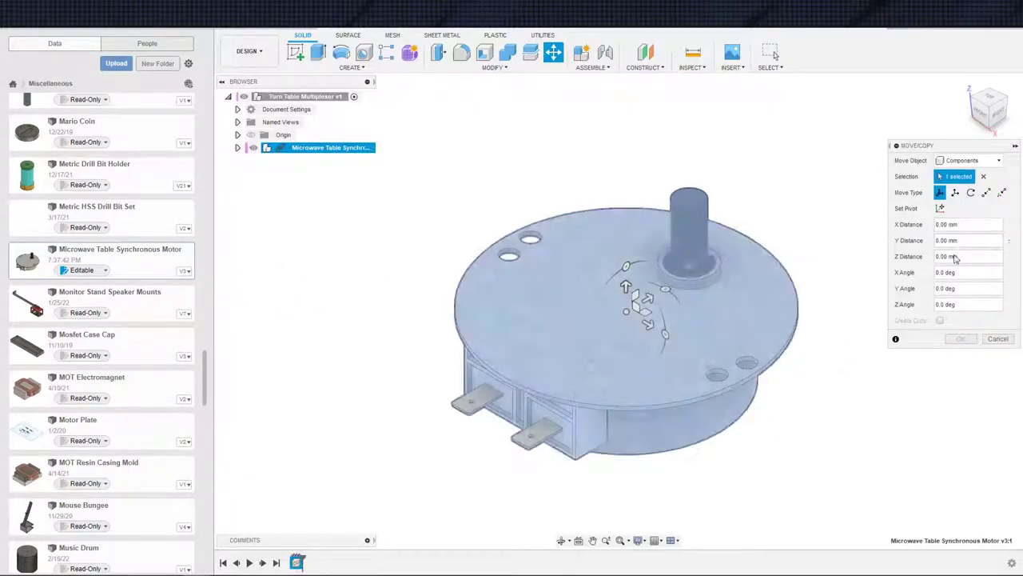
# Accept the placement of the inserted Microwave Table Synchronous Motor component without moving or rotating it
pyautogui.click(957, 341)
pyautogui.scroll(-2, 872, 397)
pyautogui.moveTo(872, 391); pyautogui.dragTo(793, 411, button='middle')
pyautogui.moveTo(828, 402); pyautogui.dragTo(788, 375, button='middle')
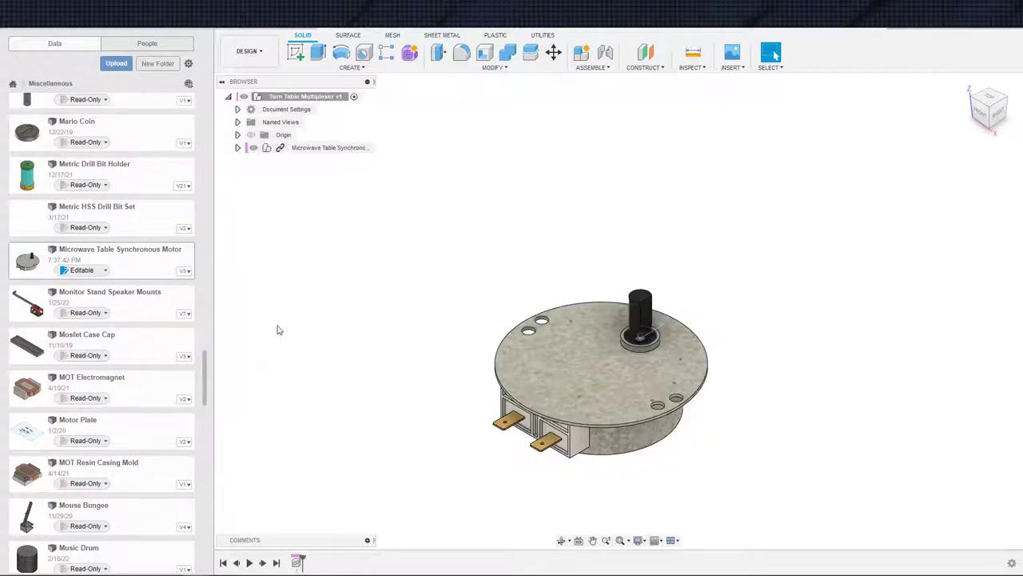
# Delete the inserted motor component from the Turn Table Multiplexer design and open the Microwave Table Synchronous Motor source design
pyautogui.click(296, 562)
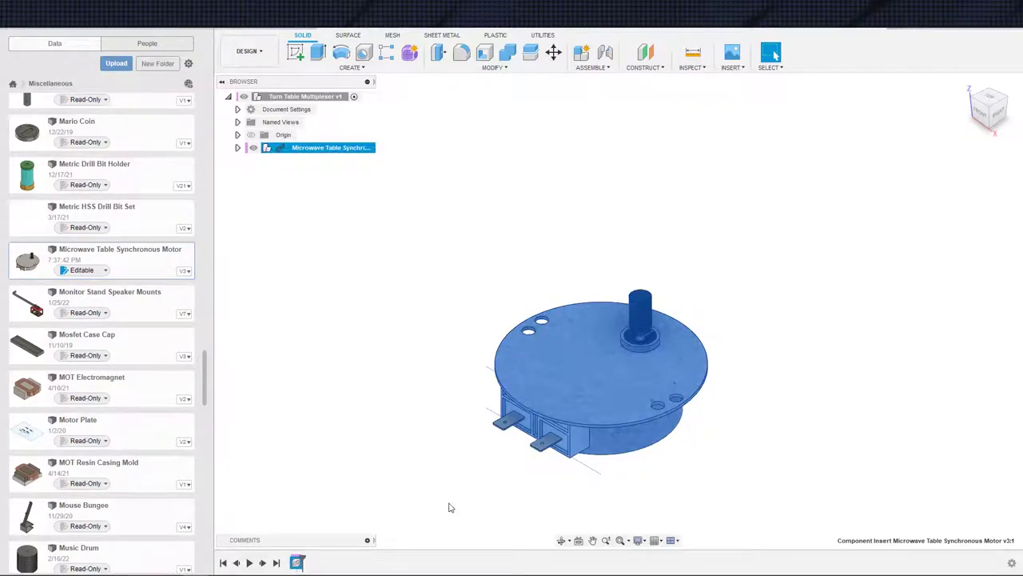
pyautogui.press('Delete')
pyautogui.doubleClick(166, 260)
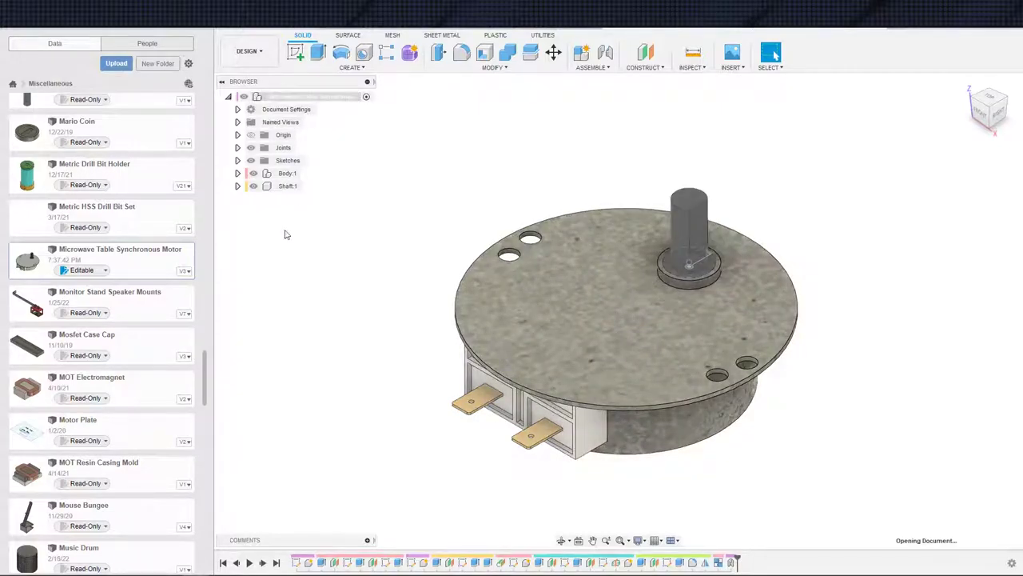
# Derive the whole Microwave Table Synchronous Motor component with an existing design as the destination
pyautogui.rightClick(298, 99)
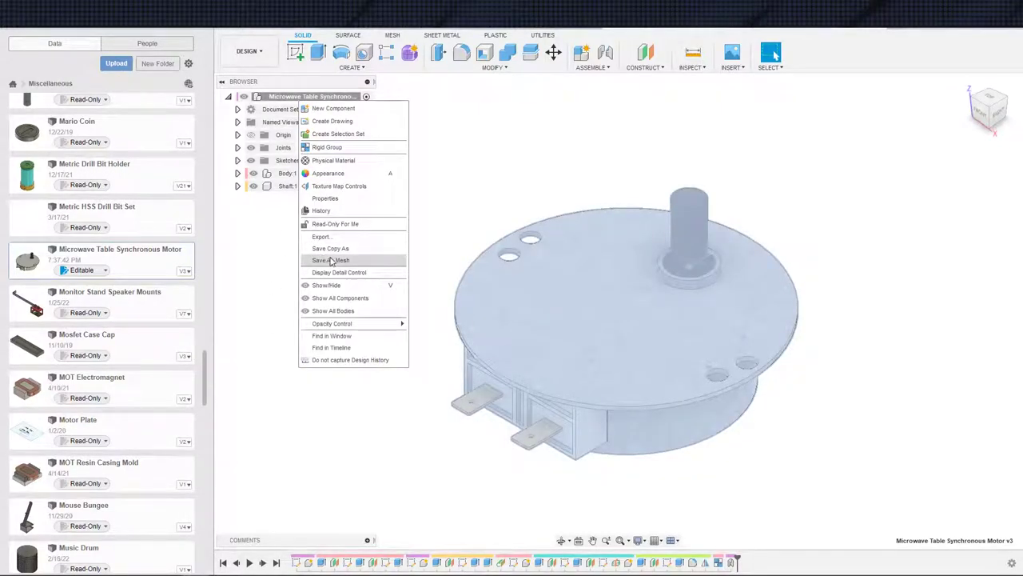
pyautogui.click(263, 252)
pyautogui.click(352, 67)
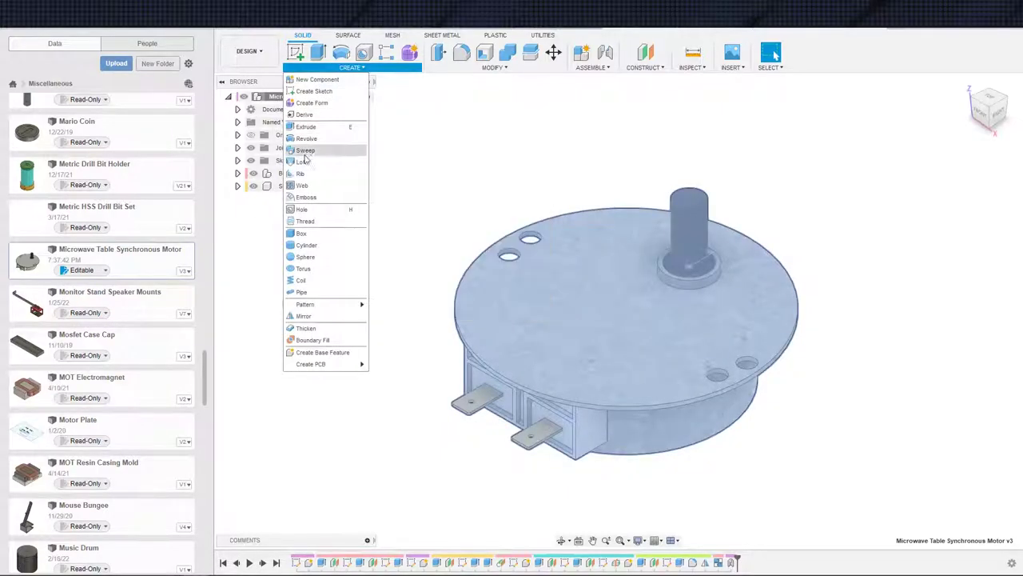
pyautogui.click(303, 115)
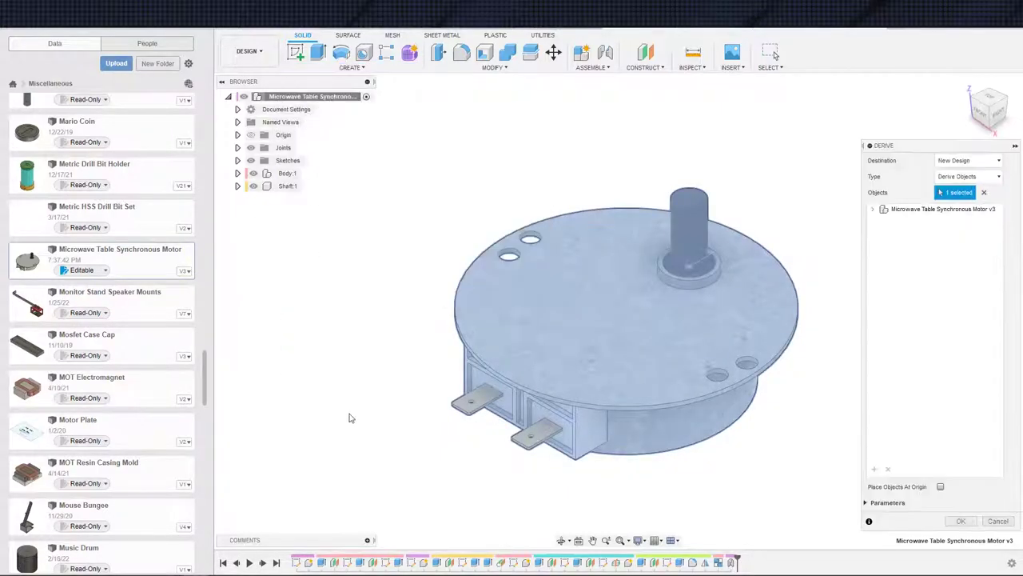
pyautogui.click(963, 160)
pyautogui.click(951, 190)
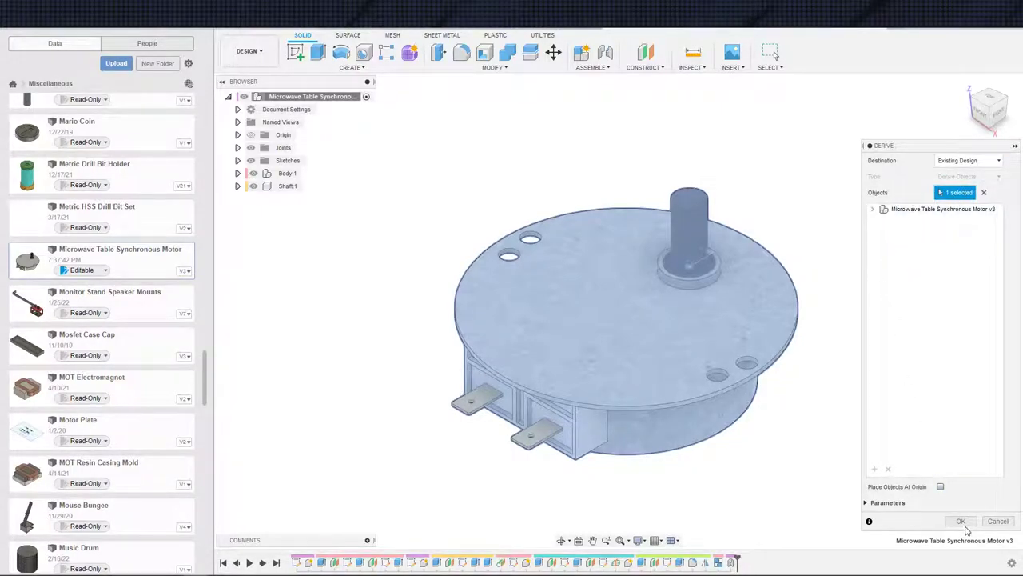
pyautogui.click(962, 522)
# Choose Turn Table Multiplexer in the Miscellaneous project as the target design for the derived motor
pyautogui.scroll(-20, 538, 309)
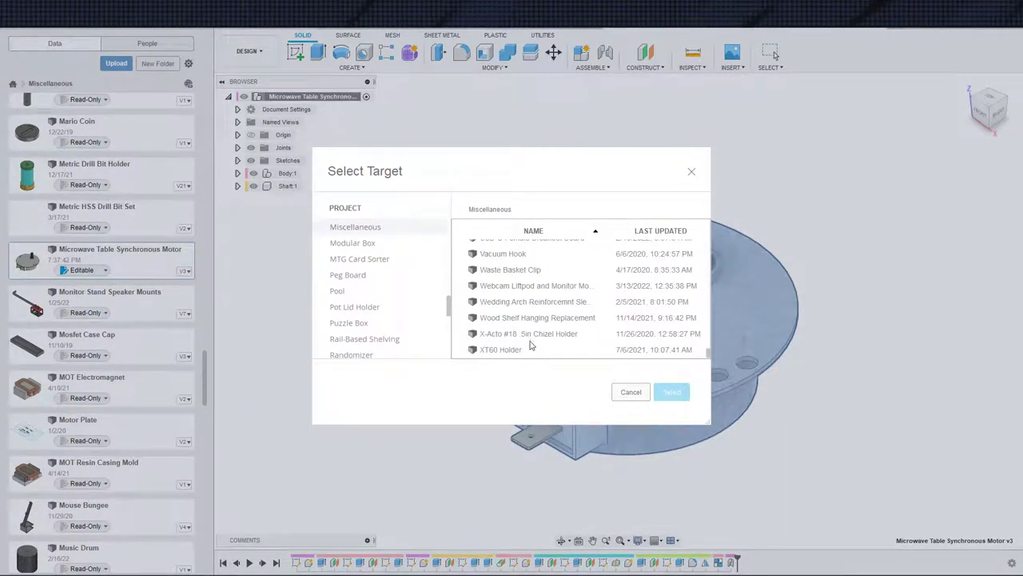
pyautogui.scroll(3, 530, 340)
pyautogui.scroll(-3, 531, 324)
pyautogui.scroll(8, 526, 324)
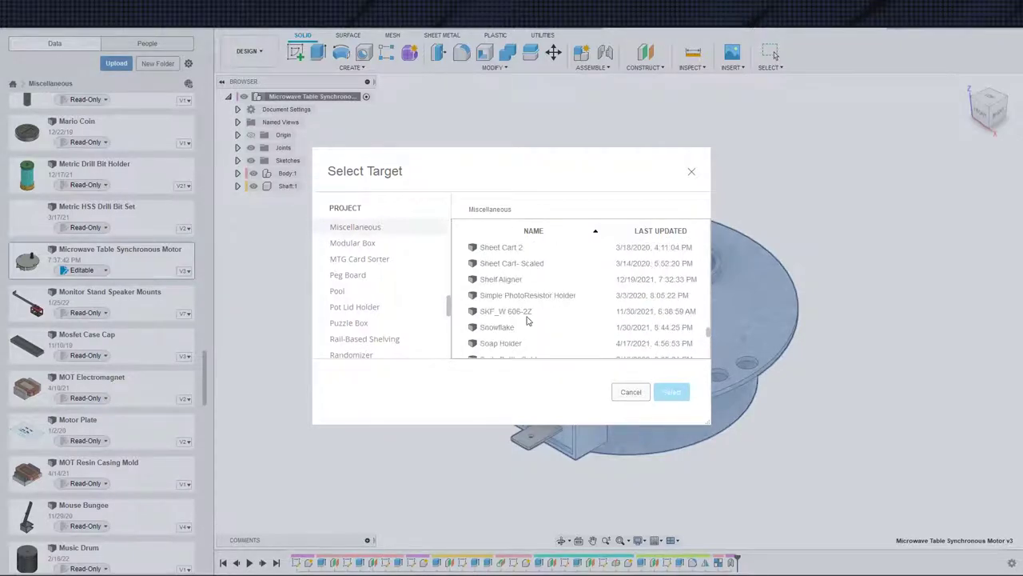
pyautogui.scroll(-3, 528, 316)
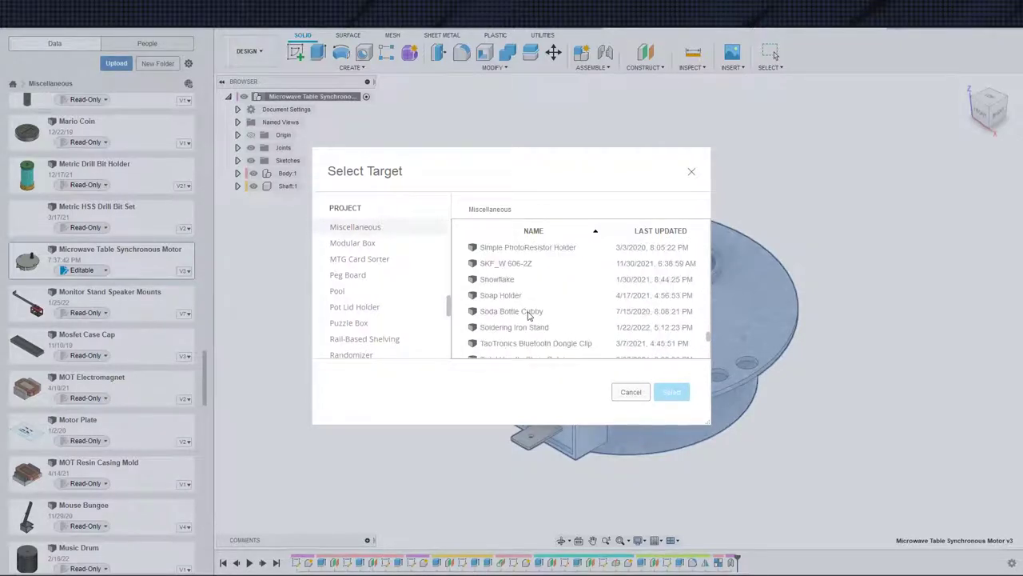
pyautogui.click(501, 328)
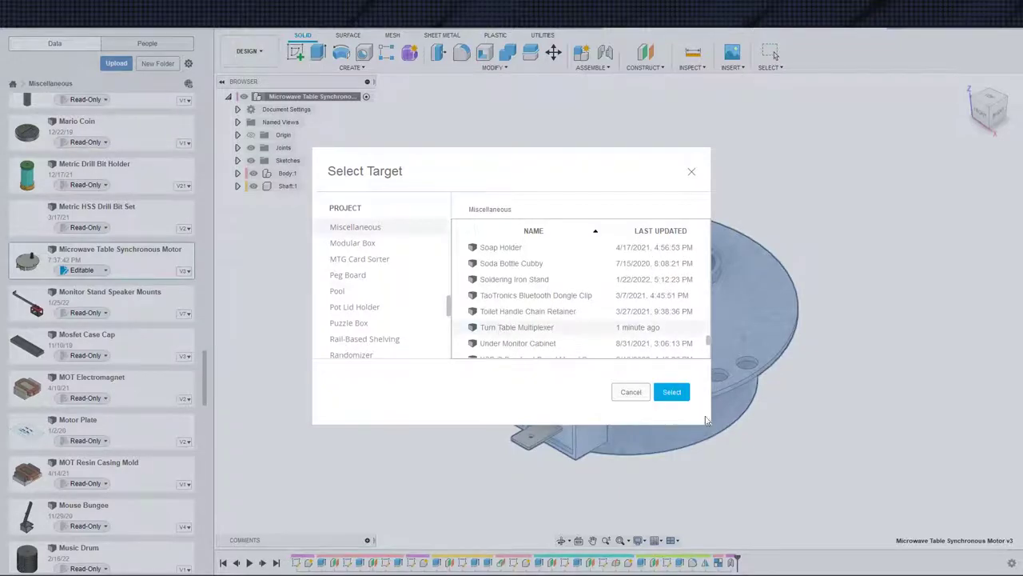
pyautogui.click(672, 392)
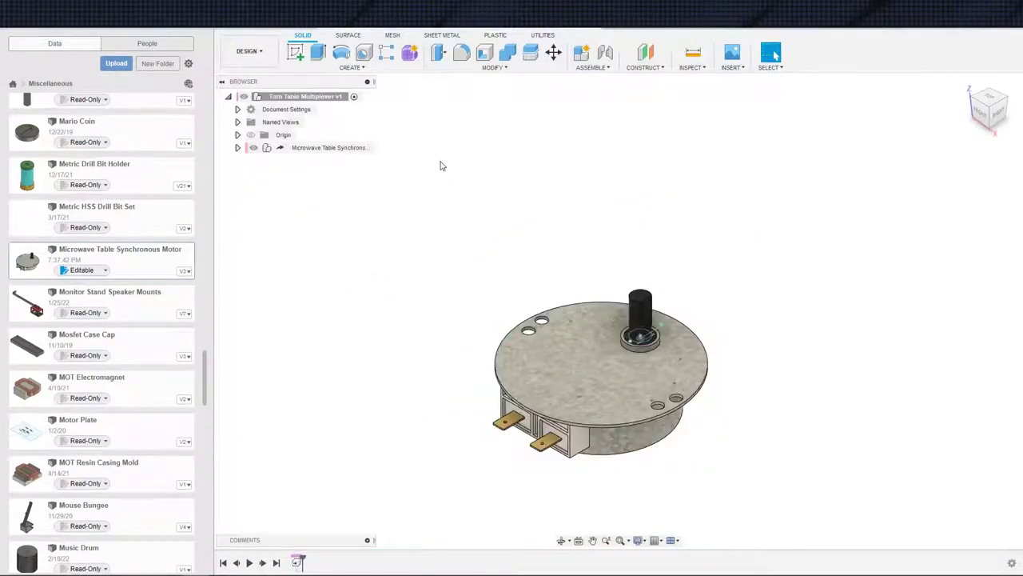
# Examine the derived motor and its source design, ending back in the Turn Table Multiplexer design
pyautogui.scroll(-3, 795, 378)
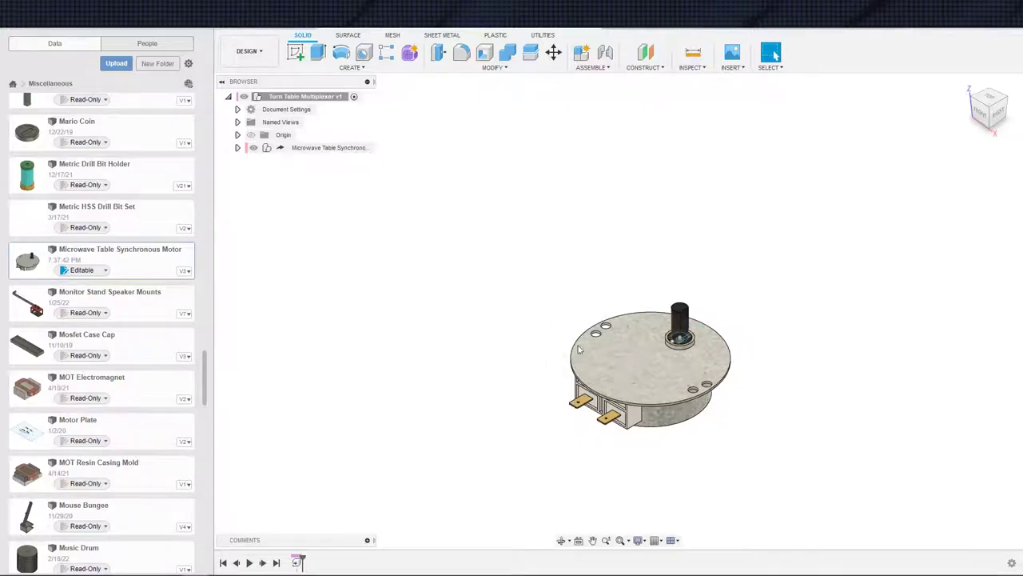
pyautogui.moveTo(786, 338); pyautogui.dragTo(763, 370, button='middle')
pyautogui.scroll(1, 760, 370)
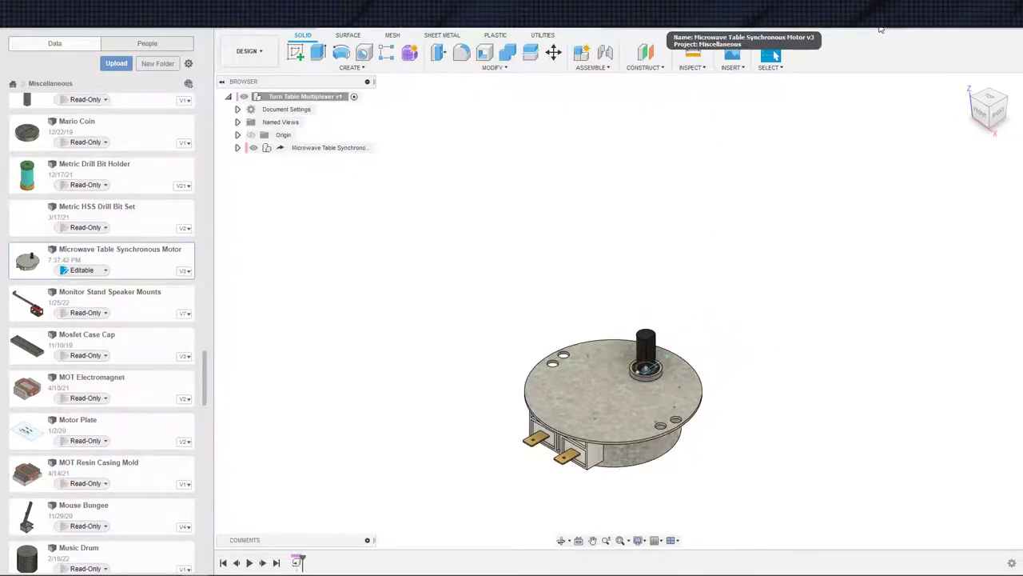
pyautogui.click(665, 22)
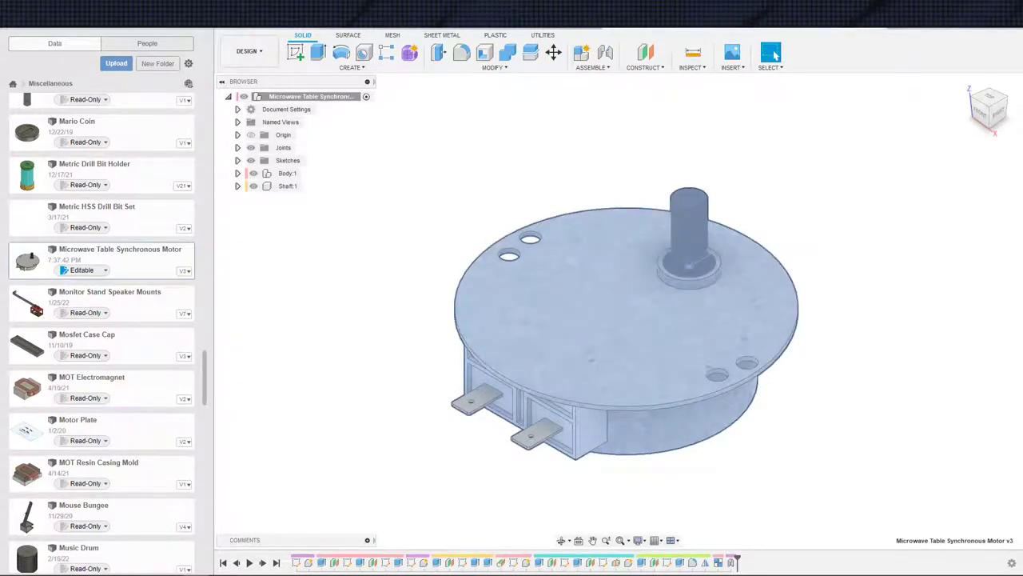
pyautogui.click(875, 22)
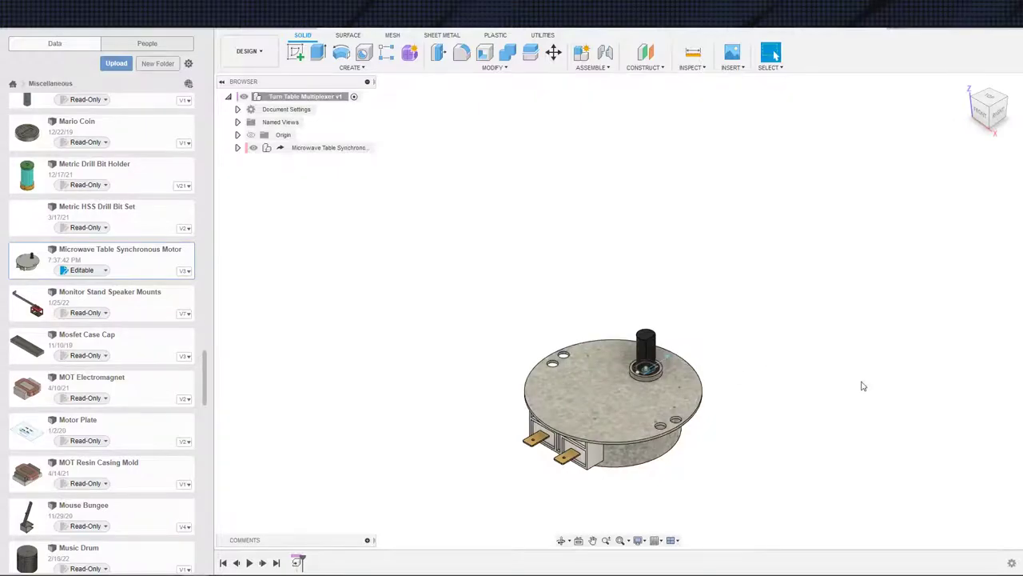
# Create an offset construction plane from the top face of the motor's round mounting plate
pyautogui.moveTo(833, 406); pyautogui.dragTo(811, 374, button='middle')
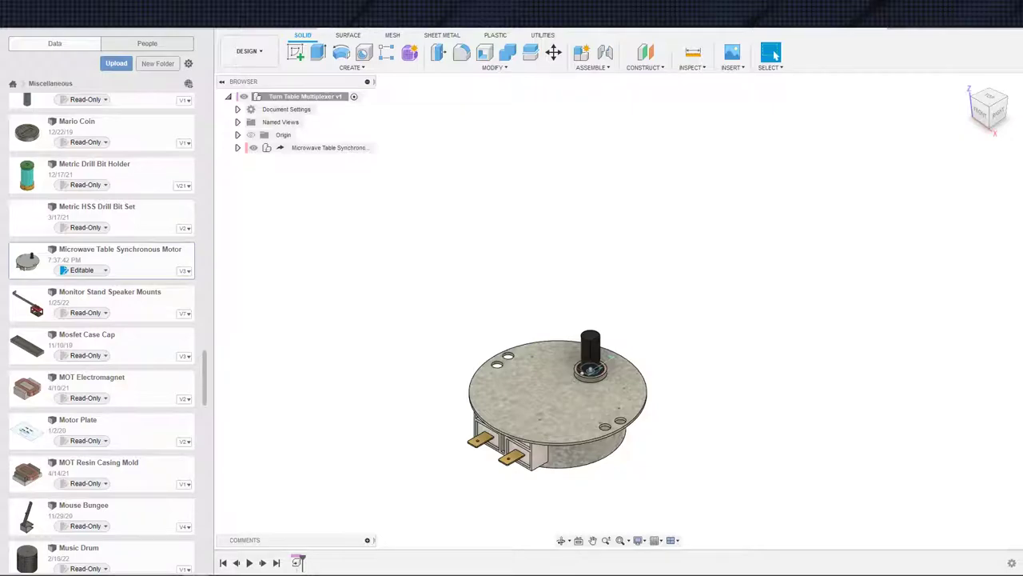
pyautogui.moveTo(854, 364); pyautogui.dragTo(718, 354, button='middle')
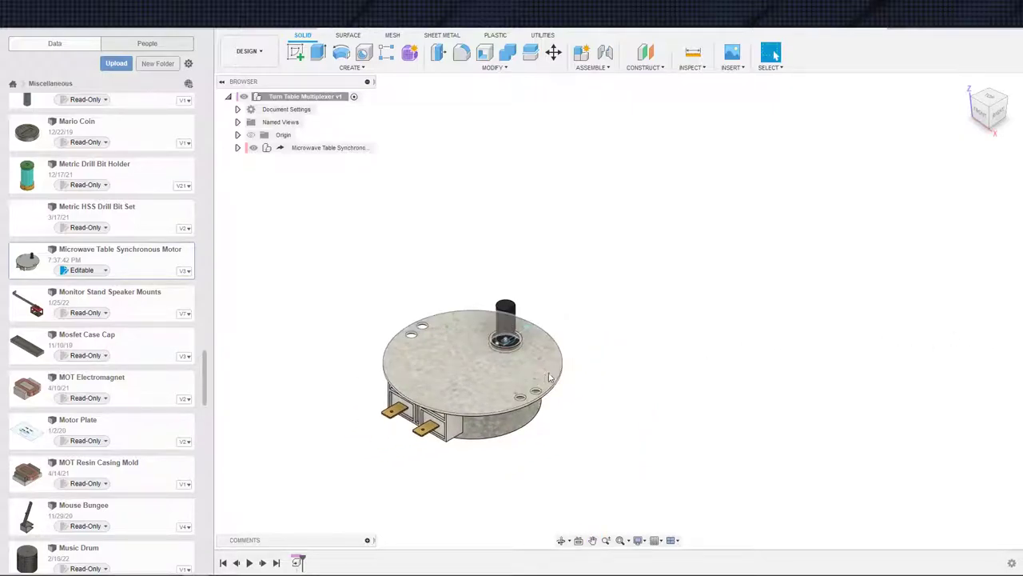
pyautogui.scroll(-2, 630, 380)
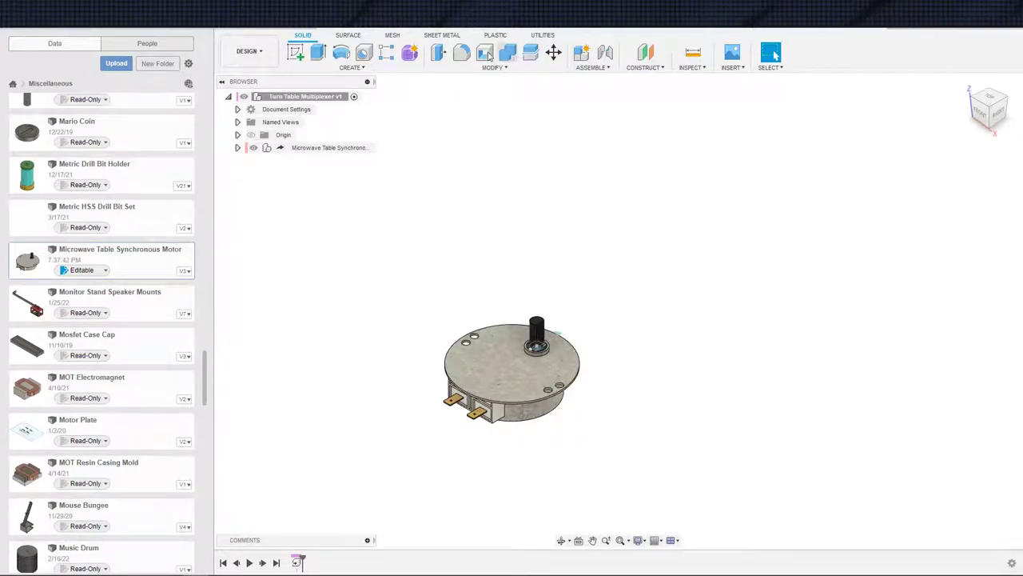
pyautogui.click(648, 53)
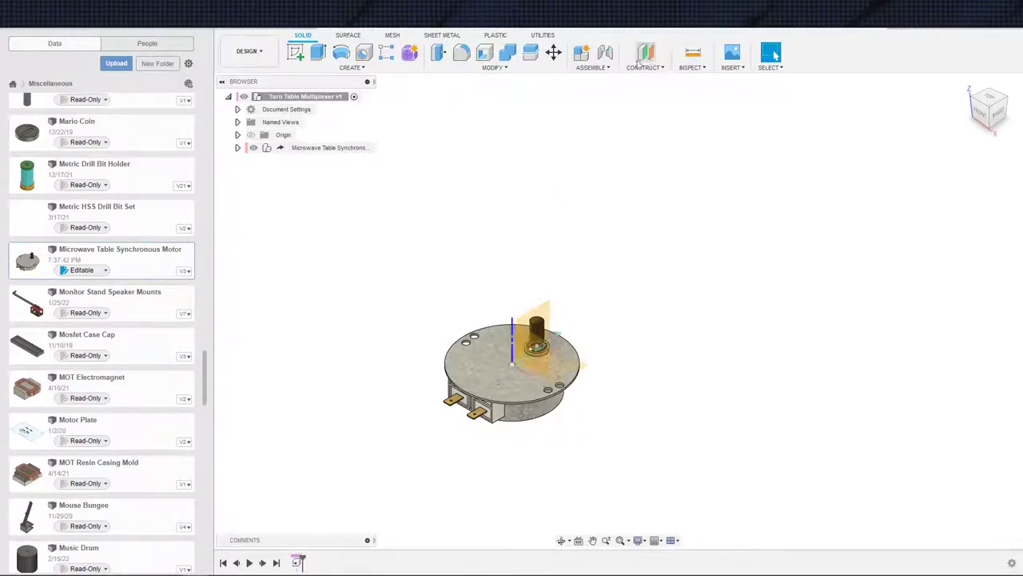
pyautogui.click(511, 368)
pyautogui.click(959, 211)
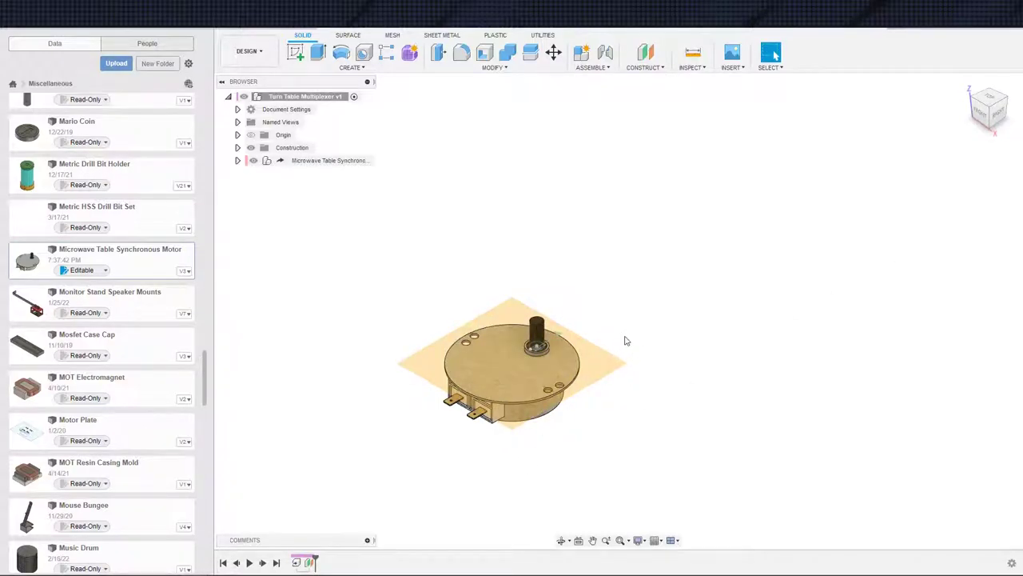
# Start a new sketch on the construction plane at the motor's mounting plate
pyautogui.press('s')
pyautogui.click(667, 363)
pyautogui.click(601, 373)
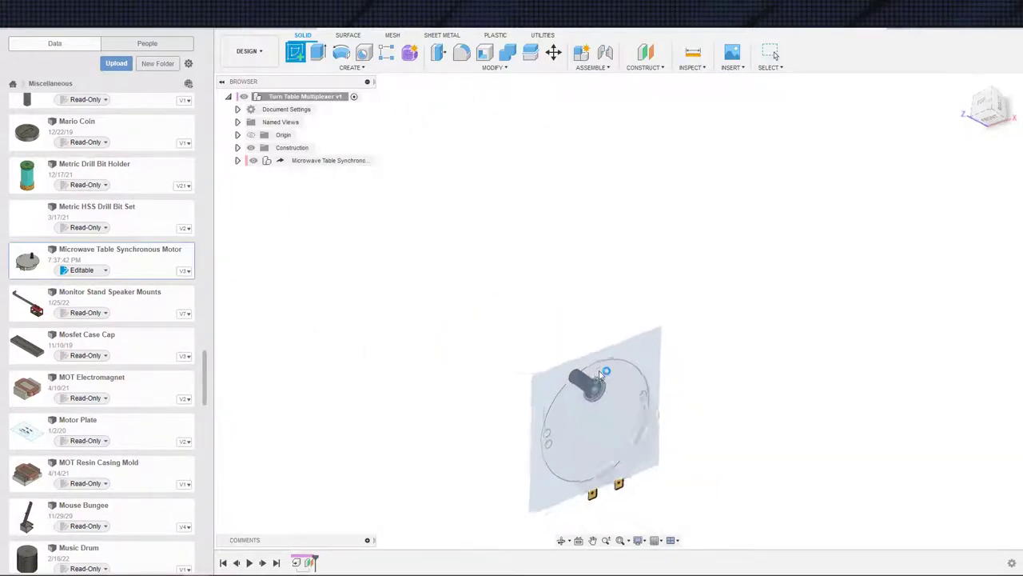
# Project the mounting plate's top face, including its outer circle and holes, into the sketch
pyautogui.press('s')
pyautogui.click(740, 411)
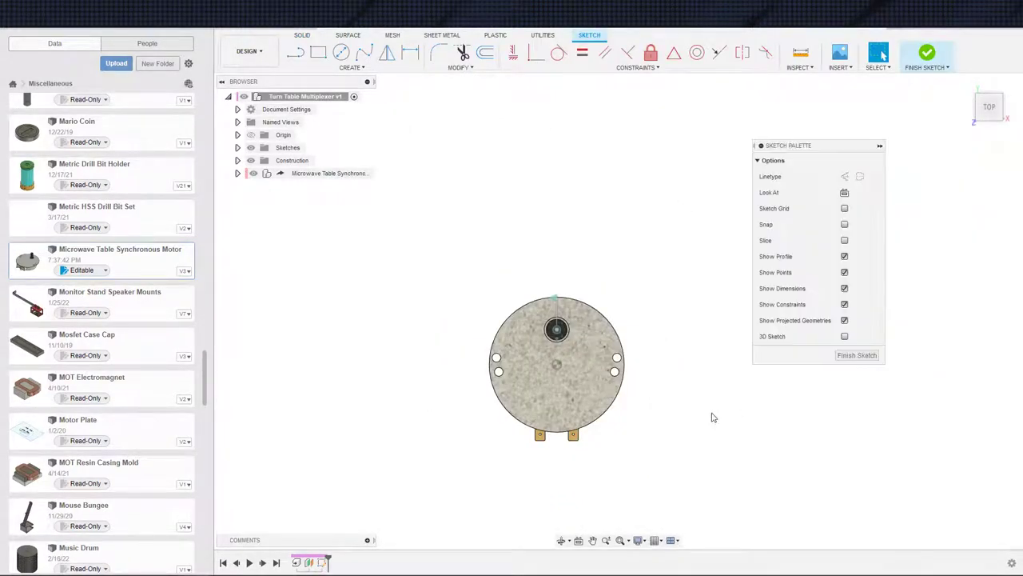
pyautogui.press('p')
pyautogui.click(617, 386)
pyautogui.click(960, 209)
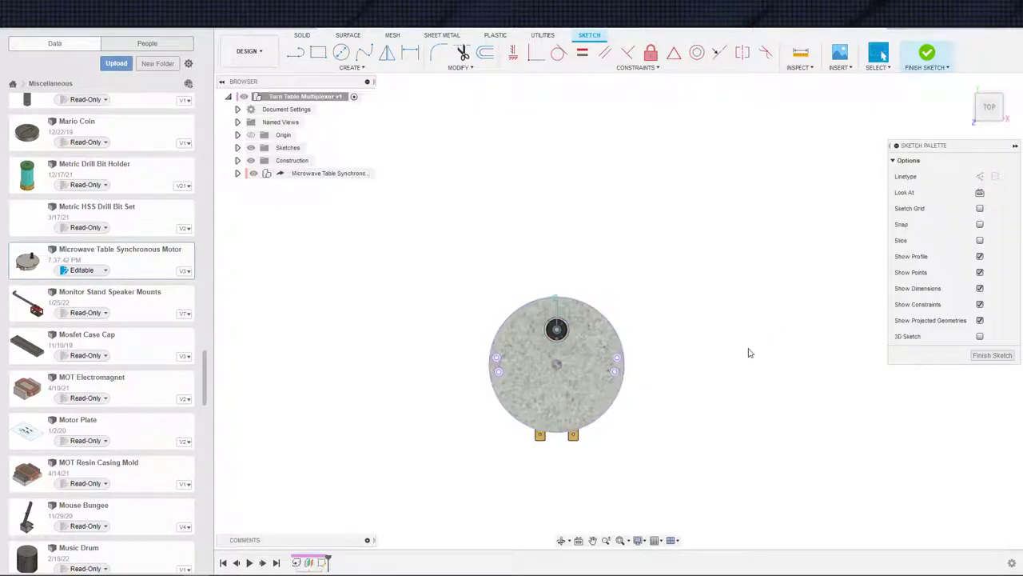
# Draw a two-point rectangle around the motor, about 428 mm in total perimeter, and convert its four sides to construction lines
pyautogui.moveTo(721, 345); pyautogui.dragTo(670, 323, button='middle')
pyautogui.press('s')
pyautogui.click(670, 400)
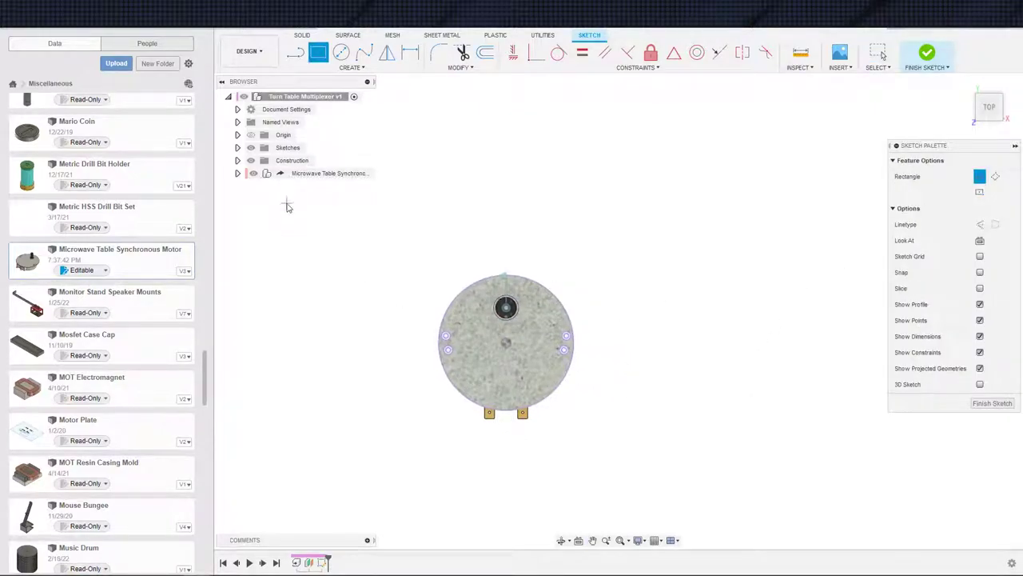
pyautogui.click(395, 252)
pyautogui.click(660, 438)
pyautogui.press('Escape')
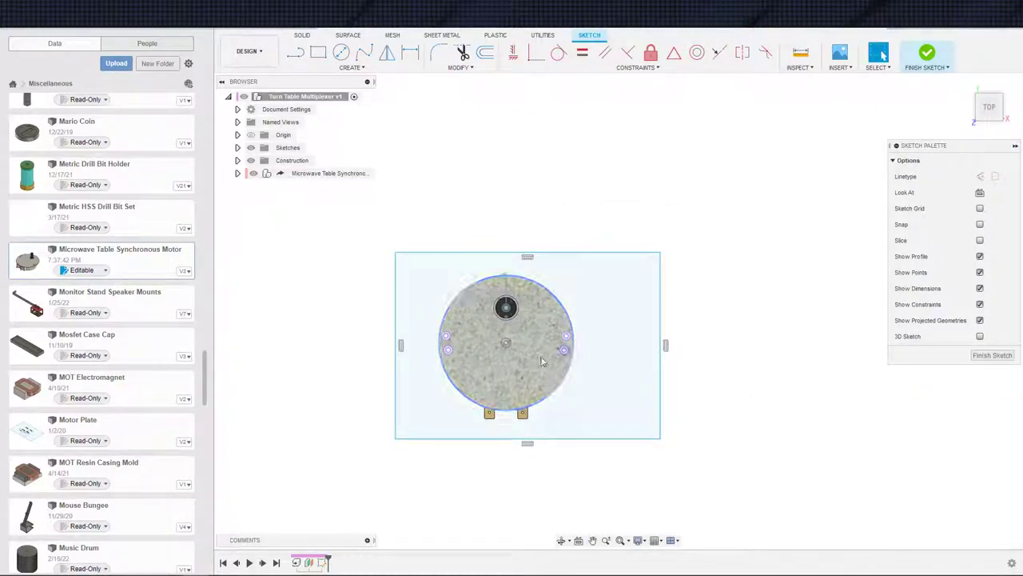
pyautogui.doubleClick(397, 384)
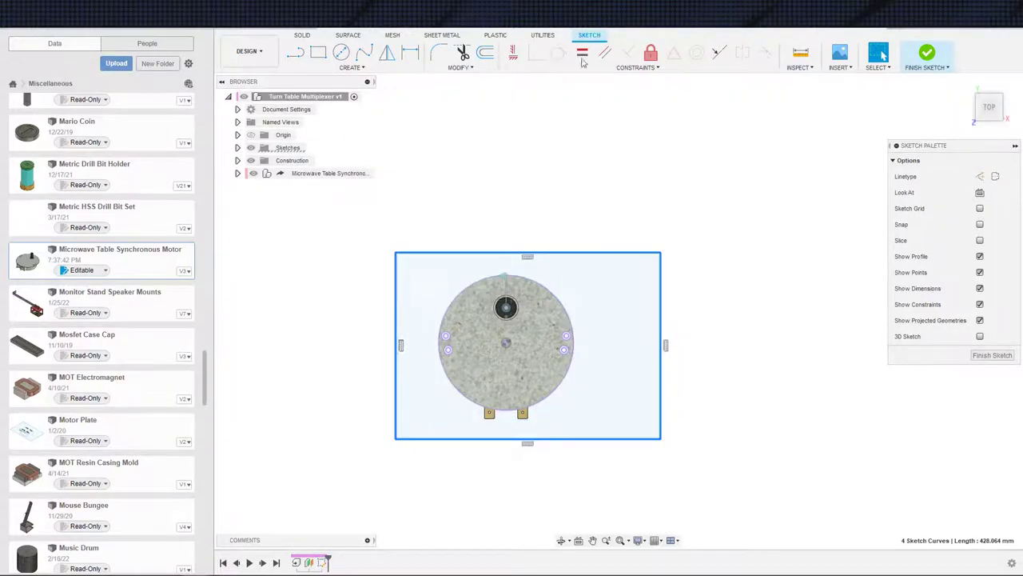
pyautogui.press('x')
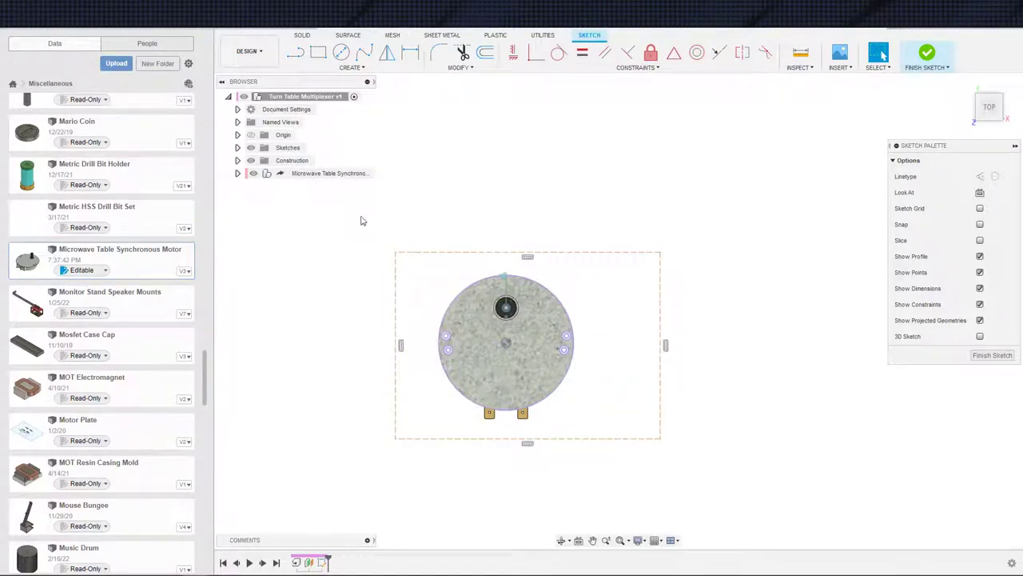
# Hide the derived motor component and convert the projected outer circle of the plate to construction geometry
pyautogui.click(253, 172)
pyautogui.moveTo(518, 227); pyautogui.dragTo(564, 212, button='middle')
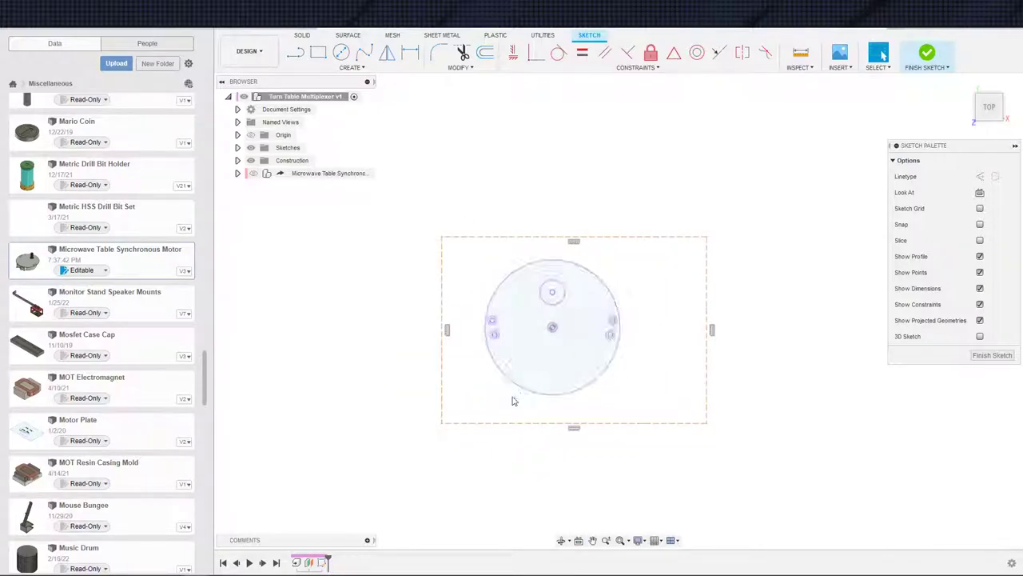
pyautogui.click(518, 388)
pyautogui.press('x')
pyautogui.click(763, 376)
pyautogui.moveTo(775, 349)
pyautogui.mouseDown(button='middle')
pyautogui.moveTo(781, 337)
pyautogui.moveTo(793, 378)
pyautogui.mouseUp(button='middle')
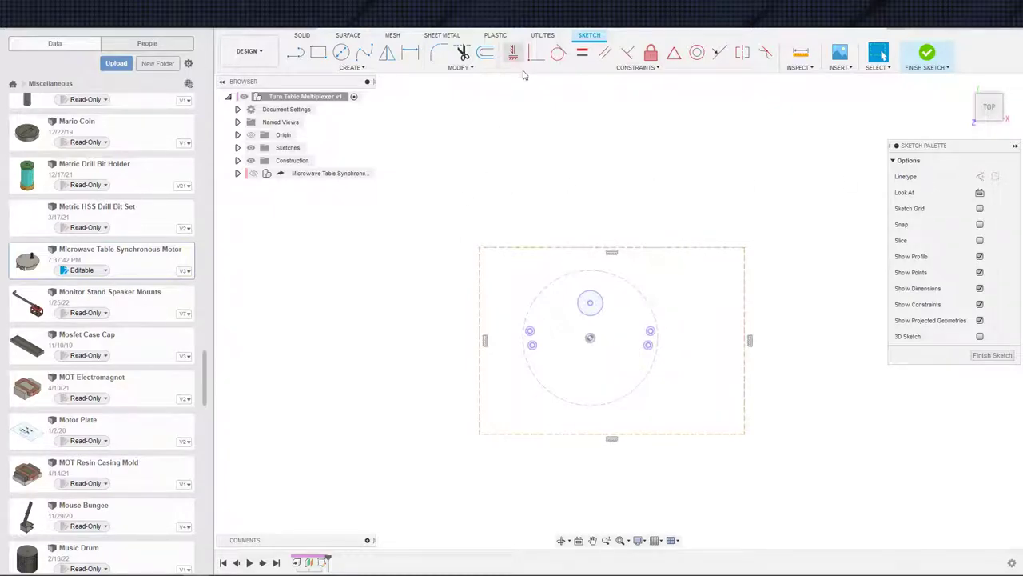
# Make the rectangle's top, left and bottom sides tangent to the projected outer circle of the motor plate
pyautogui.click(558, 53)
pyautogui.press('Escape')
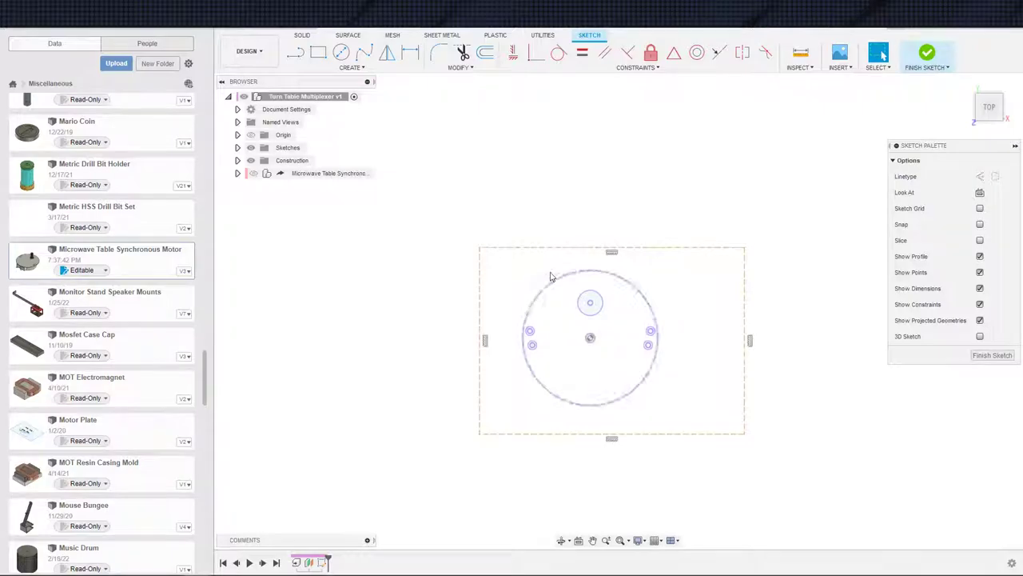
pyautogui.click(559, 53)
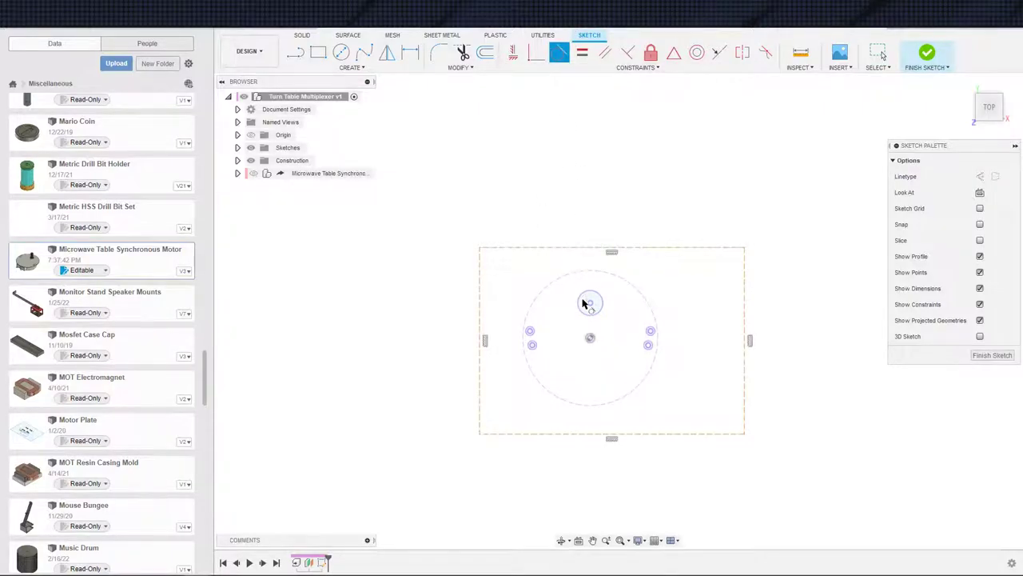
pyautogui.click(583, 249)
pyautogui.click(589, 270)
pyautogui.click(485, 327)
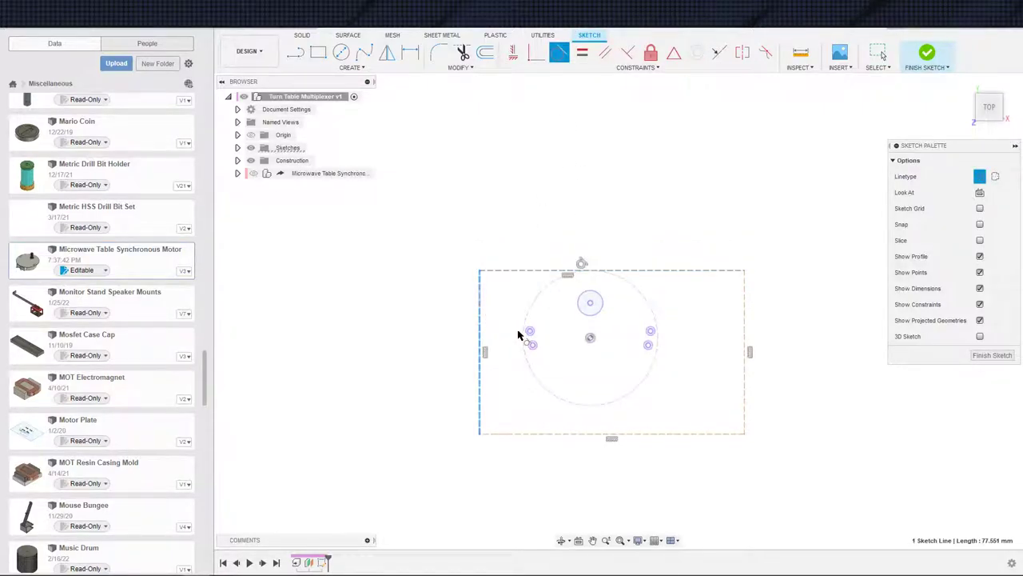
pyautogui.click(526, 338)
pyautogui.click(572, 434)
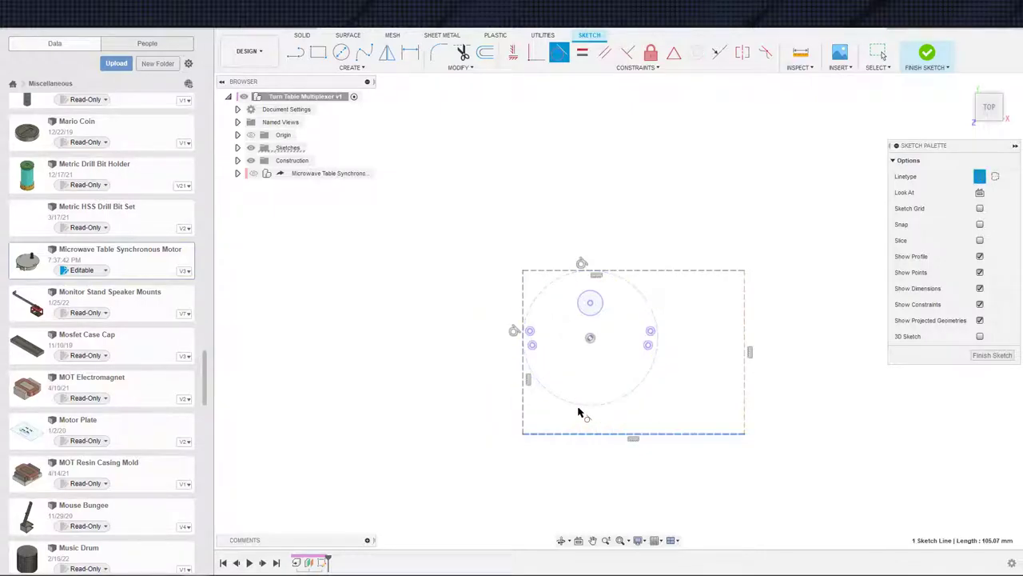
pyautogui.click(584, 406)
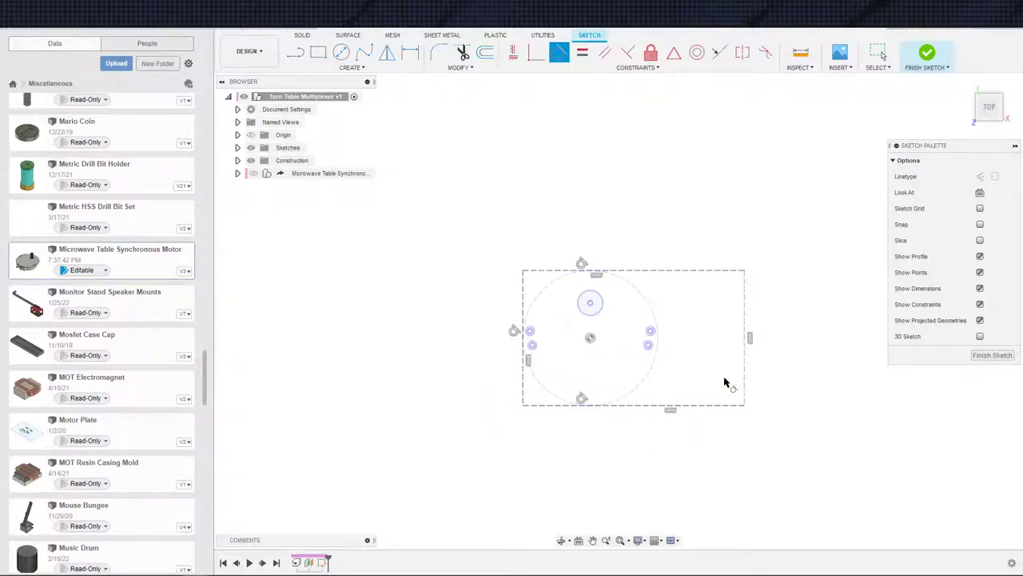
# Make the rectangle's right side tangent to the projected outer circle of the motor plate
pyautogui.click(650, 373)
pyautogui.press('Escape')
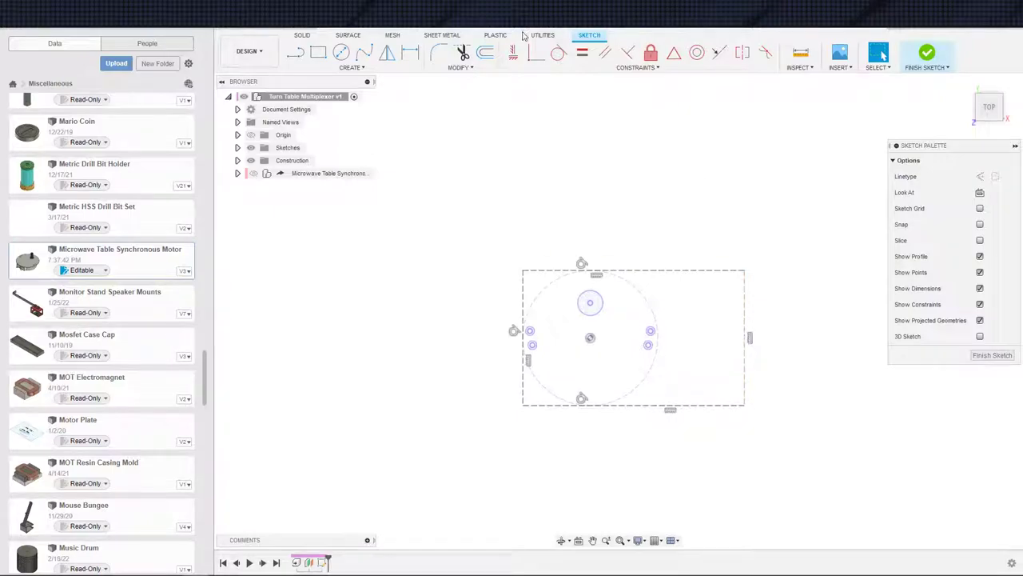
pyautogui.click(558, 53)
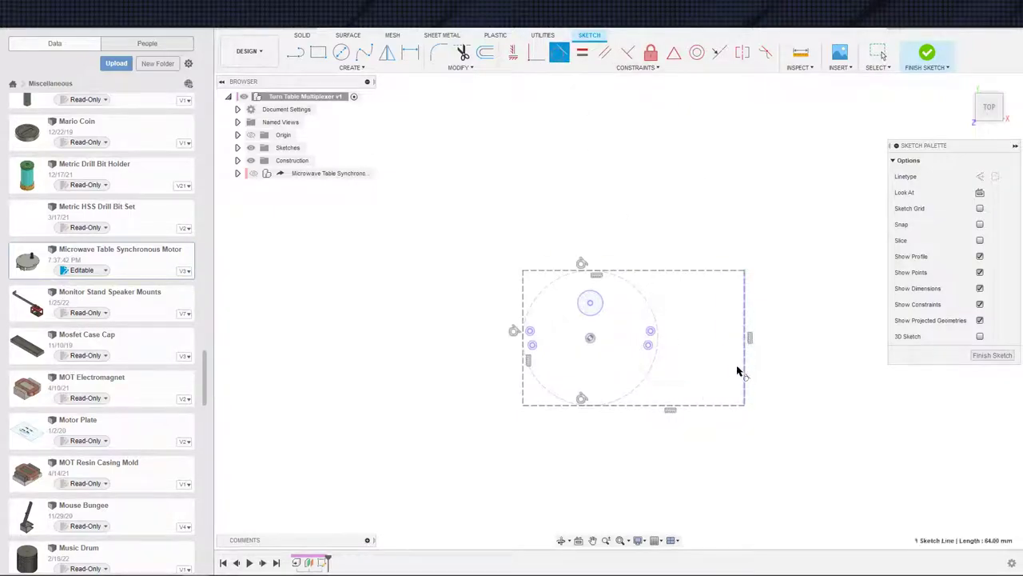
pyautogui.click(737, 370)
pyautogui.click(652, 354)
pyautogui.press('Escape')
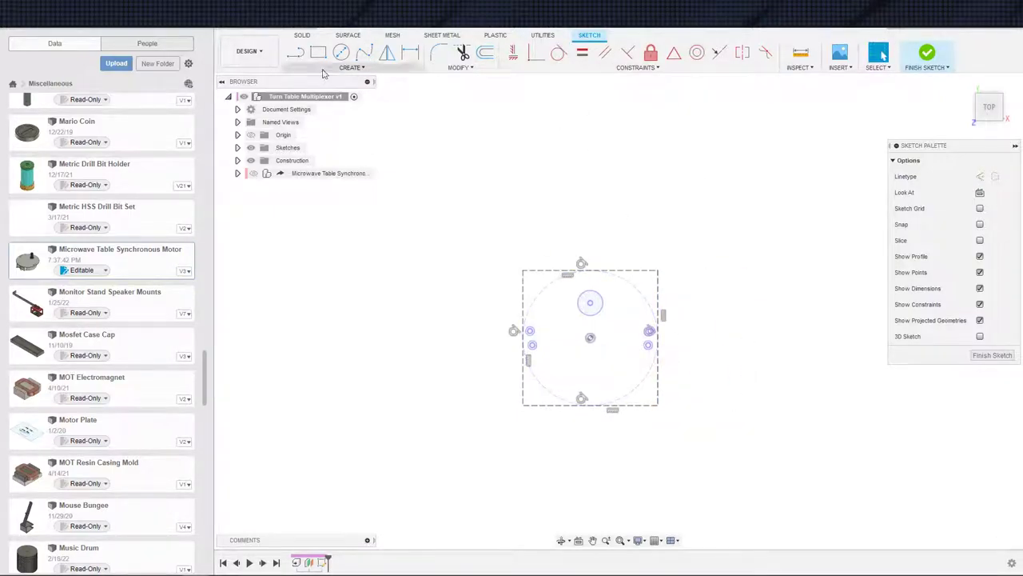
# Offset the construction rectangle outward by 5 mm as the housing's outer outline
pyautogui.click(486, 53)
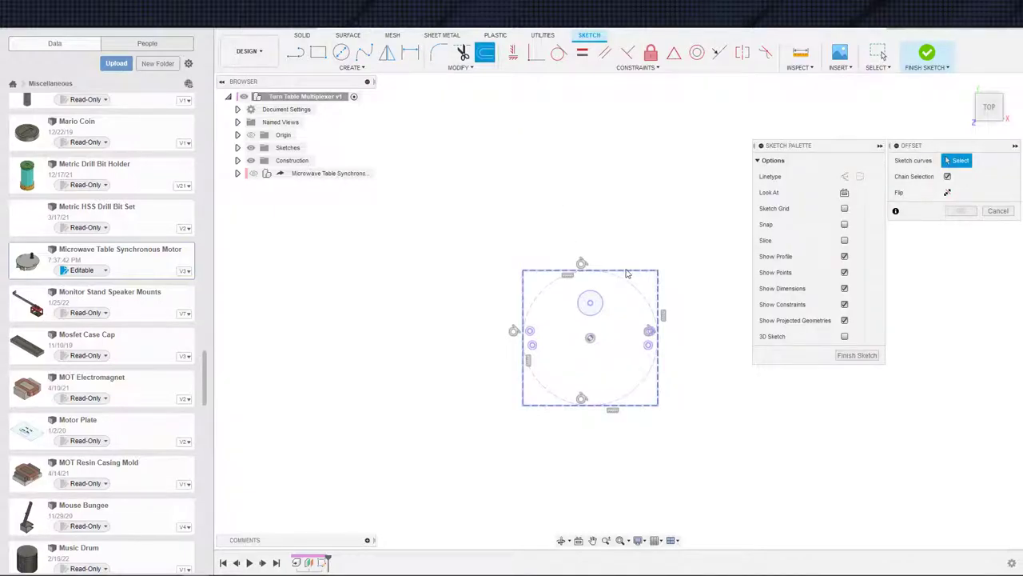
pyautogui.click(626, 274)
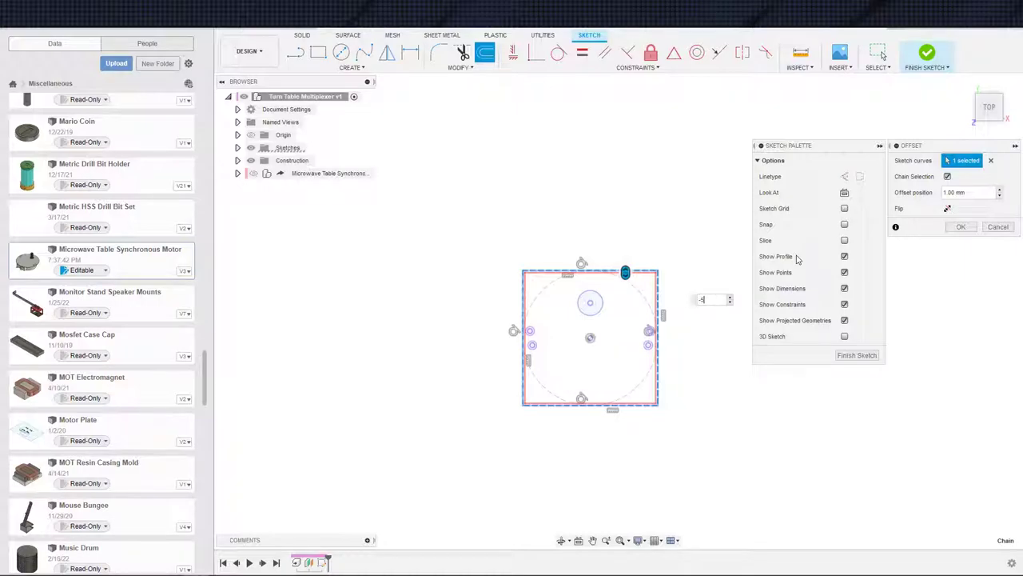
pyautogui.press('Return')
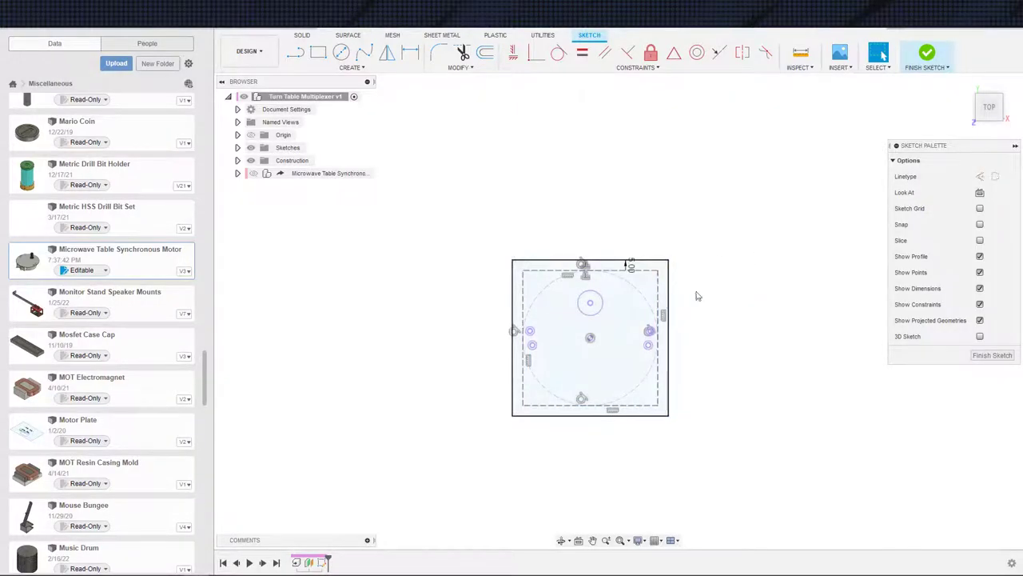
pyautogui.doubleClick(630, 267)
pyautogui.press('Return')
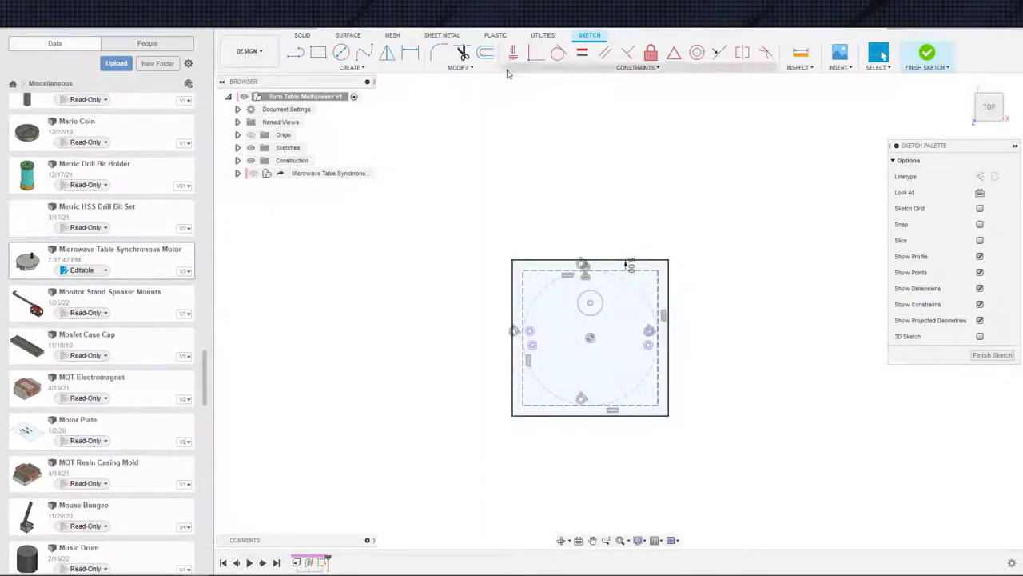
# Offset the construction rectangle outward by 2 mm for the housing's inner wall outline
pyautogui.press('o')
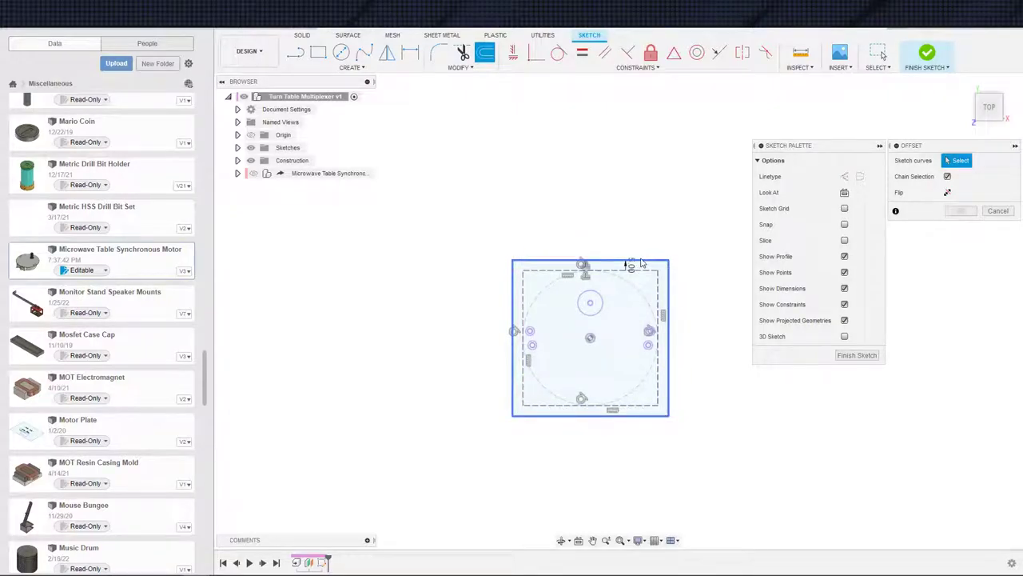
pyautogui.click(642, 263)
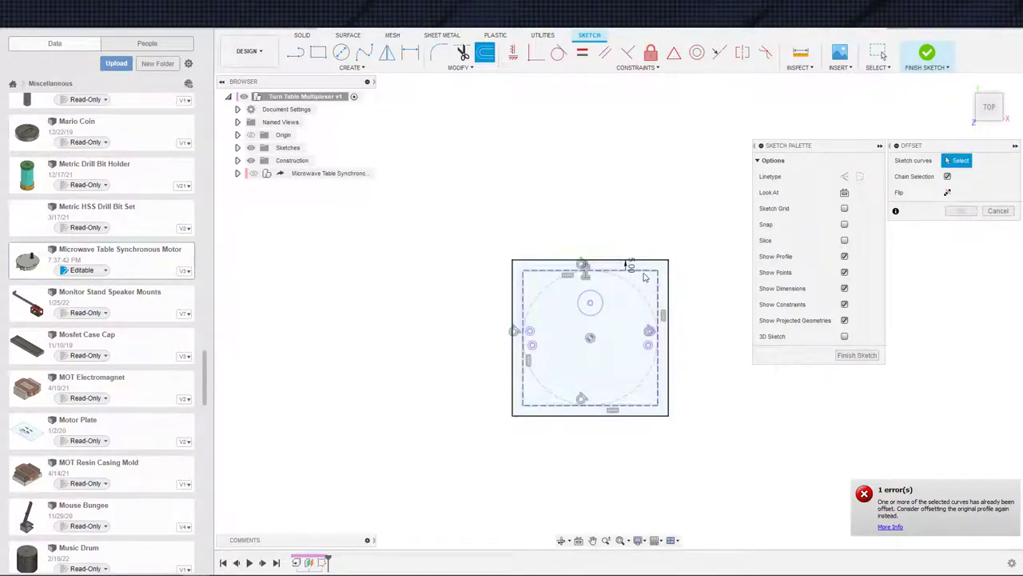
pyautogui.click(645, 273)
pyautogui.write('-2')
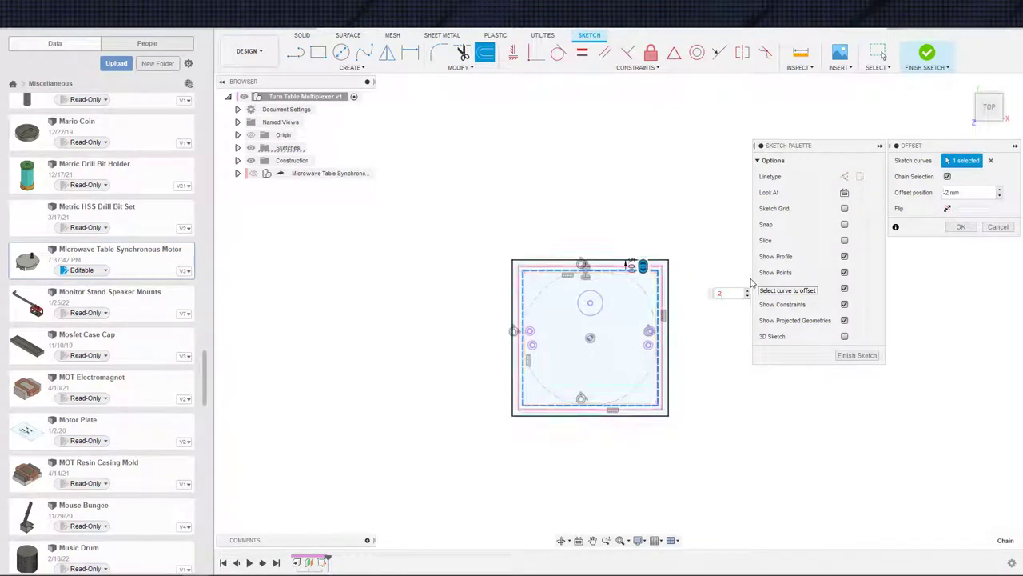
pyautogui.press('Return')
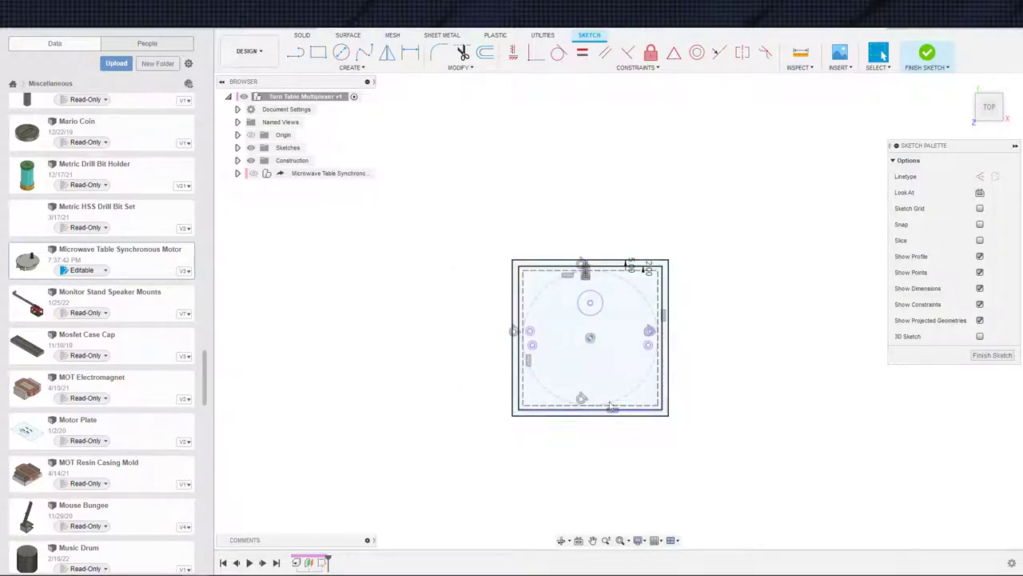
# Start an extrusion with the sketch's inner area and surrounding rim as profiles, and show the hidden motor component
pyautogui.press('e')
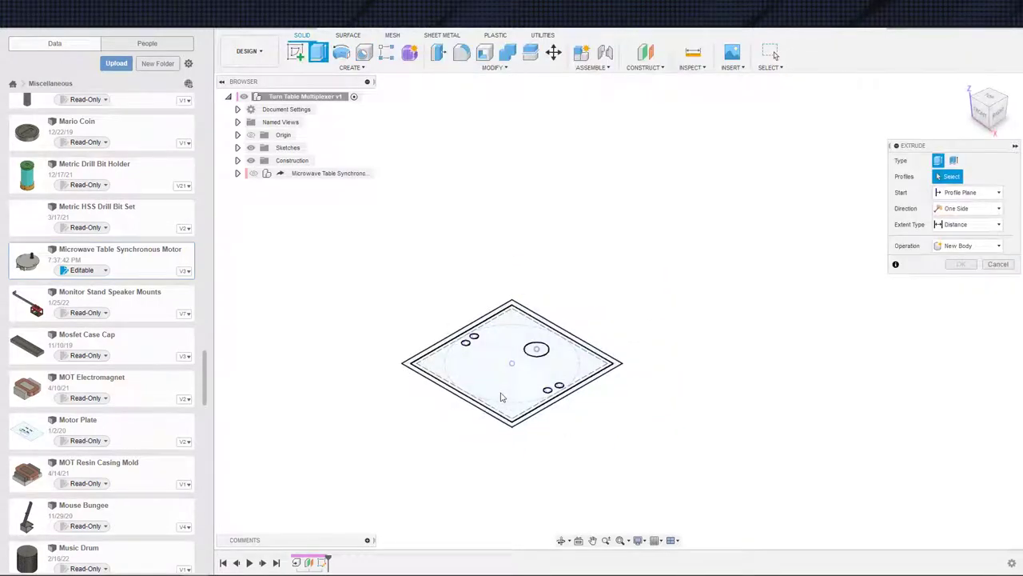
pyautogui.click(501, 395)
pyautogui.click(508, 422)
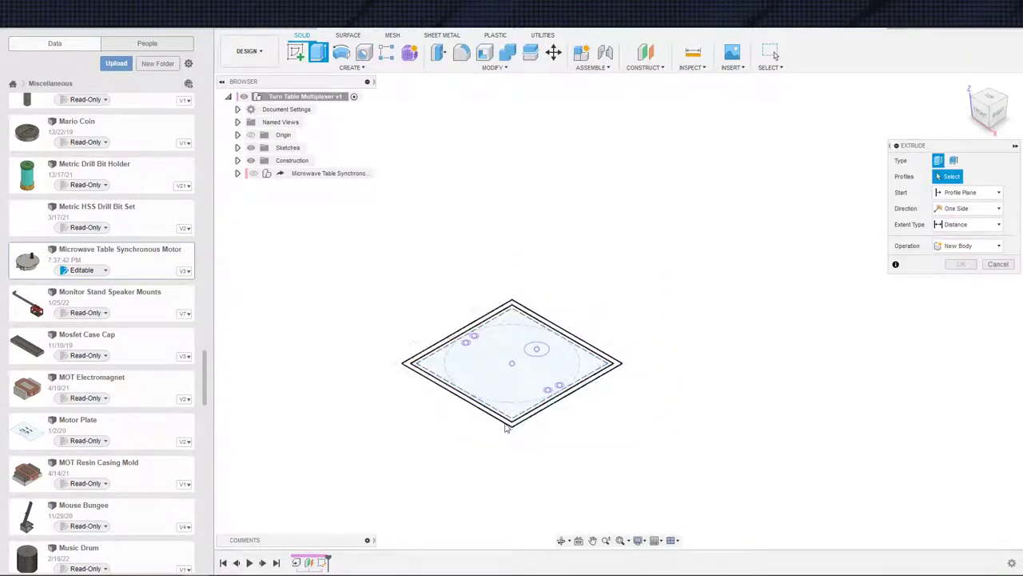
pyautogui.click(512, 425)
pyautogui.click(512, 424)
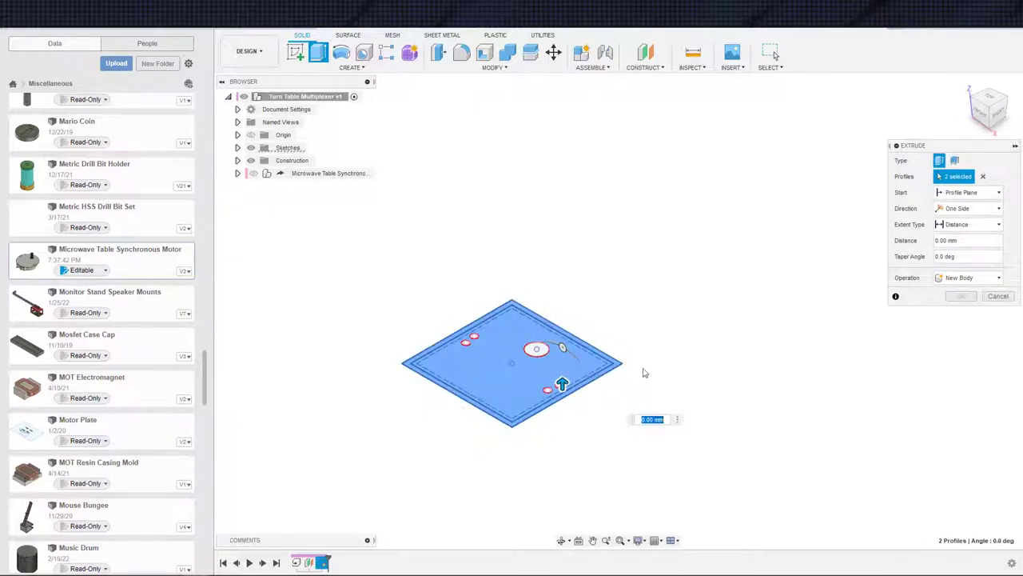
pyautogui.scroll(-3, 641, 366)
pyautogui.scroll(2, 641, 365)
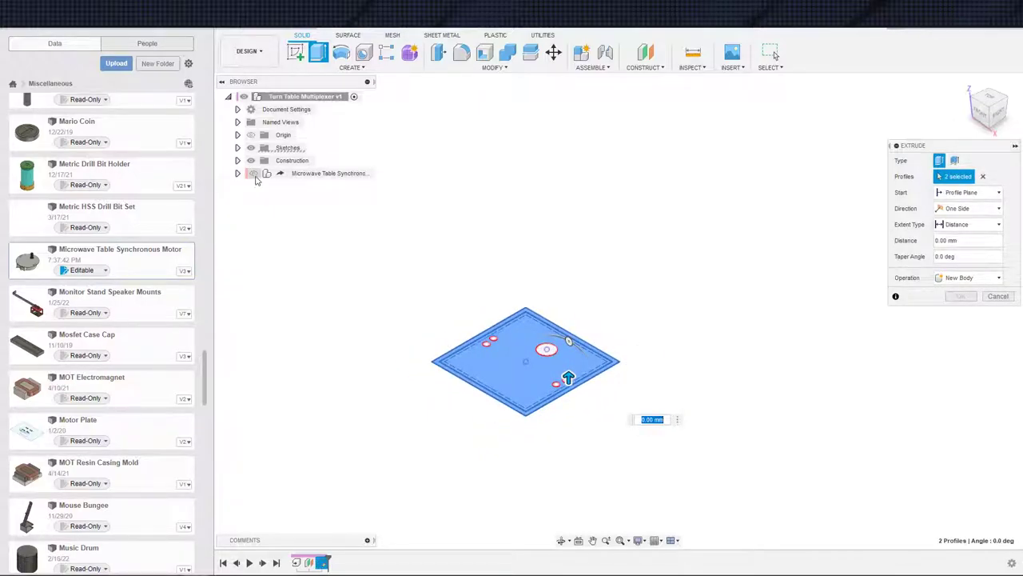
pyautogui.click(255, 175)
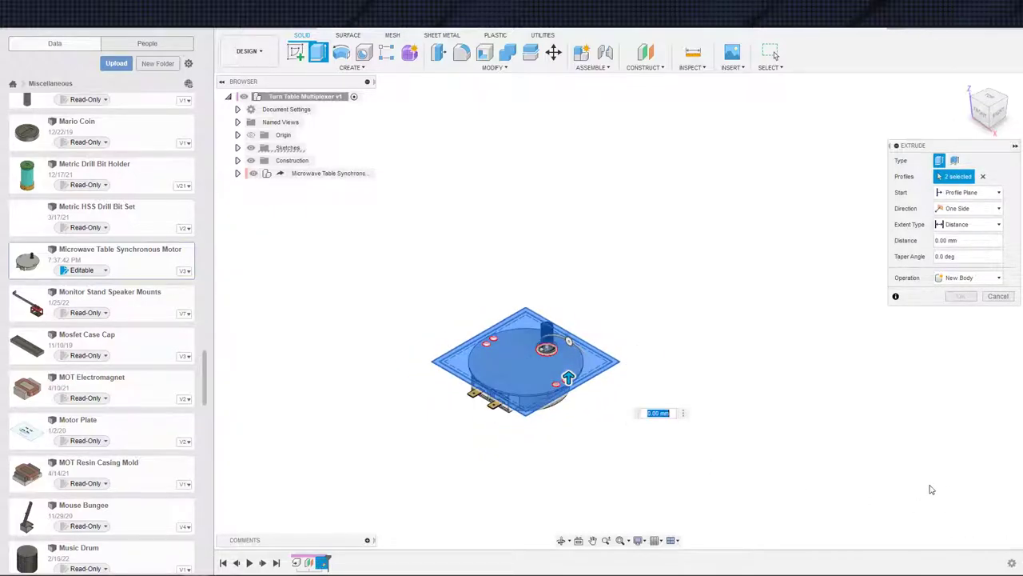
pyautogui.scroll(3, 688, 445)
pyautogui.moveTo(473, 396); pyautogui.dragTo(643, 432, button='middle')
pyautogui.scroll(1, 643, 435)
pyautogui.moveTo(709, 273); pyautogui.dragTo(743, 319, button='middle')
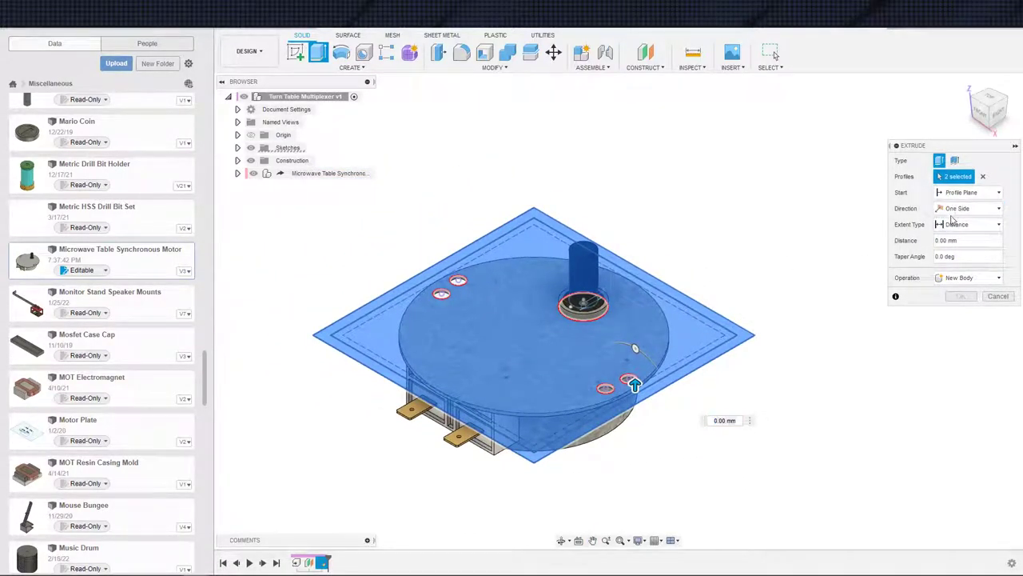
# Extrude both profiles up to the raised boss around the motor shaft as a new component
pyautogui.click(967, 224)
pyautogui.click(953, 247)
pyautogui.scroll(5, 614, 282)
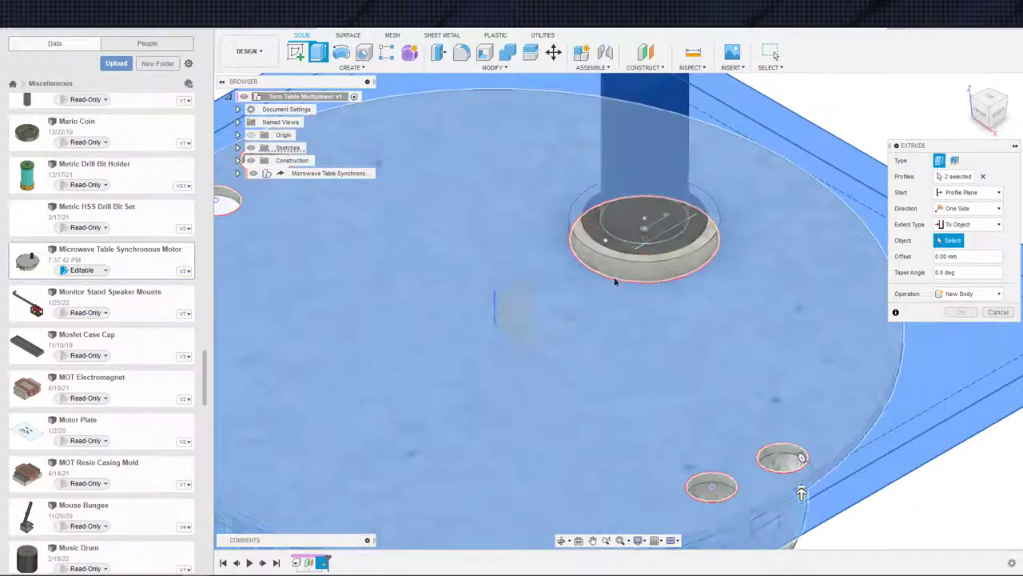
pyautogui.click(614, 282)
pyautogui.scroll(-5, 743, 335)
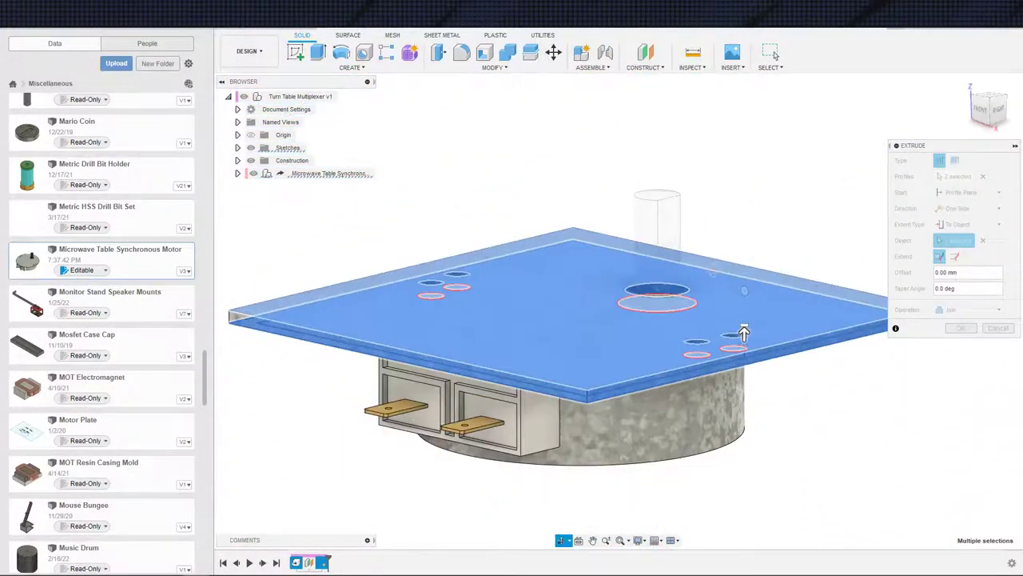
pyautogui.click(968, 309)
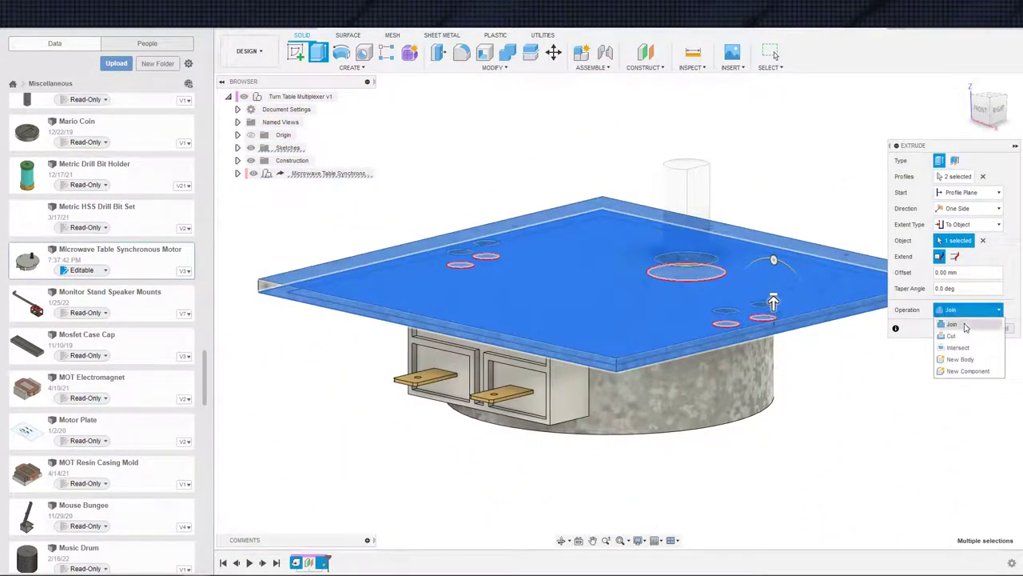
pyautogui.click(953, 370)
pyautogui.click(961, 327)
pyautogui.scroll(-3, 829, 378)
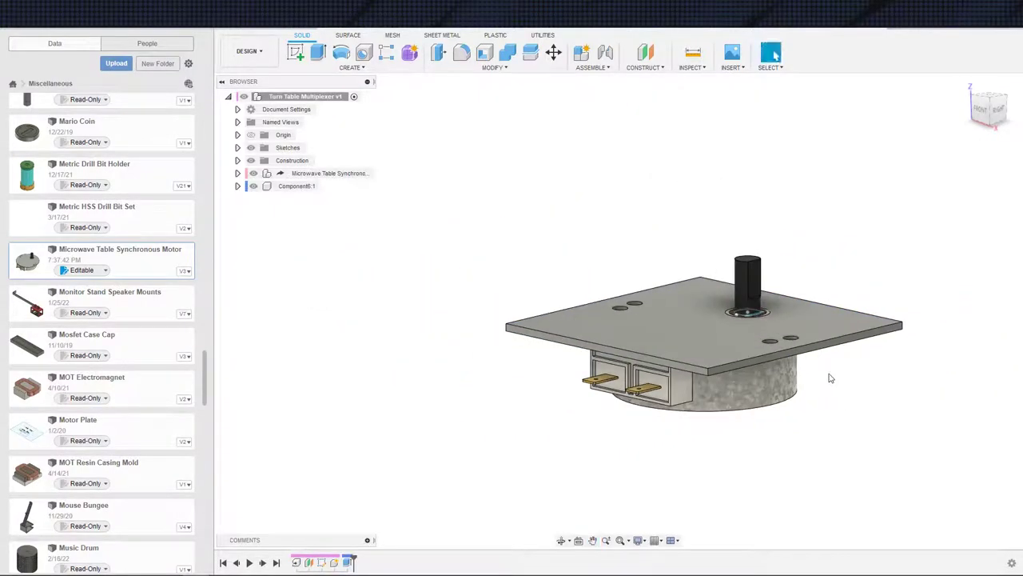
# Rename the new plate component as Motor Housing
pyautogui.click(297, 186)
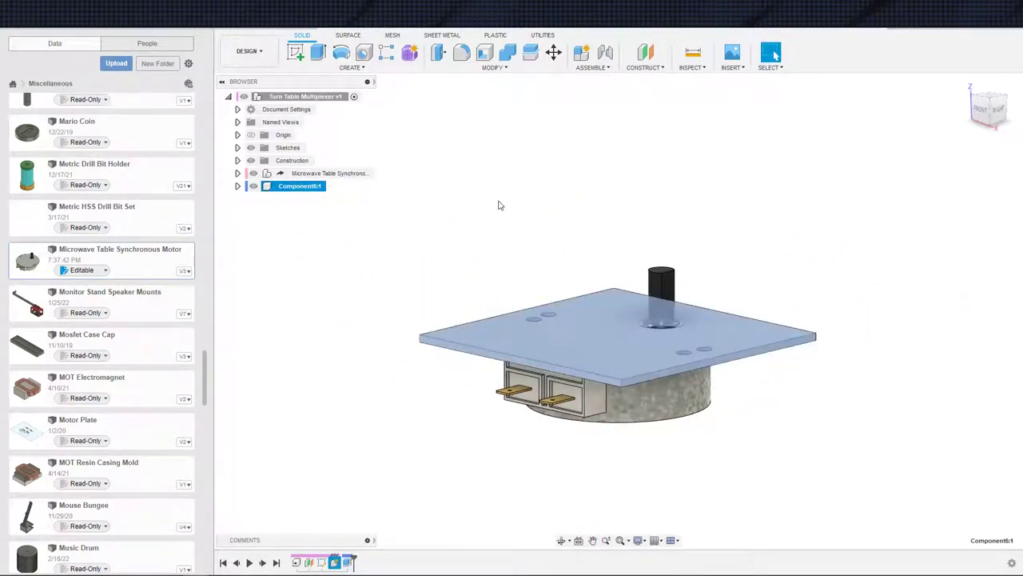
pyautogui.doubleClick(294, 186)
pyautogui.write('Motor Housing')
pyautogui.press('Return')
pyautogui.scroll(3, 423, 251)
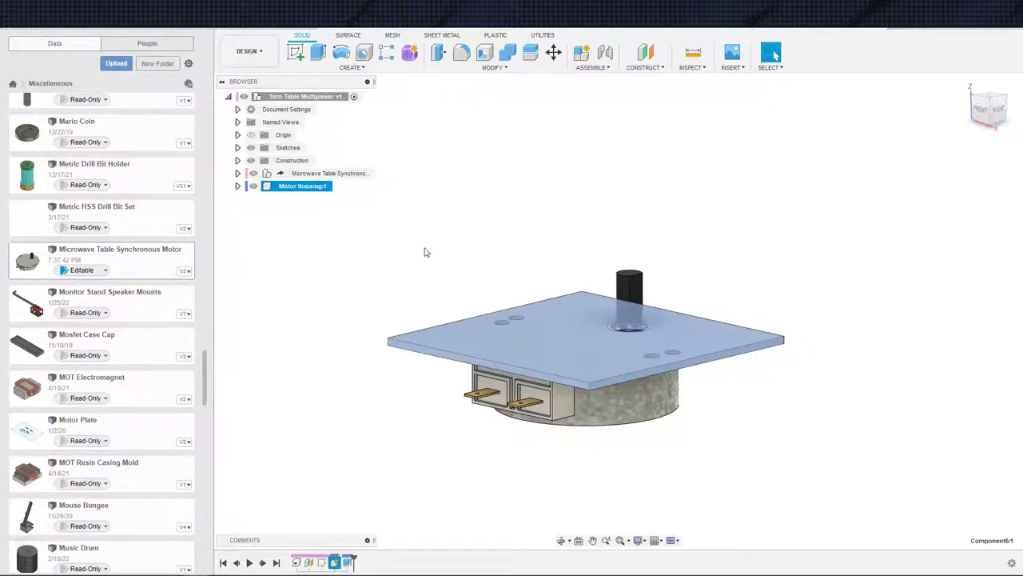
# Activate the Motor Housing component and make Sketch1 visible again
pyautogui.click(426, 256)
pyautogui.press('e')
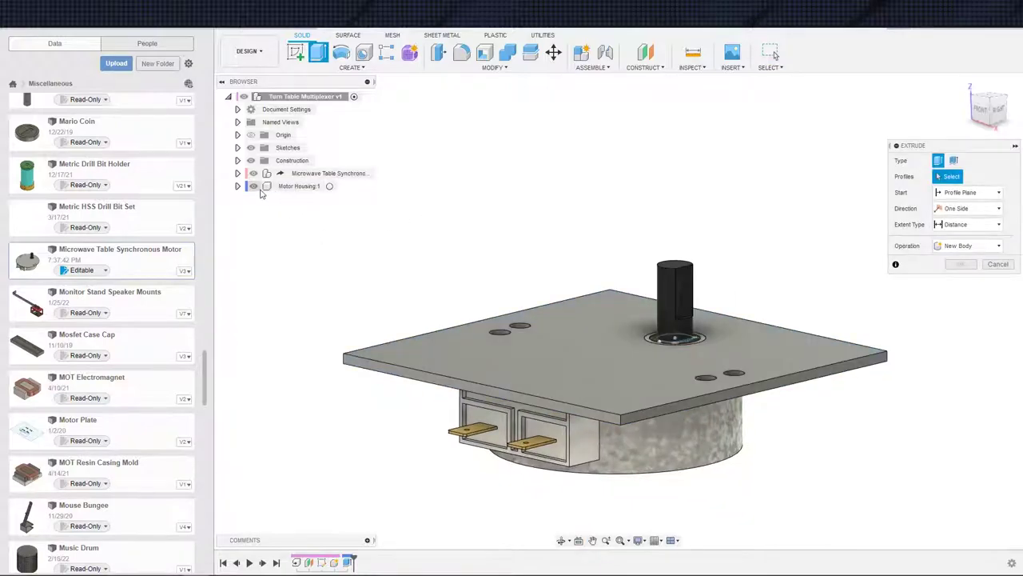
pyautogui.press('Escape')
pyautogui.click(330, 185)
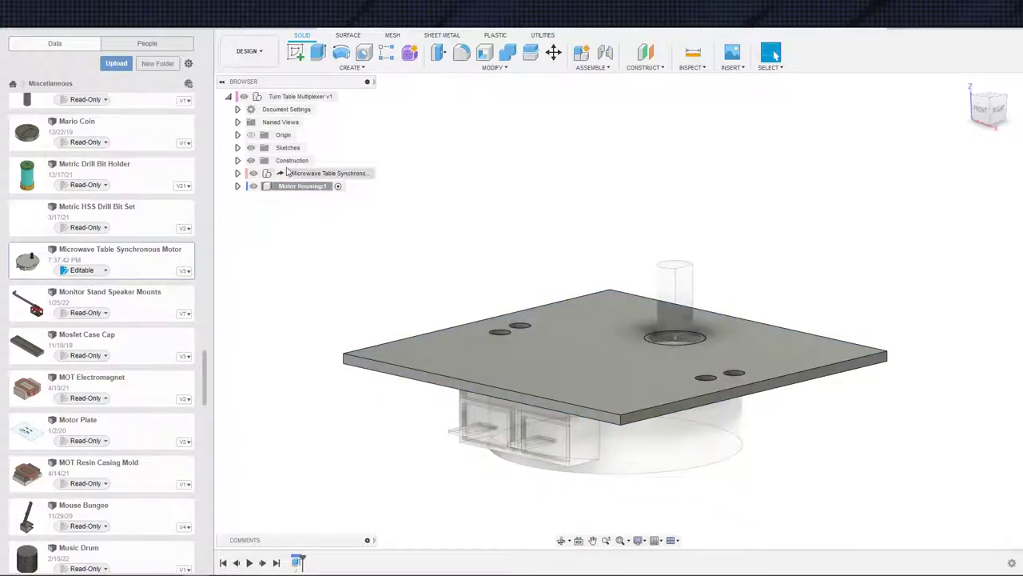
pyautogui.click(237, 147)
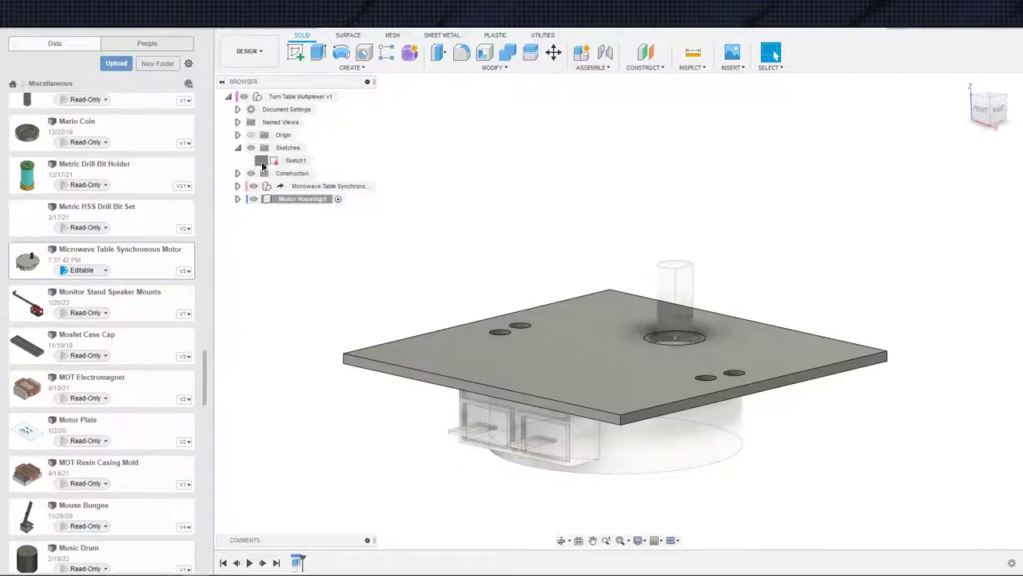
# Extrude the rim profile between the two offset rectangles down to the motor's bottom face, joined to the housing
pyautogui.press('e')
pyautogui.keyDown('shift'); pyautogui.moveTo(440, 171); pyautogui.dragTo(413, 100, button='middle'); pyautogui.keyUp('shift')
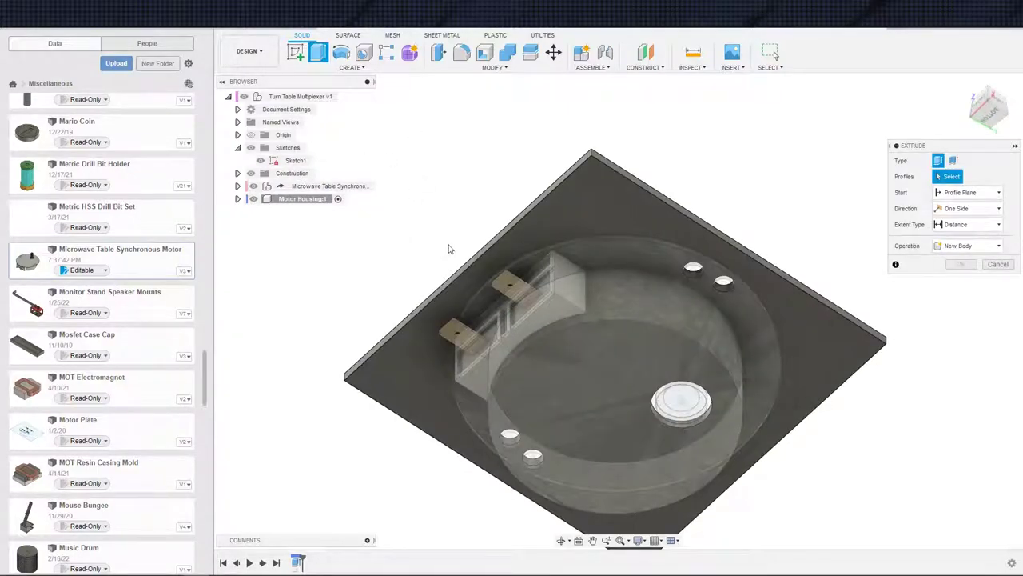
pyautogui.click(507, 244)
pyautogui.keyDown('shift'); pyautogui.moveTo(533, 253); pyautogui.dragTo(584, 308, button='middle'); pyautogui.keyUp('shift')
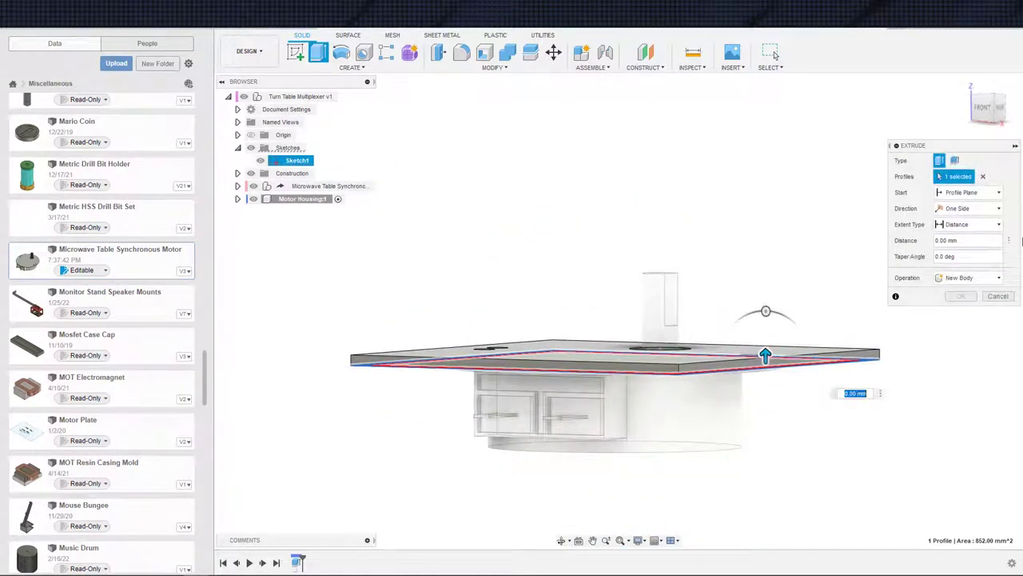
pyautogui.click(983, 228)
pyautogui.click(983, 226)
pyautogui.click(959, 249)
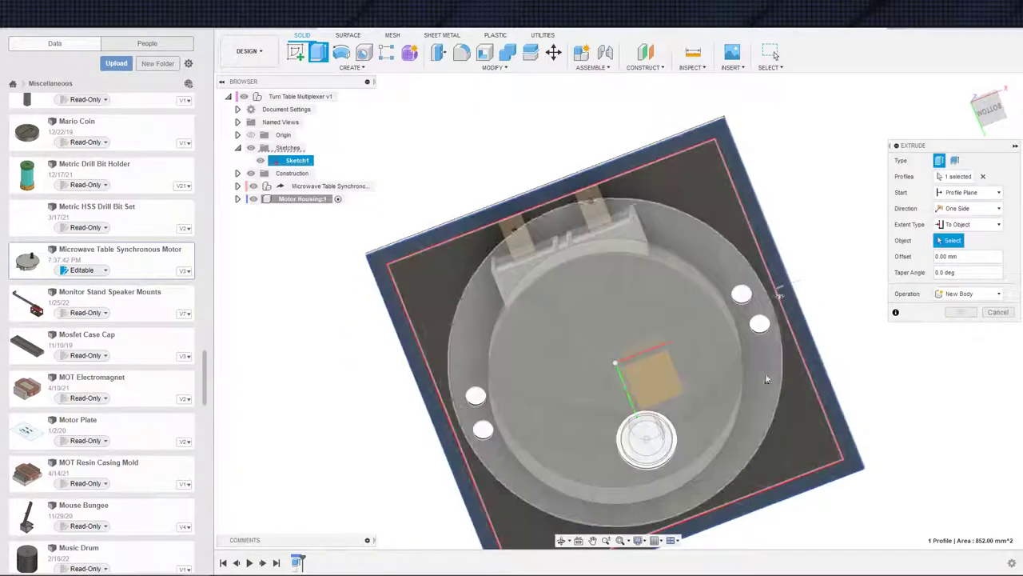
pyautogui.click(712, 392)
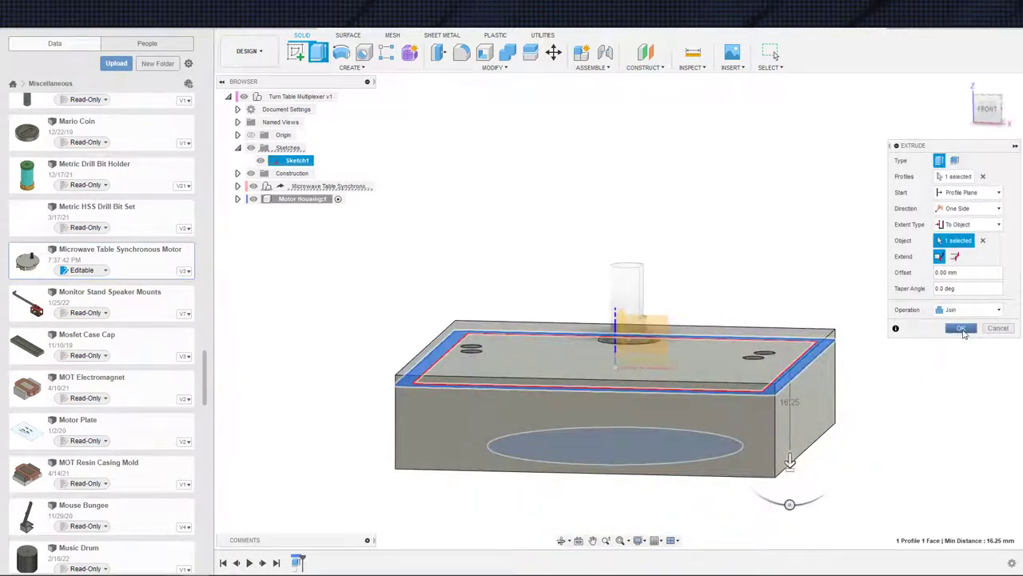
pyautogui.press('Return')
# Create an offset construction plane from the housing's front face
pyautogui.scroll(-1, 857, 376)
pyautogui.moveTo(861, 381); pyautogui.dragTo(898, 336, button='middle')
pyautogui.click(646, 53)
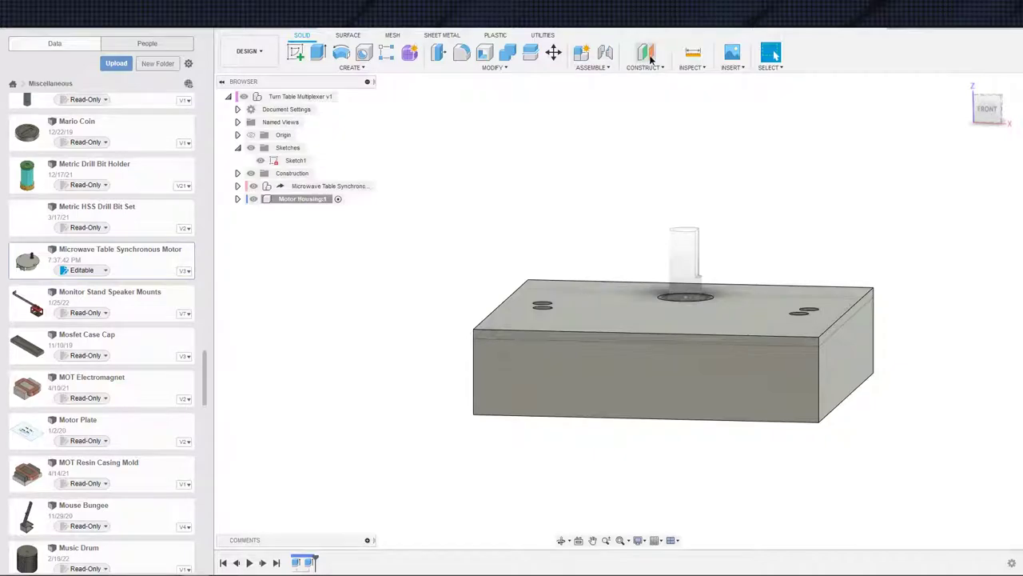
pyautogui.click(664, 359)
pyautogui.click(962, 211)
pyautogui.moveTo(891, 277); pyautogui.dragTo(886, 262, button='middle')
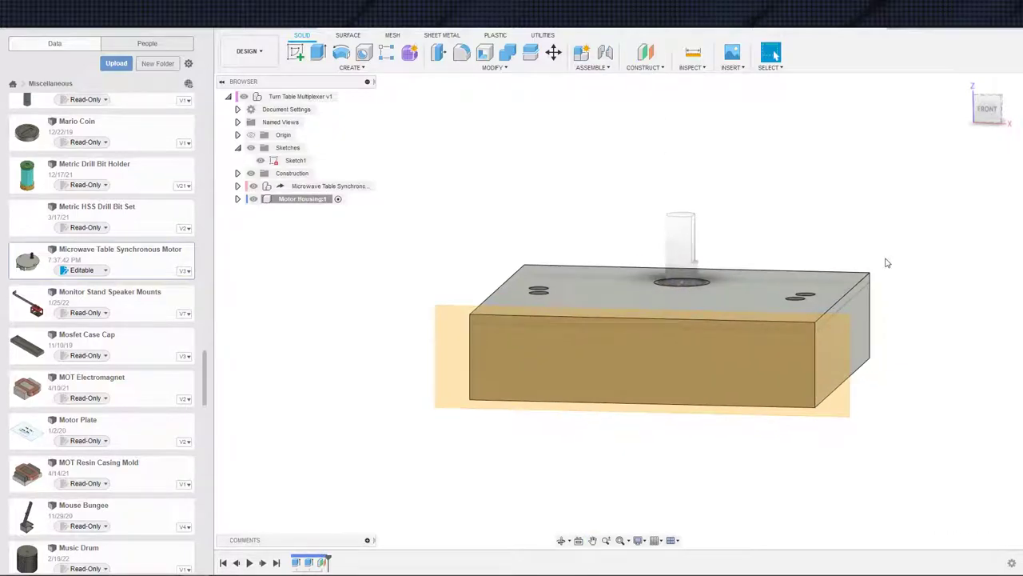
# Start a sketch on the offset construction plane and project the housing's front face into it
pyautogui.press('s')
pyautogui.click(908, 295)
pyautogui.click(842, 373)
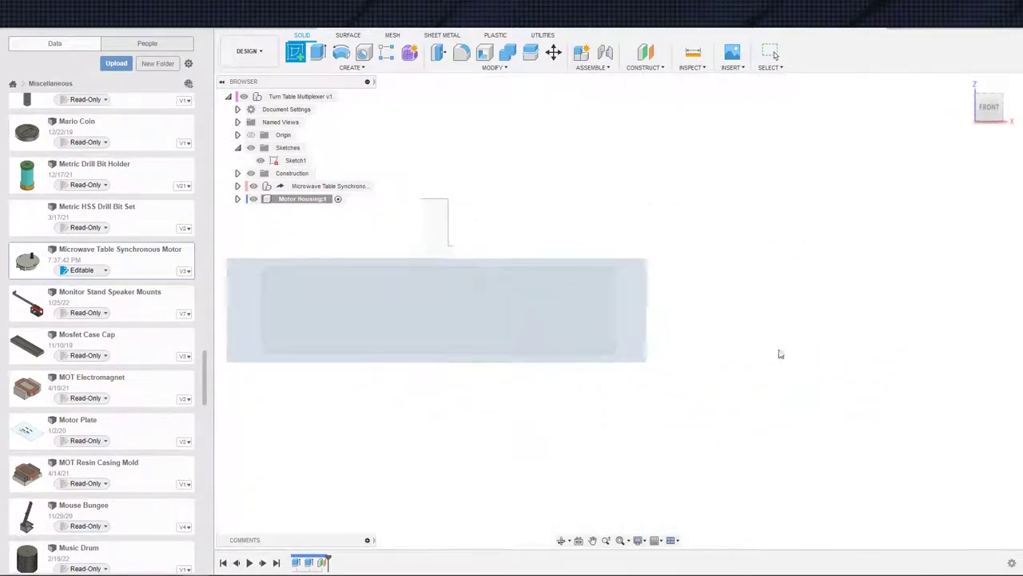
pyautogui.press('s')
pyautogui.click(740, 359)
pyautogui.moveTo(699, 350); pyautogui.dragTo(833, 351, button='middle')
pyautogui.click(574, 326)
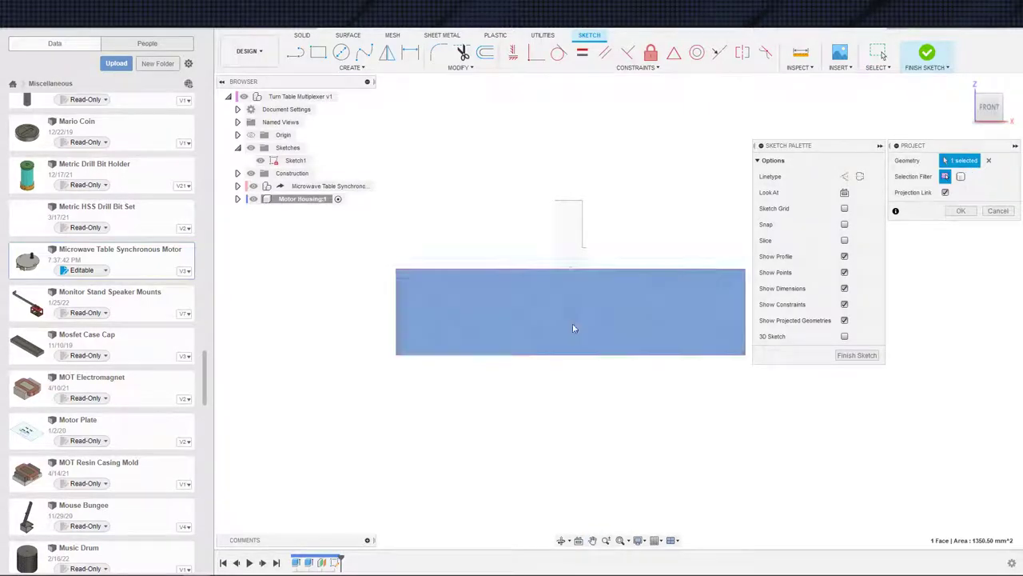
# Add the inner faces of both housing side walls to the projection and finish projecting
pyautogui.keyDown('shift'); pyautogui.moveTo(574, 326); pyautogui.dragTo(548, 354, button='middle'); pyautogui.keyUp('shift')
pyautogui.keyDown('shift'); pyautogui.moveTo(403, 338); pyautogui.dragTo(324, 364, button='middle'); pyautogui.keyUp('shift')
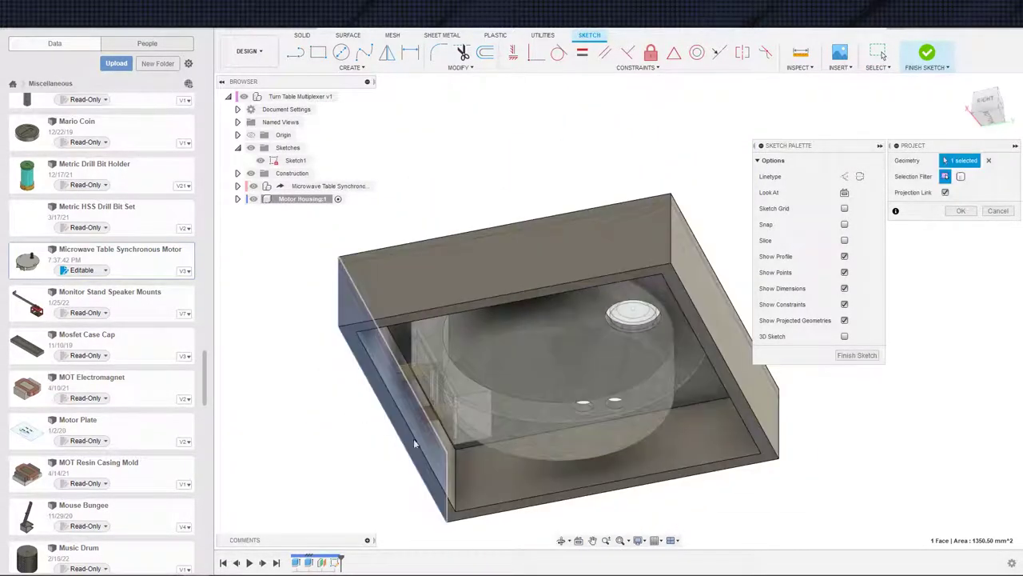
pyautogui.click(491, 477)
pyautogui.keyDown('shift'); pyautogui.moveTo(491, 477); pyautogui.dragTo(426, 438, button='middle'); pyautogui.keyUp('shift')
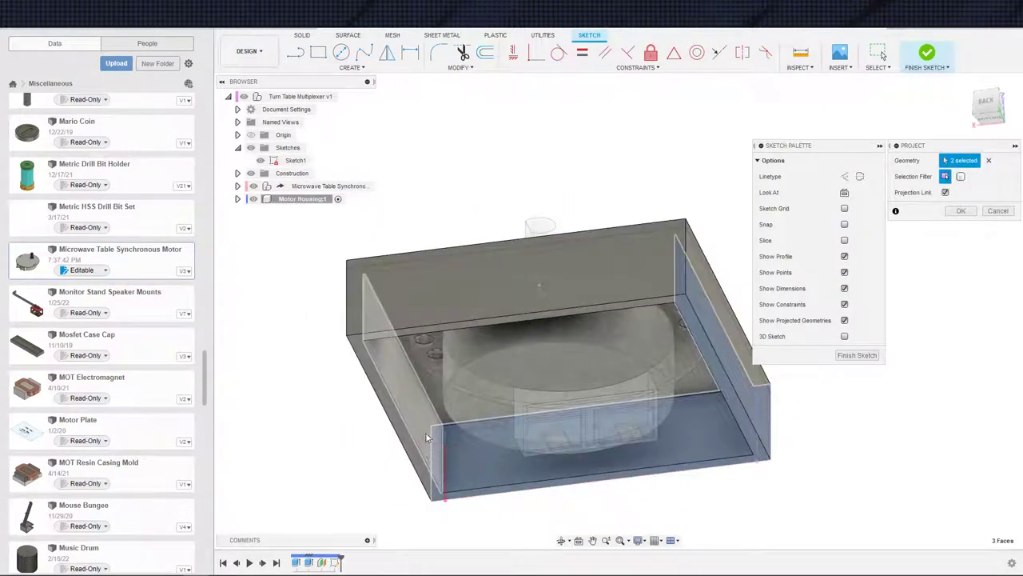
pyautogui.click(426, 438)
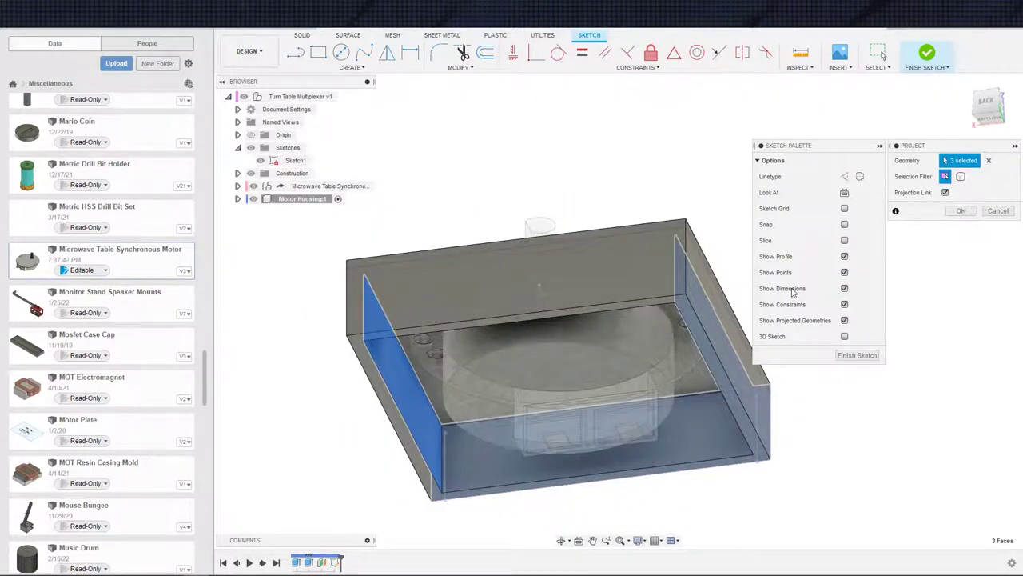
pyautogui.click(966, 211)
pyautogui.keyDown('shift'); pyautogui.moveTo(679, 264); pyautogui.dragTo(862, 344, button='middle'); pyautogui.keyUp('shift')
pyautogui.keyDown('shift'); pyautogui.moveTo(719, 407); pyautogui.dragTo(843, 429, button='middle'); pyautogui.keyUp('shift')
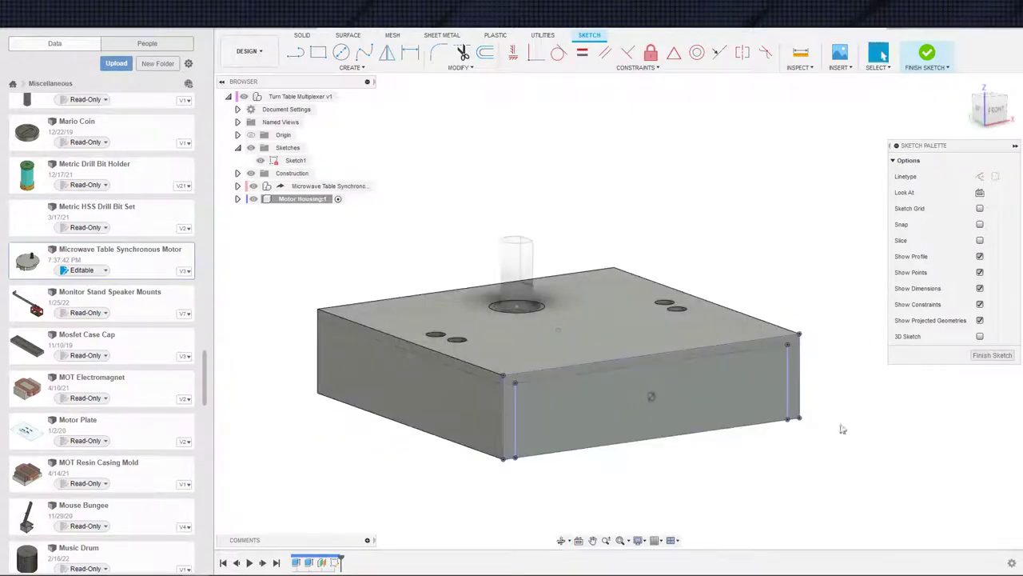
pyautogui.press('e')
pyautogui.click(692, 405)
pyautogui.press('Escape')
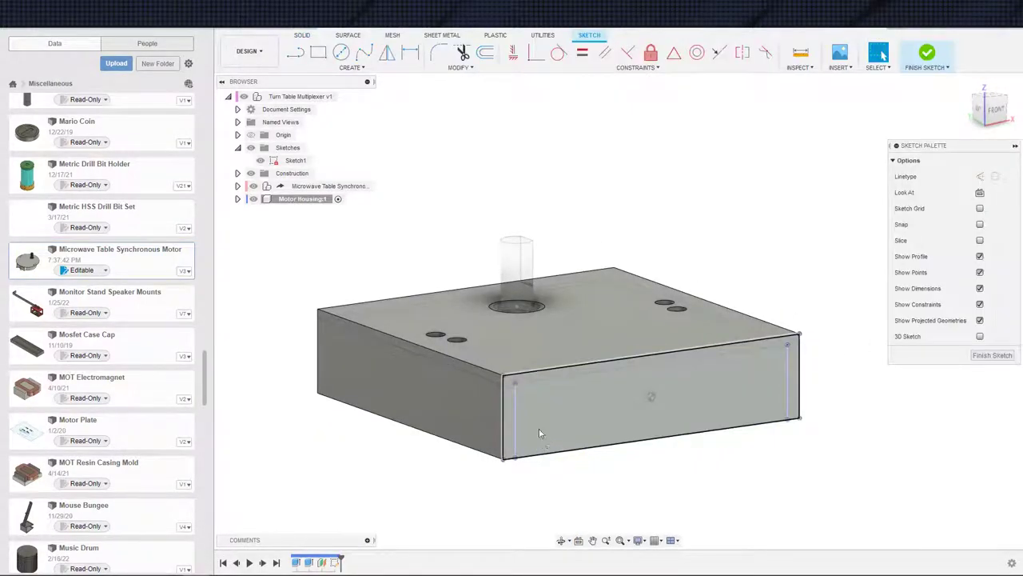
# Hide the Motor Housing bodies and the synchronous motor, and look squarely at the front sketch
pyautogui.click(237, 198)
pyautogui.click(260, 224)
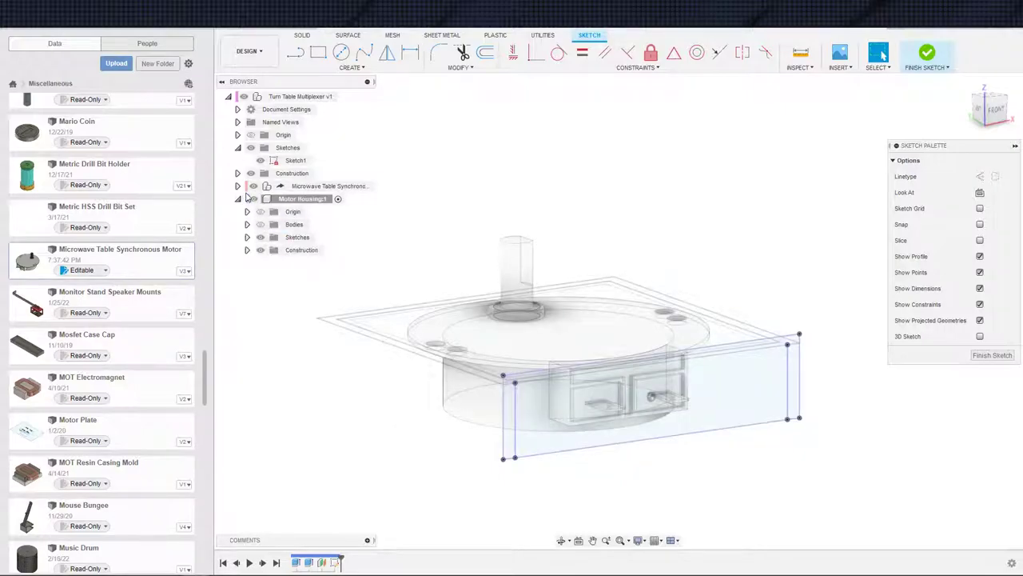
pyautogui.click(254, 185)
pyautogui.scroll(-1, 359, 187)
pyautogui.moveTo(392, 153); pyautogui.dragTo(411, 117, button='middle')
pyautogui.keyDown('shift'); pyautogui.moveTo(410, 116); pyautogui.dragTo(538, 195, button='middle'); pyautogui.keyUp('shift')
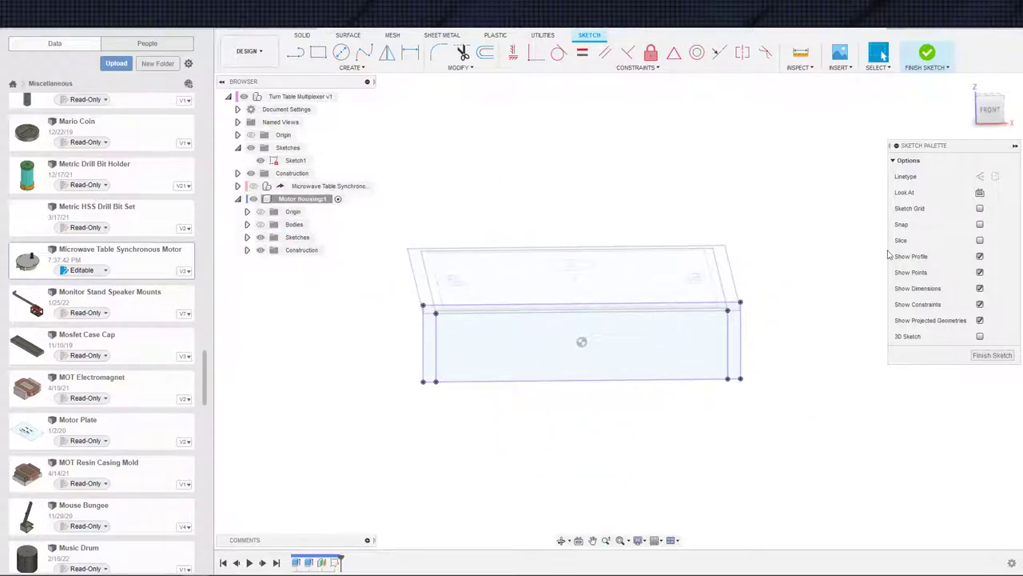
pyautogui.click(980, 192)
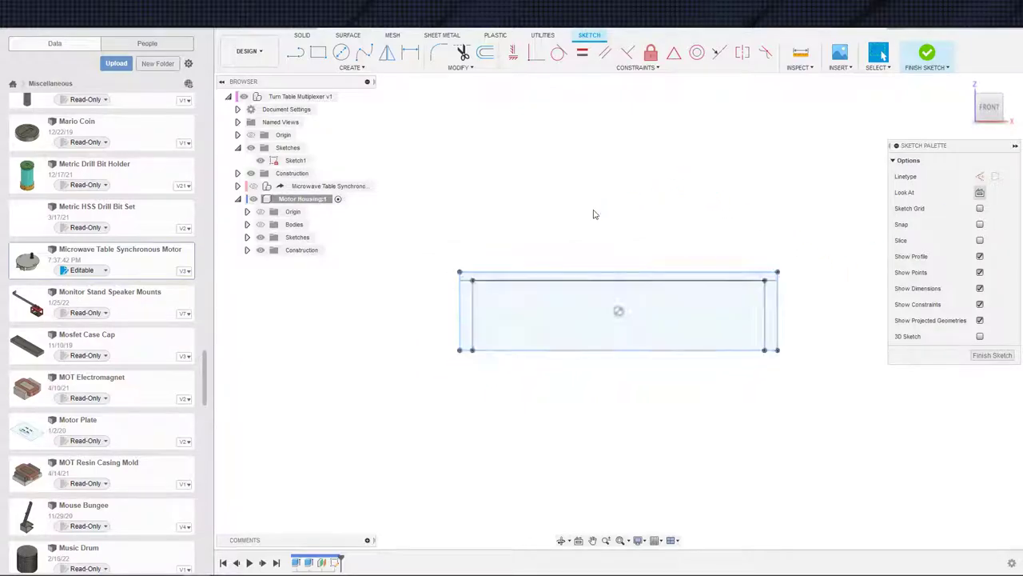
# Hide Sketch1 and draw a line joining the upper ends of the two projected inner wall edges
pyautogui.press('s')
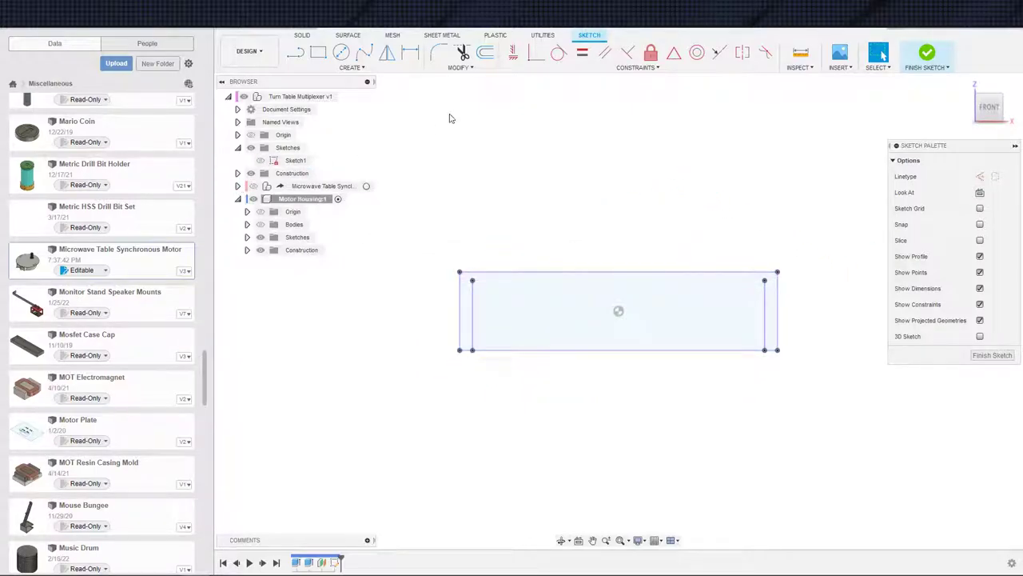
pyautogui.press('s')
pyautogui.press('l')
pyautogui.click(472, 280)
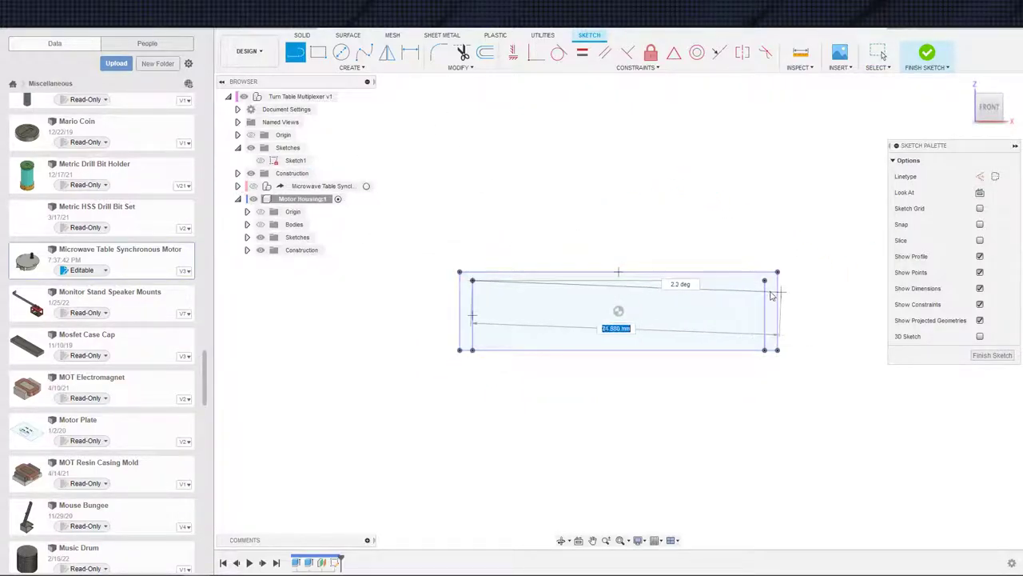
pyautogui.click(764, 280)
pyautogui.press('Escape')
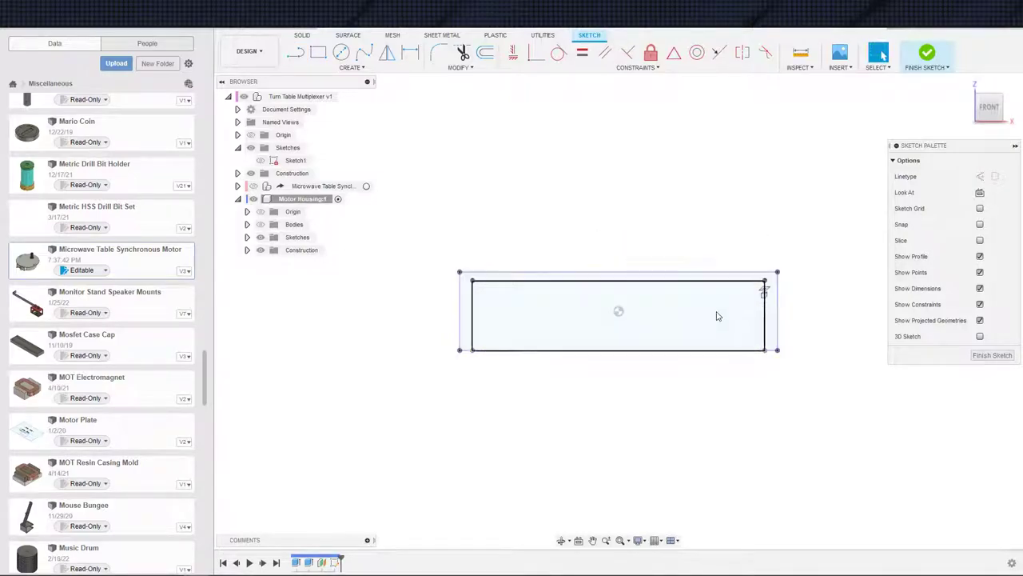
# Show the housing bodies and cut-extrude the inner front rectangle up to the front wall's inner face
pyautogui.press('d')
pyautogui.press('e')
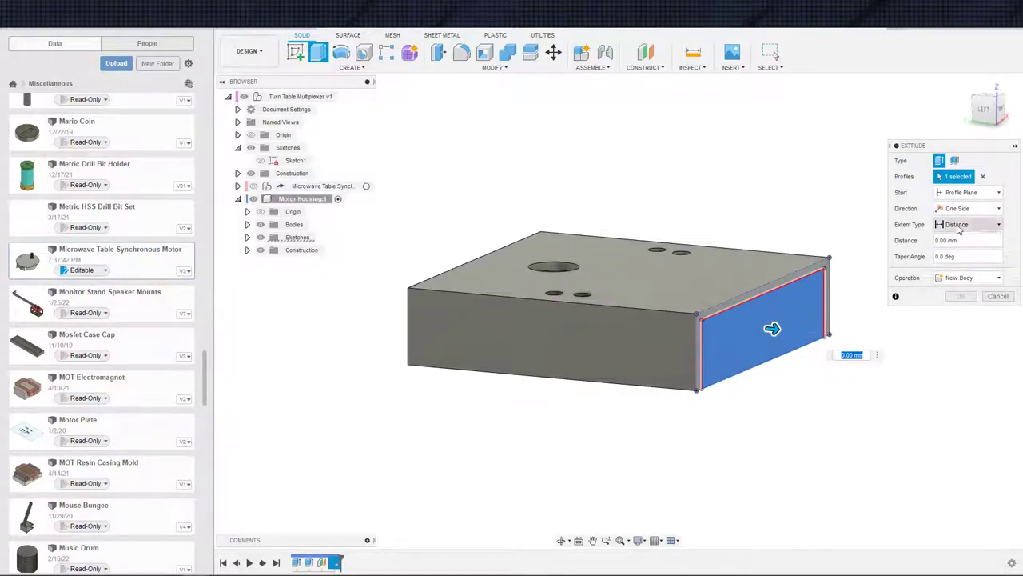
pyautogui.click(958, 225)
pyautogui.click(956, 242)
pyautogui.keyDown('shift'); pyautogui.moveTo(772, 328); pyautogui.dragTo(808, 427, button='middle'); pyautogui.keyUp('shift')
pyautogui.click(754, 376)
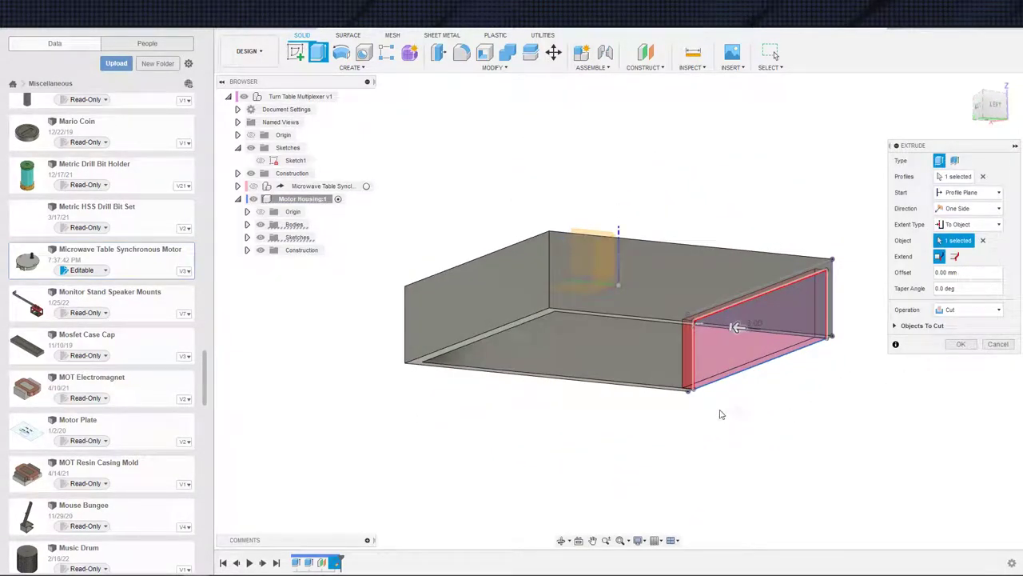
pyautogui.keyDown('shift'); pyautogui.moveTo(719, 414); pyautogui.dragTo(546, 381, button='middle'); pyautogui.keyUp('shift')
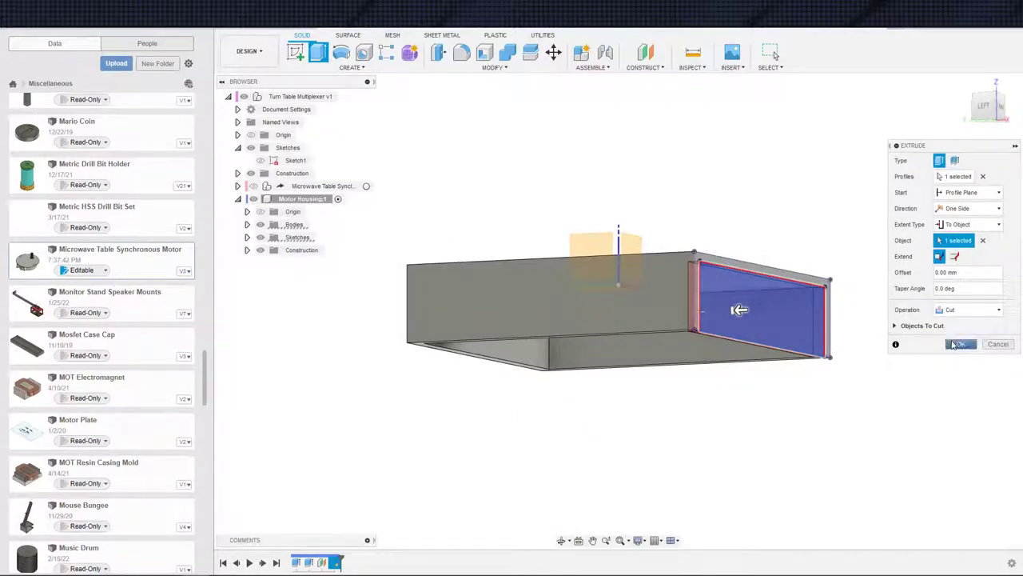
pyautogui.click(953, 346)
# Show the synchronous motor again and activate the top-level Turn Table Multiplexer component
pyautogui.keyDown('shift'); pyautogui.moveTo(907, 405); pyautogui.dragTo(856, 397, button='middle'); pyautogui.keyUp('shift')
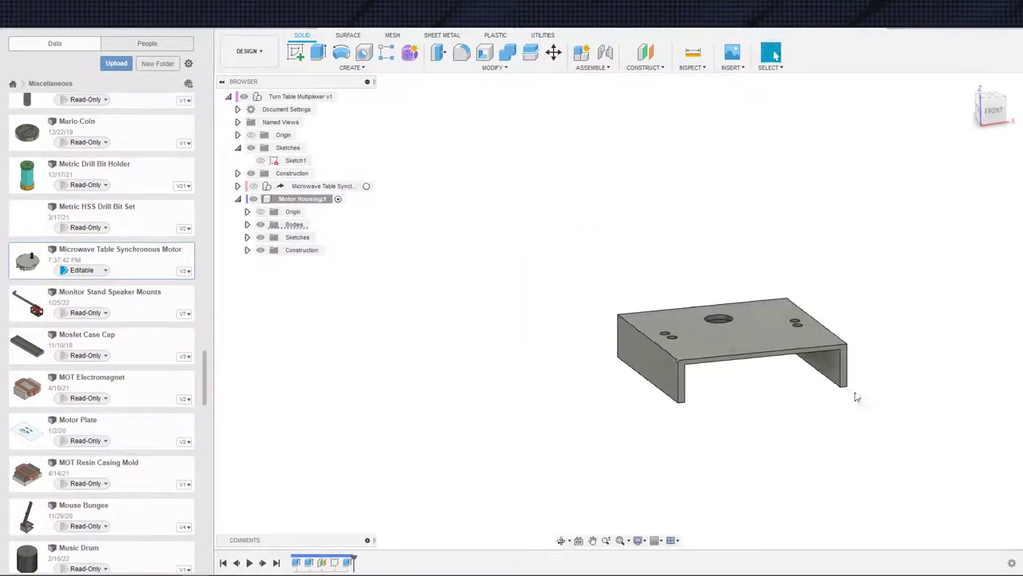
pyautogui.click(254, 185)
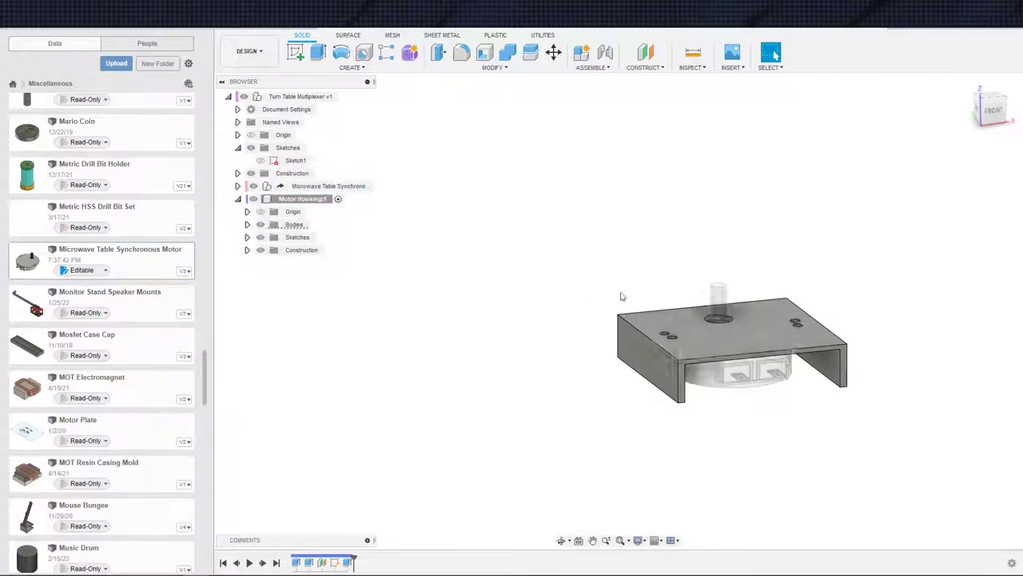
pyautogui.keyDown('shift'); pyautogui.moveTo(712, 307); pyautogui.dragTo(721, 367, button='middle'); pyautogui.keyUp('shift')
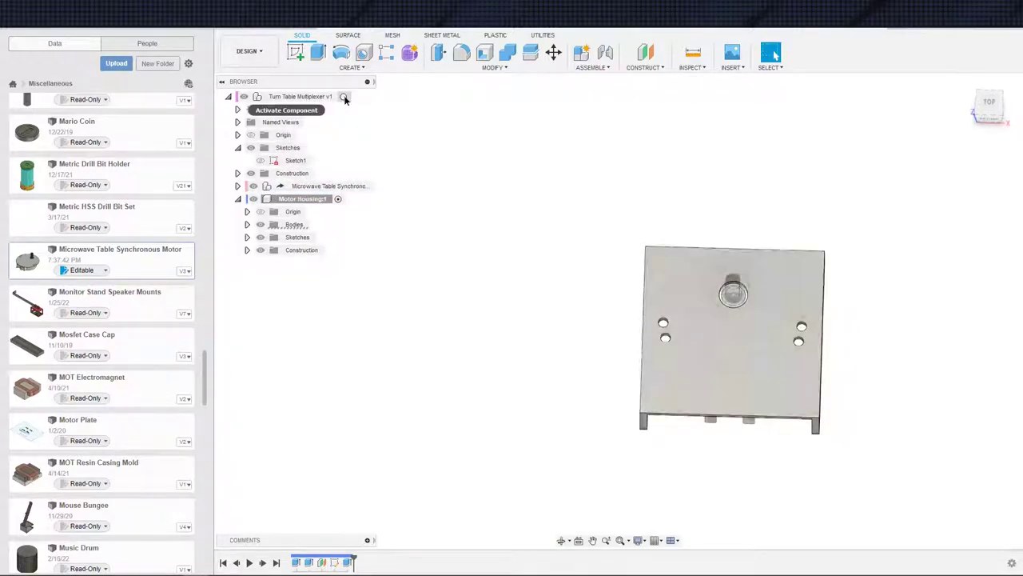
pyautogui.click(343, 97)
# Examine the open-fronted housing with the motor inside it from above, below and the sides
pyautogui.keyDown('shift'); pyautogui.moveTo(822, 327); pyautogui.dragTo(895, 311, button='middle'); pyautogui.keyUp('shift')
pyautogui.scroll(2, 875, 342)
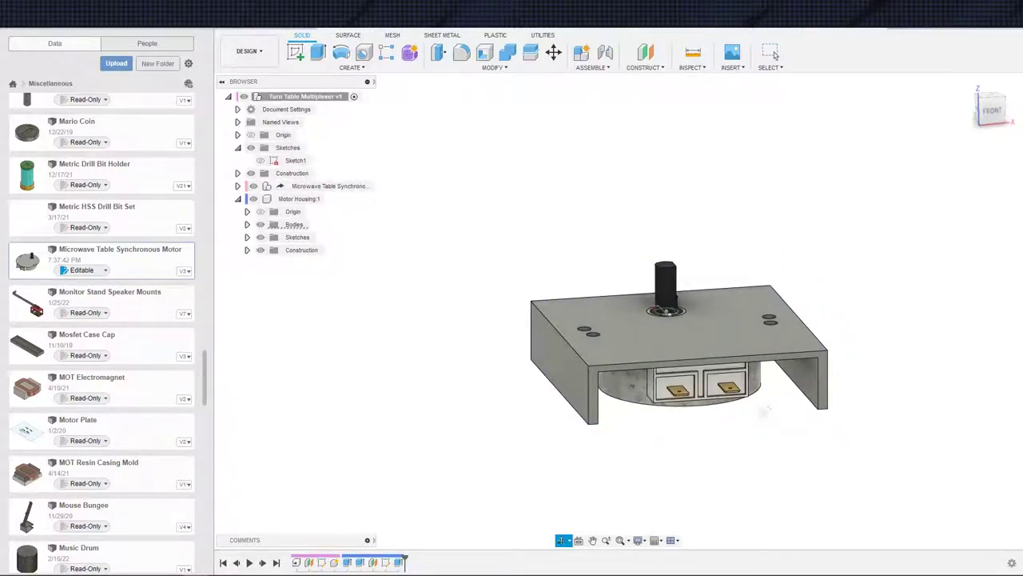
pyautogui.keyDown('shift'); pyautogui.moveTo(765, 411); pyautogui.dragTo(770, 359, button='middle'); pyautogui.keyUp('shift')
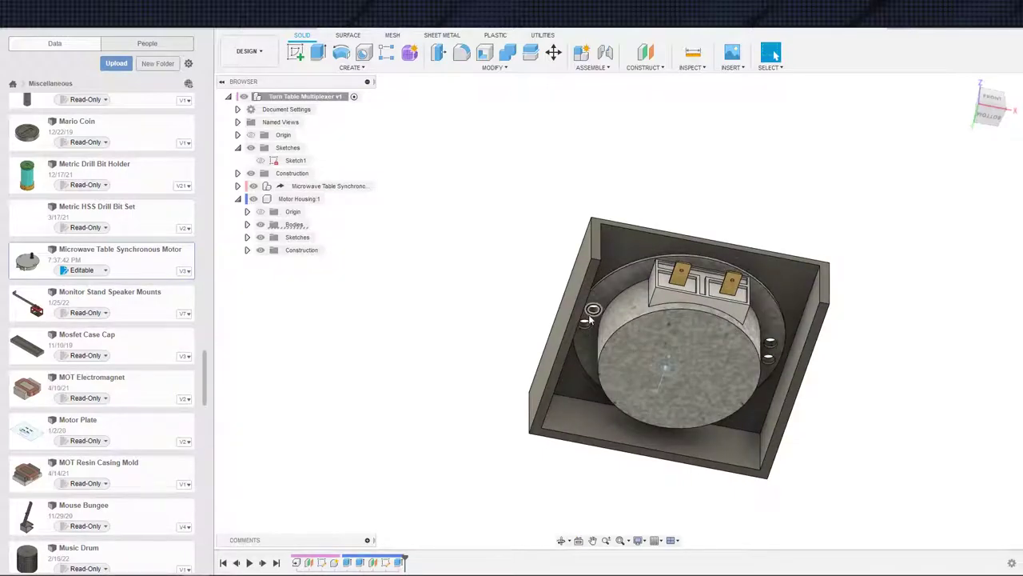
pyautogui.keyDown('shift'); pyautogui.moveTo(588, 320); pyautogui.dragTo(821, 442, button='middle'); pyautogui.keyUp('shift')
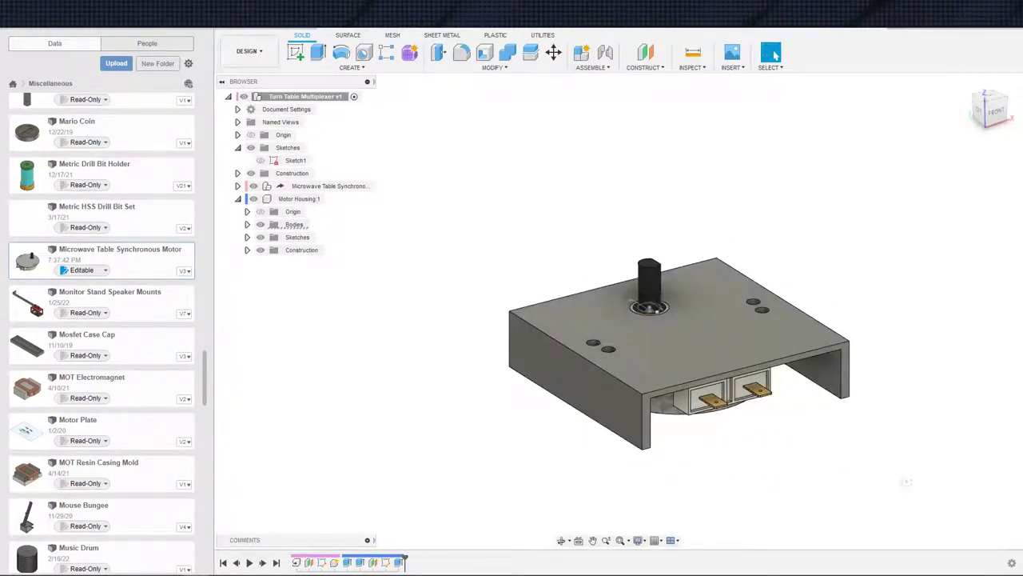
pyautogui.keyDown('shift'); pyautogui.moveTo(906, 482); pyautogui.dragTo(832, 425, button='middle'); pyautogui.keyUp('shift')
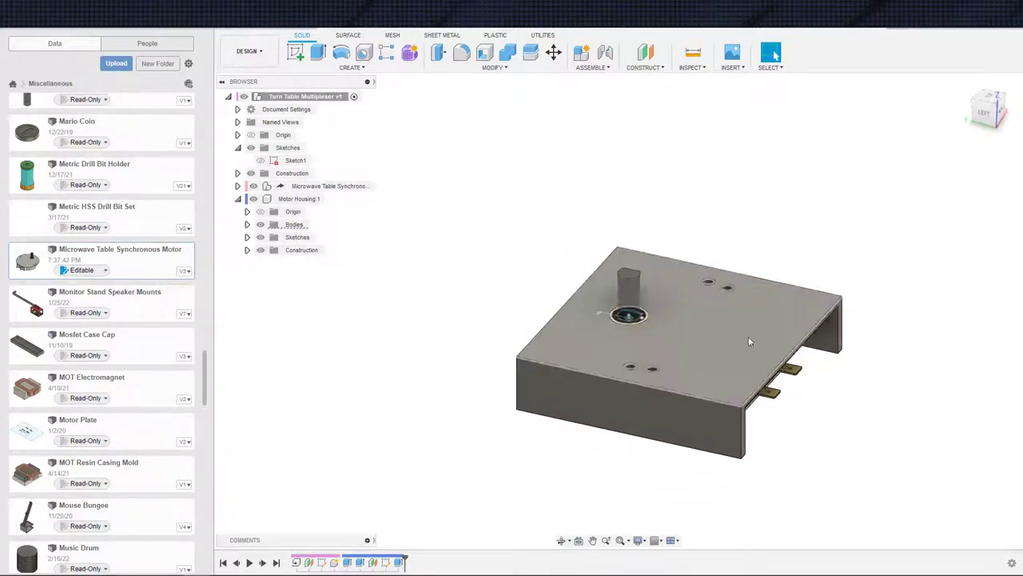
pyautogui.scroll(-3, 847, 297)
pyautogui.keyDown('shift'); pyautogui.moveTo(866, 258); pyautogui.dragTo(813, 257, button='middle'); pyautogui.keyUp('shift')
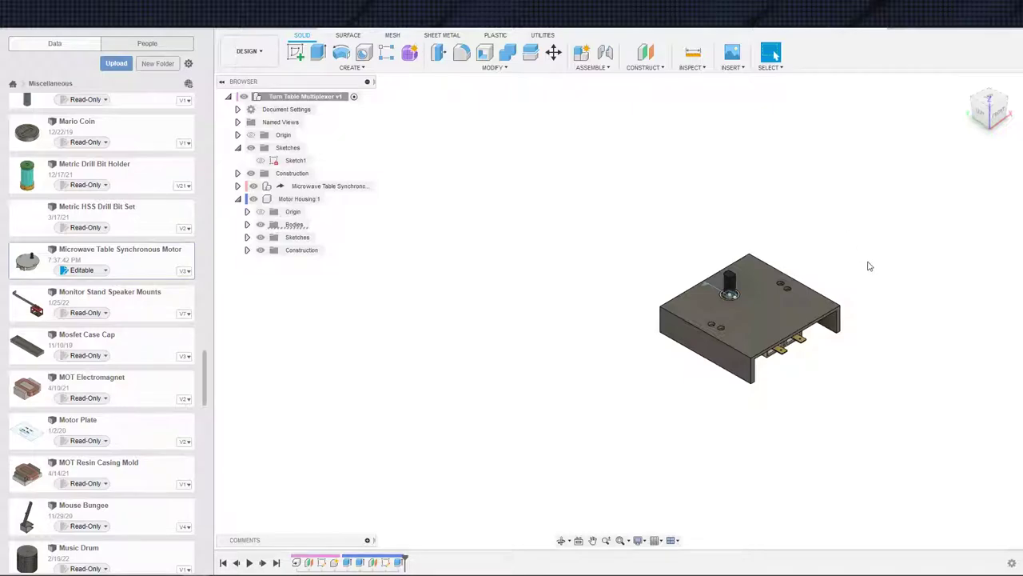
pyautogui.moveTo(870, 266); pyautogui.dragTo(776, 278, button='middle')
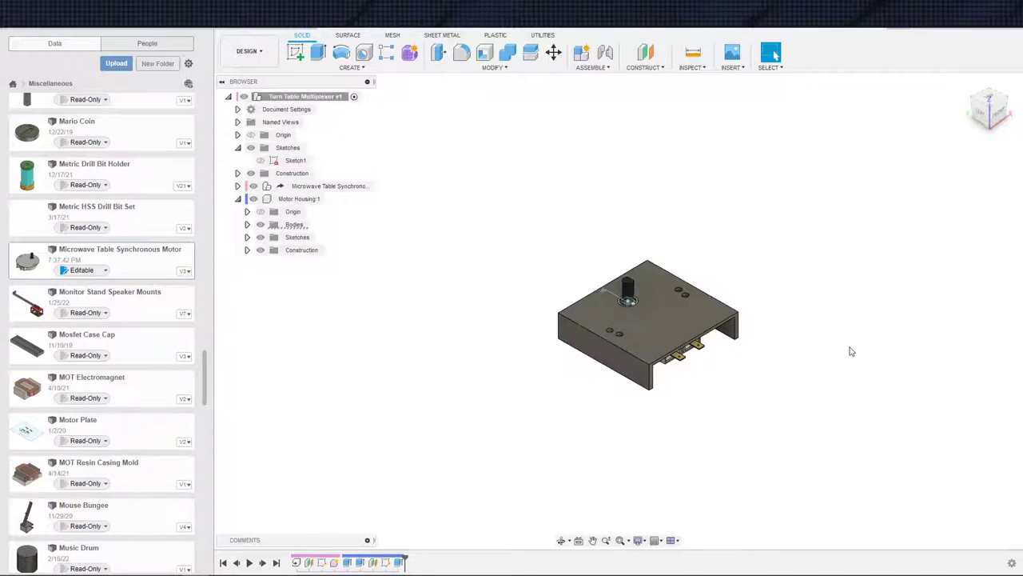
pyautogui.keyDown('shift'); pyautogui.moveTo(781, 353); pyautogui.dragTo(814, 355, button='middle'); pyautogui.keyUp('shift')
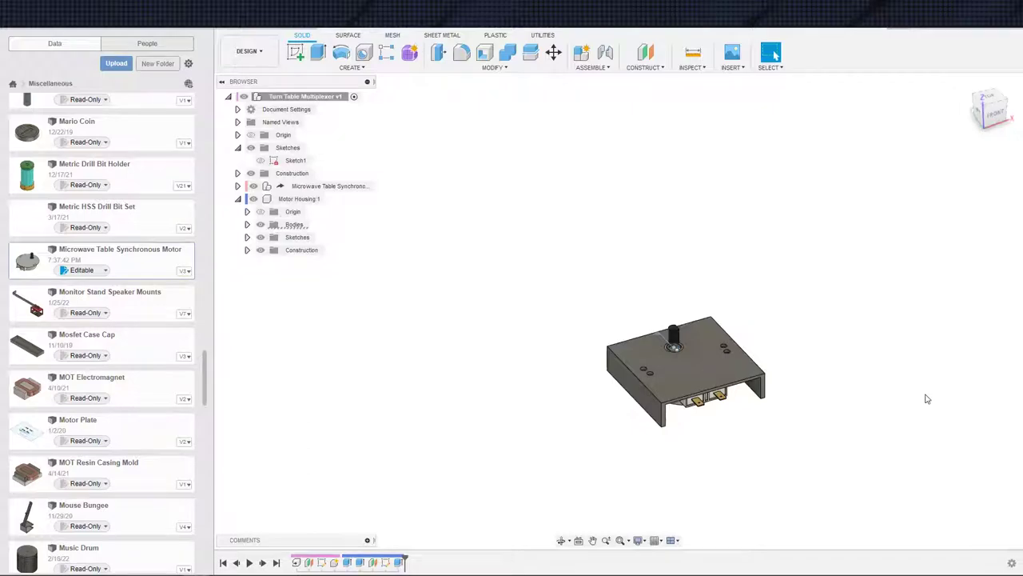
pyautogui.keyDown('shift'); pyautogui.moveTo(853, 485); pyautogui.dragTo(788, 455, button='middle'); pyautogui.keyUp('shift')
pyautogui.scroll(3, 813, 464)
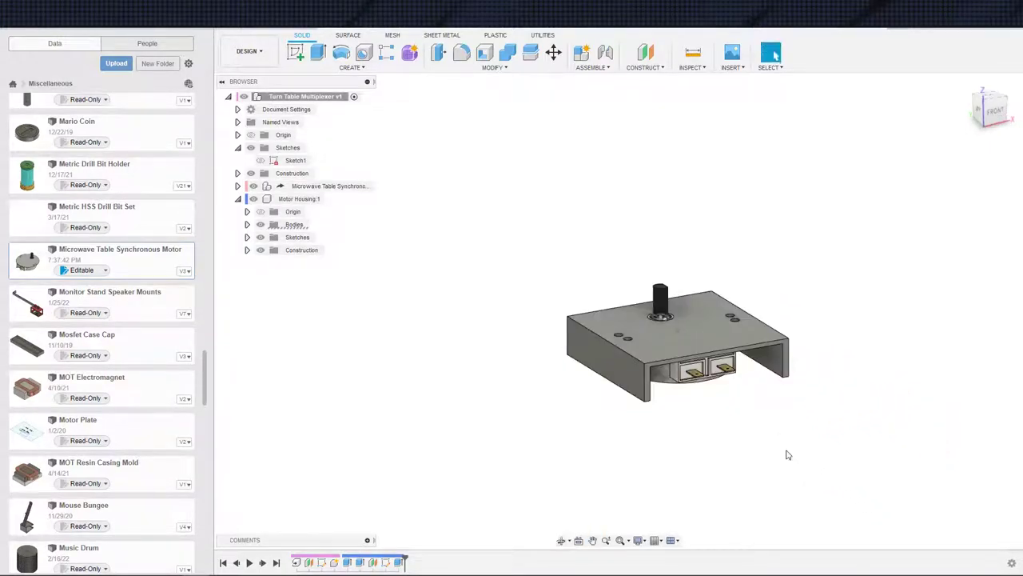
pyautogui.keyDown('shift'); pyautogui.moveTo(707, 432); pyautogui.dragTo(697, 442, button='middle'); pyautogui.keyUp('shift')
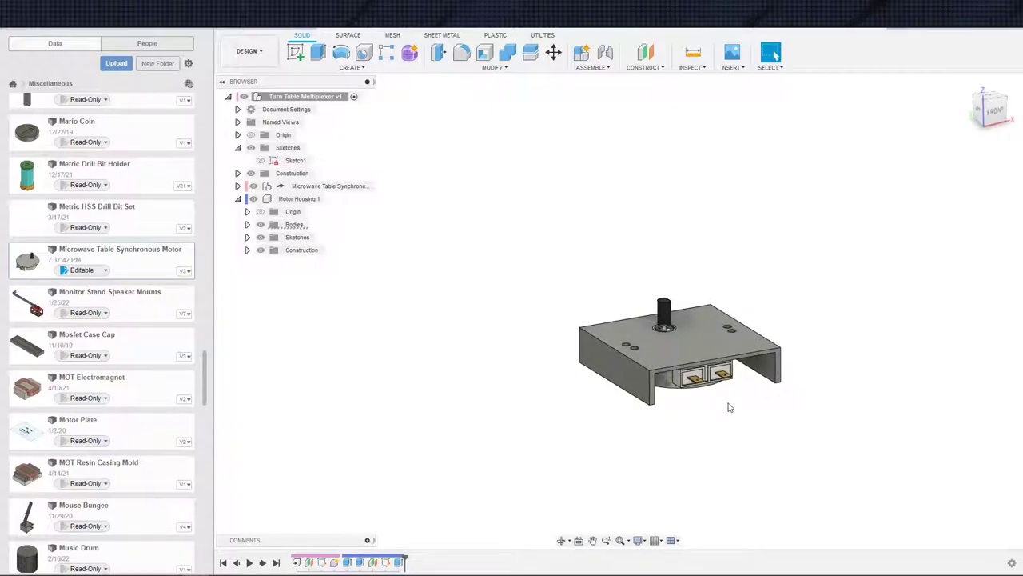
pyautogui.scroll(-2, 792, 446)
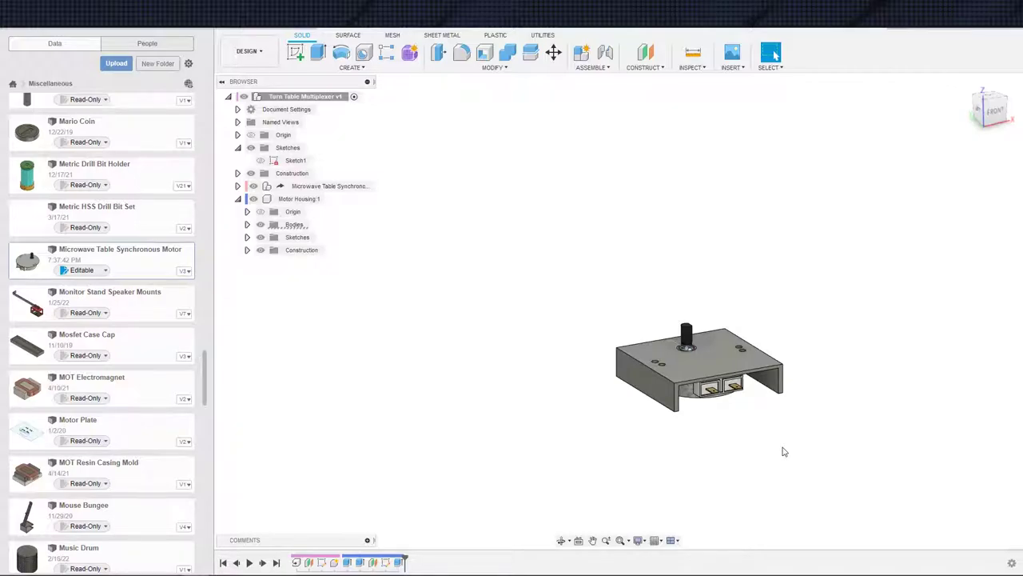
pyautogui.keyDown('shift'); pyautogui.moveTo(787, 318); pyautogui.dragTo(717, 419, button='middle'); pyautogui.keyUp('shift')
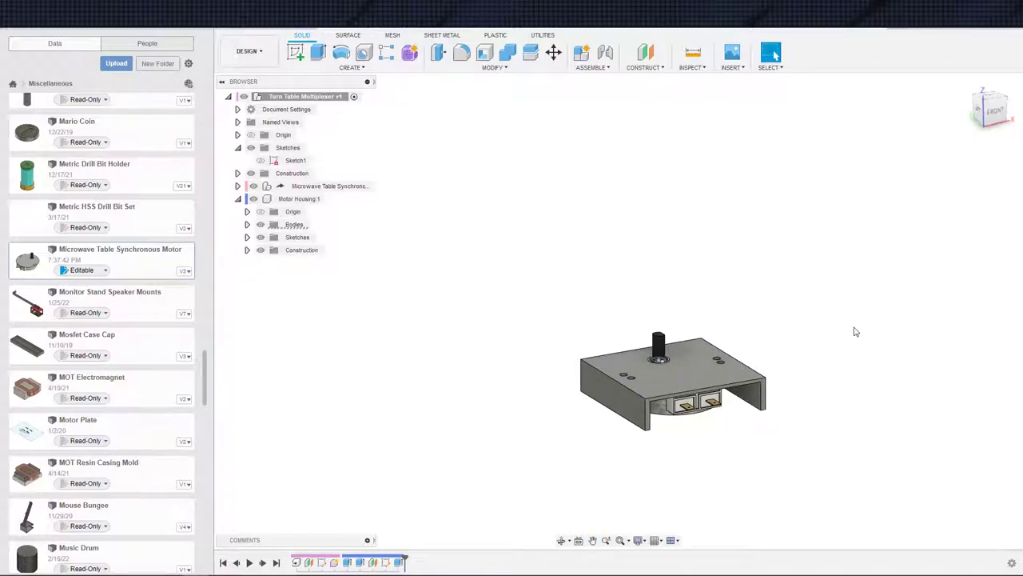
# Apply the Plastic - Matte (Black) appearance to the motor housing body
pyautogui.press('a')
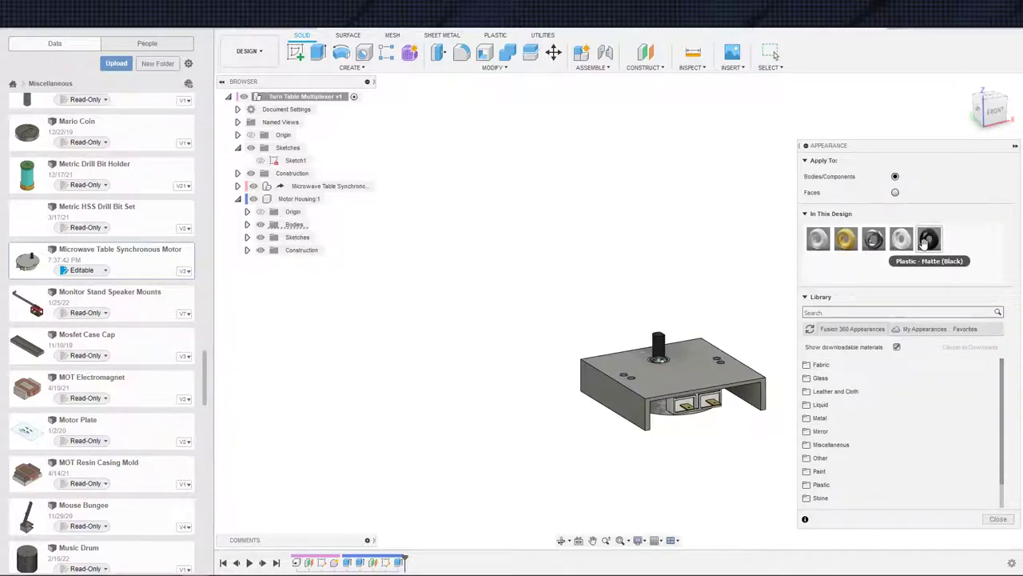
pyautogui.moveTo(918, 246); pyautogui.dragTo(735, 396)
pyautogui.keyDown('shift'); pyautogui.moveTo(733, 469); pyautogui.dragTo(705, 470, button='middle'); pyautogui.keyUp('shift')
pyautogui.press('Escape')
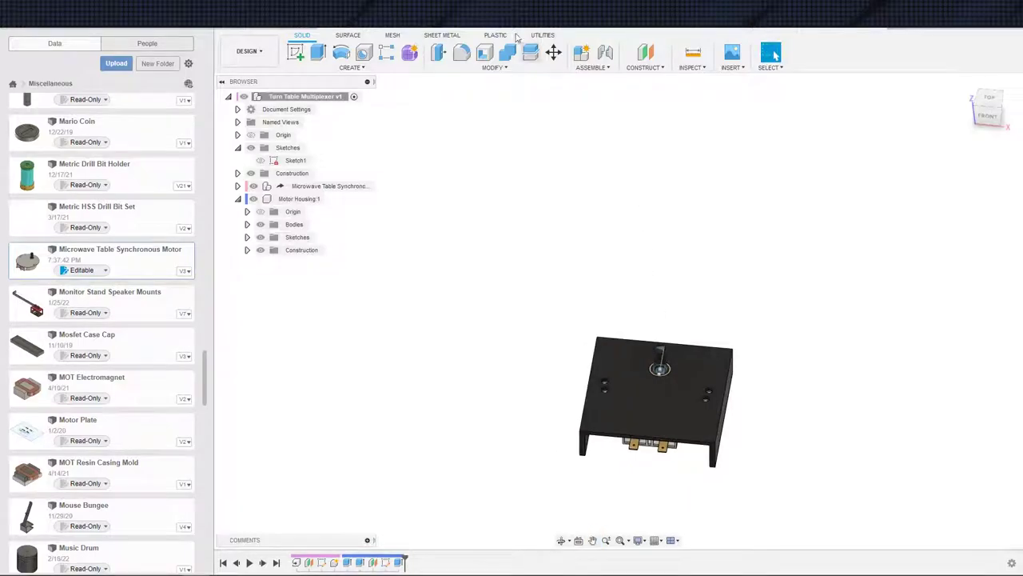
# Create a rigid as-built joint between the Motor Housing component and the Microwave Table Synchronous Motor
pyautogui.click(592, 67)
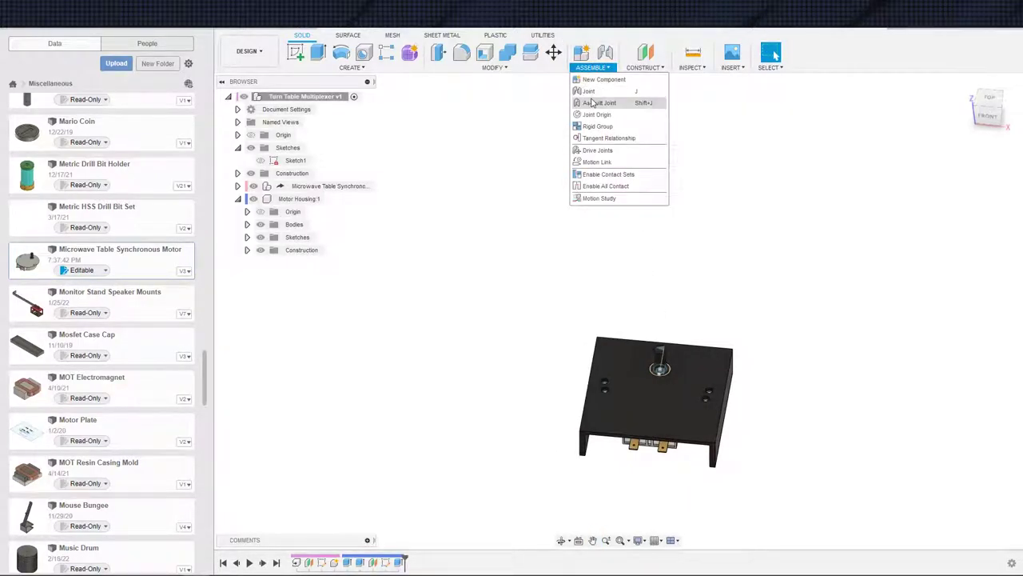
pyautogui.click(608, 101)
pyautogui.click(698, 422)
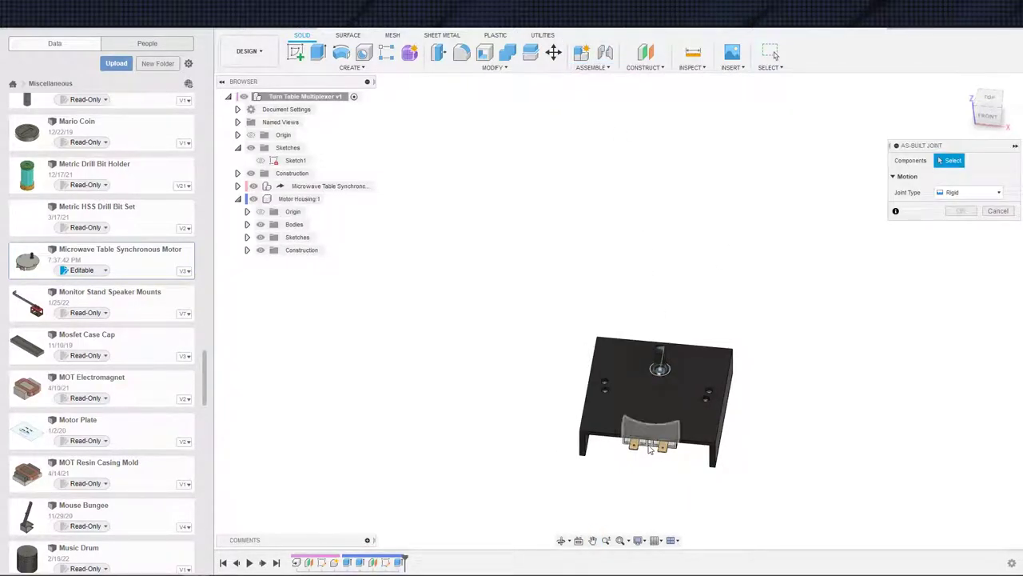
pyautogui.click(669, 459)
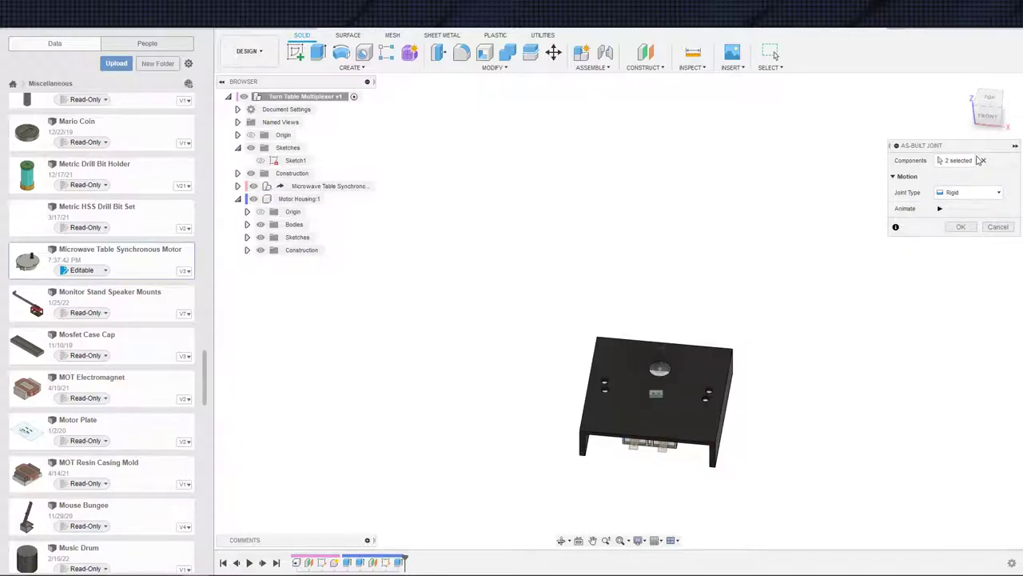
pyautogui.click(983, 160)
pyautogui.click(294, 201)
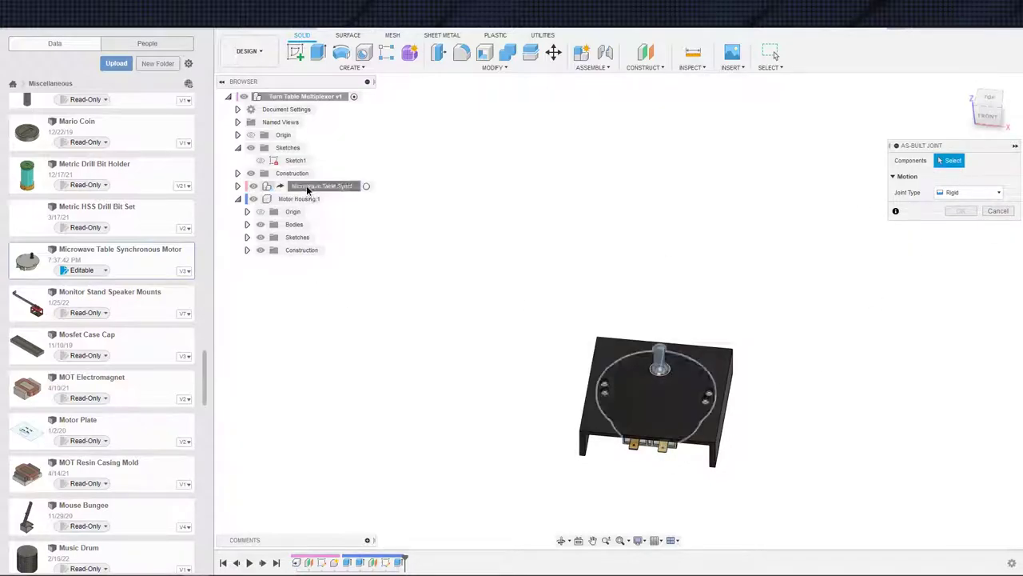
pyautogui.click(324, 185)
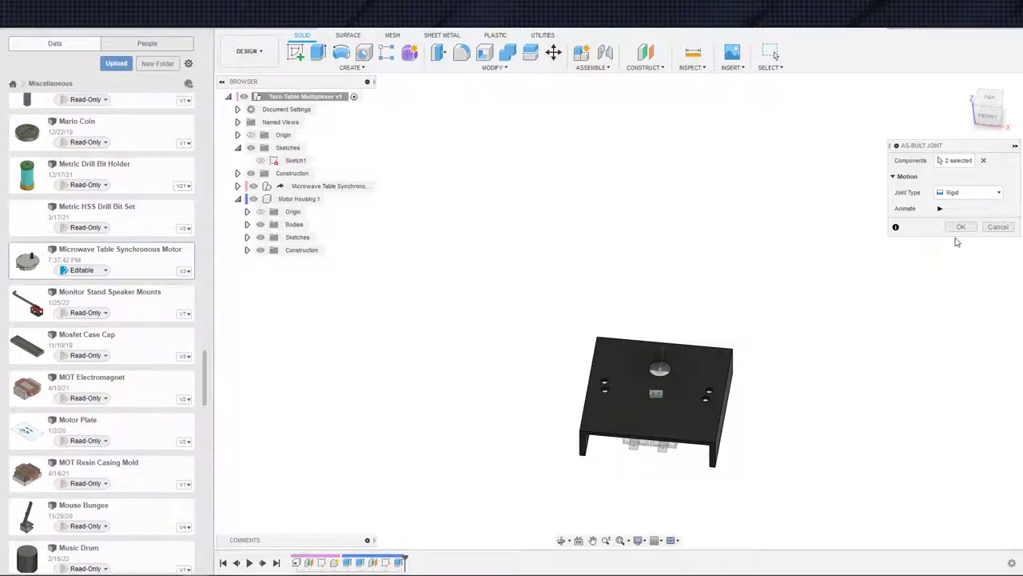
pyautogui.click(963, 228)
# Examine the joined housing and motor from above, the front and the sides, including the output shaft
pyautogui.keyDown('shift'); pyautogui.moveTo(823, 370); pyautogui.dragTo(798, 398, button='middle'); pyautogui.keyUp('shift')
pyautogui.scroll(-2, 795, 395)
pyautogui.scroll(2, 797, 373)
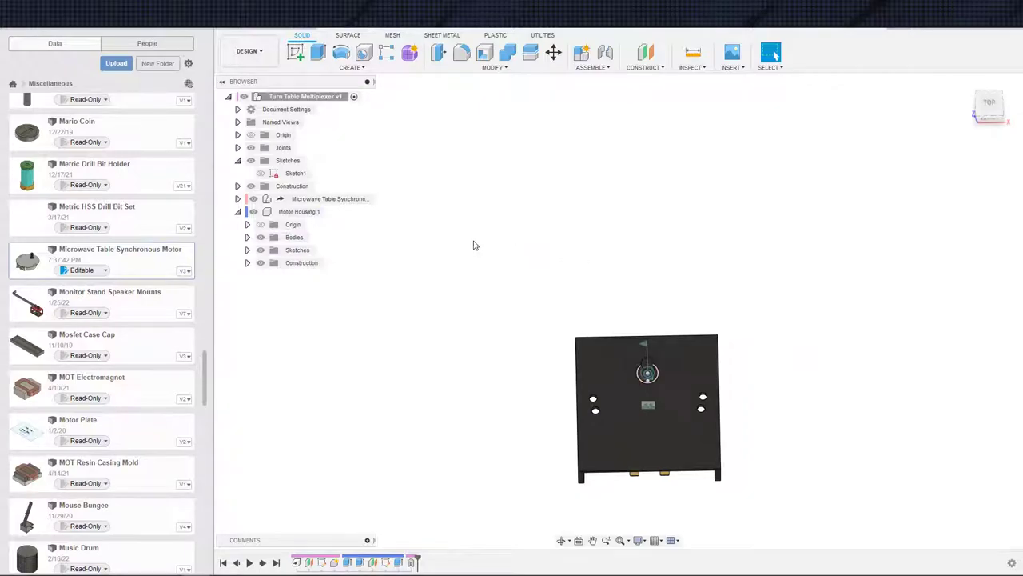
pyautogui.click(589, 69)
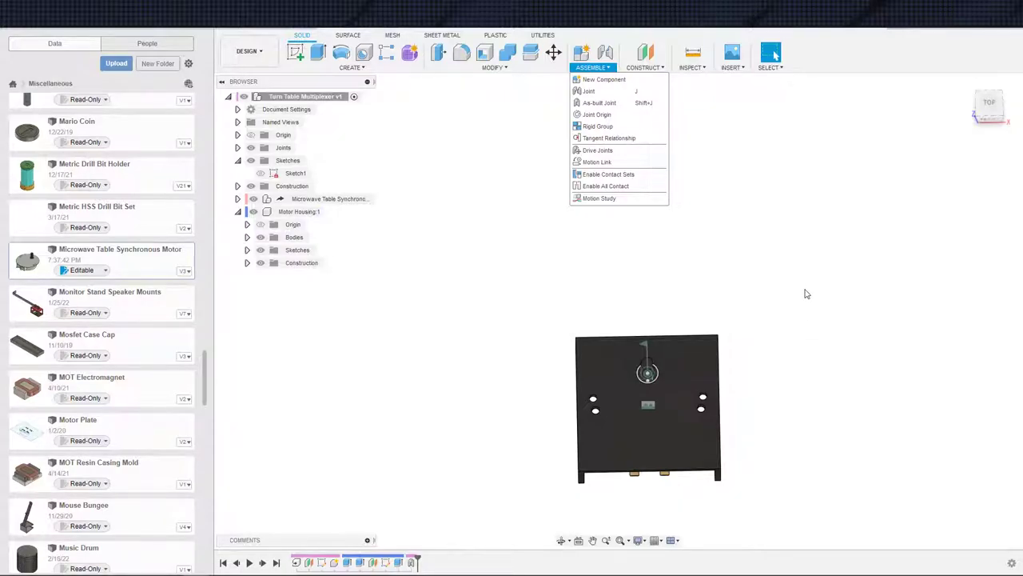
pyautogui.moveTo(787, 429); pyautogui.dragTo(641, 288, button='middle')
pyautogui.scroll(2, 701, 345)
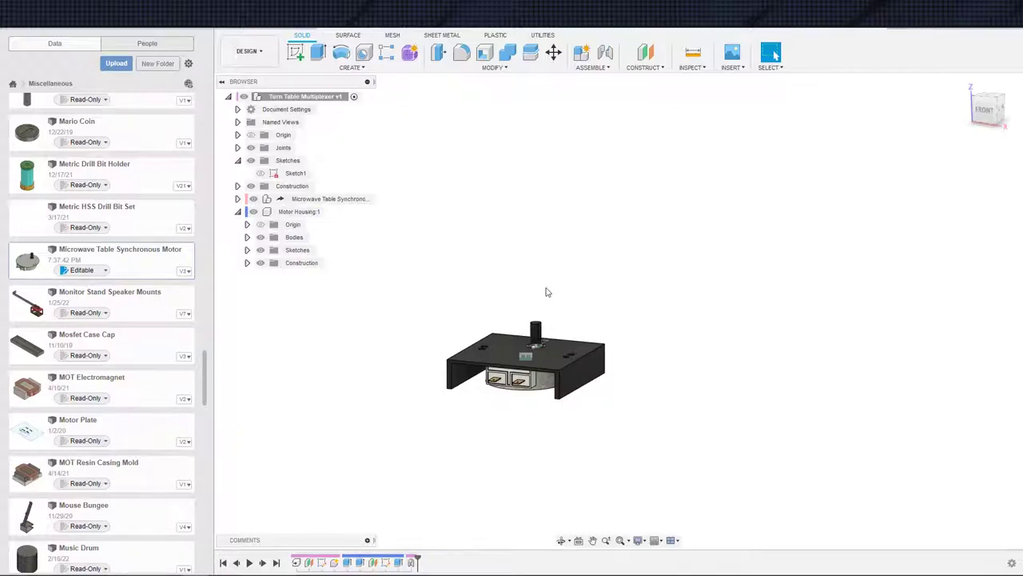
pyautogui.scroll(5, 564, 324)
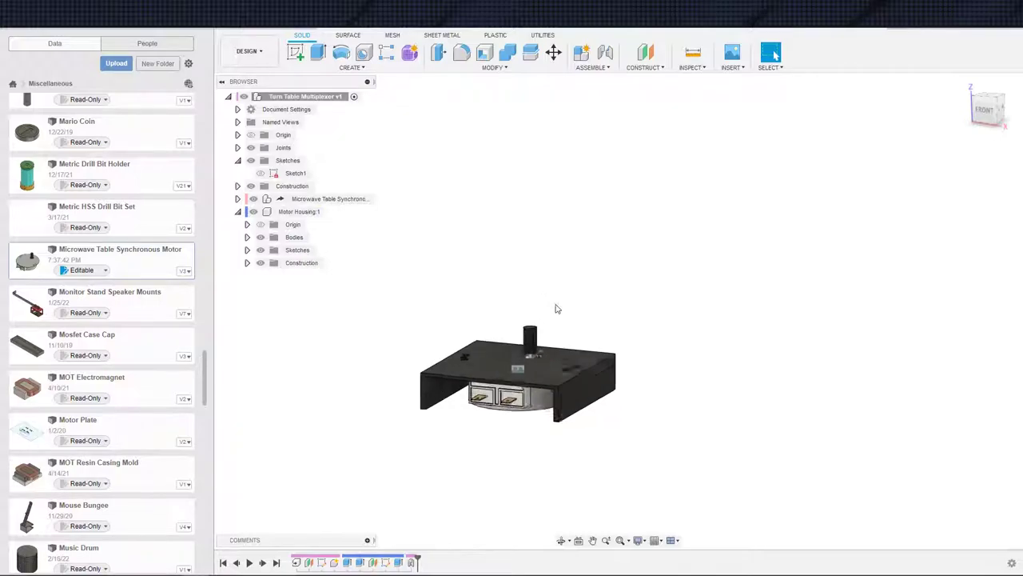
pyautogui.moveTo(578, 371); pyautogui.dragTo(582, 403, button='middle')
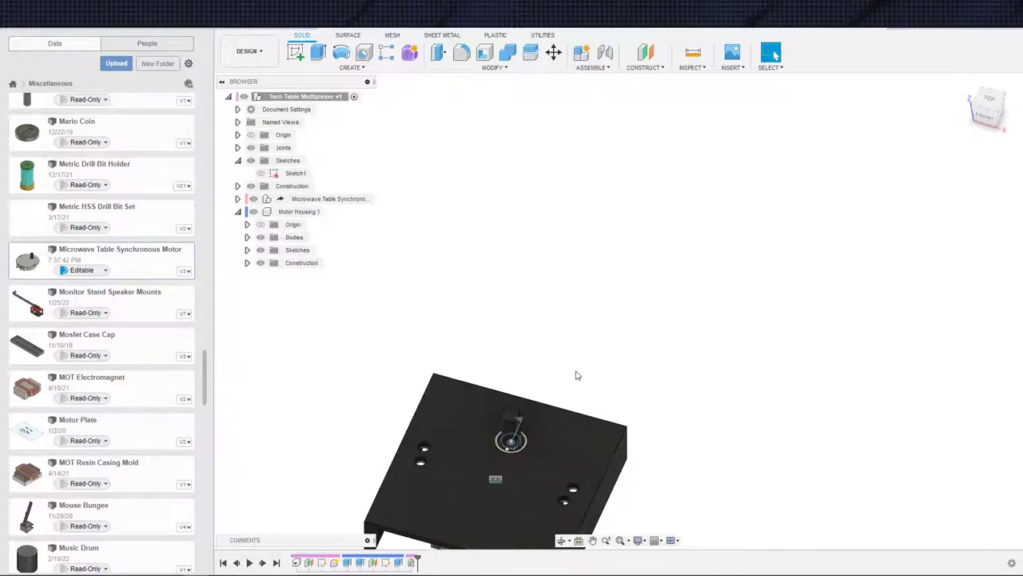
pyautogui.scroll(3, 578, 374)
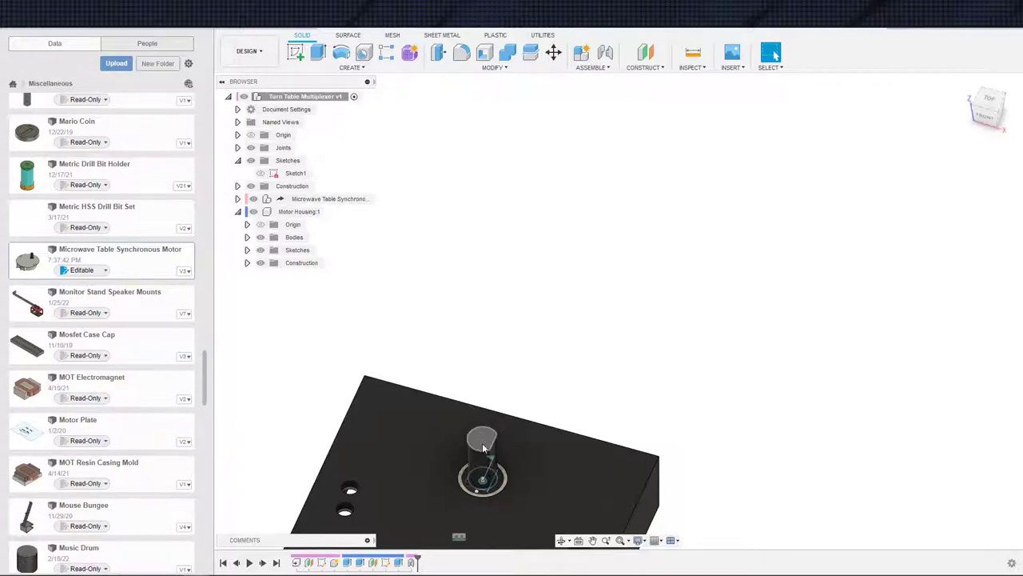
pyautogui.keyDown('shift'); pyautogui.moveTo(484, 438); pyautogui.dragTo(548, 258, button='middle'); pyautogui.keyUp('shift')
pyautogui.scroll(-2, 540, 282)
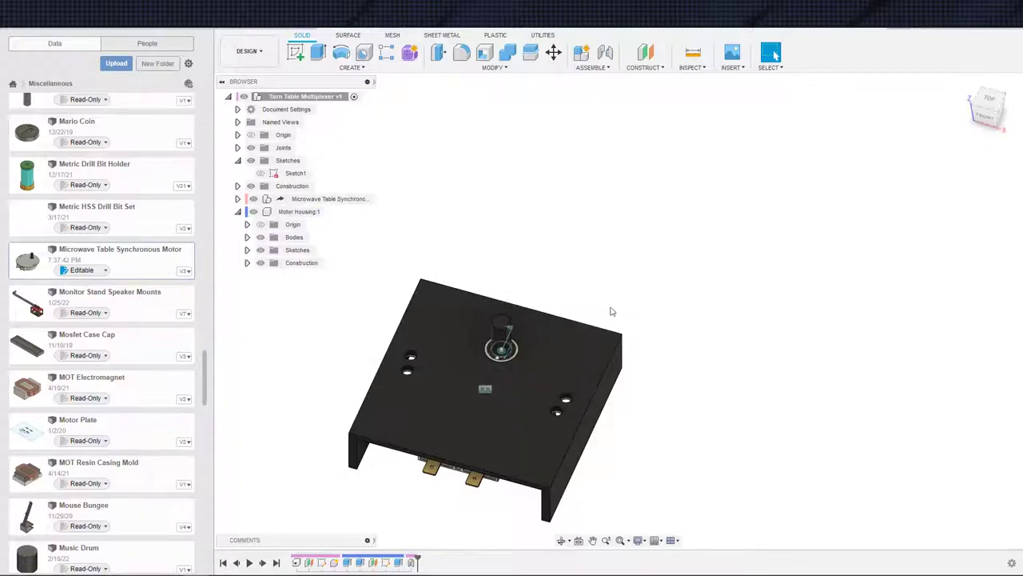
pyautogui.moveTo(740, 340); pyautogui.dragTo(742, 313, button='middle')
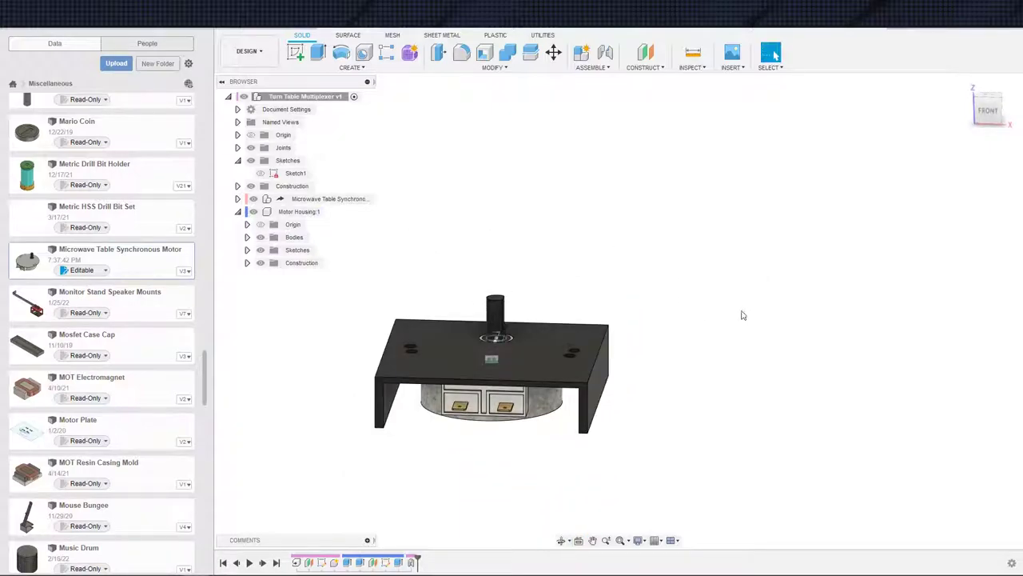
pyautogui.keyDown('shift'); pyautogui.moveTo(597, 303); pyautogui.dragTo(560, 314, button='middle'); pyautogui.keyUp('shift')
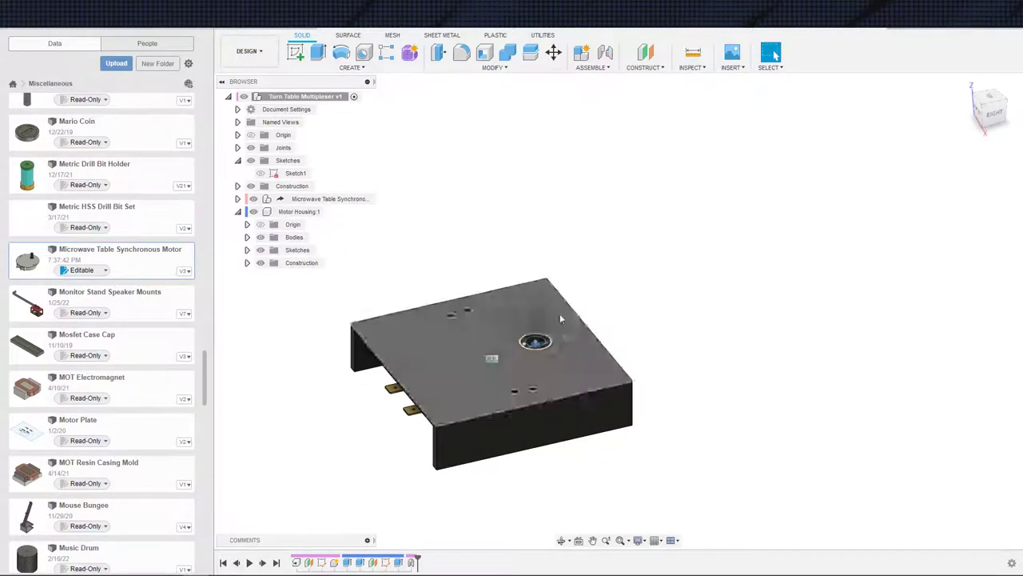
pyautogui.keyDown('shift'); pyautogui.moveTo(644, 293); pyautogui.dragTo(592, 226, button='middle'); pyautogui.keyUp('shift')
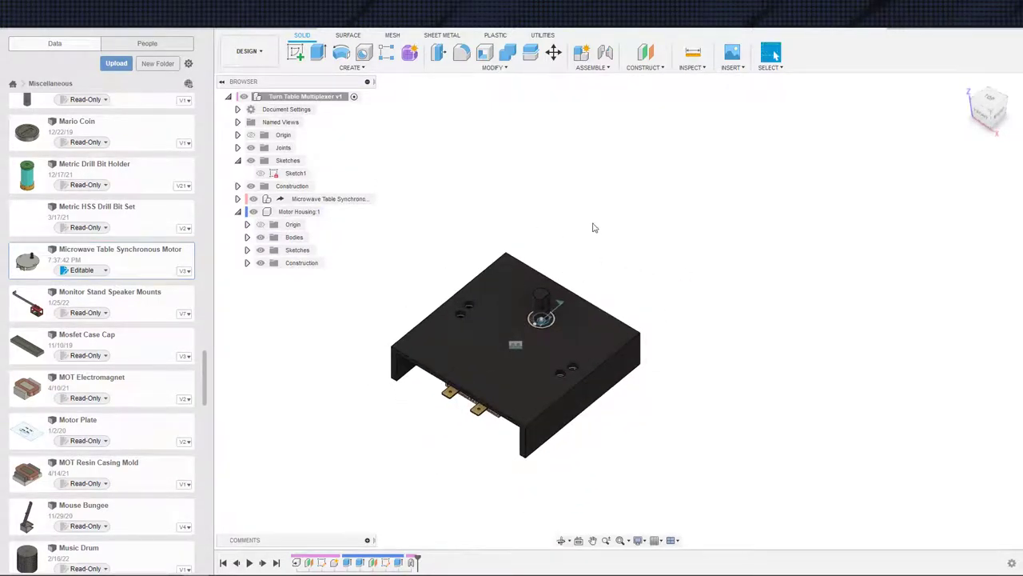
pyautogui.moveTo(540, 277)
pyautogui.keyDown('shift'); pyautogui.mouseDown(button='middle')
pyautogui.moveTo(566, 290)
pyautogui.moveTo(522, 280)
pyautogui.mouseUp(button='middle'); pyautogui.keyUp('shift')
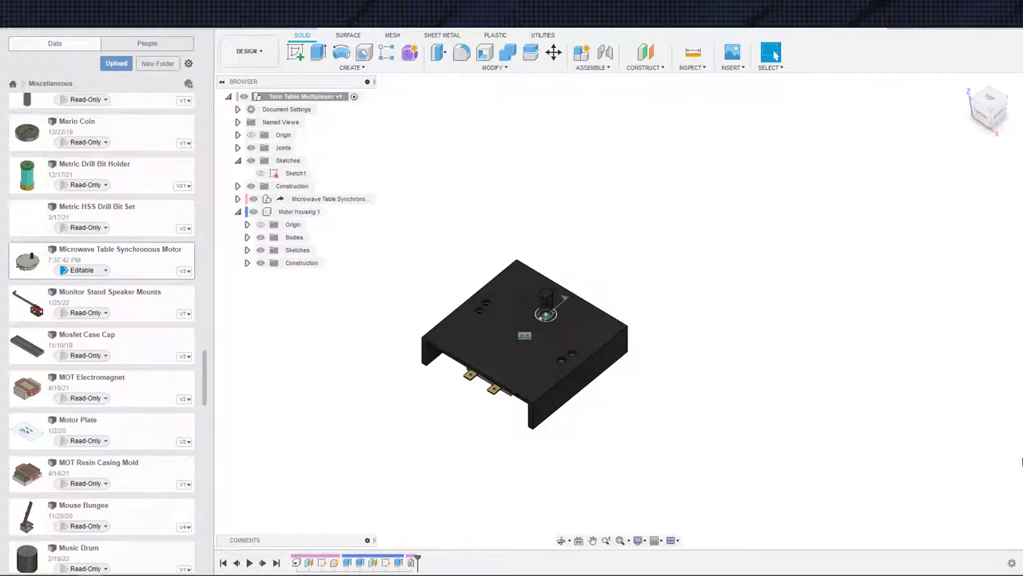
pyautogui.moveTo(715, 406); pyautogui.dragTo(575, 356, button='middle')
pyautogui.click(340, 54)
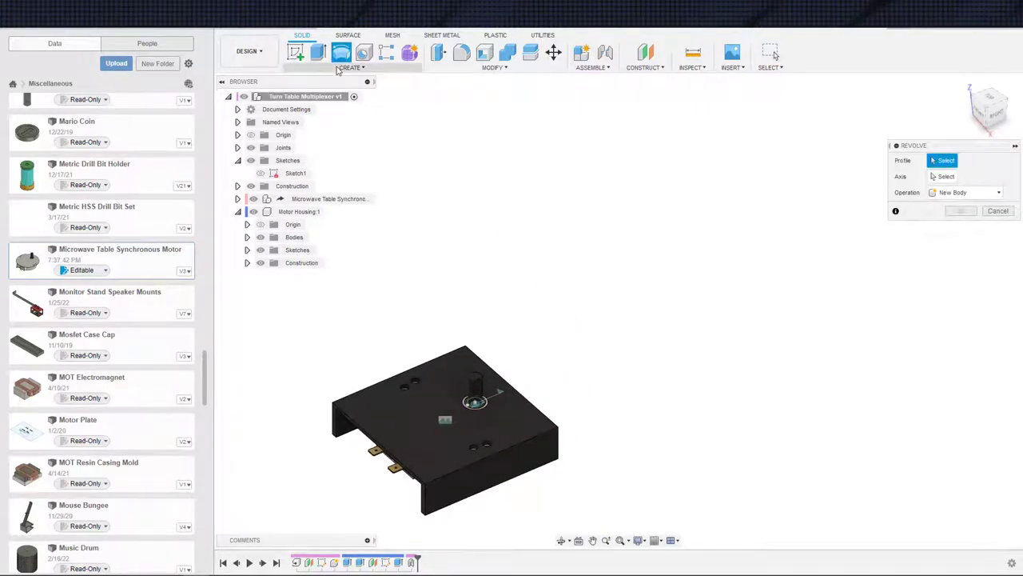
pyautogui.click(340, 69)
pyautogui.moveTo(315, 361)
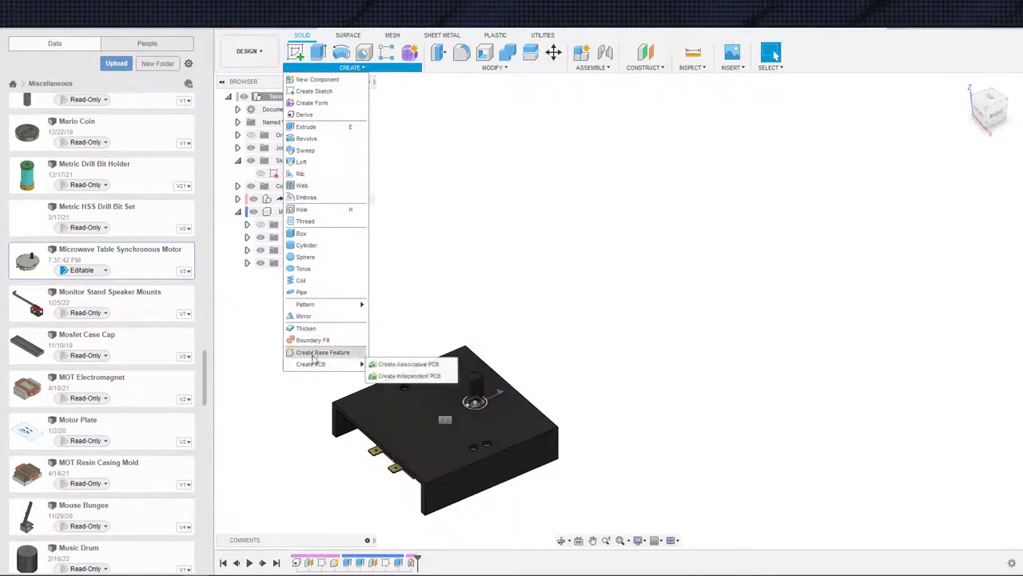
pyautogui.click(450, 100)
pyautogui.click(454, 69)
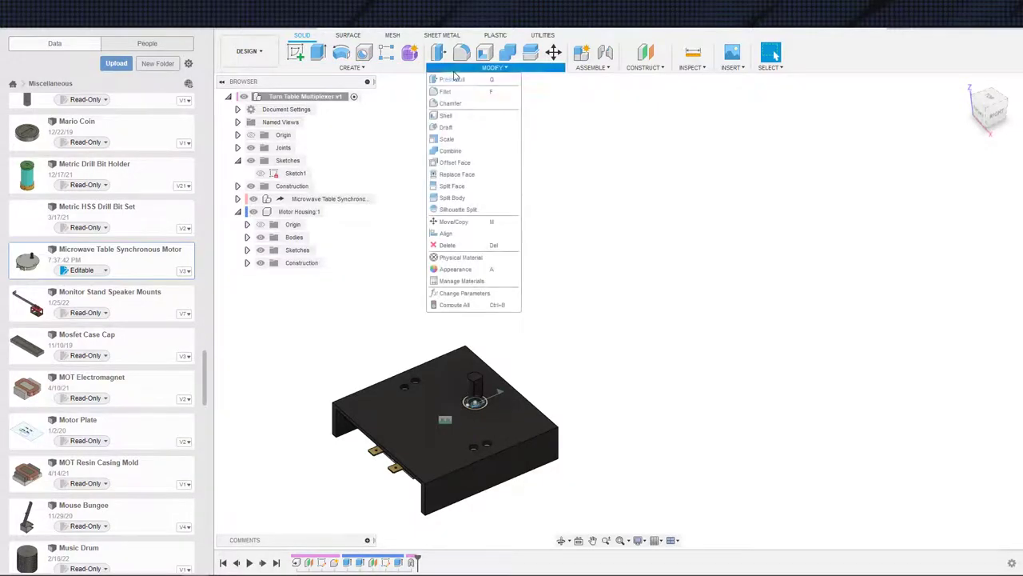
pyautogui.click(411, 69)
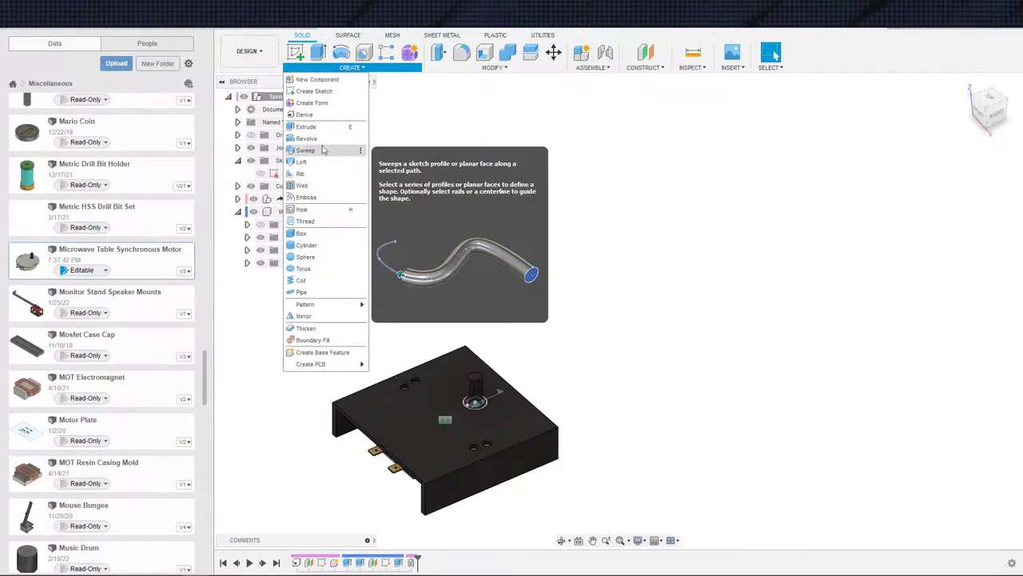
pyautogui.click(423, 134)
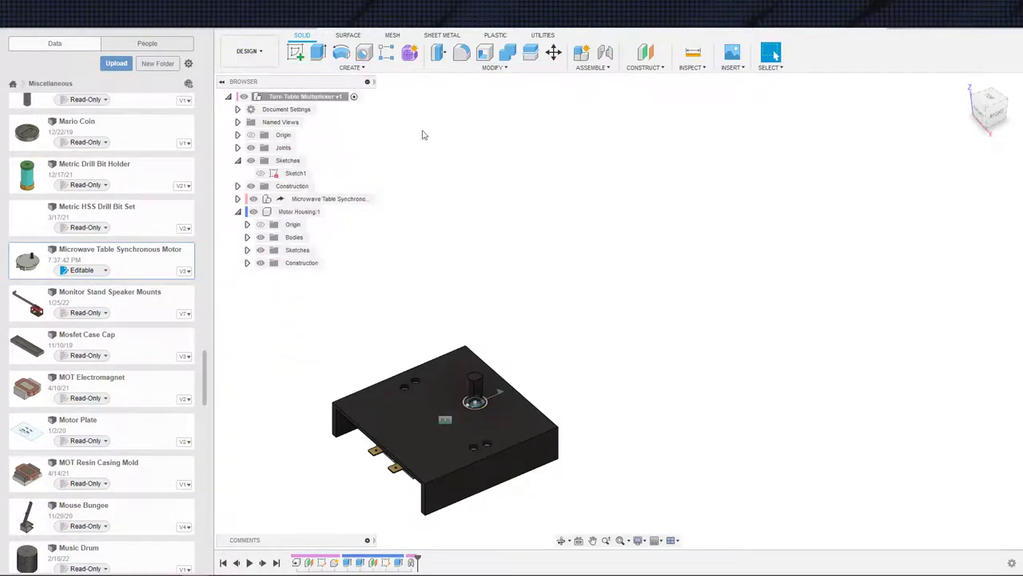
pyautogui.click(412, 69)
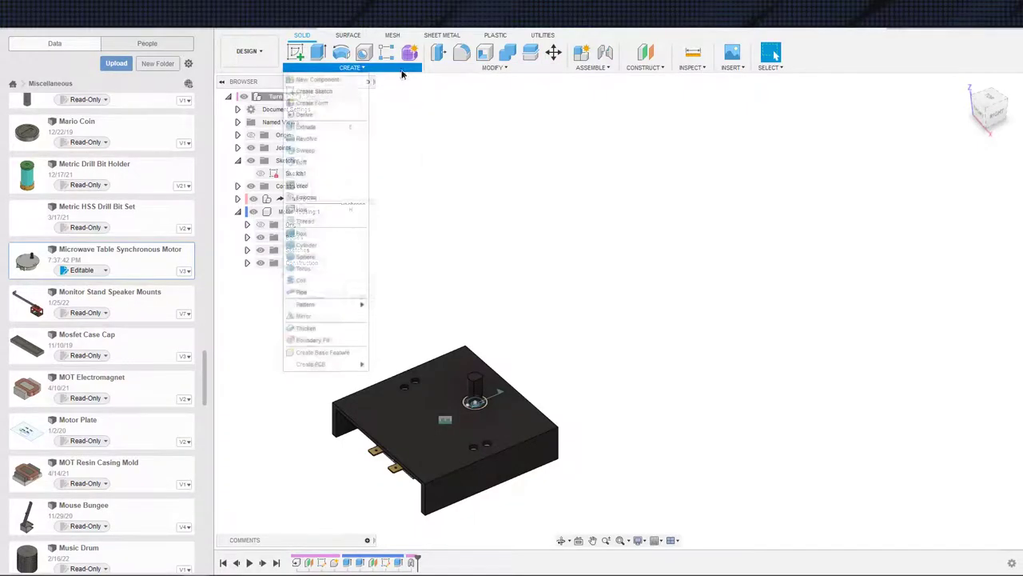
pyautogui.click(544, 35)
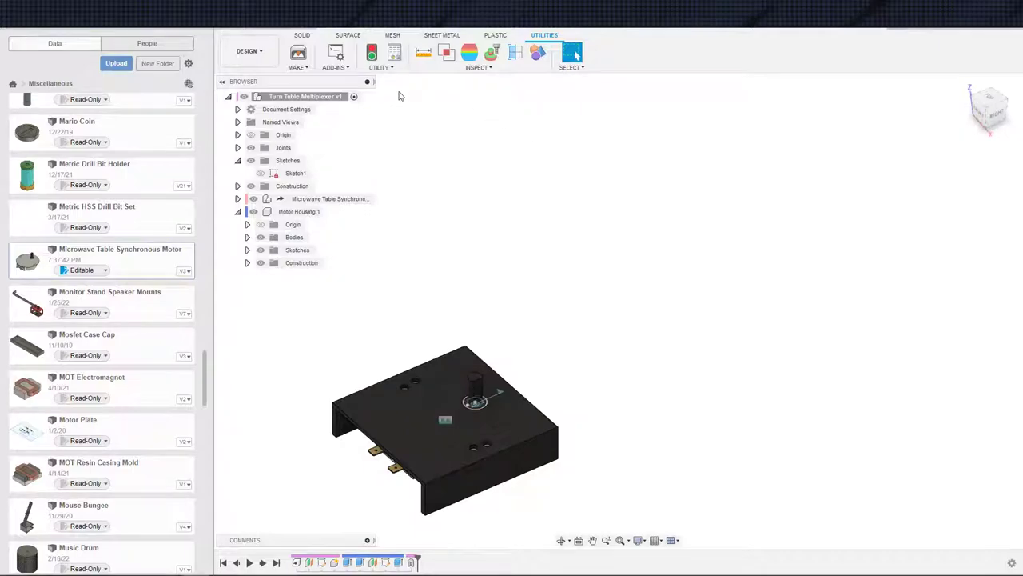
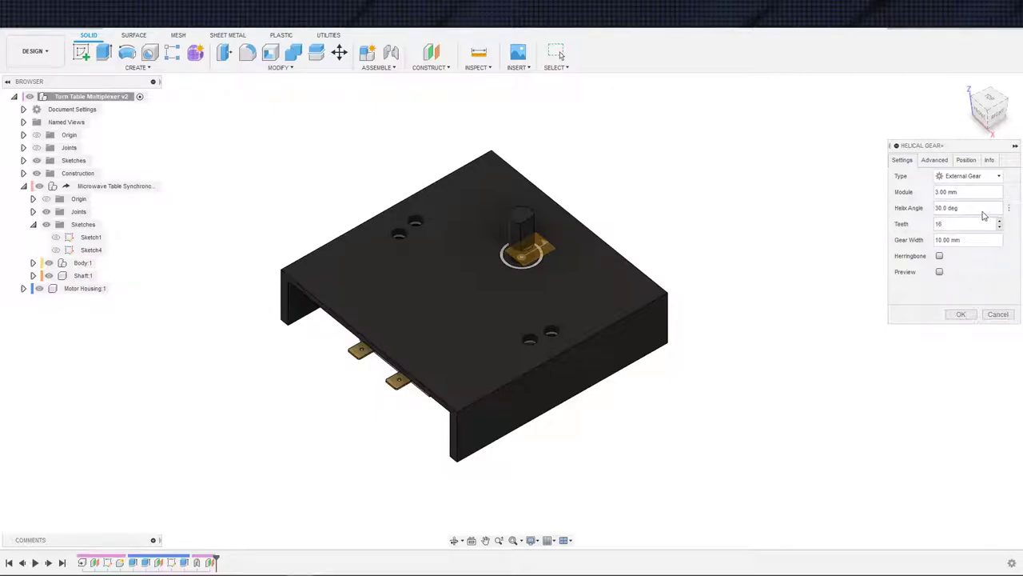
# Turn on the helical gear preview and set the helix angle to 0 deg for straight teeth
pyautogui.click(940, 271)
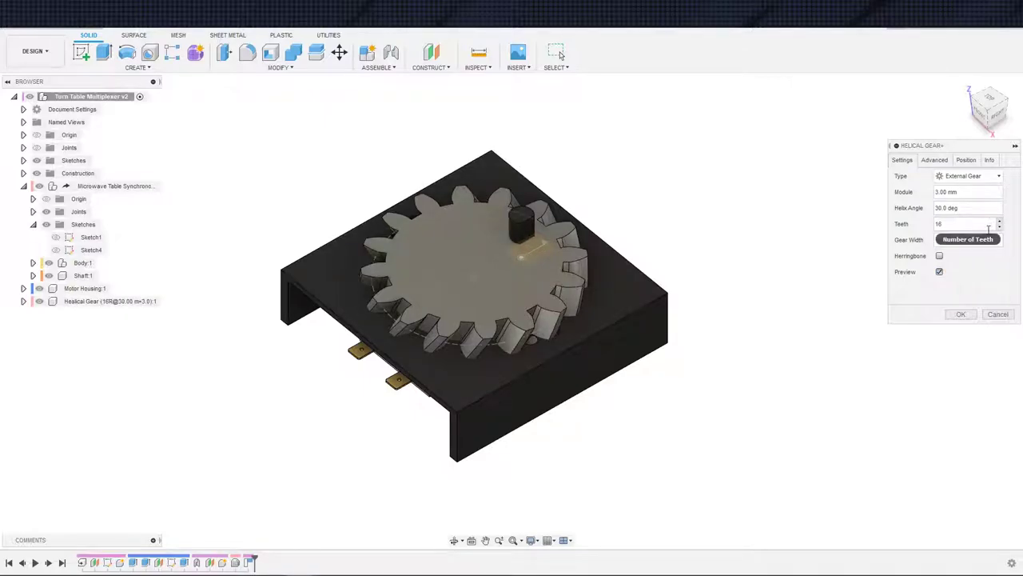
pyautogui.click(964, 205)
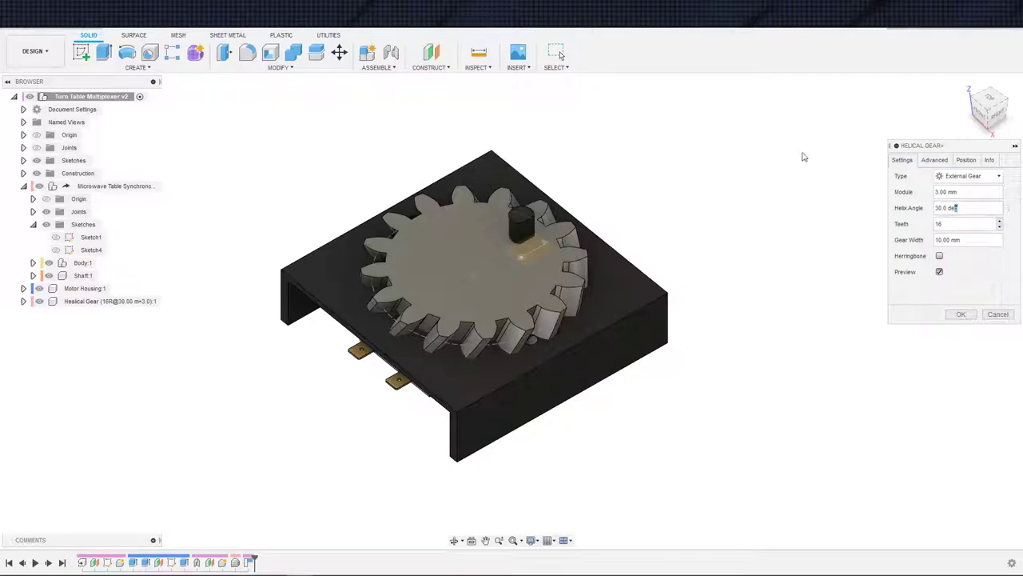
pyautogui.hotkey('ctrl', 'a')
pyautogui.press('BackSpace')
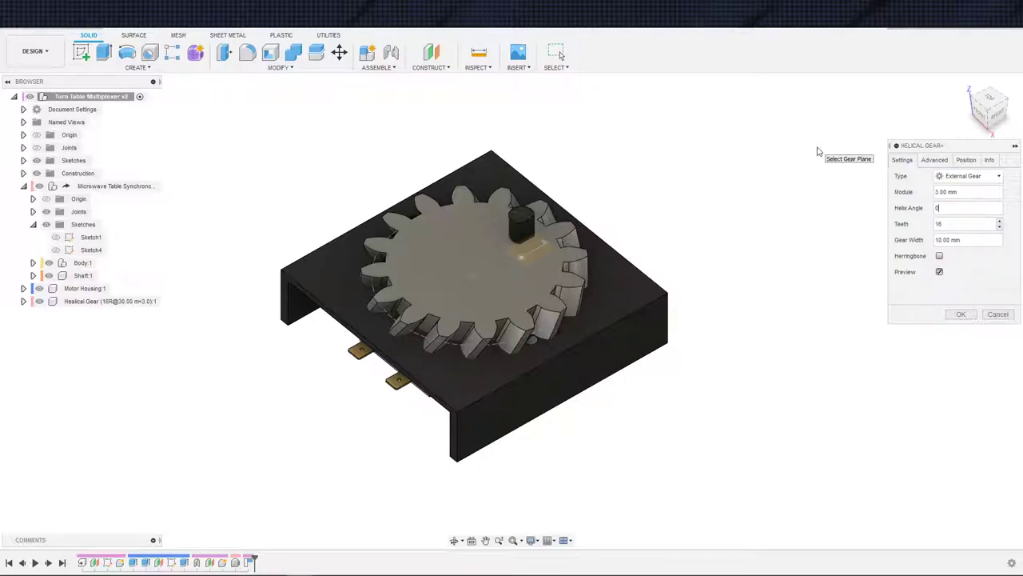
pyautogui.click(959, 193)
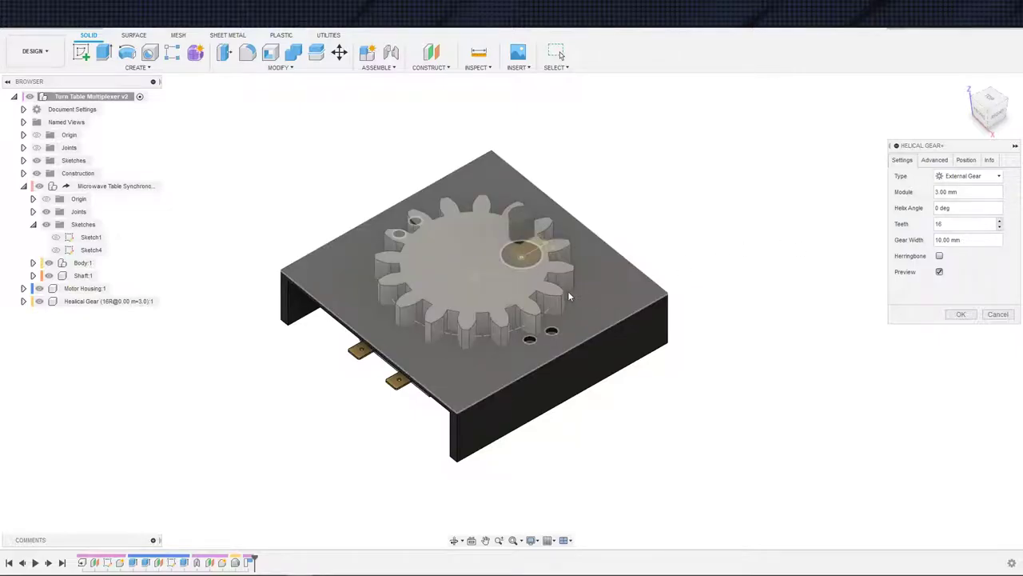
pyautogui.keyDown('shift'); pyautogui.moveTo(618, 242); pyautogui.dragTo(551, 283, button='middle'); pyautogui.keyUp('shift')
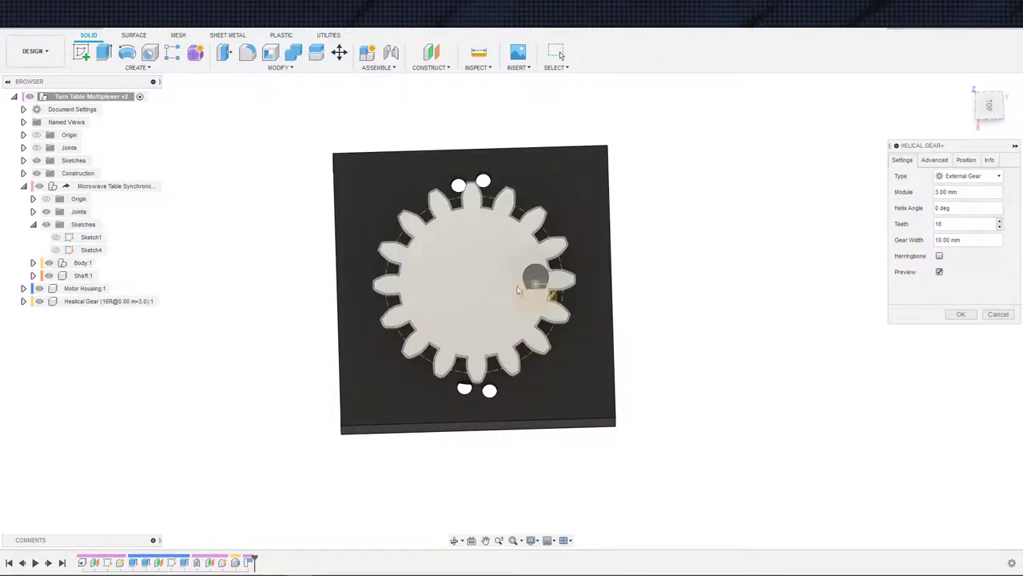
pyautogui.moveTo(669, 288); pyautogui.dragTo(679, 327, button='middle')
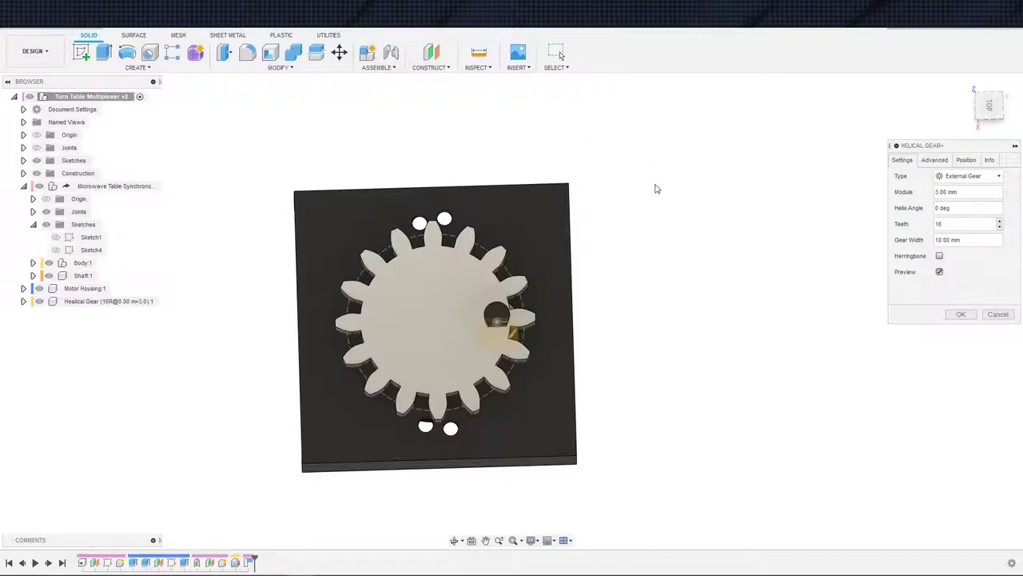
# Check the gear's advanced settings and create the external gear with 3 mm module, 16 teeth and 10 mm width
pyautogui.click(933, 160)
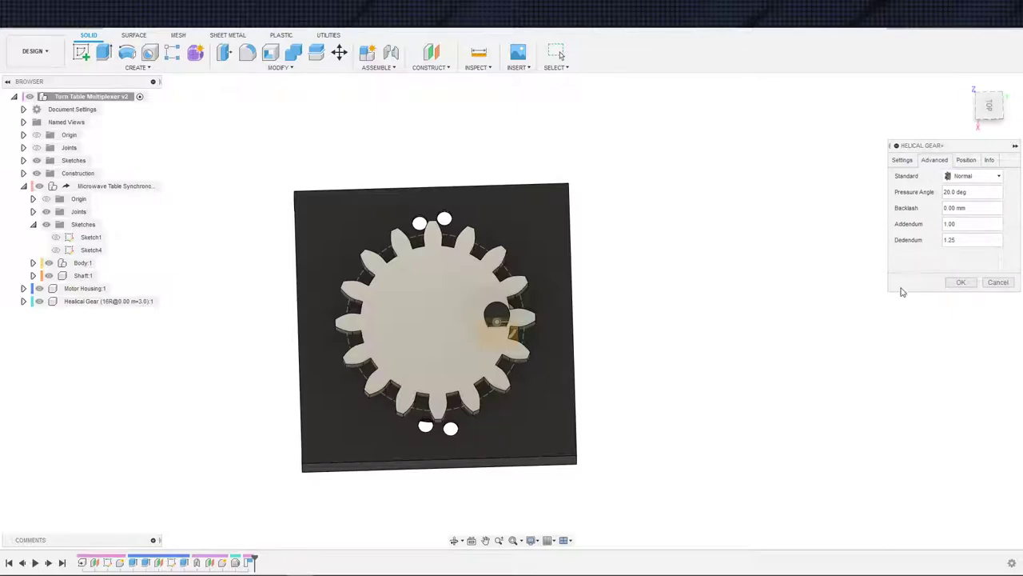
pyautogui.click(901, 160)
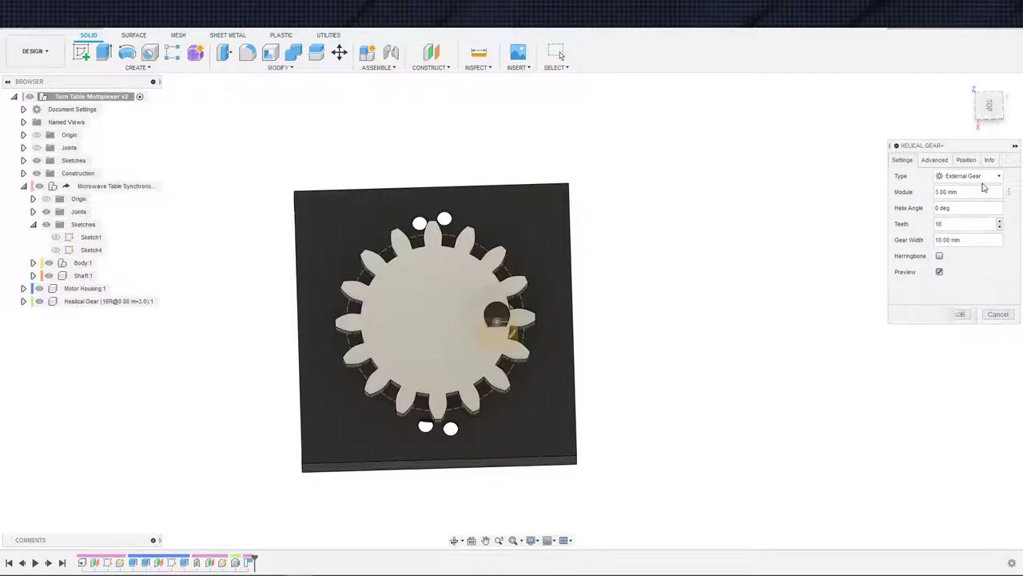
pyautogui.click(934, 160)
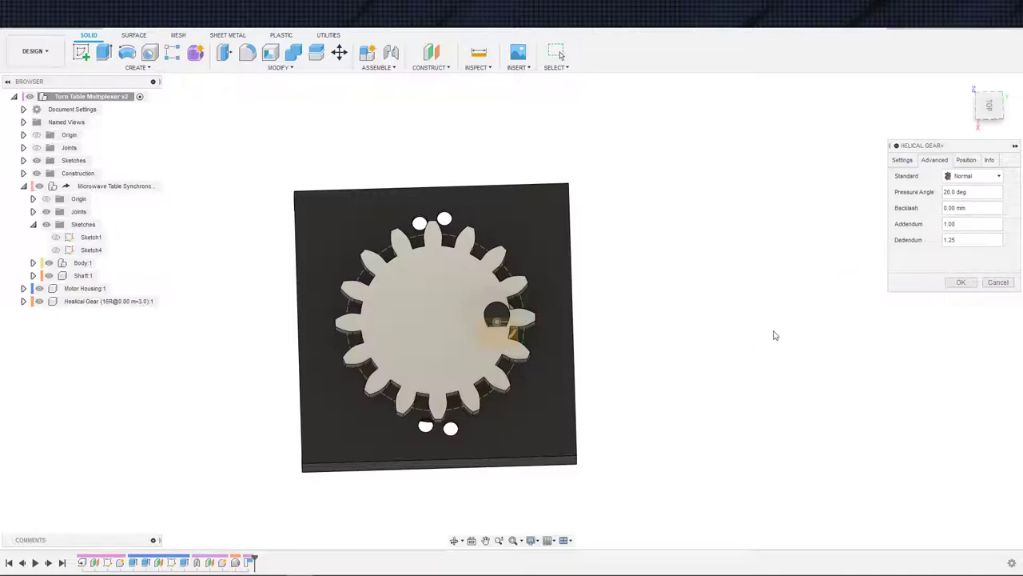
pyautogui.click(325, 380)
pyautogui.click(961, 282)
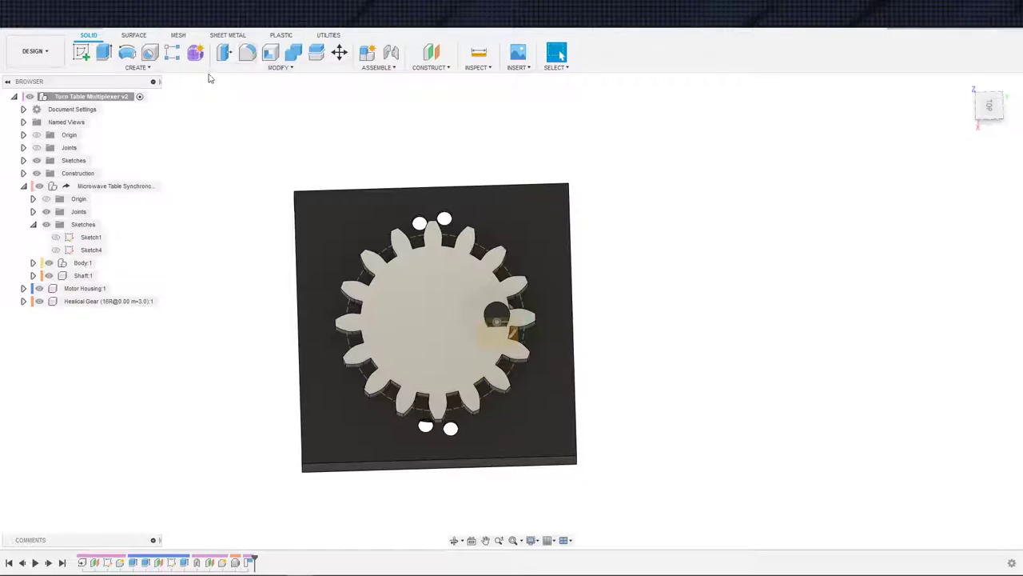
pyautogui.click(171, 68)
pyautogui.click(249, 68)
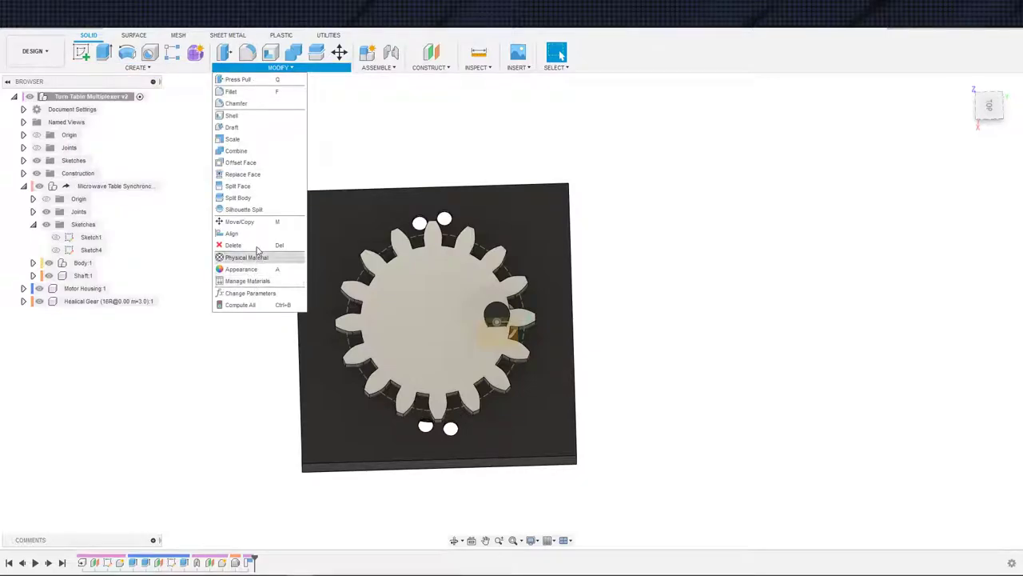
pyautogui.click(231, 233)
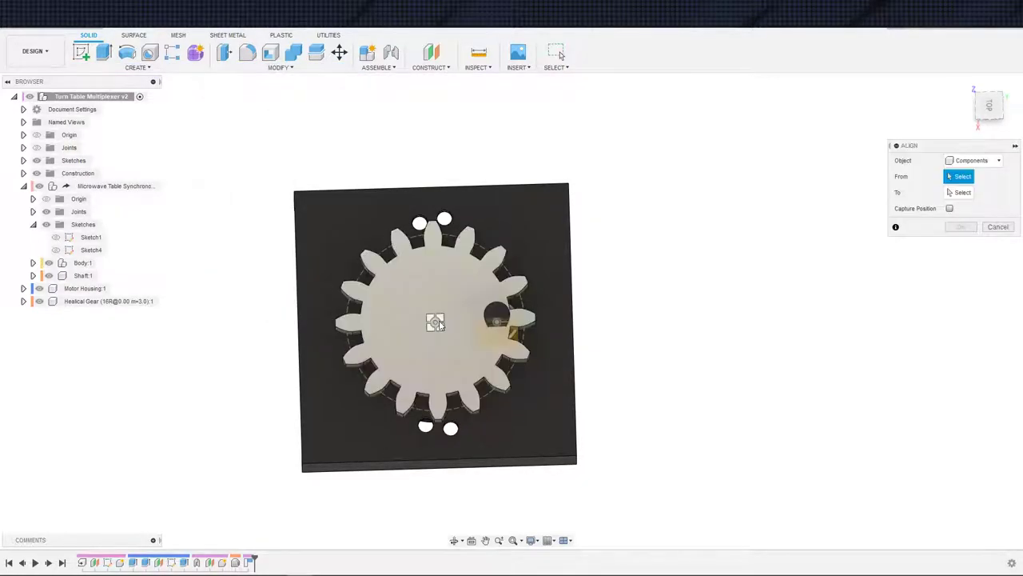
pyautogui.click(435, 322)
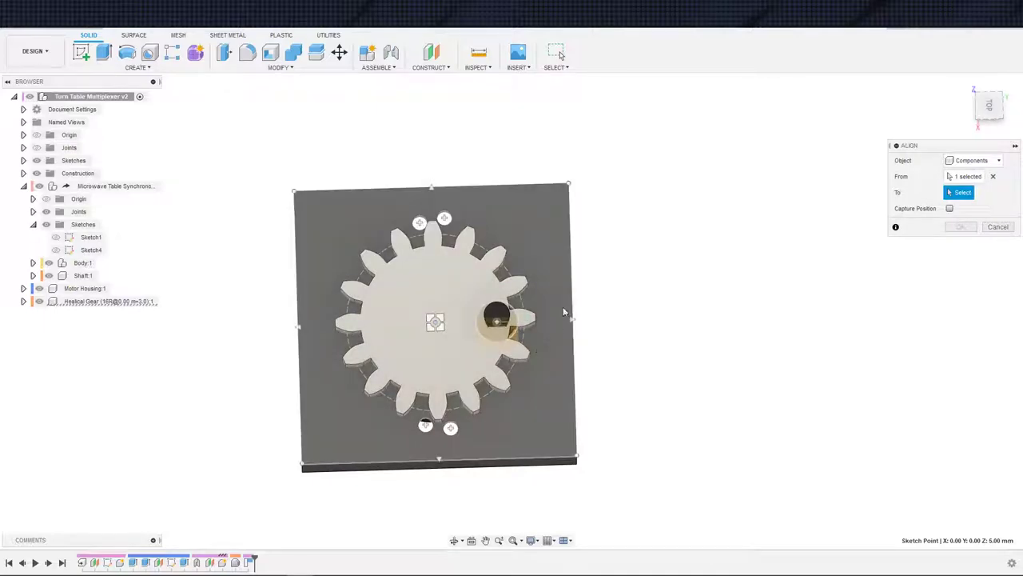
pyautogui.press('Escape')
# Align the helical gear component from its pitch circle to the centre of the motor shaft's end face
pyautogui.click(276, 67)
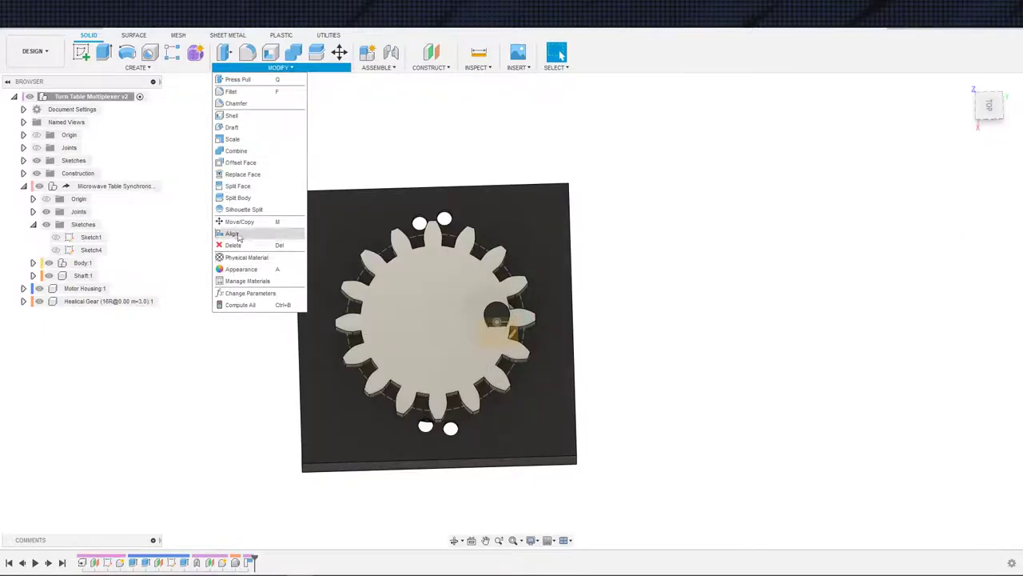
pyautogui.click(232, 232)
pyautogui.scroll(4, 496, 366)
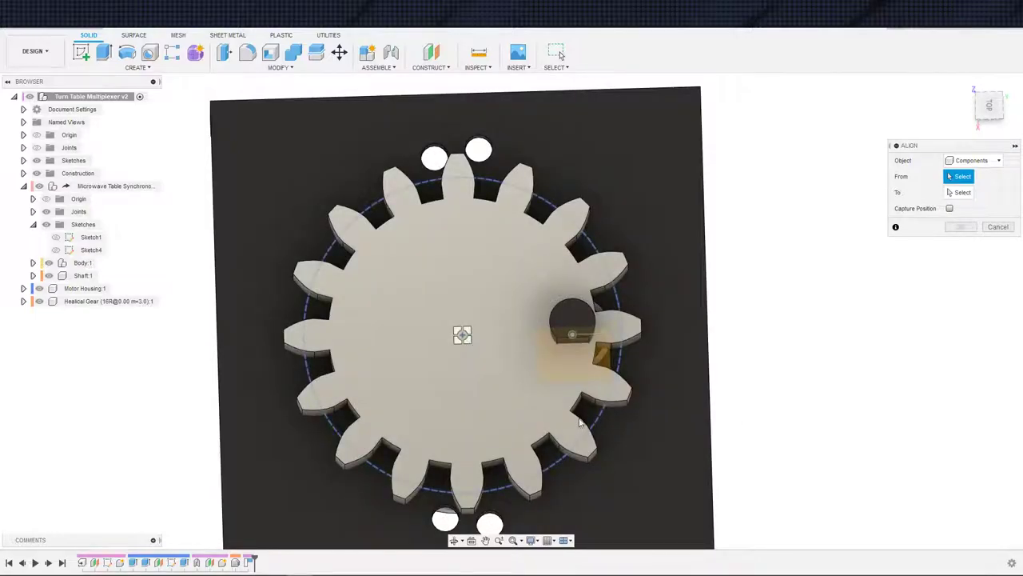
pyautogui.click(462, 337)
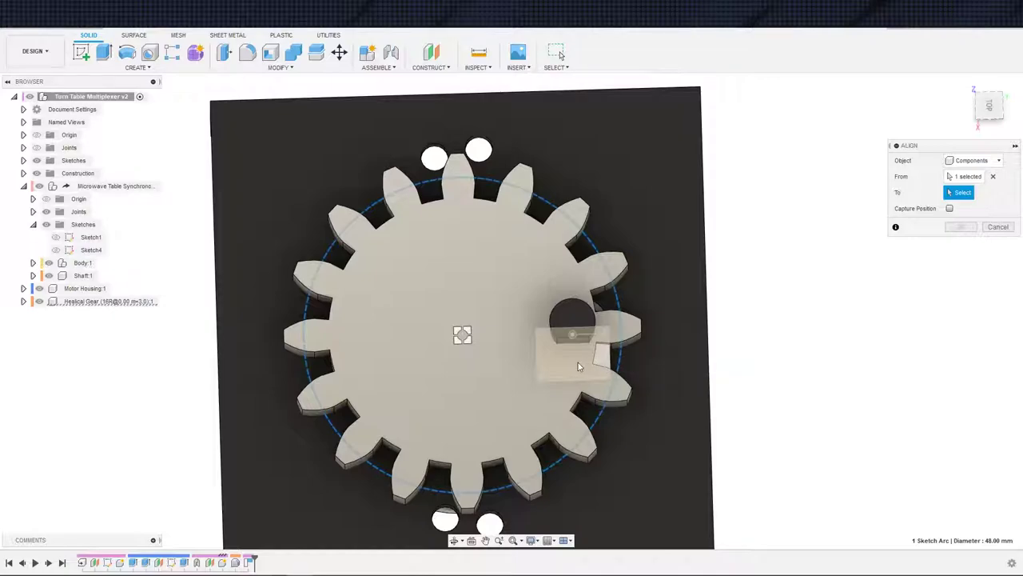
pyautogui.scroll(2, 616, 348)
pyautogui.scroll(2, 616, 346)
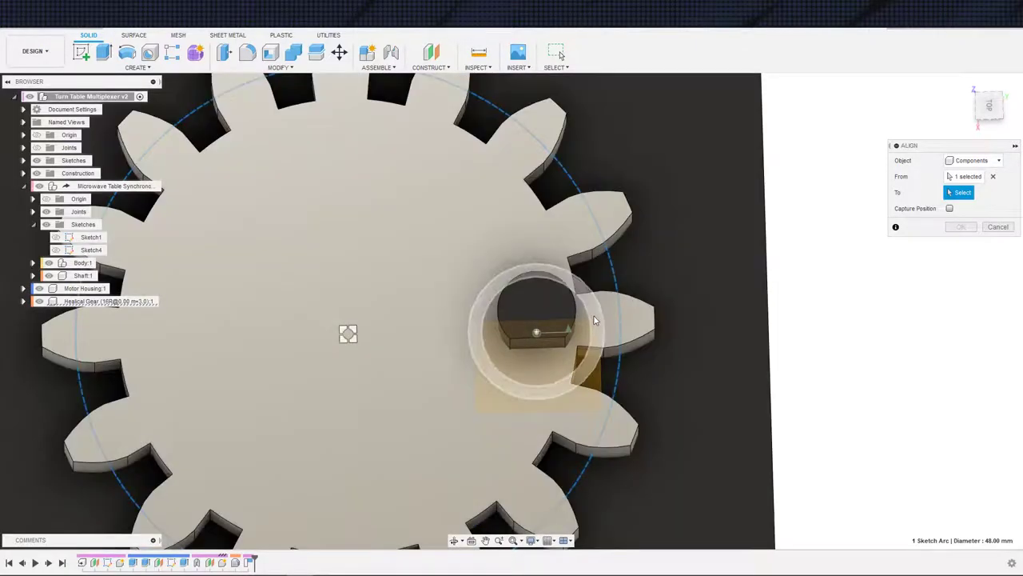
pyautogui.scroll(-2, 595, 318)
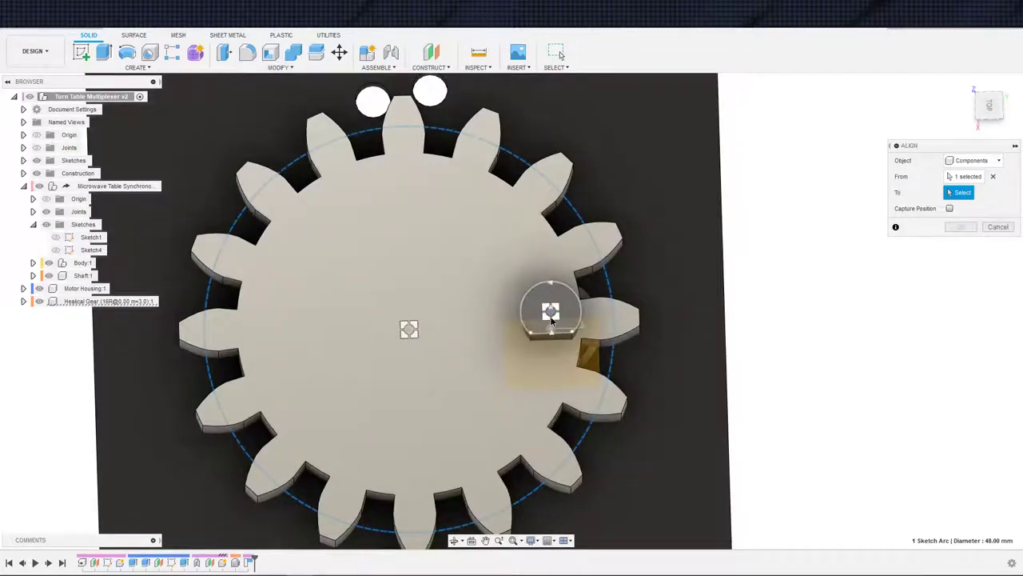
pyautogui.click(550, 317)
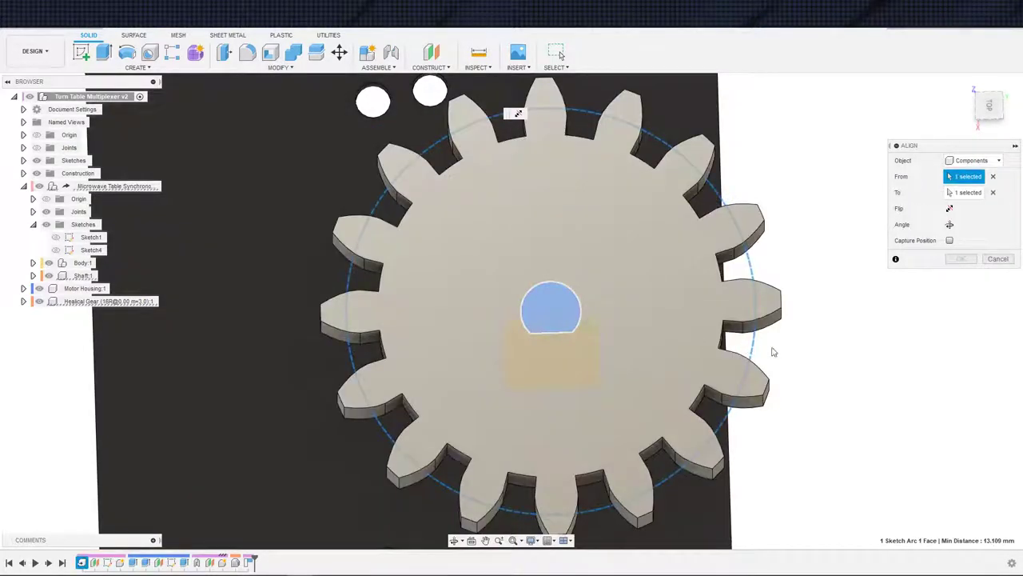
pyautogui.keyDown('shift'); pyautogui.moveTo(840, 370); pyautogui.dragTo(879, 314, button='middle'); pyautogui.keyUp('shift')
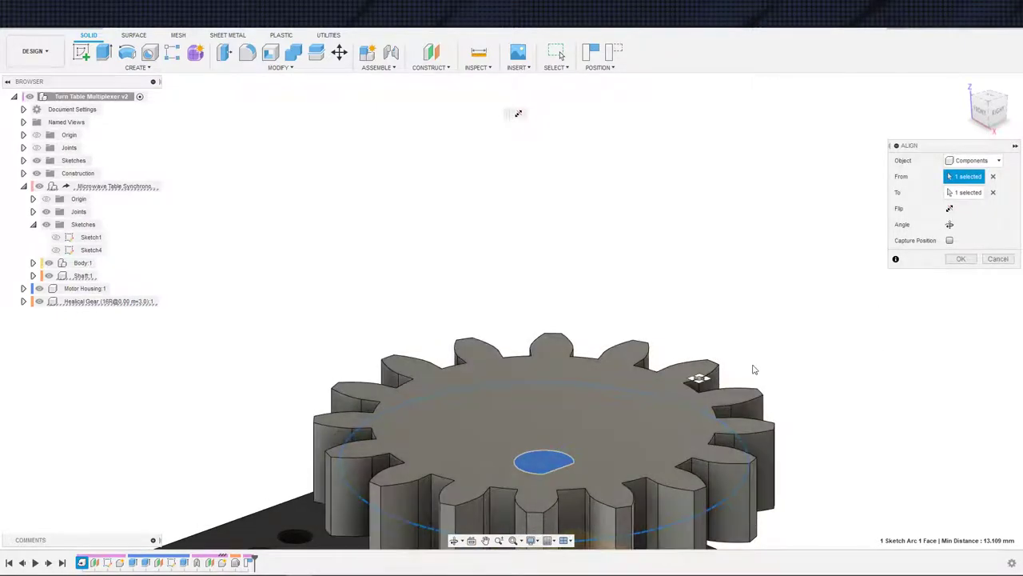
pyautogui.keyDown('shift'); pyautogui.moveTo(801, 348); pyautogui.dragTo(827, 348, button='middle'); pyautogui.keyUp('shift')
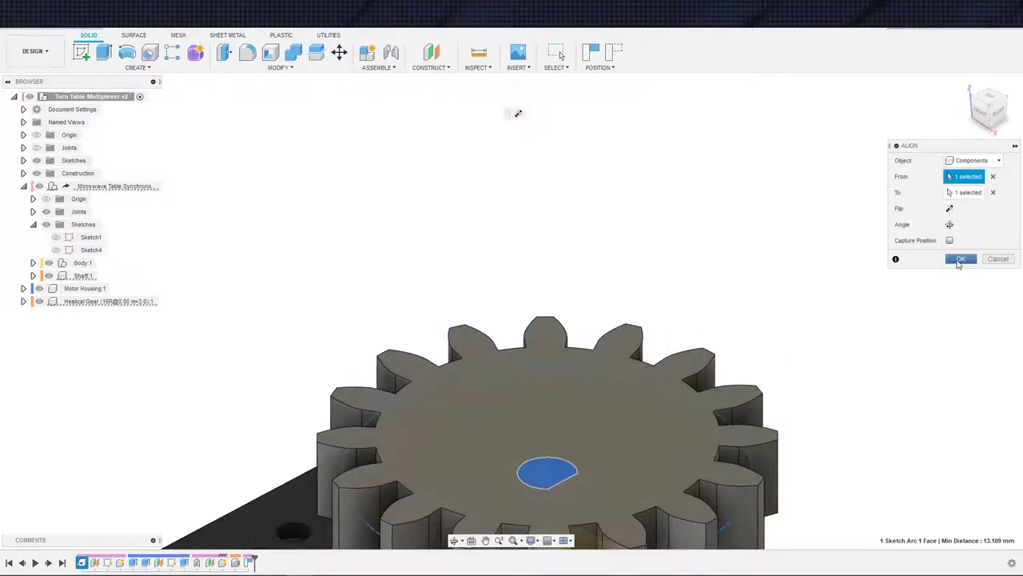
pyautogui.click(959, 260)
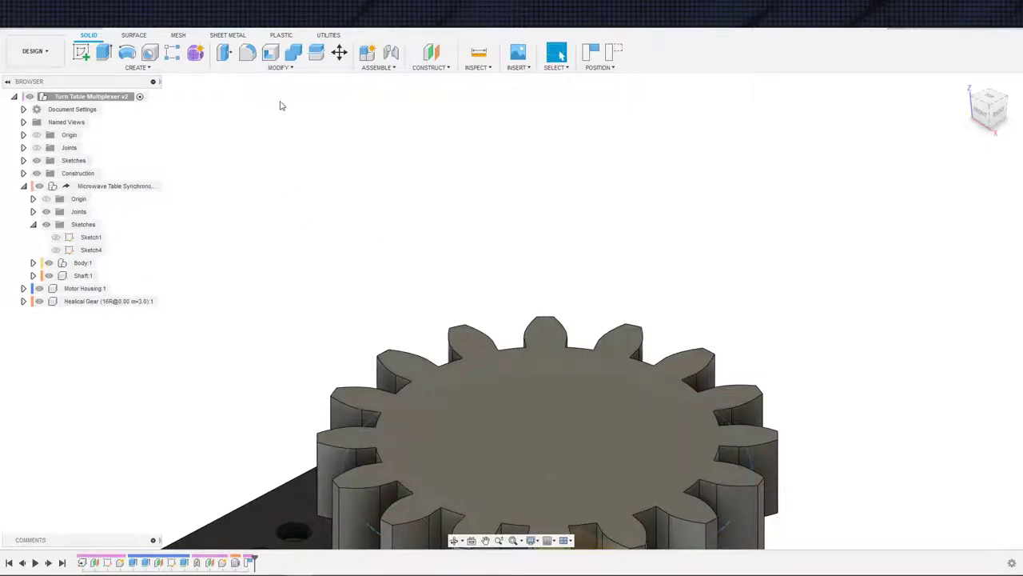
# Align the gear's underside to the construction plane above the motor housing, with Capture Position enabled
pyautogui.click(276, 67)
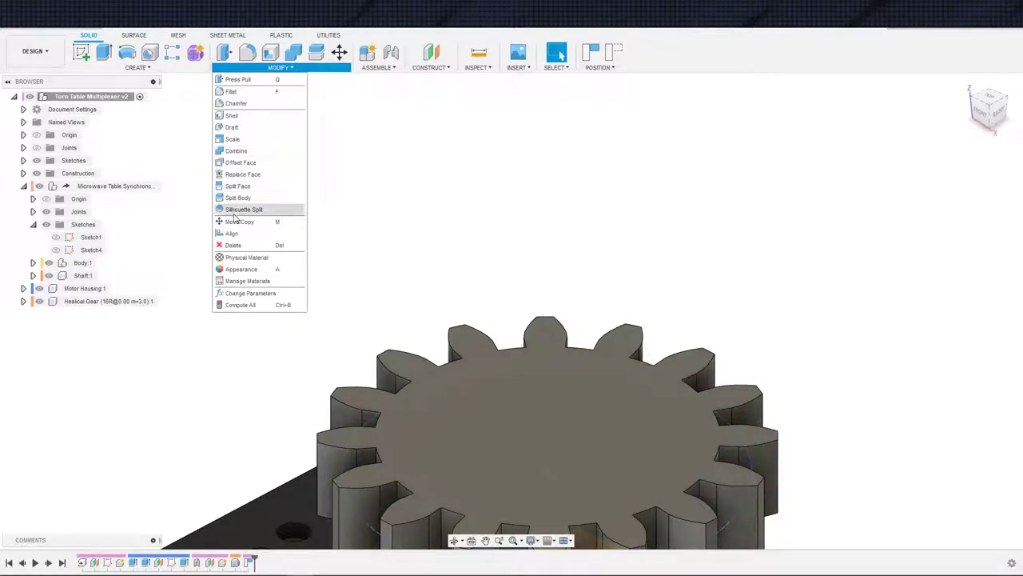
pyautogui.click(264, 232)
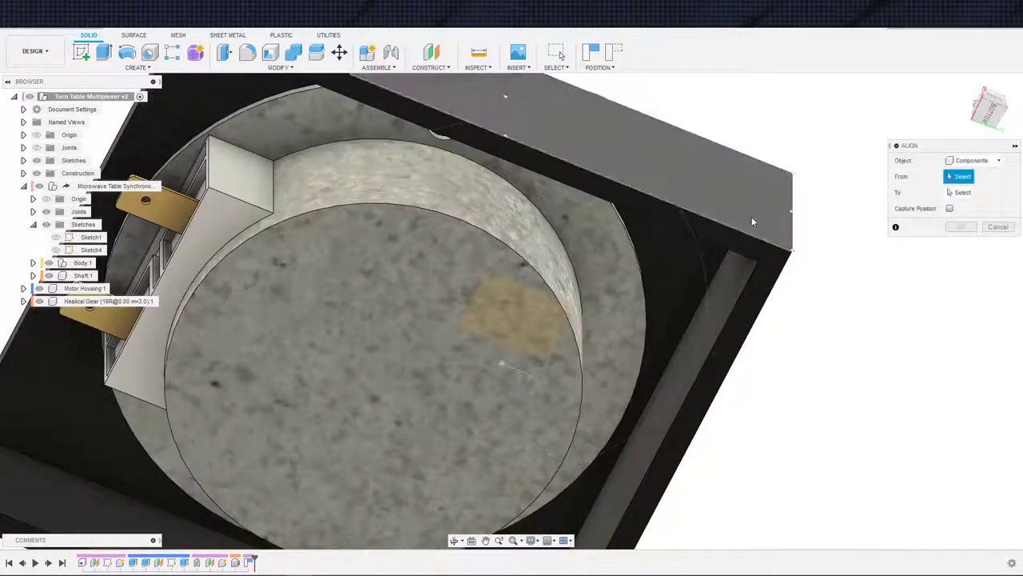
pyautogui.keyDown('shift'); pyautogui.moveTo(751, 217); pyautogui.dragTo(608, 299, button='middle'); pyautogui.keyUp('shift')
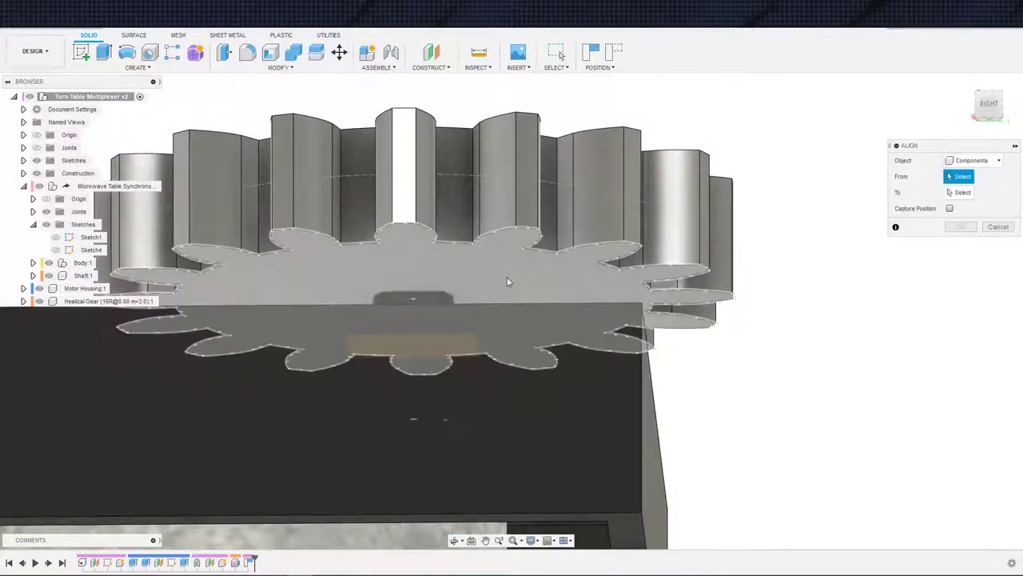
pyautogui.click(509, 281)
pyautogui.keyDown('shift'); pyautogui.moveTo(516, 308); pyautogui.dragTo(515, 343, button='middle'); pyautogui.keyUp('shift')
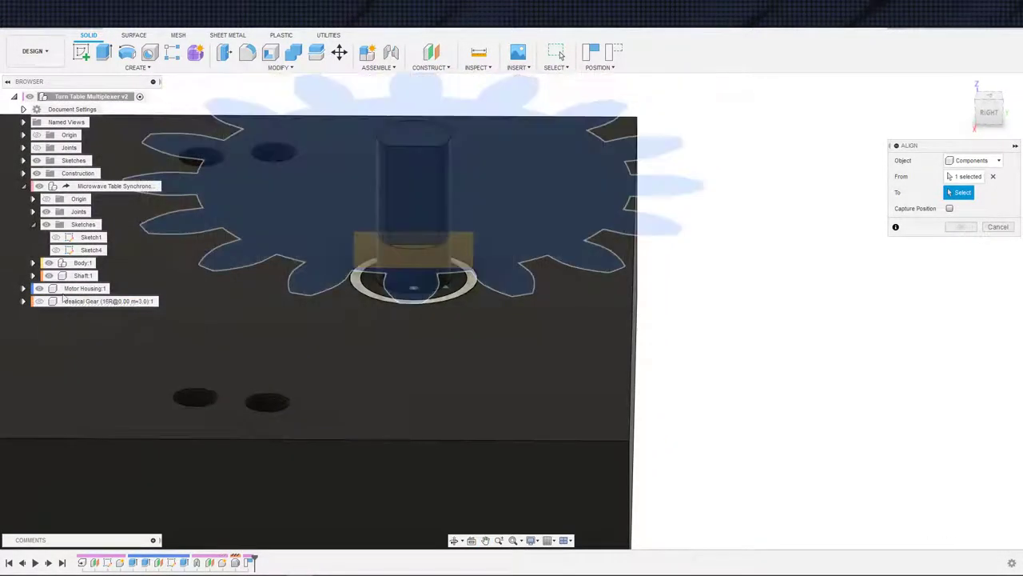
pyautogui.click(433, 259)
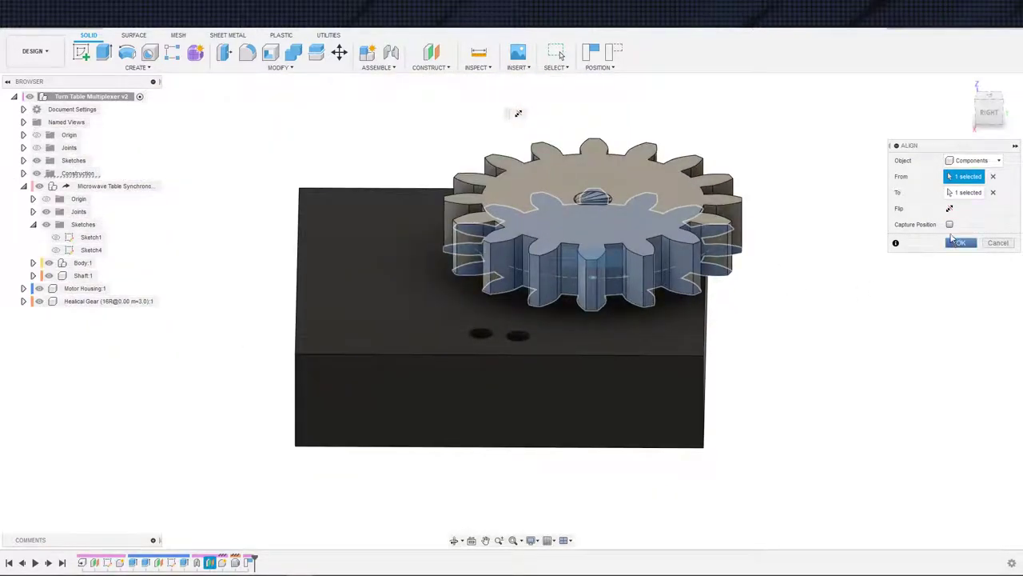
pyautogui.click(950, 223)
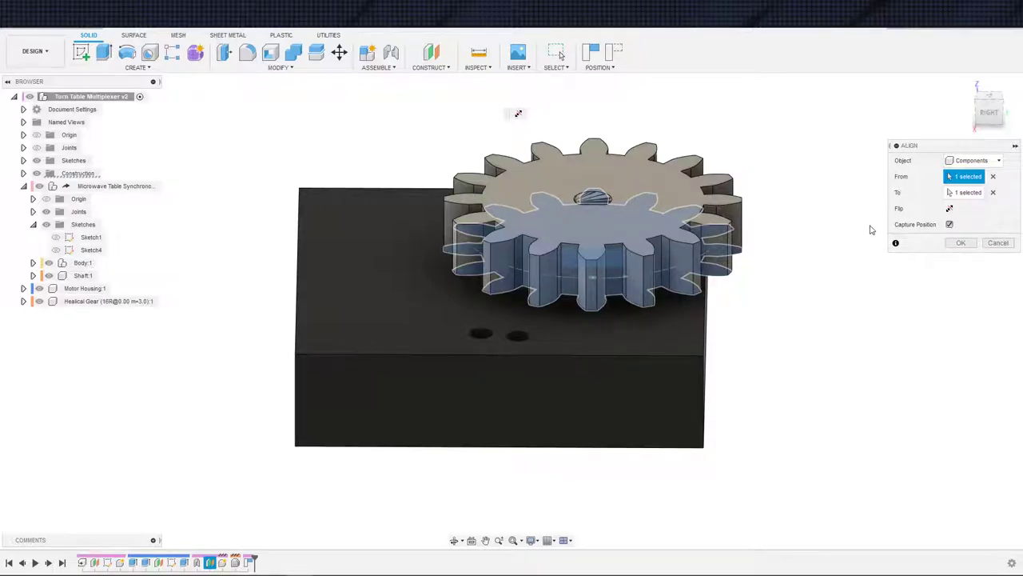
pyautogui.click(962, 242)
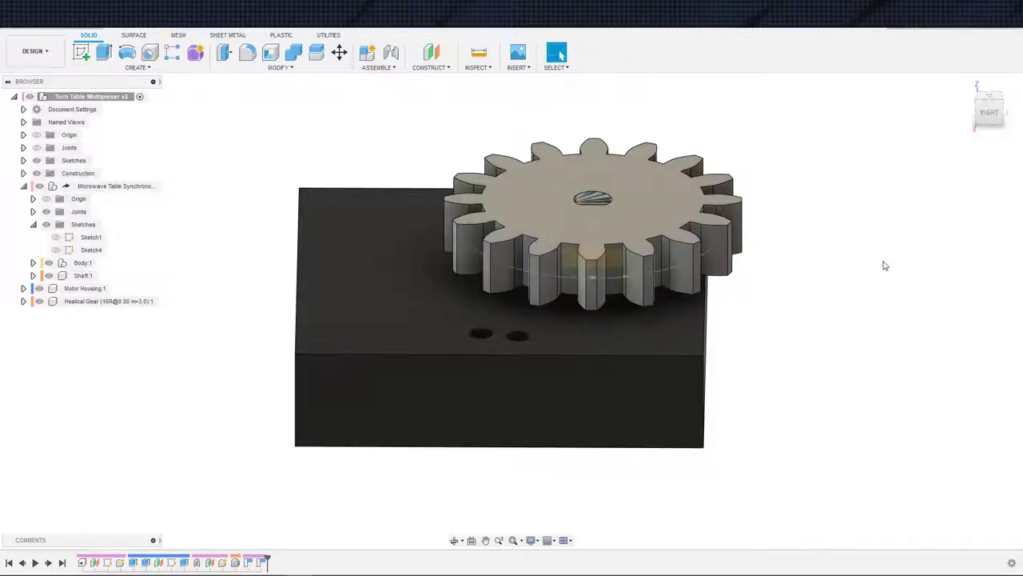
# Combine the gear as target body with the motor shaft as tool body, using the Cut operation and keeping the tool
pyautogui.click(294, 54)
pyautogui.click(631, 247)
pyautogui.click(598, 206)
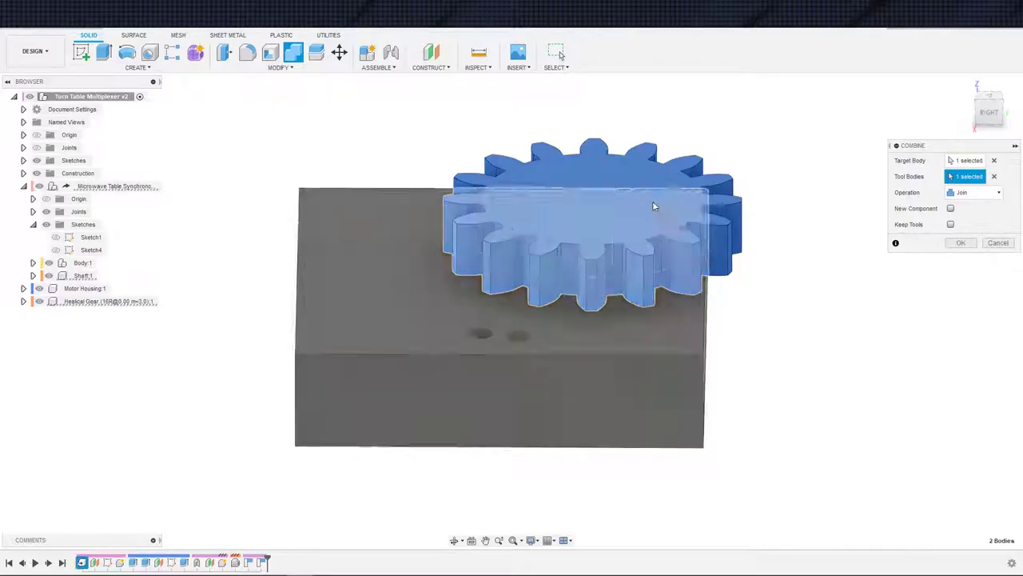
pyautogui.click(951, 224)
pyautogui.click(964, 193)
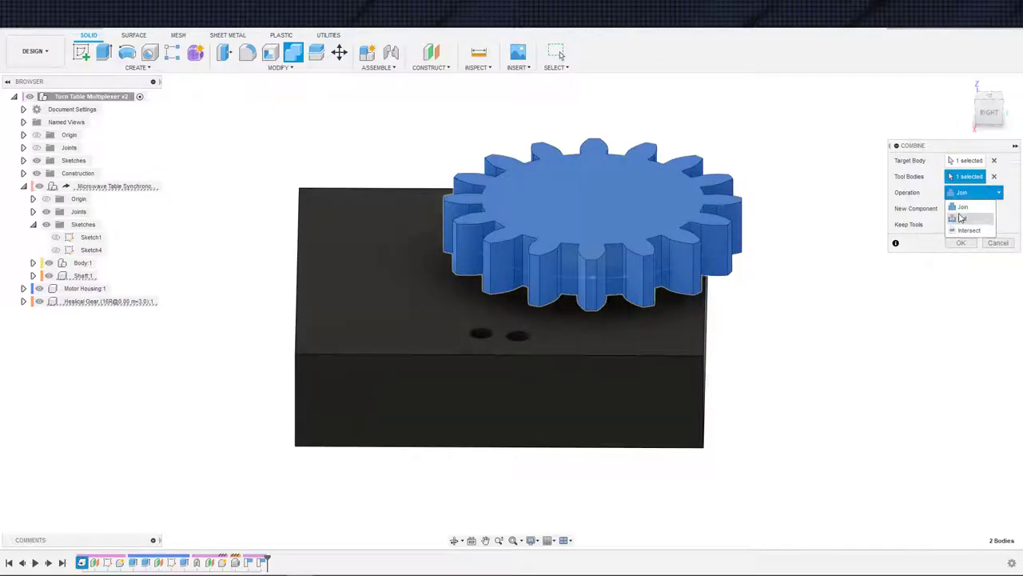
pyautogui.click(960, 218)
pyautogui.click(960, 242)
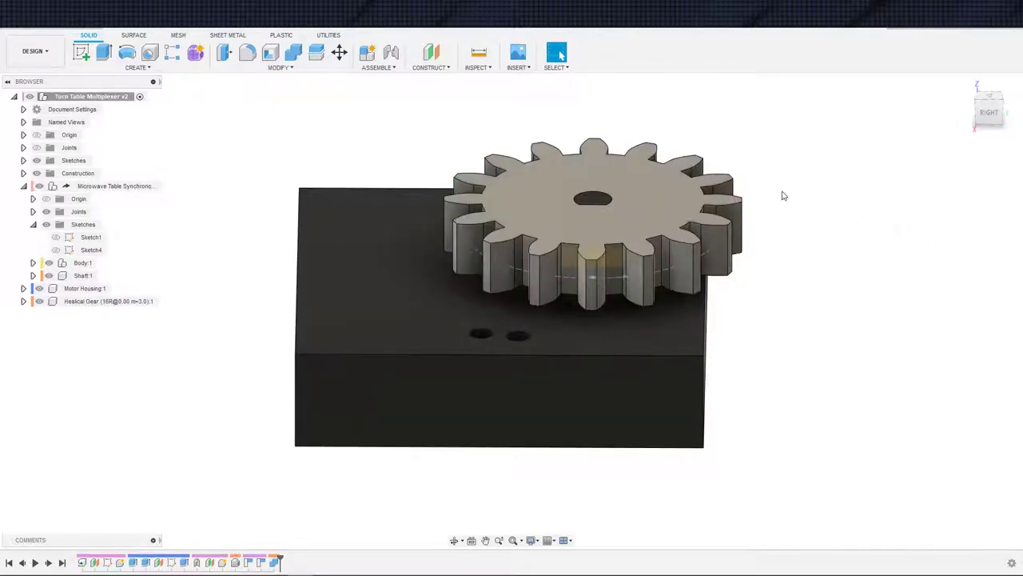
# Hide the Microwave Table Synchronous Motor and Motor Housing components so that only the gear is shown
pyautogui.scroll(-2, 816, 203)
pyautogui.moveTo(815, 203)
pyautogui.keyDown('shift'); pyautogui.mouseDown(button='middle')
pyautogui.moveTo(864, 237)
pyautogui.moveTo(822, 216)
pyautogui.mouseUp(button='middle'); pyautogui.keyUp('shift')
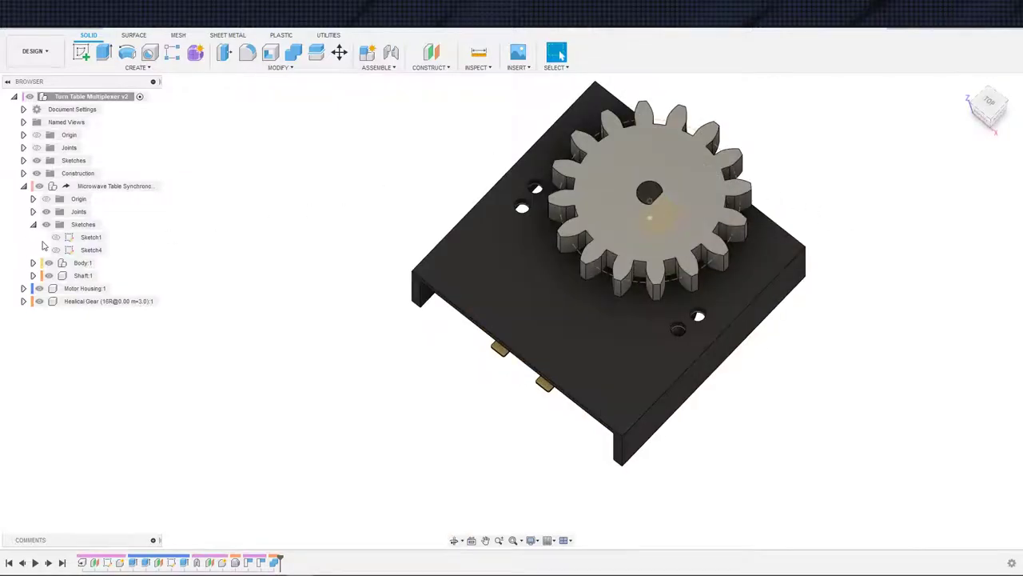
pyautogui.scroll(4, 943, 216)
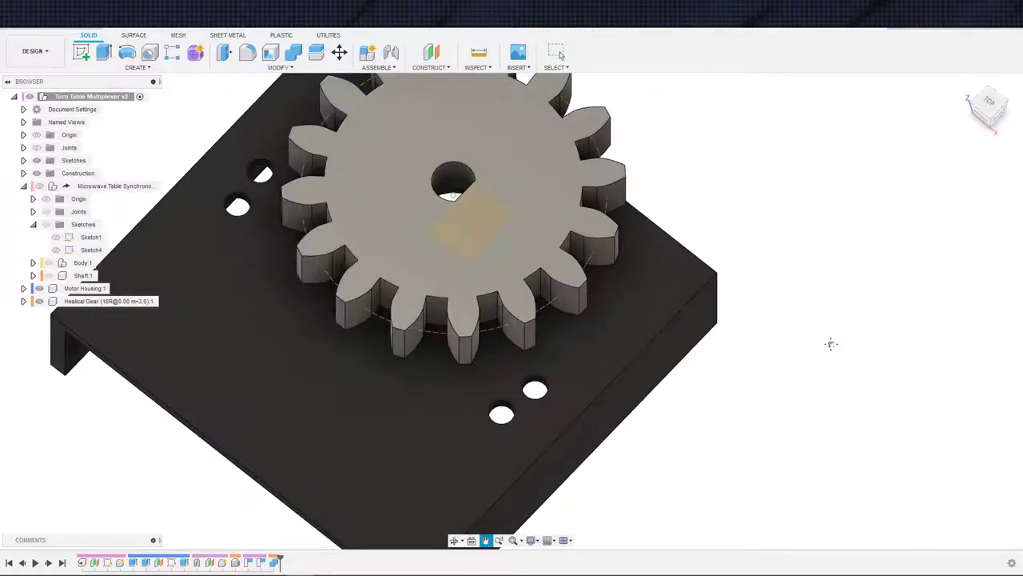
pyautogui.moveTo(831, 343); pyautogui.dragTo(831, 460, button='middle')
pyautogui.click(39, 287)
pyautogui.scroll(3, 548, 194)
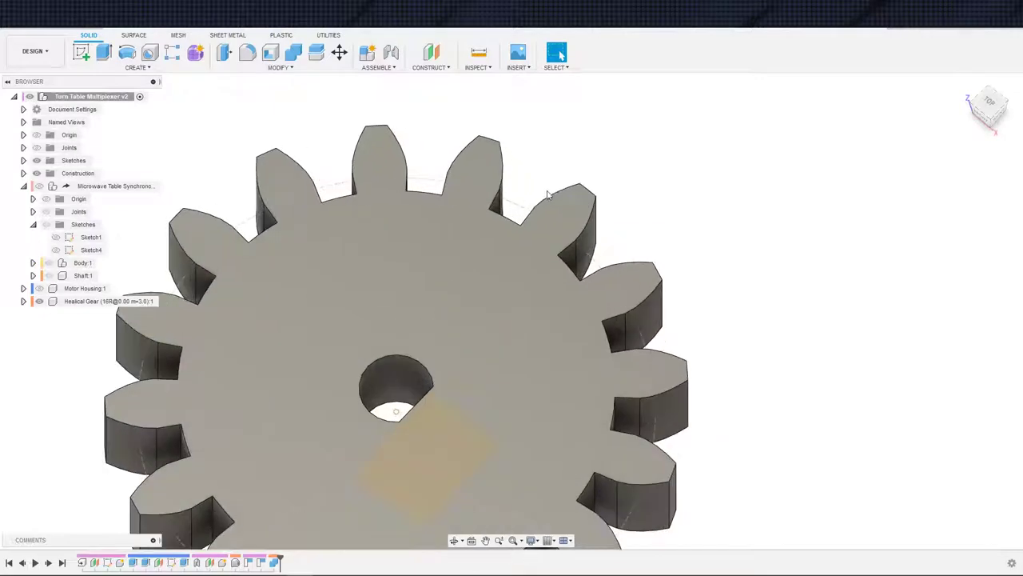
# Offset the curved and flat walls of the gear's D-shaped shaft hole by a negative distance with Press Pull
pyautogui.click(224, 52)
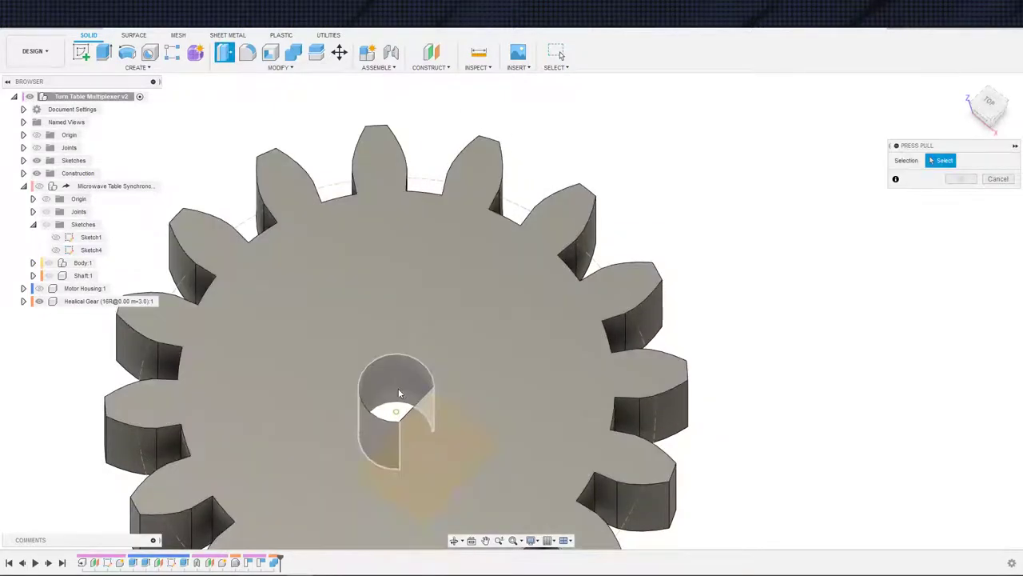
pyautogui.click(397, 357)
pyautogui.keyDown('shift'); pyautogui.moveTo(398, 357); pyautogui.dragTo(284, 345, button='middle'); pyautogui.keyUp('shift')
pyautogui.click(418, 279)
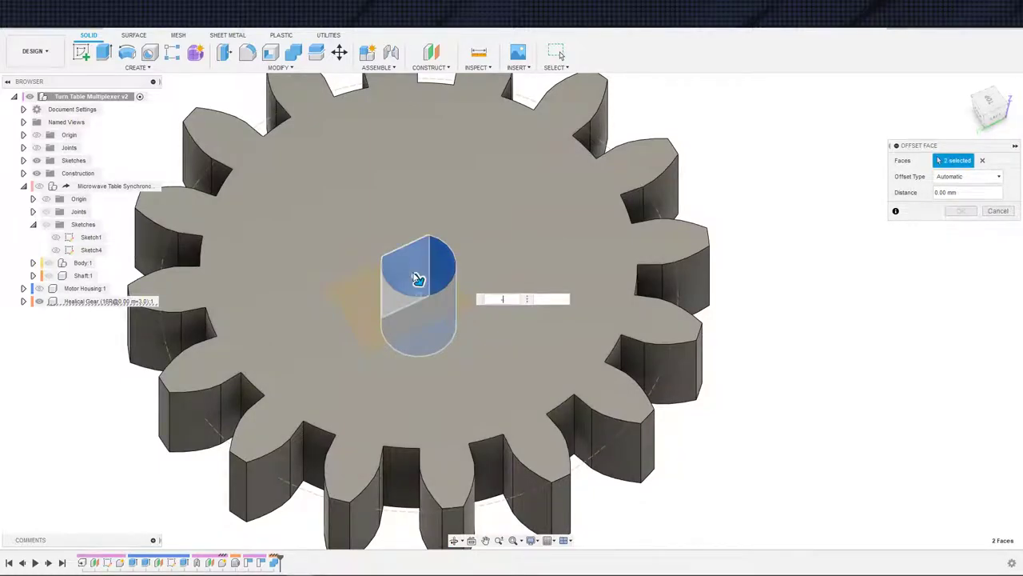
pyautogui.press('Return')
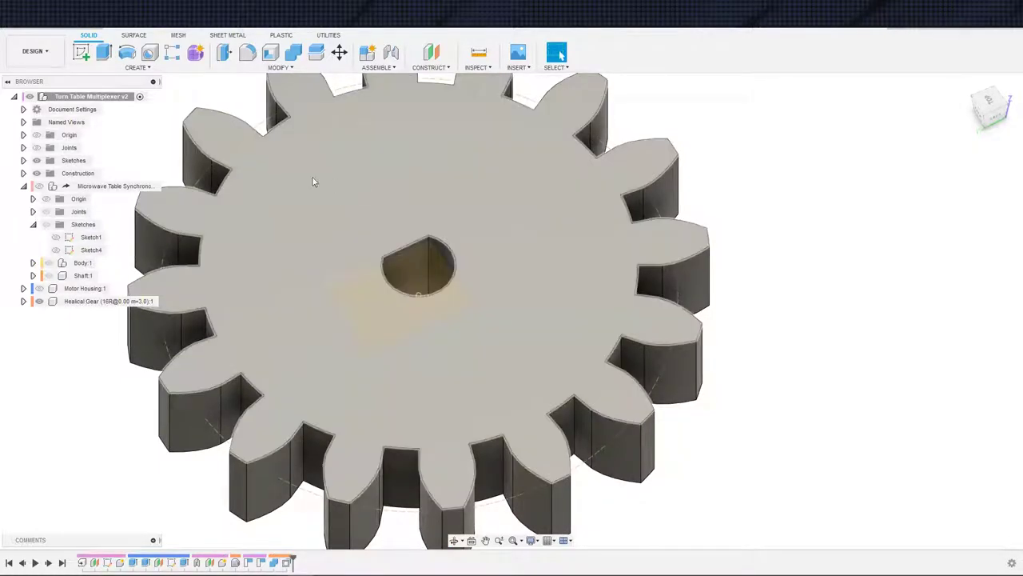
# Hide the construction plane Plane2 that overlaps the gear
pyautogui.scroll(-2, 387, 180)
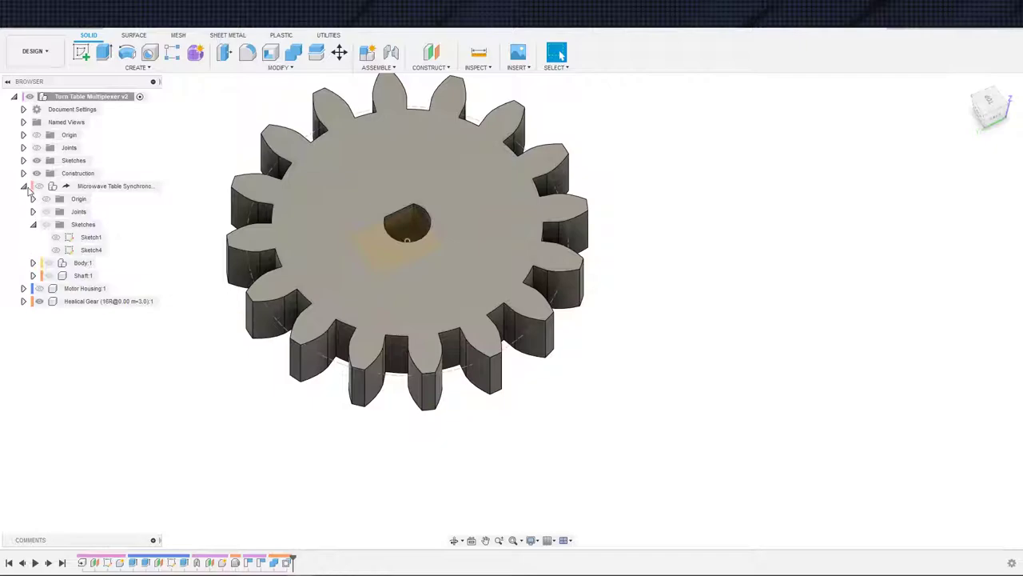
pyautogui.click(23, 172)
pyautogui.click(47, 198)
pyautogui.scroll(-3, 586, 238)
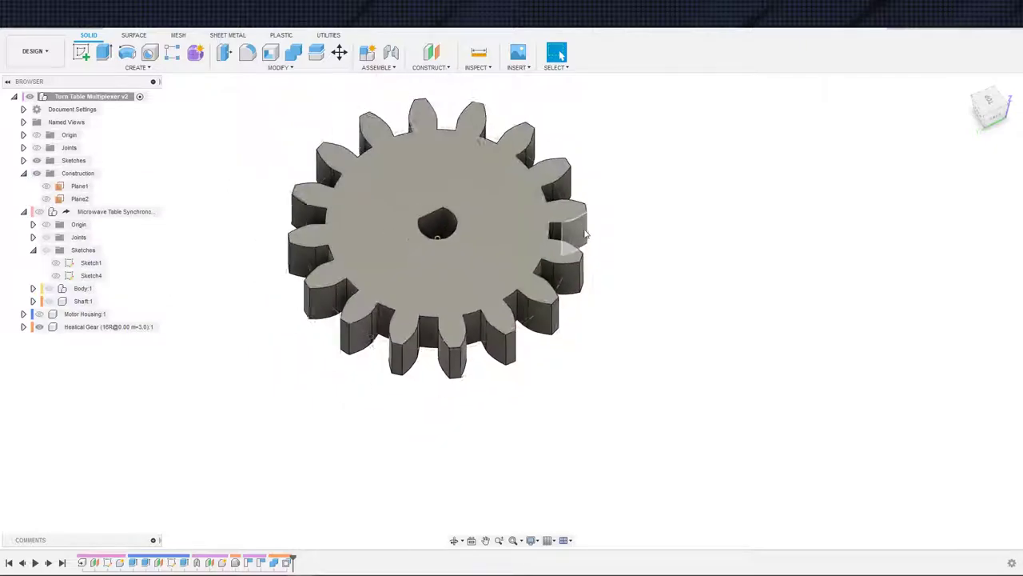
pyautogui.moveTo(597, 217); pyautogui.dragTo(574, 288, button='middle')
pyautogui.keyDown('shift'); pyautogui.moveTo(532, 245); pyautogui.dragTo(478, 248, button='middle'); pyautogui.keyUp('shift')
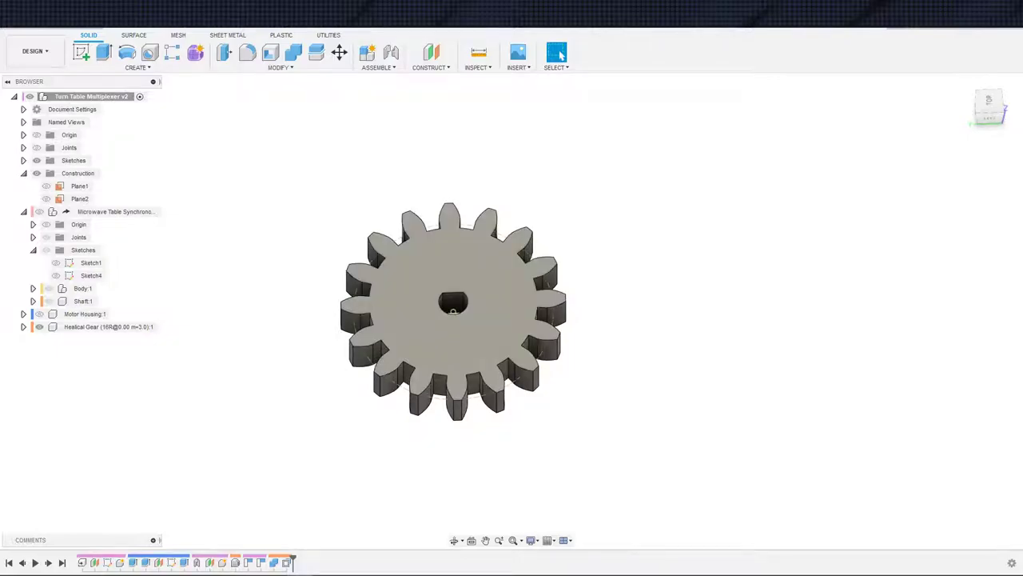
# Show the motor and Motor Housing components again and examine the gear assembly from the front
pyautogui.click(39, 212)
pyautogui.click(60, 315)
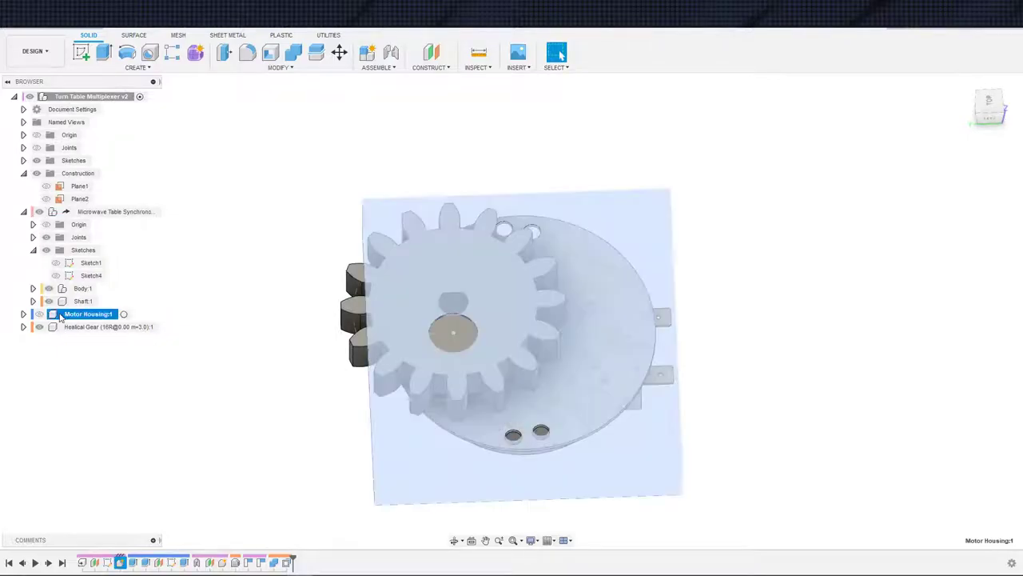
pyautogui.click(39, 315)
pyautogui.scroll(-3, 353, 339)
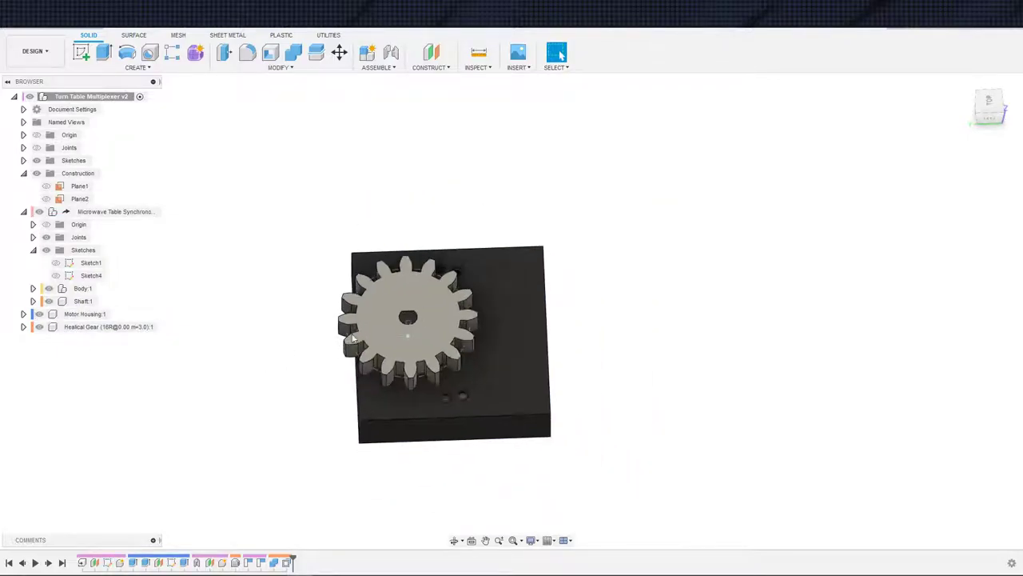
pyautogui.keyDown('shift'); pyautogui.moveTo(352, 339); pyautogui.dragTo(630, 306, button='middle'); pyautogui.keyUp('shift')
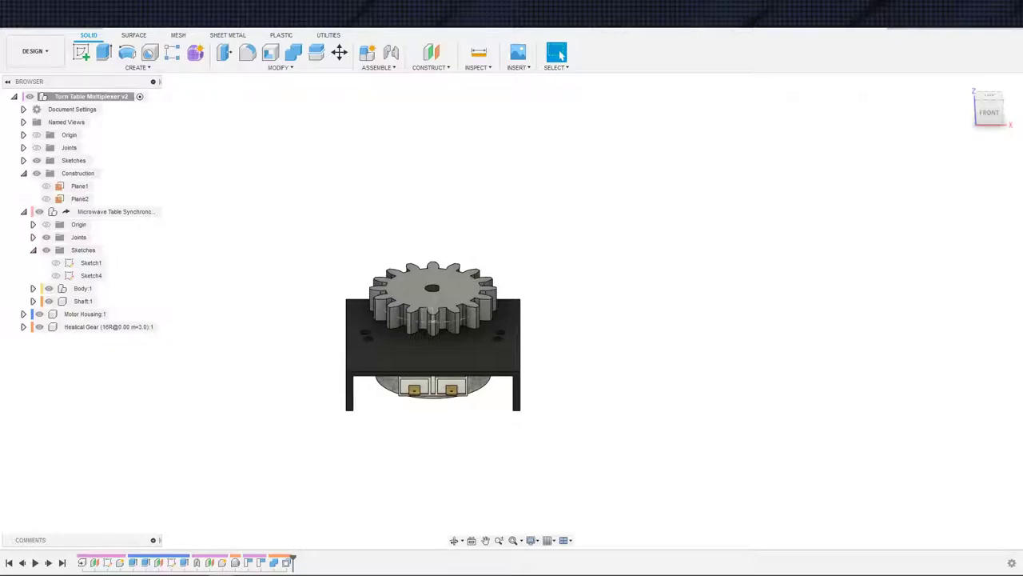
pyautogui.click(138, 67)
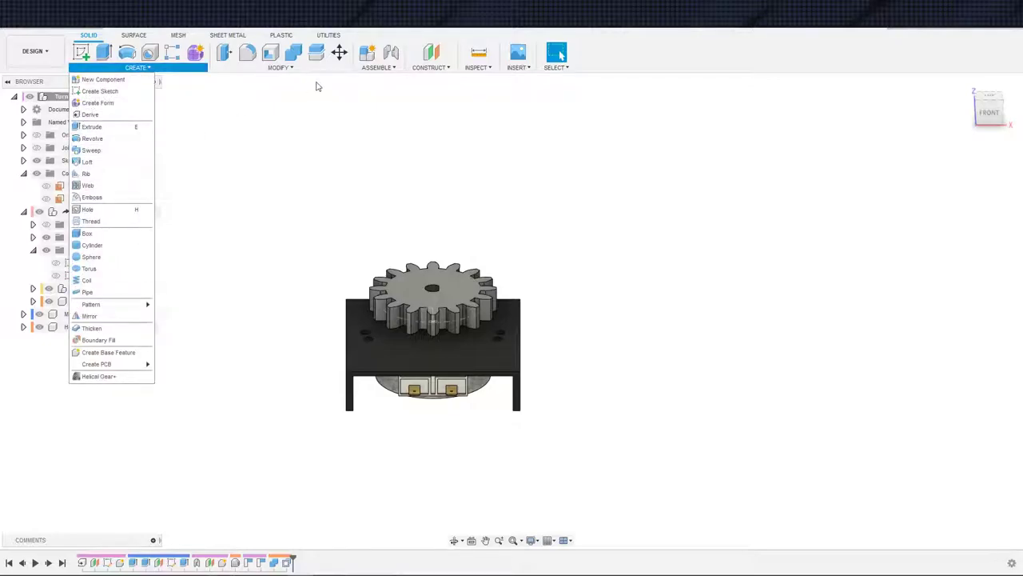
pyautogui.click(406, 157)
pyautogui.press('s')
pyautogui.click(431, 193)
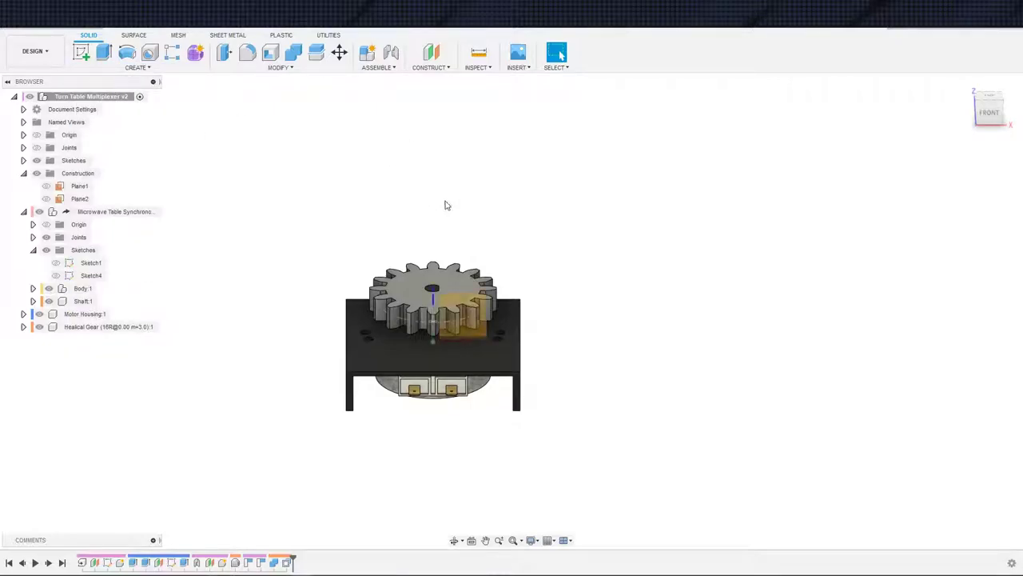
pyautogui.click(466, 276)
pyautogui.press('s')
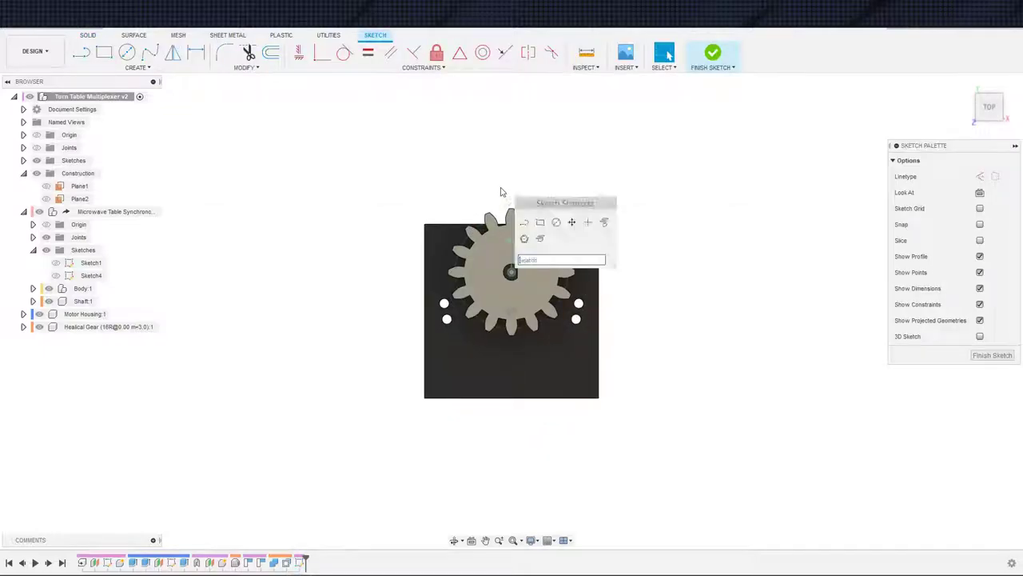
pyautogui.click(626, 67)
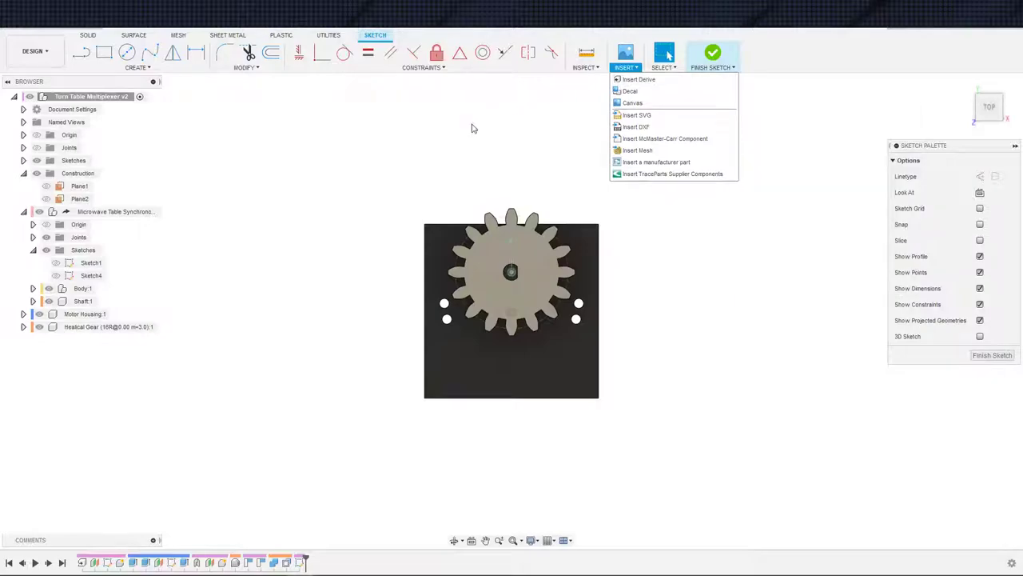
pyautogui.click(426, 131)
pyautogui.click(354, 68)
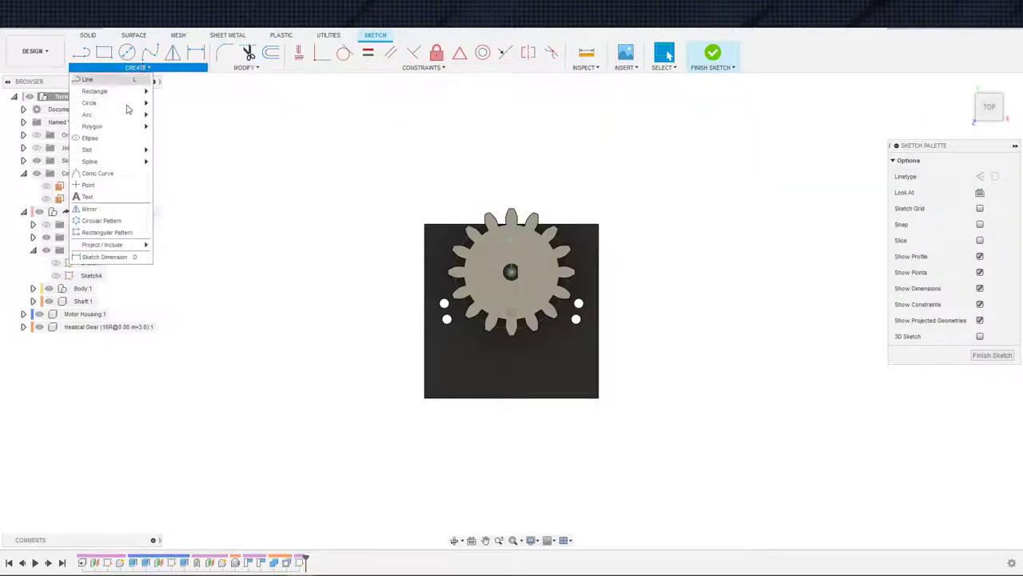
pyautogui.click(89, 198)
pyautogui.click(308, 141)
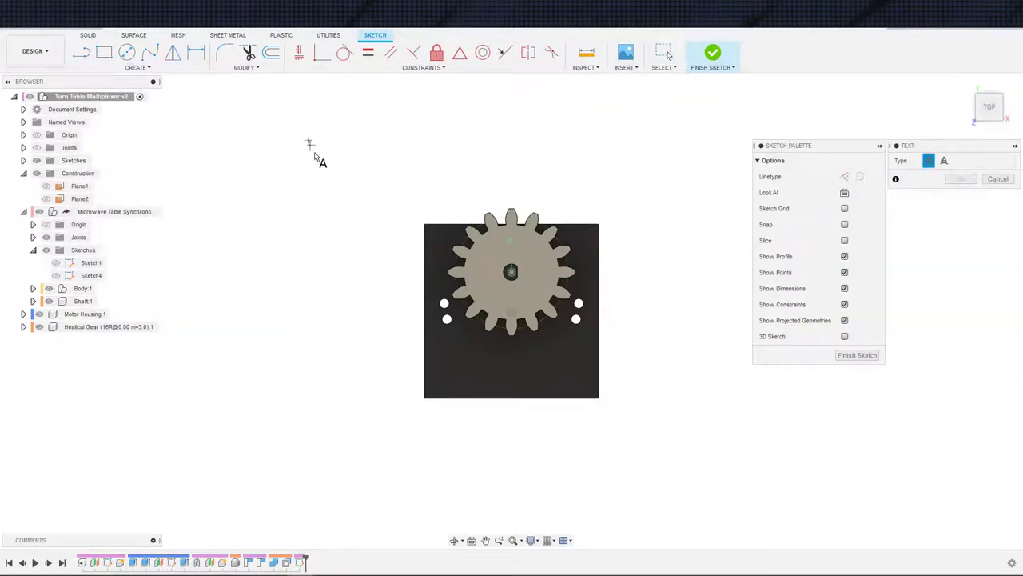
pyautogui.click(654, 372)
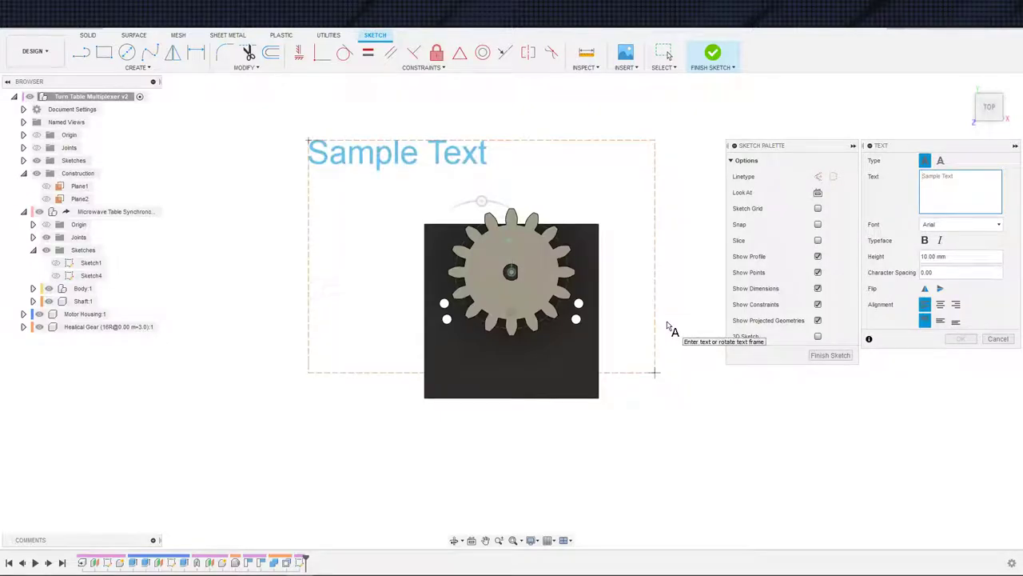
pyautogui.write('BRB')
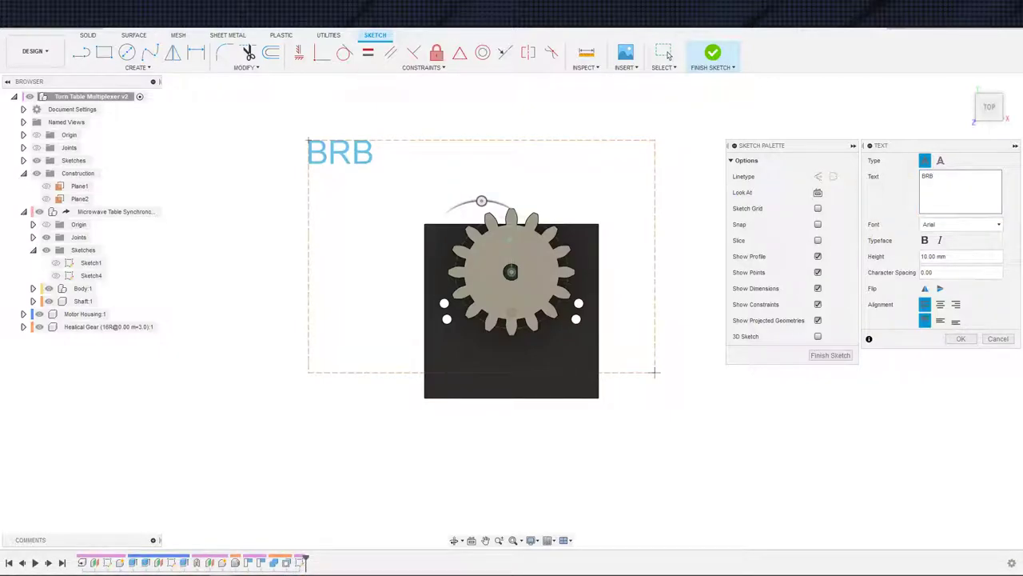
pyautogui.click(997, 338)
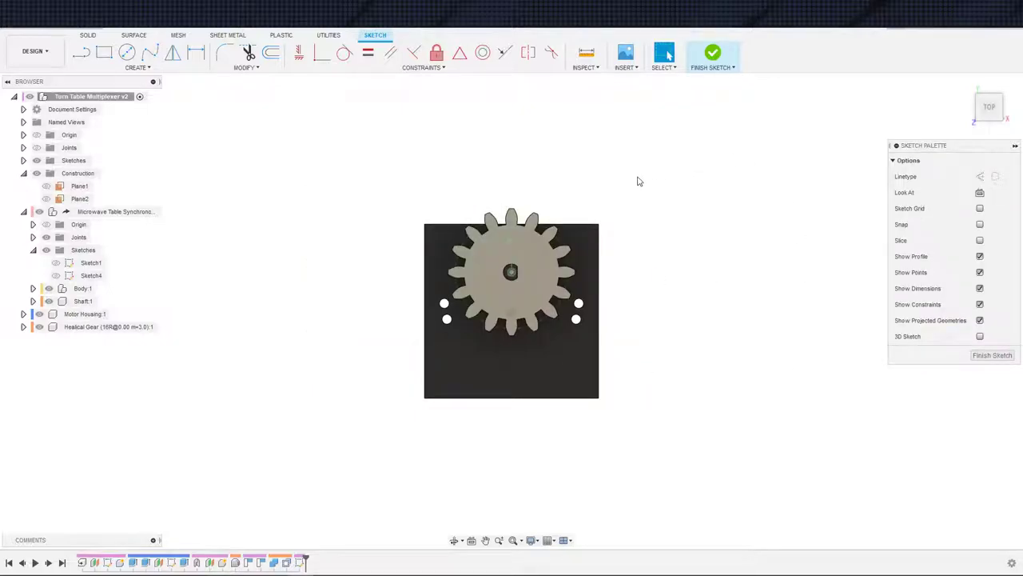
pyautogui.hotkey('ctrl', 'z')
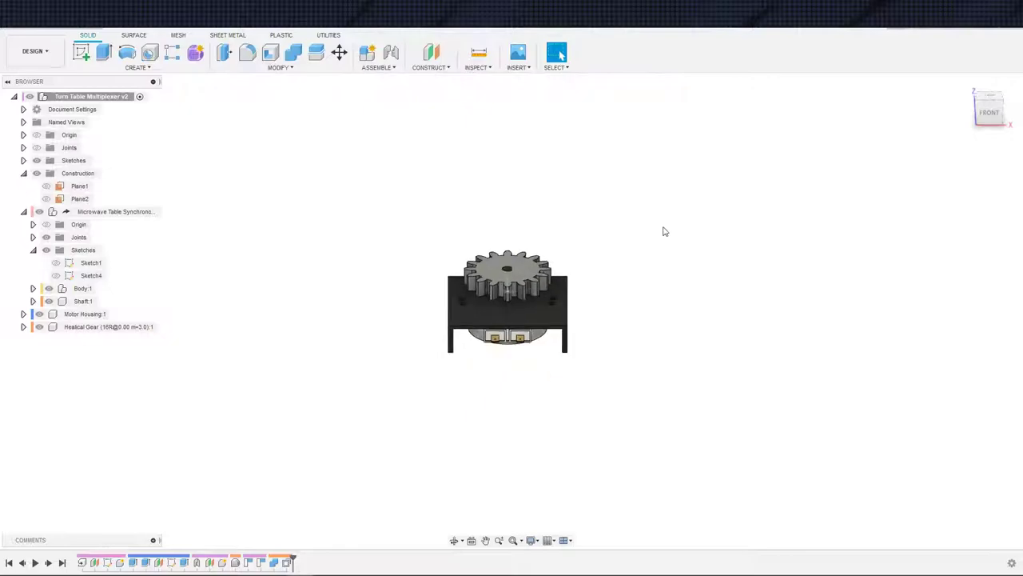
# Examine the gear mounted on the motor housing from above and from the right side
pyautogui.moveTo(643, 234)
pyautogui.mouseDown(button='middle')
pyautogui.moveTo(600, 325)
pyautogui.moveTo(619, 365)
pyautogui.mouseUp(button='middle')
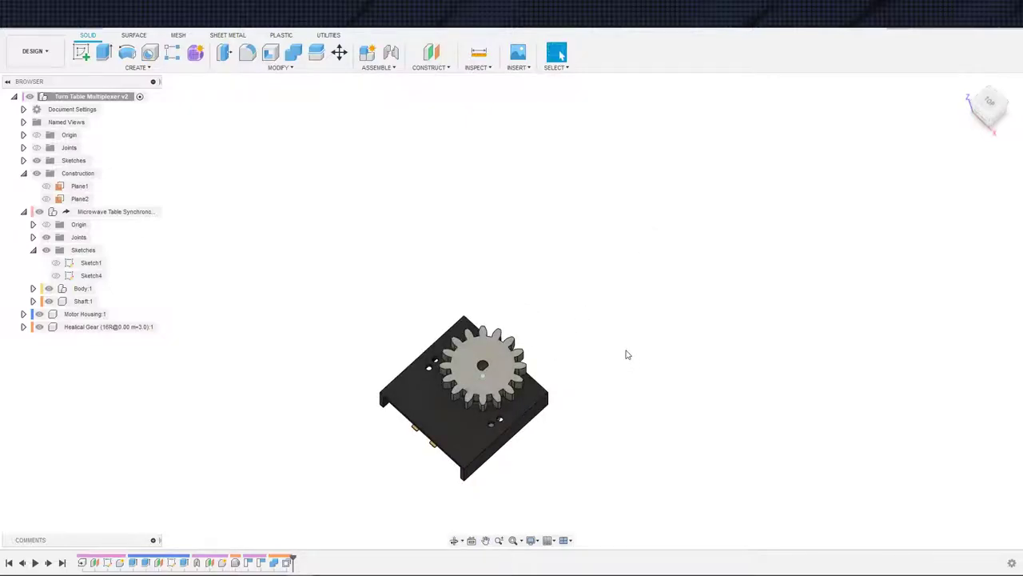
pyautogui.scroll(-2, 626, 354)
pyautogui.scroll(3, 567, 332)
pyautogui.moveTo(628, 302); pyautogui.dragTo(432, 450, button='middle')
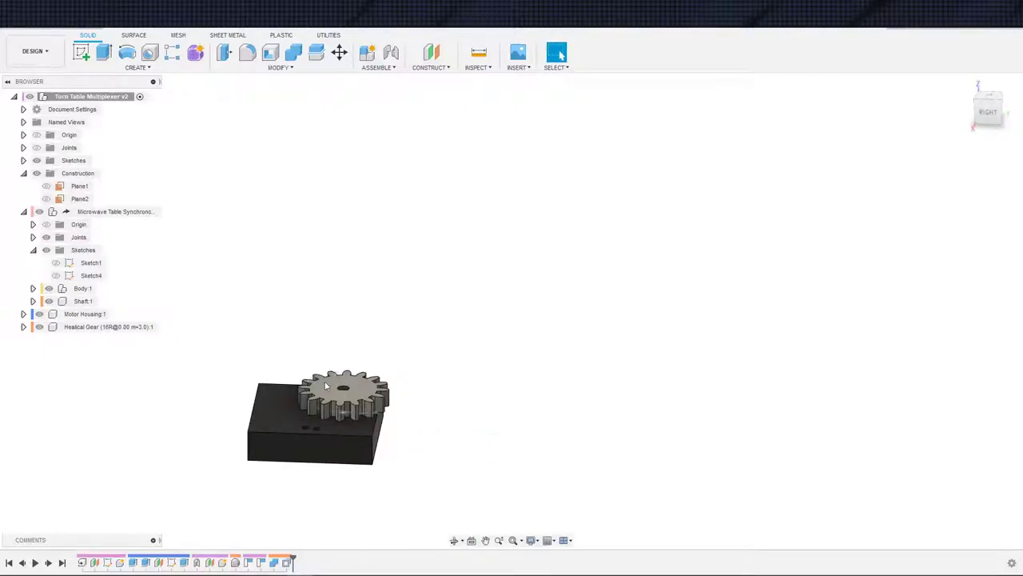
pyautogui.moveTo(425, 418); pyautogui.dragTo(413, 452, button='middle')
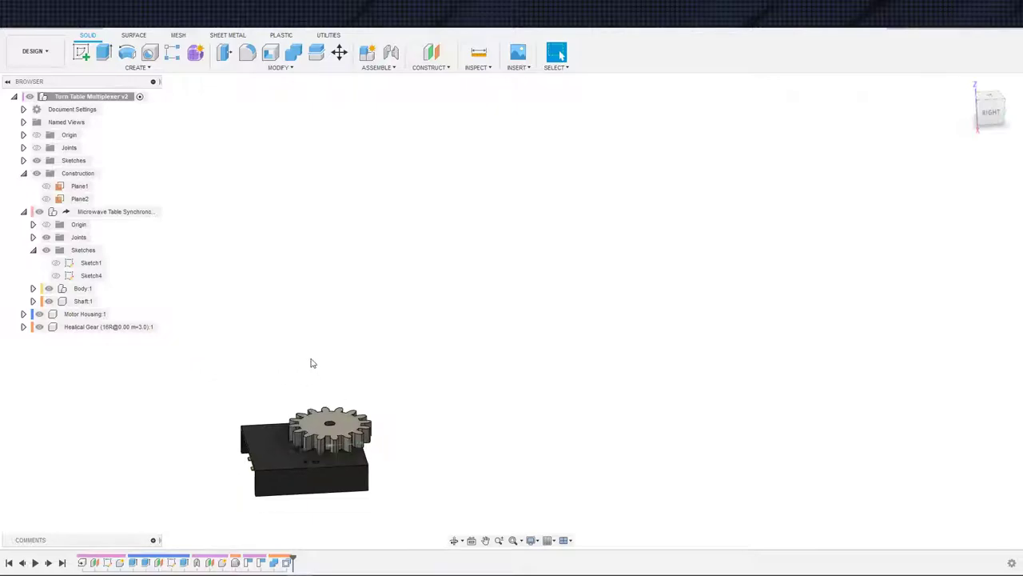
pyautogui.moveTo(311, 360); pyautogui.dragTo(418, 429, button='middle')
pyautogui.scroll(1, 389, 396)
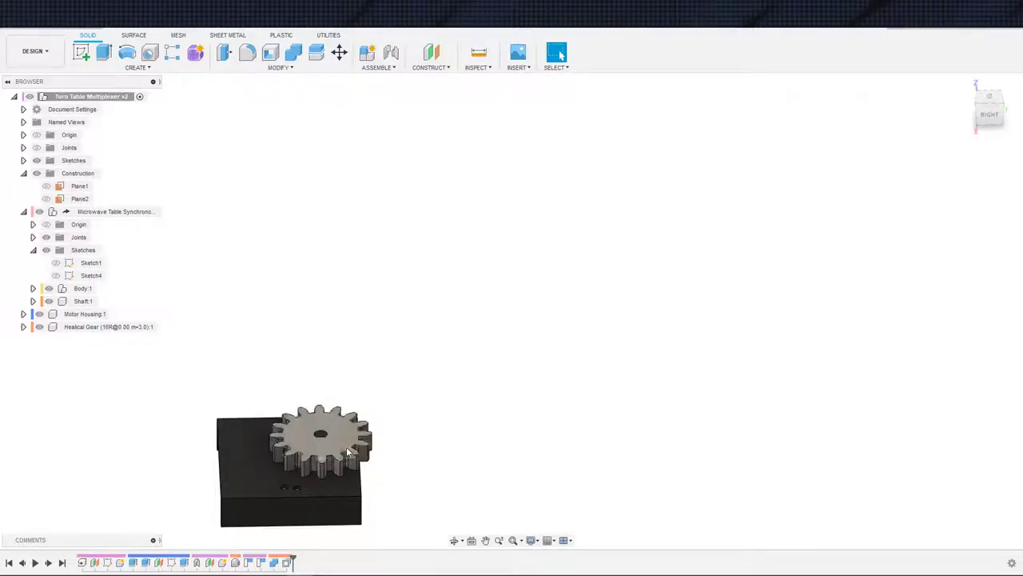
pyautogui.keyDown('shift'); pyautogui.moveTo(409, 475); pyautogui.dragTo(391, 472, button='middle'); pyautogui.keyUp('shift')
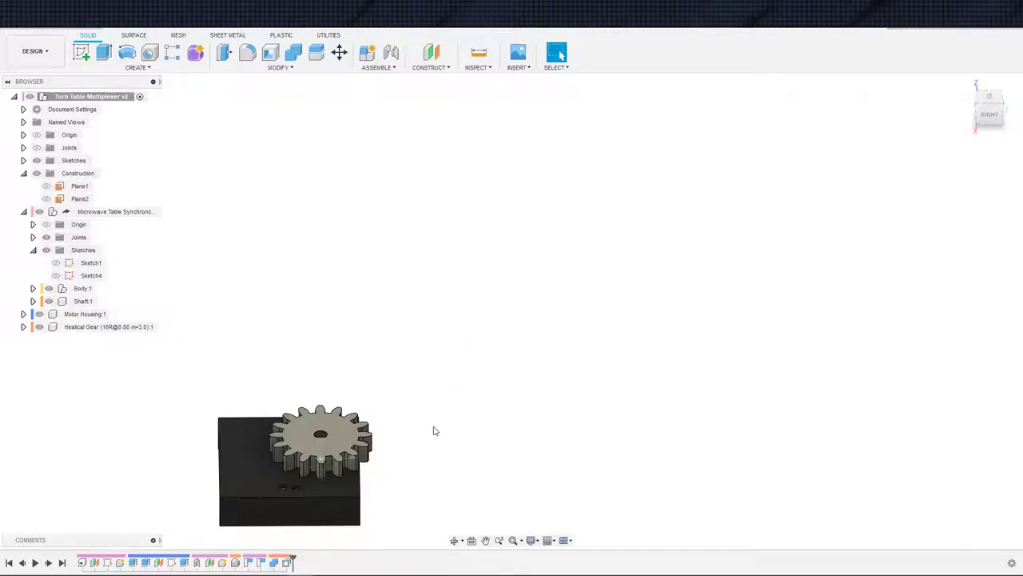
pyautogui.scroll(-2, 434, 427)
pyautogui.scroll(2, 434, 426)
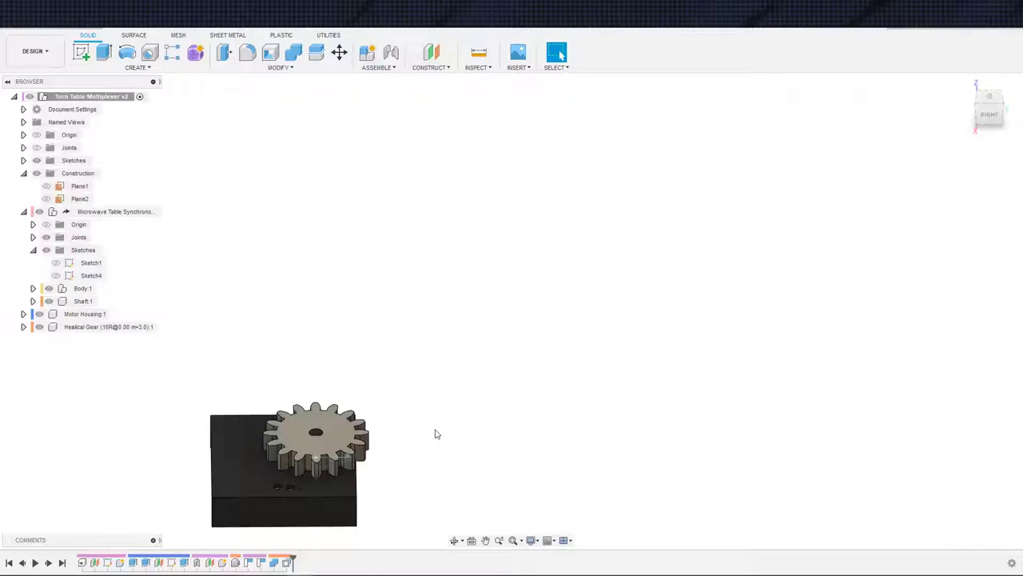
pyautogui.keyDown('shift'); pyautogui.moveTo(381, 516); pyautogui.dragTo(470, 443, button='middle'); pyautogui.keyUp('shift')
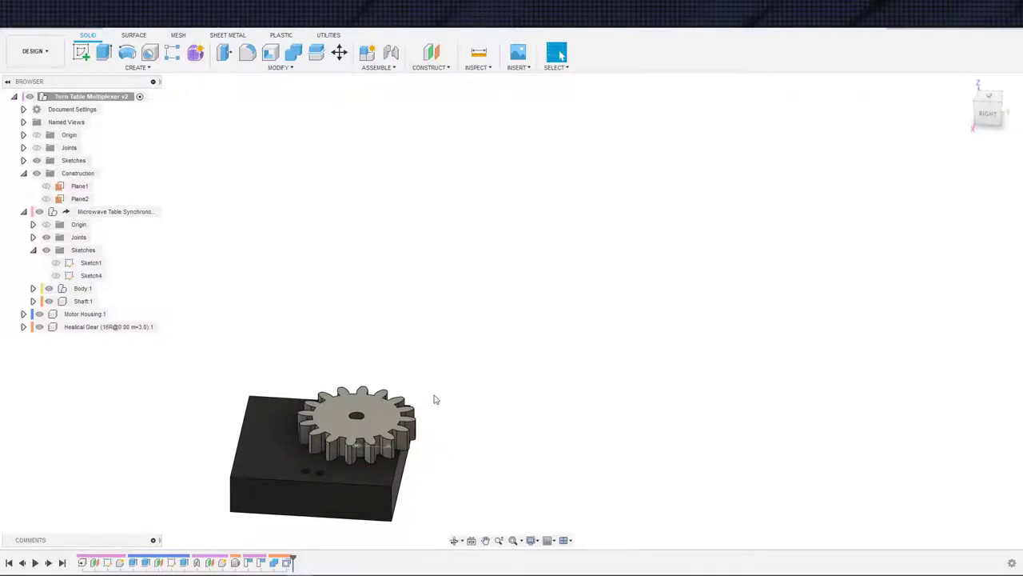
pyautogui.keyDown('shift'); pyautogui.moveTo(435, 399); pyautogui.dragTo(469, 418, button='middle'); pyautogui.keyUp('shift')
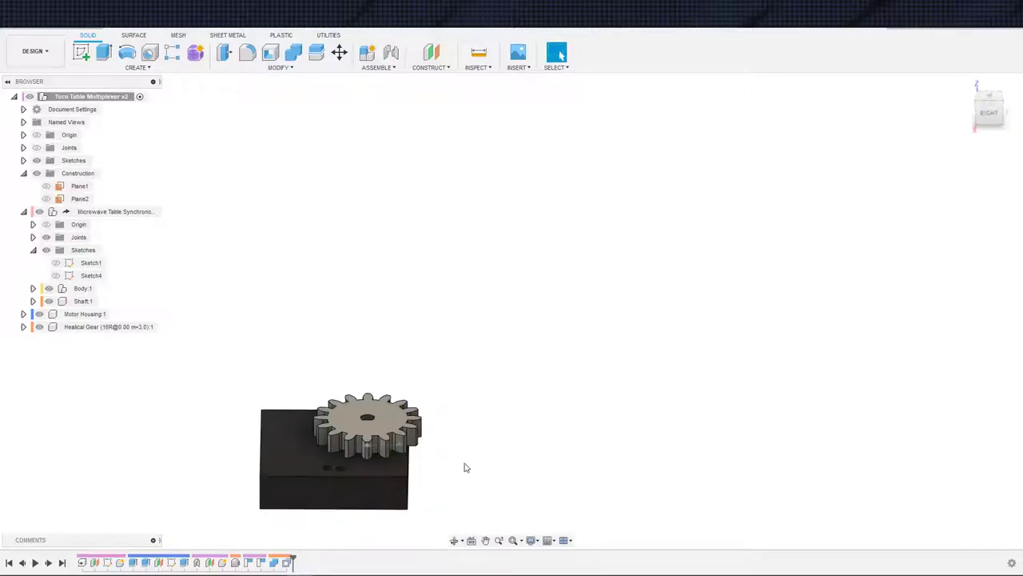
pyautogui.keyDown('shift'); pyautogui.moveTo(466, 468); pyautogui.dragTo(442, 462, button='middle'); pyautogui.keyUp('shift')
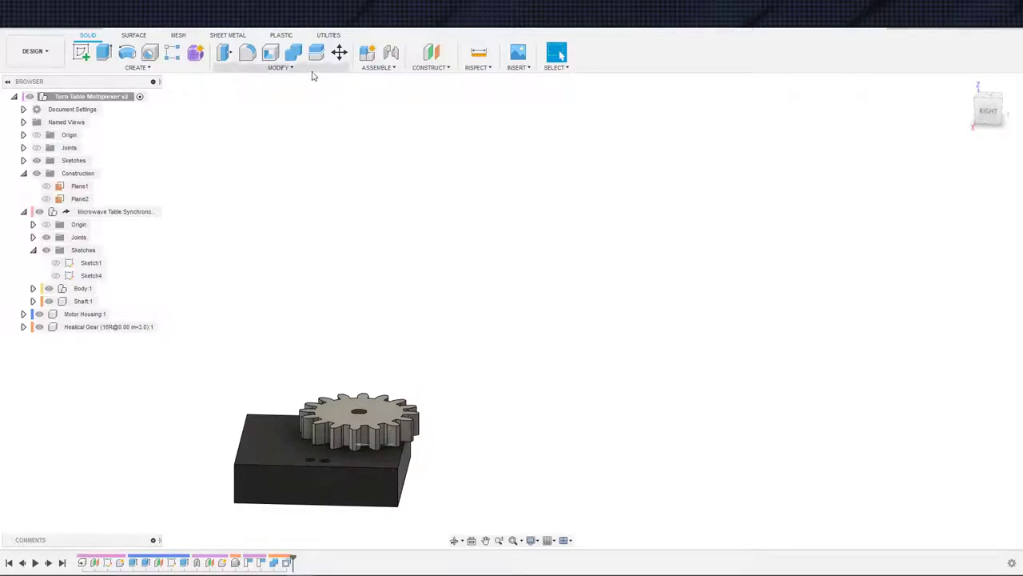
# Create an offset construction plane at 0 mm on the top face of the 16-tooth gear
pyautogui.click(432, 53)
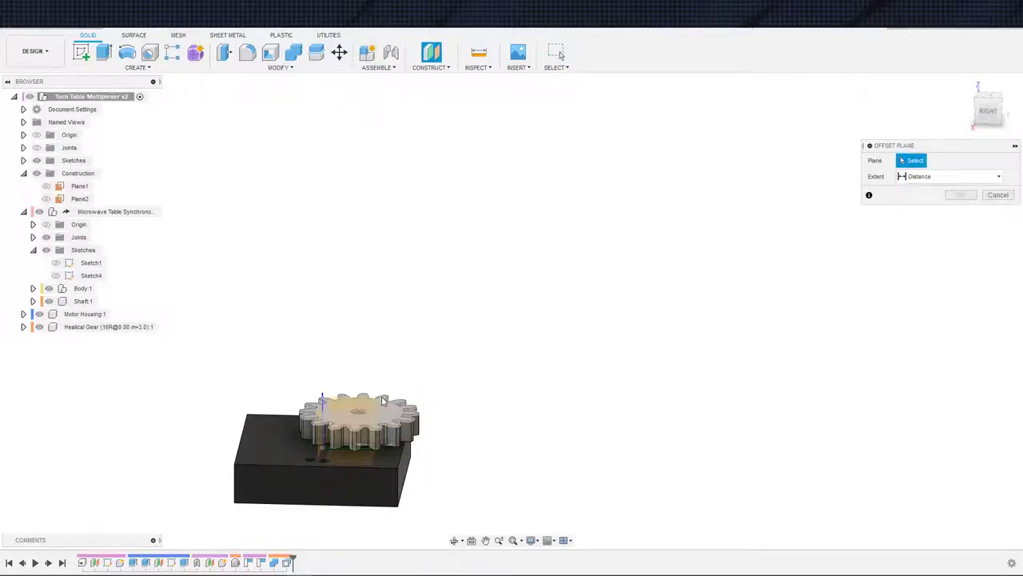
pyautogui.click(363, 415)
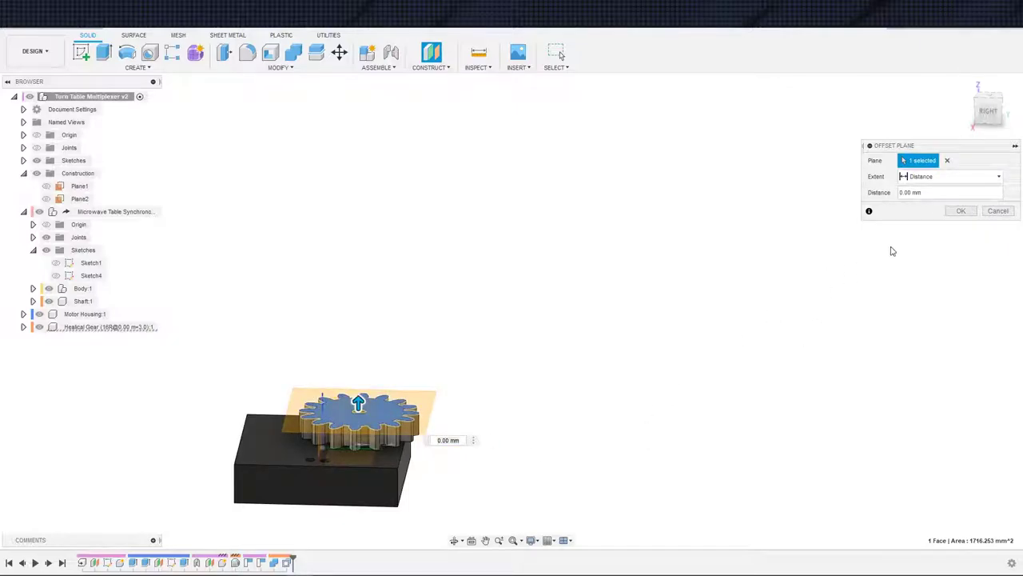
pyautogui.click(960, 211)
pyautogui.click(382, 422)
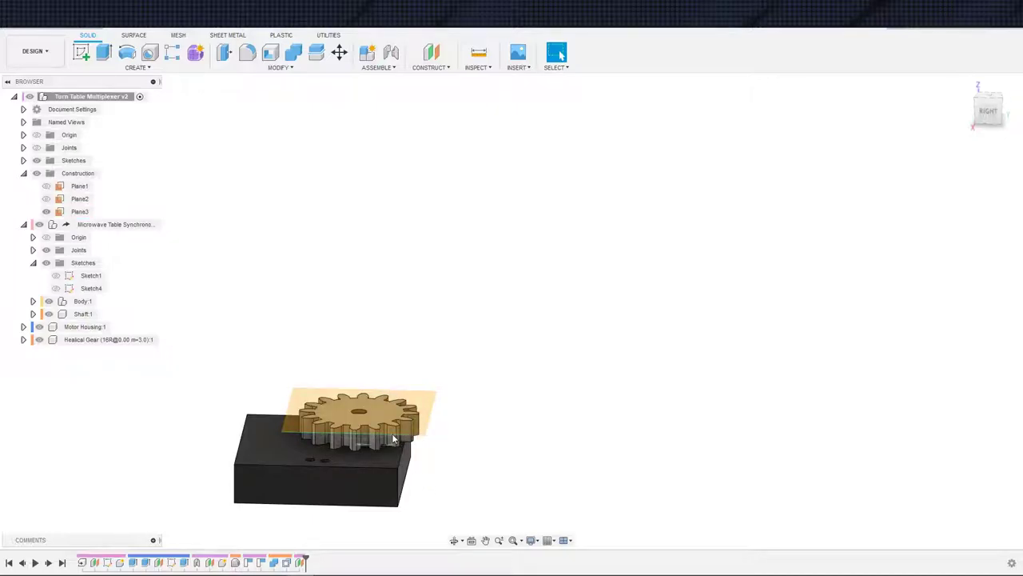
pyautogui.click(316, 405)
pyautogui.press('Escape')
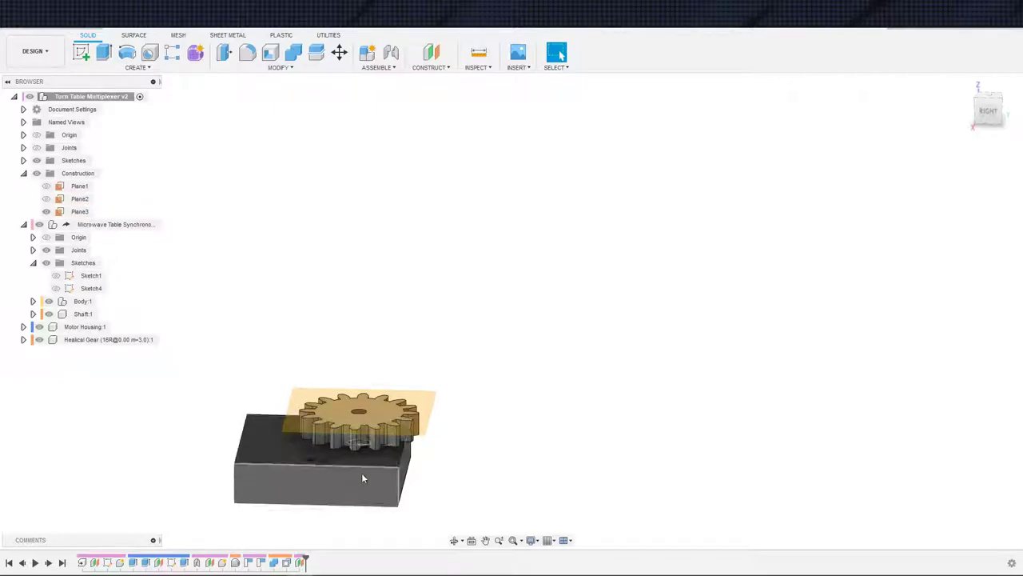
pyautogui.click(432, 420)
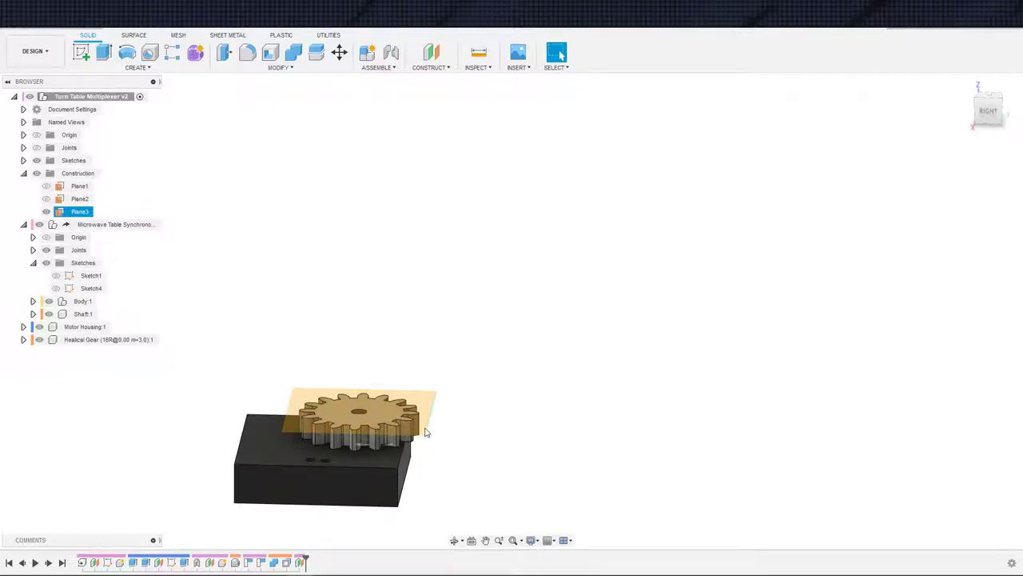
pyautogui.click(470, 465)
pyautogui.keyDown('shift'); pyautogui.moveTo(484, 397); pyautogui.dragTo(444, 421, button='middle'); pyautogui.keyUp('shift')
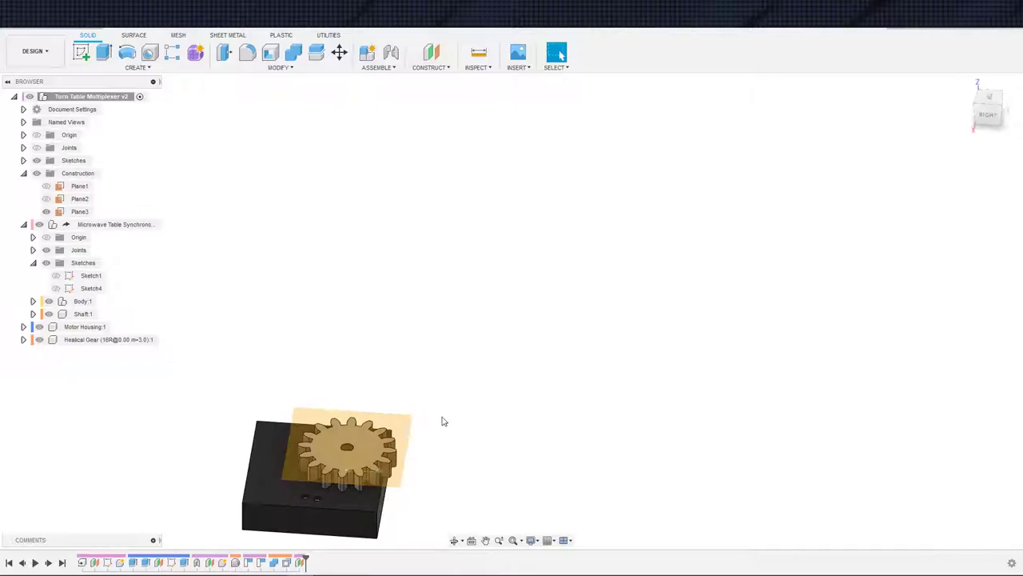
# Generate an 8-tooth external gear with a 3 mm module, 0° helix angle and 10 mm width using Helical Gear+
pyautogui.click(160, 73)
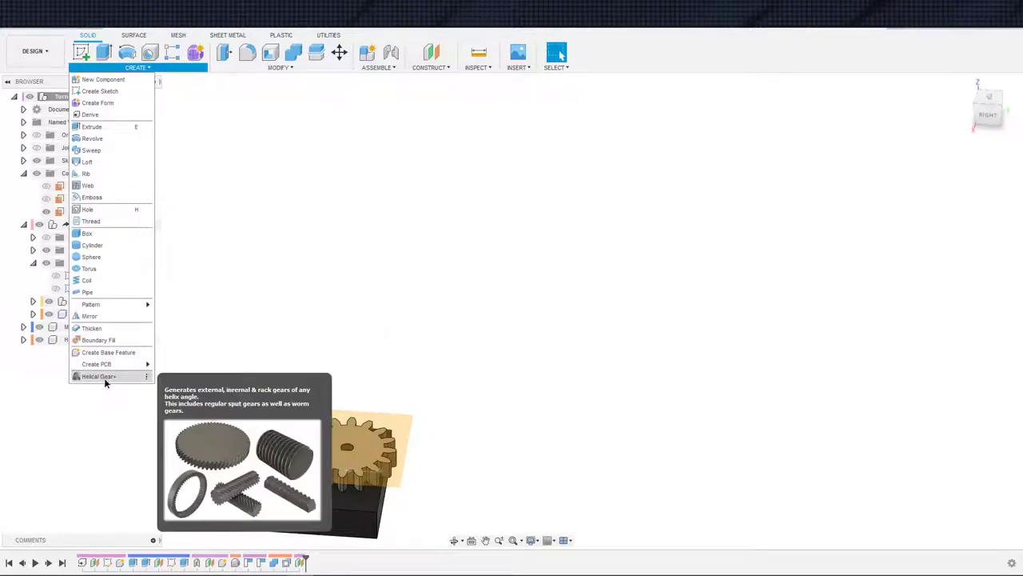
pyautogui.click(104, 376)
pyautogui.doubleClick(912, 227)
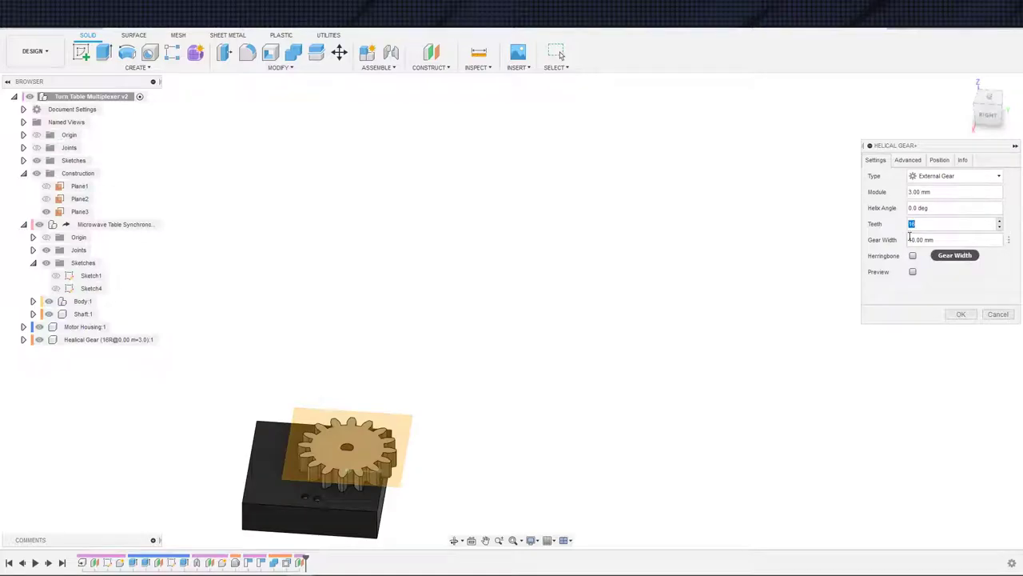
pyautogui.write('8')
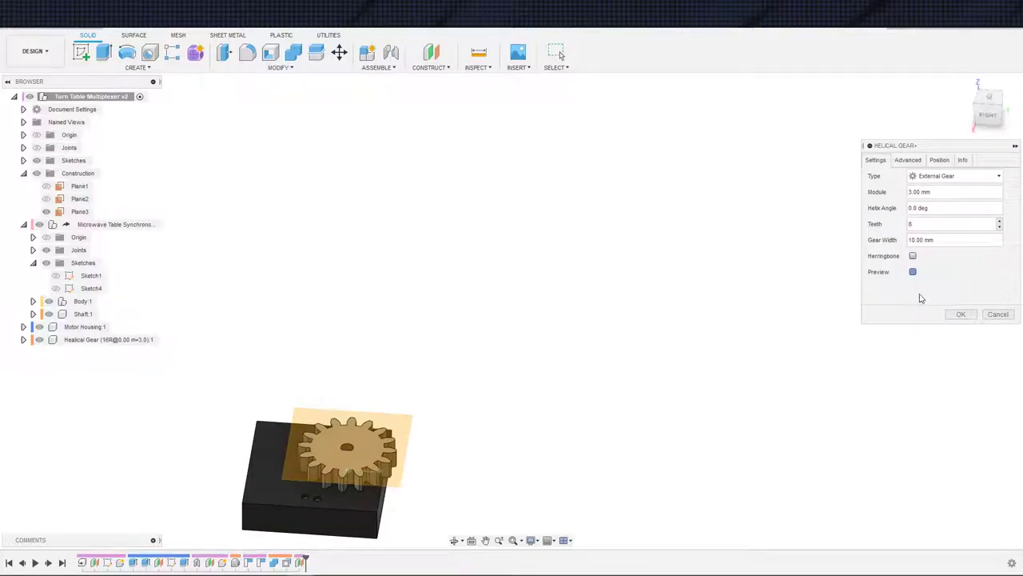
pyautogui.click(913, 272)
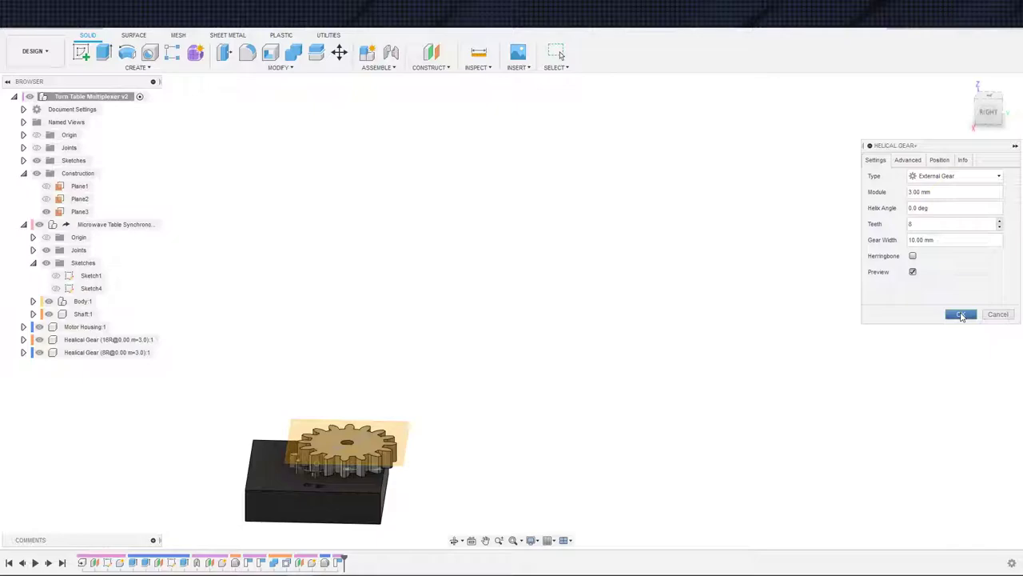
pyautogui.click(962, 315)
pyautogui.moveTo(408, 508)
pyautogui.keyDown('shift'); pyautogui.mouseDown(button='middle')
pyautogui.moveTo(421, 523)
pyautogui.moveTo(401, 506)
pyautogui.mouseUp(button='middle'); pyautogui.keyUp('shift')
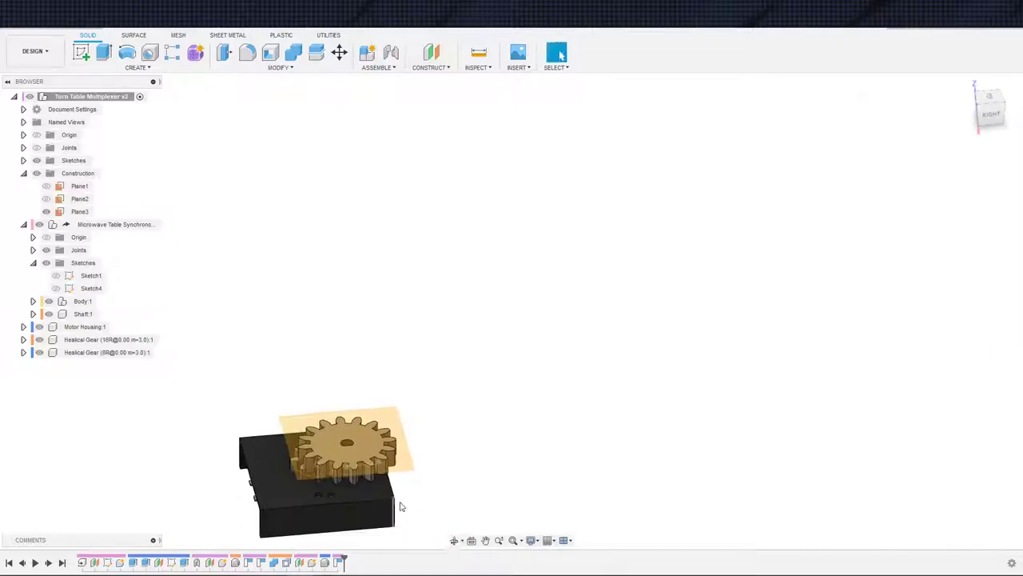
# Move the 8-tooth gear component 115 mm along Y, clear of the motor housing
pyautogui.click(88, 353)
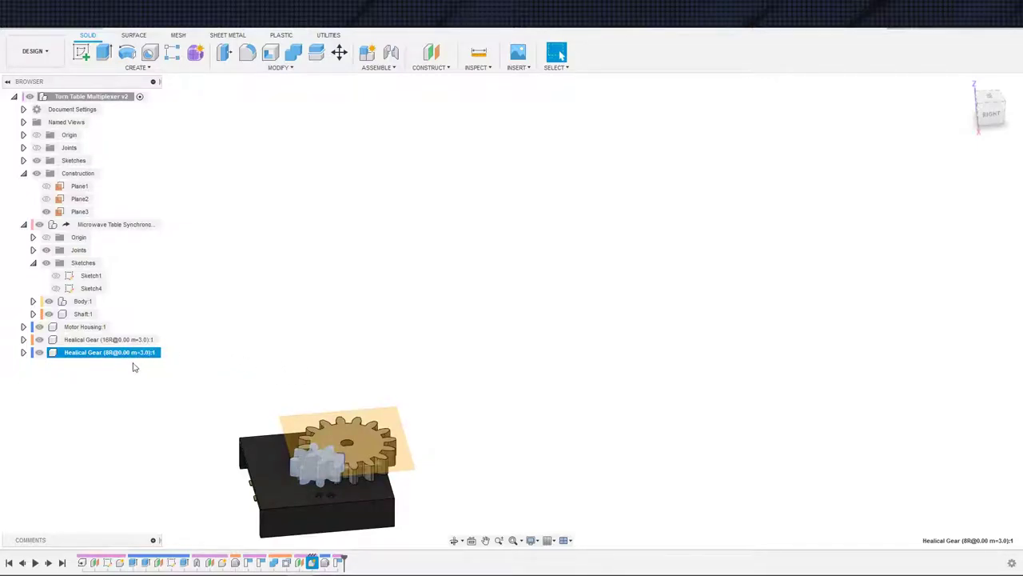
pyautogui.click(339, 52)
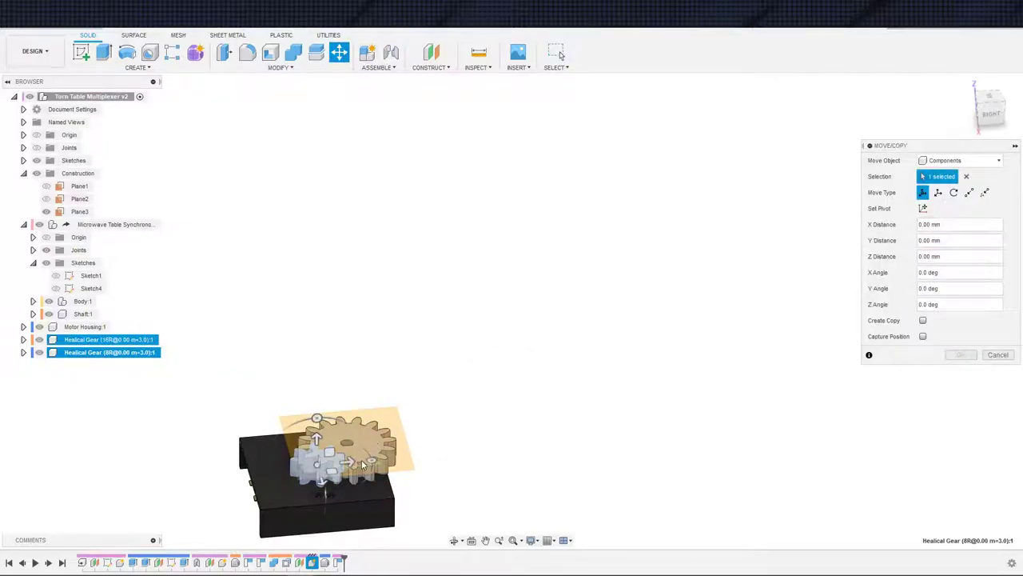
pyautogui.moveTo(344, 462); pyautogui.dragTo(534, 452)
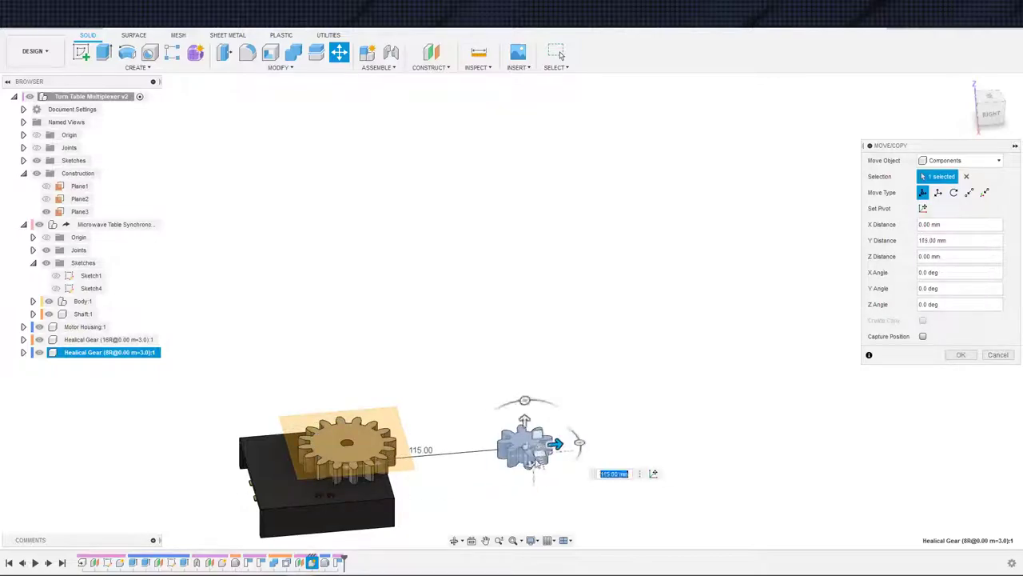
pyautogui.click(961, 354)
# Try to align the 8-tooth gear component's pitch circle with the pitch circle of the 16-tooth gear
pyautogui.scroll(2, 232, 511)
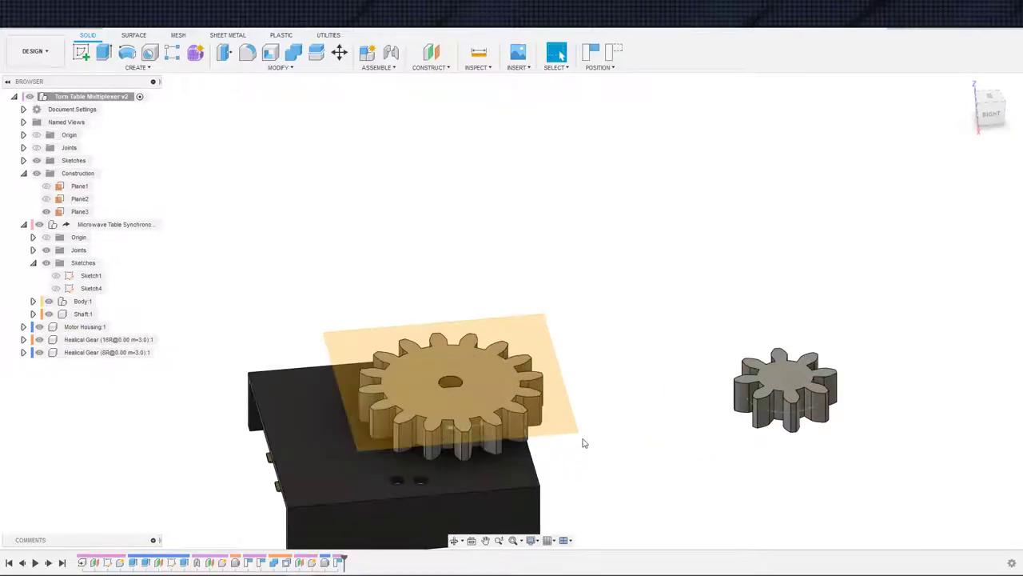
pyautogui.moveTo(651, 409); pyautogui.dragTo(491, 409, button='middle')
pyautogui.click(280, 67)
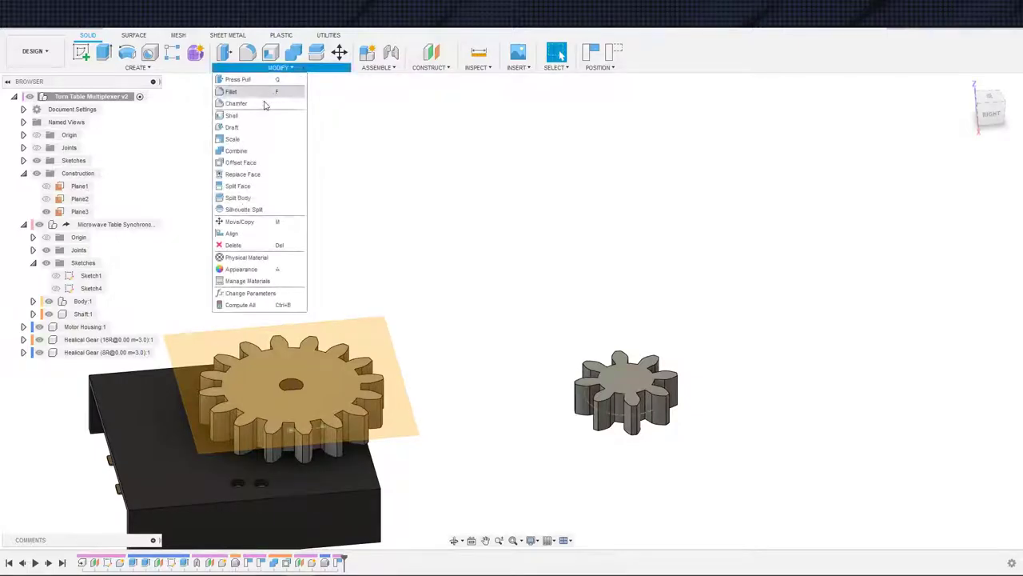
pyautogui.click(231, 233)
pyautogui.scroll(3, 544, 520)
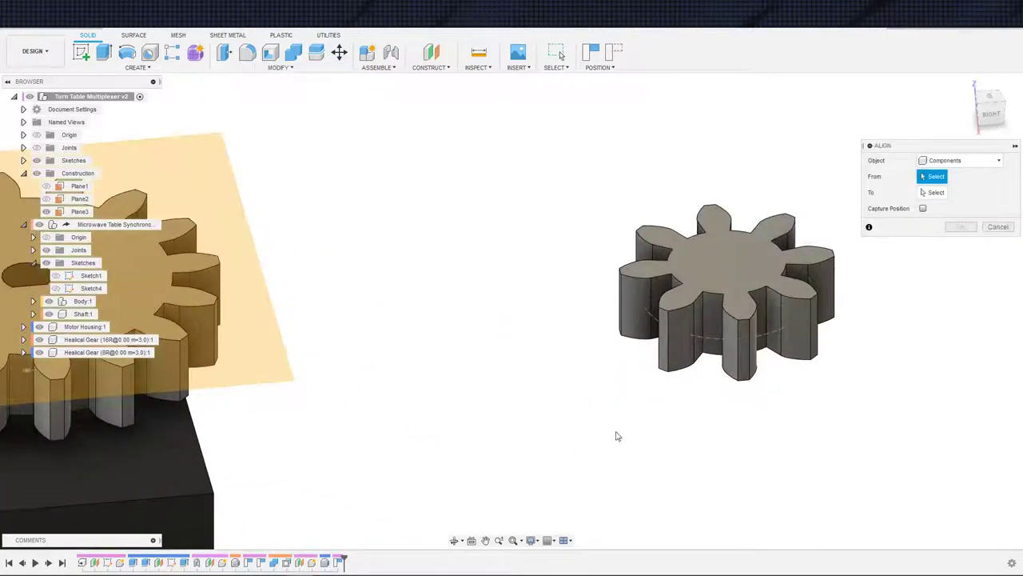
pyautogui.click(654, 318)
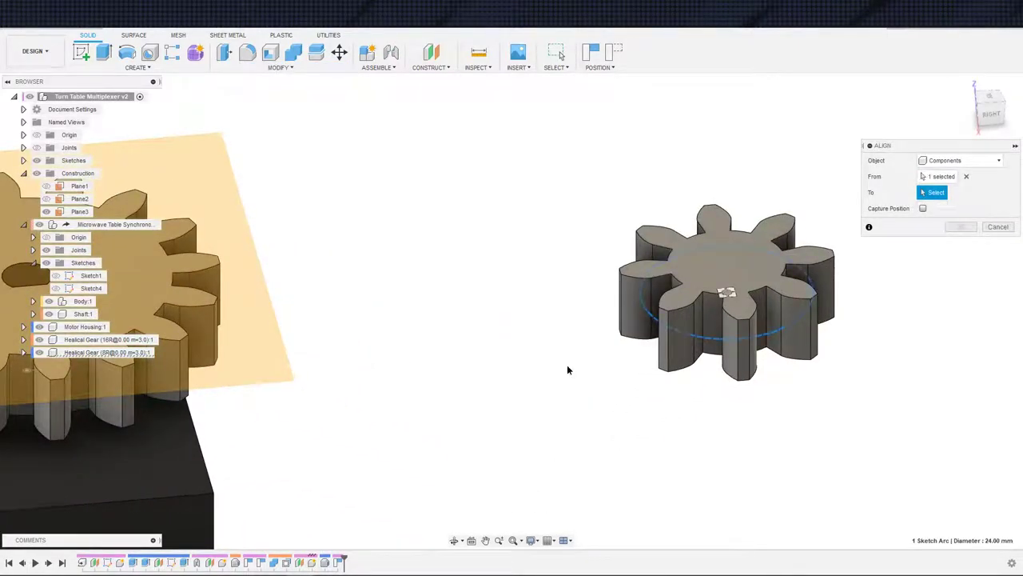
pyautogui.moveTo(569, 368); pyautogui.dragTo(531, 444, button='middle')
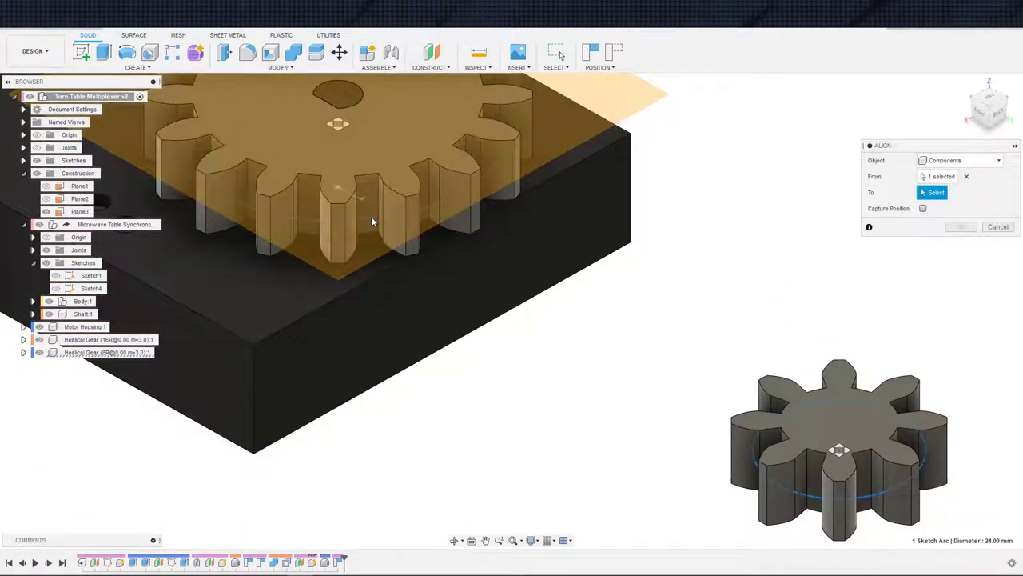
pyautogui.keyDown('shift'); pyautogui.moveTo(371, 216); pyautogui.dragTo(489, 392, button='middle'); pyautogui.keyUp('shift')
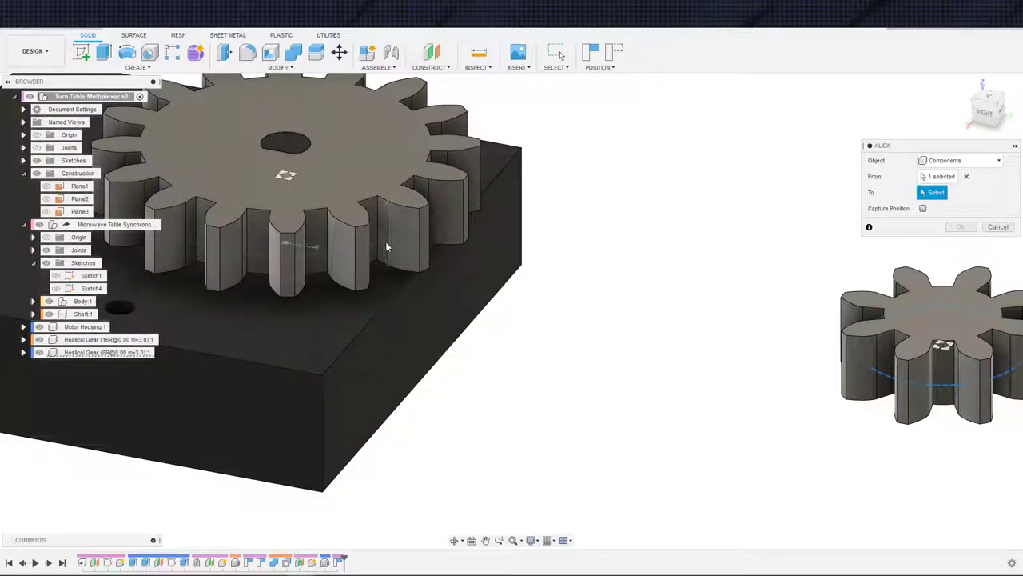
pyautogui.click(386, 242)
pyautogui.scroll(-2, 512, 348)
pyautogui.keyDown('shift'); pyautogui.moveTo(538, 350); pyautogui.dragTo(519, 112, button='middle'); pyautogui.keyUp('shift')
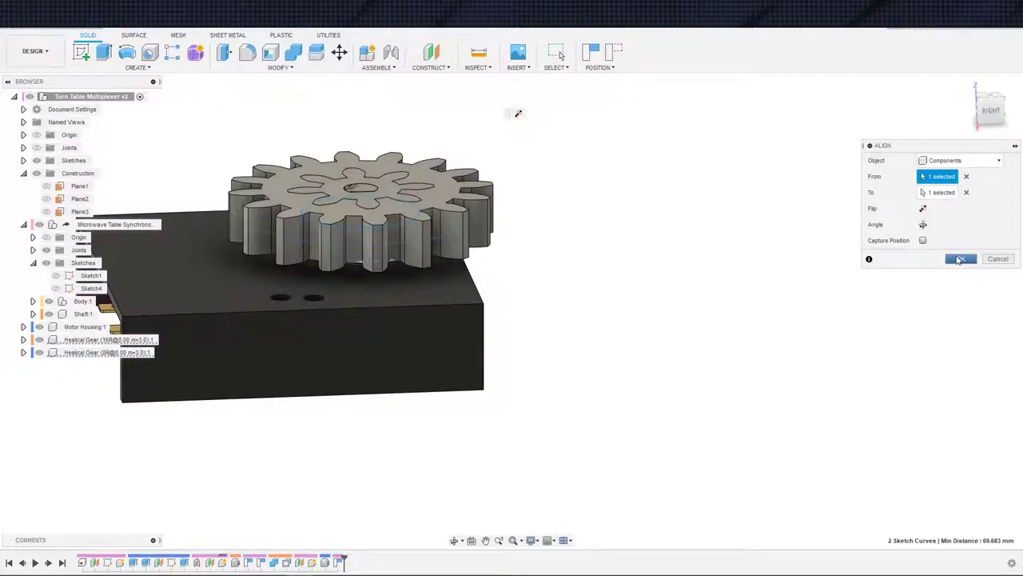
pyautogui.keyDown('shift'); pyautogui.moveTo(815, 258); pyautogui.dragTo(657, 326, button='middle'); pyautogui.keyUp('shift')
pyautogui.click(998, 259)
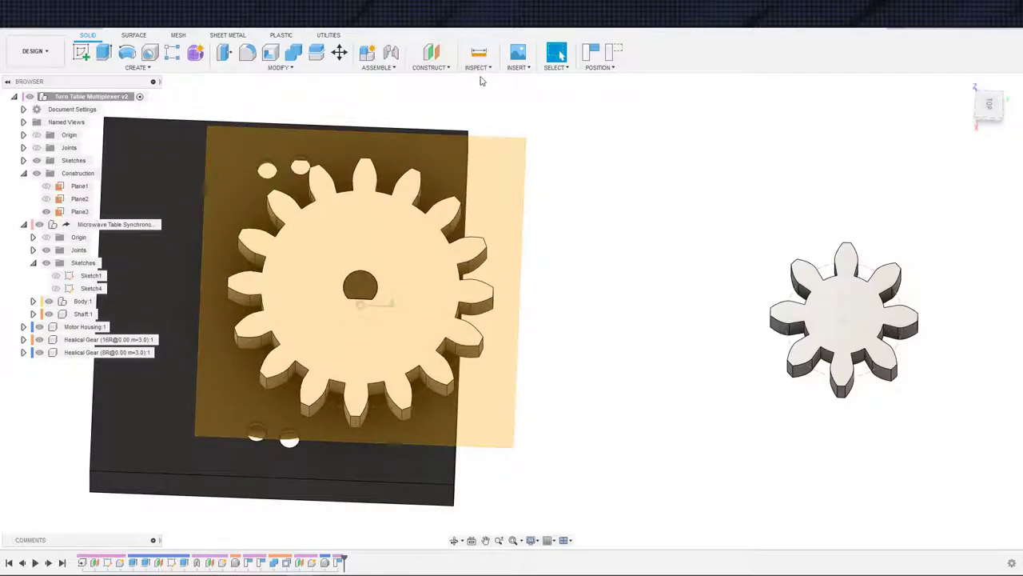
pyautogui.moveTo(663, 283)
pyautogui.keyDown('shift'); pyautogui.mouseDown(button='middle')
pyautogui.moveTo(671, 203)
pyautogui.moveTo(655, 236)
pyautogui.moveTo(662, 209)
pyautogui.moveTo(669, 248)
pyautogui.moveTo(677, 229)
pyautogui.moveTo(665, 275)
pyautogui.mouseUp(button='middle'); pyautogui.keyUp('shift')
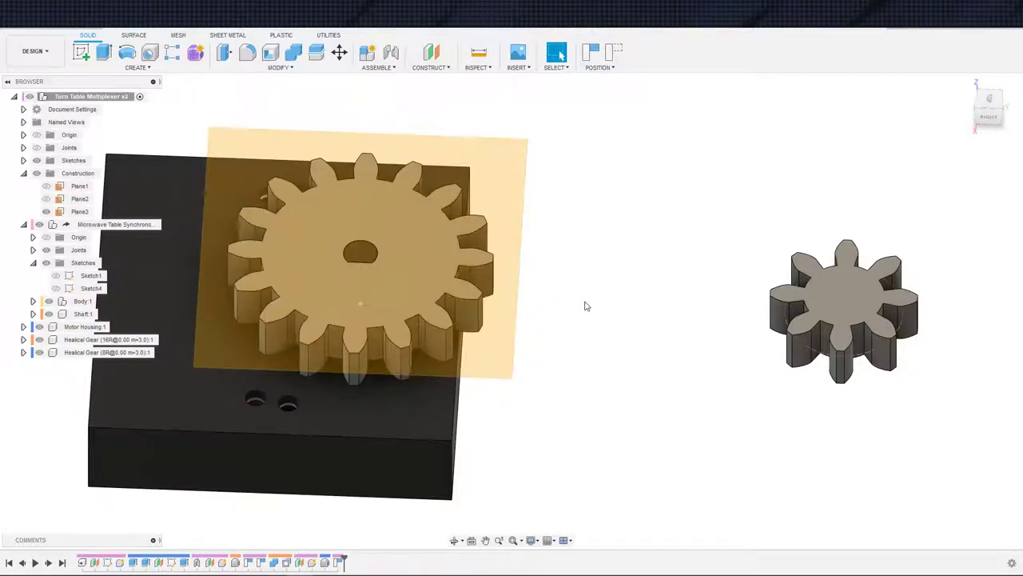
pyautogui.scroll(2, 731, 339)
pyautogui.scroll(-2, 710, 310)
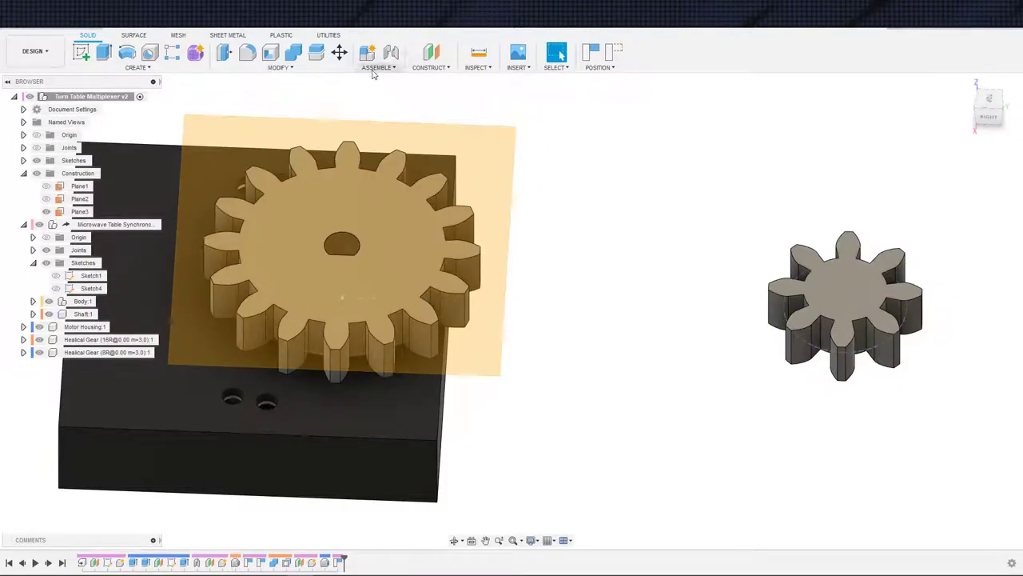
pyautogui.click(280, 67)
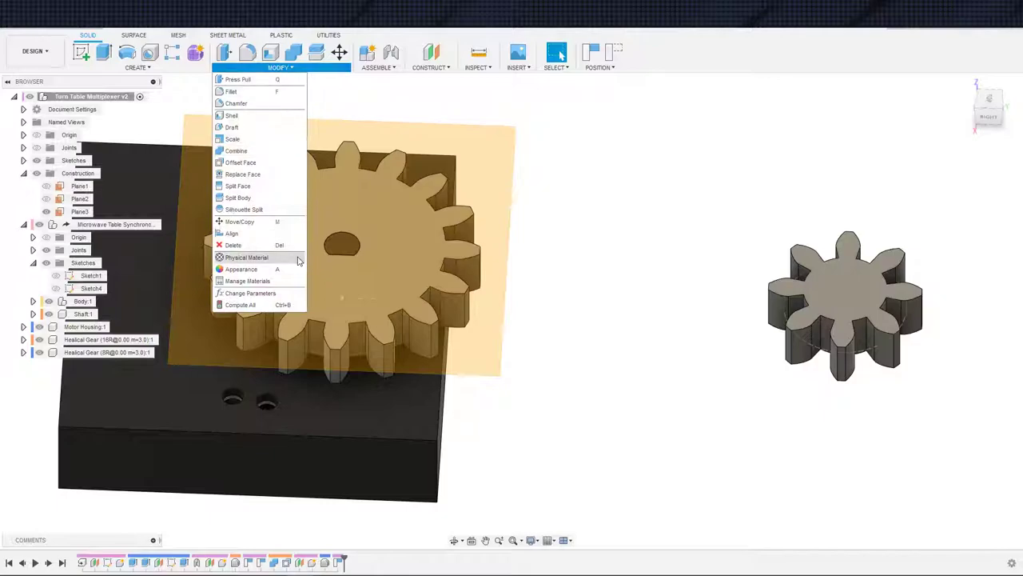
pyautogui.click(233, 233)
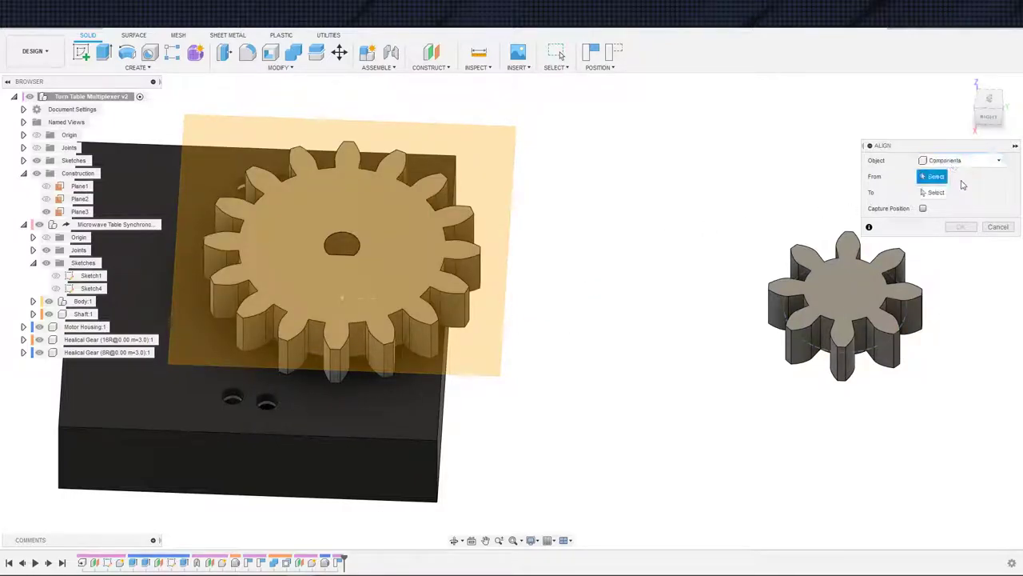
pyautogui.click(998, 228)
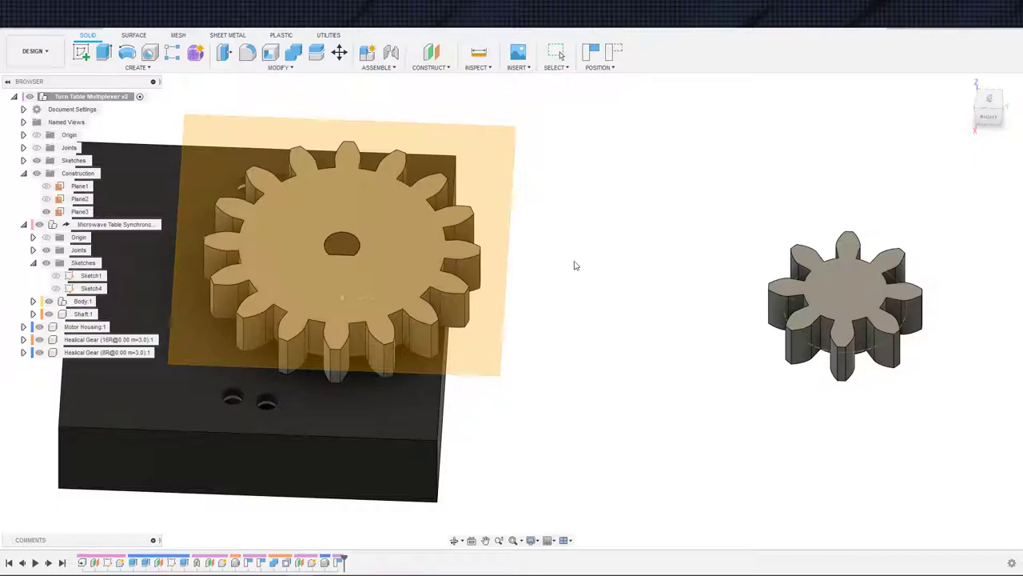
# Undo the move and the creation of the 8-tooth gear
pyautogui.keyDown('shift'); pyautogui.moveTo(559, 328); pyautogui.dragTo(550, 362, button='middle'); pyautogui.keyUp('shift')
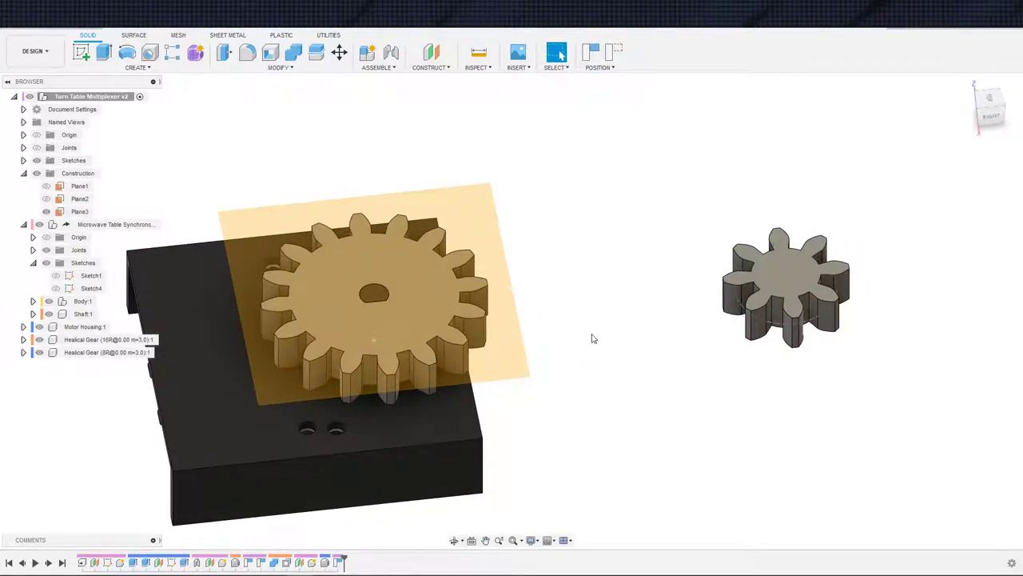
pyautogui.hotkey('ctrl', 'z')
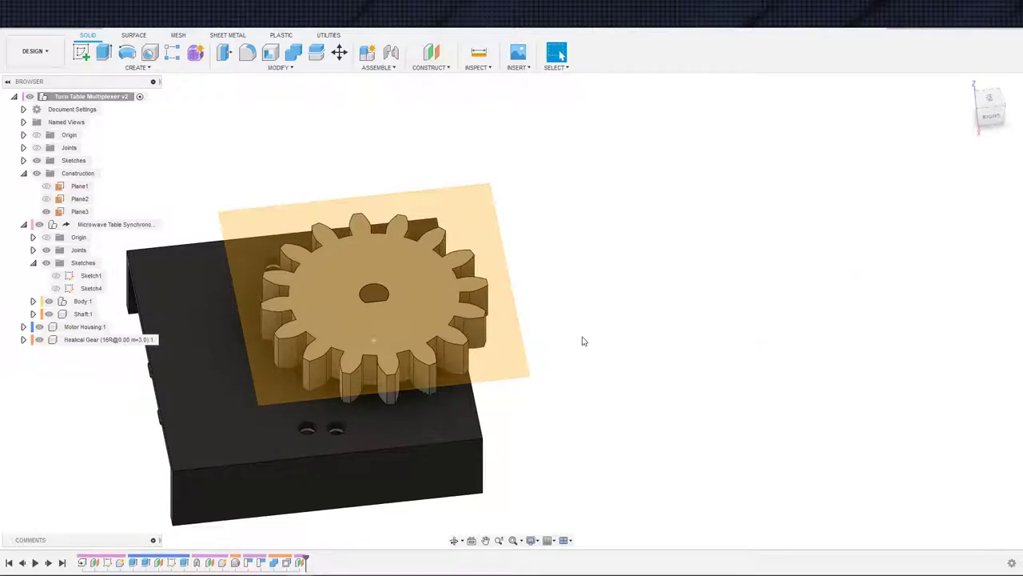
pyautogui.scroll(-3, 322, 396)
pyautogui.moveTo(636, 374); pyautogui.dragTo(669, 439, button='middle')
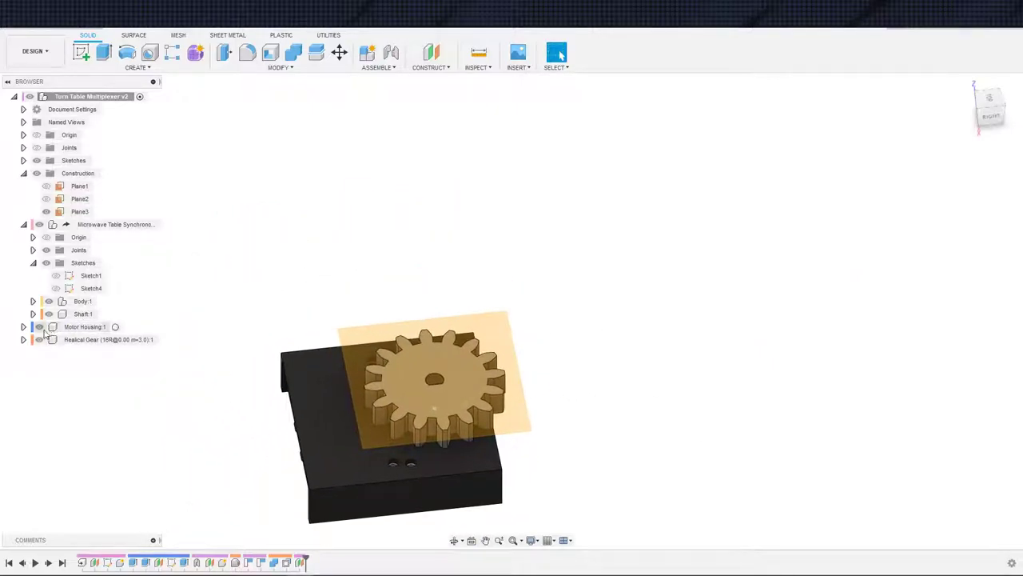
# Hide the motor housing, the microwave synchronous motor and the construction plane on the 16-tooth gear's top face
pyautogui.click(100, 326)
pyautogui.click(233, 258)
pyautogui.click(120, 225)
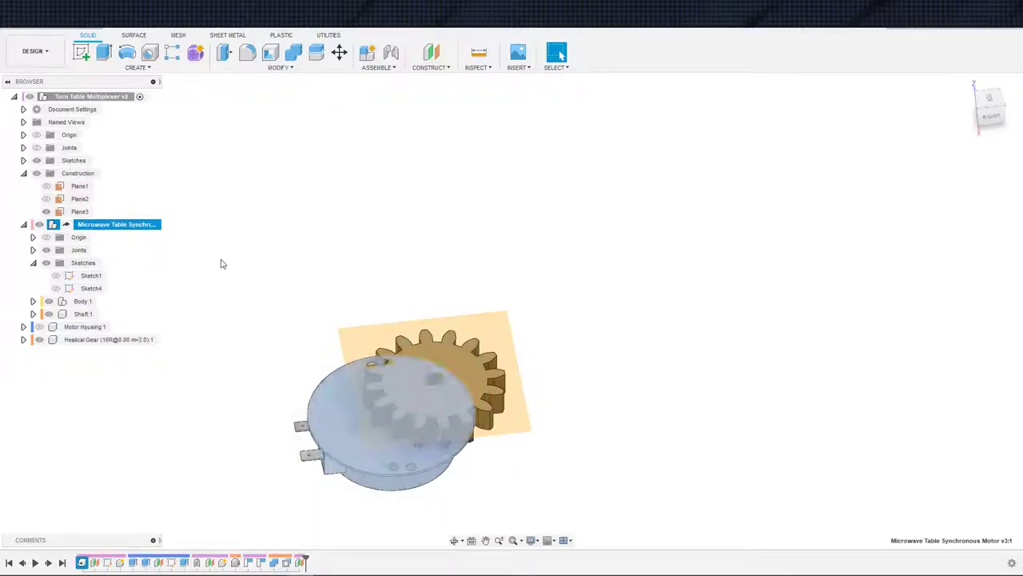
pyautogui.press('v')
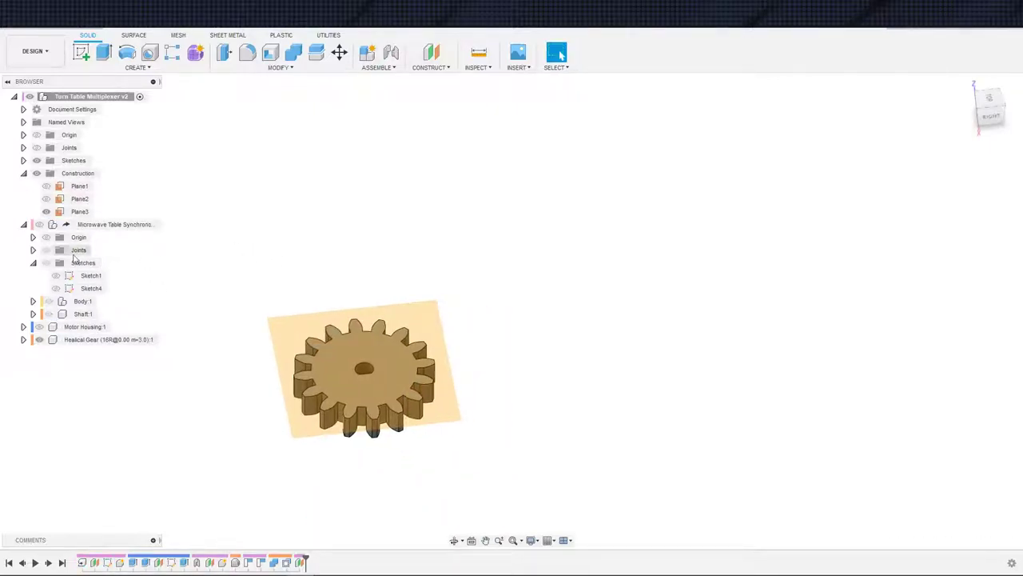
pyautogui.click(23, 223)
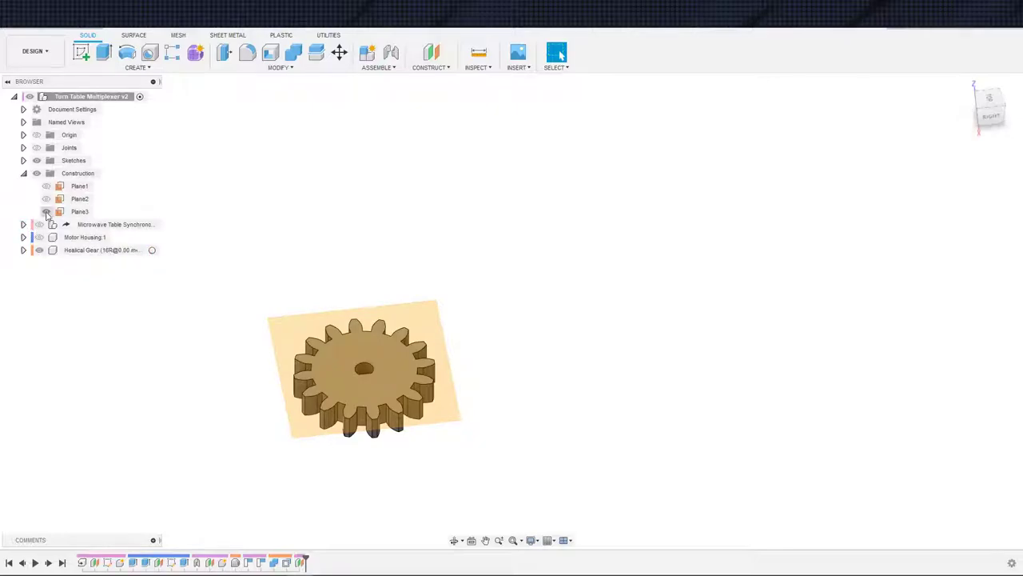
pyautogui.click(73, 211)
pyautogui.press('v')
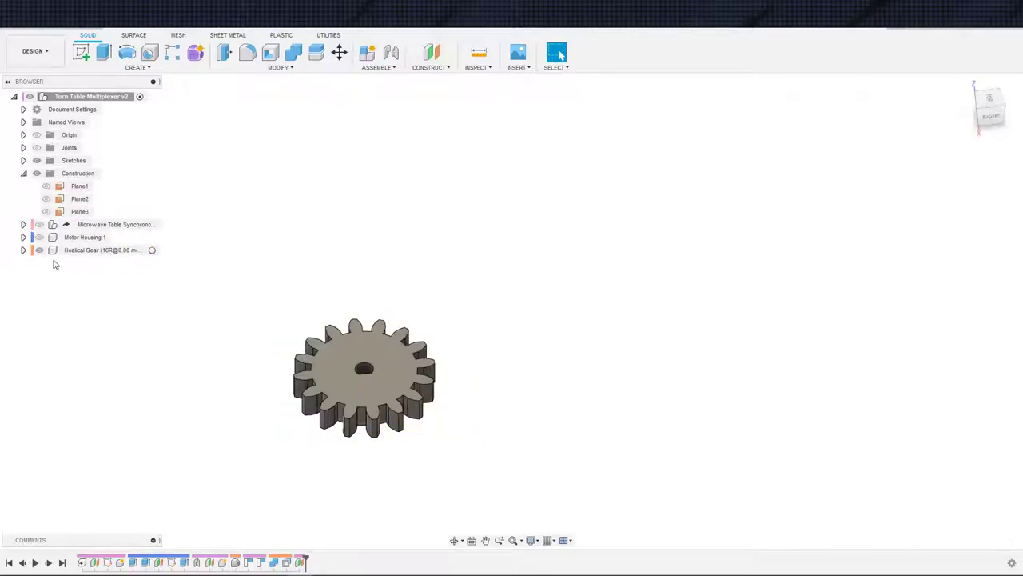
# Undo the changes back past the creation of the gear's construction plane and redo them
pyautogui.click(39, 250)
pyautogui.click(39, 251)
pyautogui.hotkey('ctrl', 'z')
pyautogui.hotkey('ctrl', 'z')
pyautogui.hotkey('ctrl', 'z')
pyautogui.hotkey('ctrl', 'z')
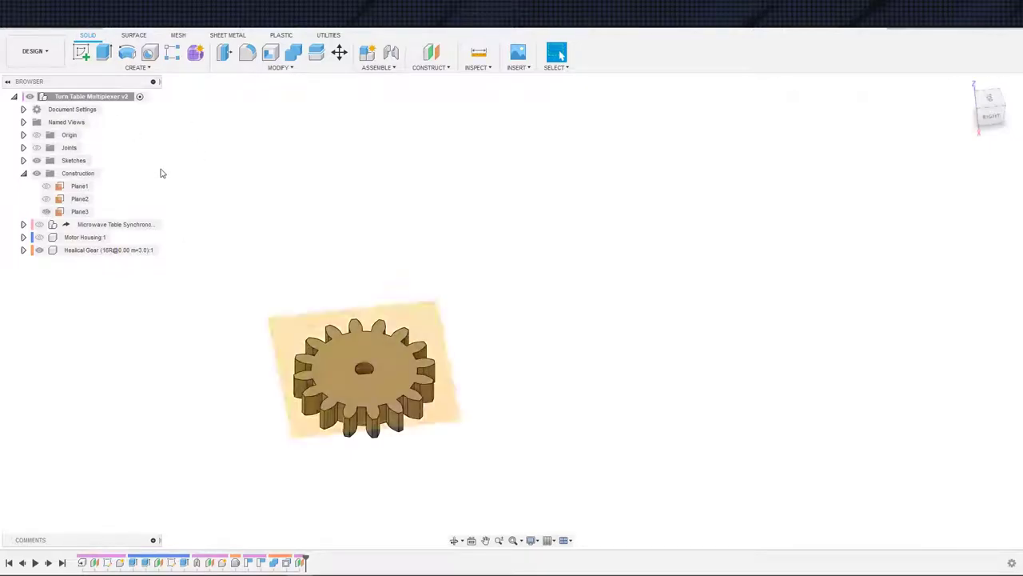
pyautogui.click(69, 32)
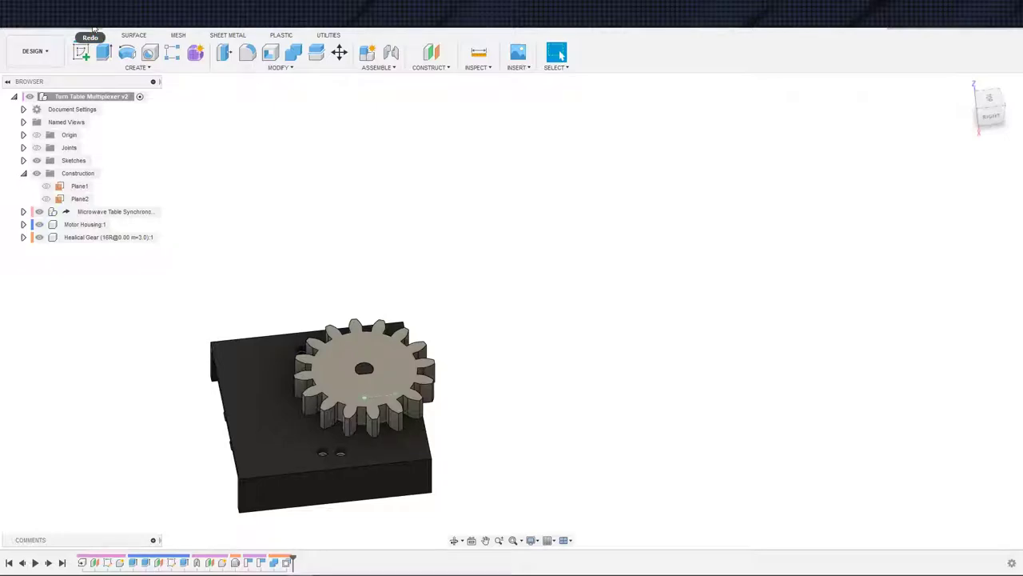
pyautogui.click(92, 29)
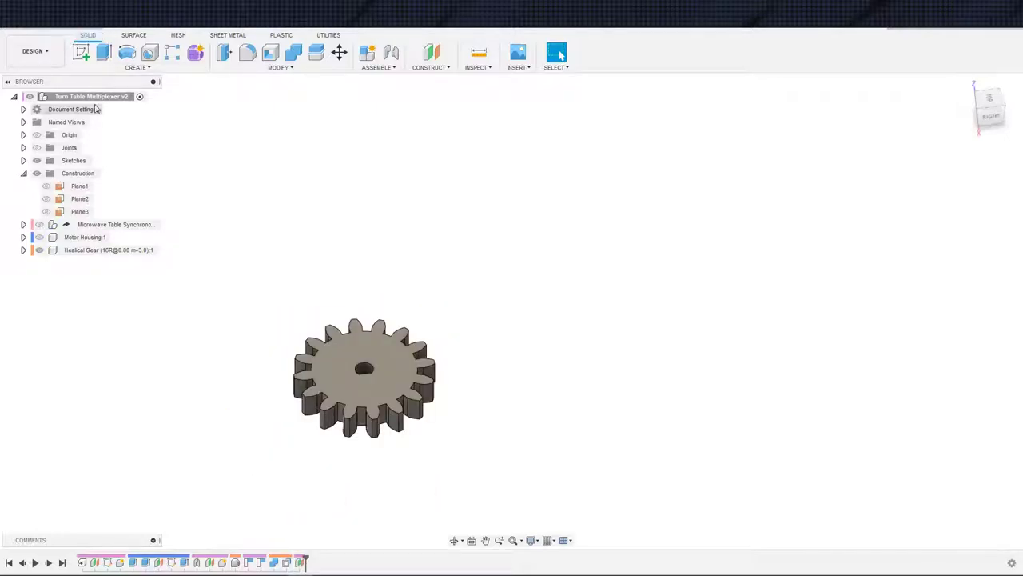
# Hide the 16-tooth gear and generate an 8-tooth external gear with 3 mm module, 0° helix angle and 10 mm width using Helical Gear+
pyautogui.click(108, 250)
pyautogui.press('v')
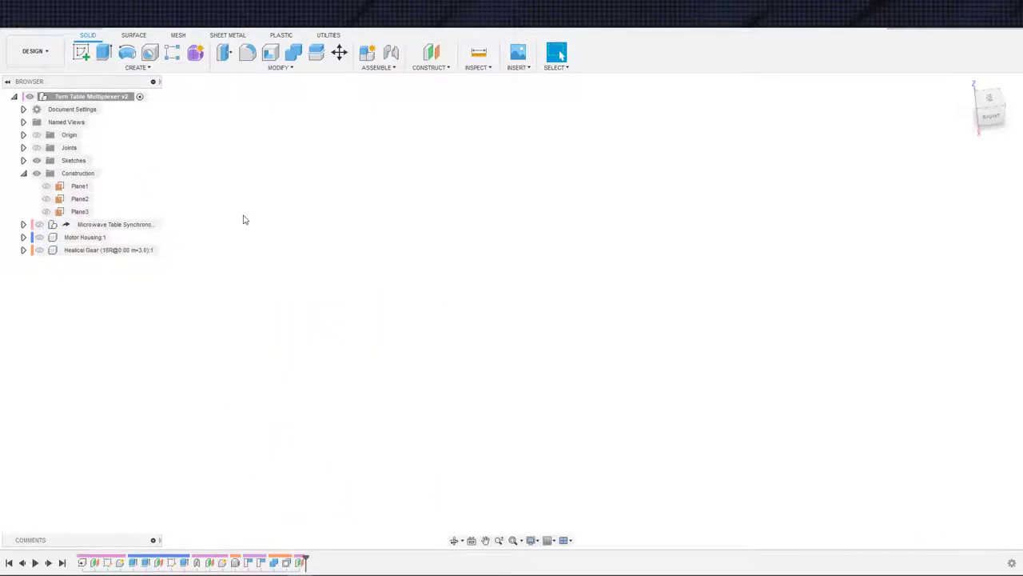
pyautogui.click(136, 68)
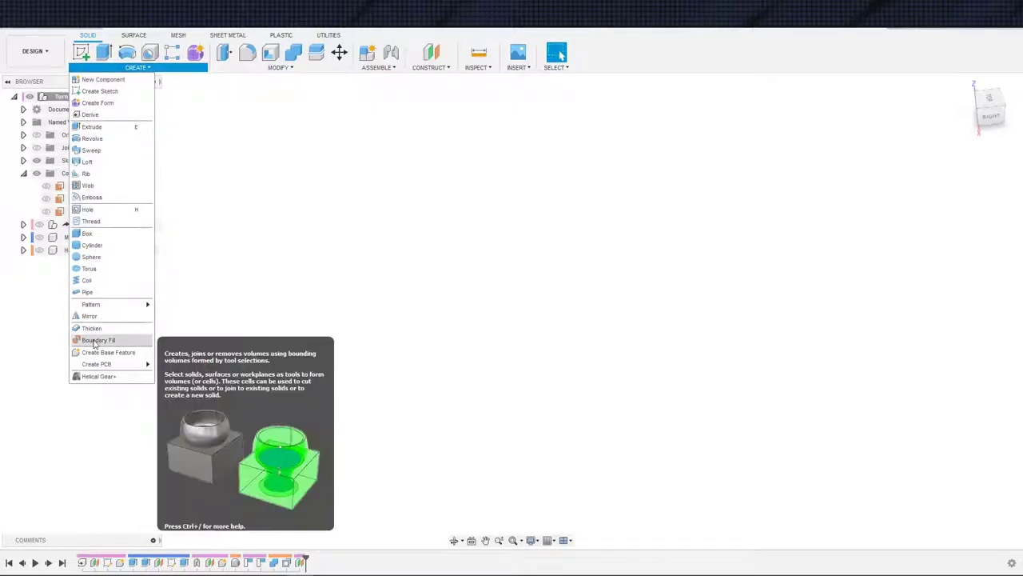
pyautogui.click(98, 375)
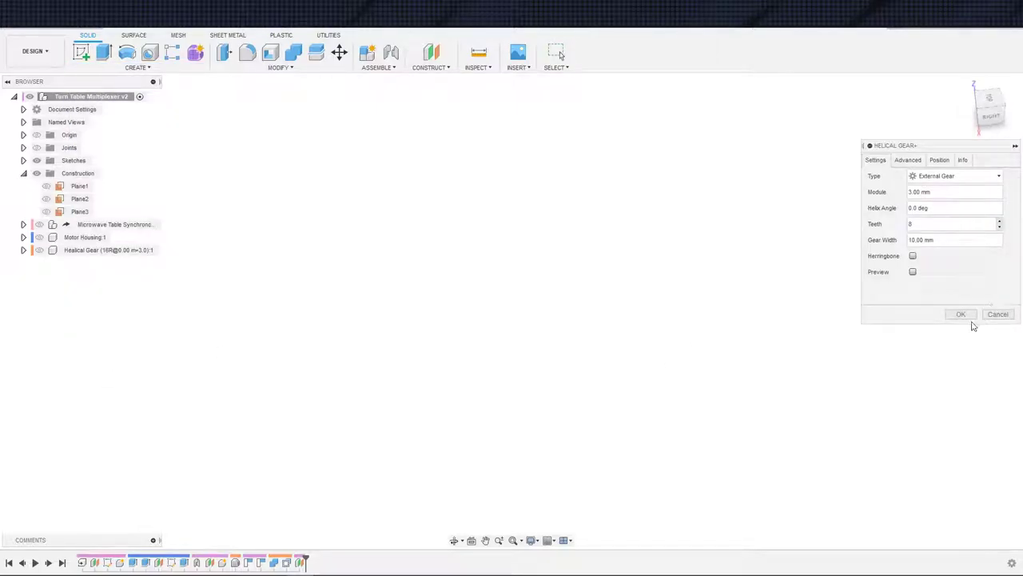
pyautogui.click(967, 318)
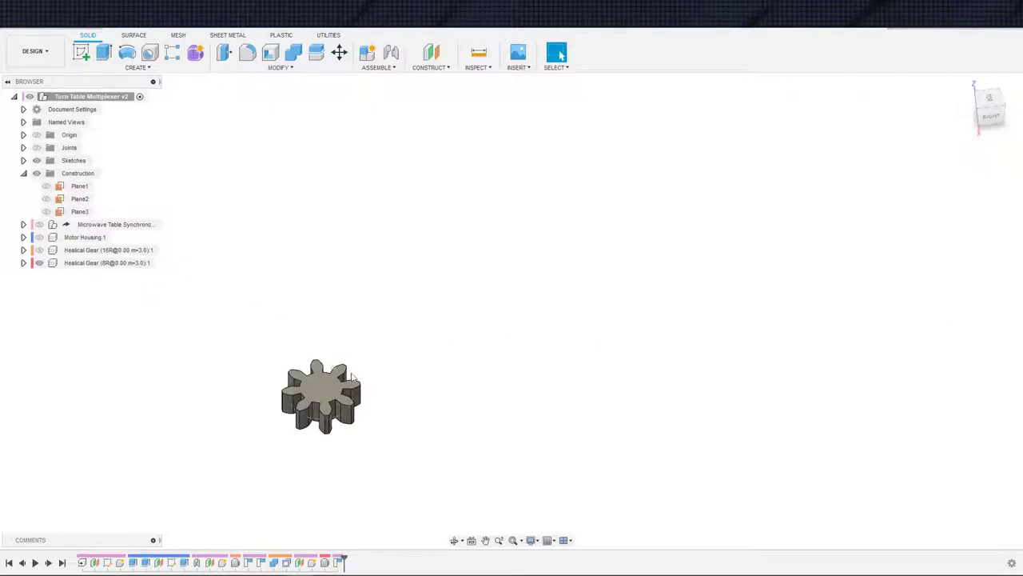
# Measure the pitch circle of the 8-tooth gear
pyautogui.click(478, 52)
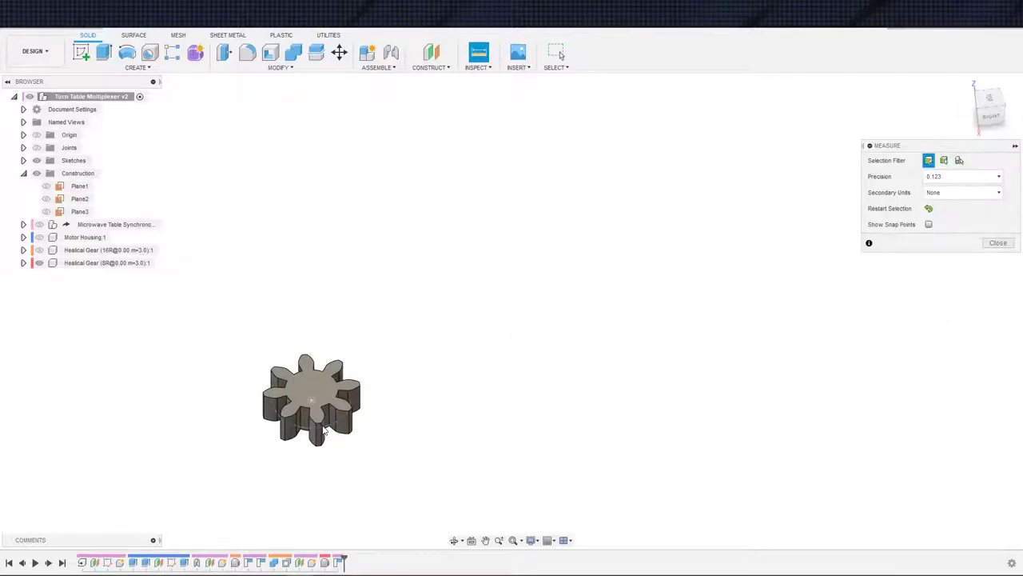
pyautogui.click(325, 432)
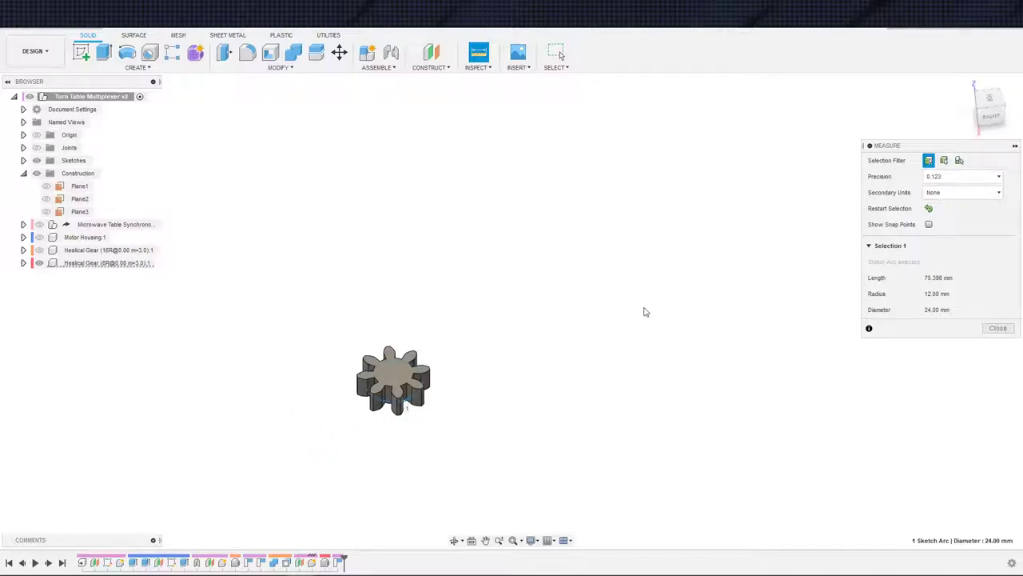
pyautogui.press('Escape')
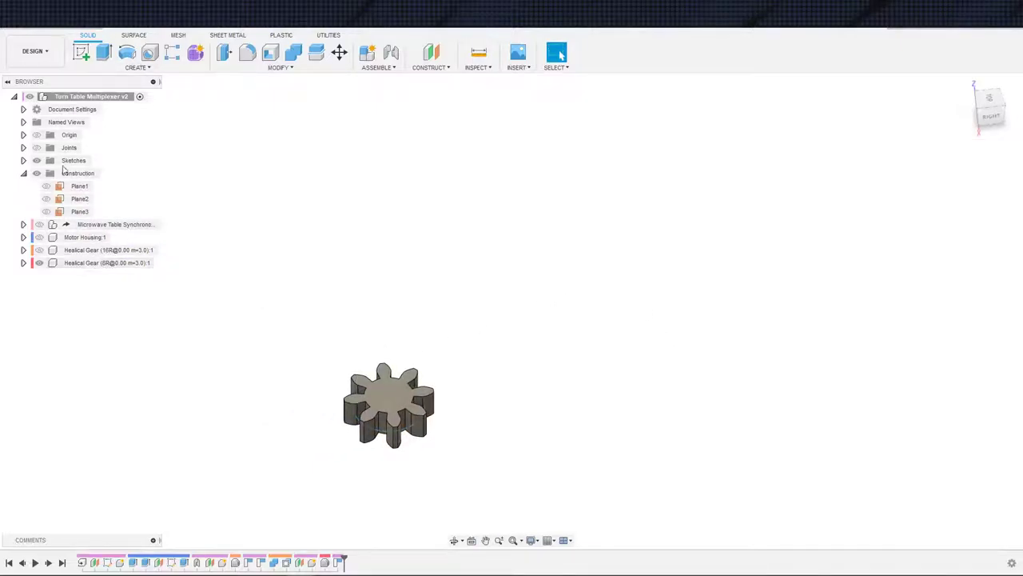
# Create and activate a new internal standard component named Multiplexer Shaft under the top-level assembly
pyautogui.rightClick(87, 97)
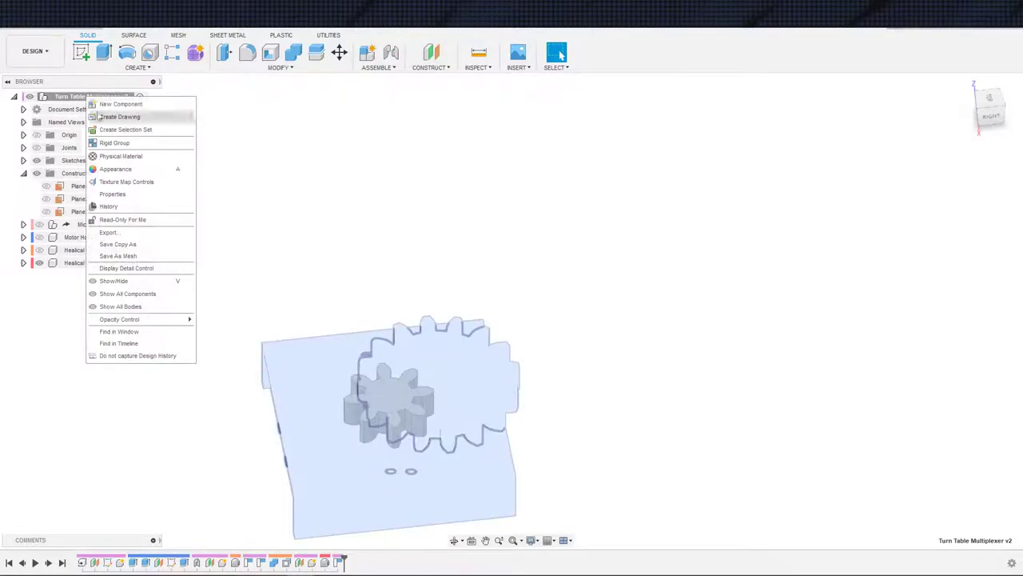
pyautogui.click(122, 104)
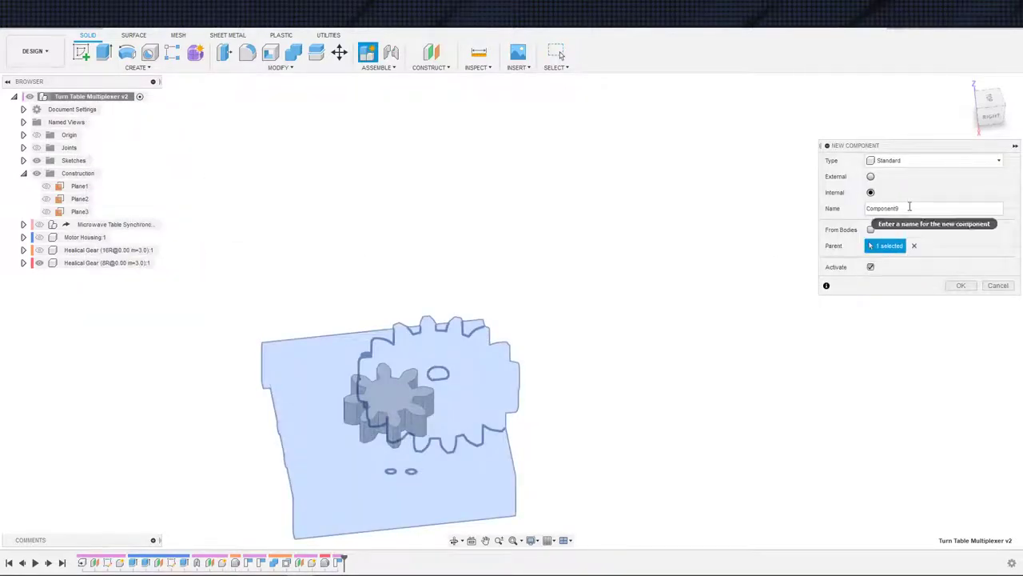
pyautogui.doubleClick(910, 208)
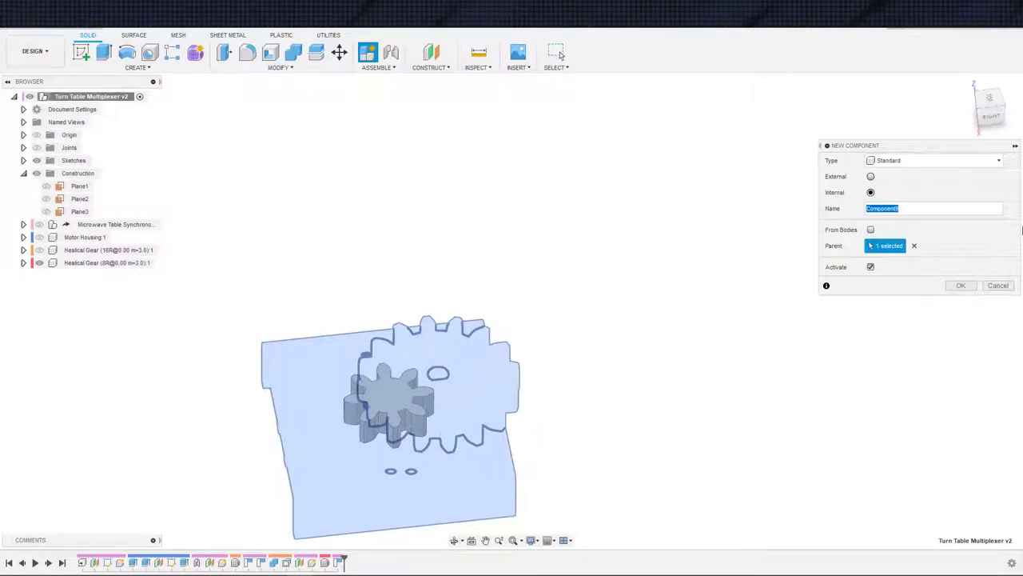
pyautogui.write('Multiplexer Shaft')
pyautogui.press('Return')
pyautogui.press('s')
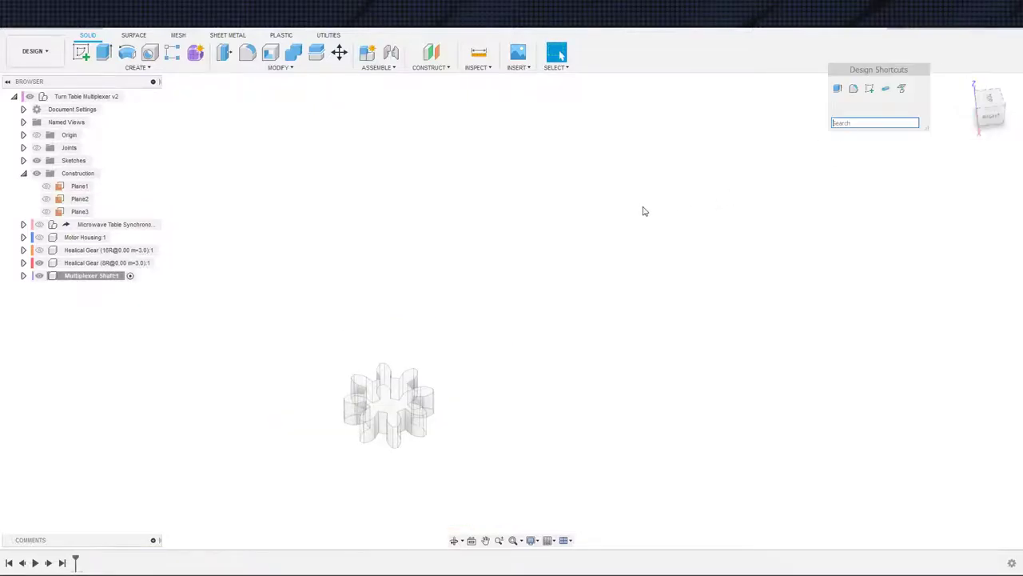
pyautogui.press('Escape')
pyautogui.press('s')
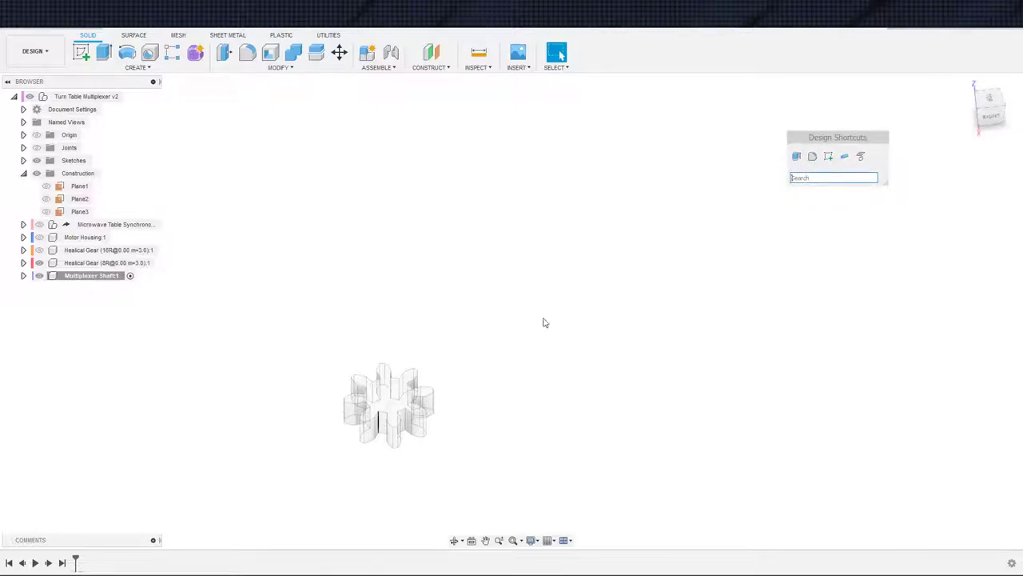
pyautogui.click(829, 160)
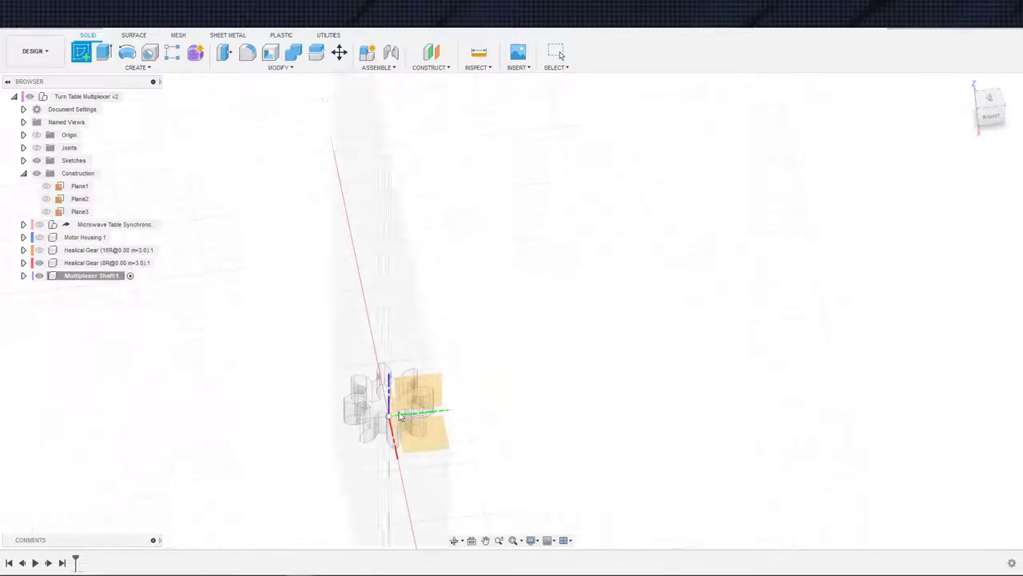
pyautogui.press('Escape')
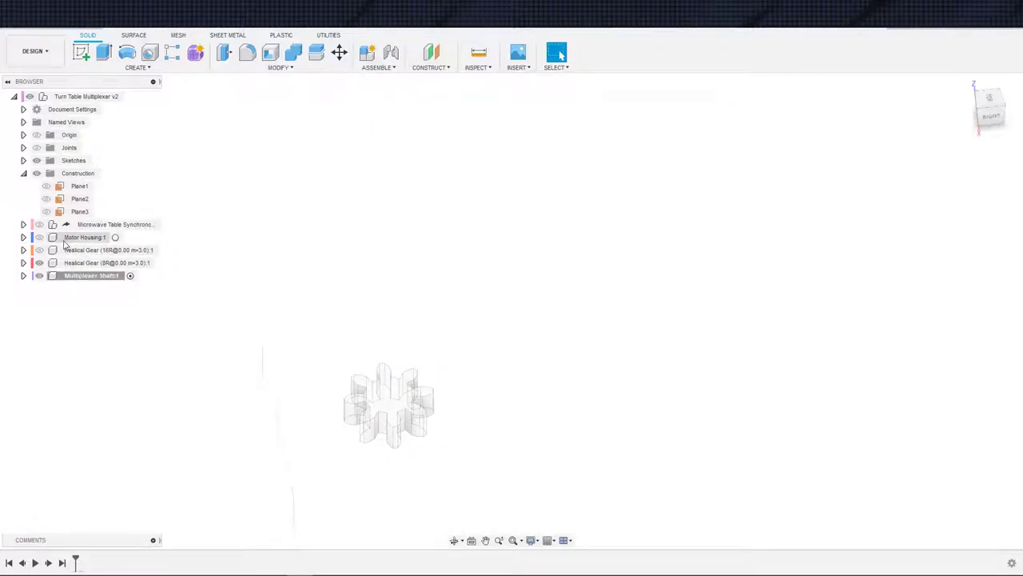
# Show the Motor Housing and create an offset plane at 0 mm on its large flat face
pyautogui.click(40, 237)
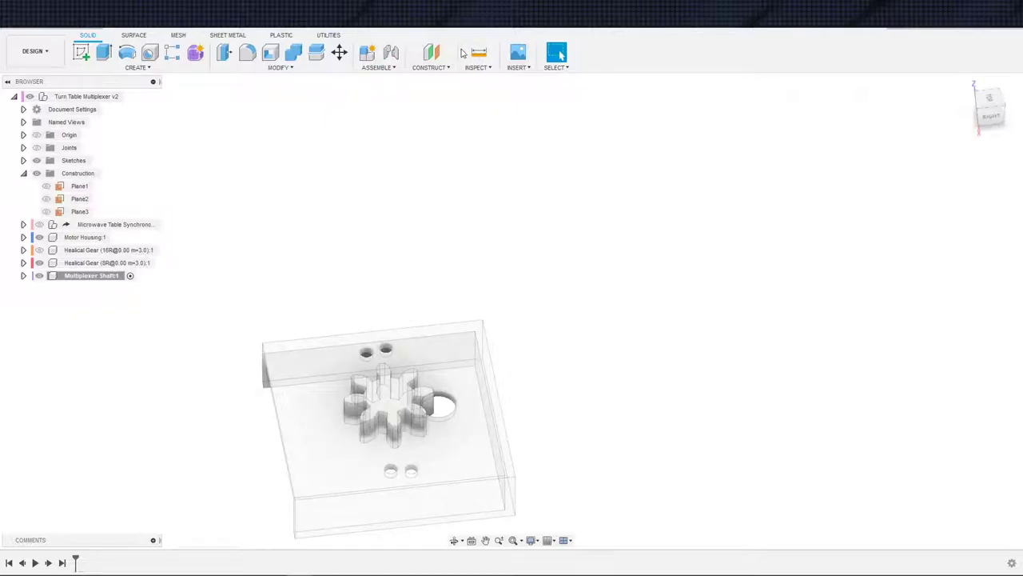
pyautogui.click(432, 52)
pyautogui.click(482, 458)
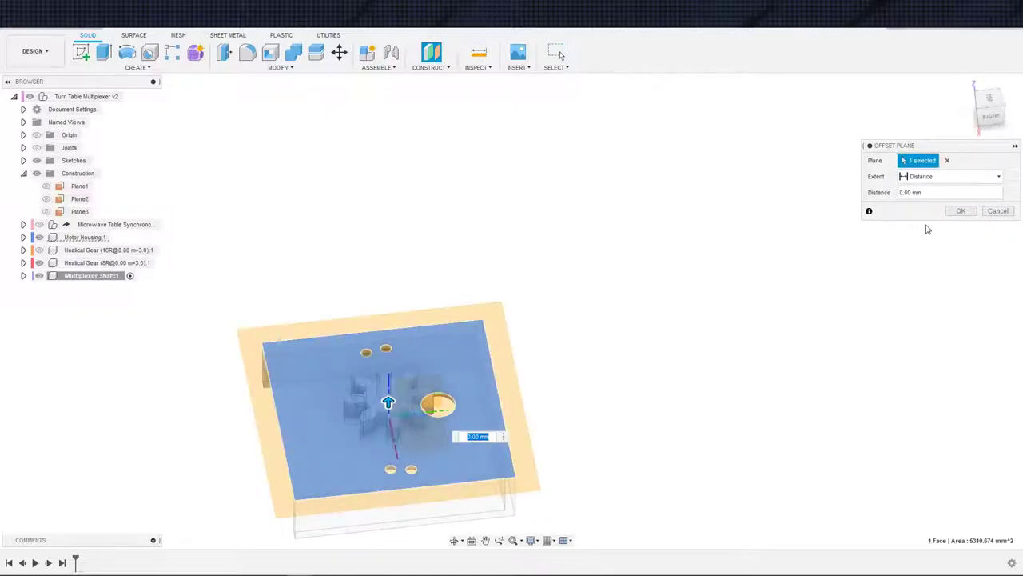
pyautogui.click(961, 210)
# Start a sketch on the new construction plane over the Motor Housing's large face
pyautogui.press('s')
pyautogui.click(734, 367)
pyautogui.click(494, 462)
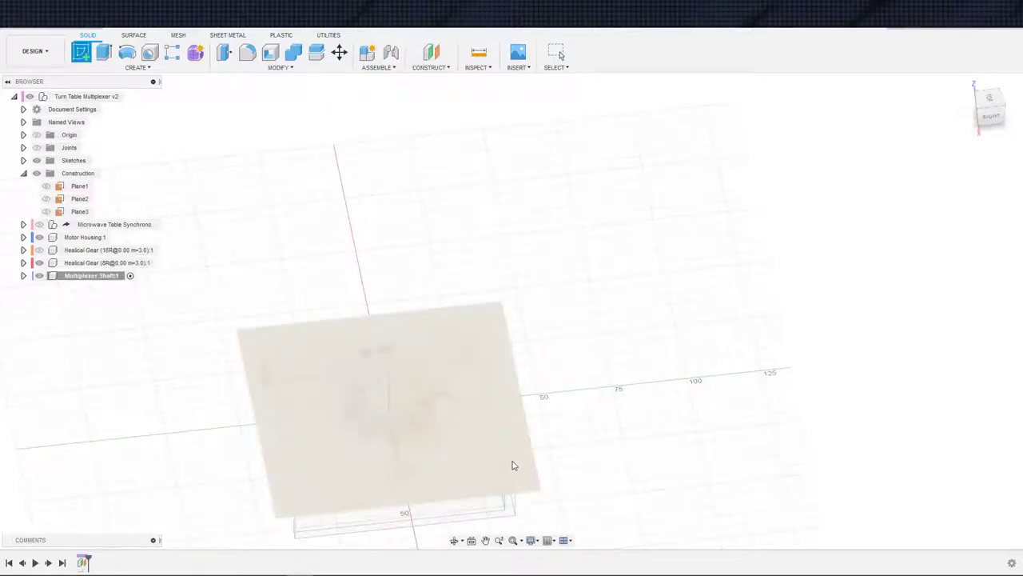
pyautogui.click(514, 465)
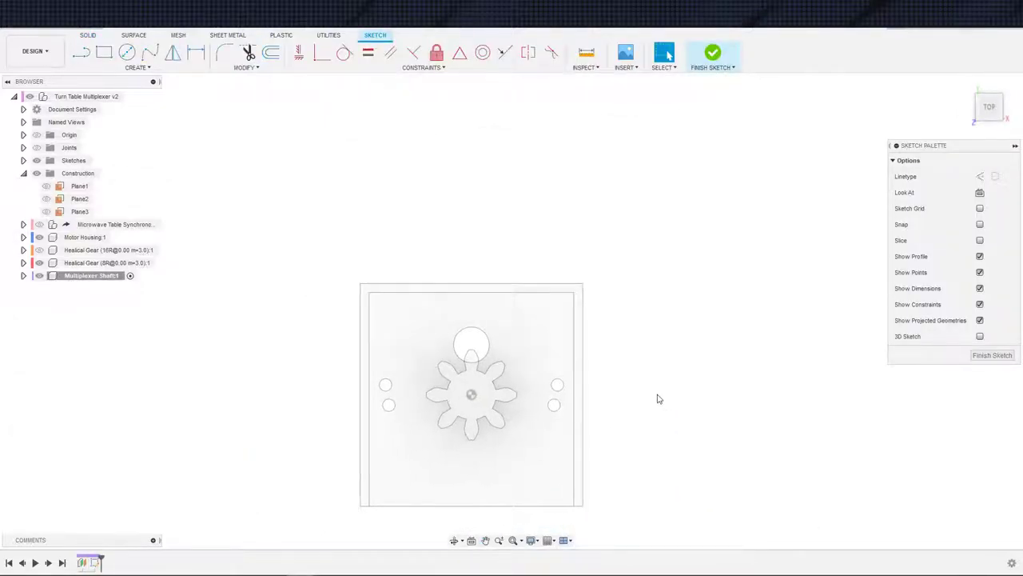
# Start projecting geometry into the sketch, showing the 16-tooth gear and hiding the 8-tooth gear
pyautogui.moveTo(694, 349)
pyautogui.keyDown('shift'); pyautogui.mouseDown(button='middle')
pyautogui.moveTo(674, 347)
pyautogui.moveTo(680, 316)
pyautogui.moveTo(712, 310)
pyautogui.mouseUp(button='middle'); pyautogui.keyUp('shift')
pyautogui.click(997, 102)
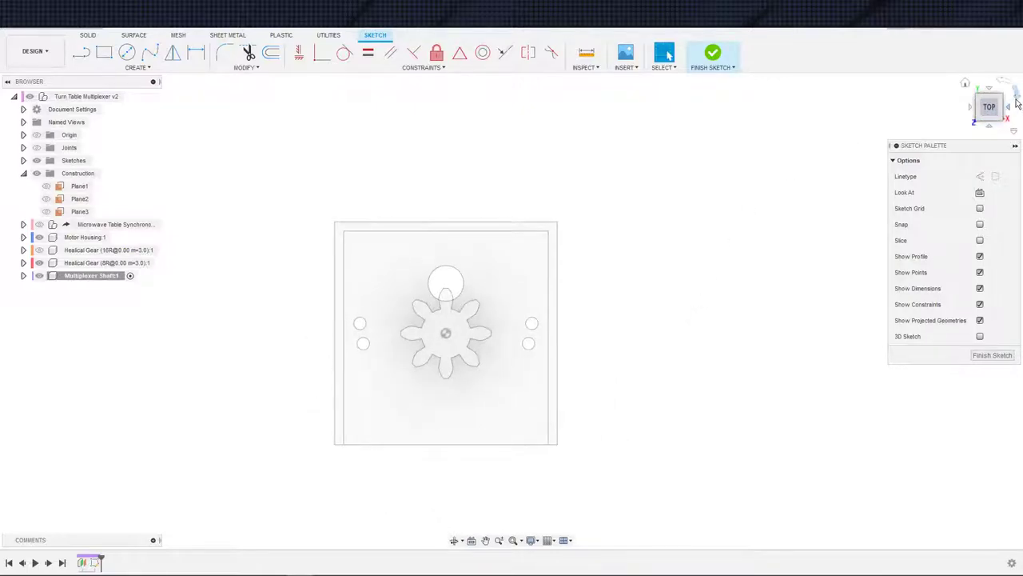
pyautogui.click(1018, 97)
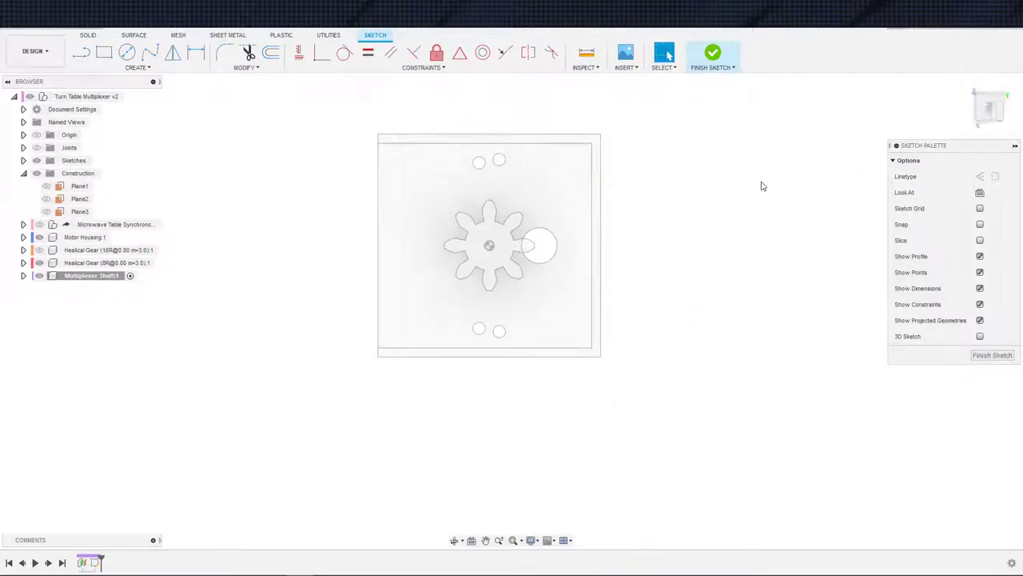
pyautogui.scroll(2, 727, 247)
pyautogui.moveTo(614, 251); pyautogui.dragTo(584, 280, button='middle')
pyautogui.scroll(-1, 604, 268)
pyautogui.press('s')
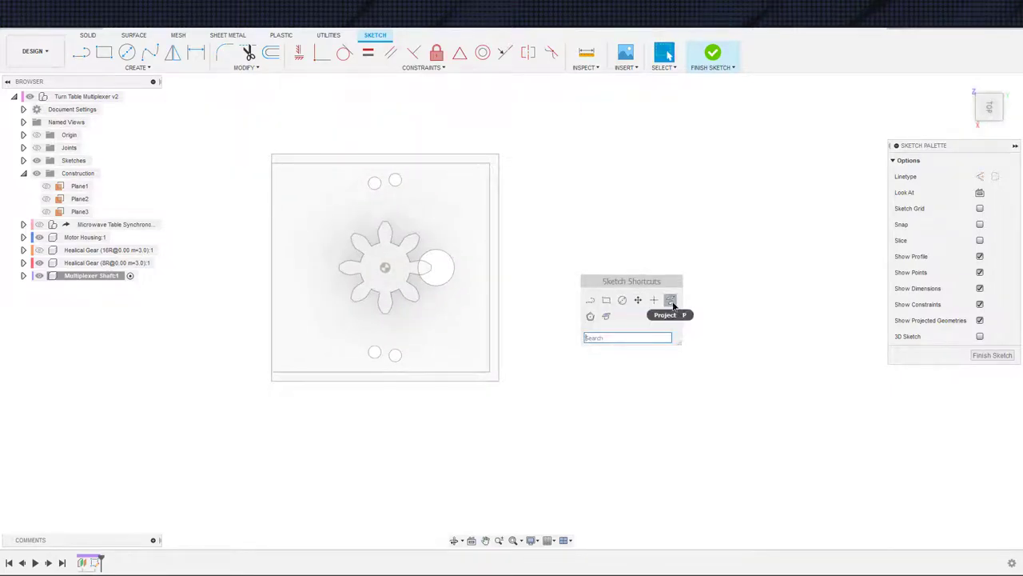
pyautogui.click(670, 301)
pyautogui.moveTo(535, 316); pyautogui.dragTo(486, 379, button='middle')
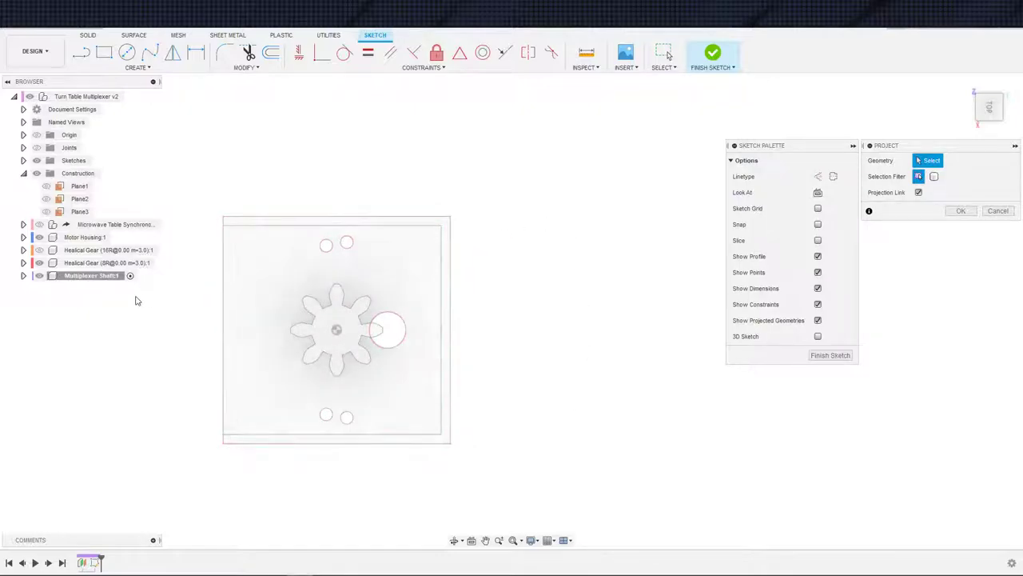
pyautogui.click(39, 251)
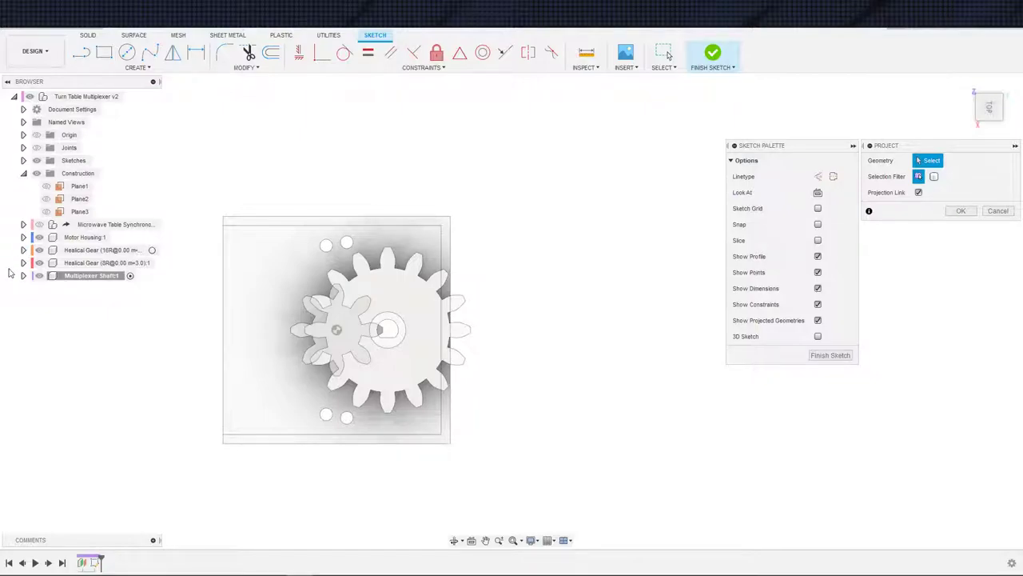
pyautogui.click(39, 263)
# Project the 16-tooth gear's 48 mm pitch circle into the sketch and show the Multiplexer Shaft component
pyautogui.scroll(3, 414, 434)
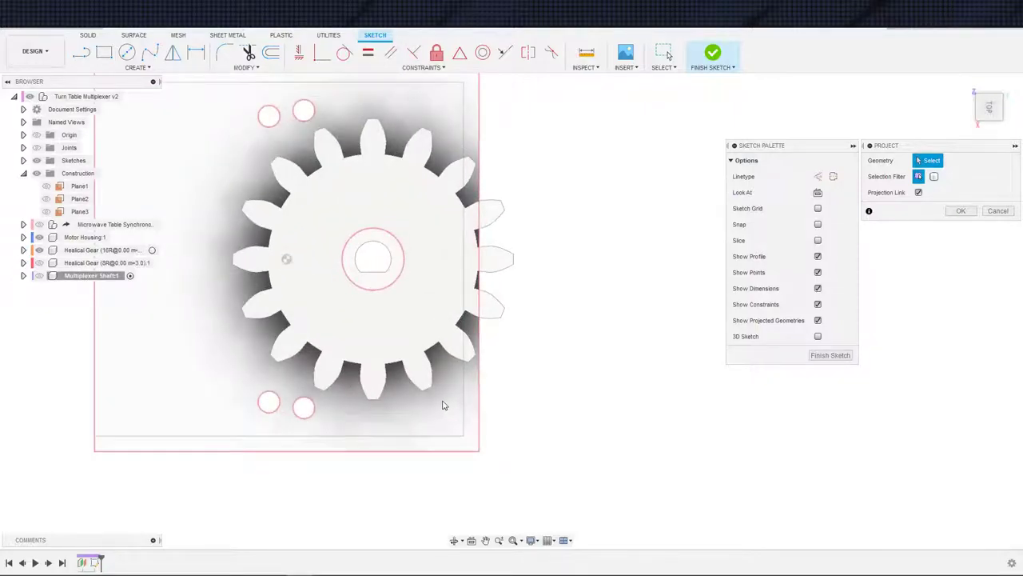
pyautogui.keyDown('shift'); pyautogui.moveTo(444, 404); pyautogui.dragTo(440, 276, button='middle'); pyautogui.keyUp('shift')
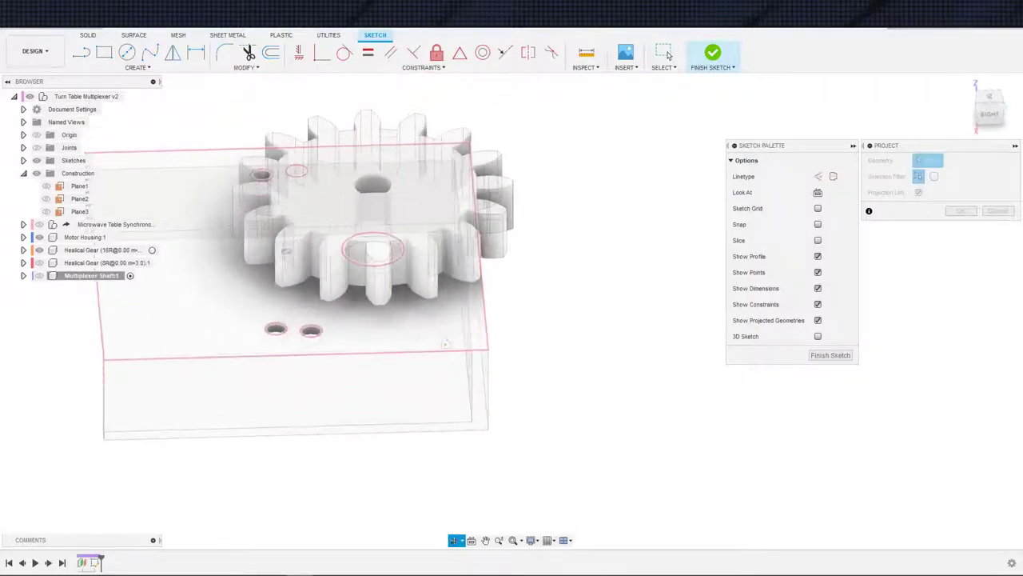
pyautogui.click(23, 250)
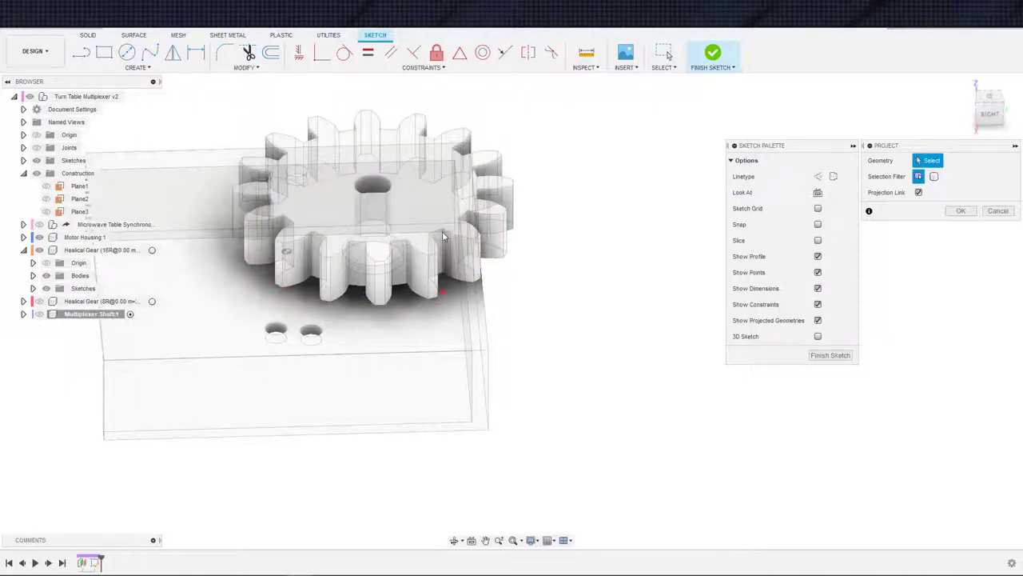
pyautogui.scroll(2, 463, 285)
pyautogui.scroll(-2, 538, 318)
pyautogui.keyDown('shift'); pyautogui.moveTo(538, 318); pyautogui.dragTo(644, 403, button='middle'); pyautogui.keyUp('shift')
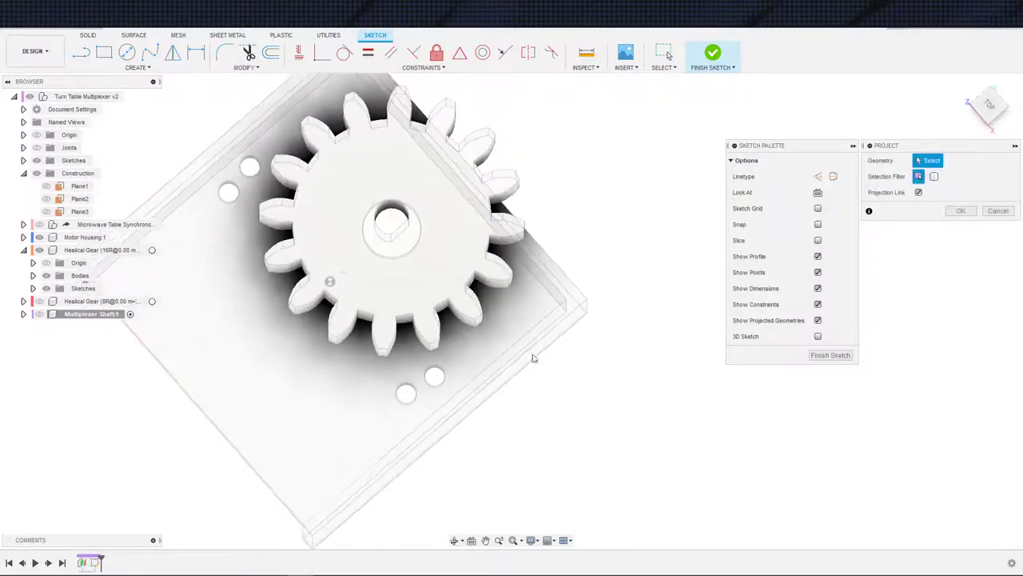
pyautogui.keyDown('shift'); pyautogui.moveTo(616, 302); pyautogui.dragTo(584, 287, button='middle'); pyautogui.keyUp('shift')
pyautogui.click(960, 211)
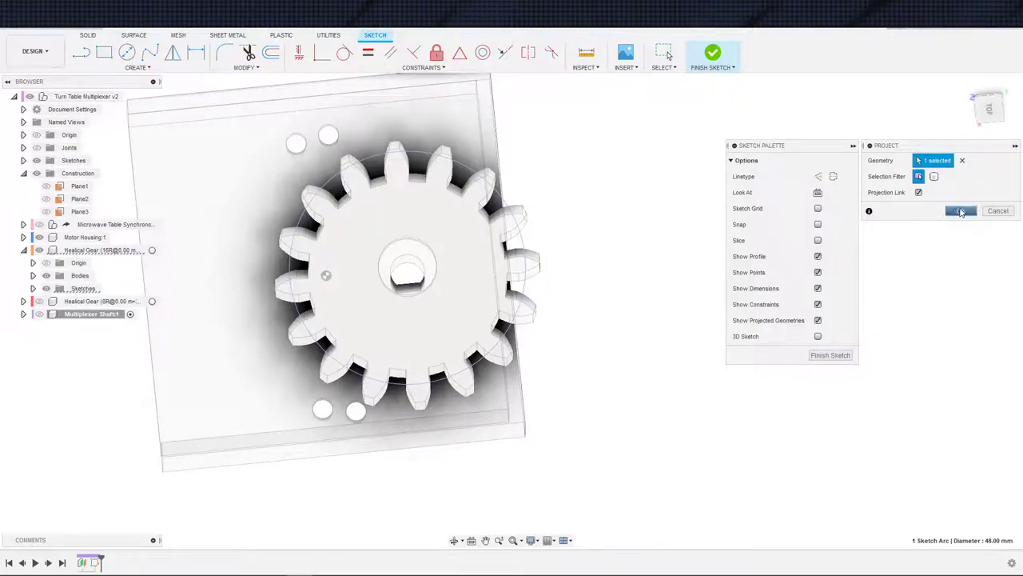
pyautogui.click(958, 211)
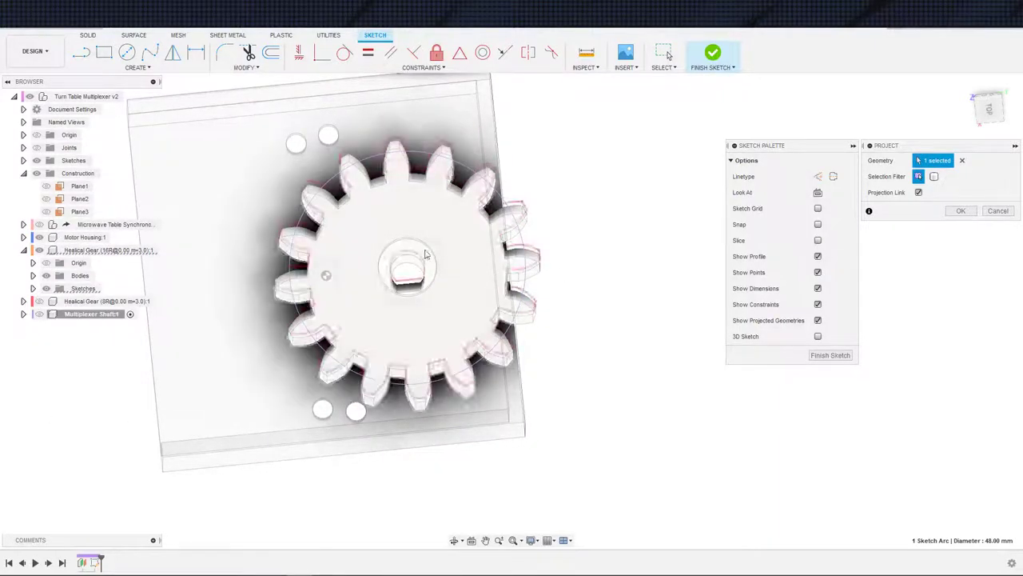
pyautogui.click(960, 211)
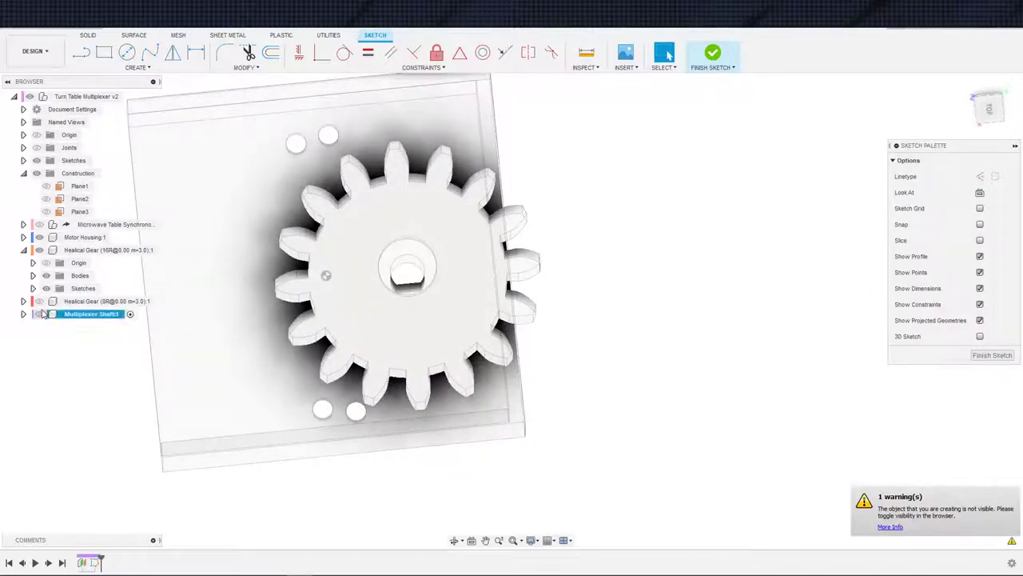
pyautogui.moveTo(546, 311)
pyautogui.keyDown('shift'); pyautogui.mouseDown(button='middle')
pyautogui.moveTo(585, 337)
pyautogui.moveTo(575, 331)
pyautogui.moveTo(585, 320)
pyautogui.mouseUp(button='middle'); pyautogui.keyUp('shift')
pyautogui.click(979, 193)
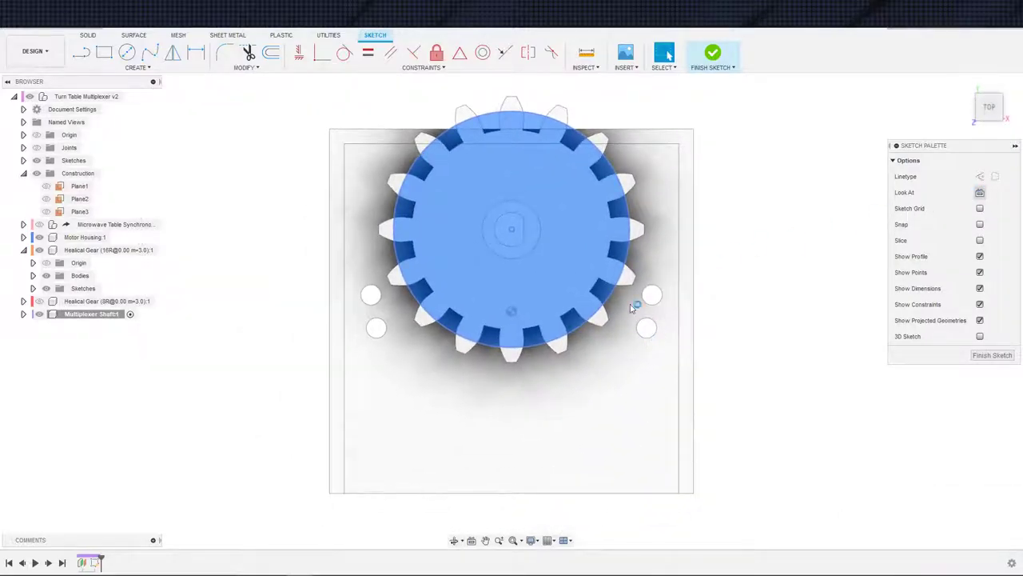
# Sketch a circle about 22.3 mm in diameter outside the housing, beside the 16-tooth gear
pyautogui.click(708, 315)
pyautogui.moveTo(708, 315); pyautogui.dragTo(708, 415, button='middle')
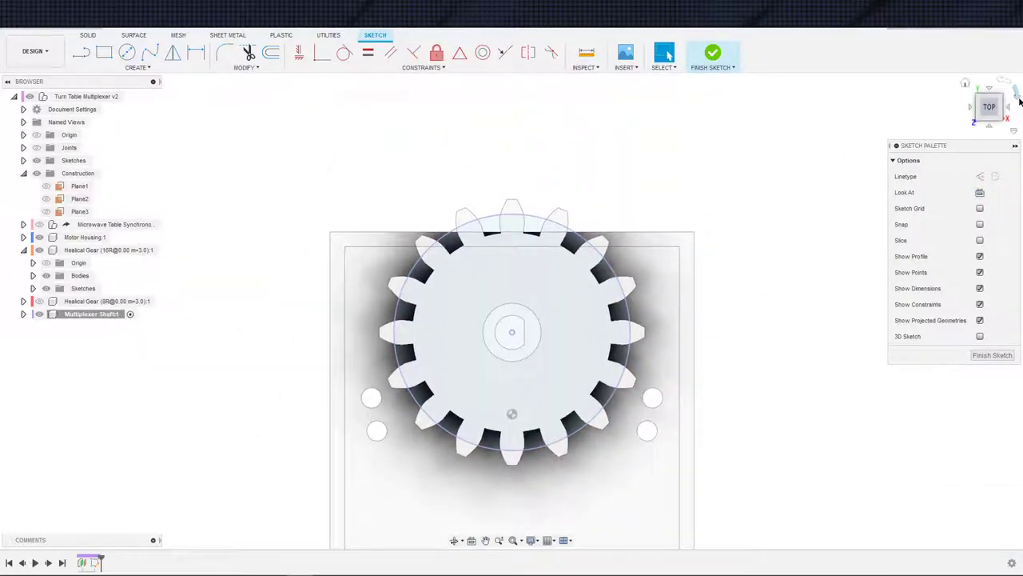
pyautogui.click(1019, 99)
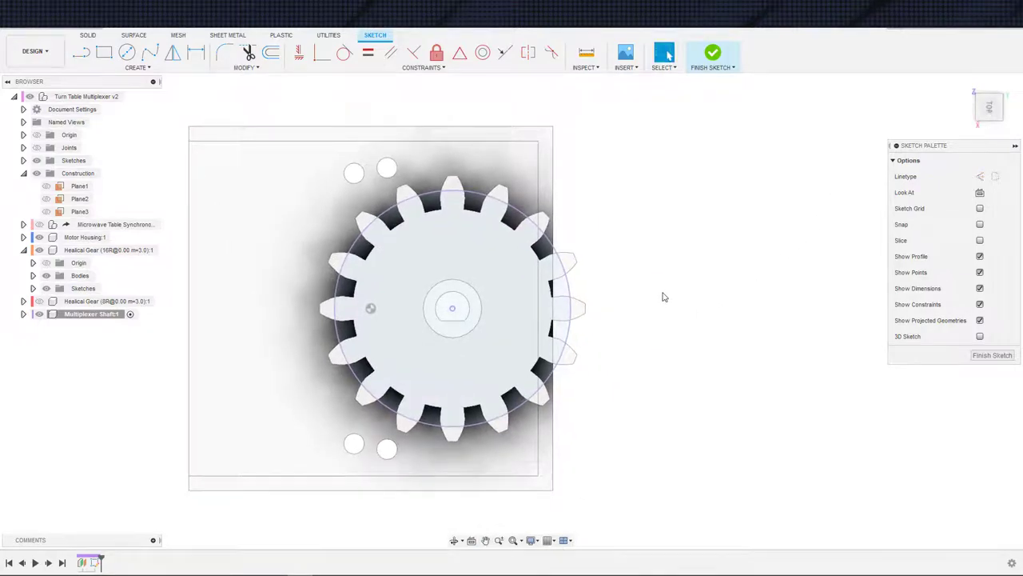
pyautogui.press('c')
pyautogui.click(544, 319)
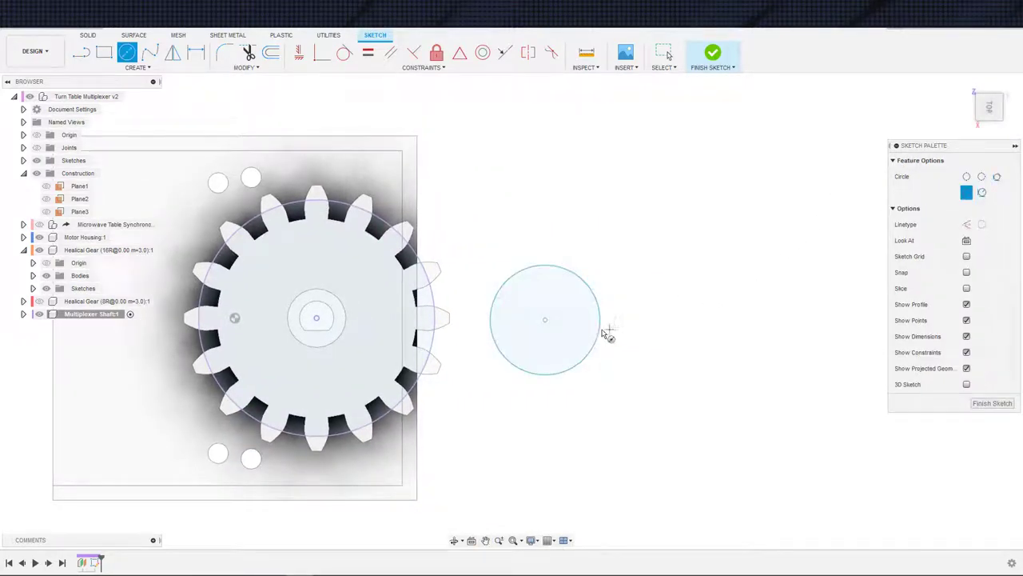
pyautogui.click(599, 332)
pyautogui.press('s')
pyautogui.click(544, 383)
pyautogui.press('Escape')
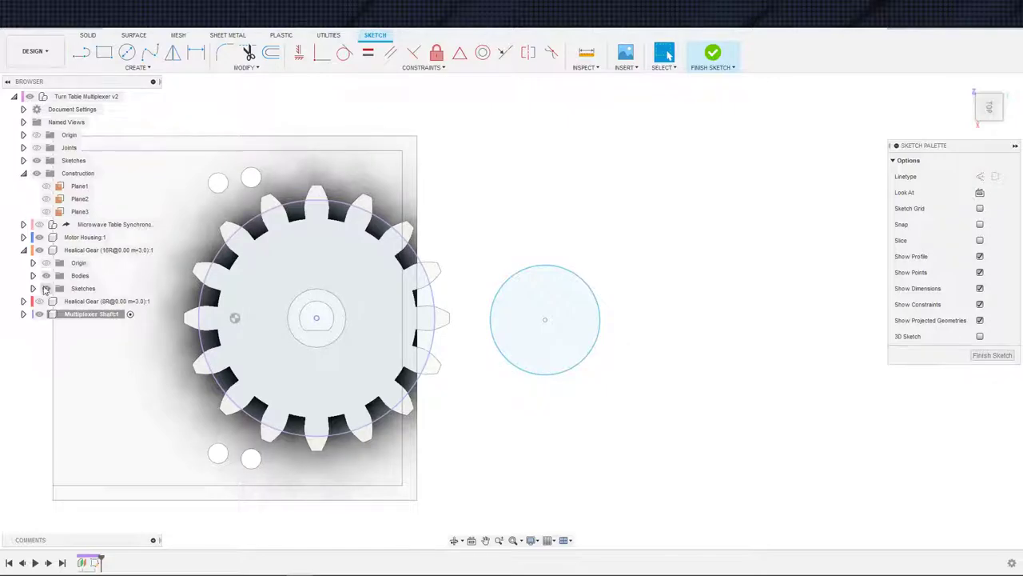
# Hide the 16-tooth gear and Motor Housing, and convert both sketch circles to construction geometry
pyautogui.click(41, 249)
pyautogui.click(41, 237)
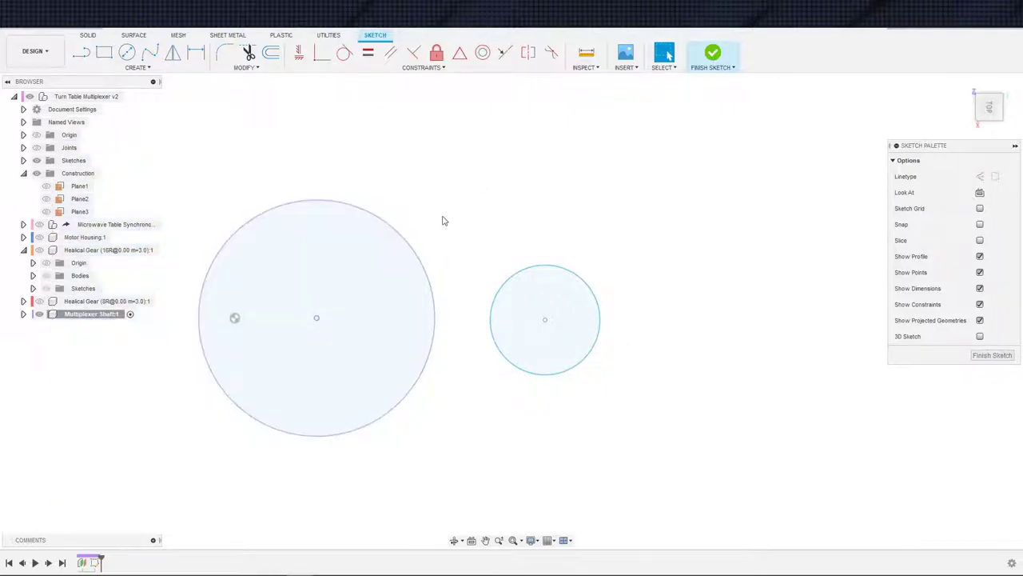
pyautogui.press('s')
pyautogui.click(427, 348)
pyautogui.click(424, 257)
pyautogui.click(434, 307)
pyautogui.press('x')
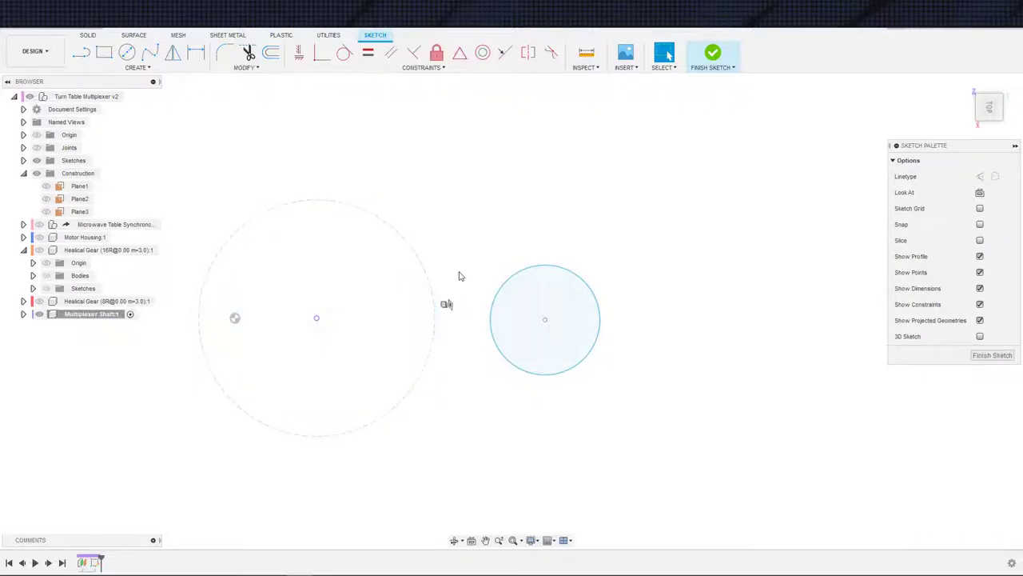
pyautogui.click(491, 322)
pyautogui.press('x')
# Dimension the smaller construction circle to a diameter of 24 mm
pyautogui.press('d')
pyautogui.click(528, 270)
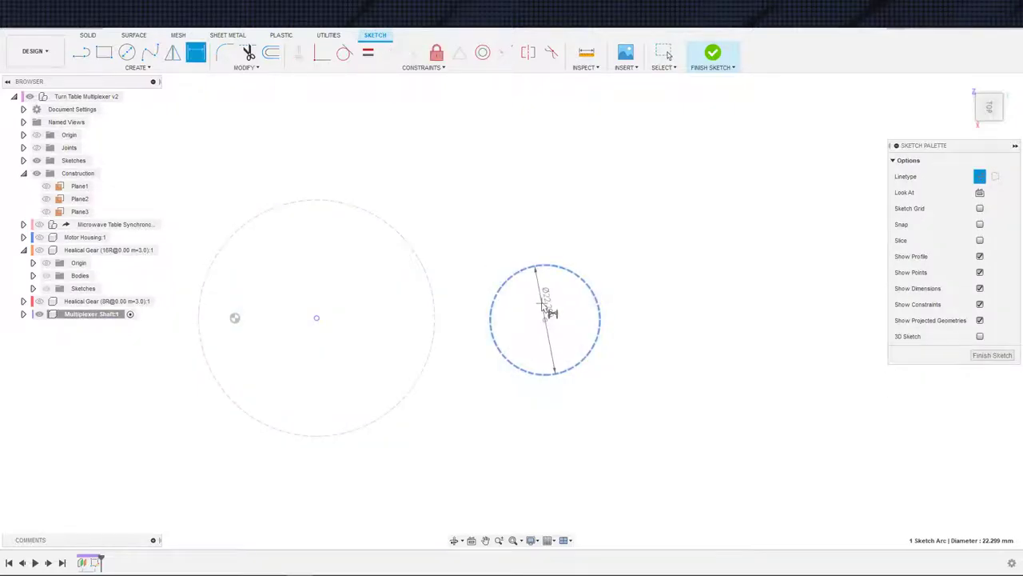
pyautogui.click(557, 301)
pyautogui.write('24')
pyautogui.press('Return')
pyautogui.press('Escape')
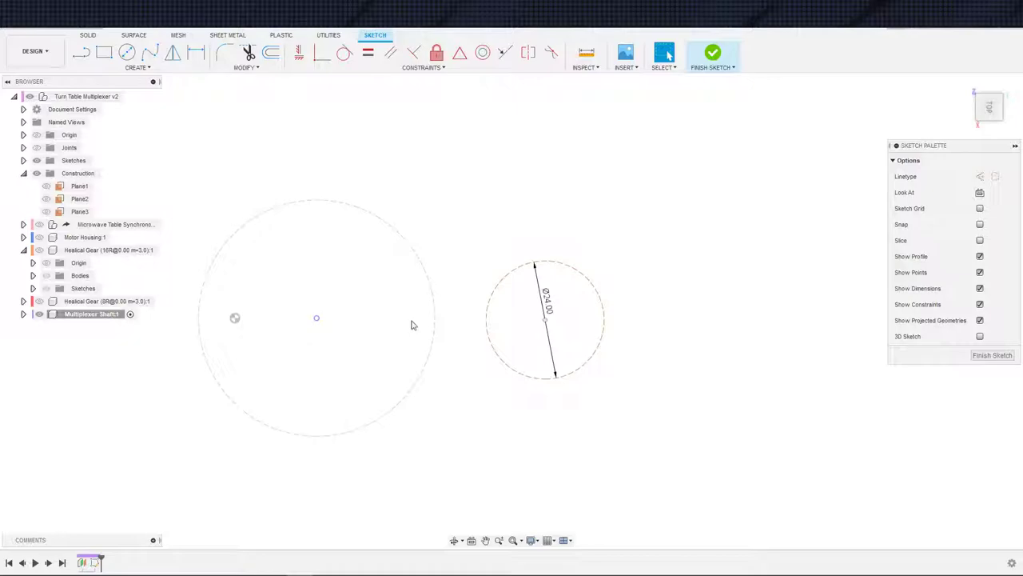
pyautogui.click(486, 322)
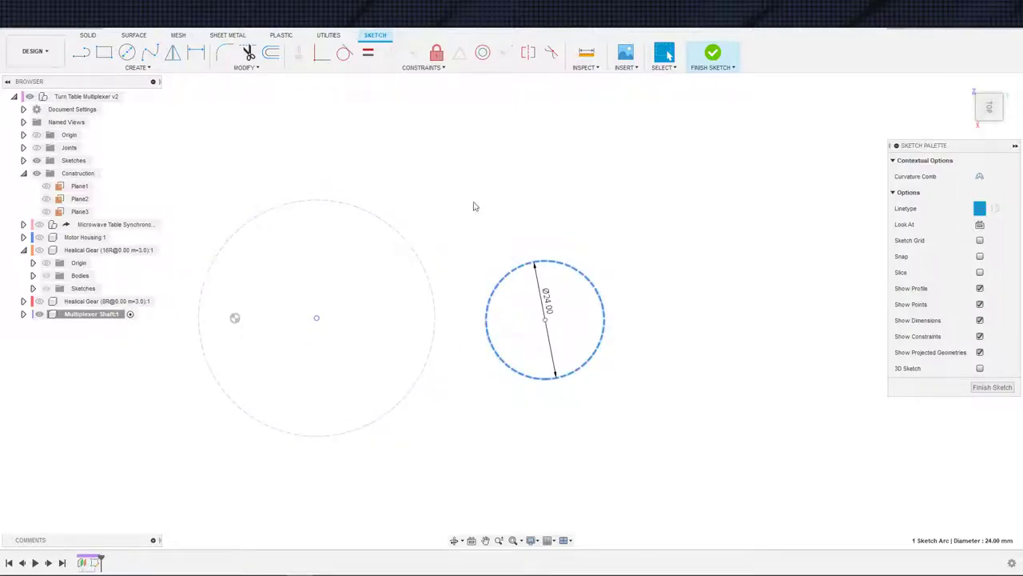
pyautogui.press('Escape')
# Draw a straight line from the projected pitch circle's centre toward the 24 mm circle, ending inside the large circle
pyautogui.press('s')
pyautogui.click(376, 336)
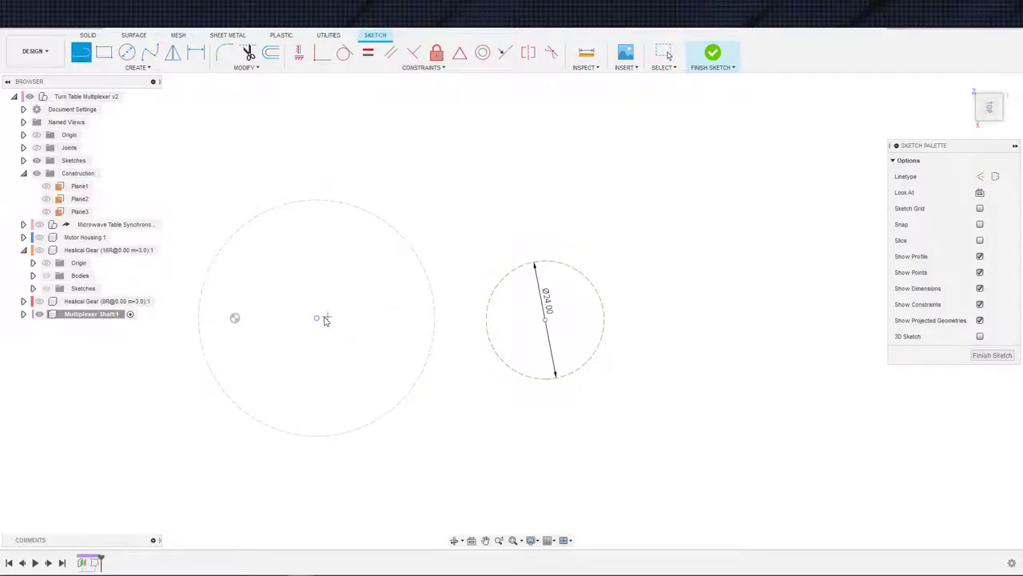
pyautogui.click(317, 319)
pyautogui.click(406, 319)
pyautogui.press('Escape')
pyautogui.press('m')
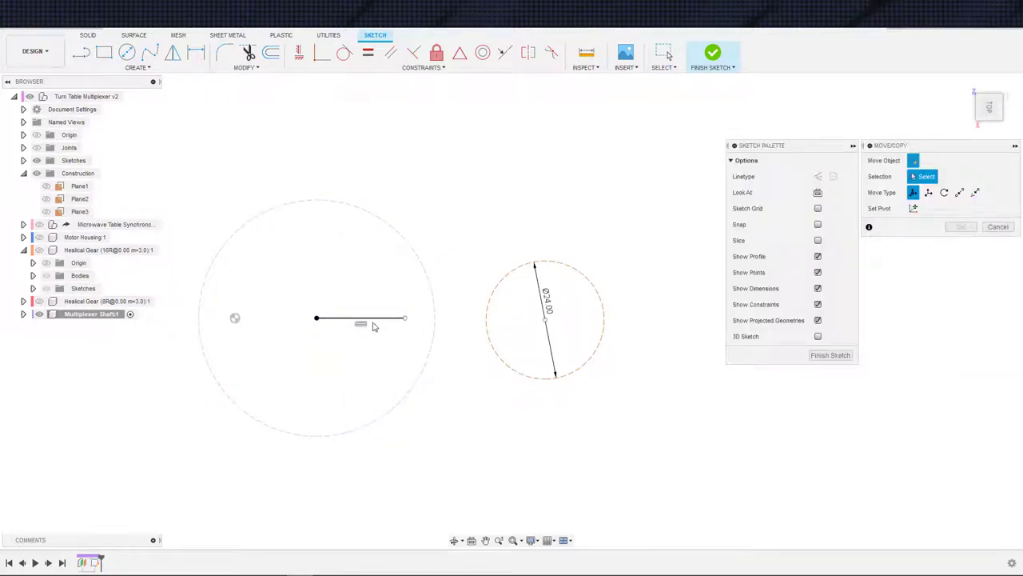
pyautogui.press('Escape')
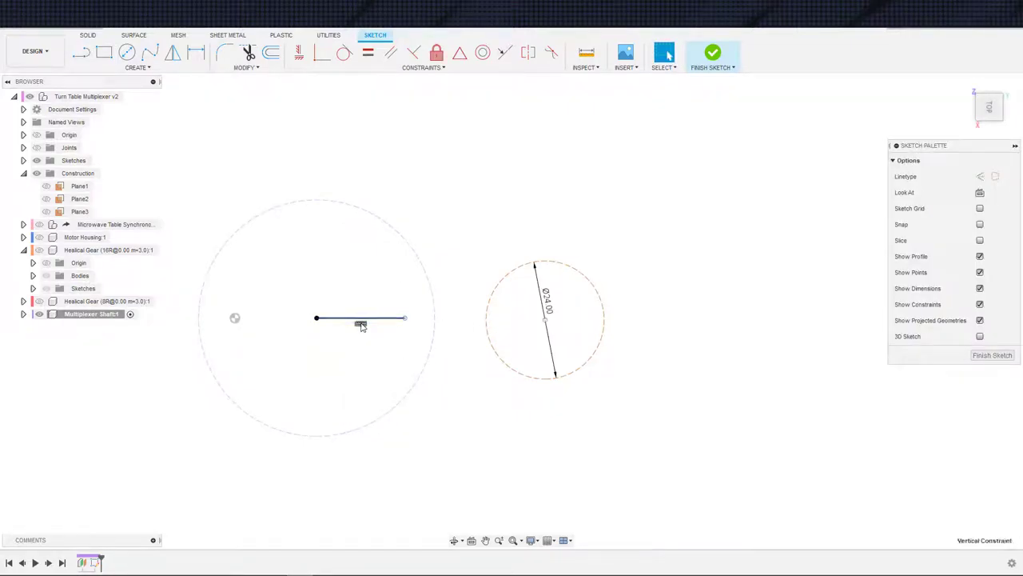
# Project the Motor Housing's outer edge nearest the 24 mm circle into the sketch and hide the housing
pyautogui.press('s')
pyautogui.click(450, 348)
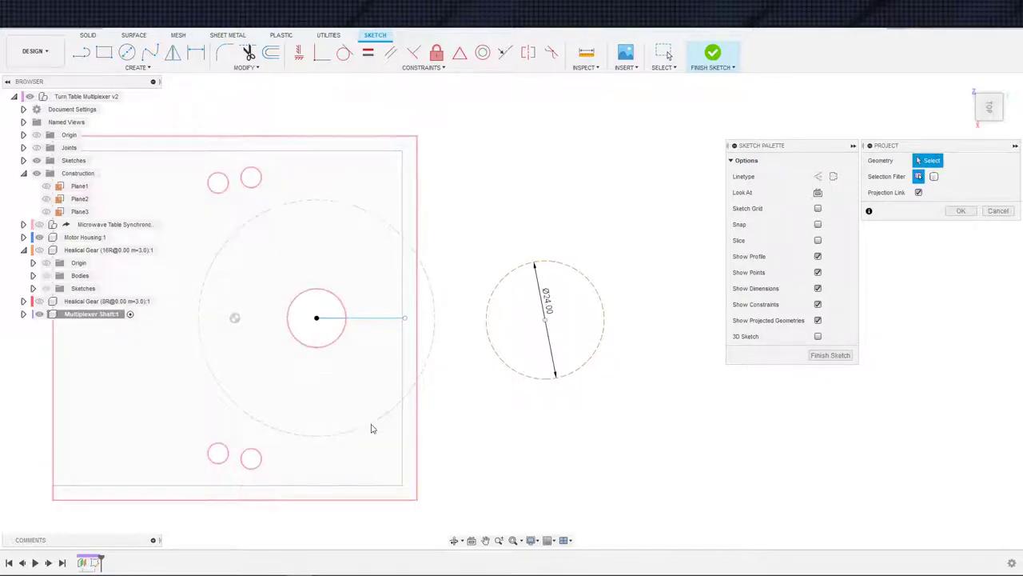
pyautogui.click(401, 353)
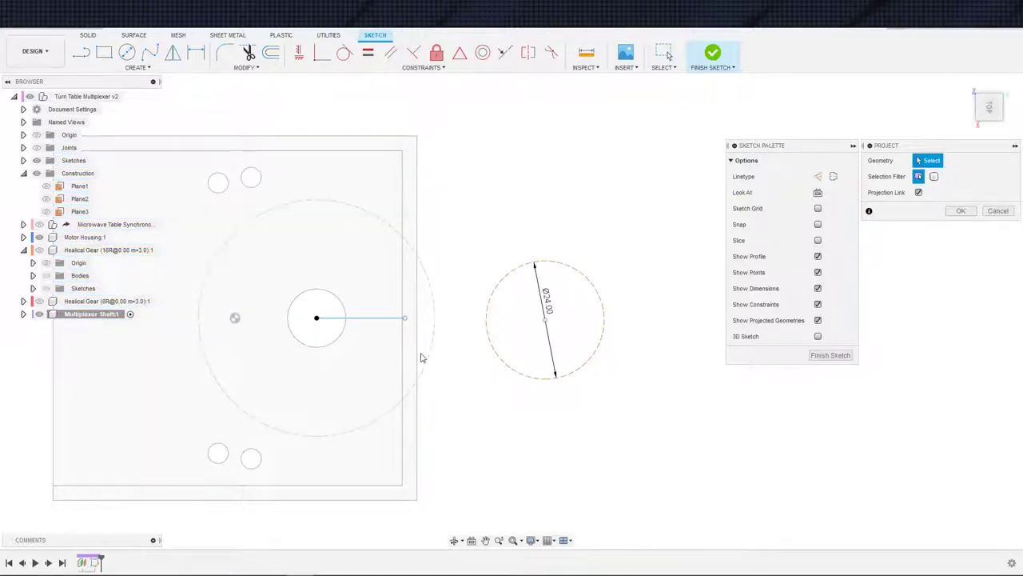
pyautogui.click(961, 210)
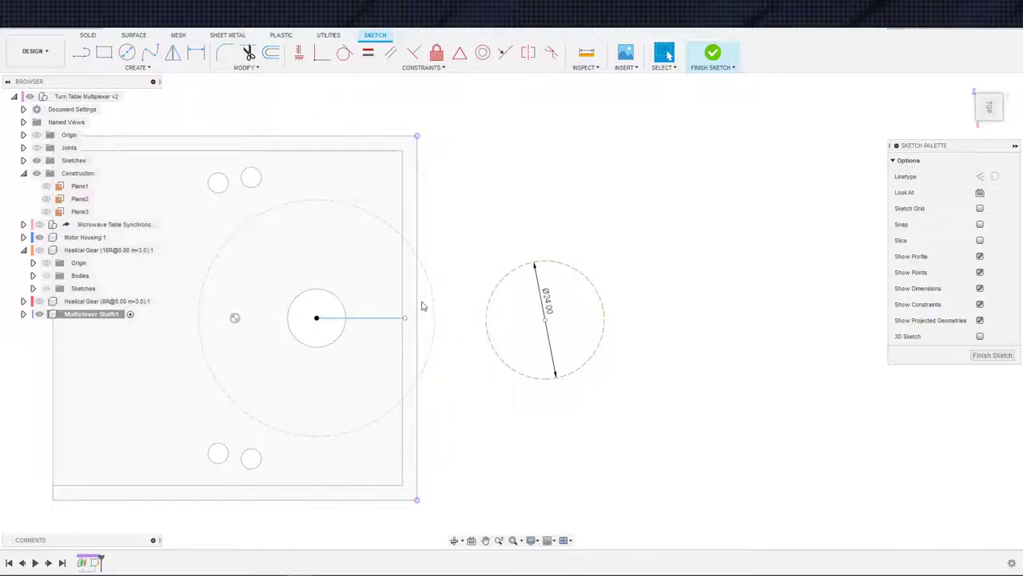
pyautogui.click(39, 237)
# Make the 24 mm circle's centre coincident with the free endpoint of the line from the large pitch circle's centre
pyautogui.click(406, 318)
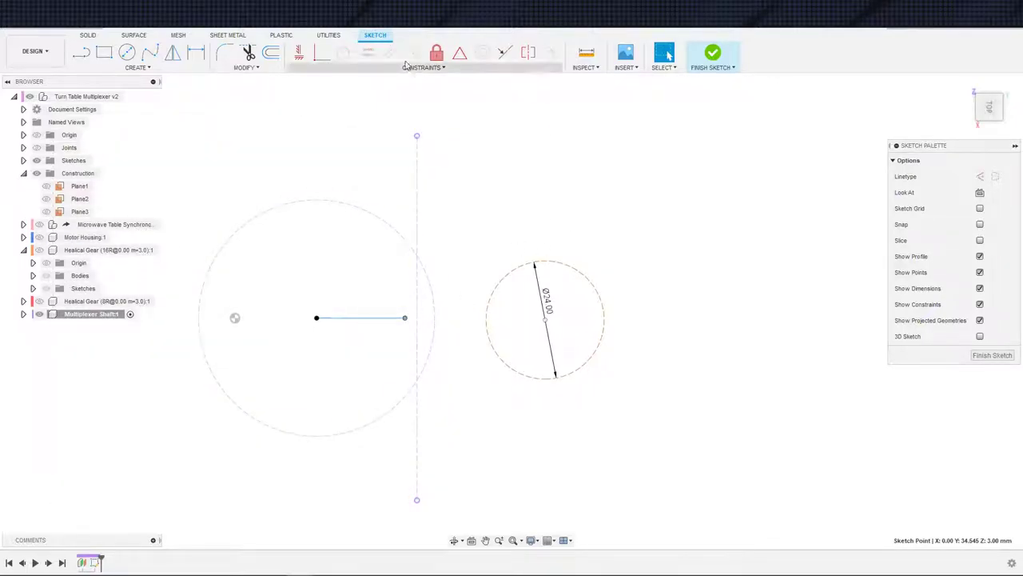
pyautogui.click(322, 52)
pyautogui.click(546, 319)
pyautogui.press('Escape')
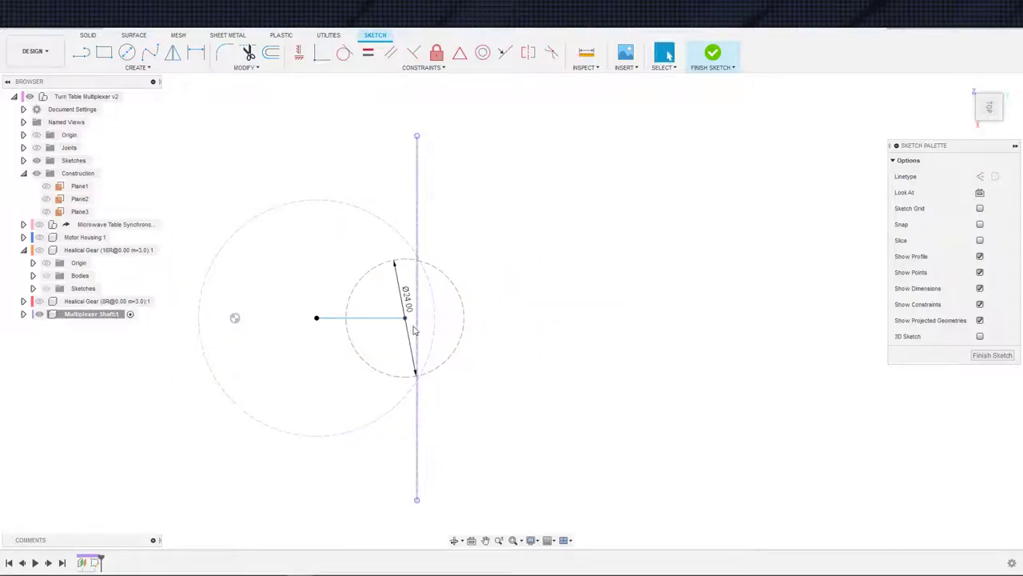
# Stretch the line between the circle centres to about 52 mm and constrain it perpendicular to the projected housing edge
pyautogui.moveTo(406, 318); pyautogui.dragTo(574, 319)
pyautogui.click(477, 319)
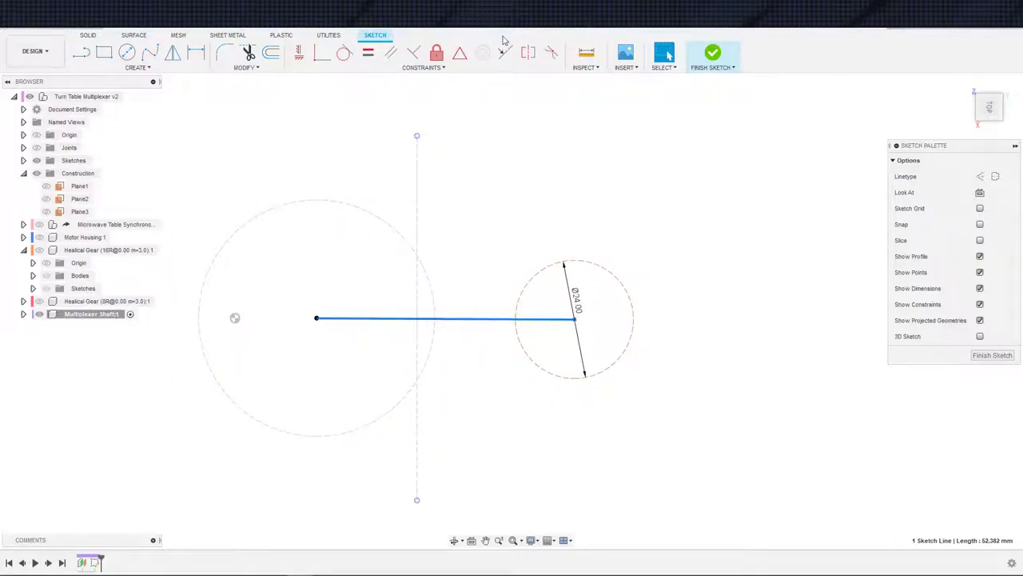
pyautogui.click(416, 302)
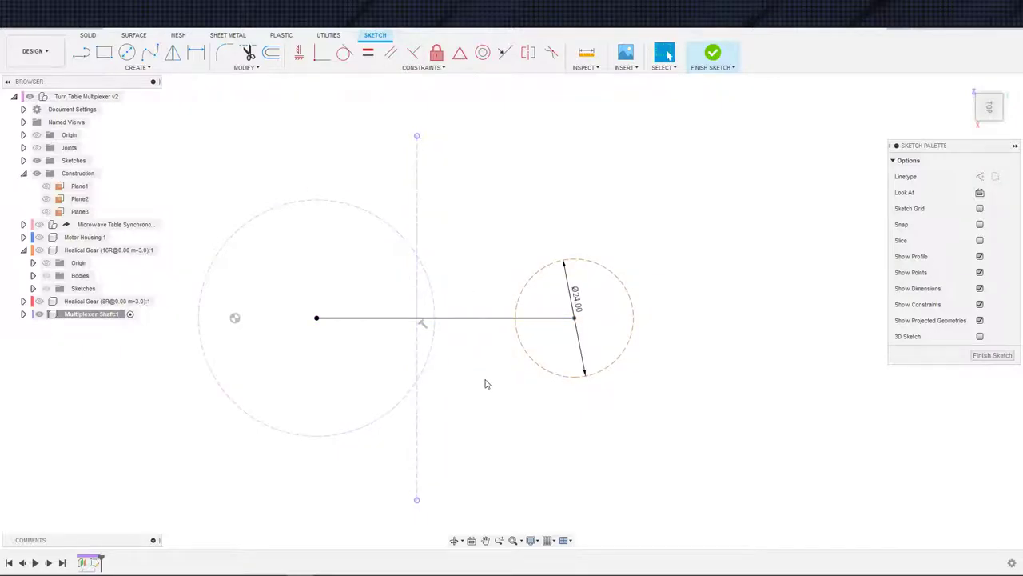
# Apply a tangent constraint between the 24 mm circle and the large pitch circle
pyautogui.click(520, 335)
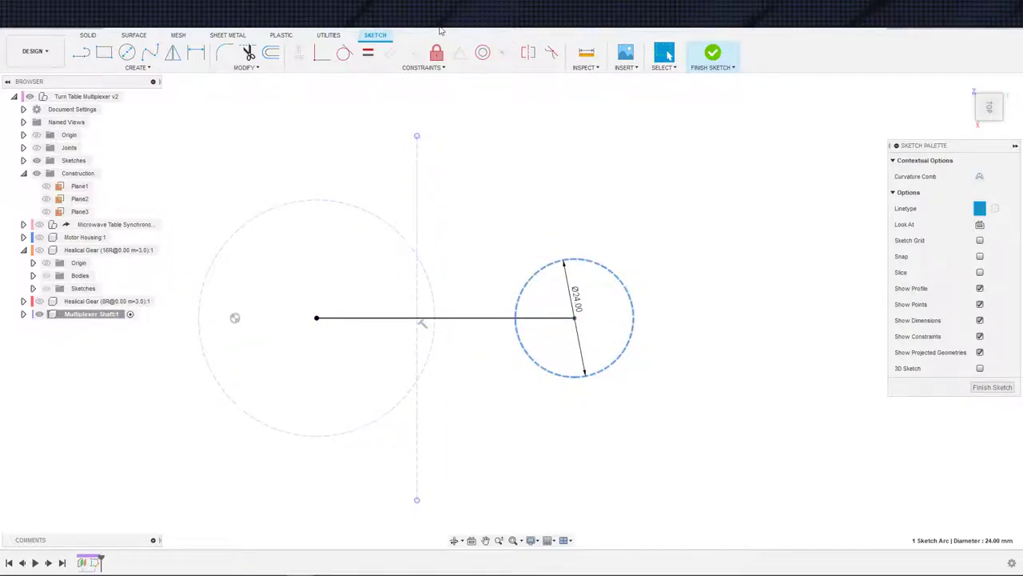
pyautogui.click(482, 52)
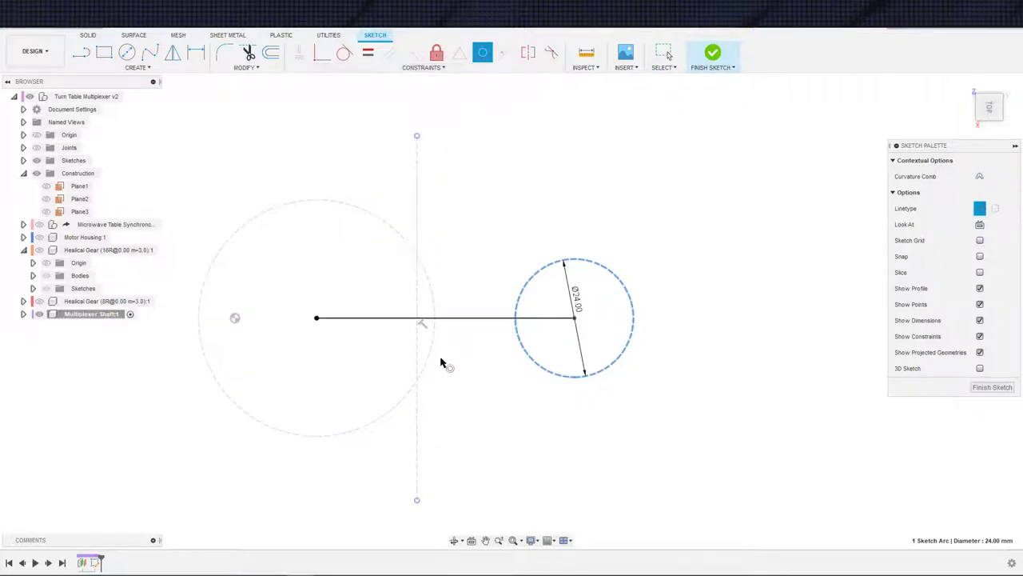
pyautogui.click(345, 52)
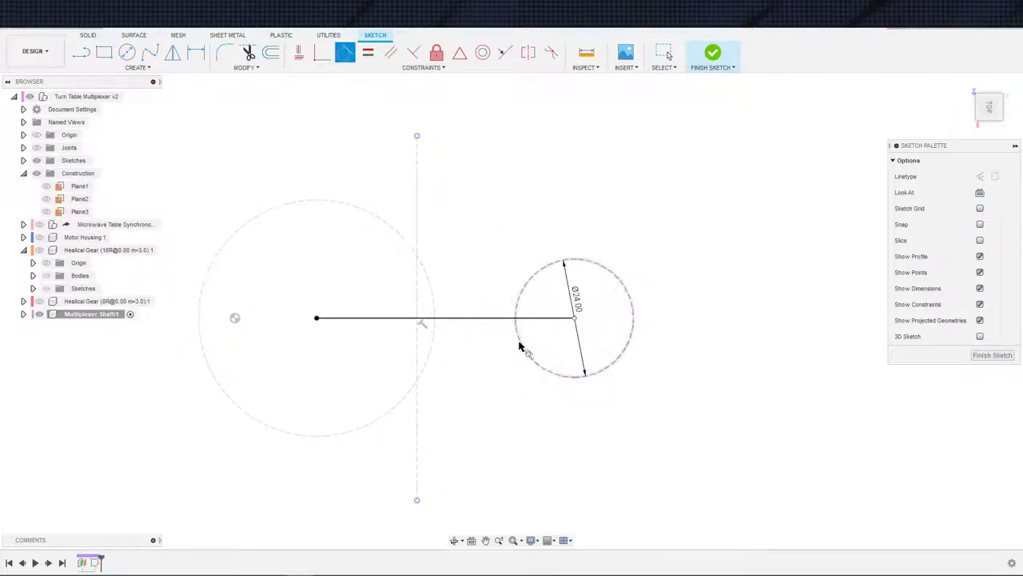
pyautogui.click(431, 343)
pyautogui.press('Escape')
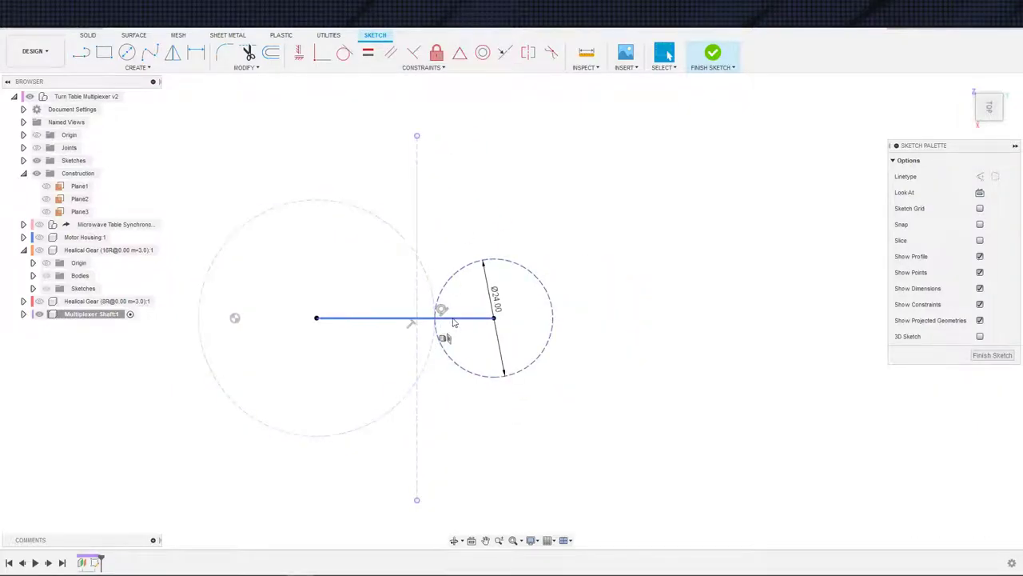
# Convert the line joining the two circle centres to construction geometry
pyautogui.click(454, 318)
pyautogui.press('x')
pyautogui.press('Escape')
# Draw a circle about 7 mm in diameter at the centre of the 24 mm construction circle
pyautogui.press('c')
pyautogui.click(493, 317)
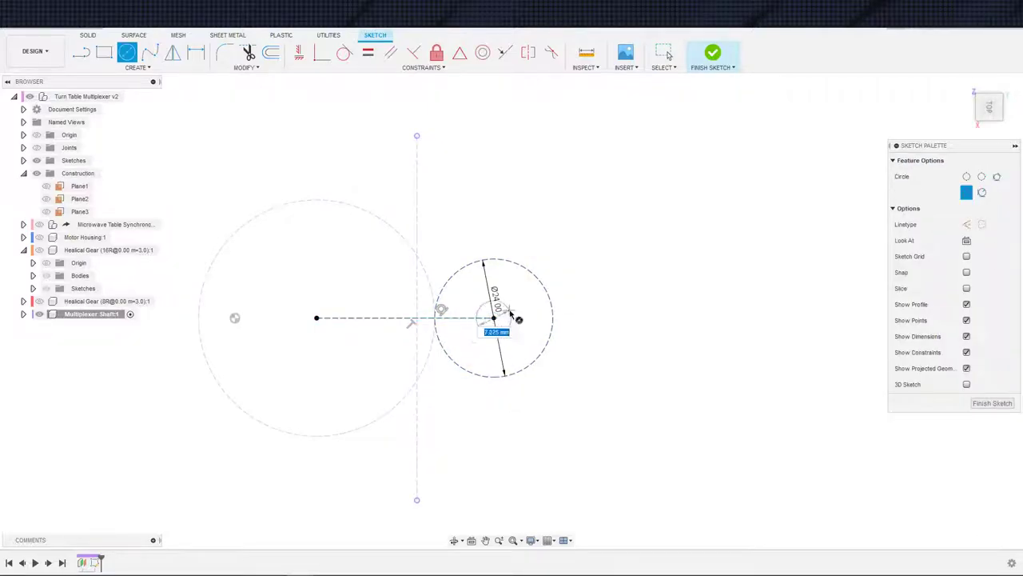
pyautogui.click(511, 317)
pyautogui.press('Escape')
# Dimension the small inner circle to a diameter of 5 mm and finish the sketch
pyautogui.press('d')
pyautogui.click(509, 321)
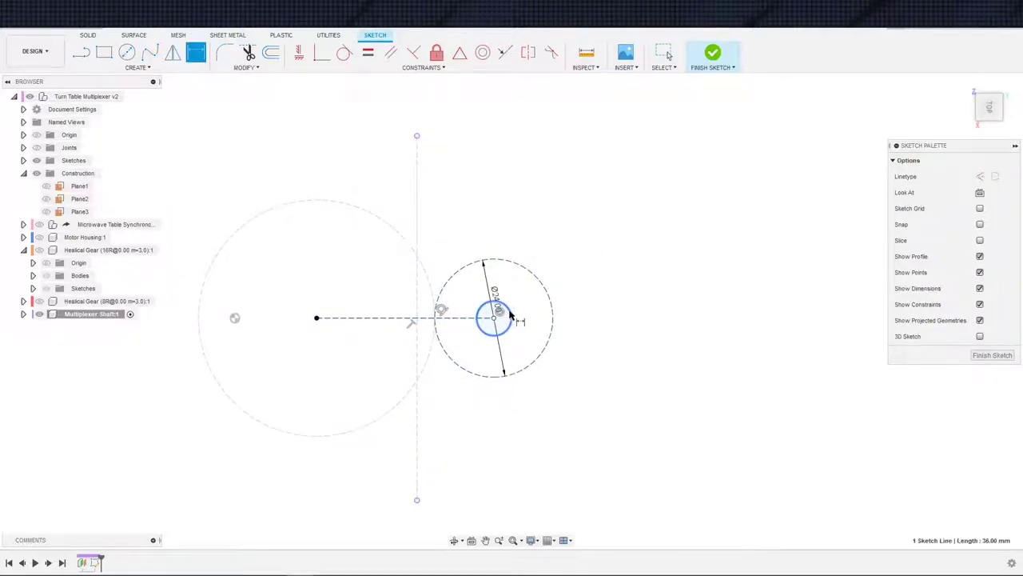
pyautogui.click(554, 233)
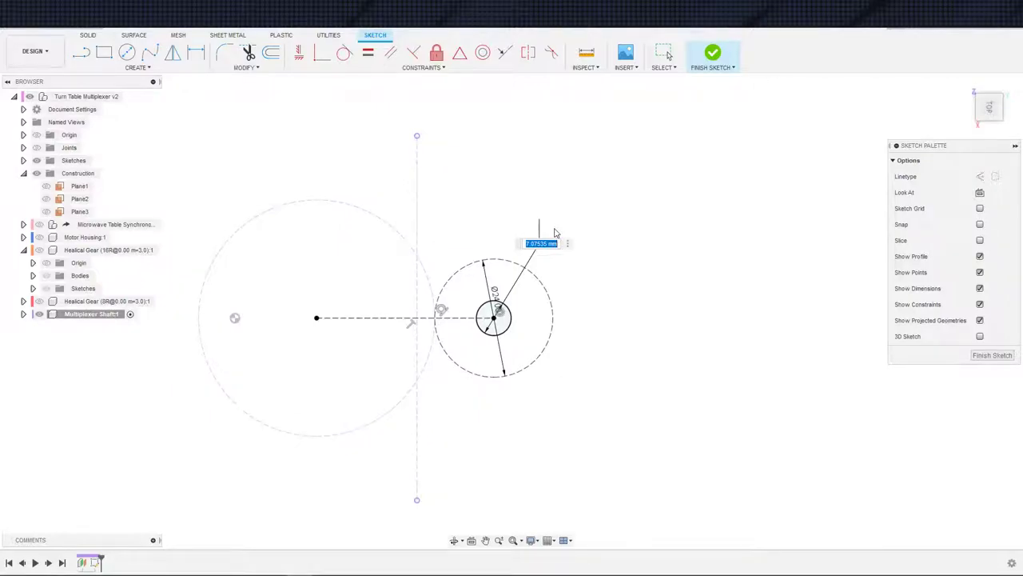
pyautogui.write('5')
pyautogui.press('Return')
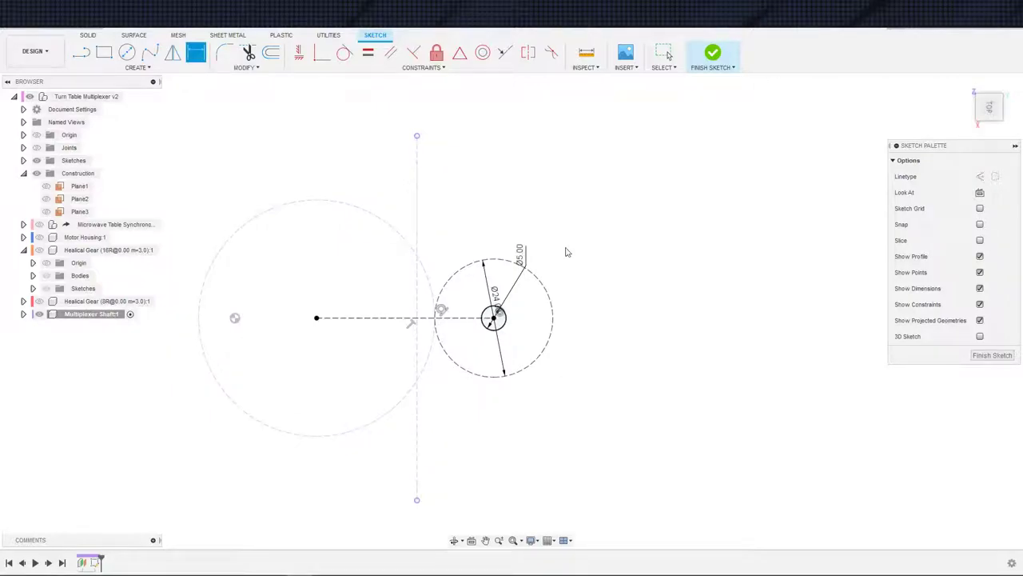
pyautogui.press('Escape')
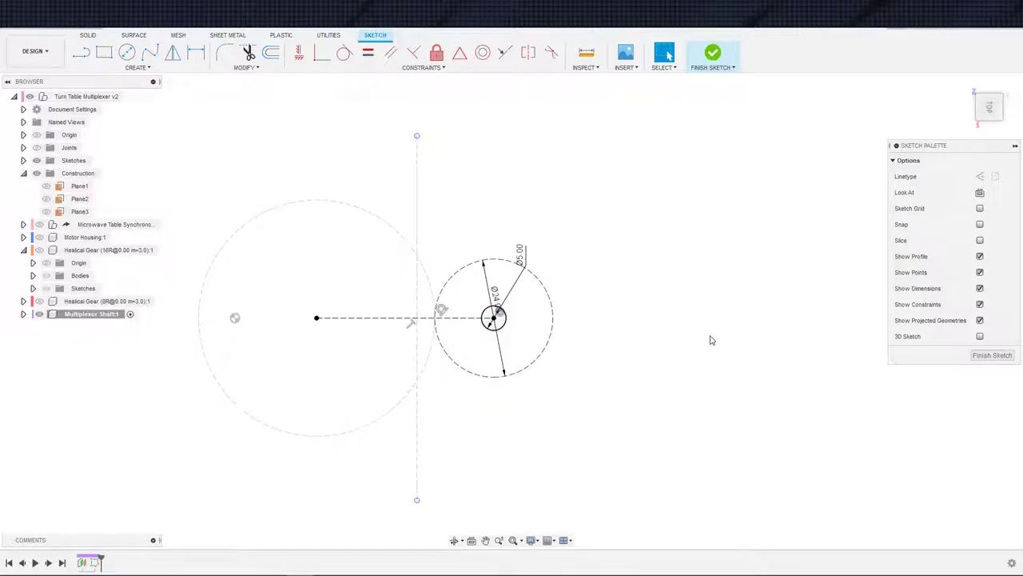
pyautogui.click(712, 52)
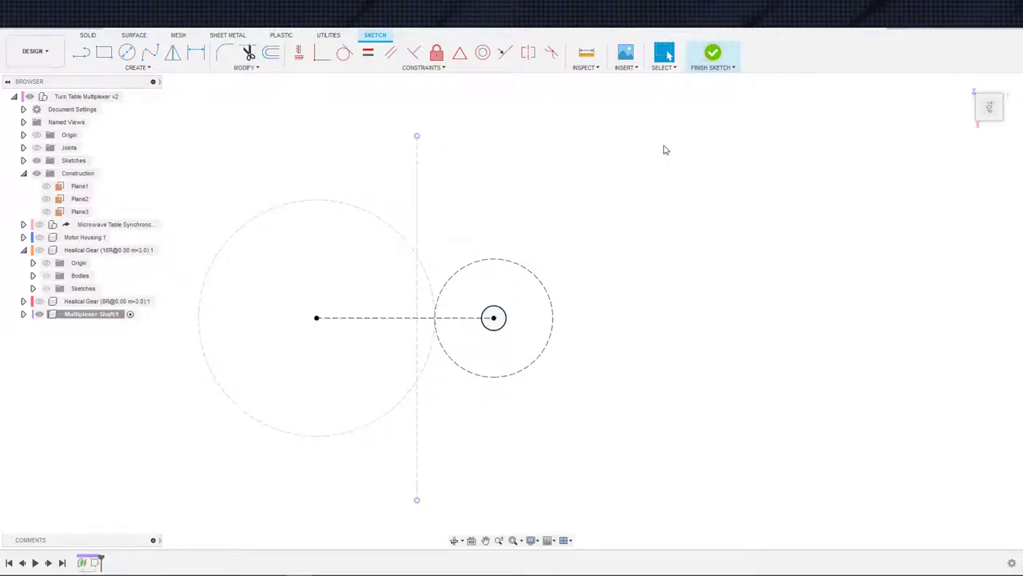
# Start an Extrude of the 5 mm circle profile, show the Motor Housing, and set the direction to Two Sides
pyautogui.press('e')
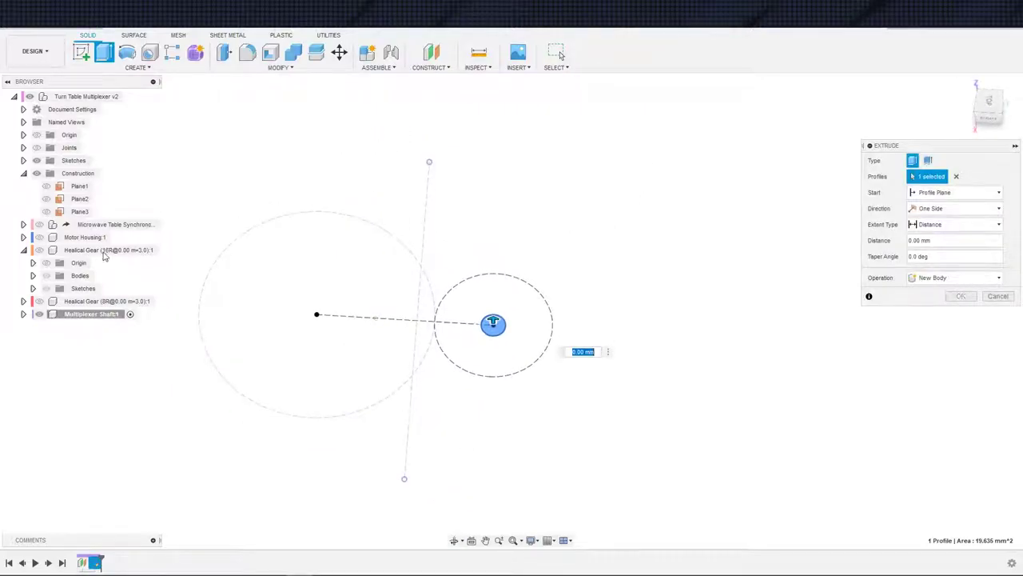
pyautogui.click(39, 236)
pyautogui.keyDown('shift'); pyautogui.moveTo(603, 289); pyautogui.dragTo(584, 210, button='middle'); pyautogui.keyUp('shift')
pyautogui.click(944, 208)
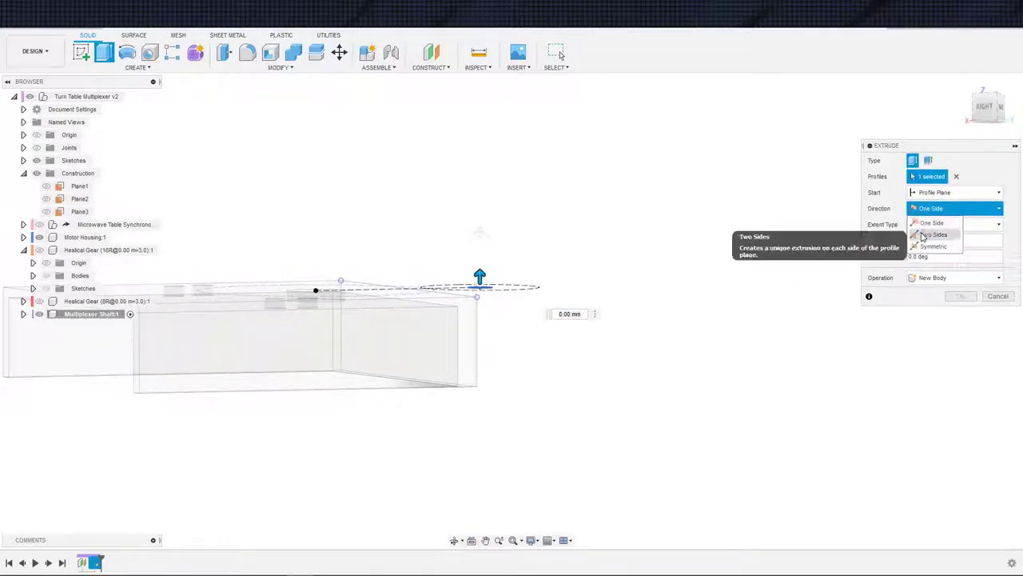
pyautogui.click(931, 234)
# Extend Side 1 of the extrusion to the Motor Housing's bottom rim face and set Side 2 to a distance of 8 mm
pyautogui.click(918, 240)
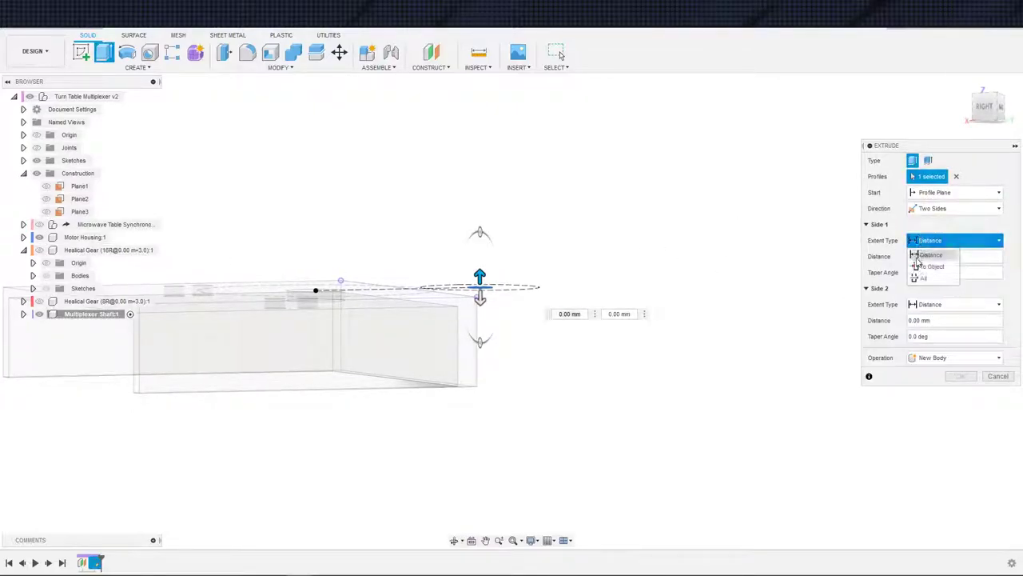
pyautogui.click(916, 266)
pyautogui.keyDown('shift'); pyautogui.moveTo(457, 318); pyautogui.dragTo(411, 365, button='middle'); pyautogui.keyUp('shift')
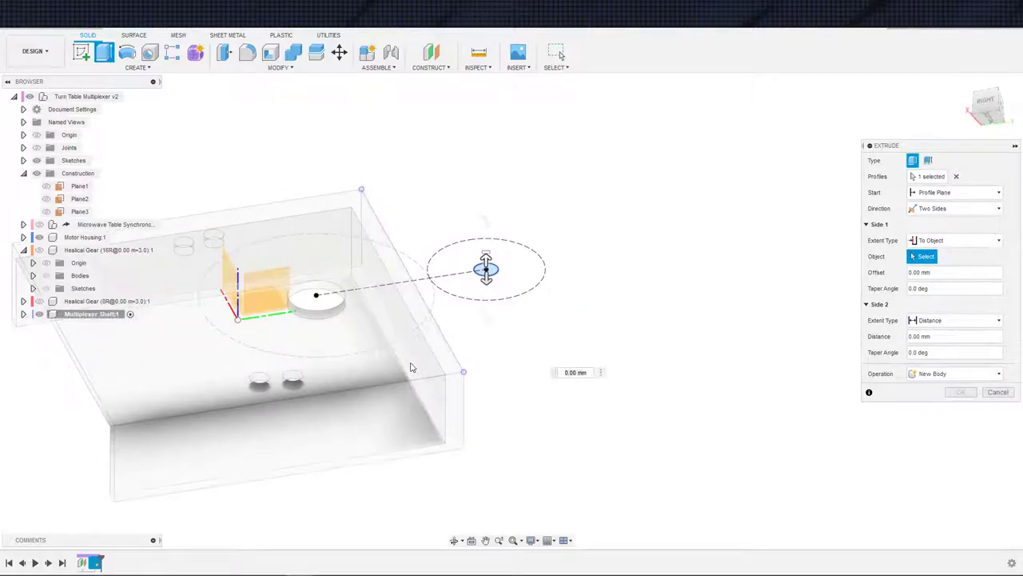
pyautogui.click(418, 422)
pyautogui.keyDown('shift'); pyautogui.moveTo(418, 423); pyautogui.dragTo(528, 320, button='middle'); pyautogui.keyUp('shift')
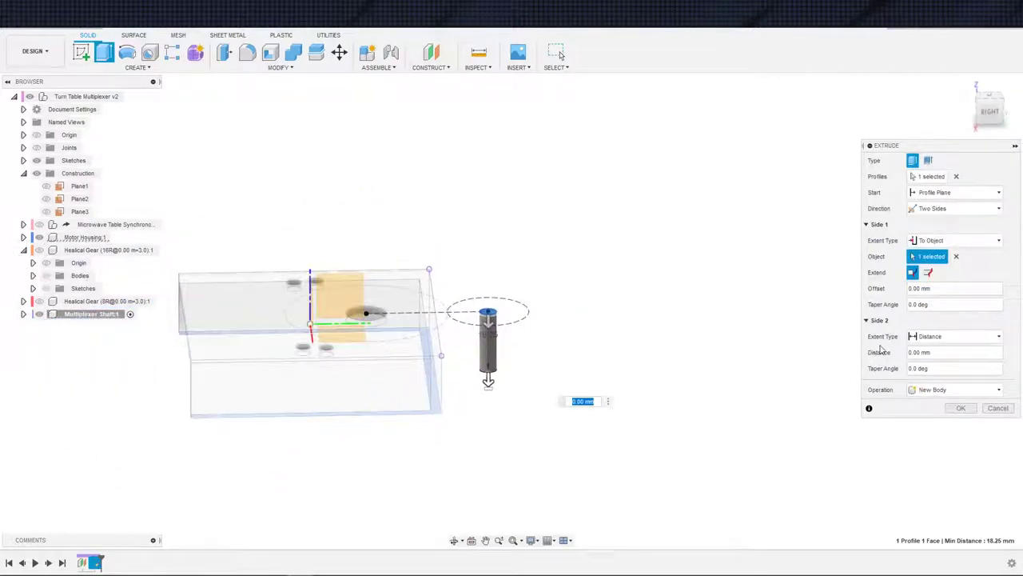
pyautogui.click(947, 351)
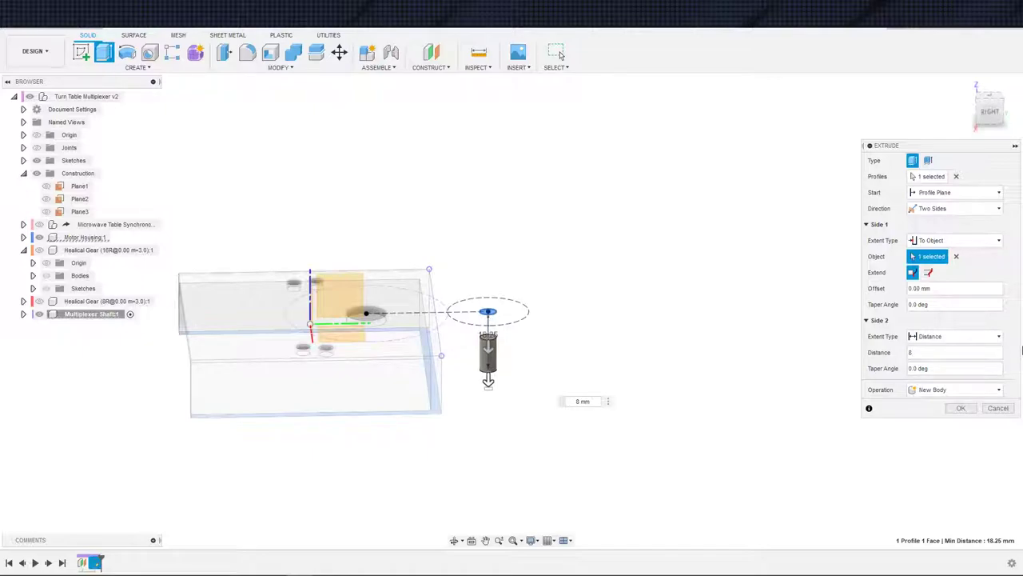
# Switch Side 1 of the shaft extrusion to a distance extent of 8 in
pyautogui.click(951, 240)
pyautogui.click(927, 251)
pyautogui.moveTo(937, 257); pyautogui.dragTo(836, 253)
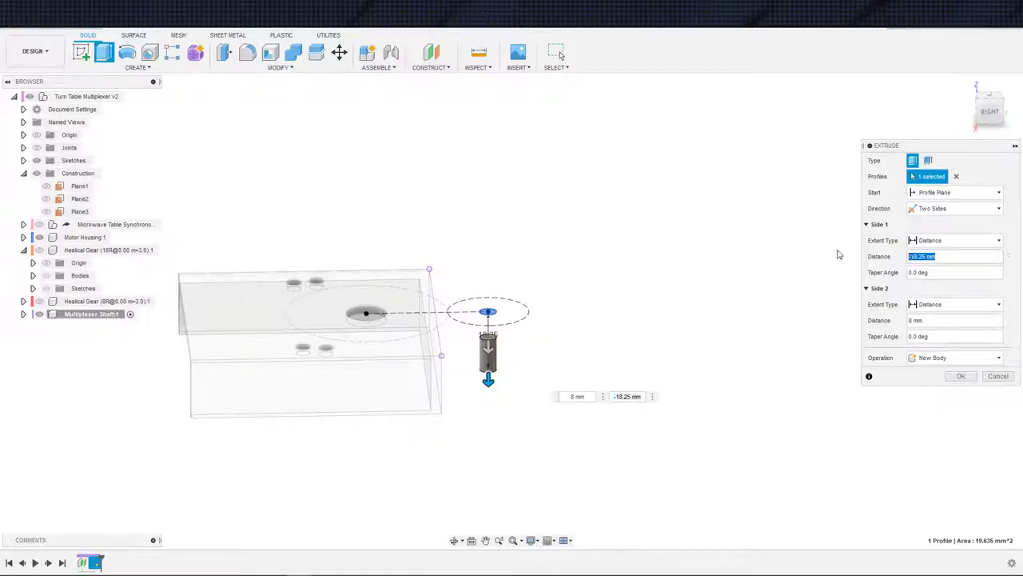
pyautogui.write('8in')
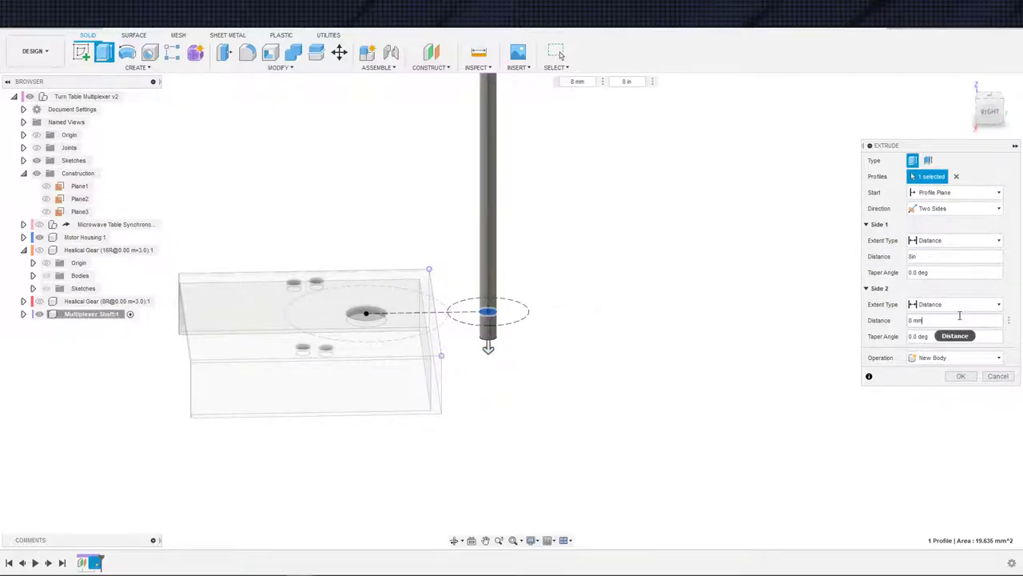
# Set Side 2 of the shaft extrusion to To Object and clear the Motor Housing body picked as its target
pyautogui.click(955, 305)
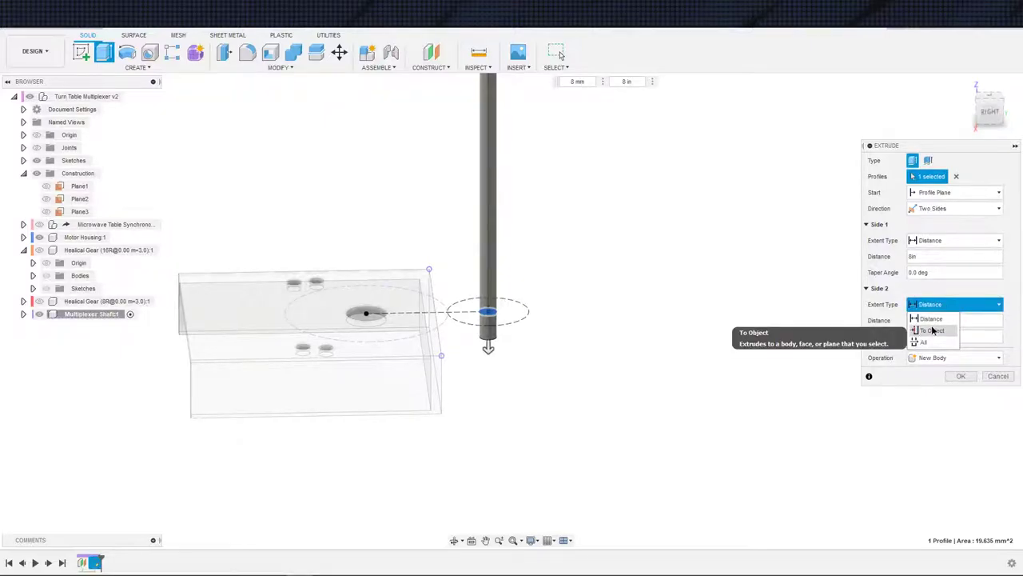
pyautogui.click(929, 328)
pyautogui.keyDown('shift'); pyautogui.moveTo(622, 379); pyautogui.dragTo(450, 449, button='middle'); pyautogui.keyUp('shift')
pyautogui.scroll(3, 451, 447)
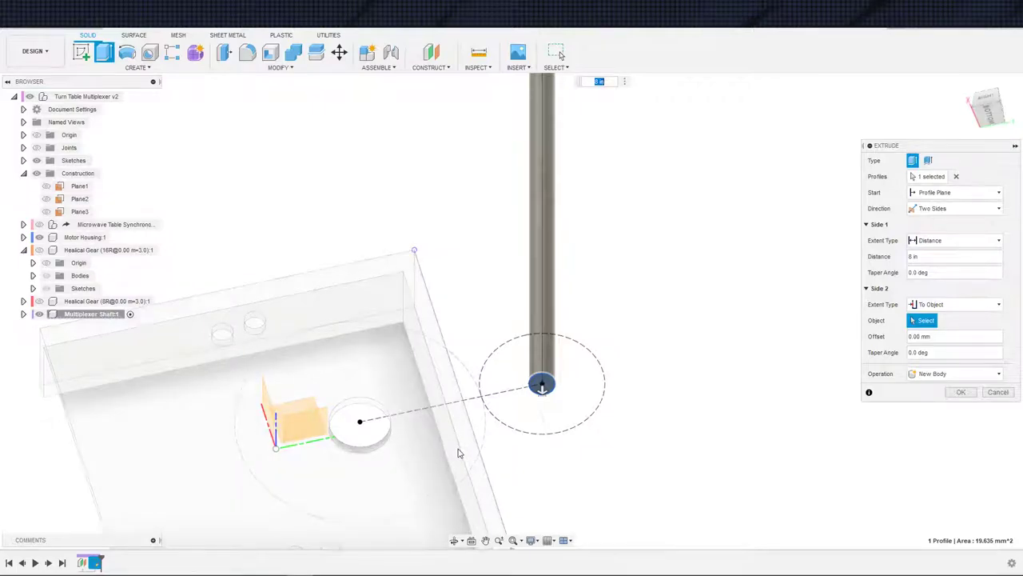
pyautogui.click(458, 449)
pyautogui.scroll(-3, 492, 409)
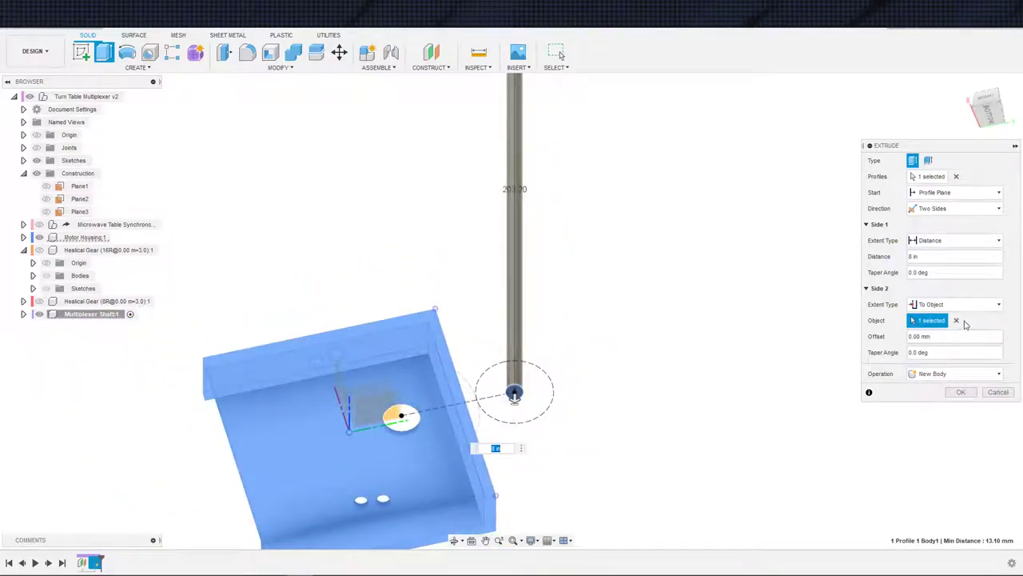
pyautogui.click(956, 321)
pyautogui.keyDown('shift'); pyautogui.moveTo(471, 484); pyautogui.dragTo(488, 519, button='middle'); pyautogui.keyUp('shift')
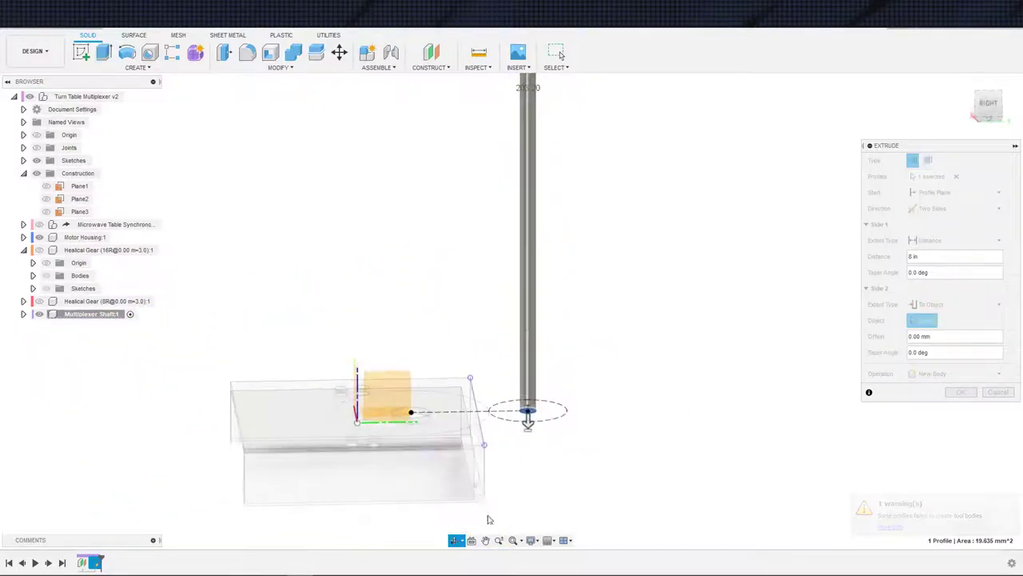
# Extend the second side of the shaft extrusion to the motor housing's bottom face and complete it as a new body
pyautogui.click(475, 484)
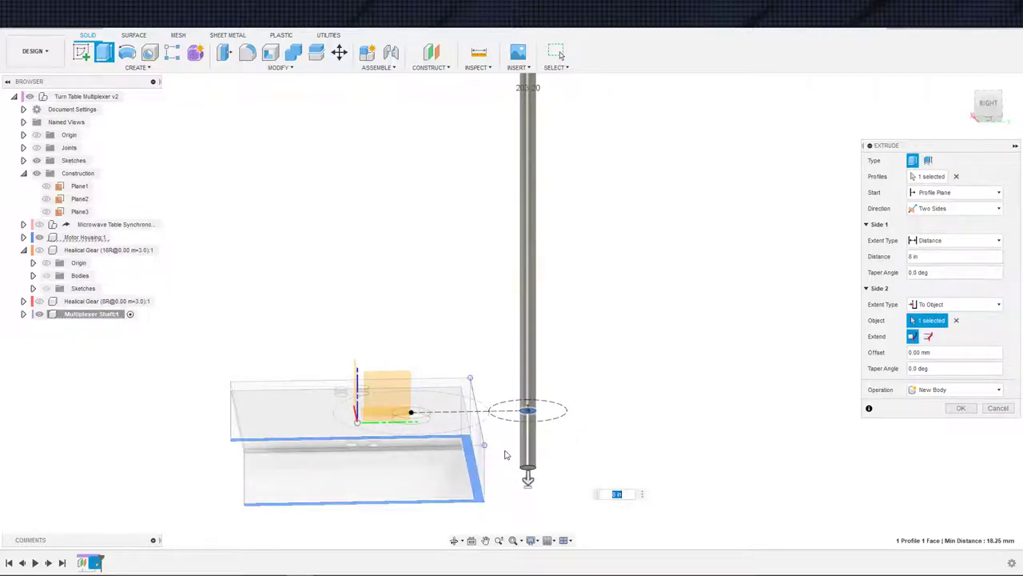
pyautogui.keyDown('shift'); pyautogui.moveTo(486, 480); pyautogui.dragTo(557, 477, button='middle'); pyautogui.keyUp('shift')
pyautogui.click(959, 408)
pyautogui.scroll(-2, 646, 439)
pyautogui.moveTo(646, 439); pyautogui.dragTo(648, 483, button='middle')
pyautogui.keyDown('shift'); pyautogui.moveTo(648, 483); pyautogui.dragTo(648, 452, button='middle'); pyautogui.keyUp('shift')
pyautogui.press('Escape')
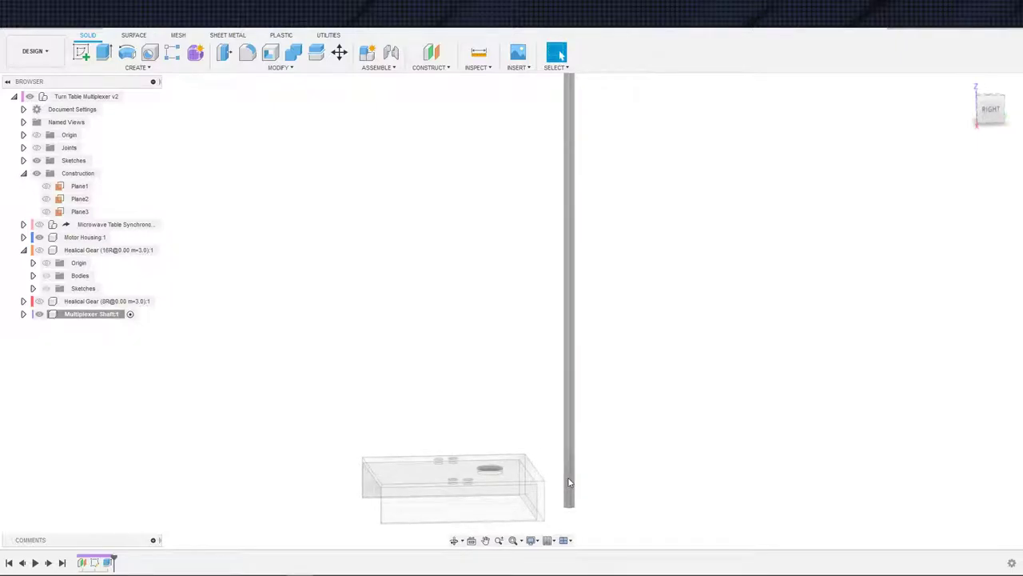
# Show the 8R and 16R helical gears and activate the top-level Turn Table Multiplexer component
pyautogui.scroll(2, 594, 490)
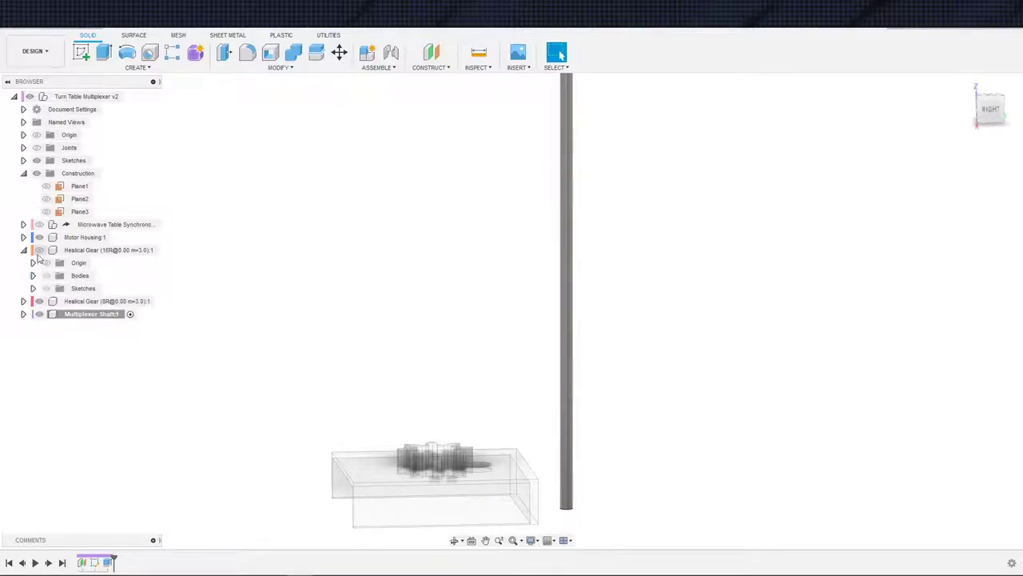
pyautogui.click(40, 249)
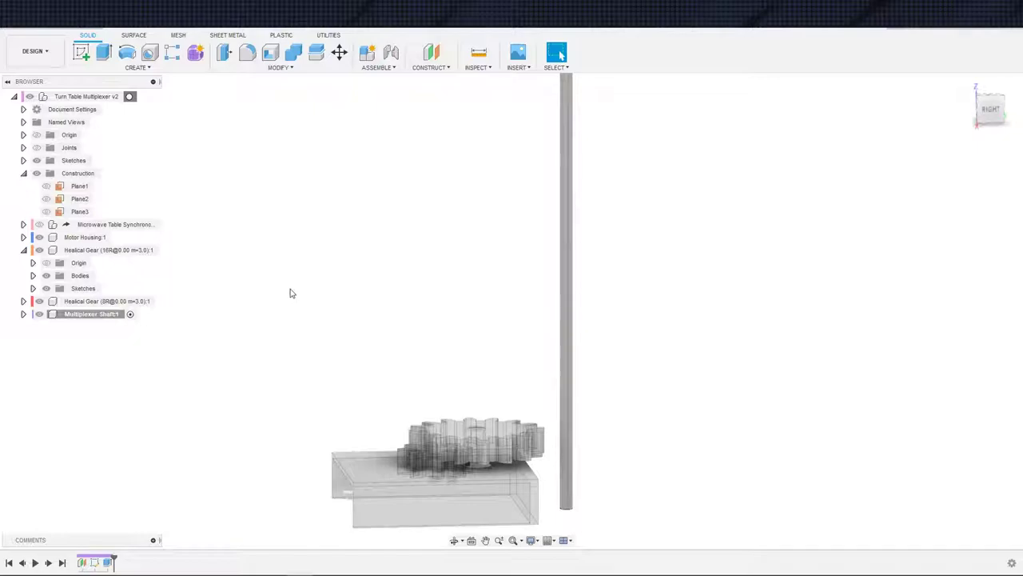
pyautogui.click(129, 96)
pyautogui.scroll(-2, 109, 87)
pyautogui.keyDown('shift'); pyautogui.moveTo(354, 248); pyautogui.dragTo(349, 292, button='middle'); pyautogui.keyUp('shift')
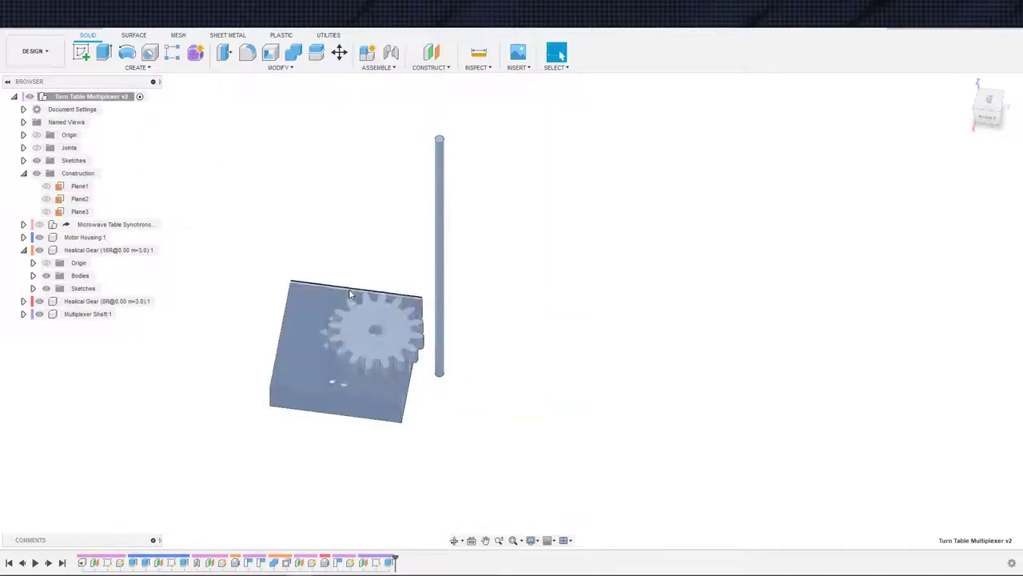
pyautogui.scroll(2, 415, 302)
pyautogui.keyDown('shift'); pyautogui.moveTo(447, 429); pyautogui.dragTo(318, 305, button='middle'); pyautogui.keyUp('shift')
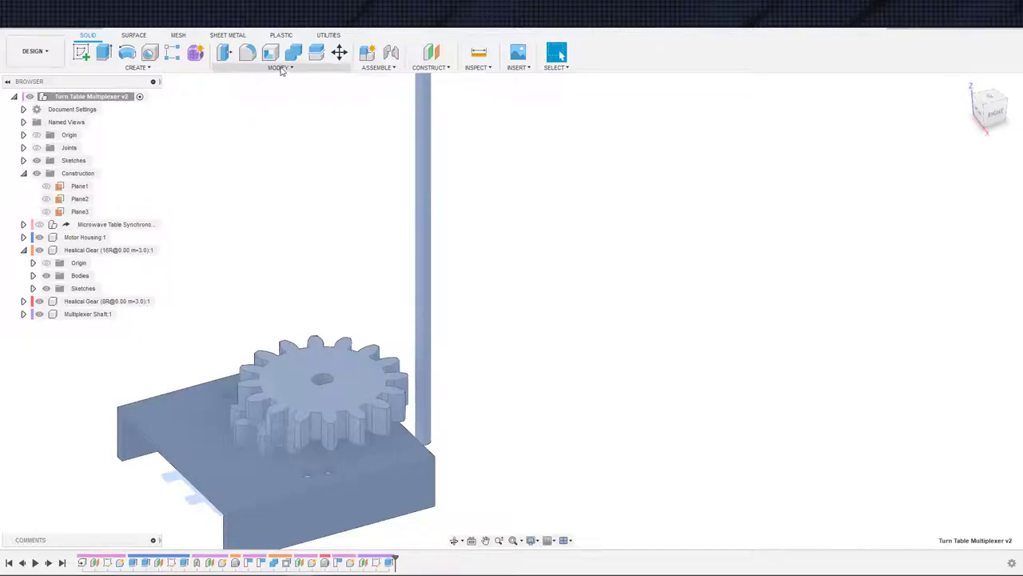
pyautogui.click(164, 68)
pyautogui.moveTo(232, 68)
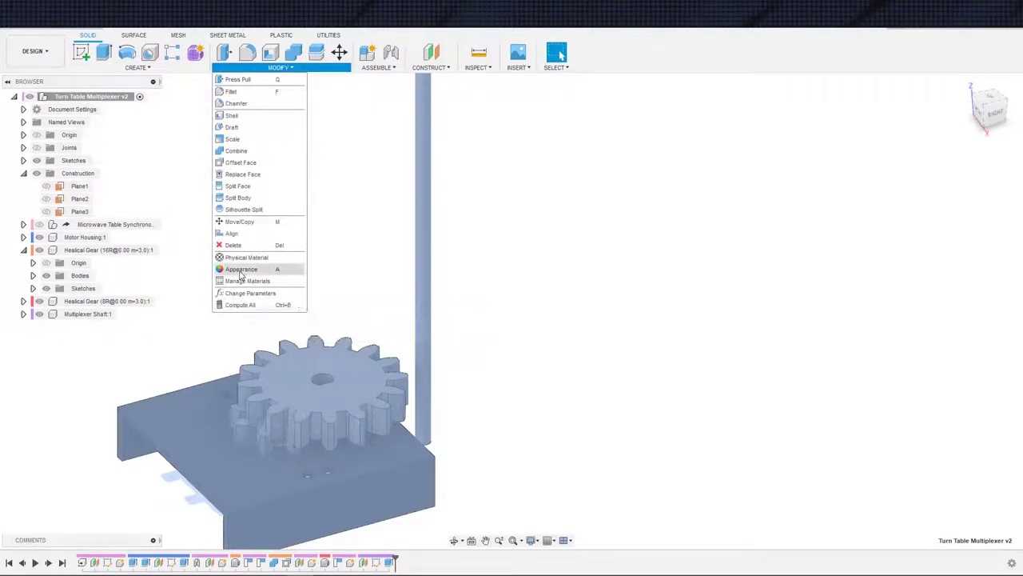
pyautogui.click(240, 233)
pyautogui.keyDown('shift'); pyautogui.moveTo(666, 319); pyautogui.dragTo(605, 349, button='middle'); pyautogui.keyUp('shift')
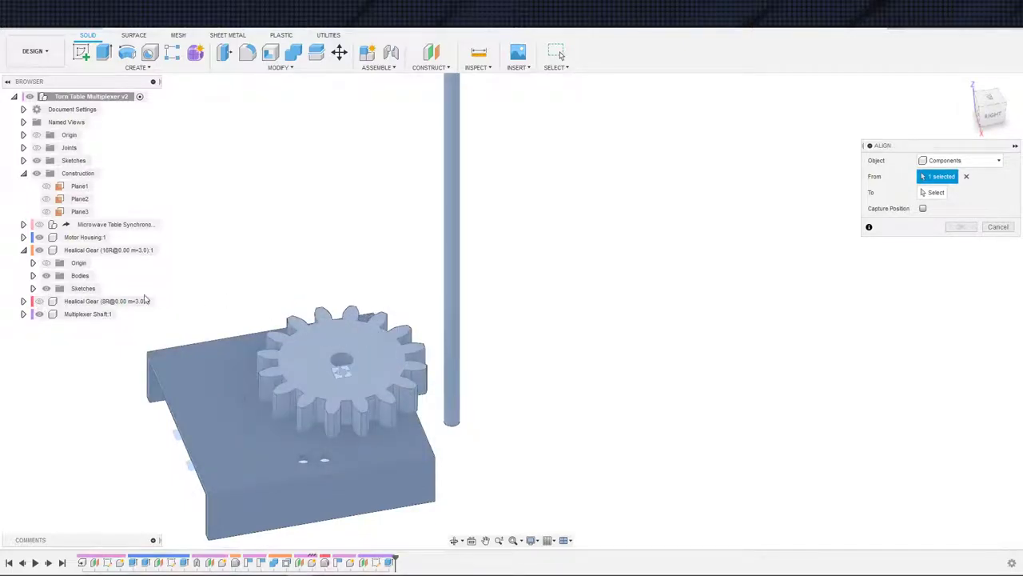
pyautogui.click(40, 250)
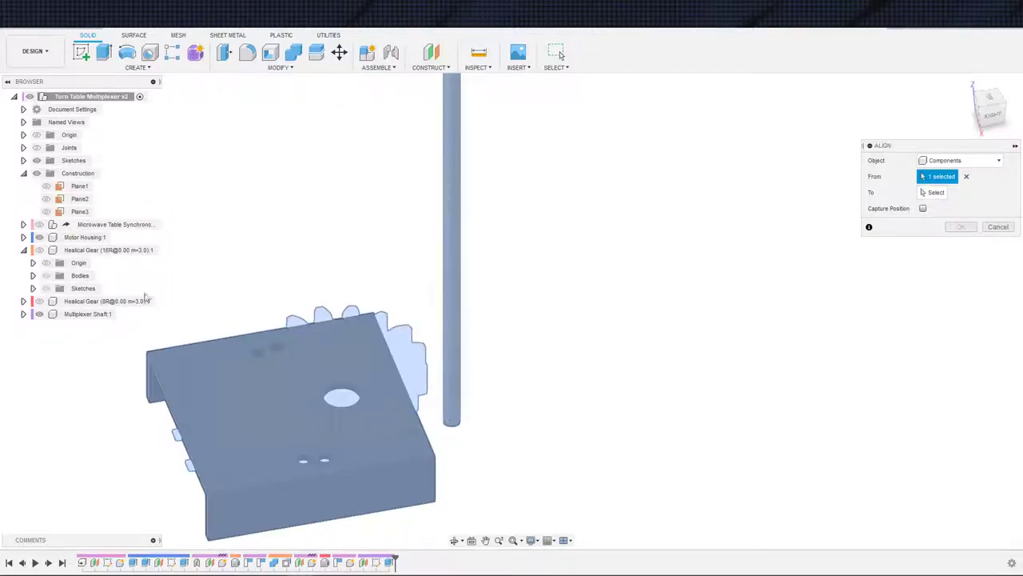
pyautogui.press('Escape')
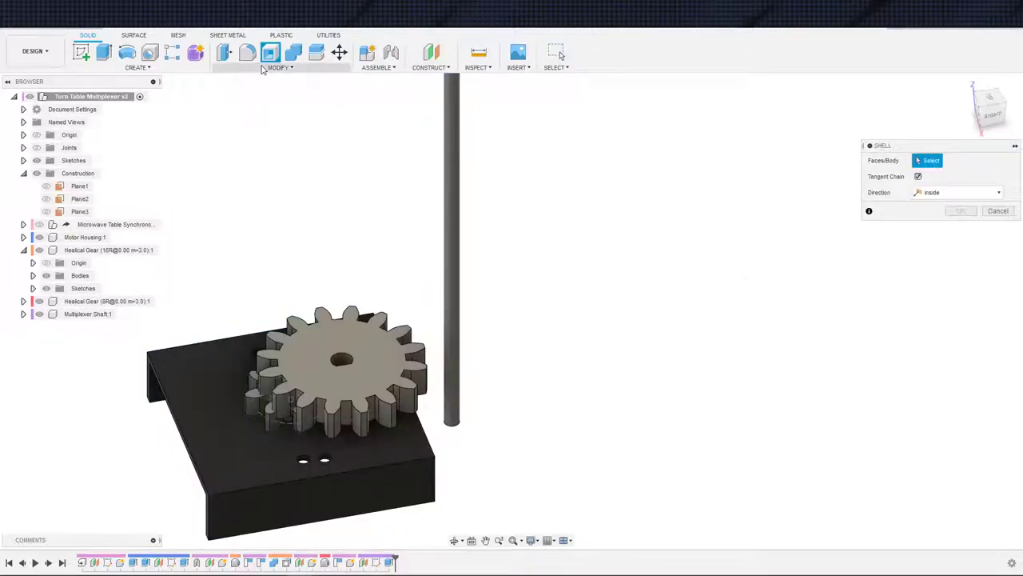
# Try to align the Motor Housing component with the 16R helical gear and with the Multiplexer Shaft
pyautogui.click(278, 67)
pyautogui.click(226, 247)
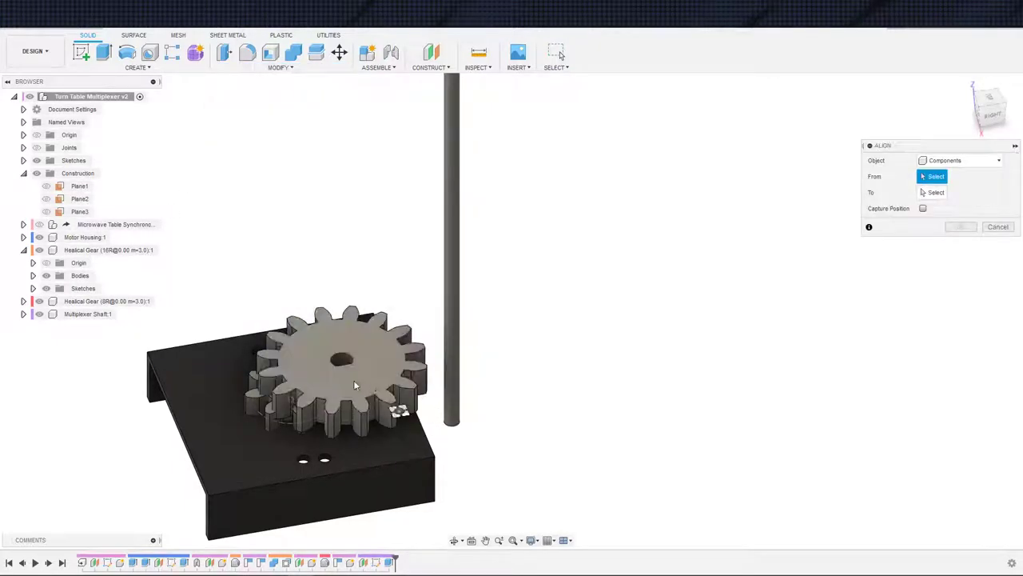
pyautogui.click(86, 238)
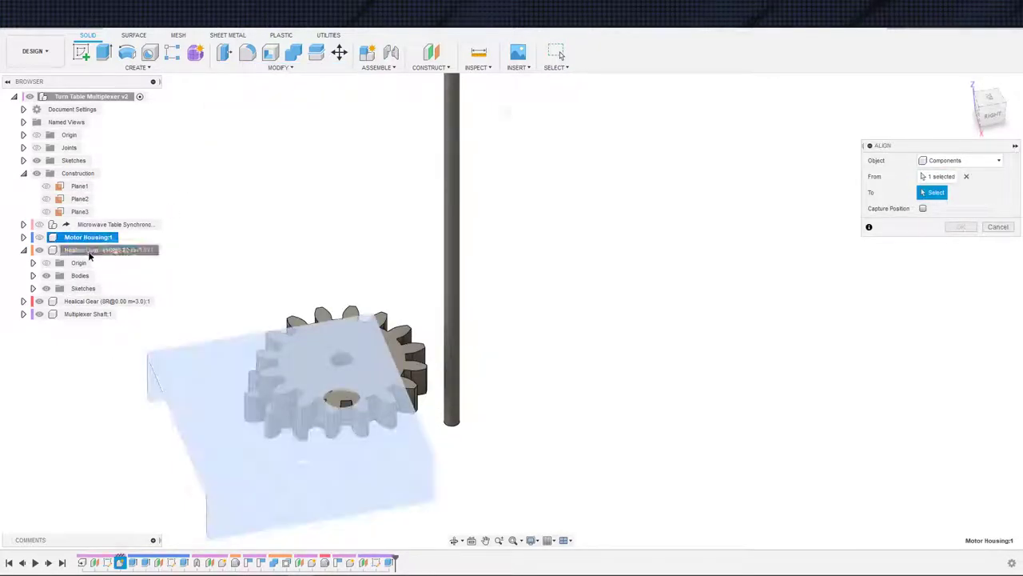
pyautogui.click(88, 250)
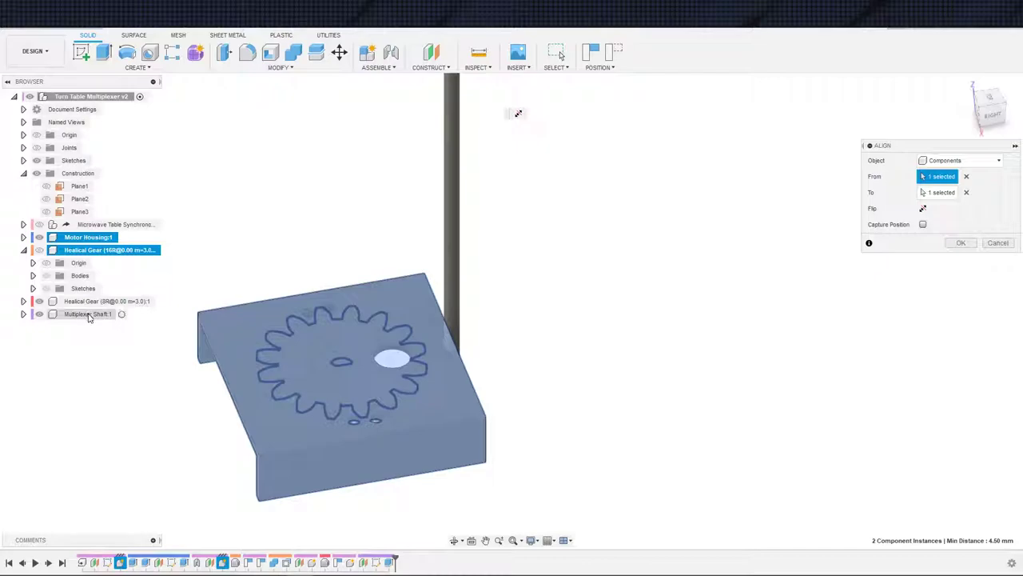
pyautogui.click(89, 250)
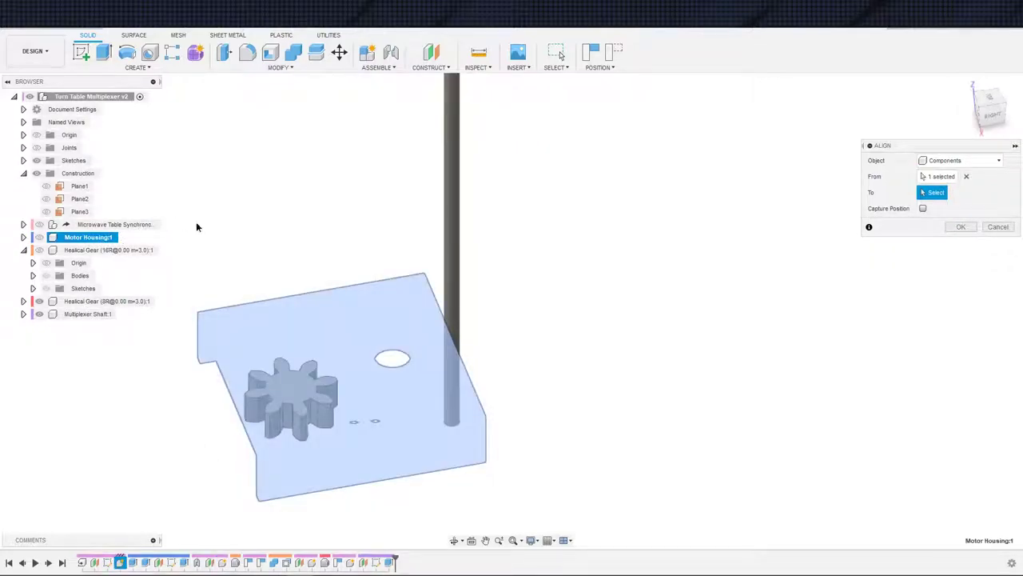
pyautogui.click(88, 314)
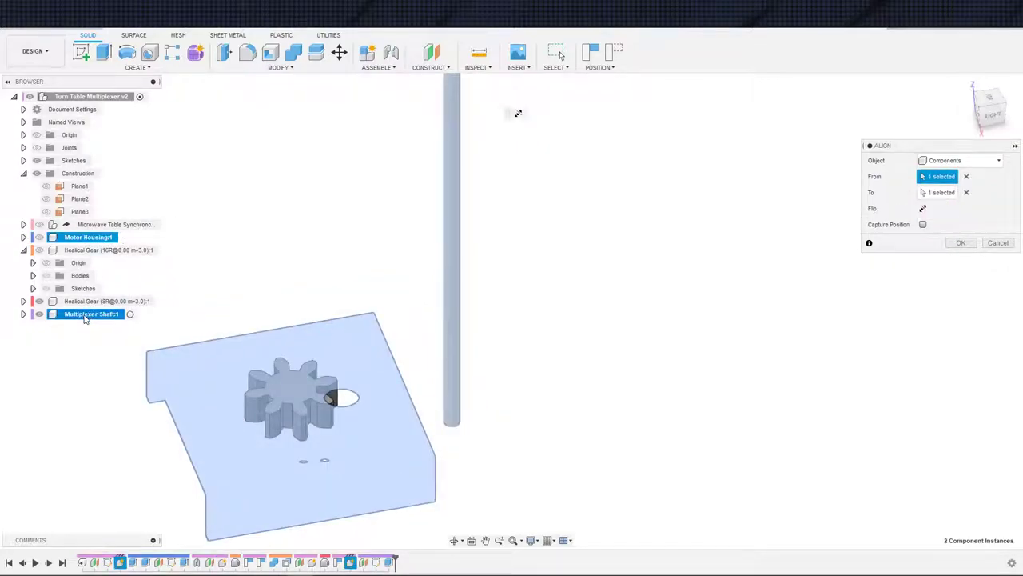
pyautogui.click(965, 177)
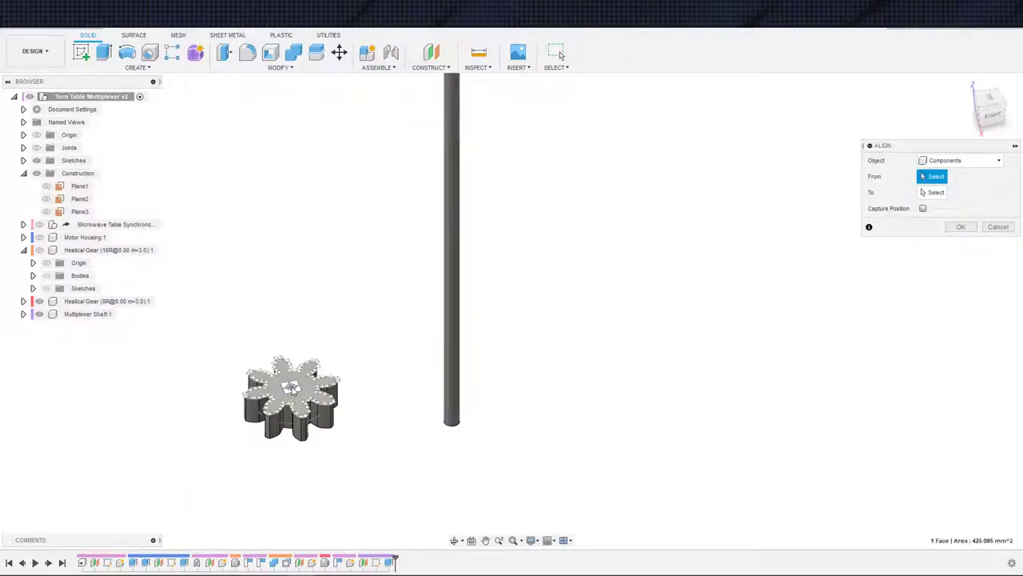
# Align the top face of the 8R helical gear with the cylindrical face of the multiplexer shaft
pyautogui.click(294, 389)
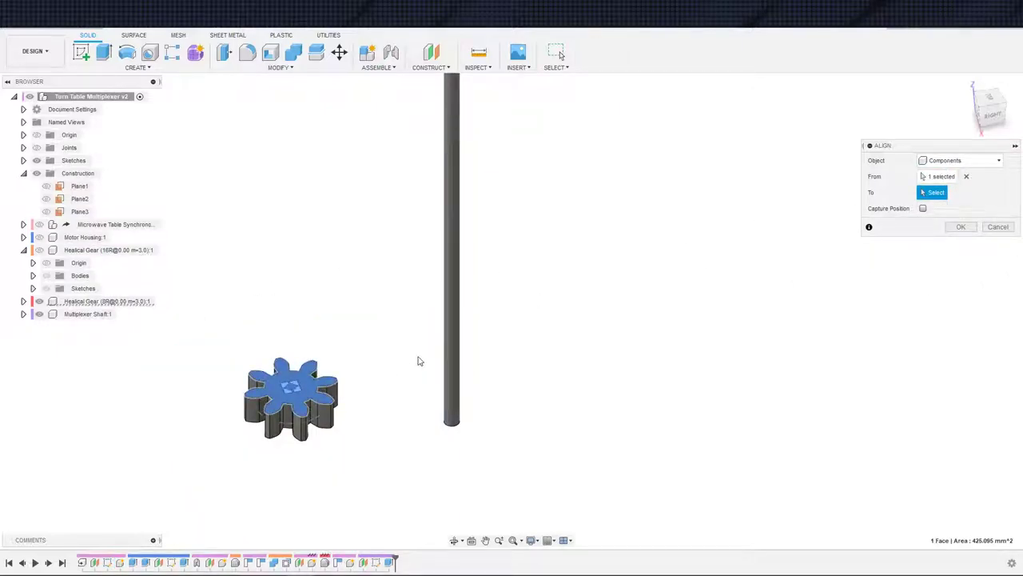
pyautogui.click(448, 296)
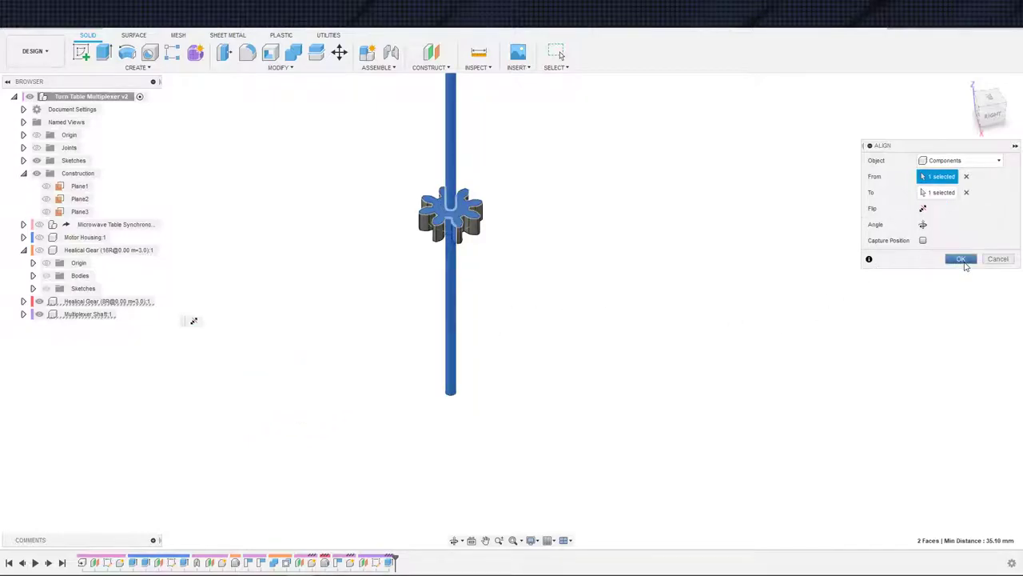
pyautogui.click(960, 258)
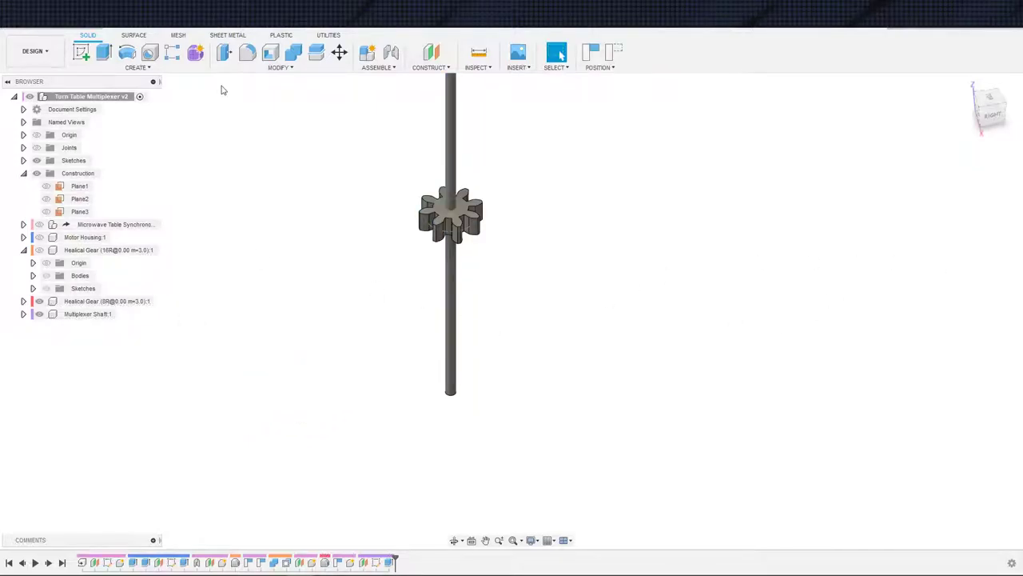
# Align the 8R gear's underside with the 16R gear's underside, making the 16R gear and the microwave table motor visible
pyautogui.click(171, 71)
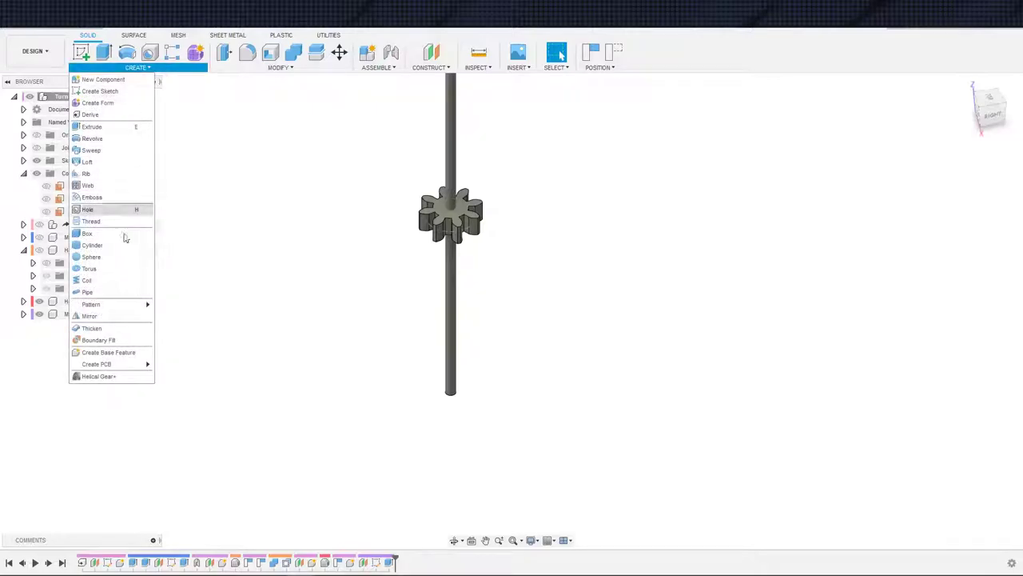
pyautogui.click(268, 71)
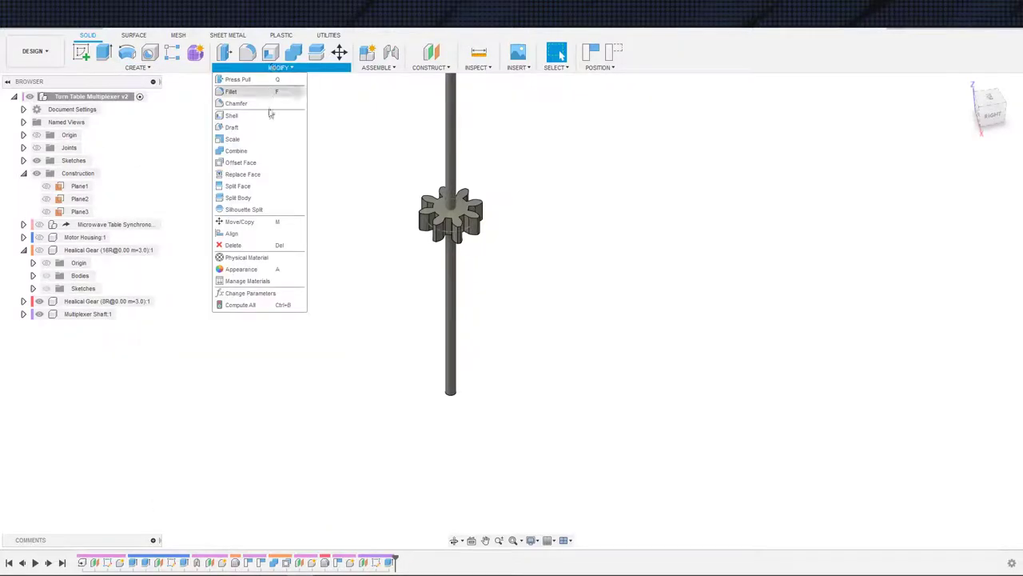
pyautogui.click(240, 231)
pyautogui.keyDown('shift'); pyautogui.moveTo(602, 221); pyautogui.dragTo(584, 222, button='middle'); pyautogui.keyUp('shift')
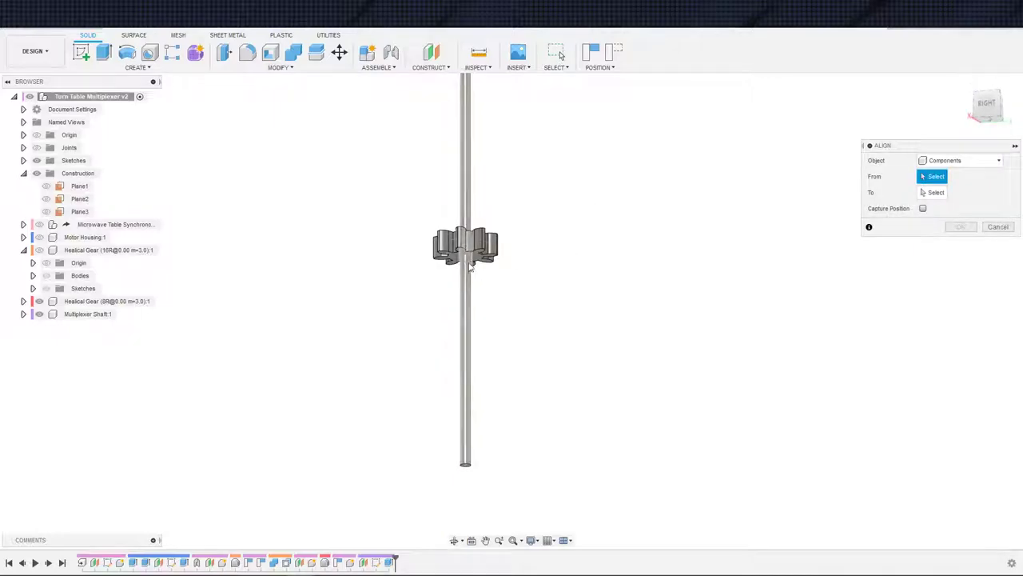
pyautogui.scroll(3, 459, 249)
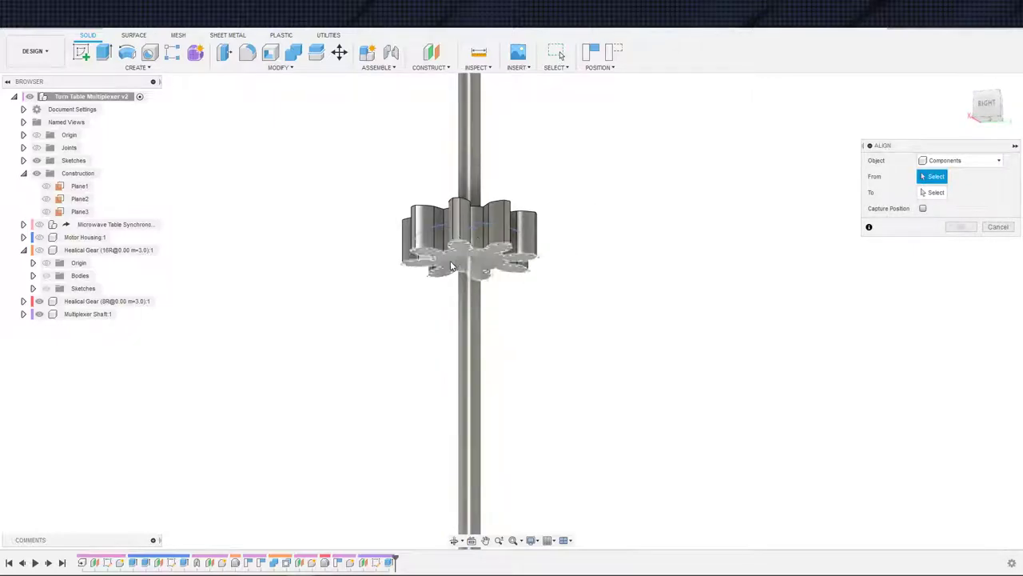
pyautogui.click(433, 270)
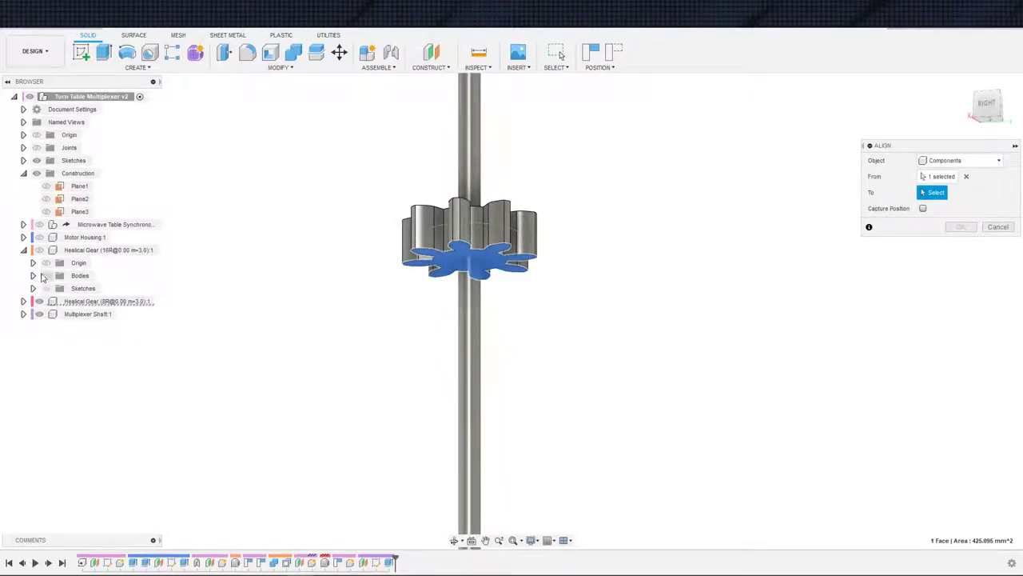
pyautogui.click(39, 250)
pyautogui.moveTo(313, 445); pyautogui.dragTo(293, 301, button='middle')
pyautogui.keyDown('shift'); pyautogui.moveTo(367, 488); pyautogui.dragTo(391, 429, button='middle'); pyautogui.keyUp('shift')
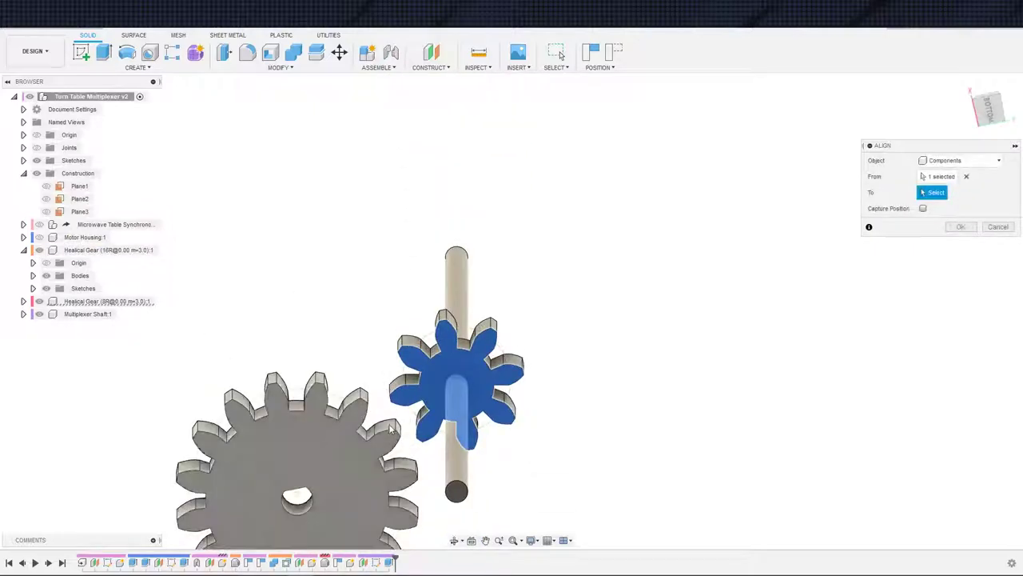
pyautogui.click(366, 464)
pyautogui.keyDown('shift'); pyautogui.moveTo(366, 464); pyautogui.dragTo(389, 444, button='middle'); pyautogui.keyUp('shift')
pyautogui.click(39, 225)
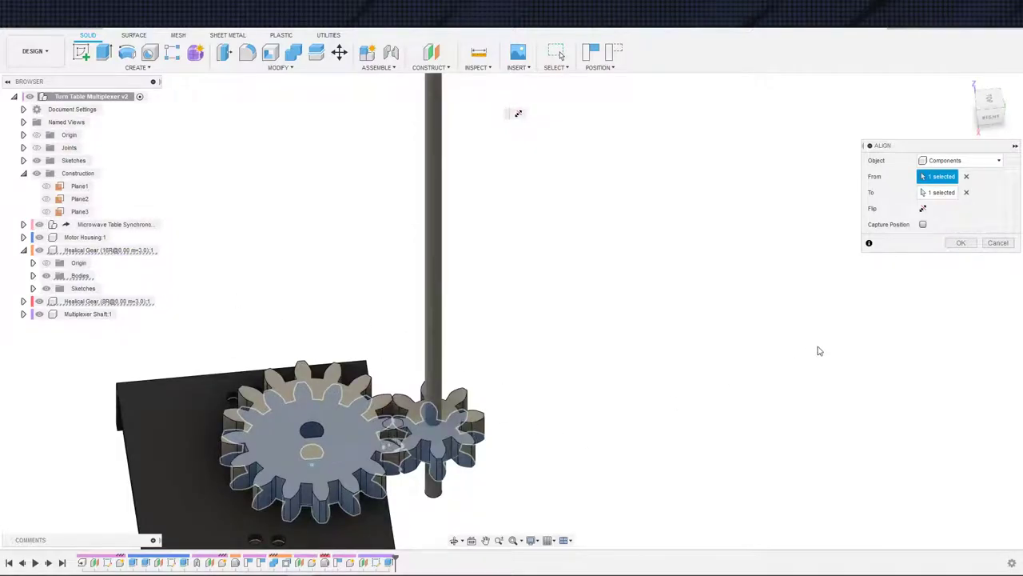
pyautogui.click(960, 243)
# Capture the moved components' positions and extrude the 8R gear's top face slightly upward
pyautogui.keyDown('shift'); pyautogui.moveTo(650, 380); pyautogui.dragTo(667, 398, button='middle'); pyautogui.keyUp('shift')
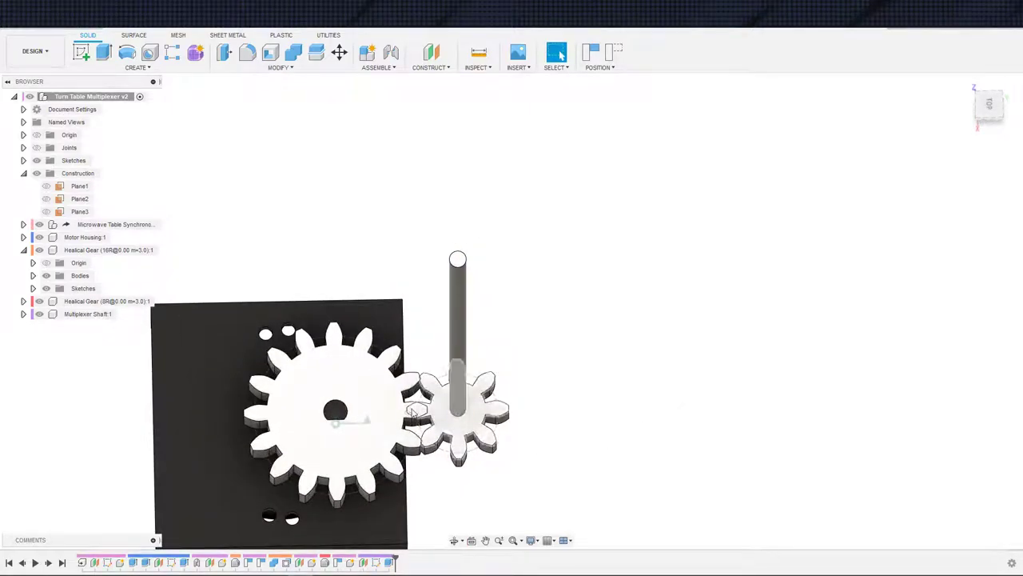
pyautogui.keyDown('shift'); pyautogui.moveTo(536, 446); pyautogui.dragTo(553, 370, button='middle'); pyautogui.keyUp('shift')
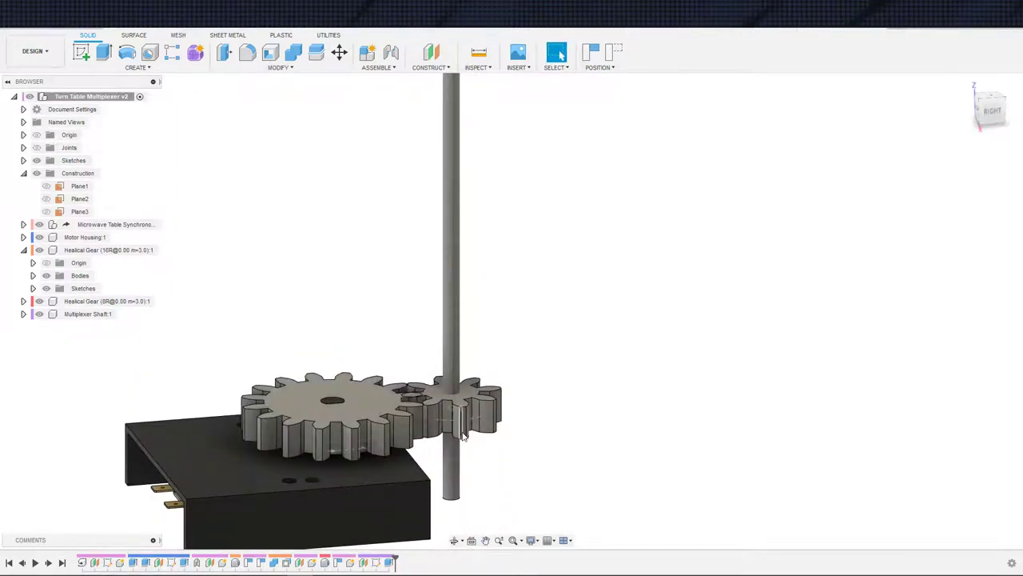
pyautogui.keyDown('shift'); pyautogui.moveTo(574, 392); pyautogui.dragTo(544, 390, button='middle'); pyautogui.keyUp('shift')
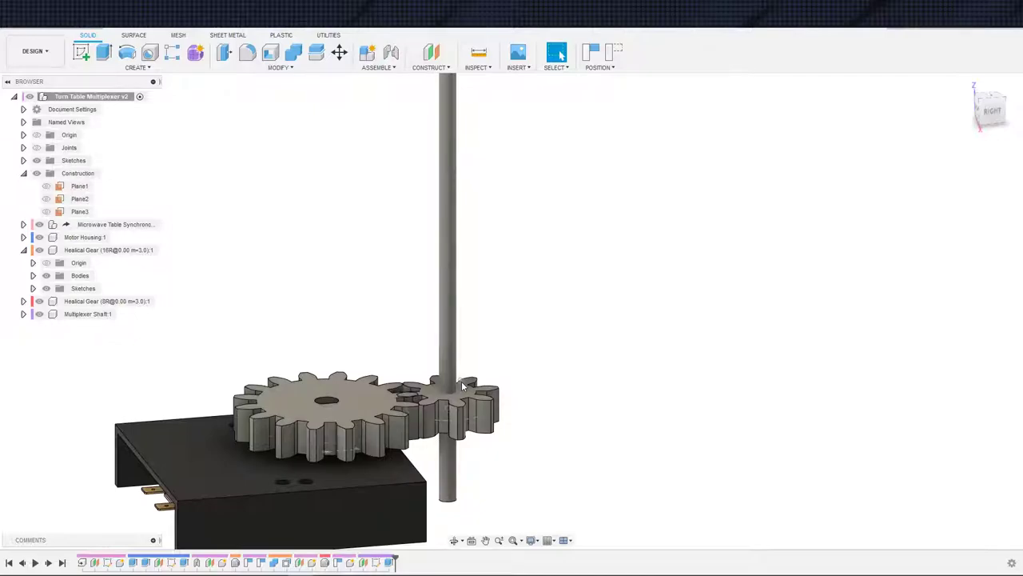
pyautogui.scroll(2, 461, 380)
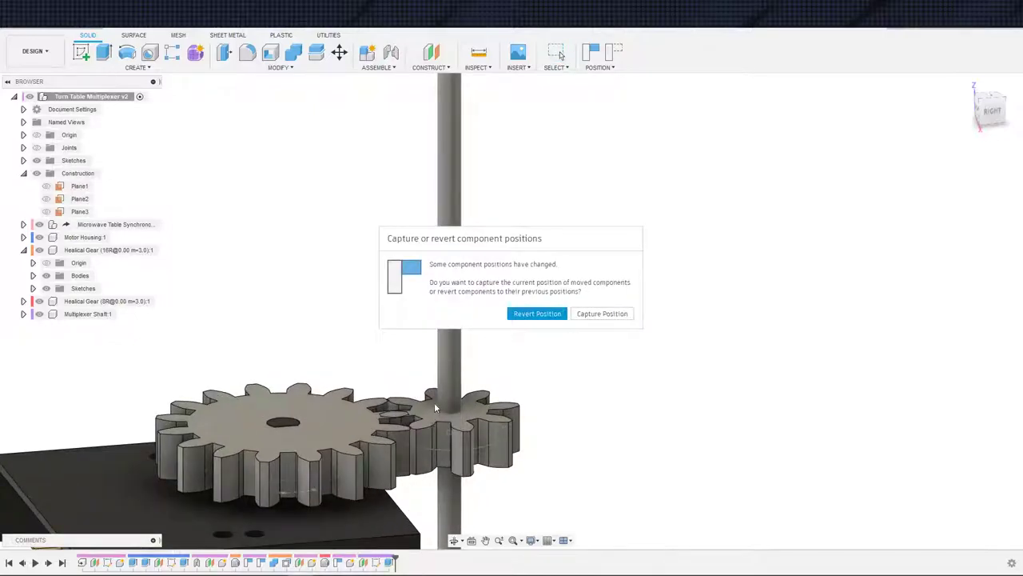
pyautogui.click(596, 314)
pyautogui.press('e')
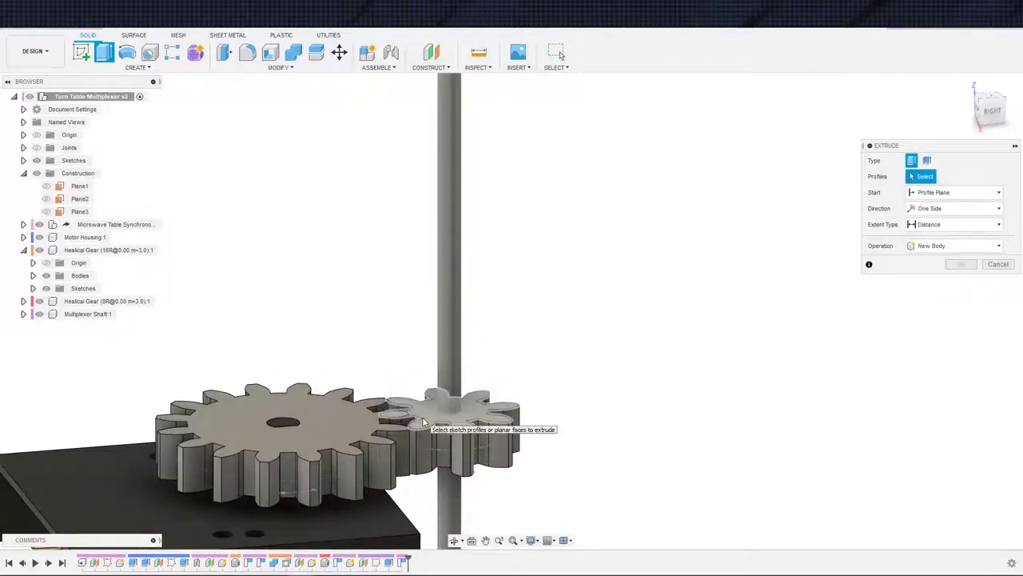
pyautogui.click(423, 415)
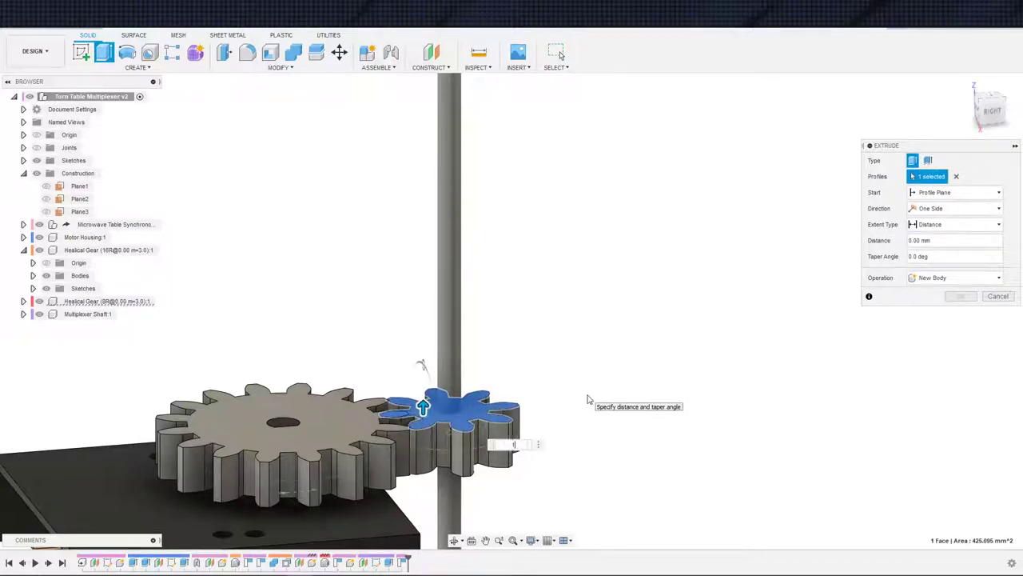
pyautogui.press('Escape')
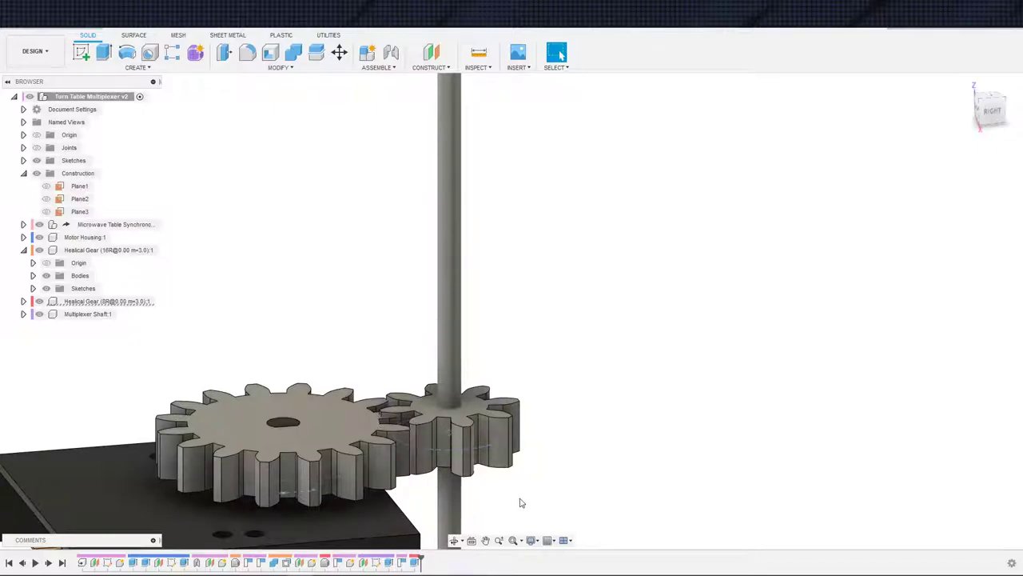
# Activate the Multiplexer Shaft component for editing, with the gear's underside and the shaft's lower end in view
pyautogui.keyDown('shift'); pyautogui.moveTo(519, 502); pyautogui.dragTo(478, 337, button='middle'); pyautogui.keyUp('shift')
pyautogui.scroll(-1, 546, 487)
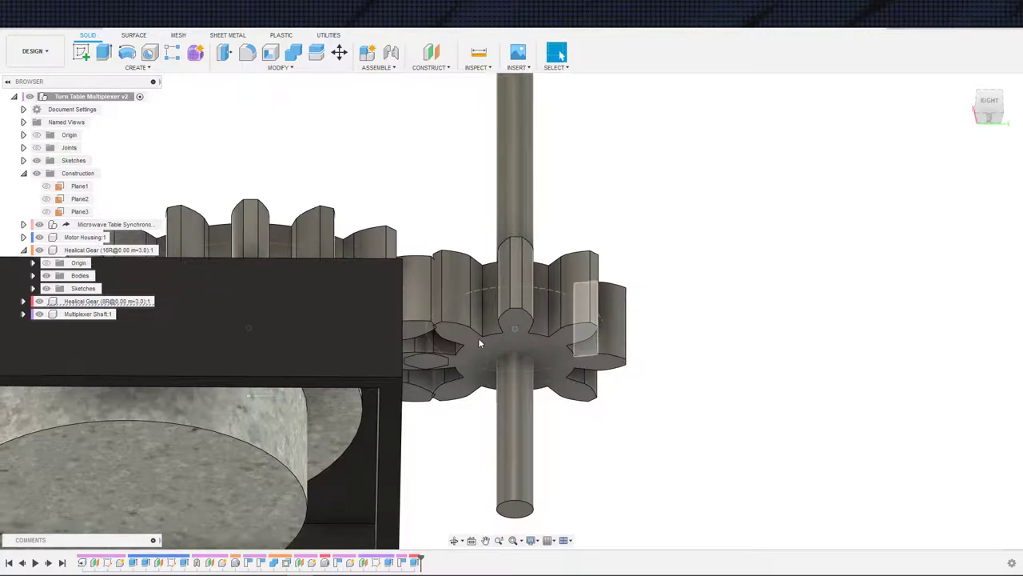
pyautogui.click(130, 313)
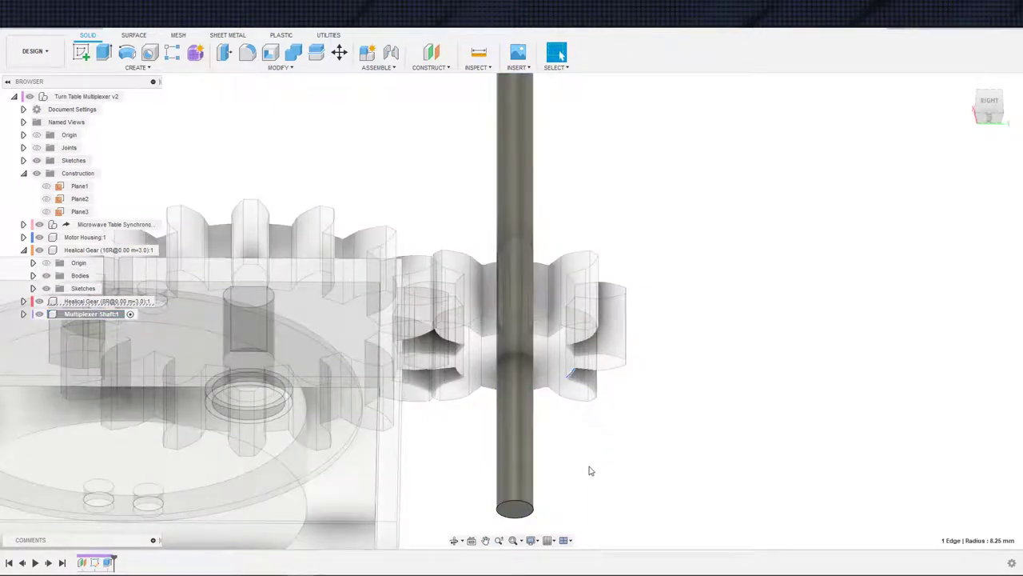
# Make the top-level Turn Table Multiplexer component active again instead of the Multiplexer Shaft
pyautogui.keyDown('shift'); pyautogui.moveTo(579, 438); pyautogui.dragTo(535, 439, button='middle'); pyautogui.keyUp('shift')
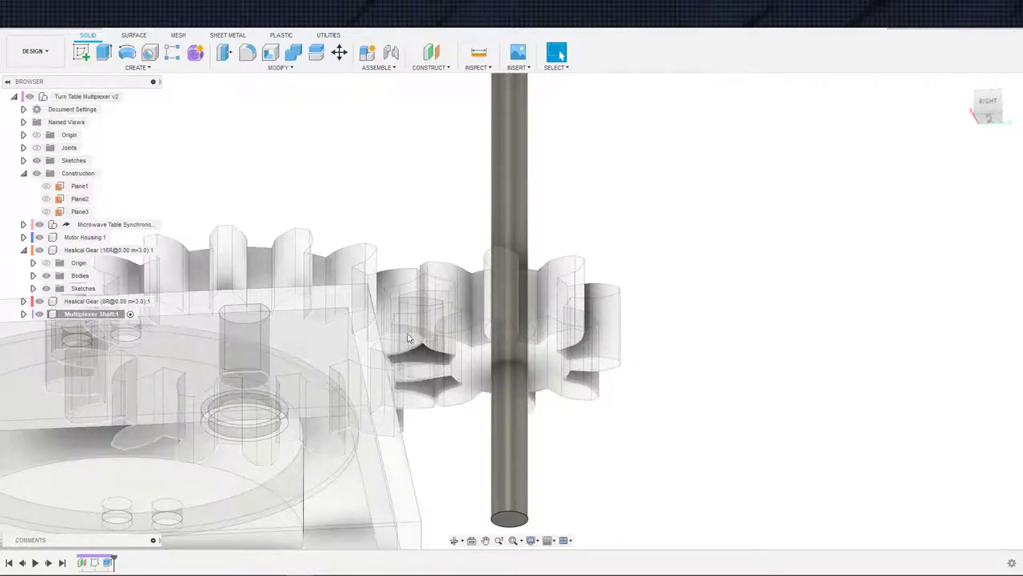
pyautogui.keyDown('shift'); pyautogui.moveTo(407, 338); pyautogui.dragTo(422, 402, button='middle'); pyautogui.keyUp('shift')
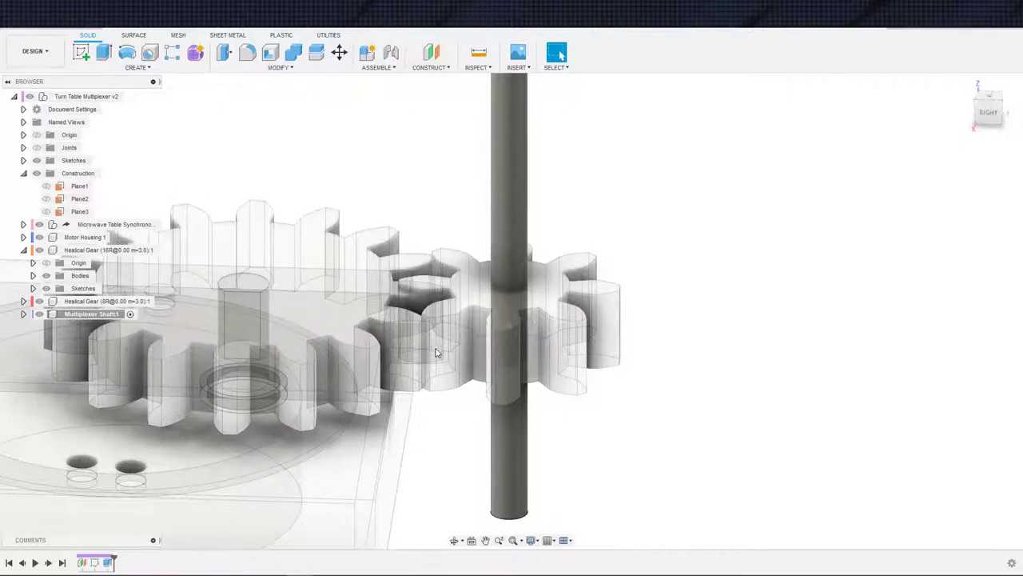
pyautogui.keyDown('shift'); pyautogui.moveTo(434, 347); pyautogui.dragTo(439, 326, button='middle'); pyautogui.keyUp('shift')
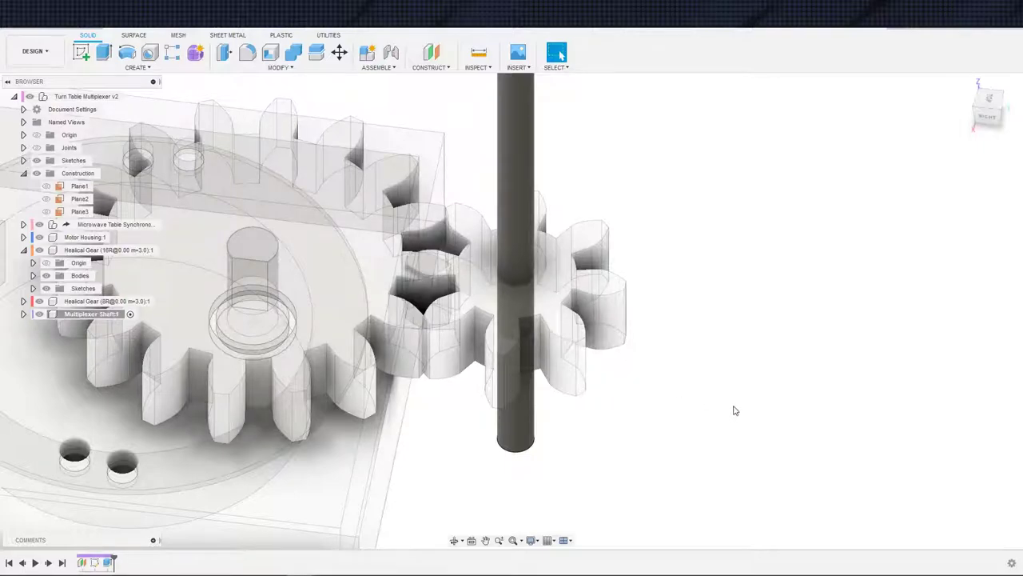
pyautogui.scroll(-1, 735, 408)
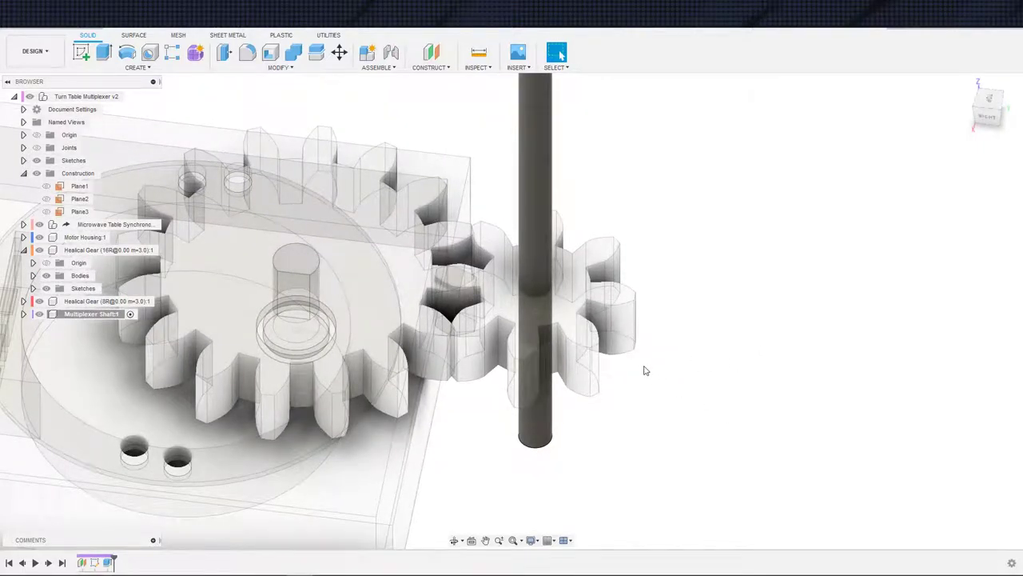
pyautogui.keyDown('shift'); pyautogui.moveTo(644, 370); pyautogui.dragTo(656, 331, button='middle'); pyautogui.keyUp('shift')
pyautogui.scroll(-1, 656, 331)
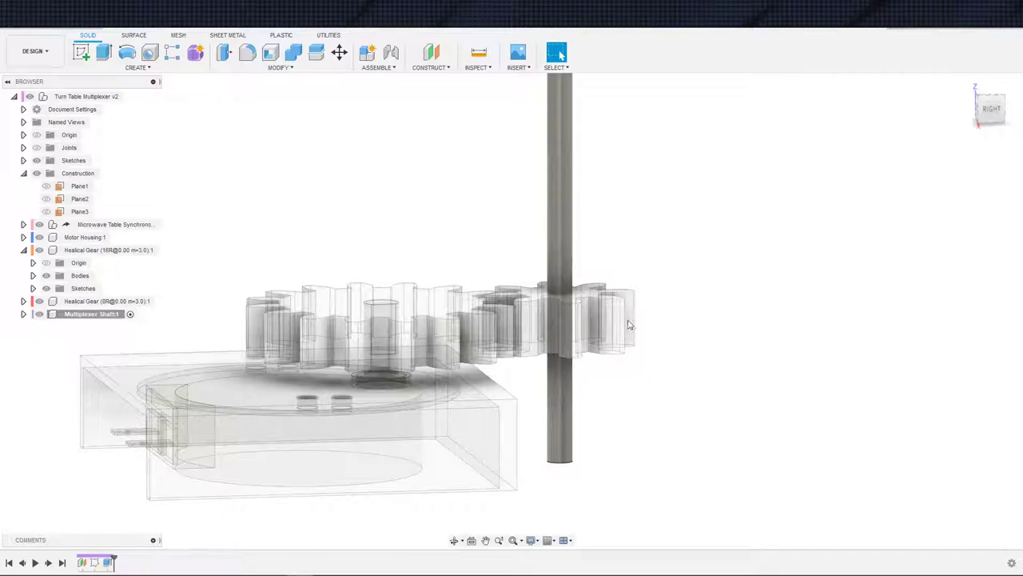
pyautogui.doubleClick(83, 96)
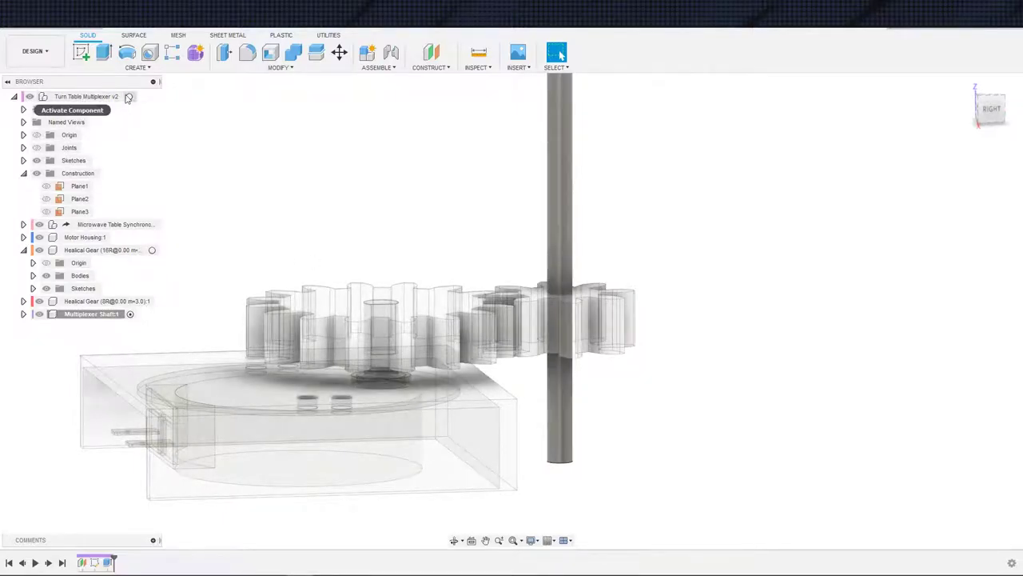
pyautogui.keyDown('shift'); pyautogui.moveTo(453, 198); pyautogui.dragTo(435, 209, button='middle'); pyautogui.keyUp('shift')
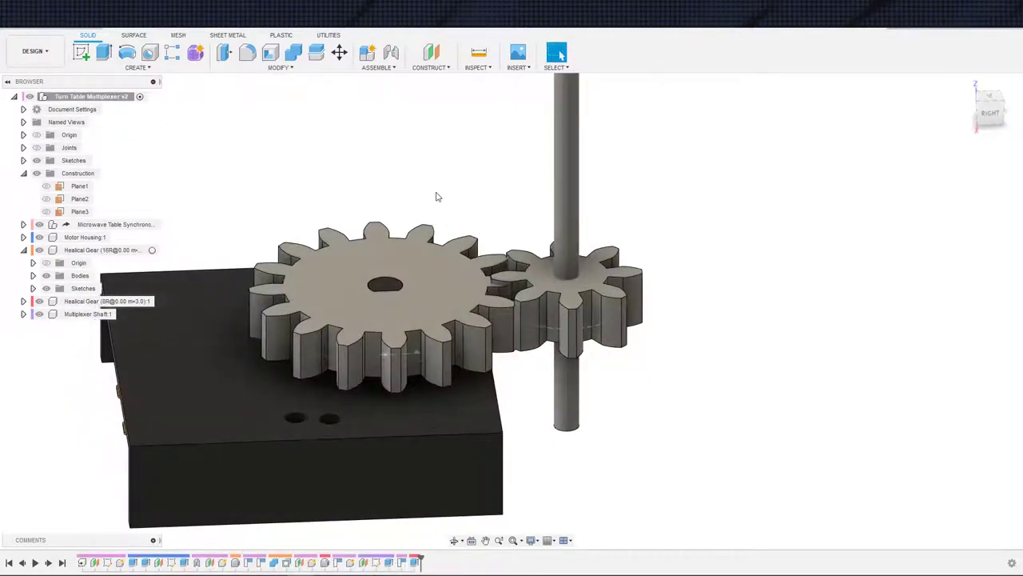
# Undo the extrusion of the 8R gear's top face and the position capture made before it
pyautogui.hotkey('ctrl', 'z')
pyautogui.hotkey('ctrl', 'z')
pyautogui.hotkey('ctrl', 'z')
pyautogui.hotkey('ctrl', 'z')
pyautogui.scroll(-1, 660, 245)
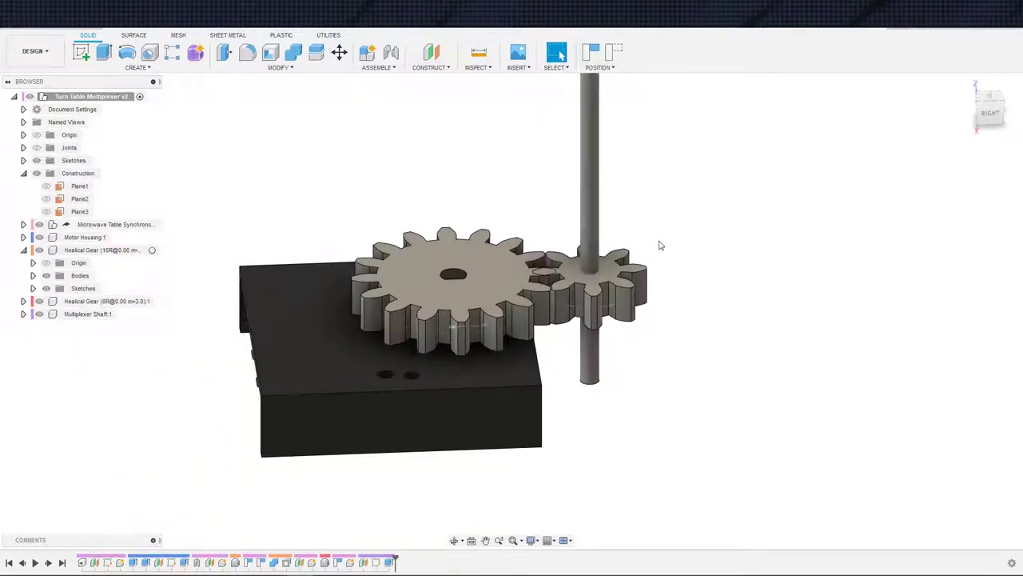
# Capture the current positions of the moved components without the gear extrusion
pyautogui.moveTo(684, 243); pyautogui.dragTo(633, 228, button='middle')
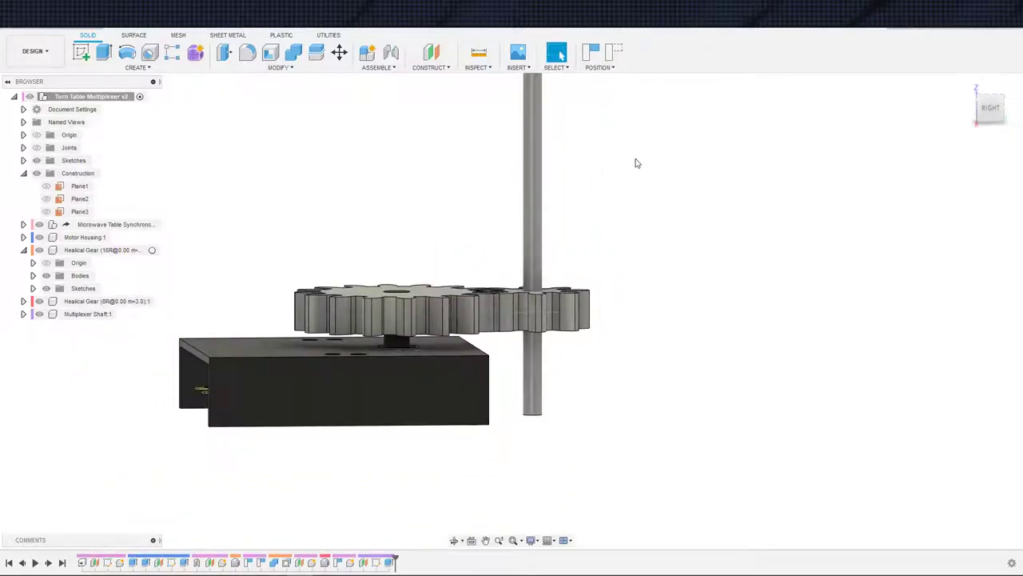
pyautogui.keyDown('shift'); pyautogui.moveTo(636, 158); pyautogui.dragTo(607, 208, button='middle'); pyautogui.keyUp('shift')
pyautogui.click(590, 52)
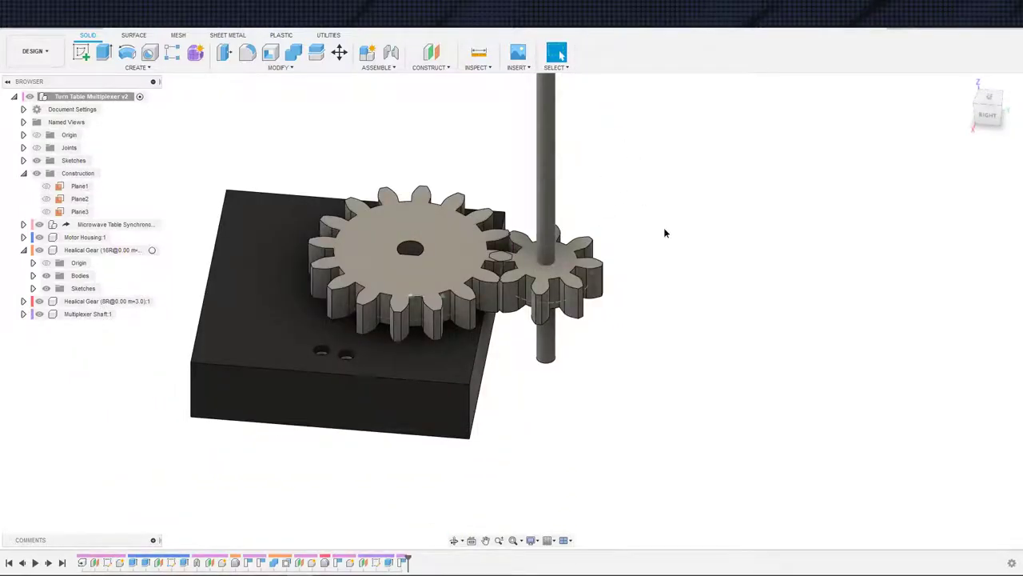
# Create an external Helical Gear with 16 teeth, module 3.00 mm, helix angle 0.0 deg and gear width 10.00 mm
pyautogui.keyDown('shift'); pyautogui.moveTo(663, 232); pyautogui.dragTo(603, 226, button='middle'); pyautogui.keyUp('shift')
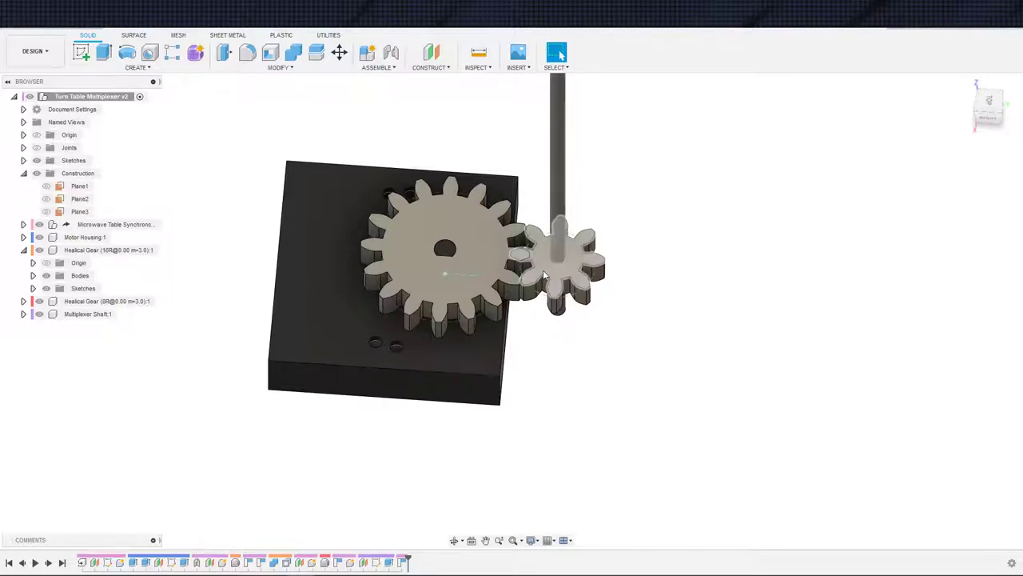
pyautogui.click(136, 68)
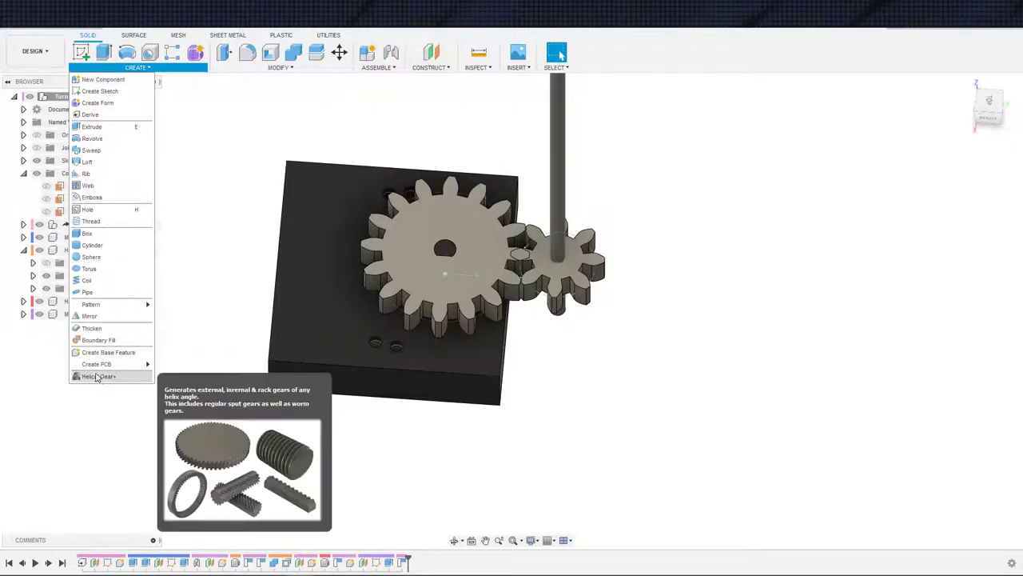
pyautogui.click(97, 377)
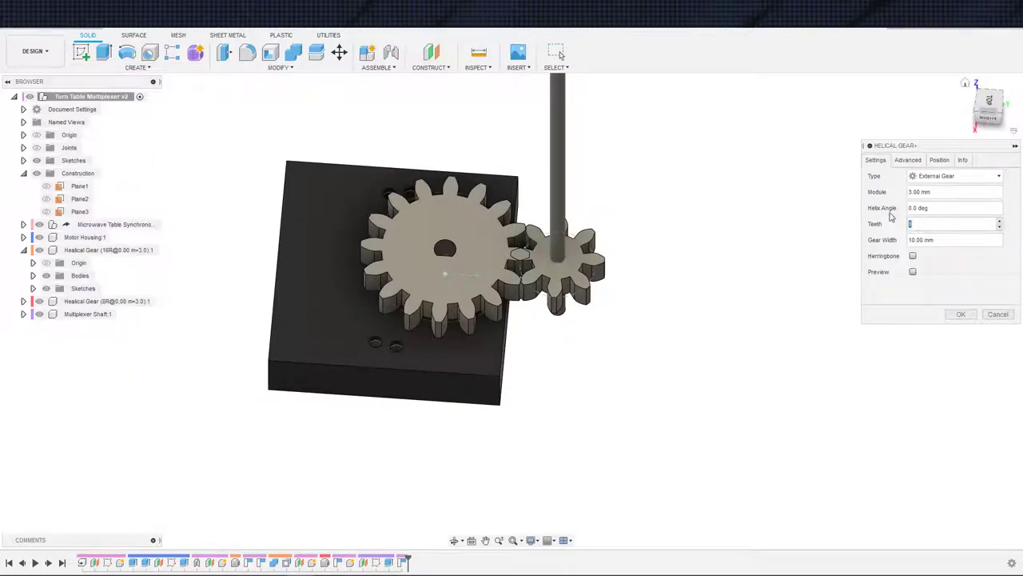
pyautogui.write('16')
pyautogui.press('Return')
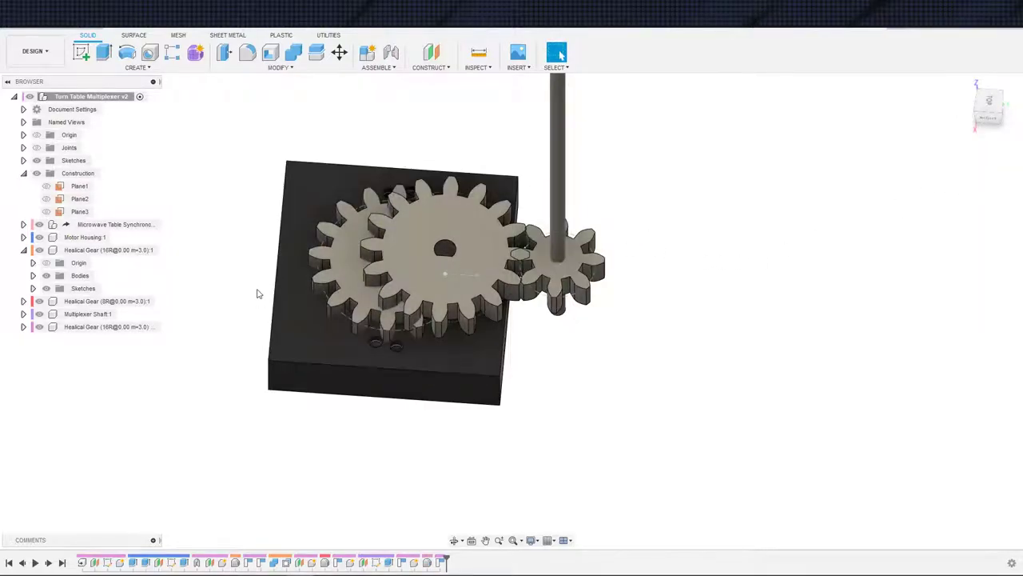
# Start Align and hide the 8R gear, the original 16R gear, the motor housing and the microwave table motor
pyautogui.click(276, 69)
pyautogui.click(238, 236)
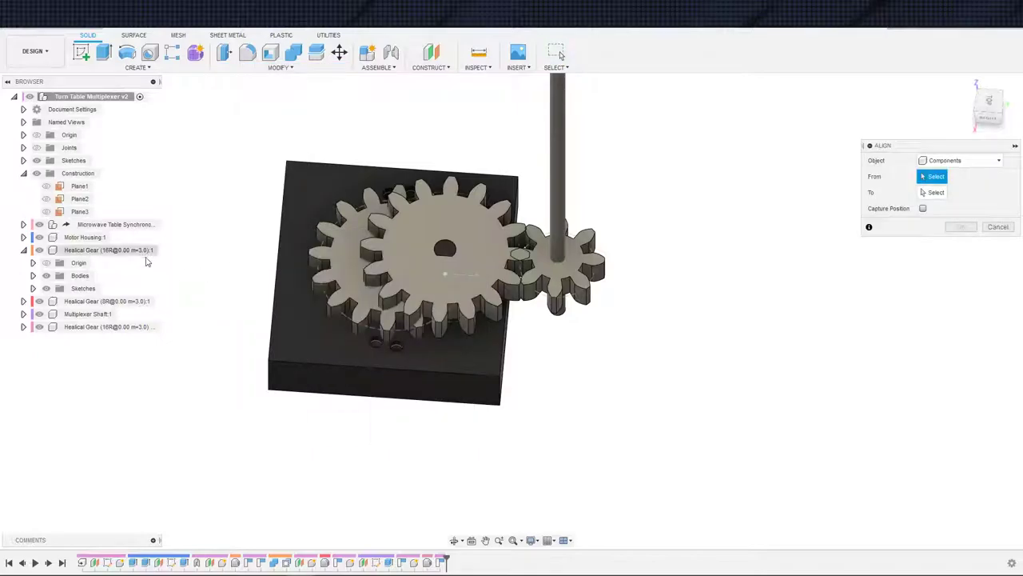
pyautogui.click(40, 301)
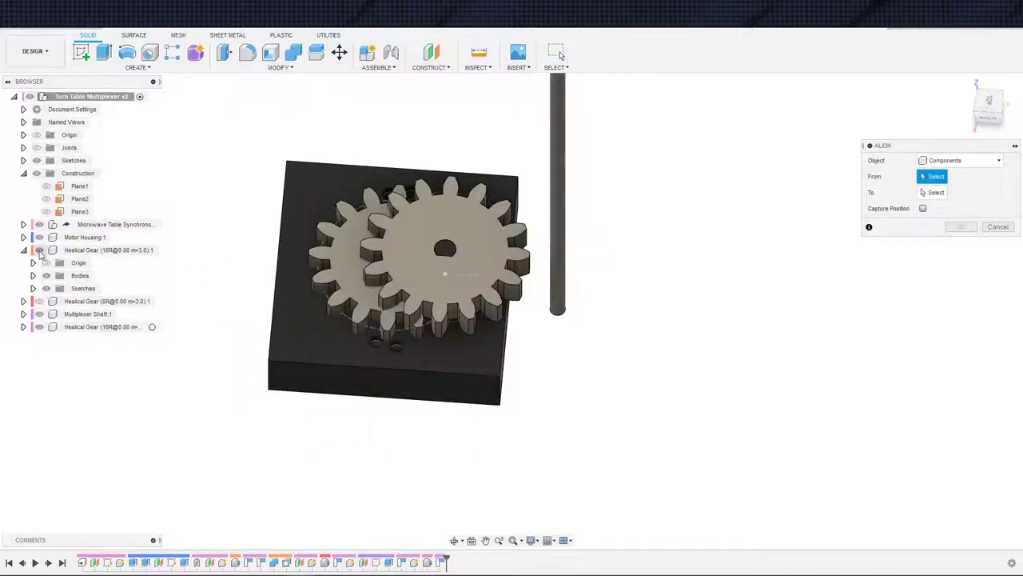
pyautogui.click(39, 250)
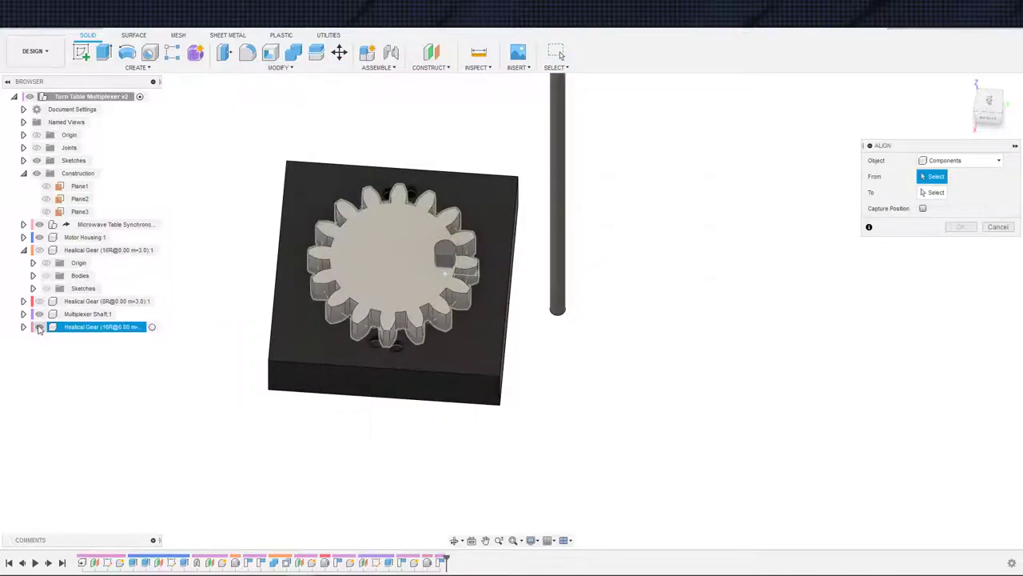
pyautogui.click(39, 327)
pyautogui.click(39, 327)
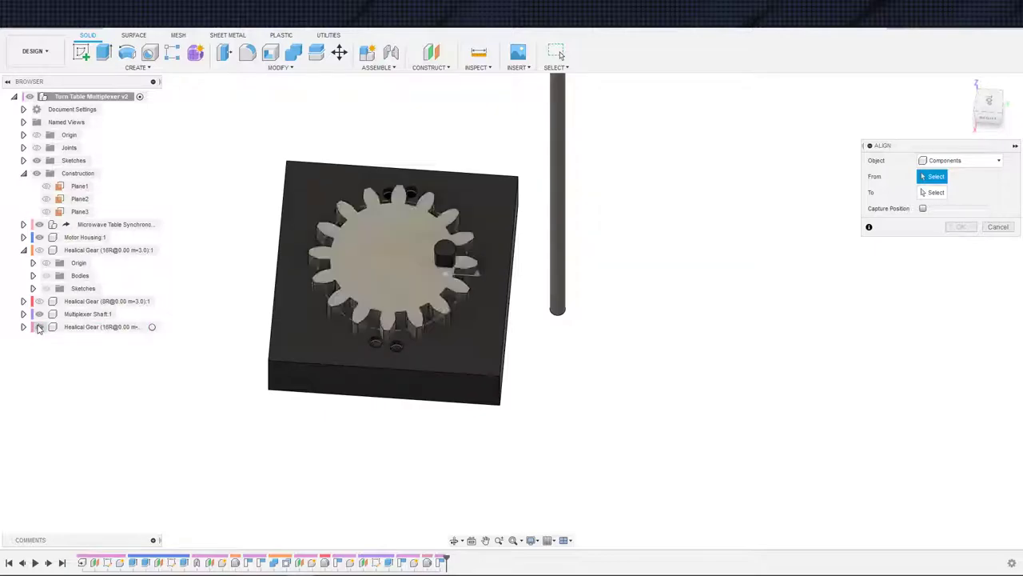
pyautogui.click(39, 237)
pyautogui.click(39, 224)
# Align the new 16R gear's underside with the top face of the 8R gear, showing the 8R gear again and capturing the position
pyautogui.keyDown('shift'); pyautogui.moveTo(412, 381); pyautogui.dragTo(394, 352, button='middle'); pyautogui.keyUp('shift')
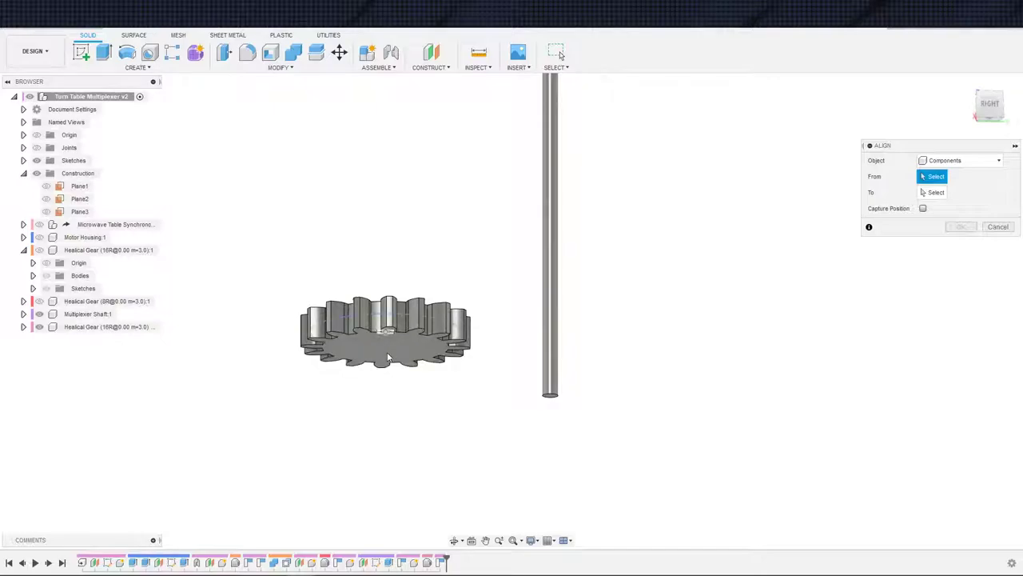
pyautogui.scroll(3, 394, 351)
pyautogui.click(369, 354)
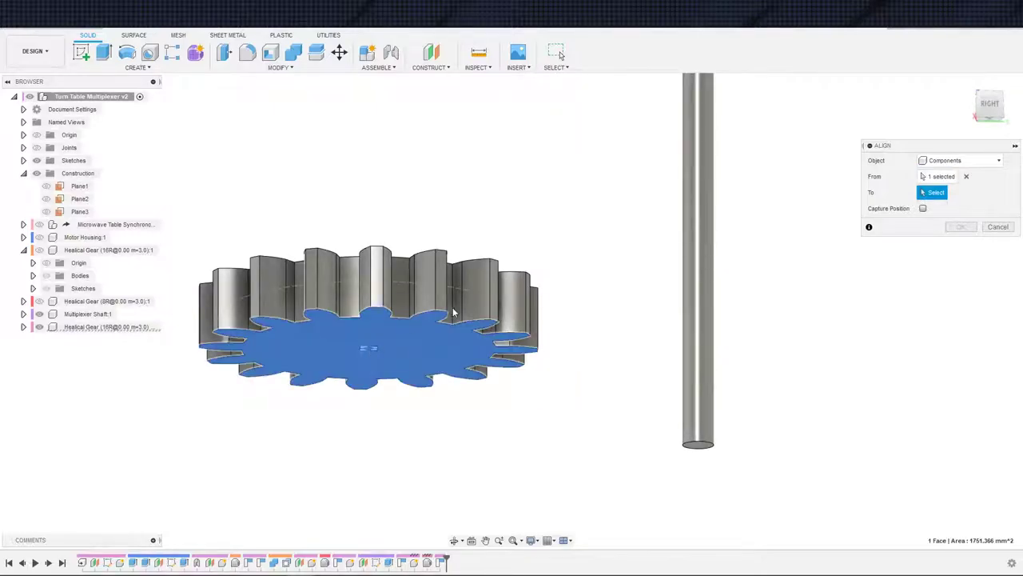
pyautogui.scroll(-3, 306, 251)
pyautogui.keyDown('shift'); pyautogui.moveTo(306, 251); pyautogui.dragTo(285, 281, button='middle'); pyautogui.keyUp('shift')
pyautogui.click(39, 301)
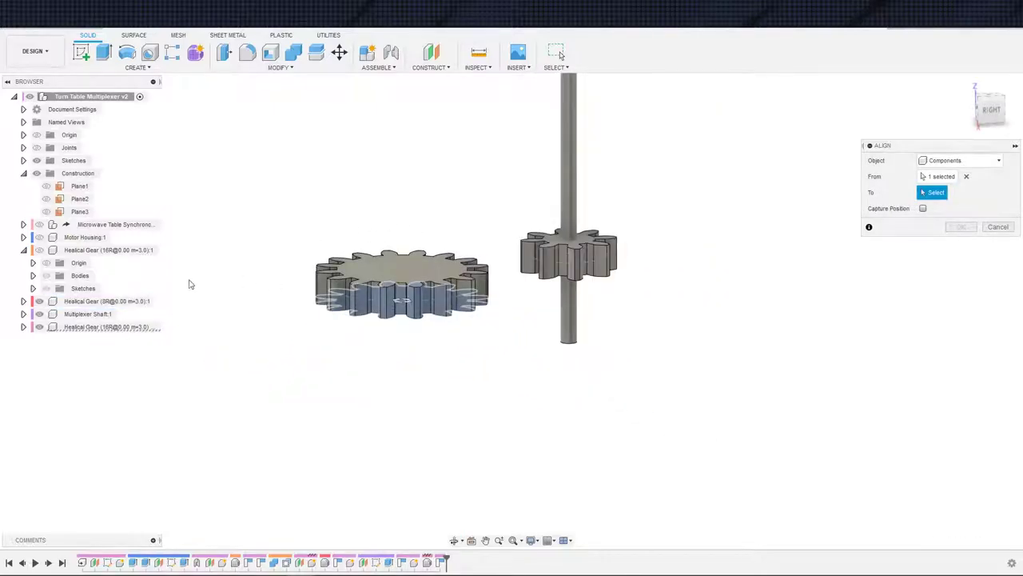
pyautogui.keyDown('shift'); pyautogui.moveTo(638, 226); pyautogui.dragTo(637, 257, button='middle'); pyautogui.keyUp('shift')
pyautogui.scroll(3, 546, 228)
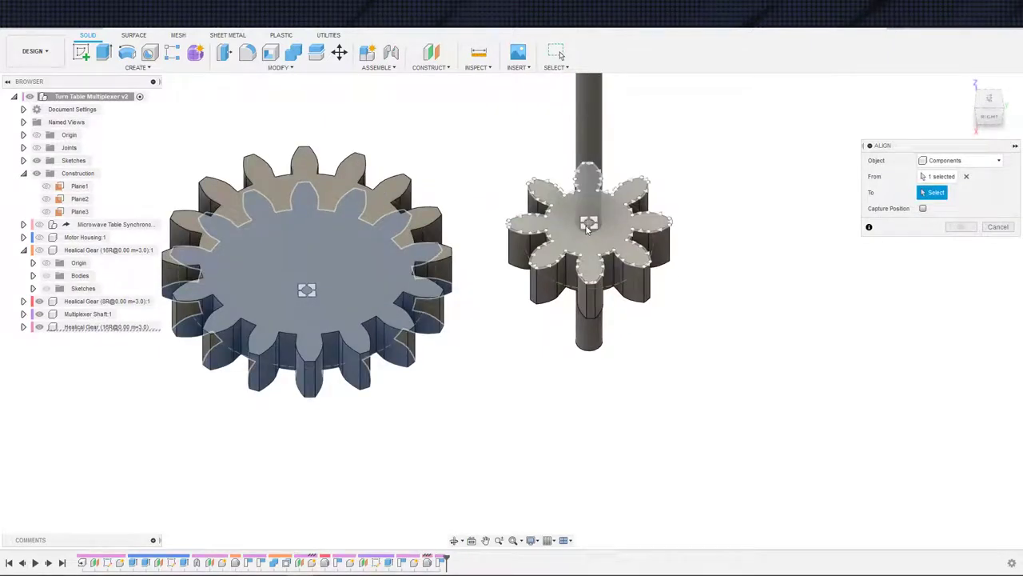
pyautogui.click(574, 250)
pyautogui.keyDown('shift'); pyautogui.moveTo(575, 251); pyautogui.dragTo(718, 276, button='middle'); pyautogui.keyUp('shift')
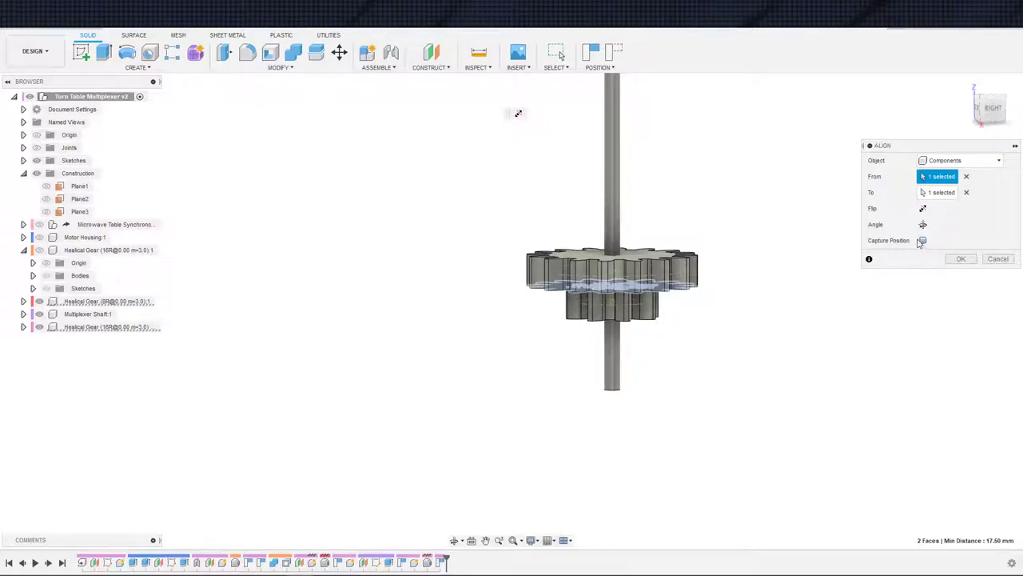
pyautogui.click(961, 258)
pyautogui.keyDown('shift'); pyautogui.moveTo(747, 299); pyautogui.dragTo(714, 251, button='middle'); pyautogui.keyUp('shift')
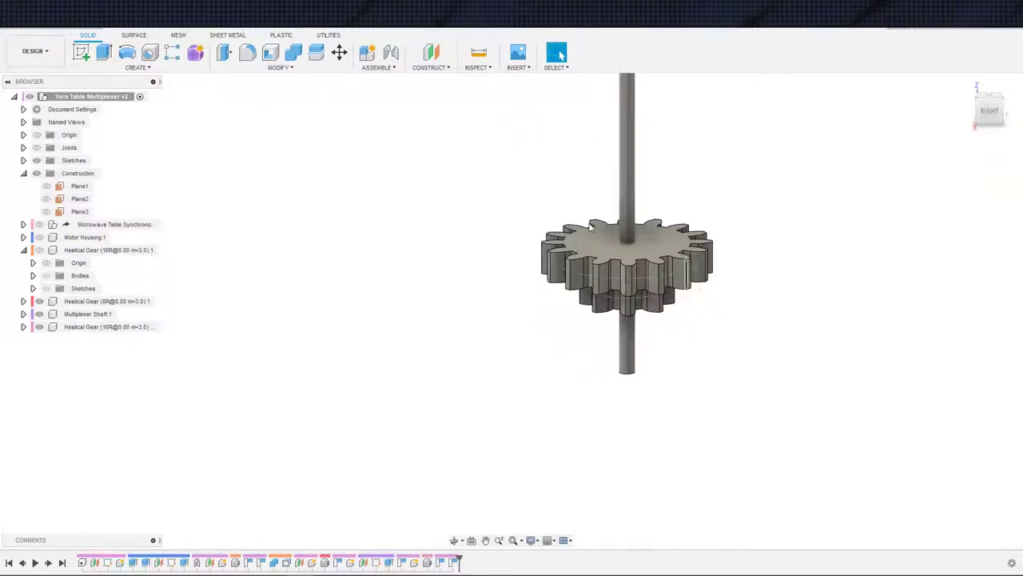
# Combine the 8R gear as target body with the new 16R gear as tool using Join, with Keep Tools off
pyautogui.click(251, 69)
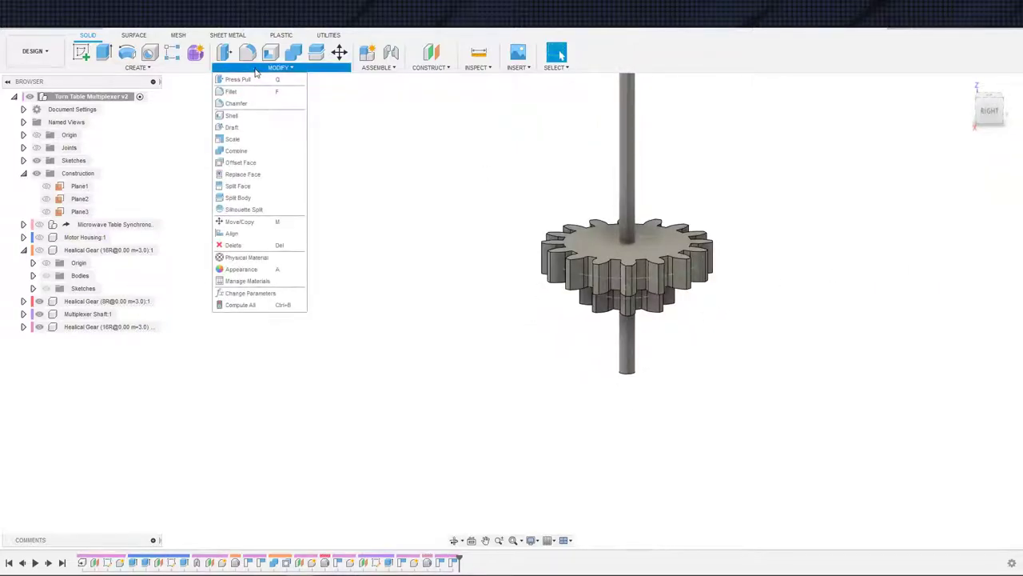
pyautogui.click(233, 151)
pyautogui.click(649, 306)
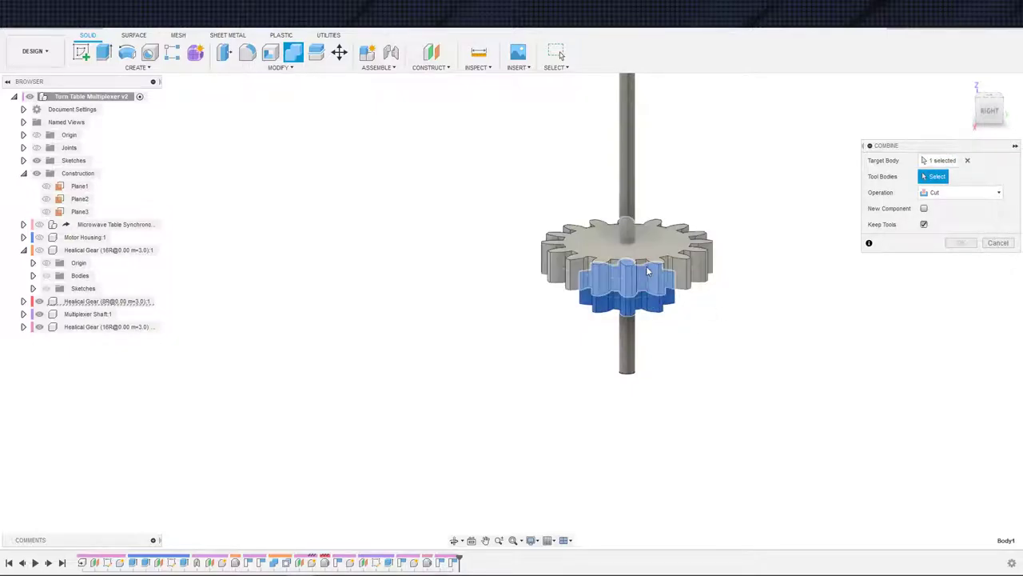
pyautogui.click(699, 259)
pyautogui.click(924, 225)
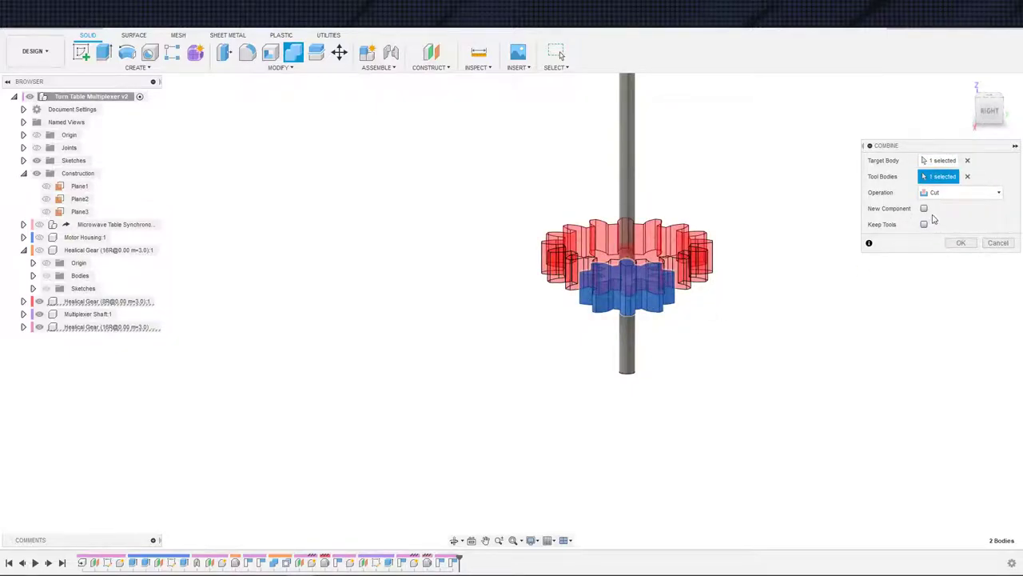
pyautogui.click(936, 193)
pyautogui.click(940, 213)
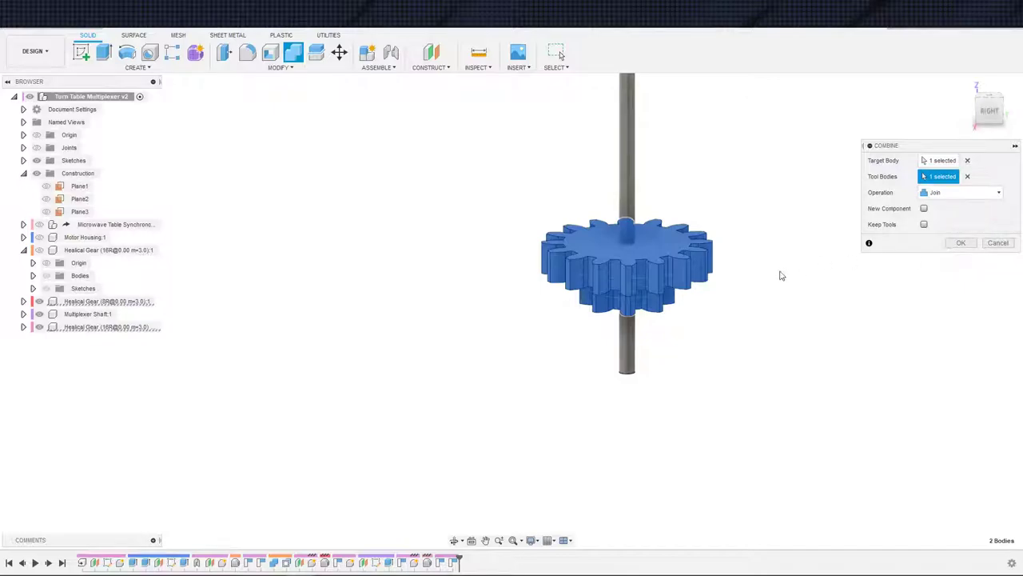
pyautogui.moveTo(780, 275)
pyautogui.keyDown('shift'); pyautogui.mouseDown(button='middle')
pyautogui.moveTo(776, 233)
pyautogui.moveTo(781, 261)
pyautogui.mouseUp(button='middle'); pyautogui.keyUp('shift')
pyautogui.click(959, 243)
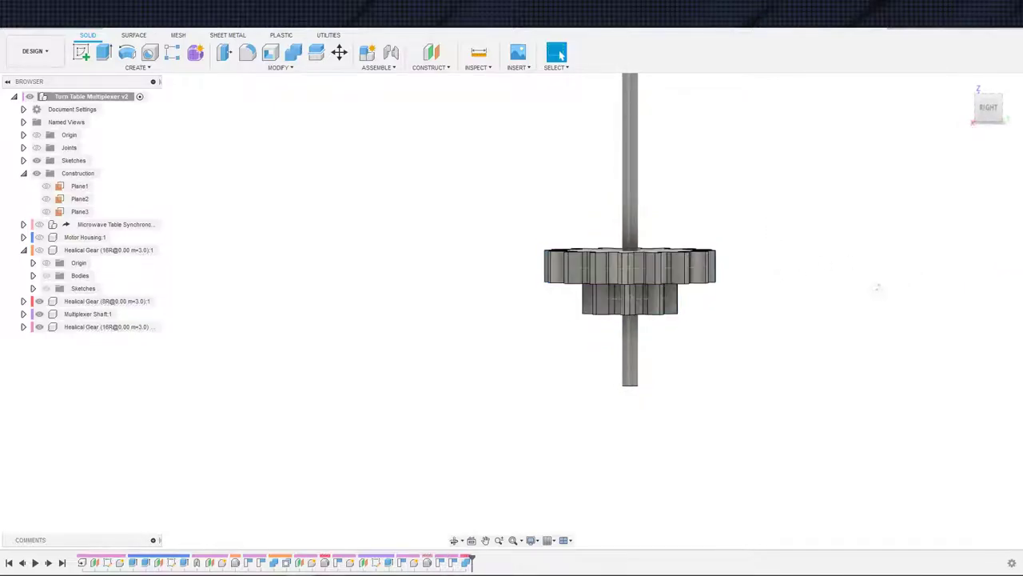
pyautogui.keyDown('shift'); pyautogui.moveTo(877, 286); pyautogui.dragTo(840, 320, button='middle'); pyautogui.keyUp('shift')
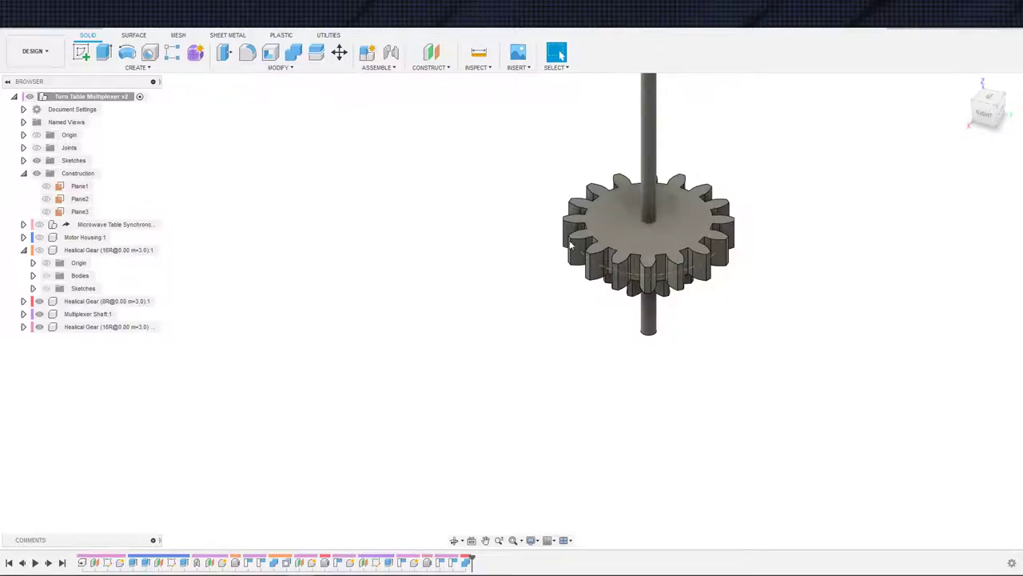
pyautogui.keyDown('shift'); pyautogui.moveTo(570, 245); pyautogui.dragTo(564, 136, button='middle'); pyautogui.keyUp('shift')
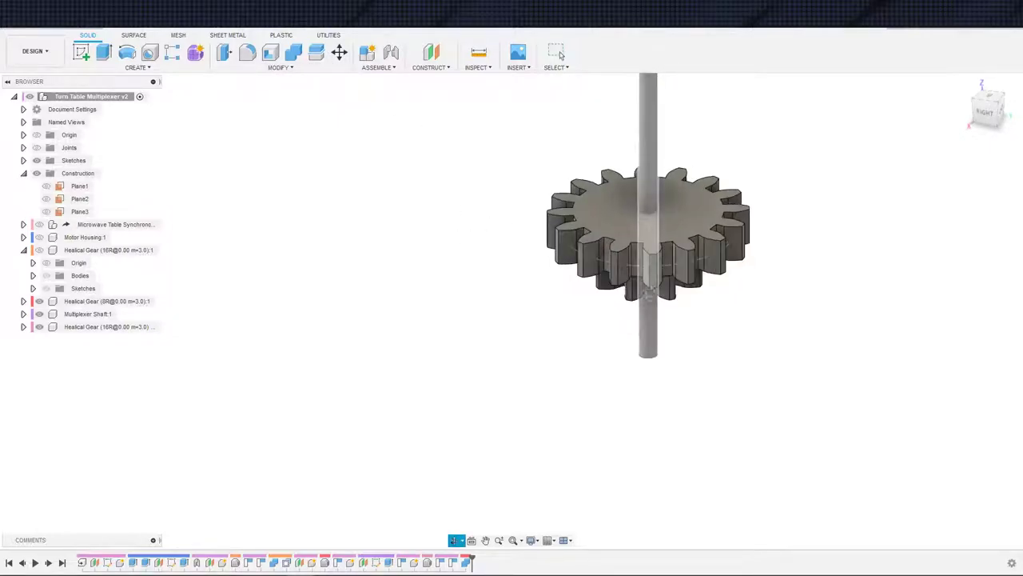
pyautogui.keyDown('shift'); pyautogui.moveTo(649, 294); pyautogui.dragTo(654, 323, button='middle'); pyautogui.keyUp('shift')
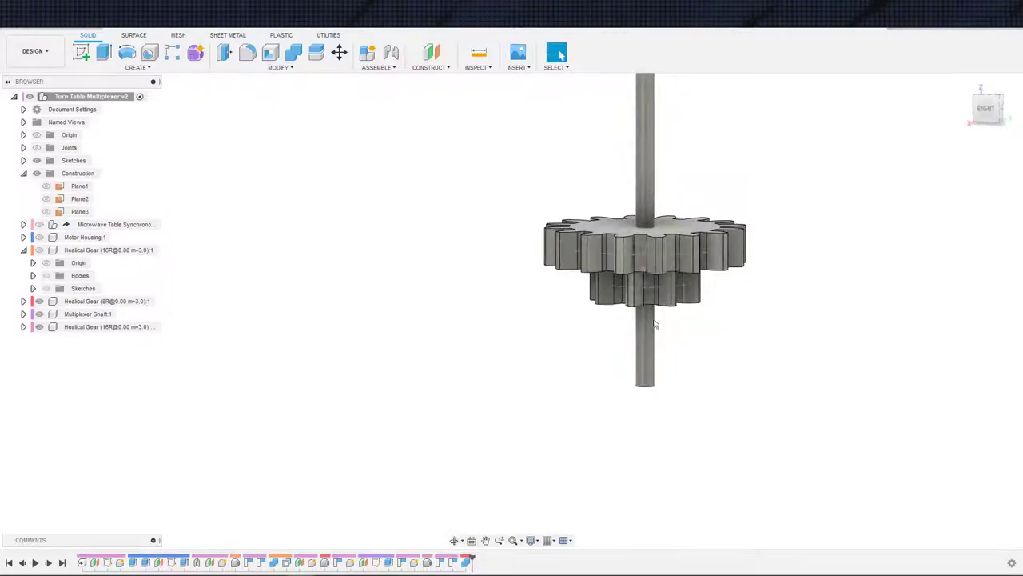
pyautogui.keyDown('shift'); pyautogui.moveTo(599, 254); pyautogui.dragTo(607, 320, button='middle'); pyautogui.keyUp('shift')
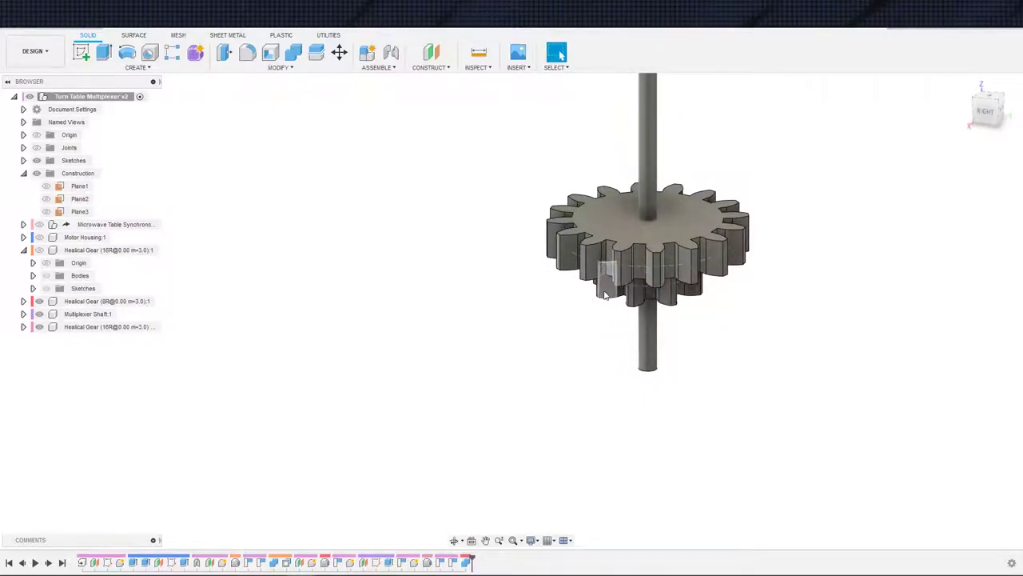
pyautogui.scroll(-2, 632, 323)
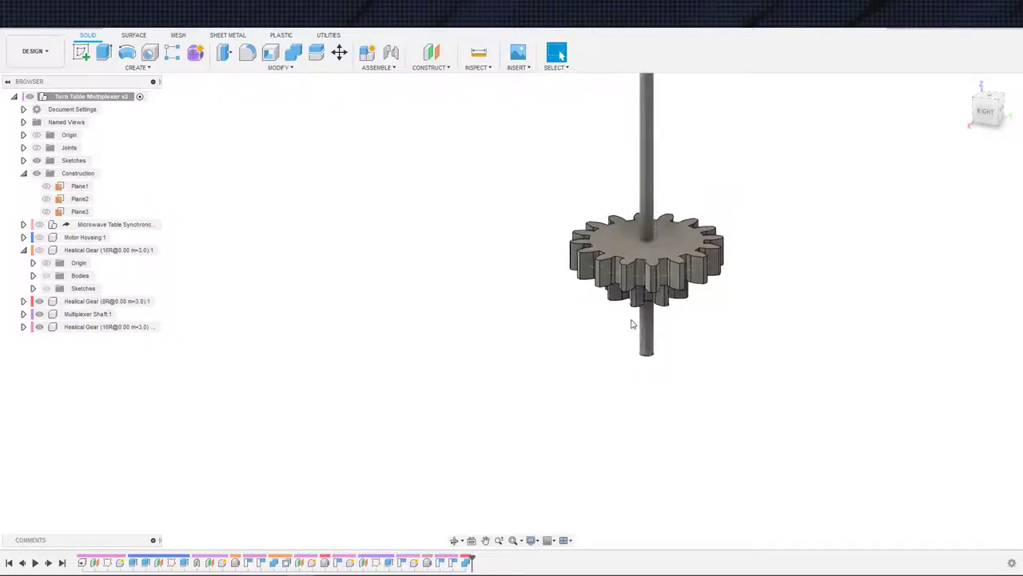
pyautogui.moveTo(683, 325)
pyautogui.keyDown('shift'); pyautogui.mouseDown(button='middle')
pyautogui.moveTo(688, 332)
pyautogui.moveTo(690, 320)
pyautogui.mouseUp(button='middle'); pyautogui.keyUp('shift')
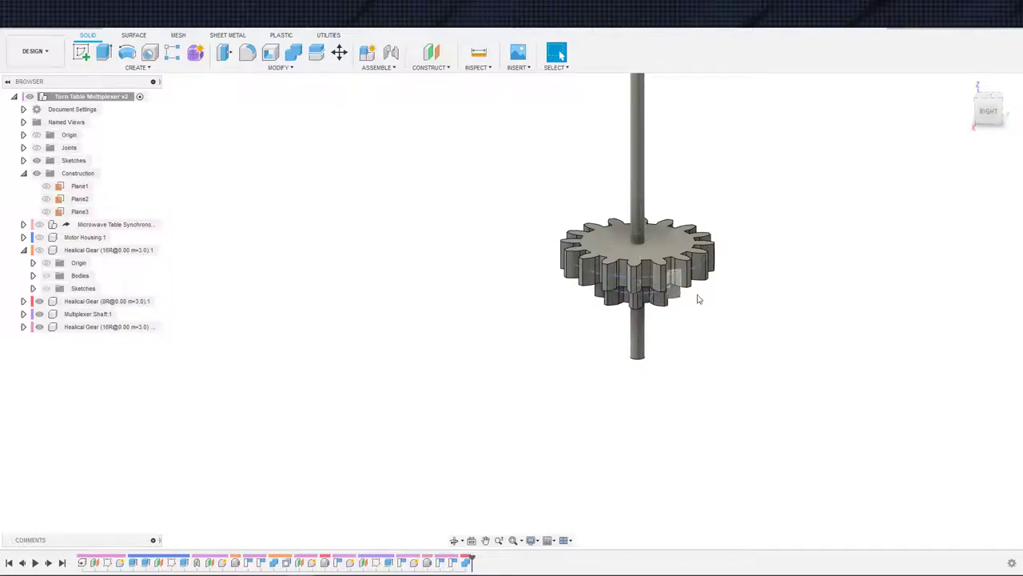
# Show the original 16R gear and the motor housing again beside the joined gear stack
pyautogui.keyDown('shift'); pyautogui.moveTo(756, 281); pyautogui.dragTo(729, 286, button='middle'); pyautogui.keyUp('shift')
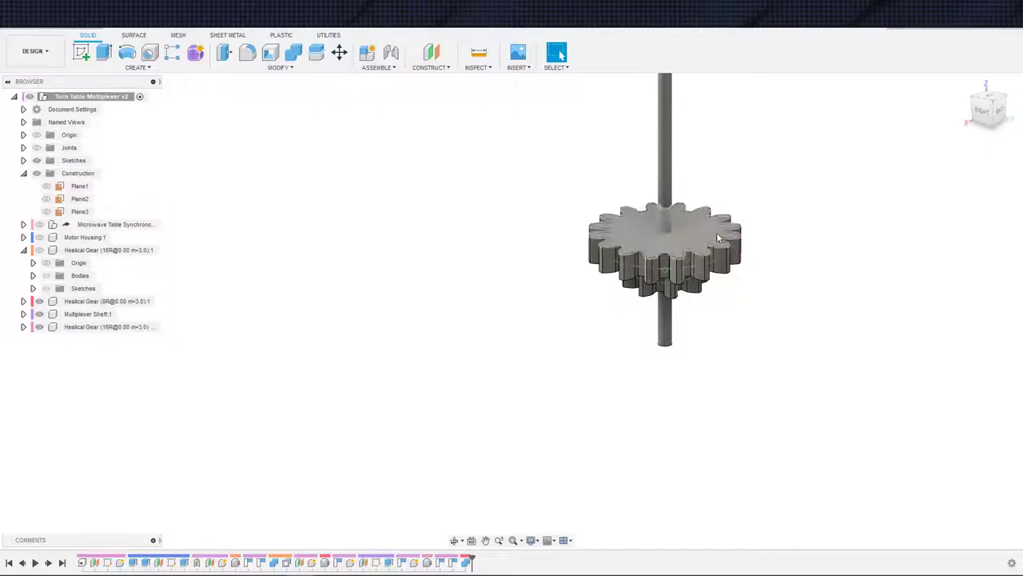
pyautogui.scroll(-2, 721, 317)
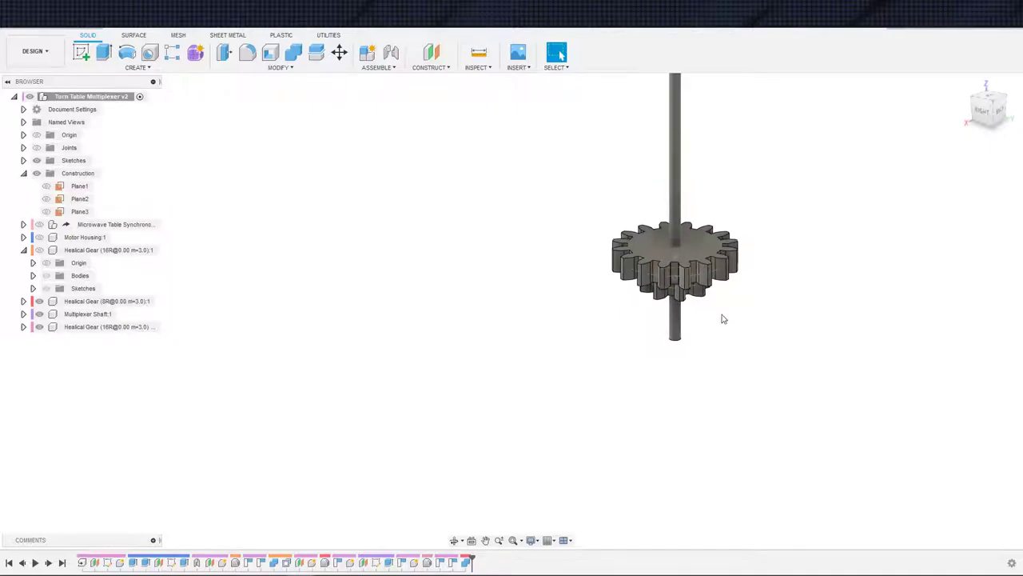
pyautogui.moveTo(809, 296); pyautogui.dragTo(797, 313, button='middle')
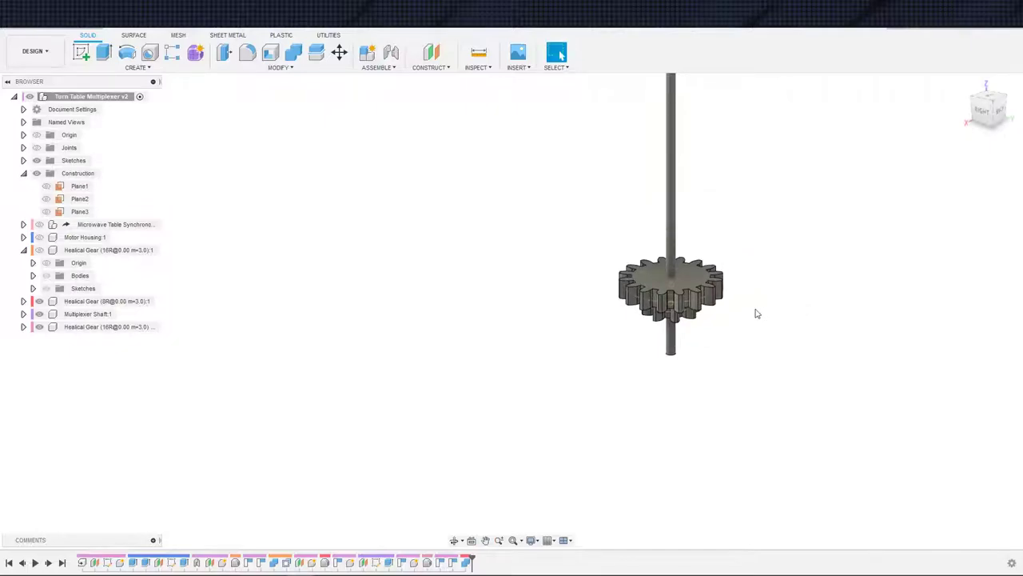
pyautogui.click(40, 249)
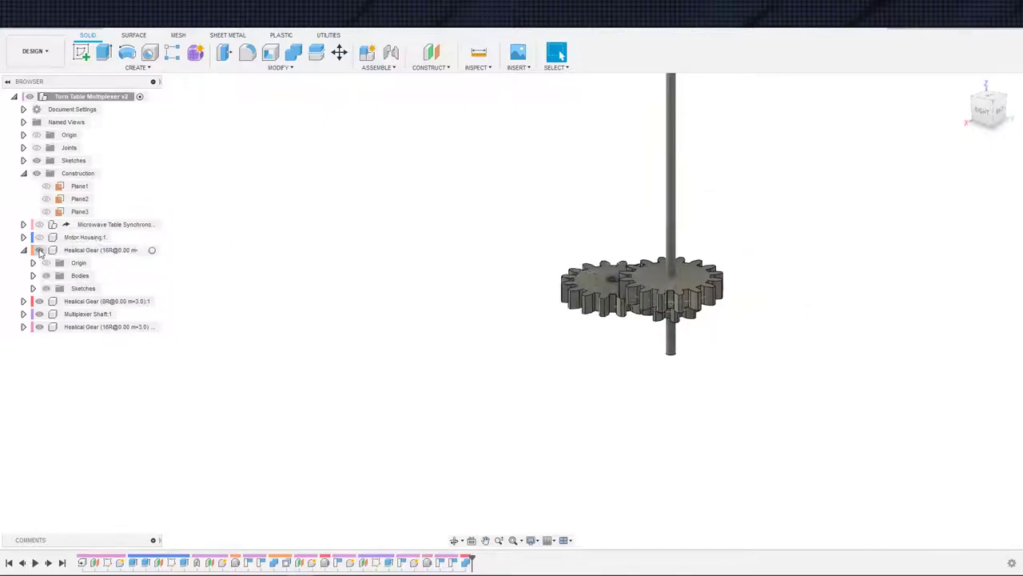
pyautogui.click(39, 237)
# Examine the motor housing, its 16R gear and the joined gear stack together with the full multiplexer shaft
pyautogui.keyDown('shift'); pyautogui.moveTo(502, 358); pyautogui.dragTo(565, 356, button='middle'); pyautogui.keyUp('shift')
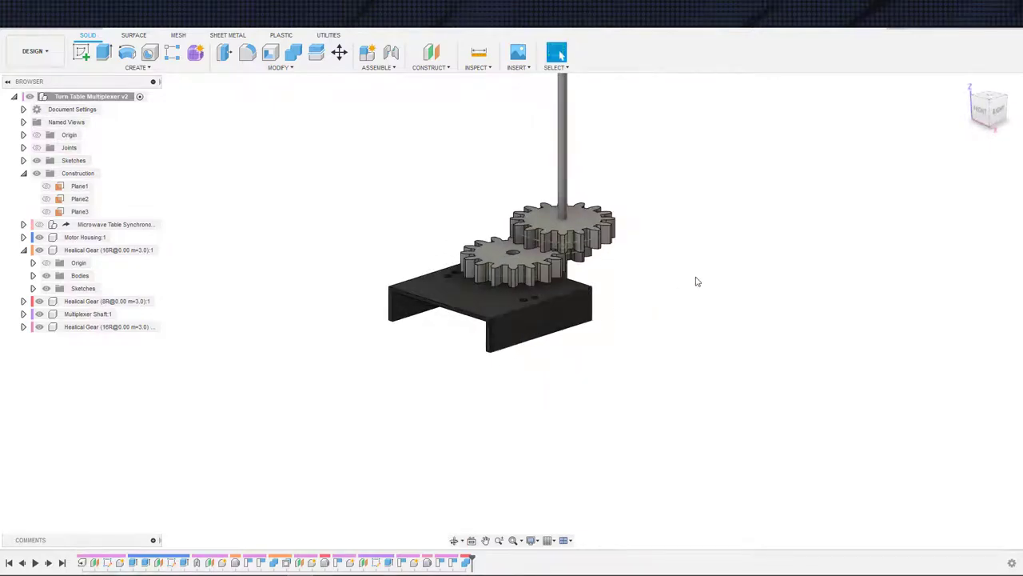
pyautogui.scroll(2, 696, 281)
pyautogui.keyDown('shift'); pyautogui.moveTo(640, 261); pyautogui.dragTo(615, 272, button='middle'); pyautogui.keyUp('shift')
pyautogui.scroll(-4, 617, 238)
pyautogui.moveTo(633, 221); pyautogui.dragTo(571, 405, button='middle')
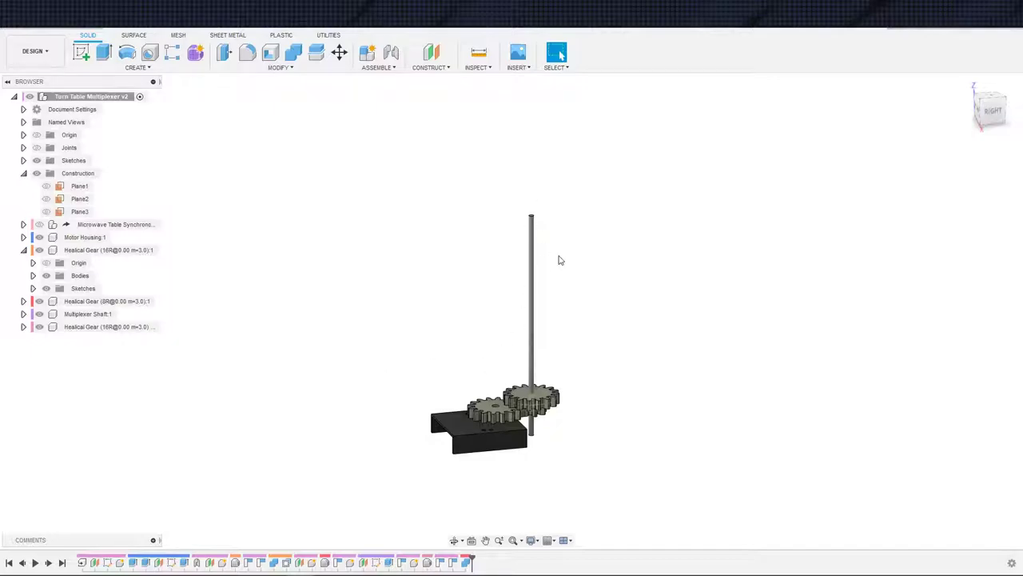
pyautogui.scroll(-1, 647, 418)
pyautogui.moveTo(630, 411); pyautogui.dragTo(575, 473, button='middle')
pyautogui.keyDown('shift'); pyautogui.moveTo(575, 473); pyautogui.dragTo(541, 479, button='middle'); pyautogui.keyUp('shift')
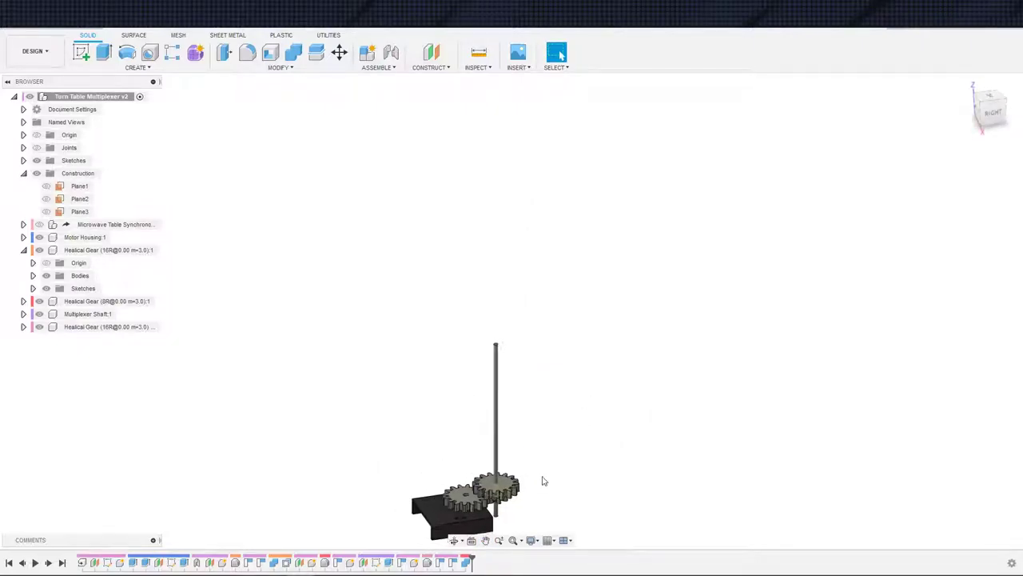
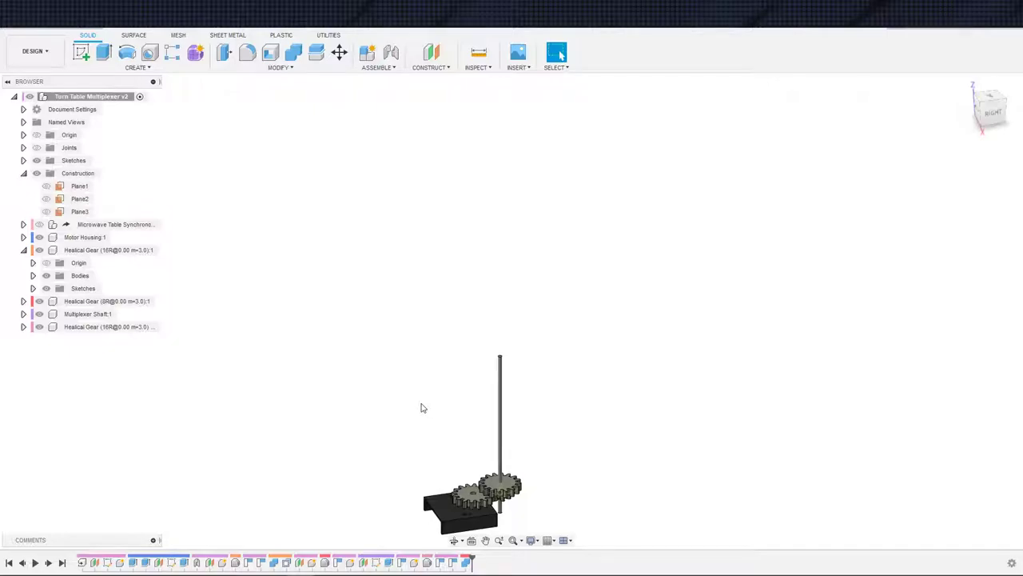
# Check the free length of shaft above the upper 16R gear and the gears' arrangement next to the motor housing
pyautogui.scroll(2, 594, 514)
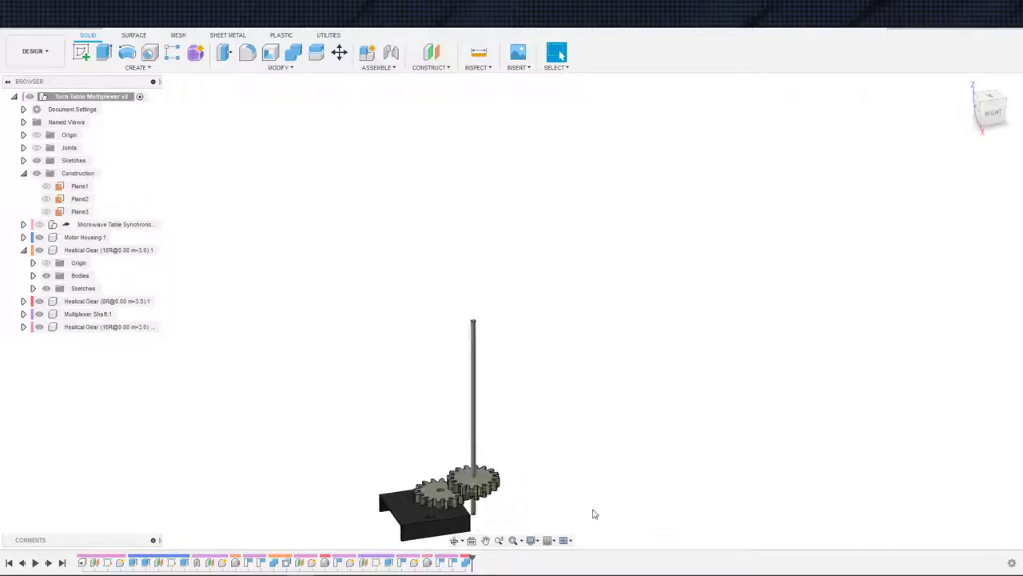
pyautogui.moveTo(639, 422); pyautogui.dragTo(702, 322, button='middle')
pyautogui.keyDown('shift'); pyautogui.moveTo(582, 446); pyautogui.dragTo(548, 466, button='middle'); pyautogui.keyUp('shift')
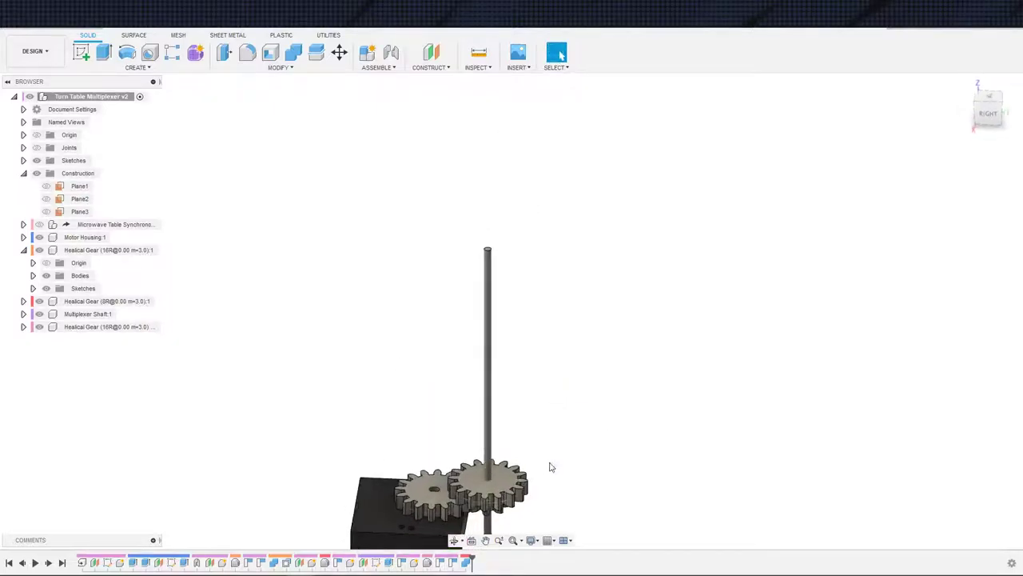
pyautogui.keyDown('shift'); pyautogui.moveTo(569, 488); pyautogui.dragTo(573, 481, button='middle'); pyautogui.keyUp('shift')
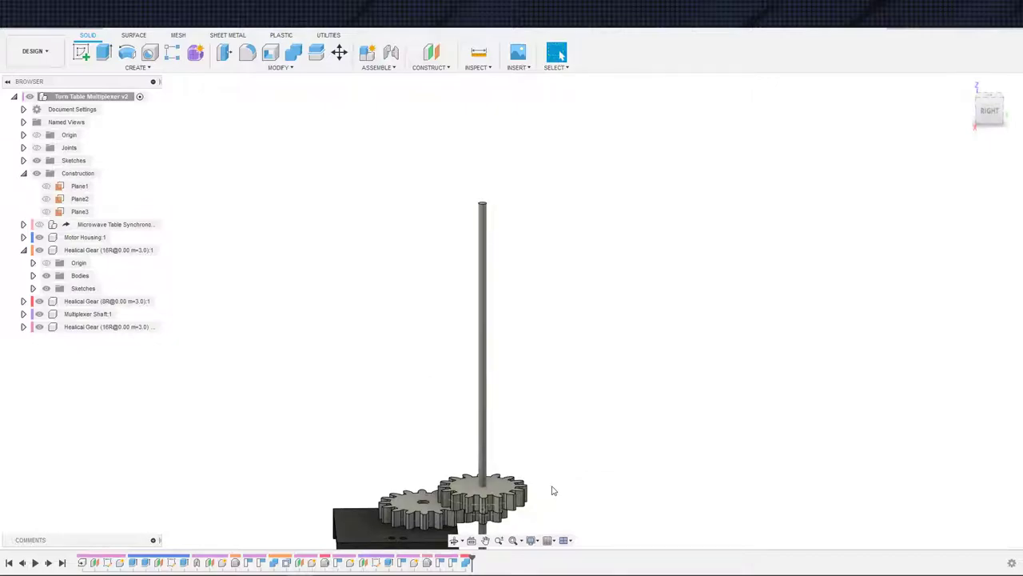
pyautogui.click(138, 67)
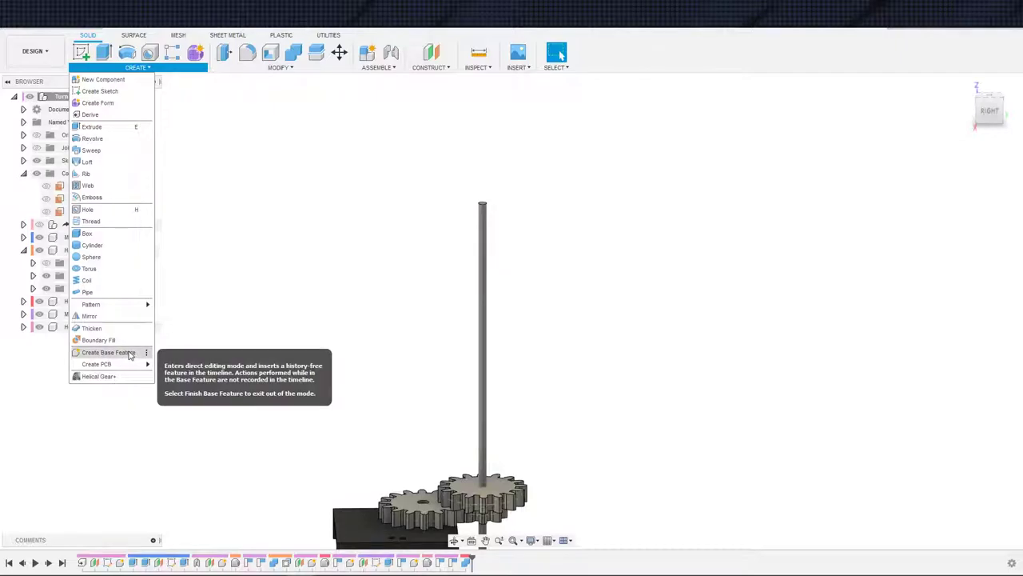
pyautogui.scroll(-2, 639, 491)
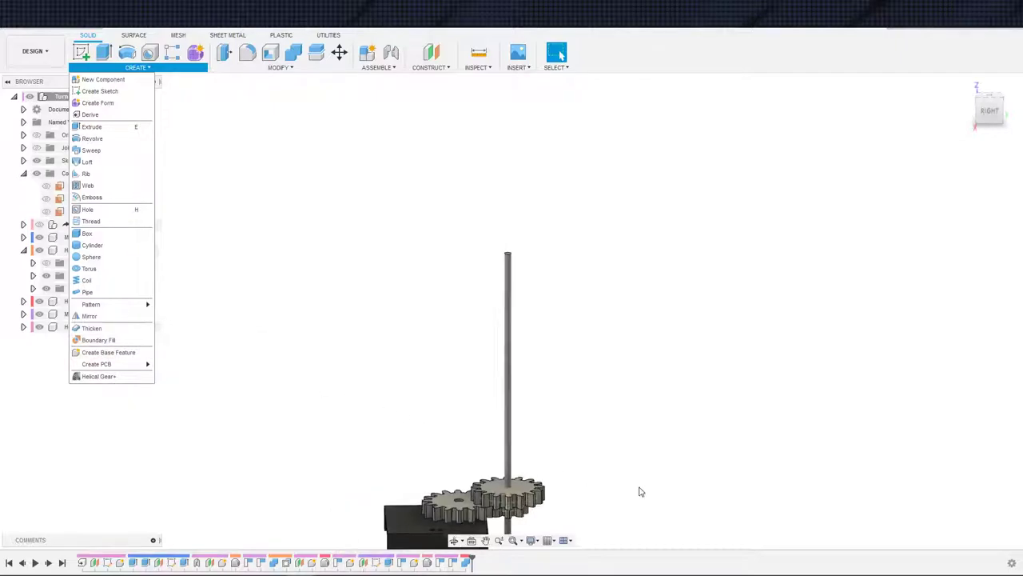
pyautogui.keyDown('shift'); pyautogui.moveTo(610, 472); pyautogui.dragTo(578, 456, button='middle'); pyautogui.keyUp('shift')
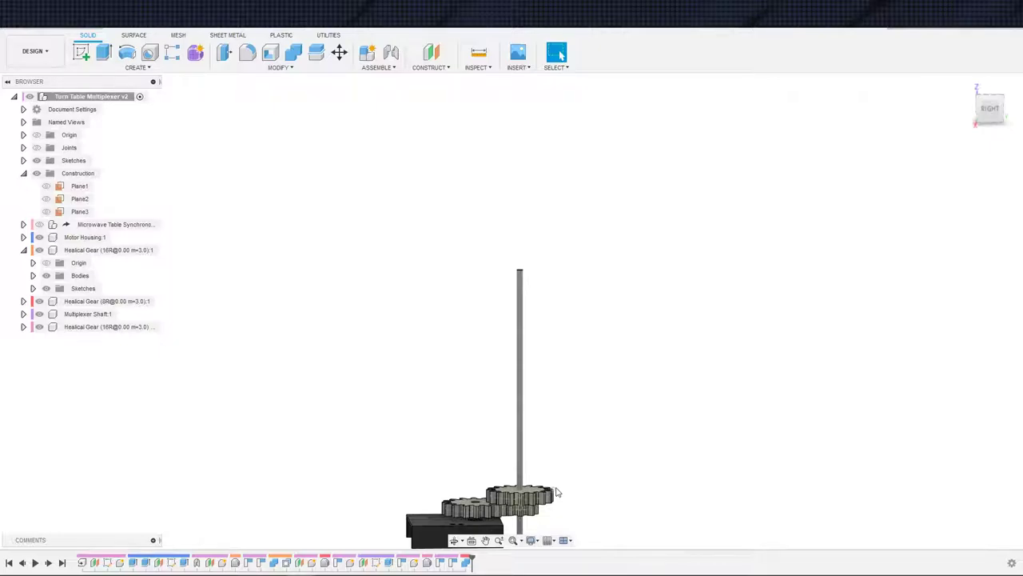
pyautogui.keyDown('shift'); pyautogui.moveTo(557, 492); pyautogui.dragTo(578, 525, button='middle'); pyautogui.keyUp('shift')
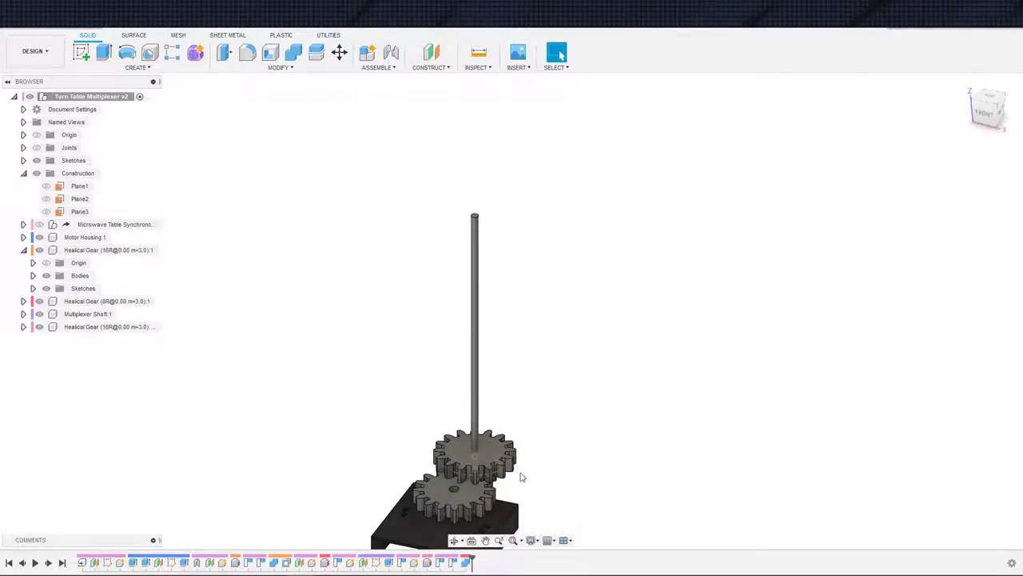
pyautogui.keyDown('shift'); pyautogui.moveTo(521, 478); pyautogui.dragTo(544, 501, button='middle'); pyautogui.keyUp('shift')
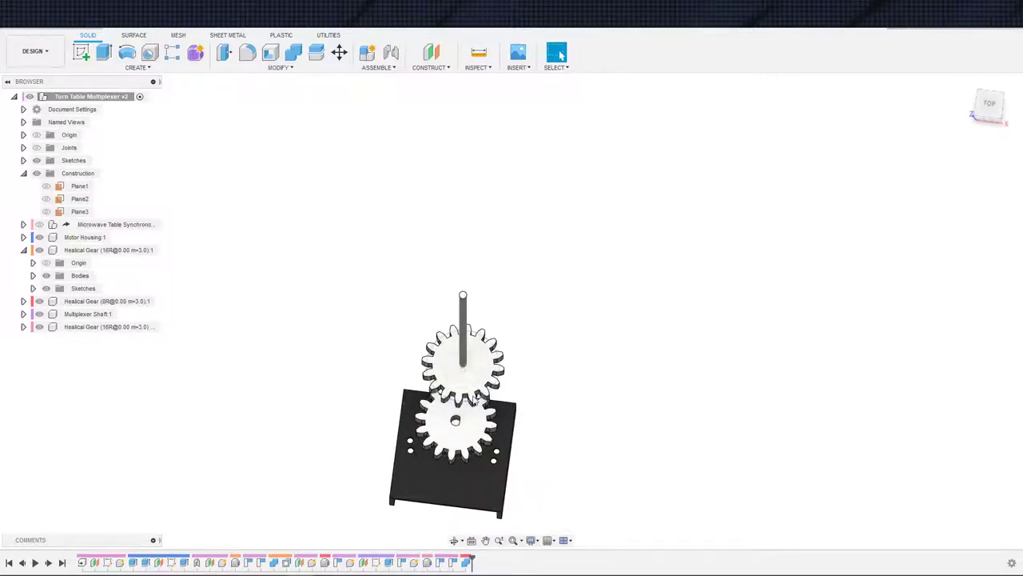
# Measure the distance from the motor housing's far edge to the sketch circle of the upper 16R gear, viewed from above
pyautogui.keyDown('shift'); pyautogui.moveTo(558, 366); pyautogui.dragTo(504, 371, button='middle'); pyautogui.keyUp('shift')
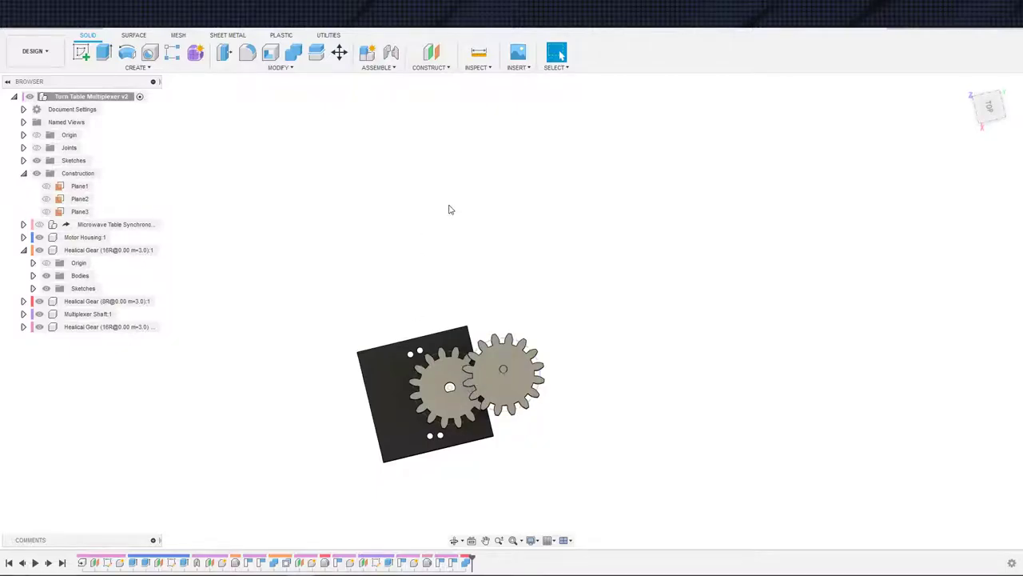
pyautogui.click(480, 50)
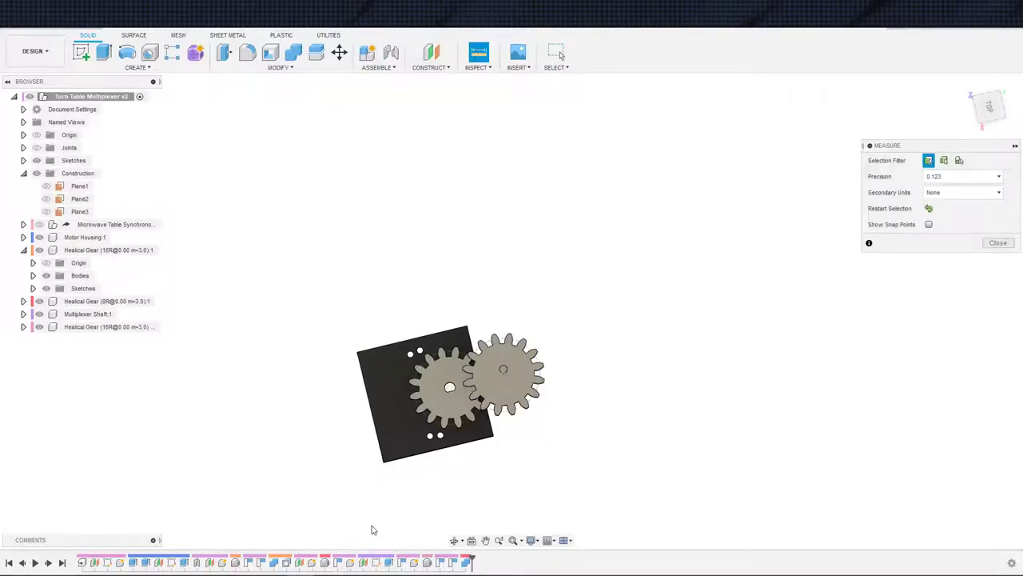
pyautogui.click(380, 450)
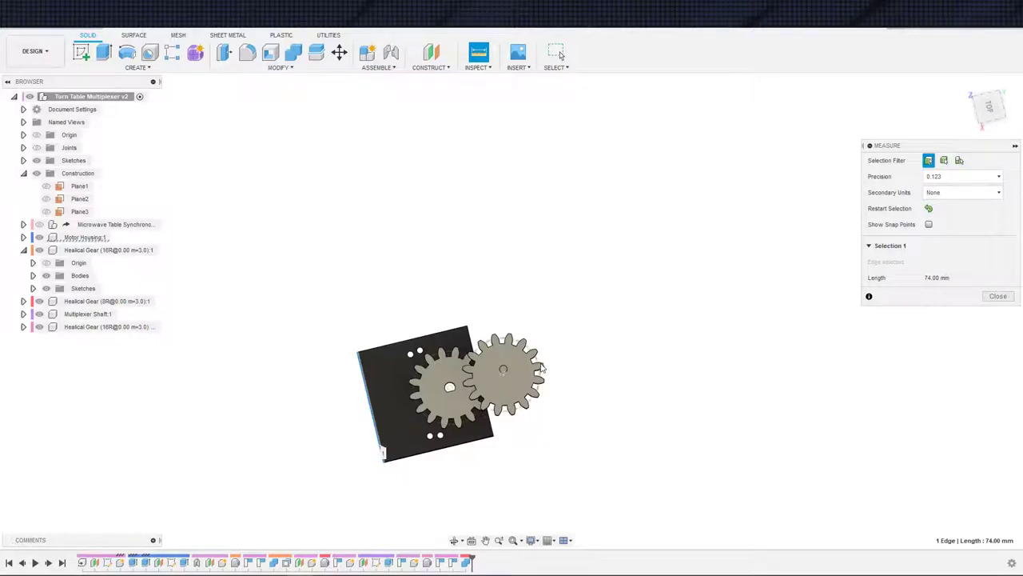
pyautogui.click(539, 371)
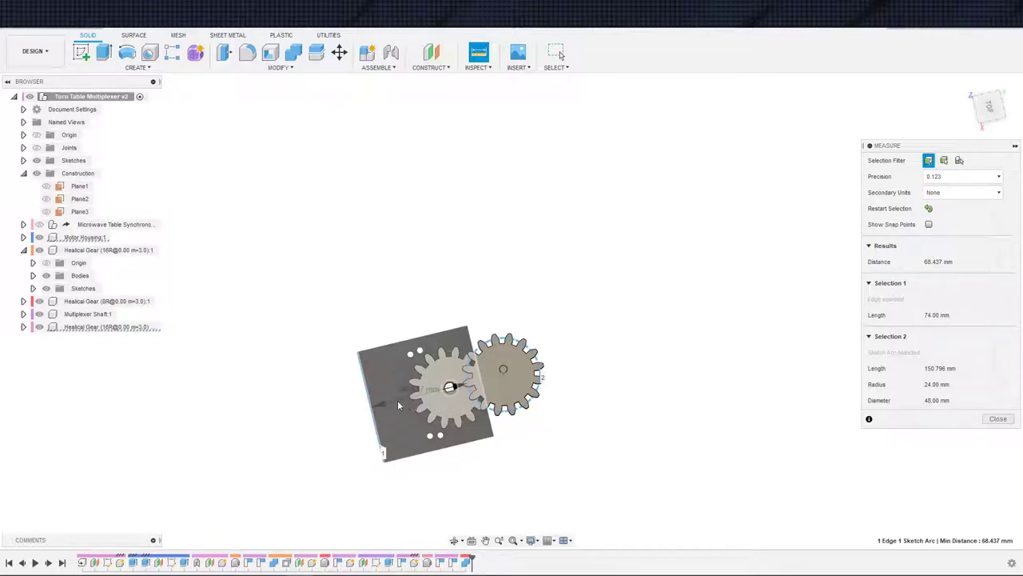
# Set the measurement's secondary units to inches, review the measured span around the assembly and end the measurement
pyautogui.click(967, 176)
pyautogui.click(943, 226)
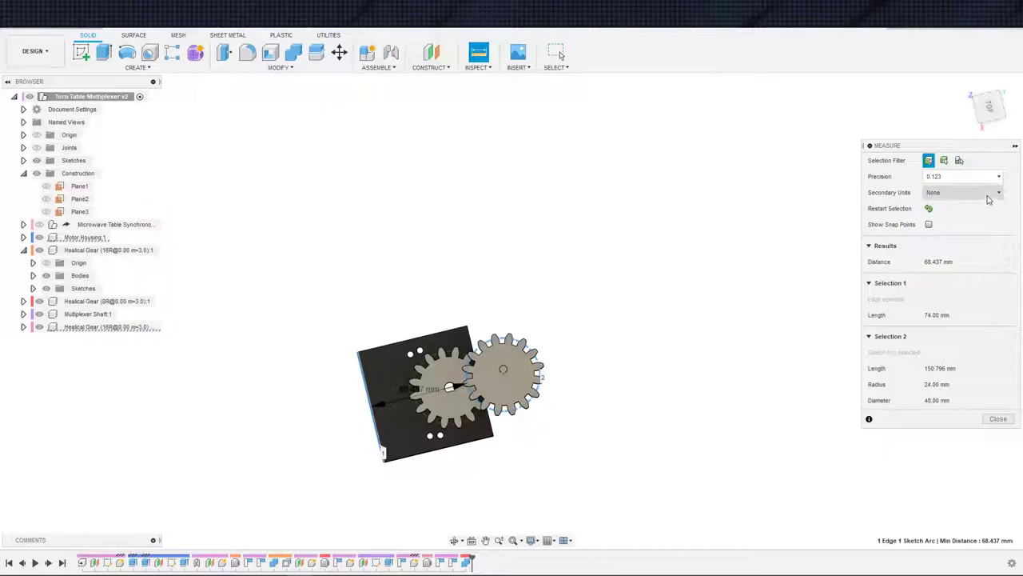
pyautogui.click(963, 192)
pyautogui.click(939, 241)
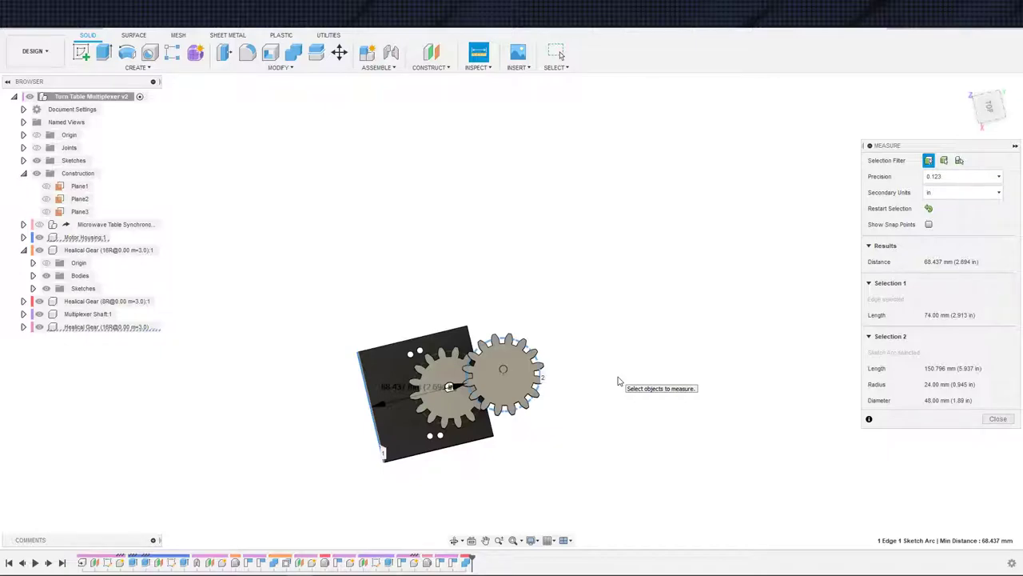
pyautogui.scroll(-2, 515, 349)
pyautogui.keyDown('shift'); pyautogui.moveTo(570, 337); pyautogui.dragTo(575, 301, button='middle'); pyautogui.keyUp('shift')
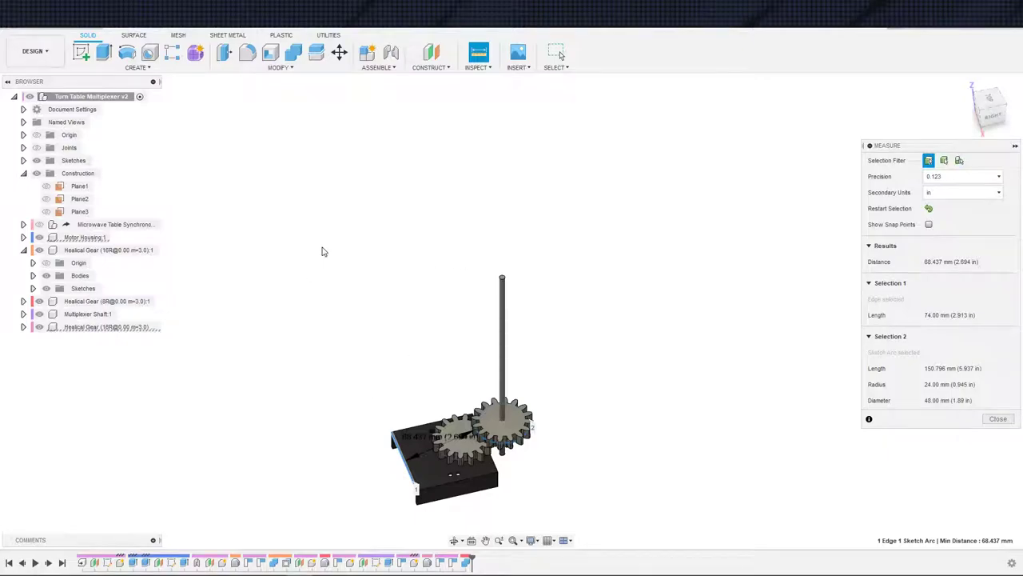
pyautogui.keyDown('shift'); pyautogui.moveTo(593, 337); pyautogui.dragTo(575, 355, button='middle'); pyautogui.keyUp('shift')
pyautogui.scroll(-1, 577, 351)
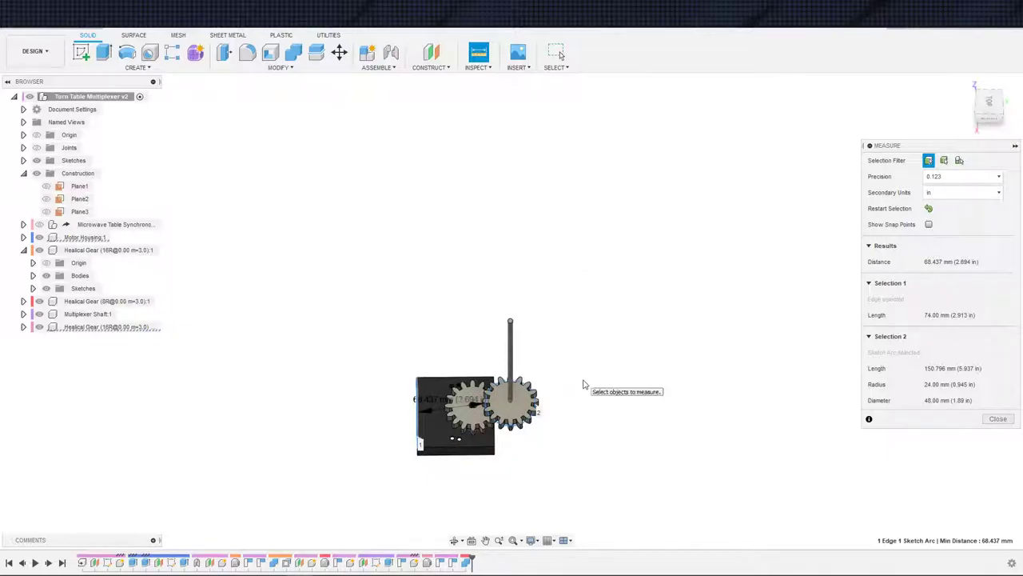
pyautogui.scroll(-1, 564, 391)
pyautogui.keyDown('shift'); pyautogui.moveTo(545, 427); pyautogui.dragTo(542, 463, button='middle'); pyautogui.keyUp('shift')
pyautogui.press('Escape')
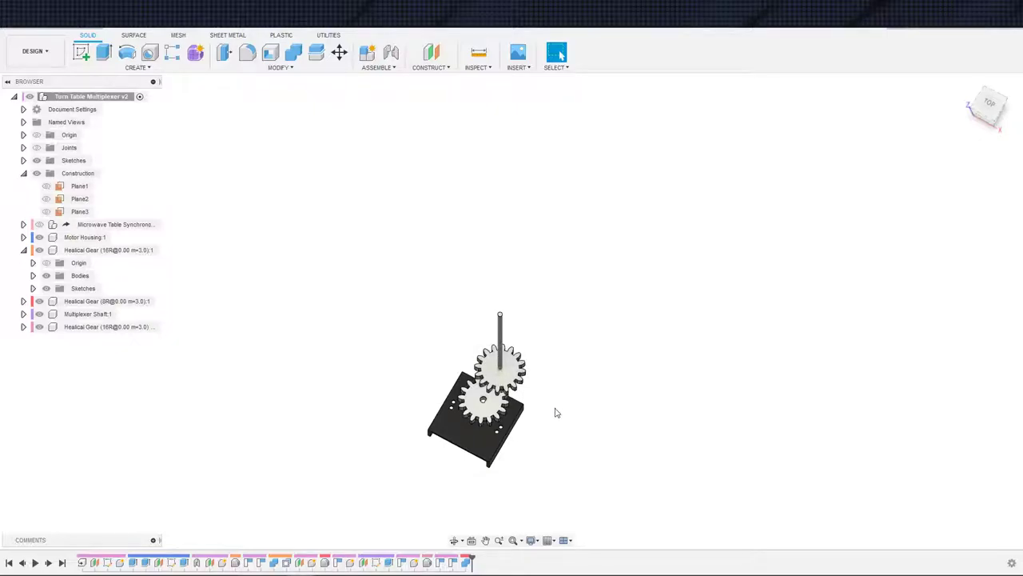
# Examine from the side and from below how the lower 8R gear meshes with the motor's 16R gear
pyautogui.moveTo(533, 397)
pyautogui.keyDown('shift'); pyautogui.mouseDown(button='middle')
pyautogui.moveTo(548, 389)
pyautogui.moveTo(462, 349)
pyautogui.moveTo(463, 320)
pyautogui.mouseUp(button='middle'); pyautogui.keyUp('shift')
pyautogui.scroll(-1, 633, 429)
pyautogui.scroll(1, 611, 428)
pyautogui.scroll(1, 520, 458)
pyautogui.keyDown('shift'); pyautogui.moveTo(493, 444); pyautogui.dragTo(525, 486, button='middle'); pyautogui.keyUp('shift')
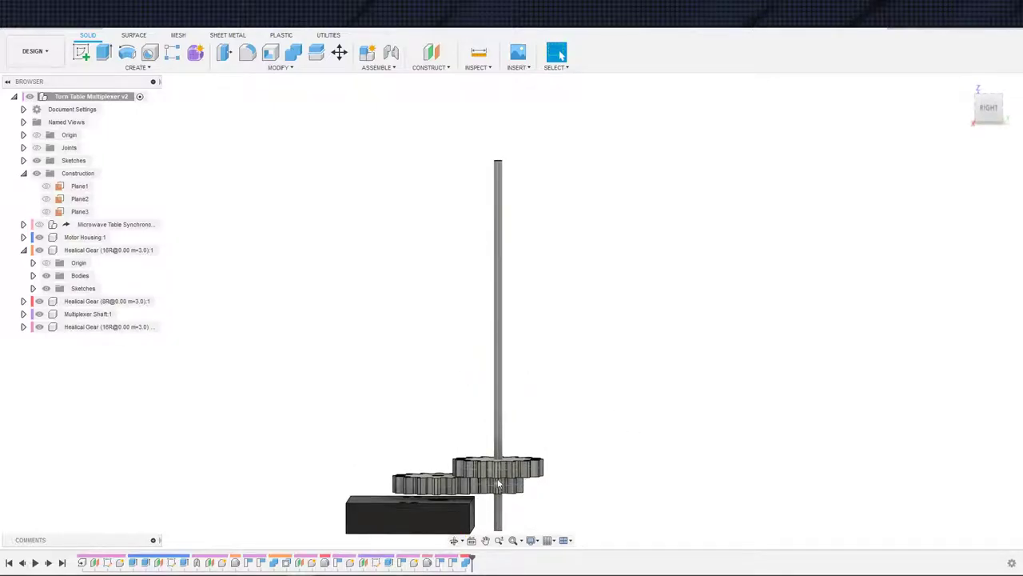
pyautogui.keyDown('shift'); pyautogui.moveTo(567, 516); pyautogui.dragTo(518, 464, button='middle'); pyautogui.keyUp('shift')
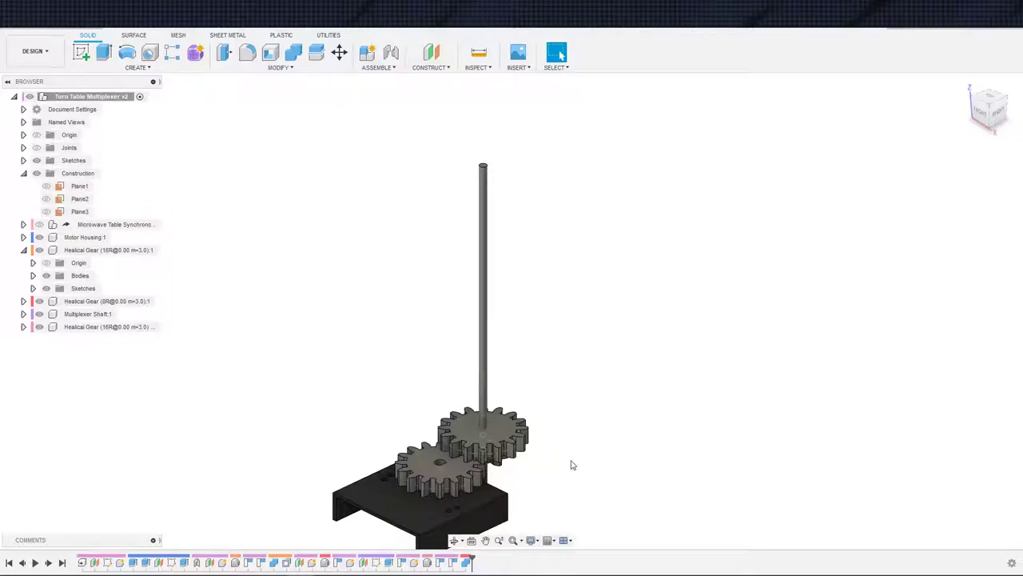
pyautogui.scroll(3, 555, 451)
pyautogui.keyDown('shift'); pyautogui.moveTo(523, 478); pyautogui.dragTo(519, 422, button='middle'); pyautogui.keyUp('shift')
pyautogui.moveTo(537, 449)
pyautogui.mouseDown(button='middle')
pyautogui.moveTo(512, 450)
pyautogui.moveTo(525, 451)
pyautogui.mouseUp(button='middle')
pyautogui.keyDown('shift'); pyautogui.moveTo(525, 451); pyautogui.dragTo(445, 473, button='middle'); pyautogui.keyUp('shift')
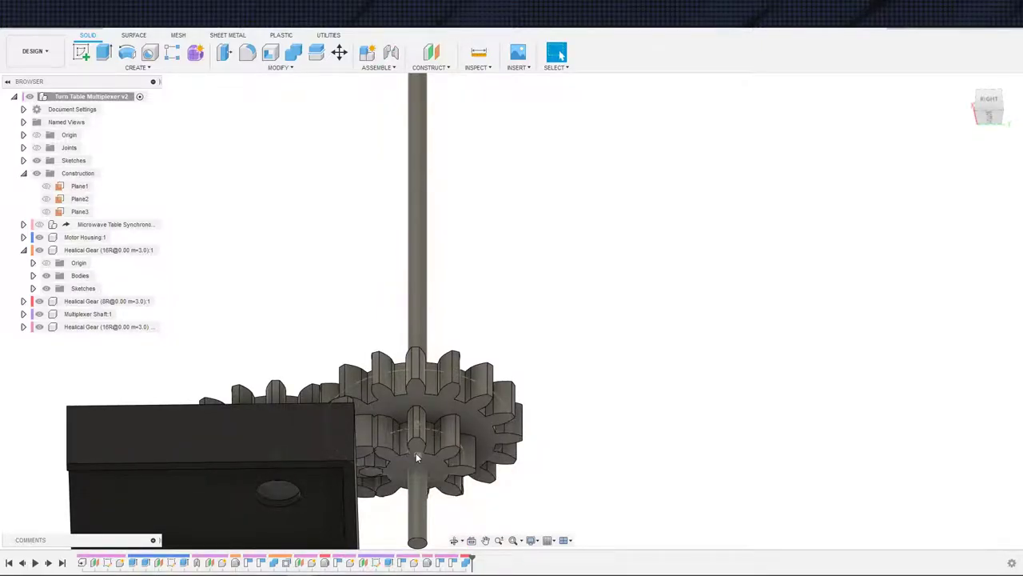
pyautogui.keyDown('shift'); pyautogui.moveTo(415, 452); pyautogui.dragTo(466, 475, button='middle'); pyautogui.keyUp('shift')
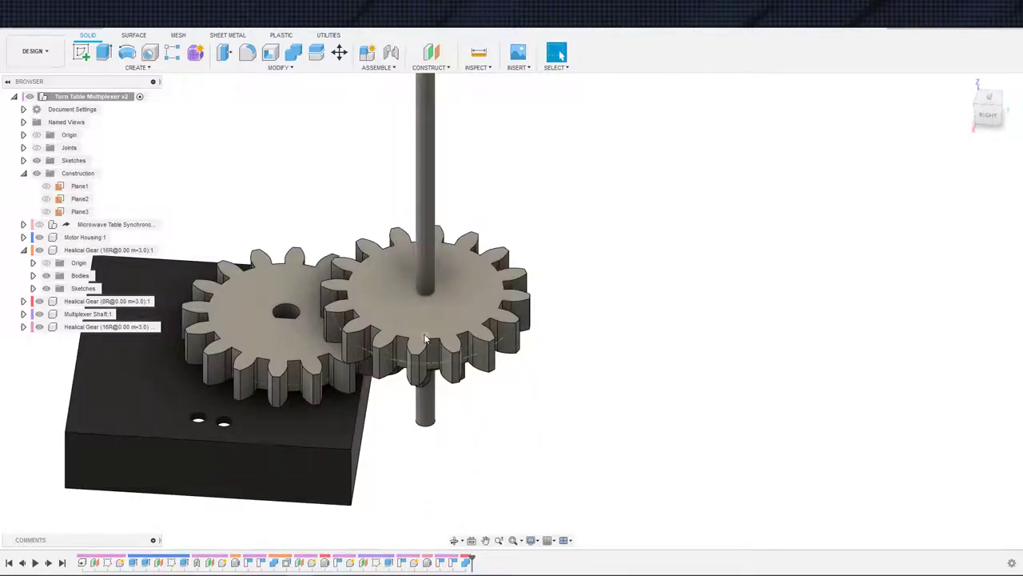
# Inspect the joined 8R and 16R stack on the shaft and its position beside the motor housing, including the underside
pyautogui.scroll(-3, 558, 265)
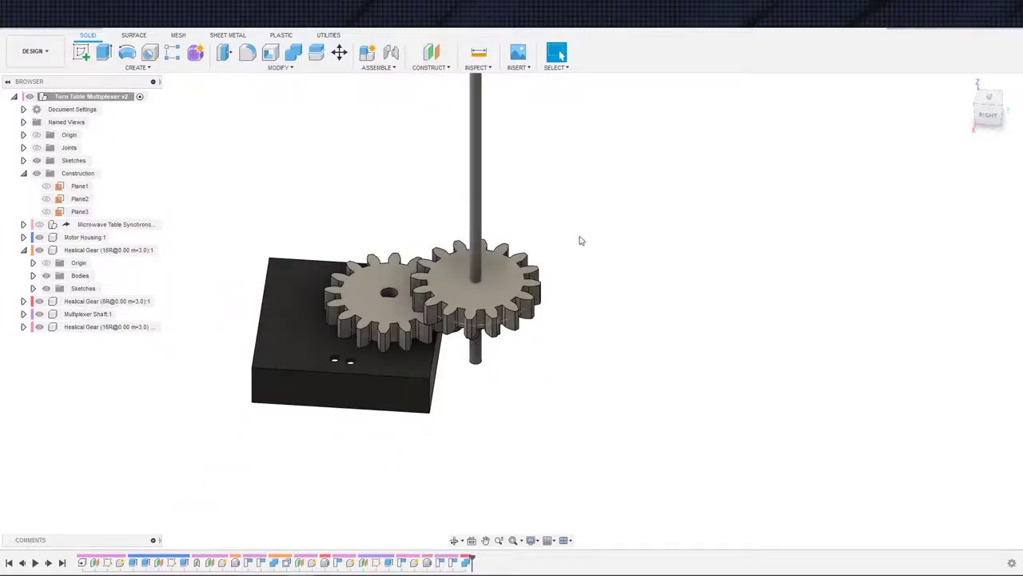
pyautogui.keyDown('shift'); pyautogui.moveTo(581, 237); pyautogui.dragTo(594, 224, button='middle'); pyautogui.keyUp('shift')
pyautogui.moveTo(546, 105); pyautogui.dragTo(520, 247, button='middle')
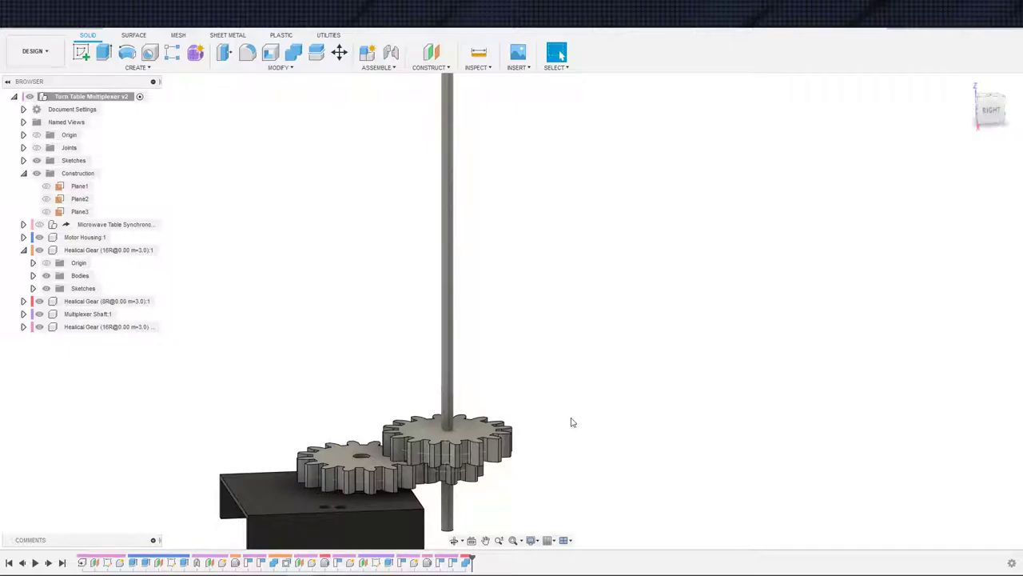
pyautogui.scroll(-1, 553, 453)
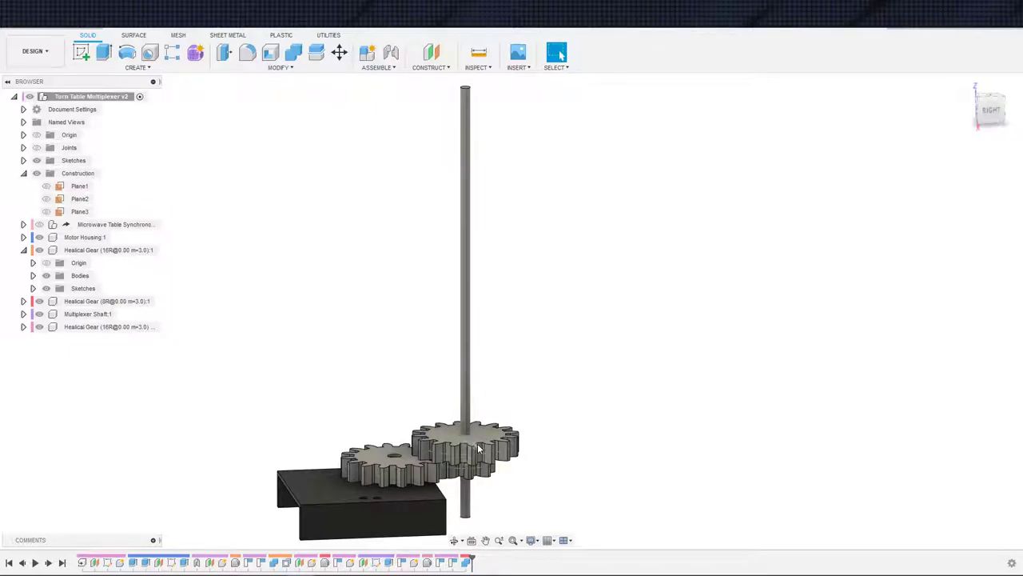
pyautogui.scroll(2, 516, 466)
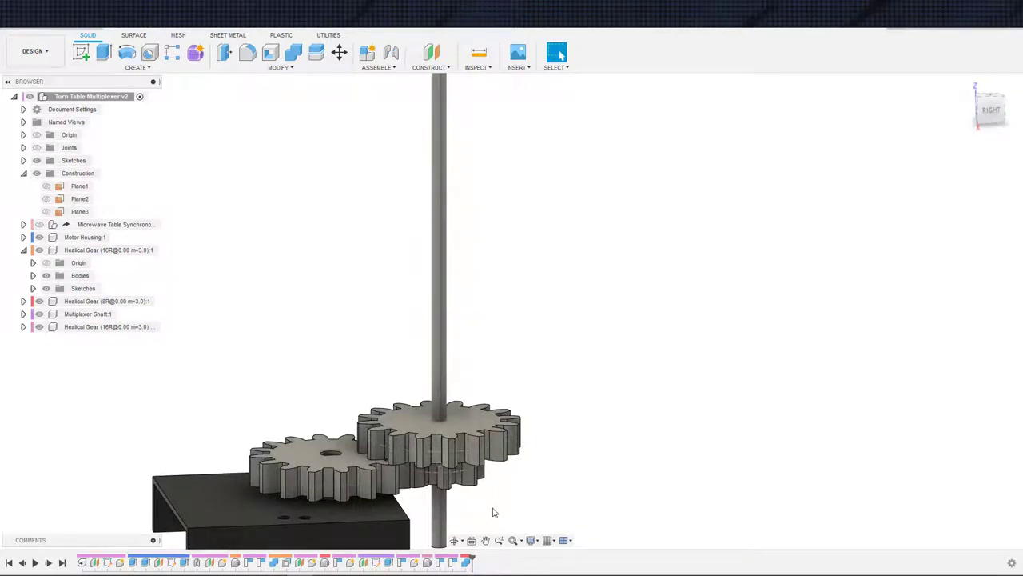
pyautogui.keyDown('shift'); pyautogui.moveTo(493, 513); pyautogui.dragTo(450, 502, button='middle'); pyautogui.keyUp('shift')
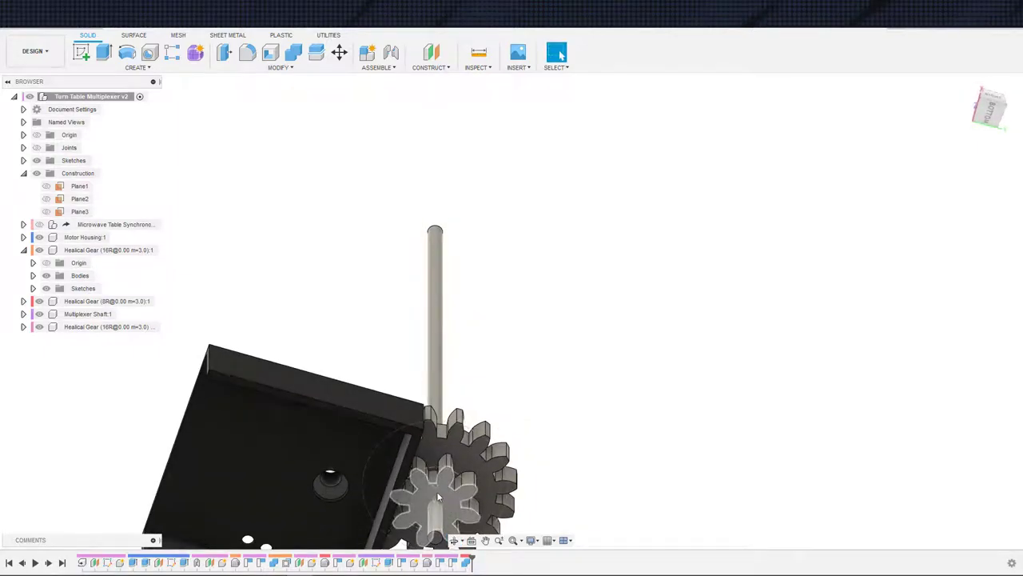
pyautogui.keyDown('shift'); pyautogui.moveTo(539, 488); pyautogui.dragTo(345, 359, button='middle'); pyautogui.keyUp('shift')
pyautogui.moveTo(521, 403); pyautogui.dragTo(498, 99, button='middle')
pyautogui.scroll(-1, 503, 272)
pyautogui.keyDown('shift'); pyautogui.moveTo(503, 274); pyautogui.dragTo(517, 414, button='middle'); pyautogui.keyUp('shift')
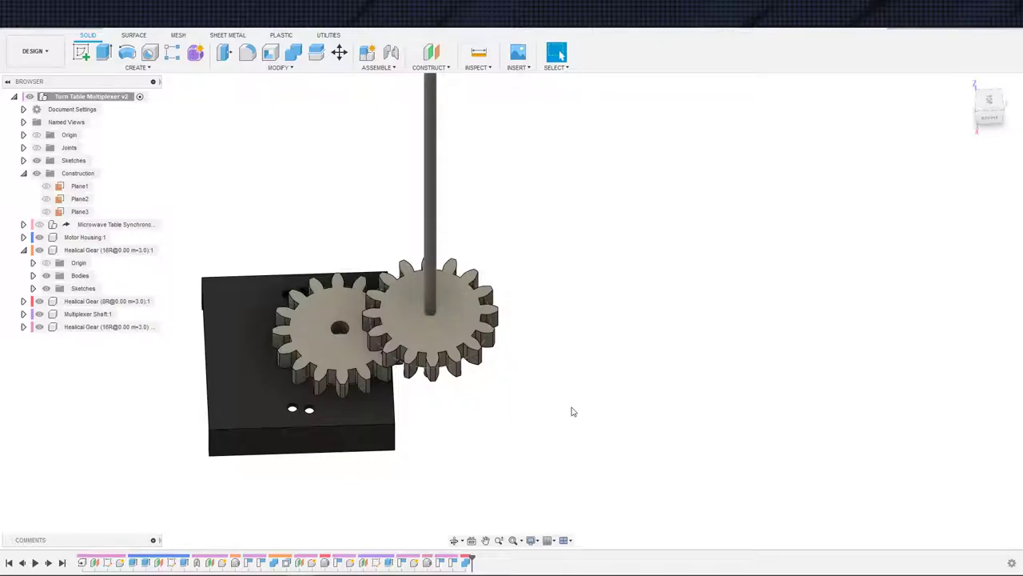
# Create an active internal component named "Multiplex Shaft" in the top-level assembly
pyautogui.scroll(3, 573, 379)
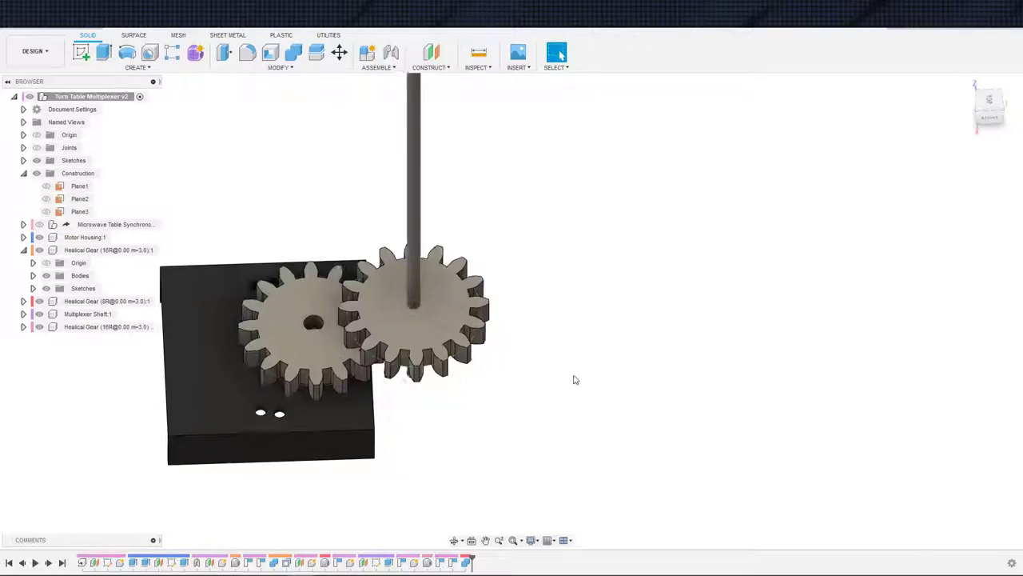
pyautogui.moveTo(527, 367)
pyautogui.keyDown('shift'); pyautogui.mouseDown(button='middle')
pyautogui.moveTo(520, 333)
pyautogui.moveTo(497, 353)
pyautogui.moveTo(521, 354)
pyautogui.mouseUp(button='middle'); pyautogui.keyUp('shift')
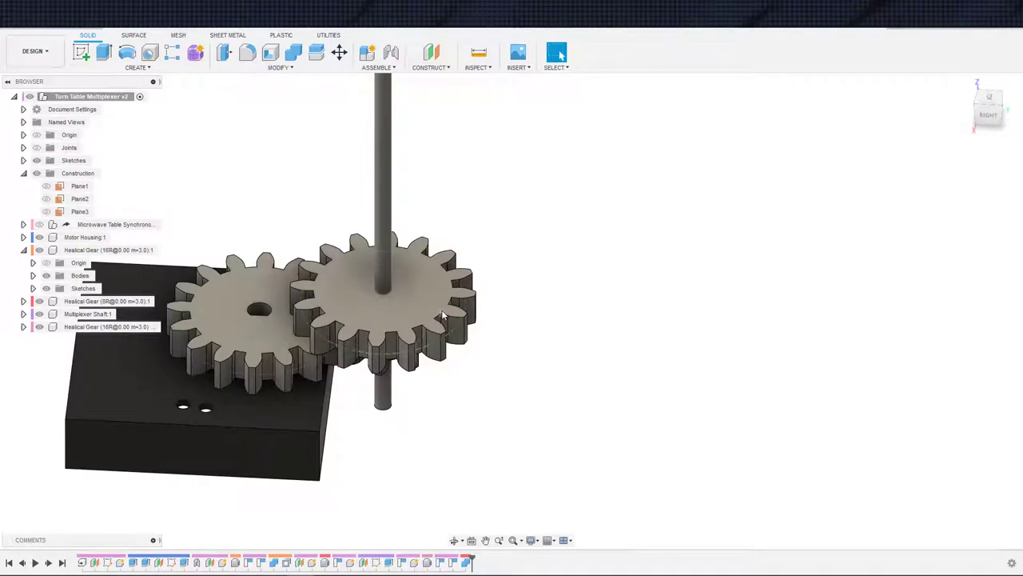
pyautogui.scroll(-2, 335, 379)
pyautogui.keyDown('shift'); pyautogui.moveTo(450, 412); pyautogui.dragTo(450, 400, button='middle'); pyautogui.keyUp('shift')
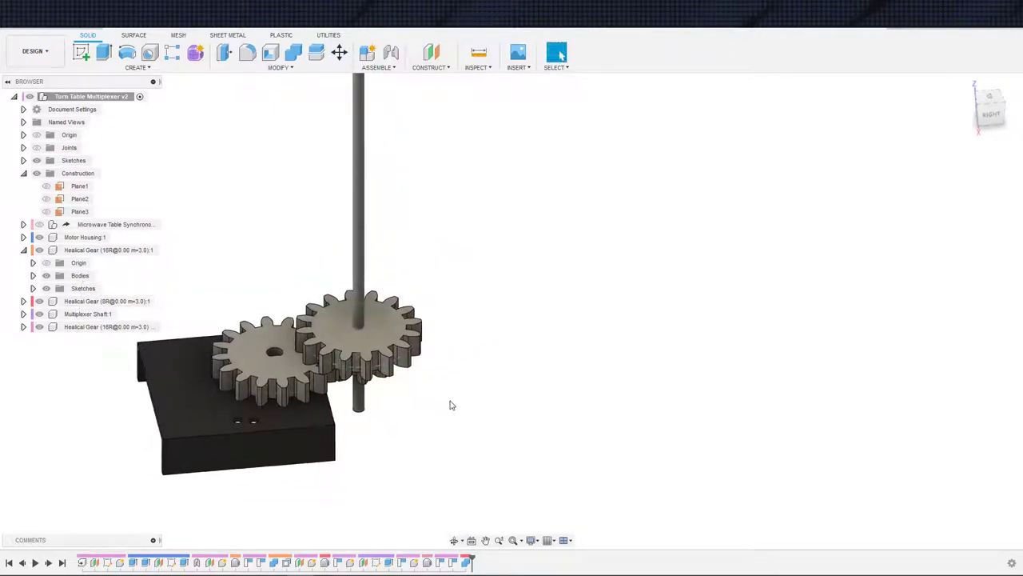
pyautogui.rightClick(96, 100)
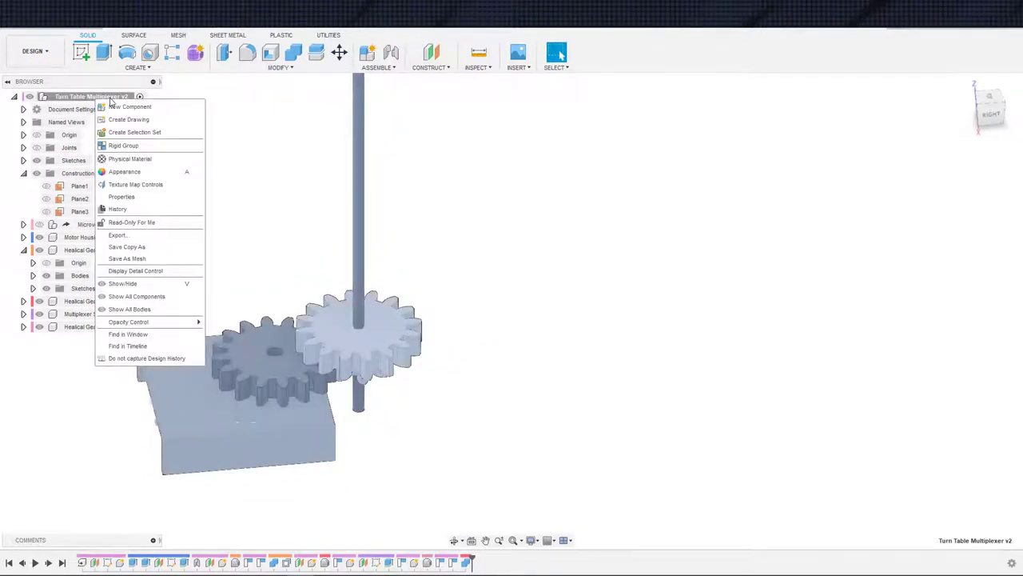
pyautogui.click(119, 107)
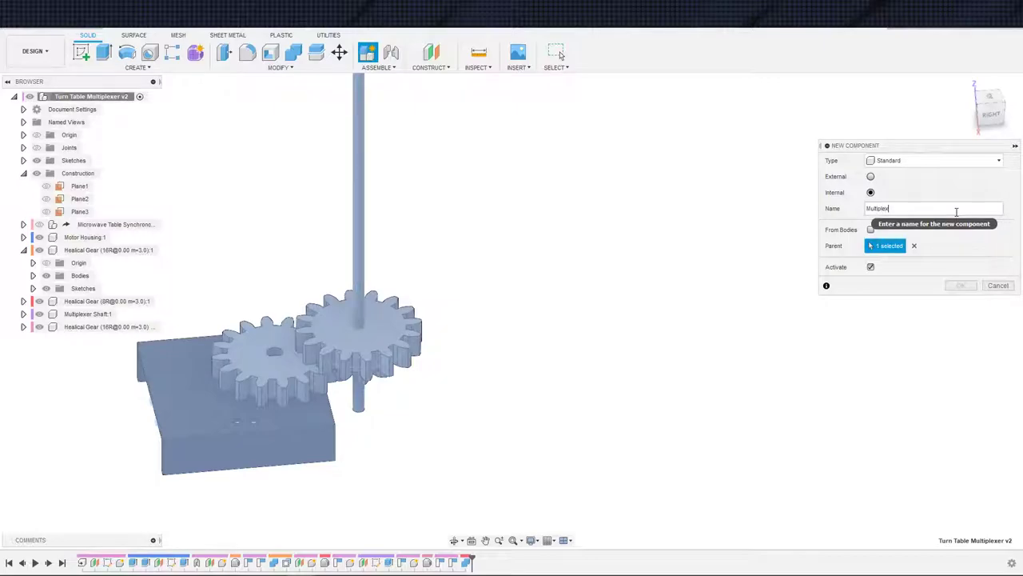
pyautogui.write('Multiplex Shaft')
pyautogui.press('Return')
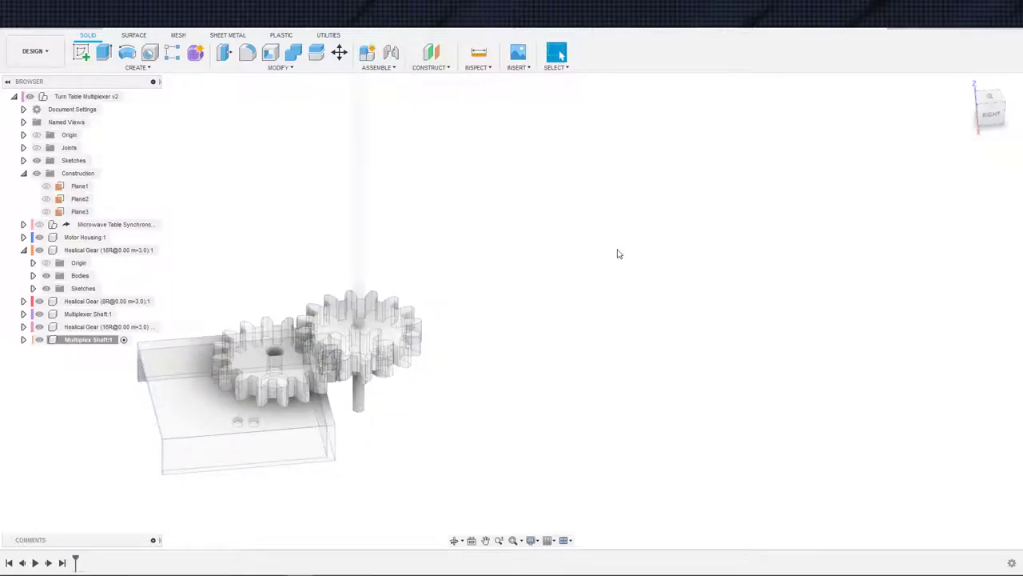
# Start a sketch on construction plane Plane3 inside the new Multiplex Shaft component
pyautogui.scroll(-2, 586, 269)
pyautogui.keyDown('shift'); pyautogui.moveTo(390, 277); pyautogui.dragTo(381, 365, button='middle'); pyautogui.keyUp('shift')
pyautogui.scroll(-1, 388, 327)
pyautogui.scroll(2, 415, 341)
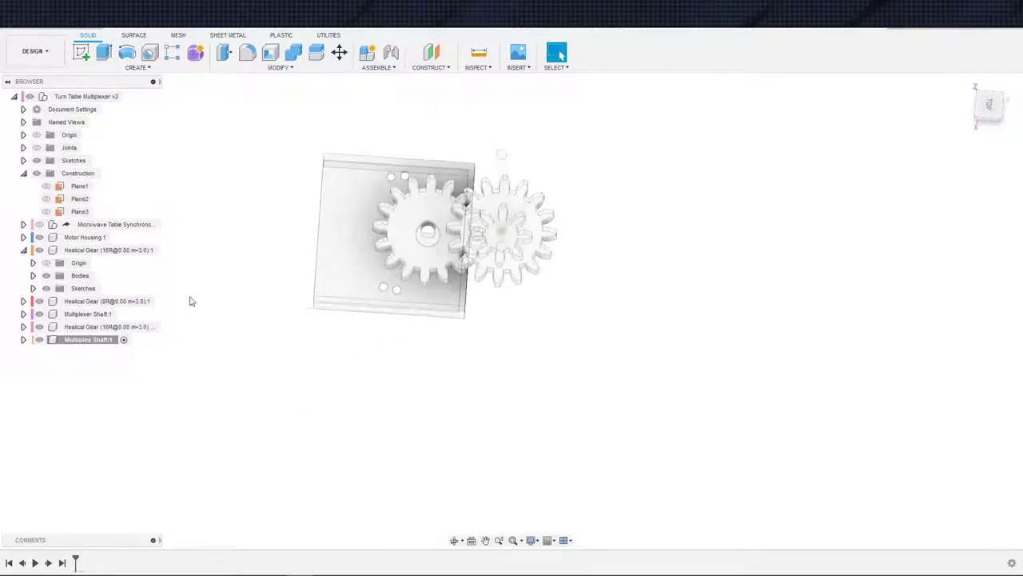
pyautogui.click(79, 211)
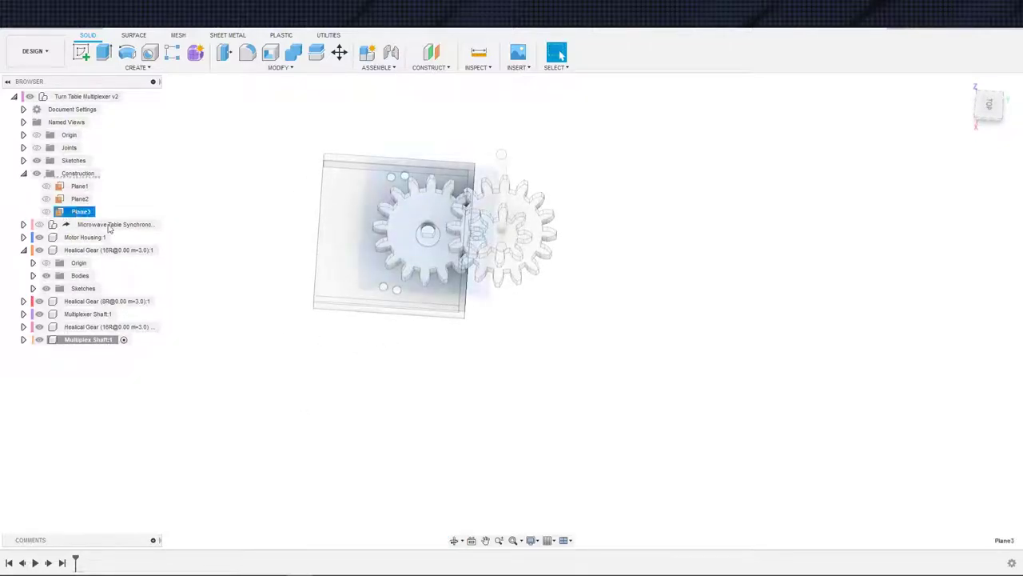
pyautogui.keyDown('shift'); pyautogui.moveTo(424, 463); pyautogui.dragTo(412, 432, button='middle'); pyautogui.keyUp('shift')
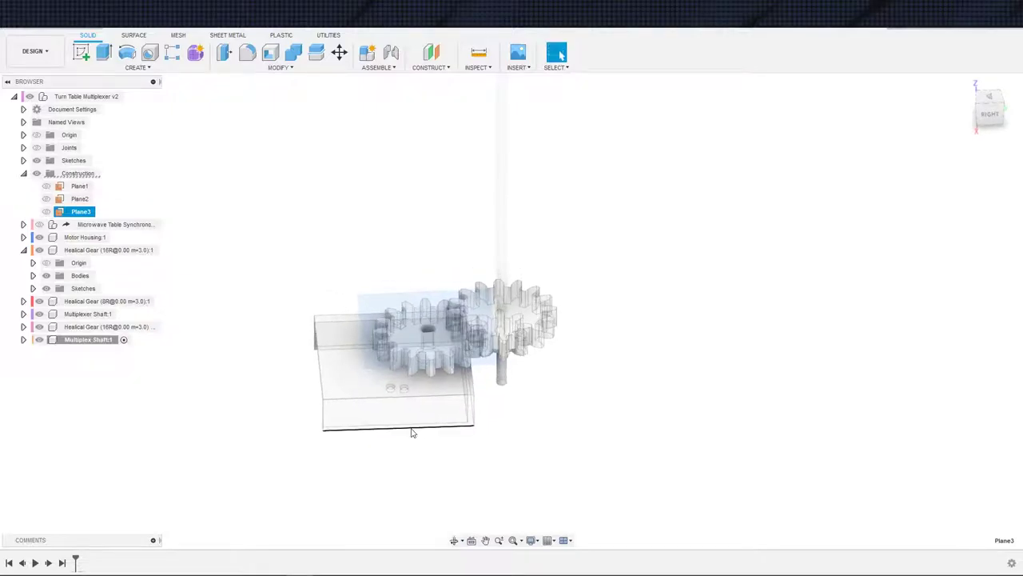
pyautogui.press('s')
pyautogui.click(454, 453)
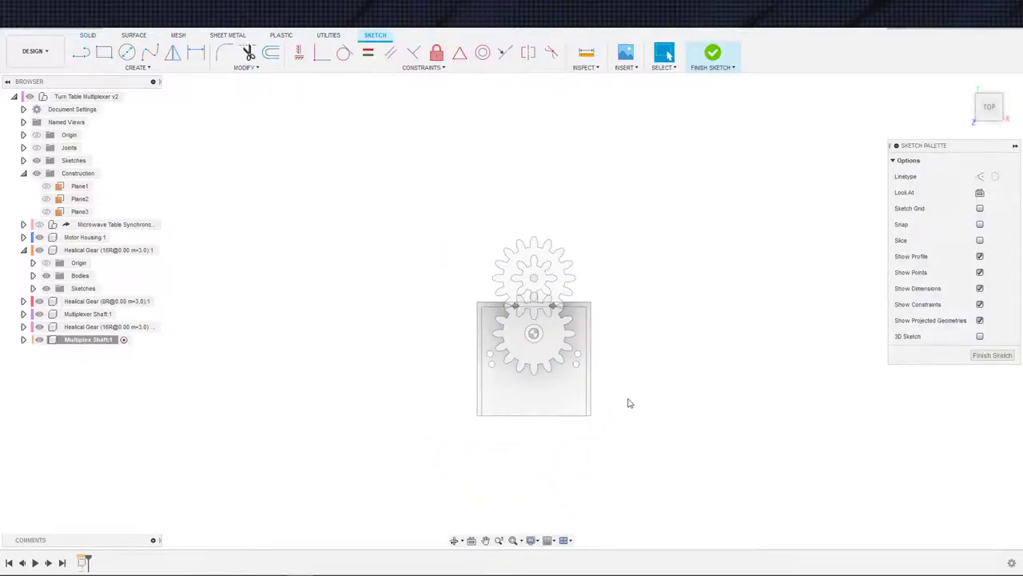
# Project the 48 mm sketch circle of the upper 16R gear into the sketch
pyautogui.press('s')
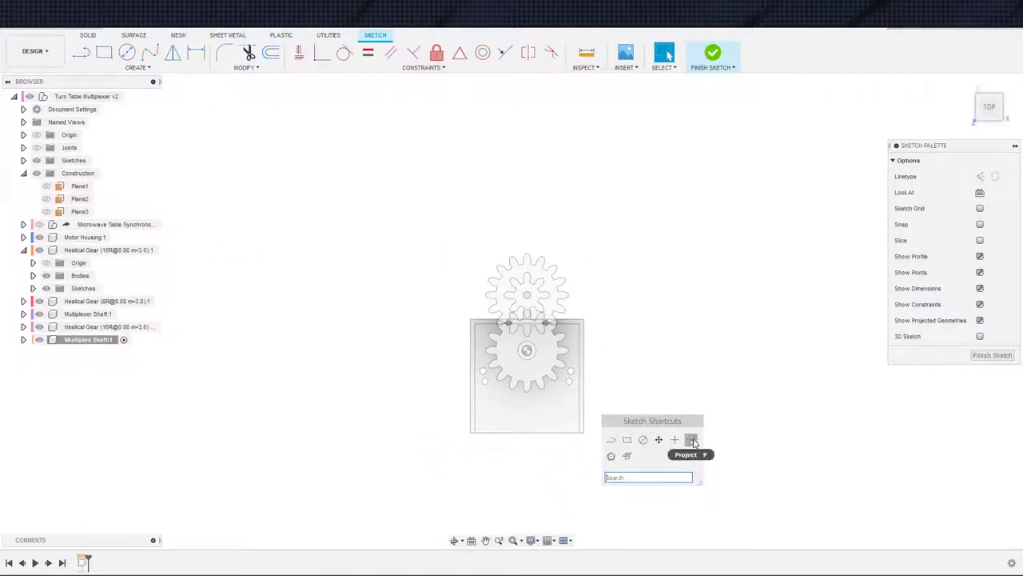
pyautogui.click(692, 441)
pyautogui.scroll(3, 607, 295)
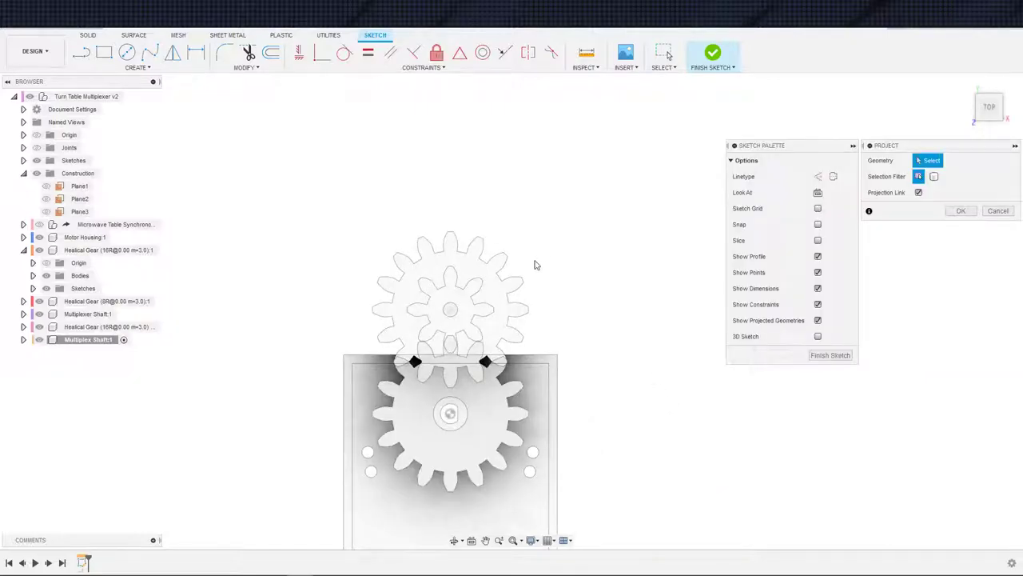
pyautogui.click(530, 238)
pyautogui.scroll(-2, 535, 240)
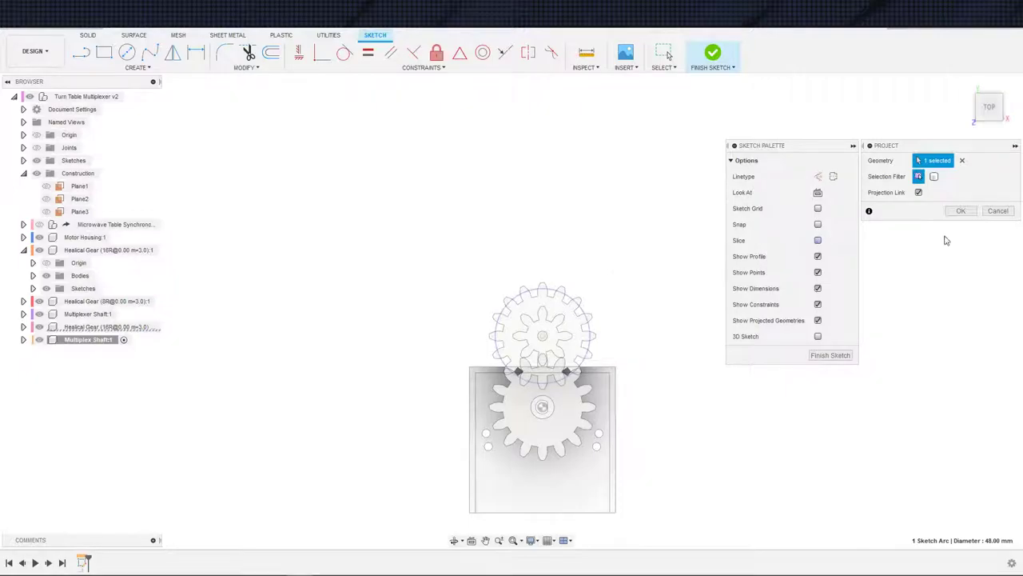
pyautogui.click(960, 210)
# Try to project the motor housing's edge beneath the upper 16R gear into the sketch
pyautogui.press('s')
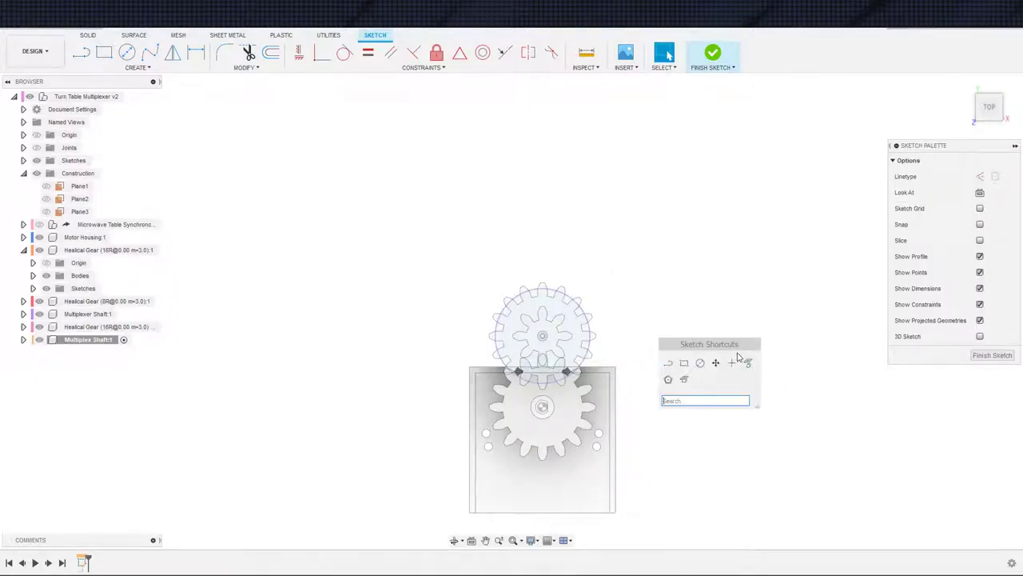
pyautogui.click(743, 359)
pyautogui.click(605, 369)
pyautogui.press('Return')
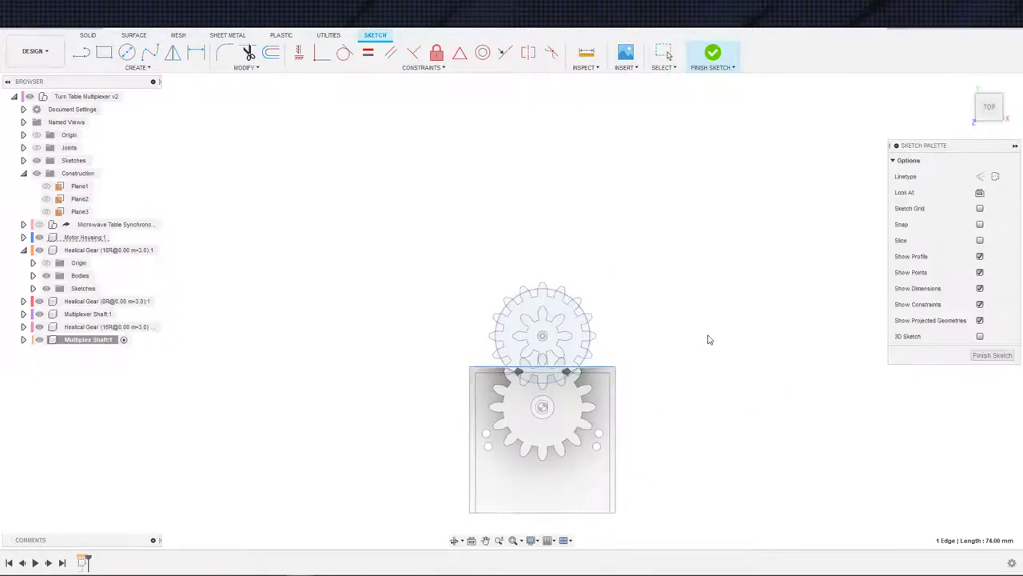
pyautogui.scroll(-2, 595, 339)
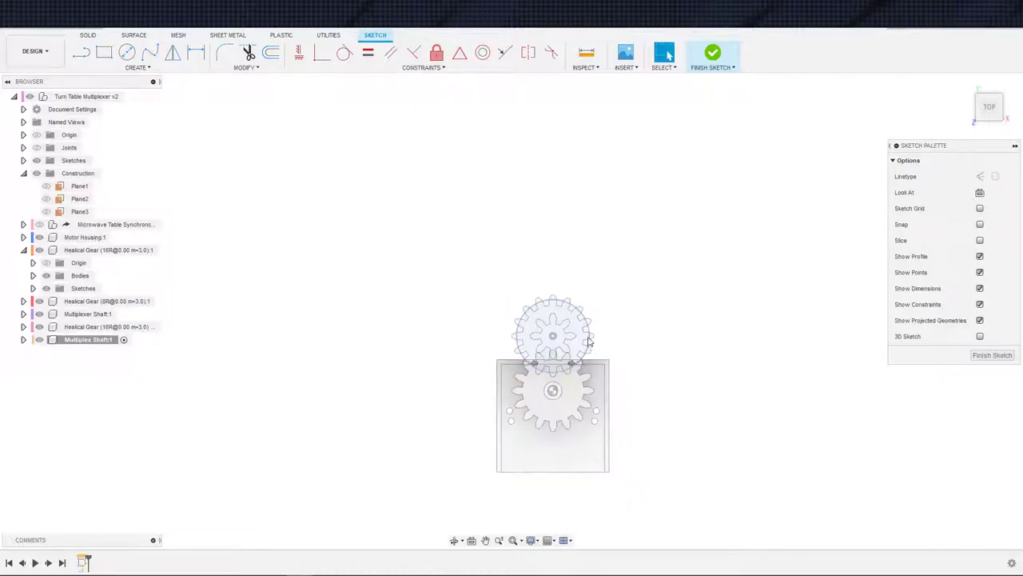
pyautogui.press('s')
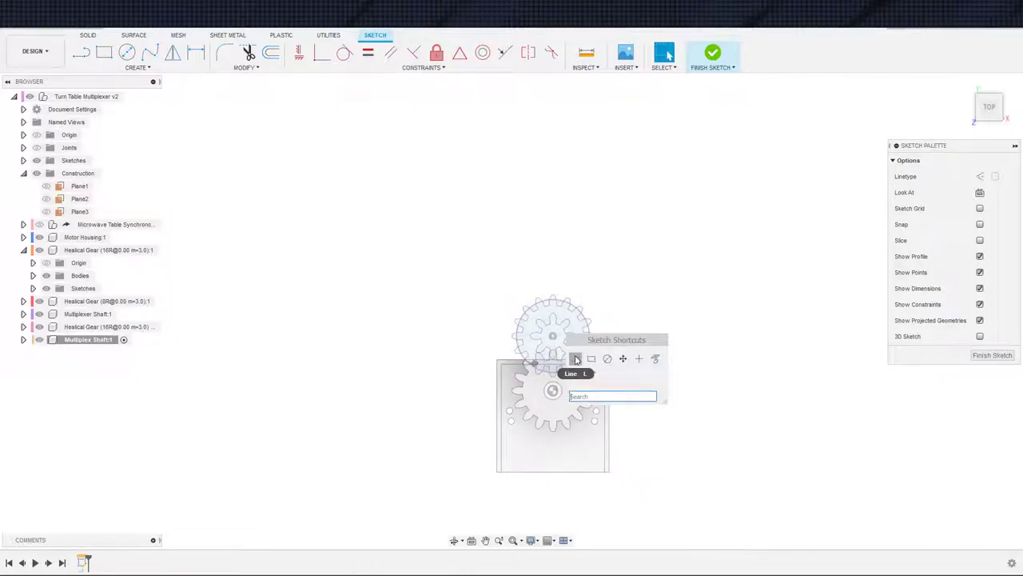
# Hide the motor housing, the gears and the Multiplexer Shaft so only the new sketch geometry remains visible
pyautogui.click(112, 326)
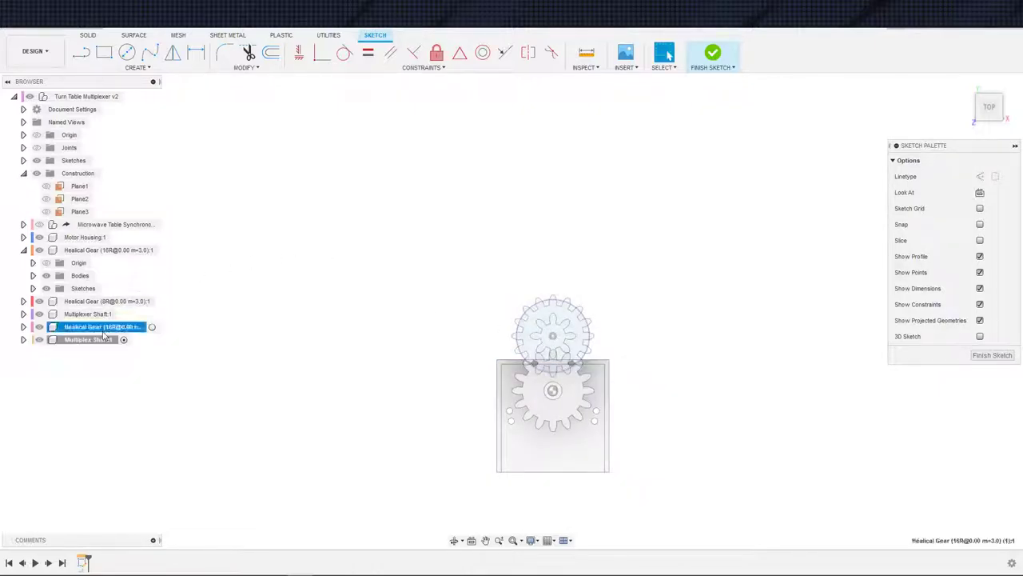
pyautogui.keyDown('shift'); pyautogui.click(96, 225); pyautogui.keyUp('shift')
pyautogui.press('v')
pyautogui.moveTo(374, 291); pyautogui.dragTo(307, 290, button='middle')
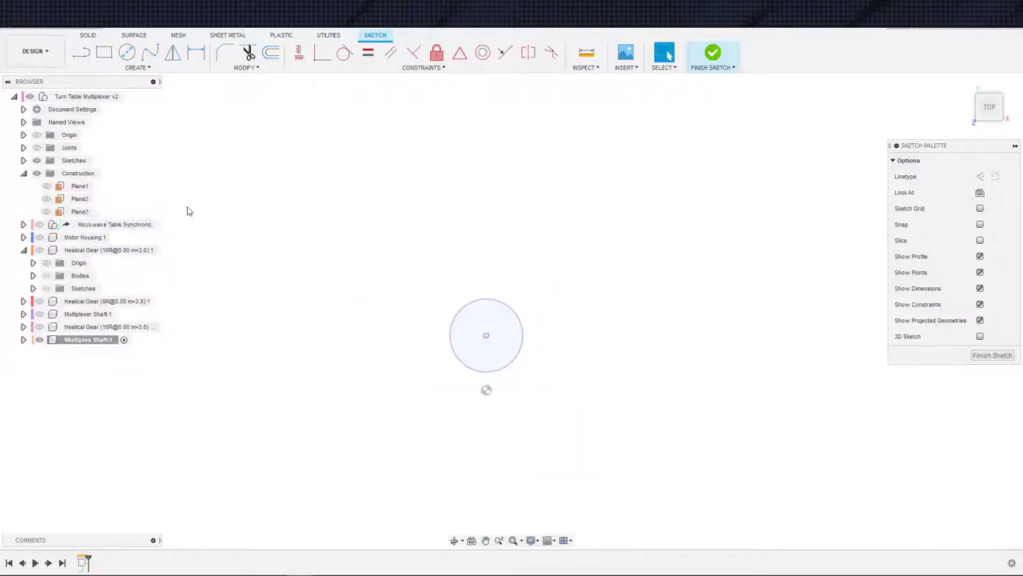
pyautogui.click(23, 250)
# Show the motor housing, project its edge crossing the gear circle into the sketch, and hide the housing again
pyautogui.press('s')
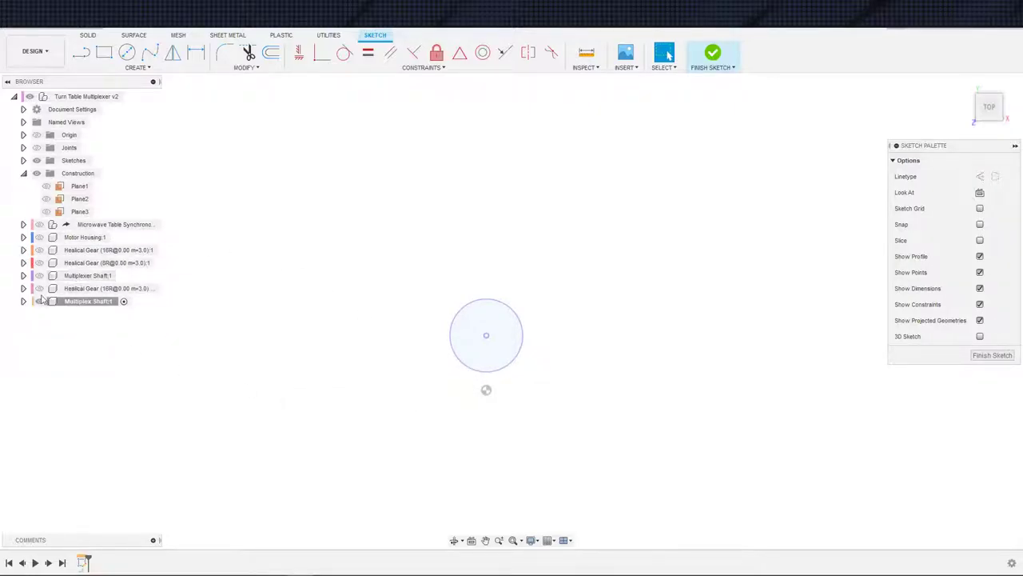
pyautogui.press('s')
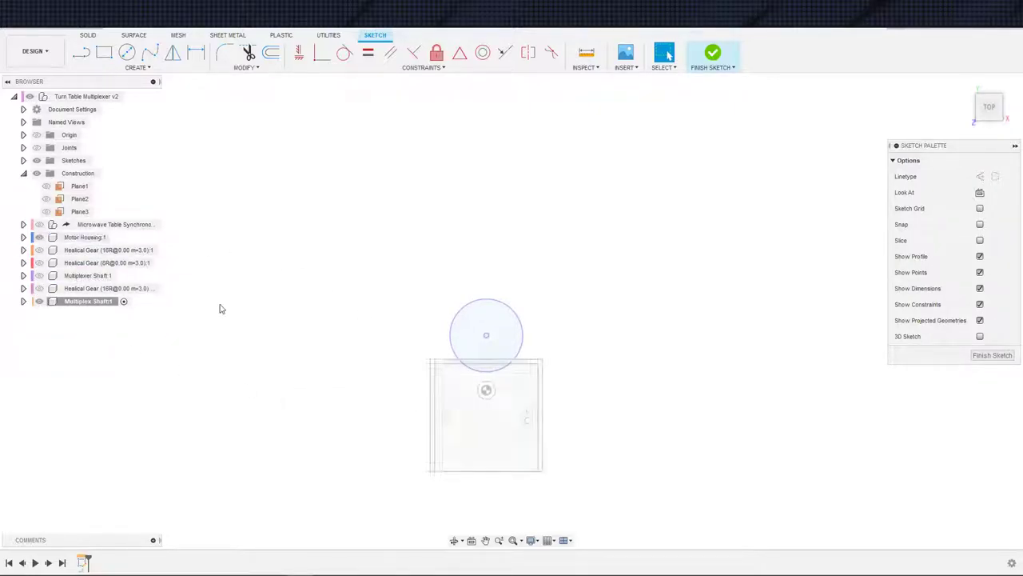
pyautogui.click(517, 429)
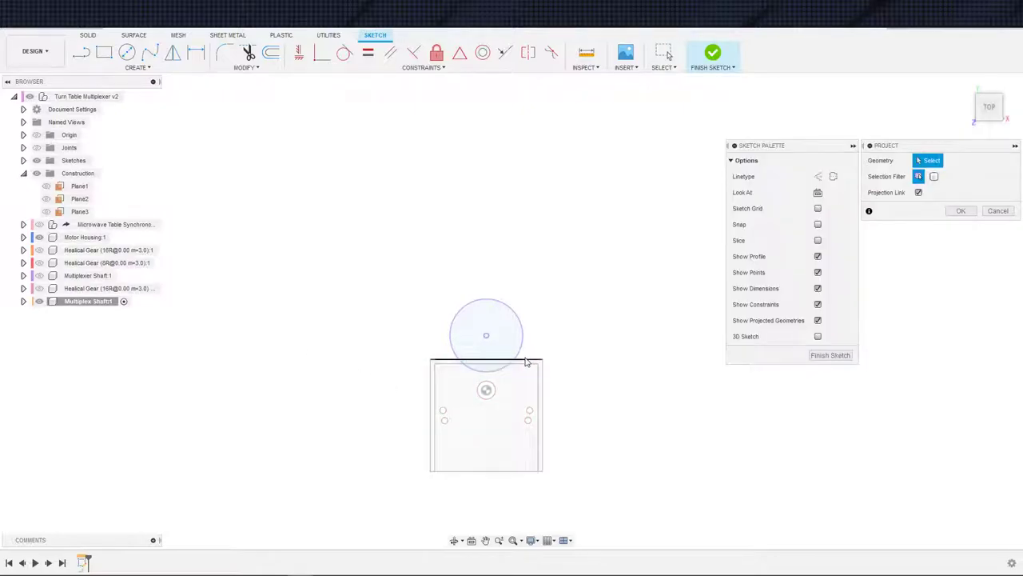
pyautogui.click(496, 360)
pyautogui.click(962, 211)
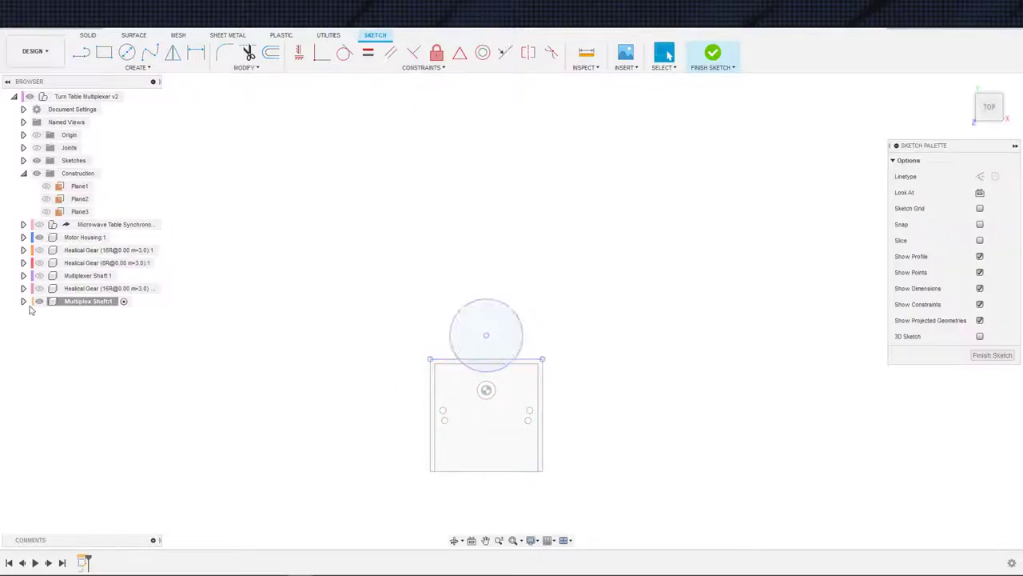
pyautogui.click(40, 237)
# Draw a line from the projected gear circle's centre, perpendicular to the projected housing edge and pointing away from it
pyautogui.press('s')
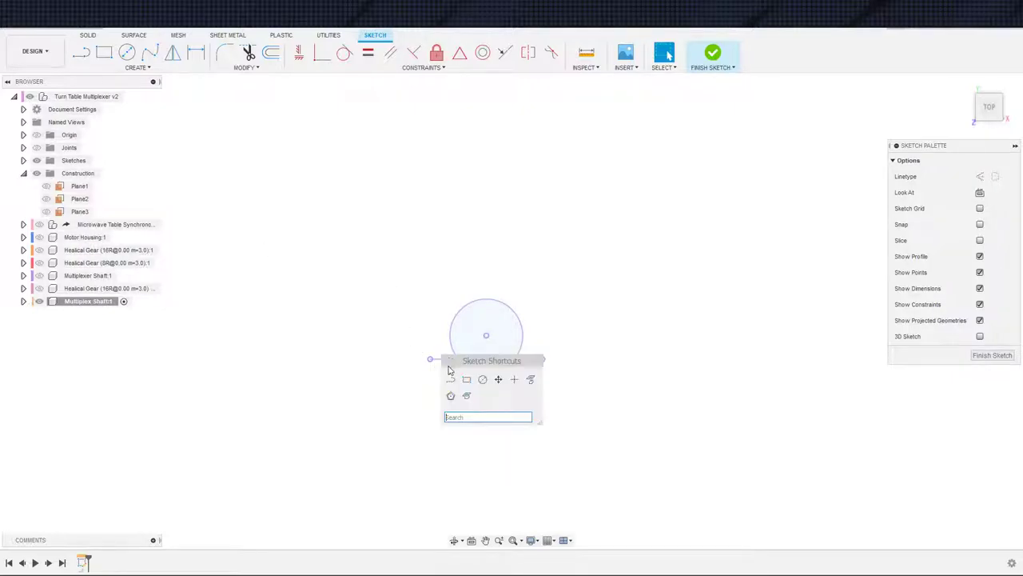
pyautogui.click(455, 378)
pyautogui.click(486, 335)
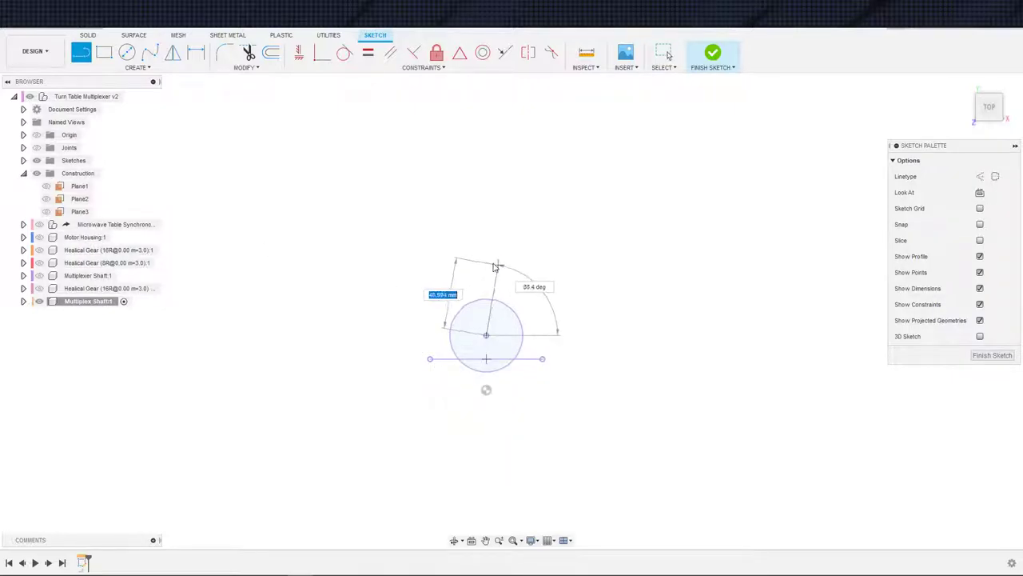
pyautogui.click(487, 261)
pyautogui.press('Escape')
# Convert the projected circle, the projected housing edge and the new line to construction geometry
pyautogui.moveTo(367, 220); pyautogui.dragTo(803, 550)
pyautogui.press('x')
pyautogui.click(590, 424)
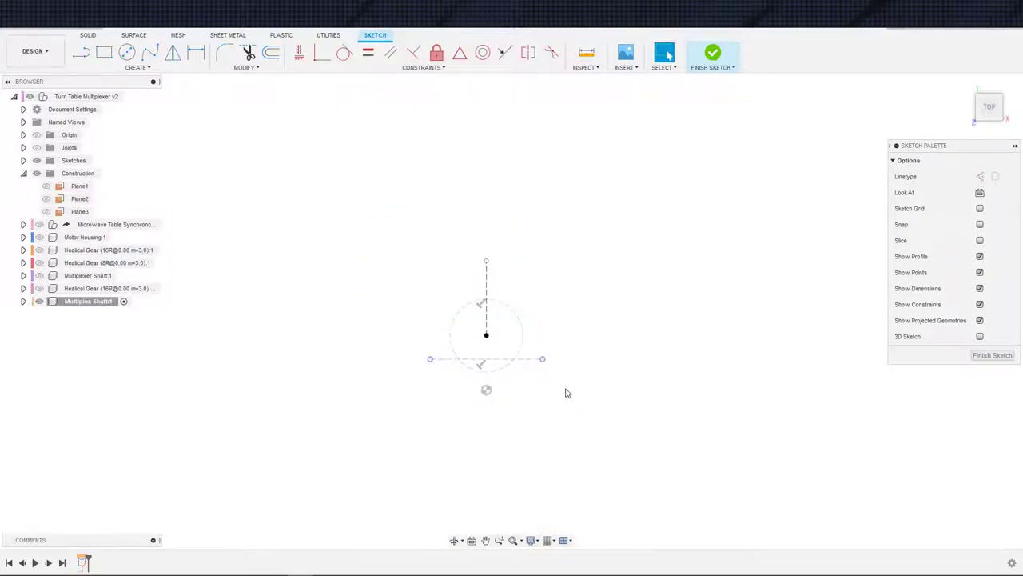
pyautogui.moveTo(533, 358); pyautogui.dragTo(567, 418, button='middle')
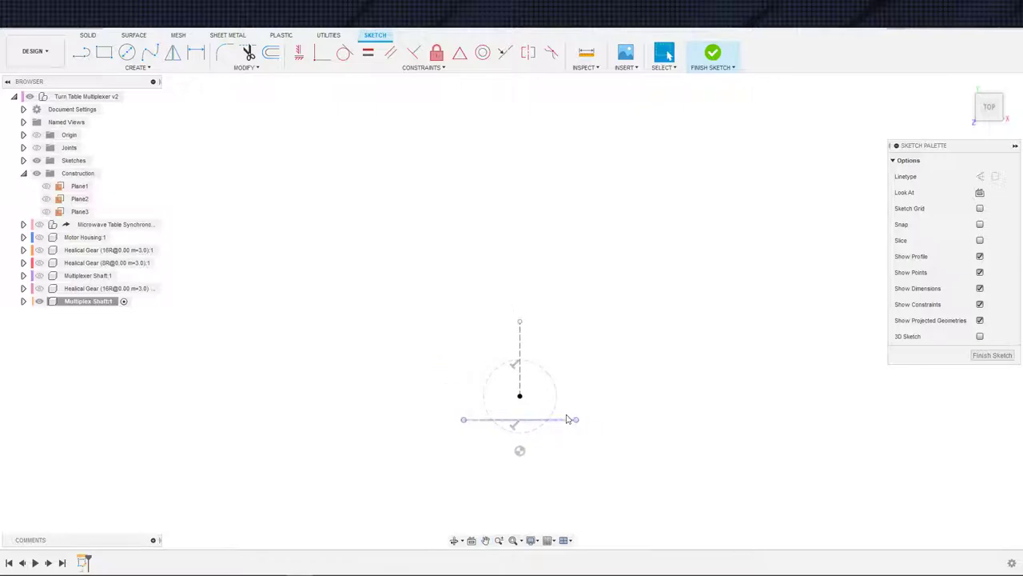
pyautogui.click(518, 345)
pyautogui.click(541, 420)
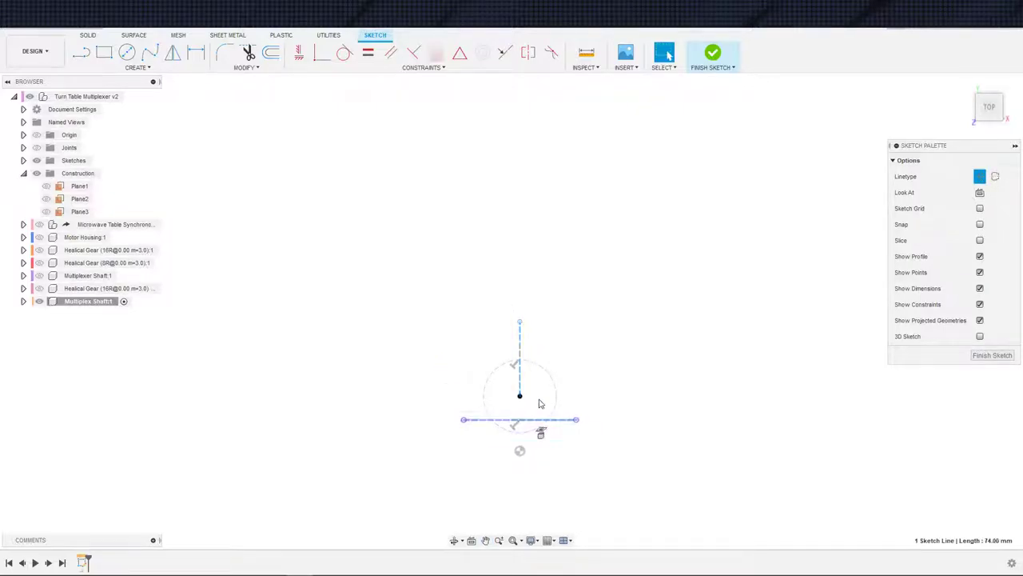
pyautogui.click(541, 348)
# Draw a circle centred on the construction line's free end and dimension its diameter to 24 mm
pyautogui.press('c')
pyautogui.click(519, 322)
pyautogui.click(534, 321)
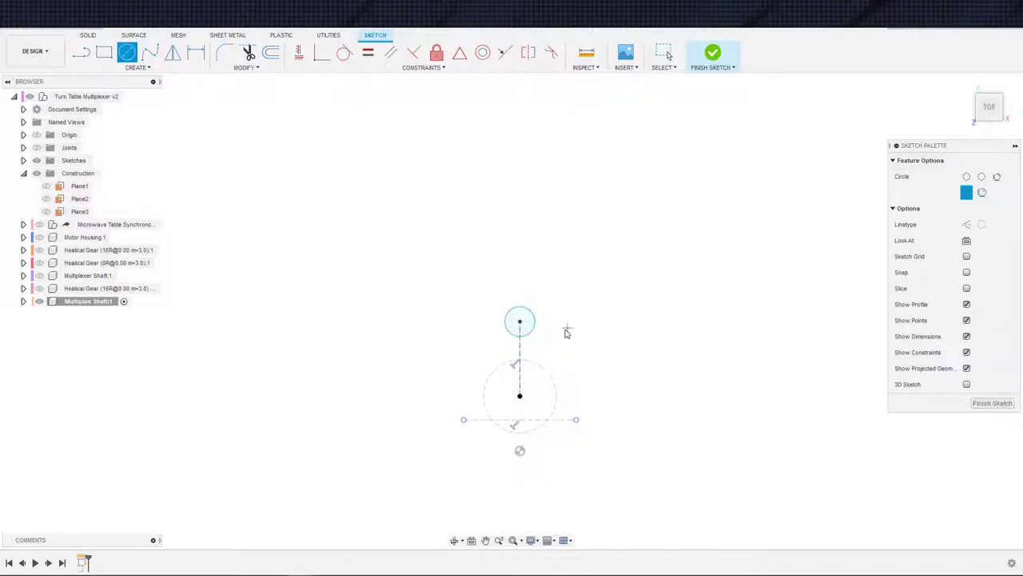
pyautogui.press('d')
pyautogui.click(534, 332)
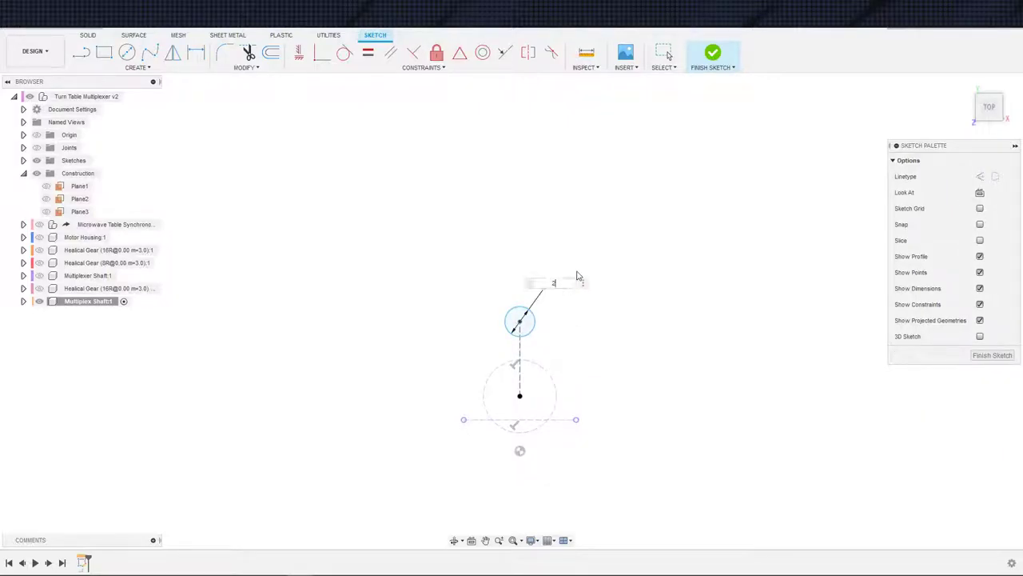
pyautogui.press('Escape')
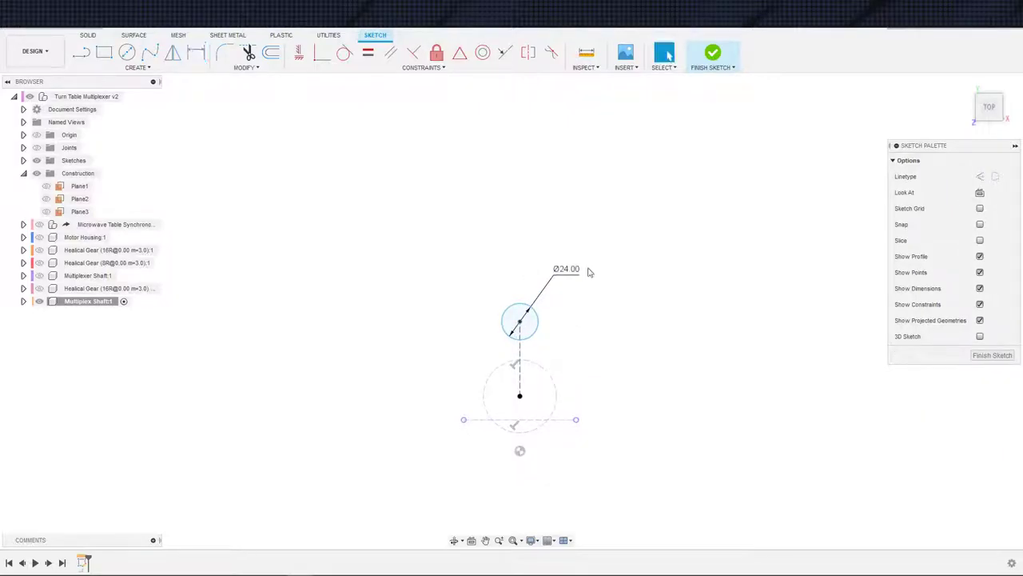
# Make the 24 mm circle tangent to the projected gear circle and convert it to construction geometry
pyautogui.click(534, 334)
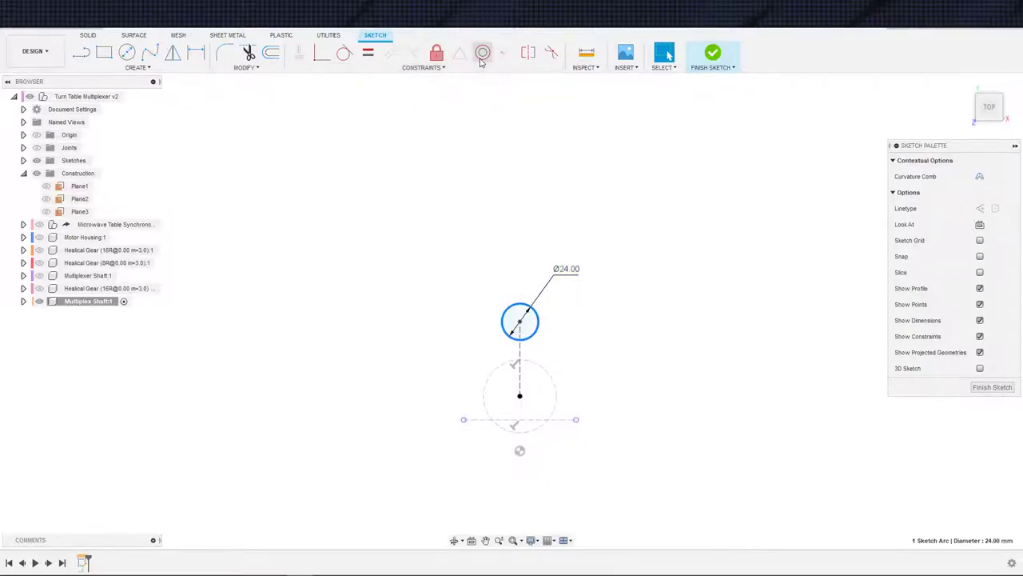
pyautogui.click(344, 52)
pyautogui.click(531, 361)
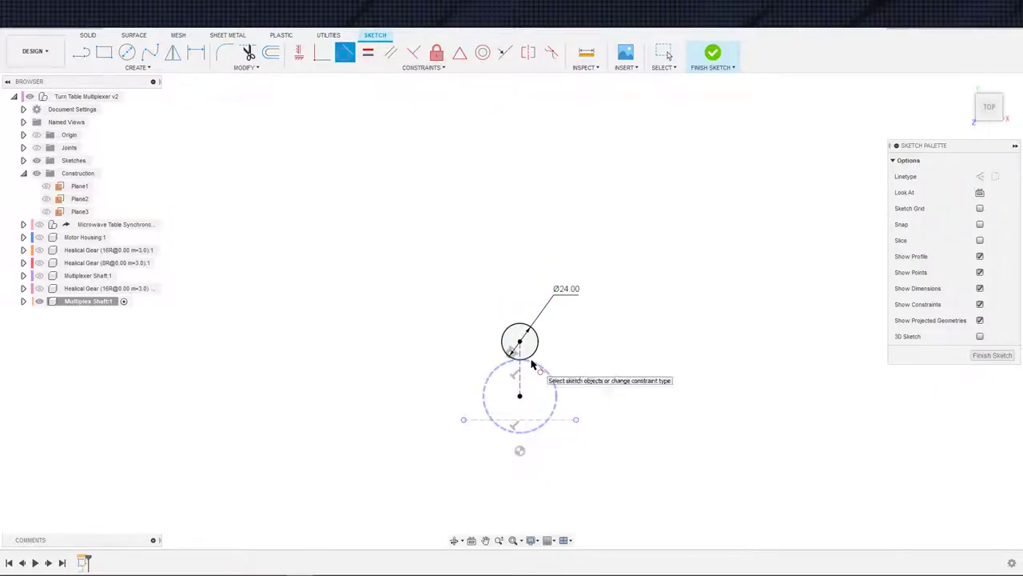
pyautogui.press('Escape')
pyautogui.click(533, 350)
pyautogui.press('x')
# Draw a circle concentric with the 24 mm construction circle and dimension its diameter to 5 mm
pyautogui.press('c')
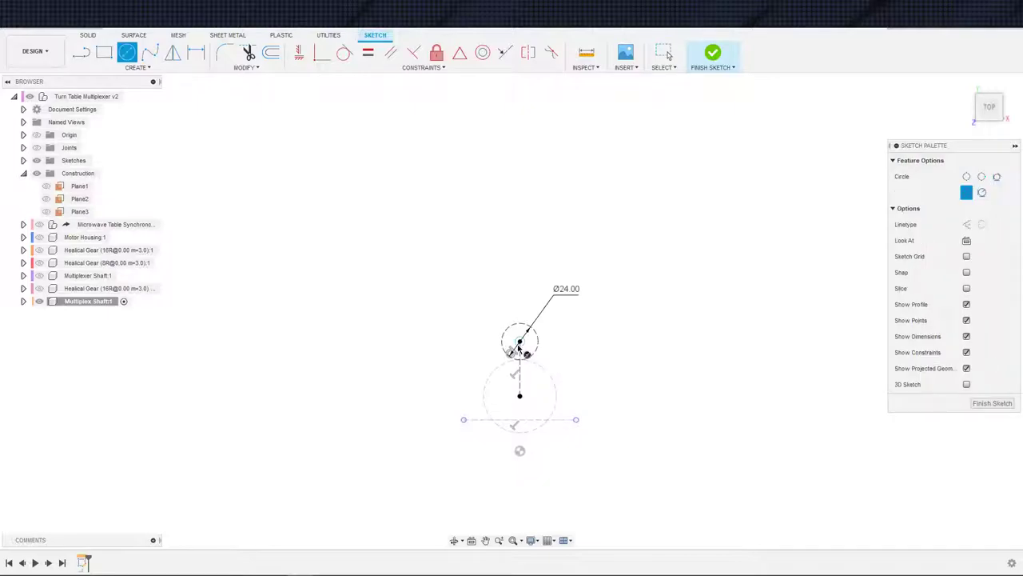
pyautogui.click(519, 341)
pyautogui.click(537, 310)
pyautogui.press('d')
pyautogui.press('s')
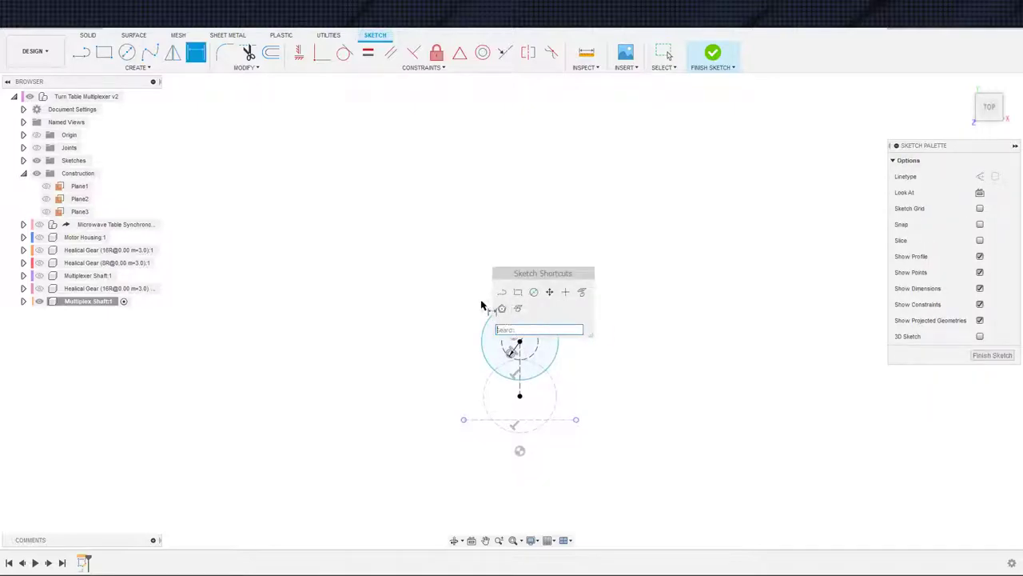
pyautogui.press('Escape')
pyautogui.press('Escape')
pyautogui.press('d')
pyautogui.click(519, 303)
pyautogui.click(512, 289)
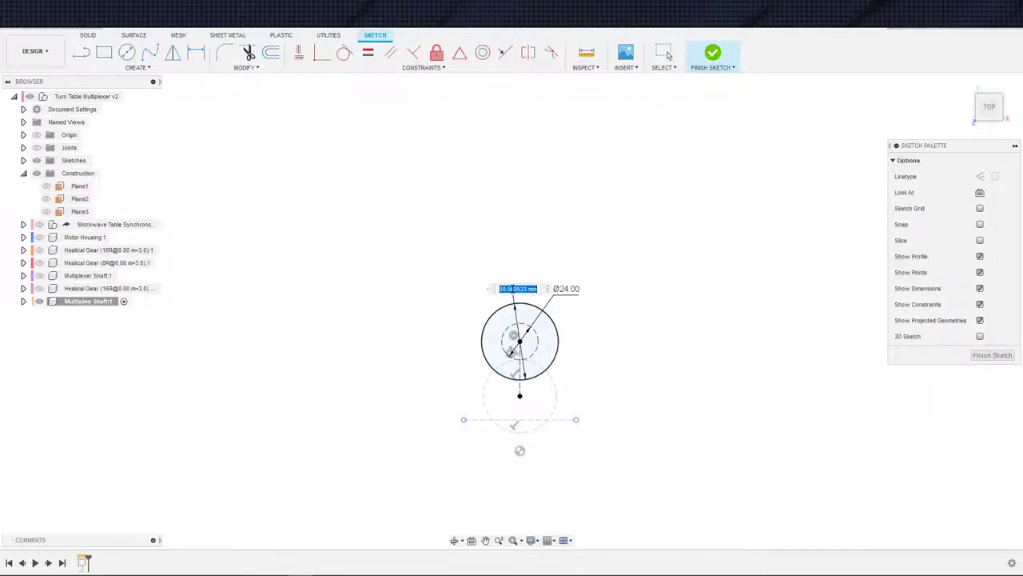
pyautogui.write('5')
pyautogui.press('Return')
pyautogui.press('Escape')
pyautogui.scroll(3, 603, 345)
pyautogui.press('e')
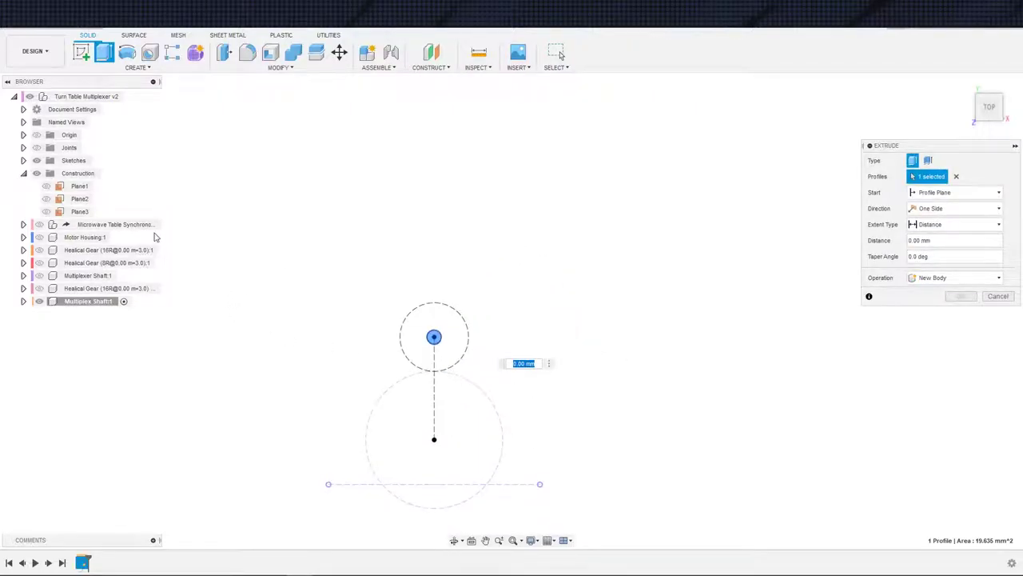
pyautogui.hotkey('ctrl', 'z')
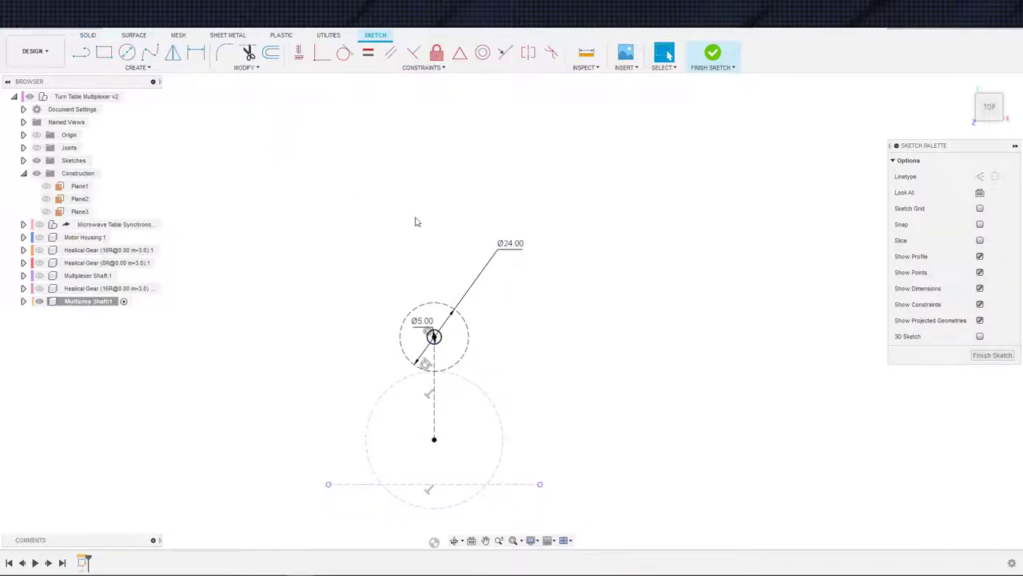
# Add a user parameter named RodSize in mm with the expression 5
pyautogui.click(243, 68)
pyautogui.click(251, 175)
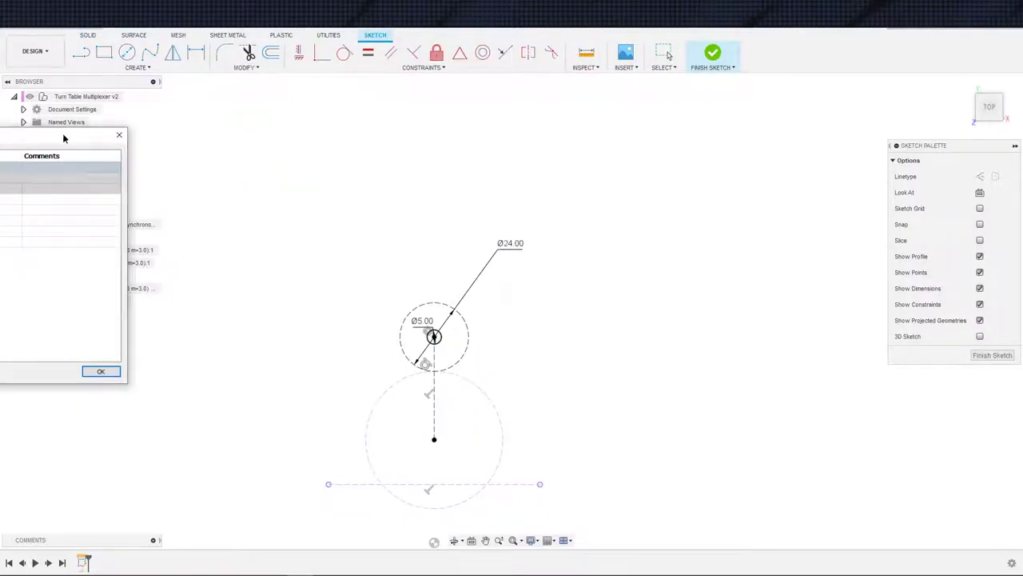
pyautogui.moveTo(64, 136); pyautogui.dragTo(793, 190)
pyautogui.click(340, 235)
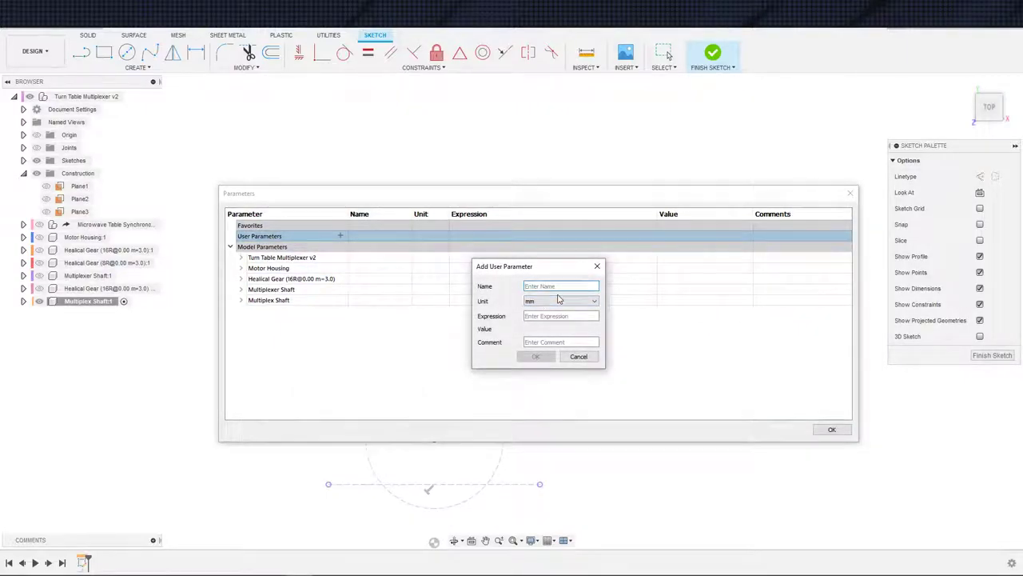
pyautogui.write('RodSize')
pyautogui.press('Tab')
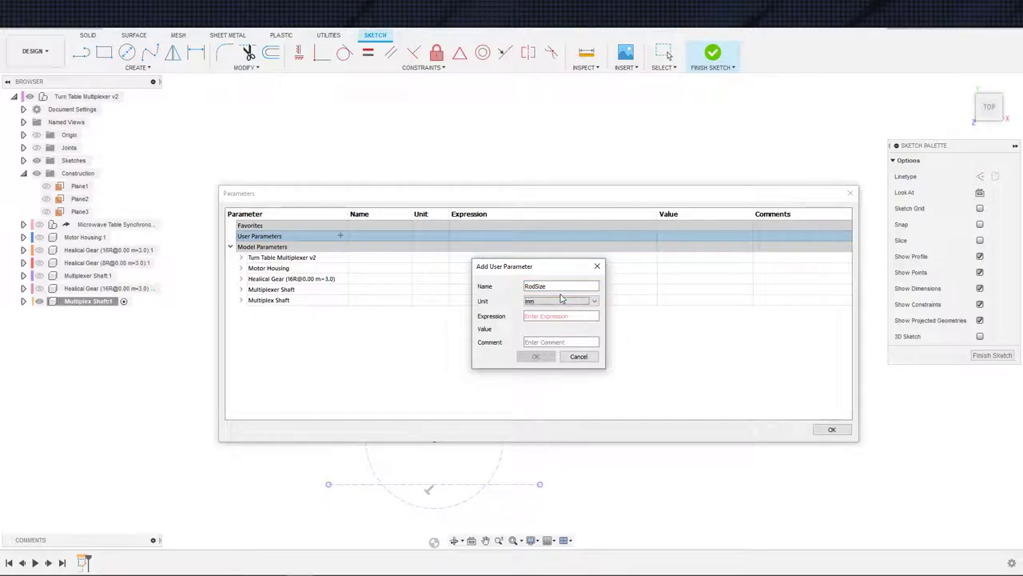
pyautogui.press('Tab')
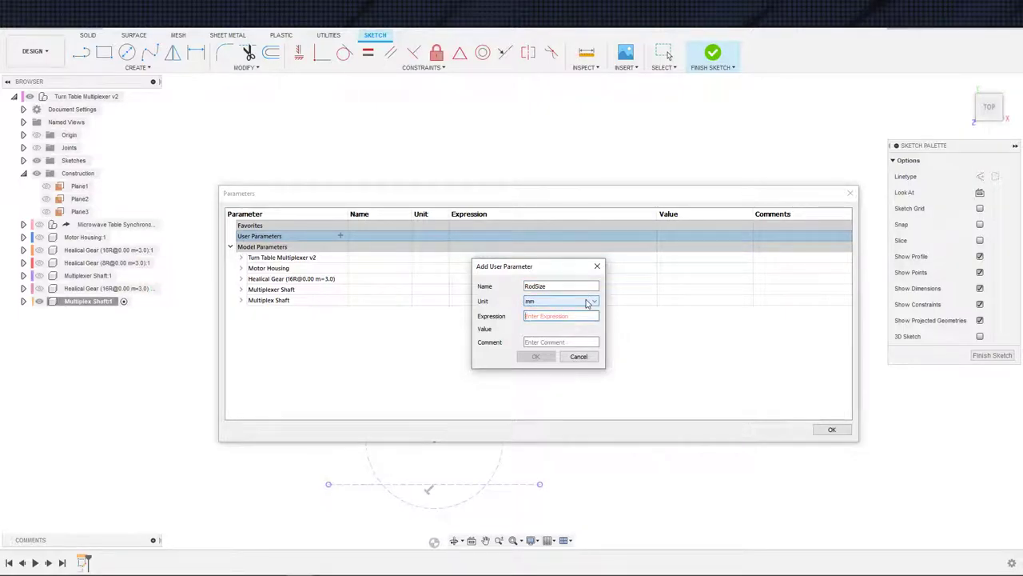
pyautogui.click(587, 303)
pyautogui.click(566, 306)
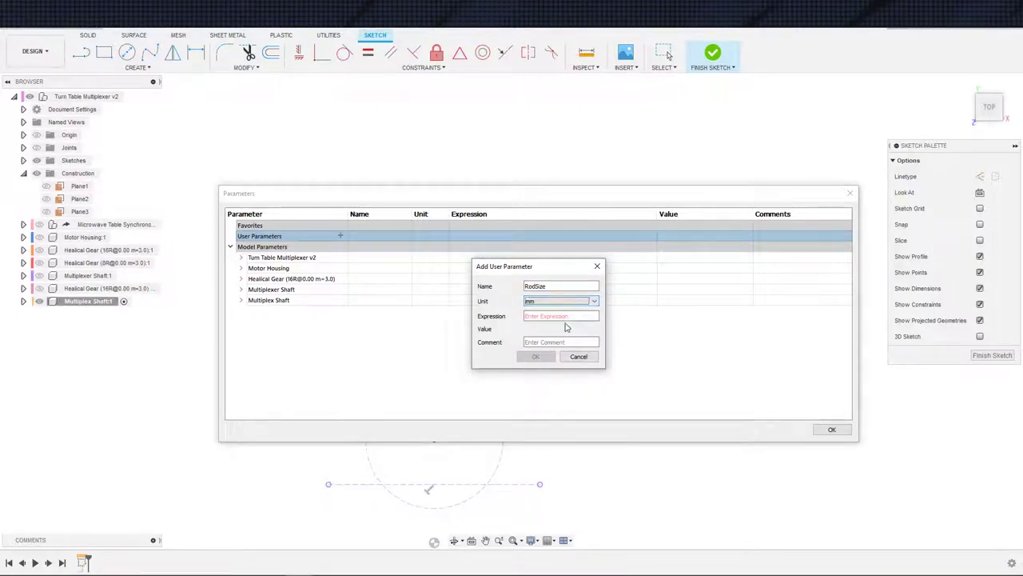
pyautogui.press('Tab')
pyautogui.write('5')
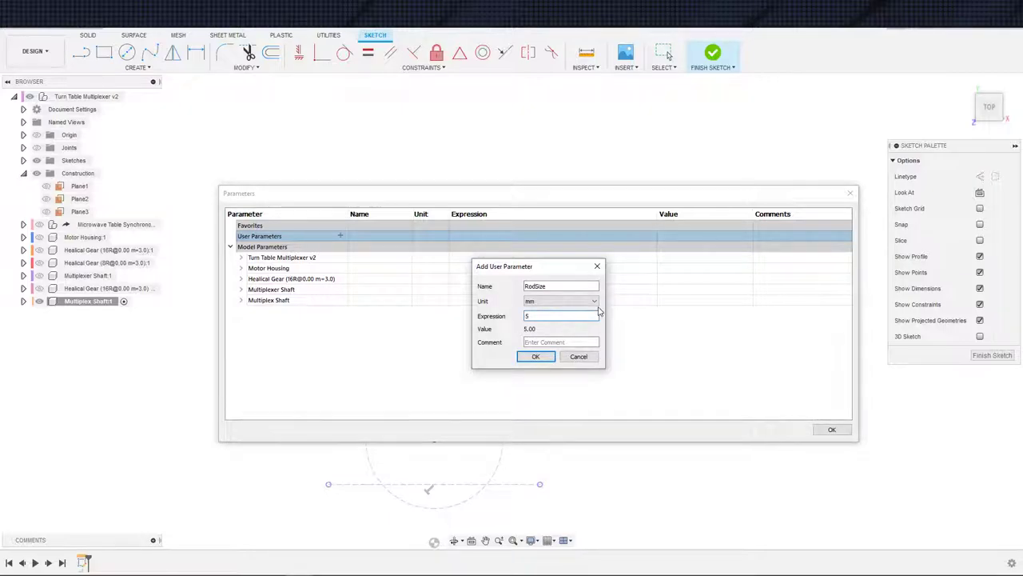
pyautogui.press('Return')
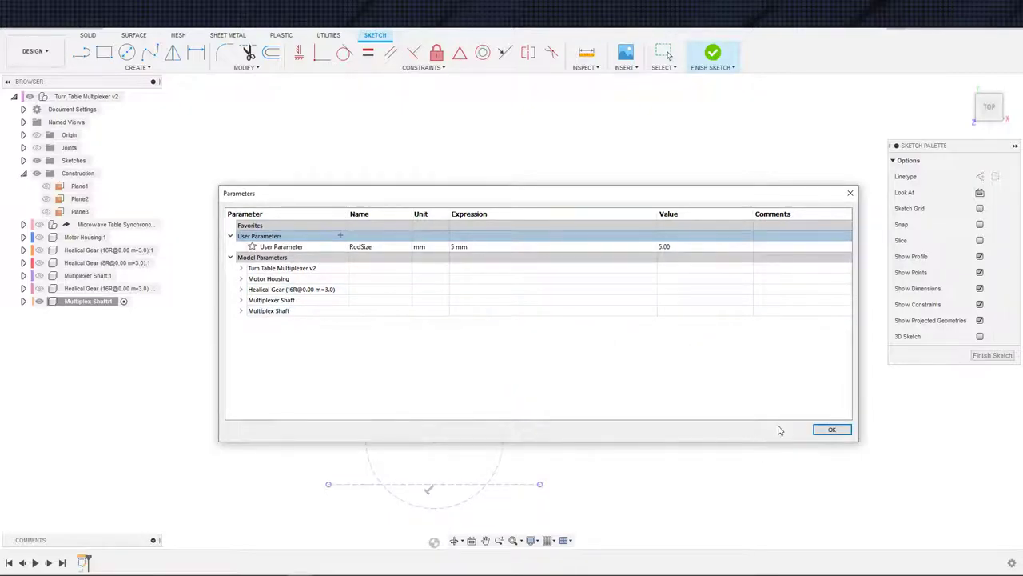
pyautogui.click(828, 430)
# Link the small circle's diameter dimension to the RodSize parameter and finish the sketch
pyautogui.moveTo(596, 402)
pyautogui.keyDown('shift'); pyautogui.mouseDown(button='middle')
pyautogui.moveTo(281, 256)
pyautogui.moveTo(297, 296)
pyautogui.moveTo(591, 340)
pyautogui.mouseUp(button='middle'); pyautogui.keyUp('shift')
pyautogui.moveTo(526, 331); pyautogui.dragTo(514, 409, button='middle')
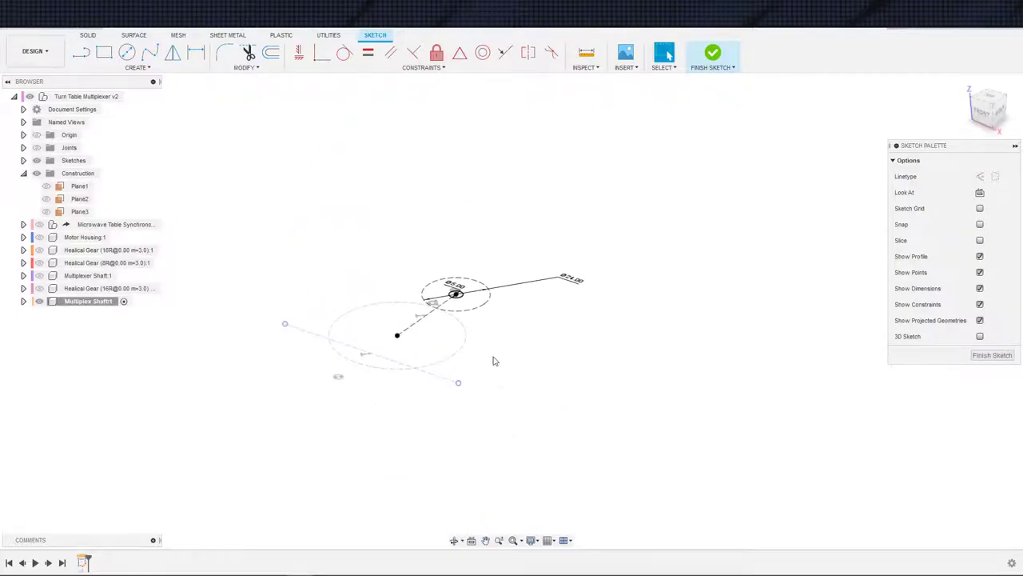
pyautogui.scroll(1, 461, 325)
pyautogui.doubleClick(456, 280)
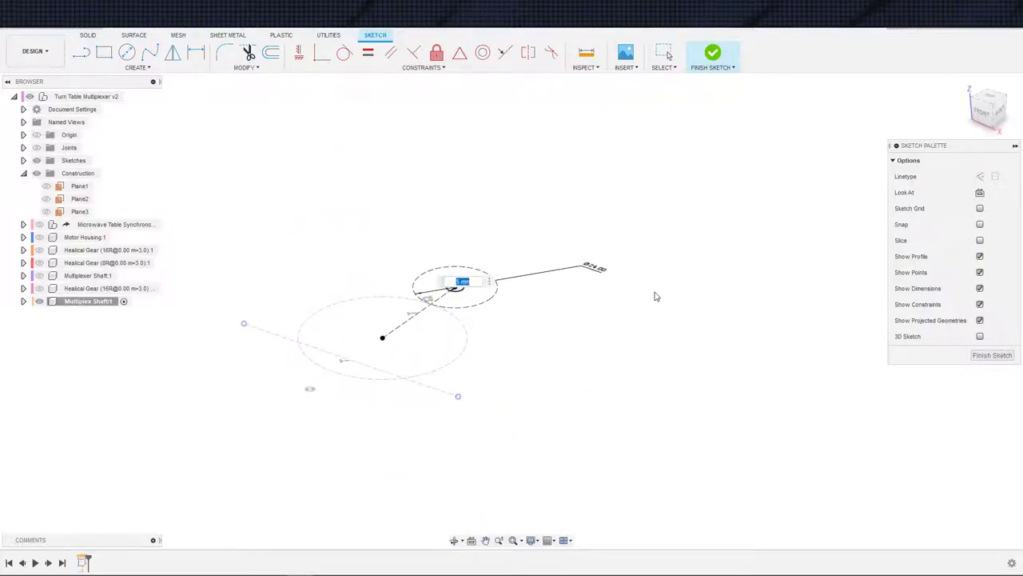
pyautogui.press('Return')
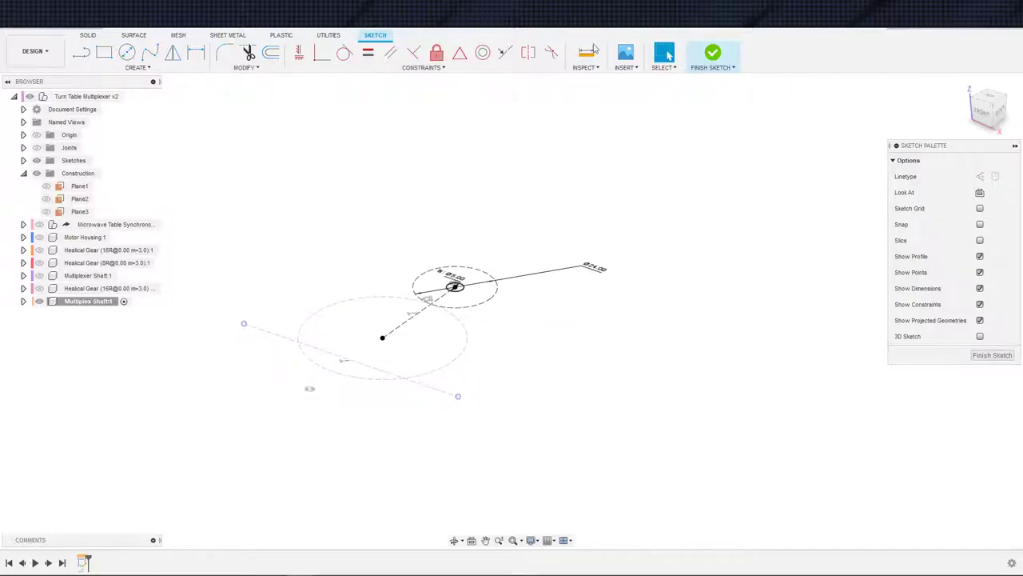
pyautogui.click(712, 61)
pyautogui.press('e')
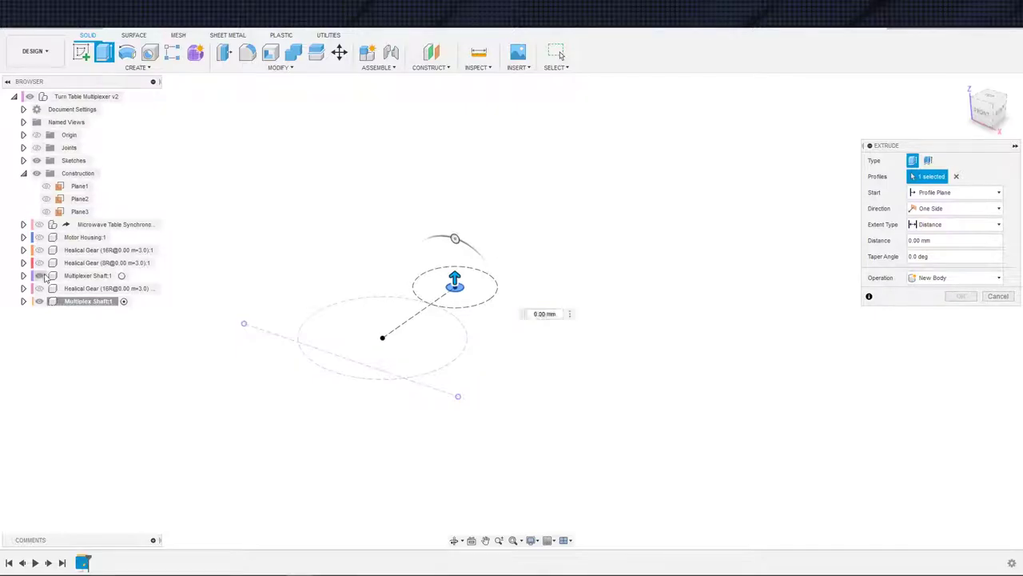
pyautogui.scroll(-2, 126, 312)
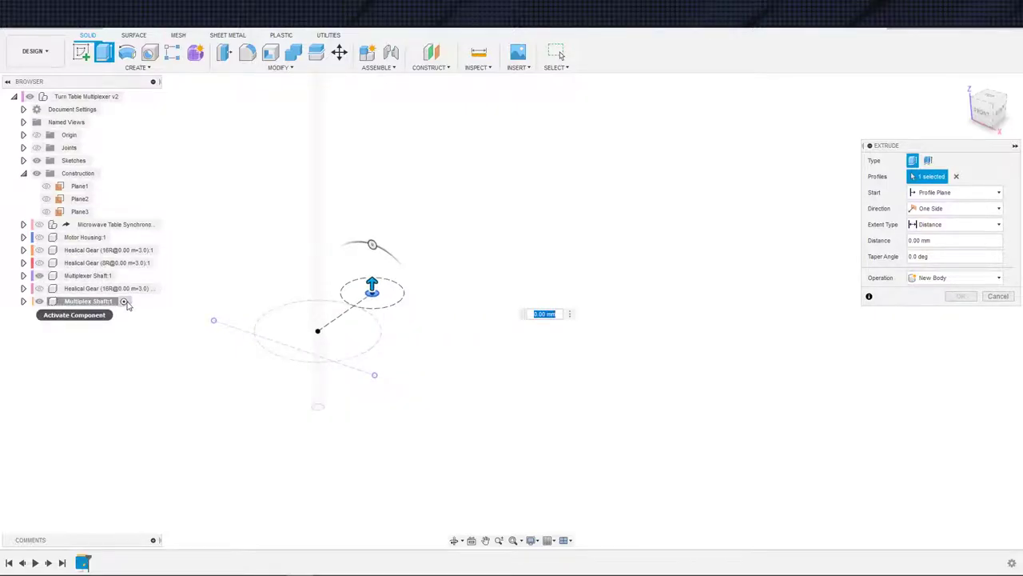
pyautogui.keyDown('shift'); pyautogui.moveTo(142, 329); pyautogui.dragTo(138, 351, button='middle'); pyautogui.keyUp('shift')
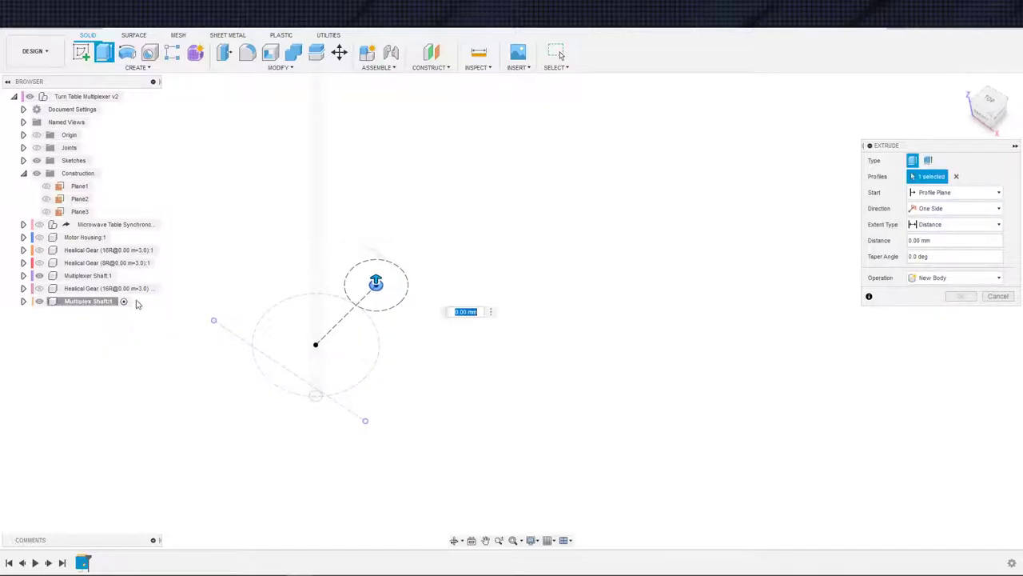
pyautogui.press('Escape')
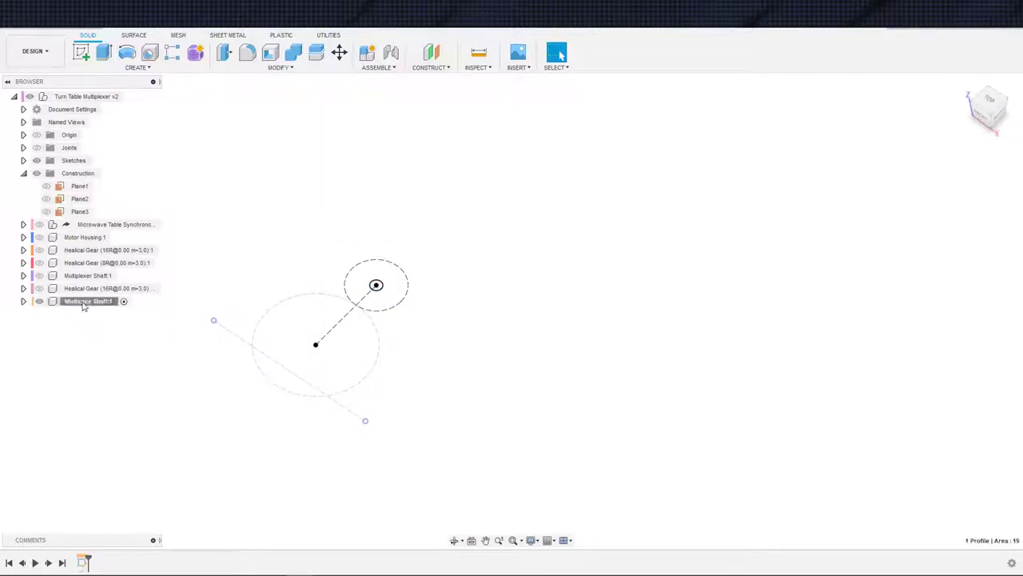
# Rename the active Multiplex Shaft component as Output Shaft
pyautogui.doubleClick(85, 302)
pyautogui.click(107, 301)
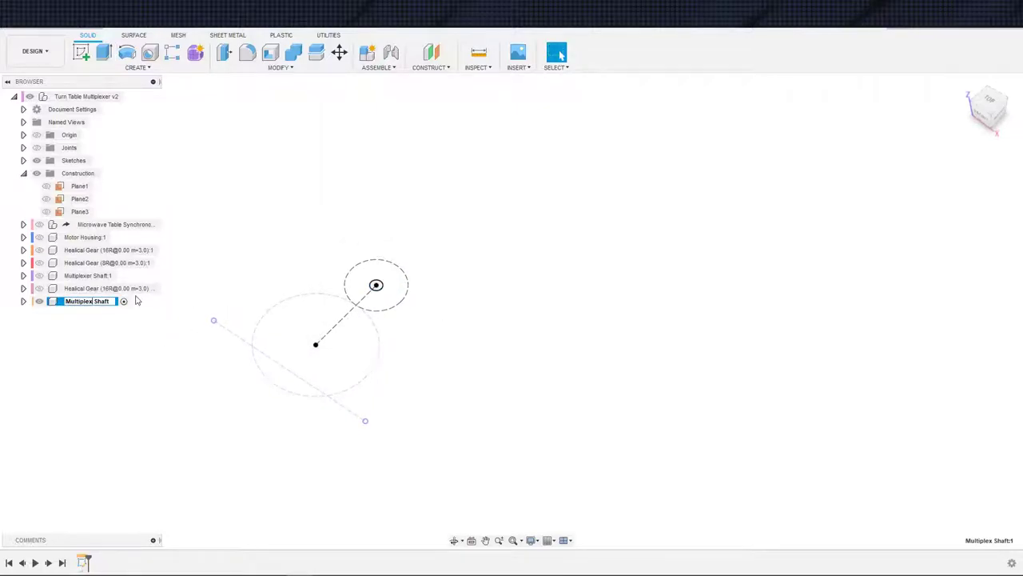
pyautogui.hotkey('ctrl', 'shift', 'Left')
pyautogui.press('BackSpace')
pyautogui.press('Return')
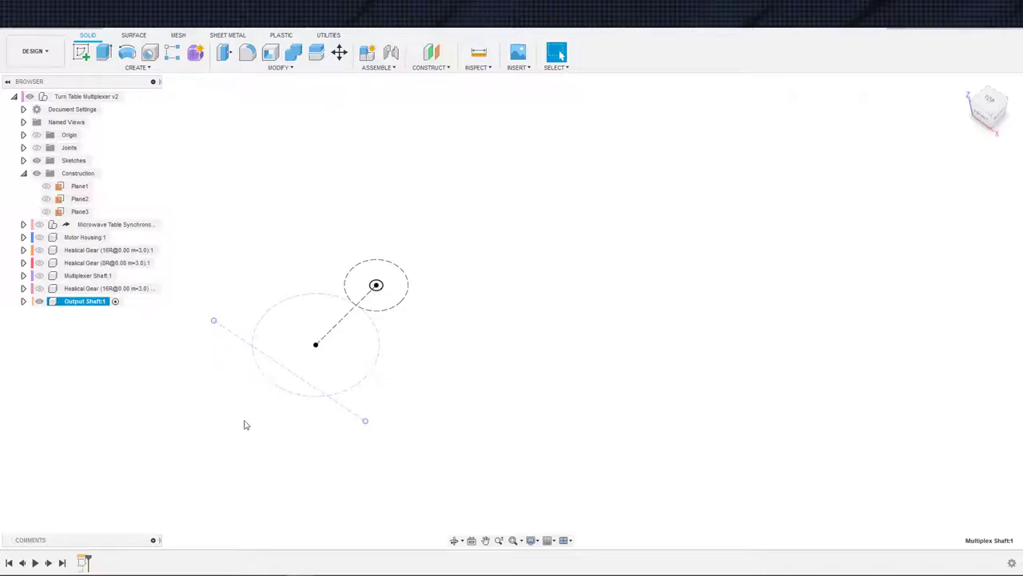
# Start extruding the 5 mm circle with direction Two Sides and side 1's extent type set to To Object
pyautogui.click(331, 335)
pyautogui.click(370, 280)
pyautogui.press('e')
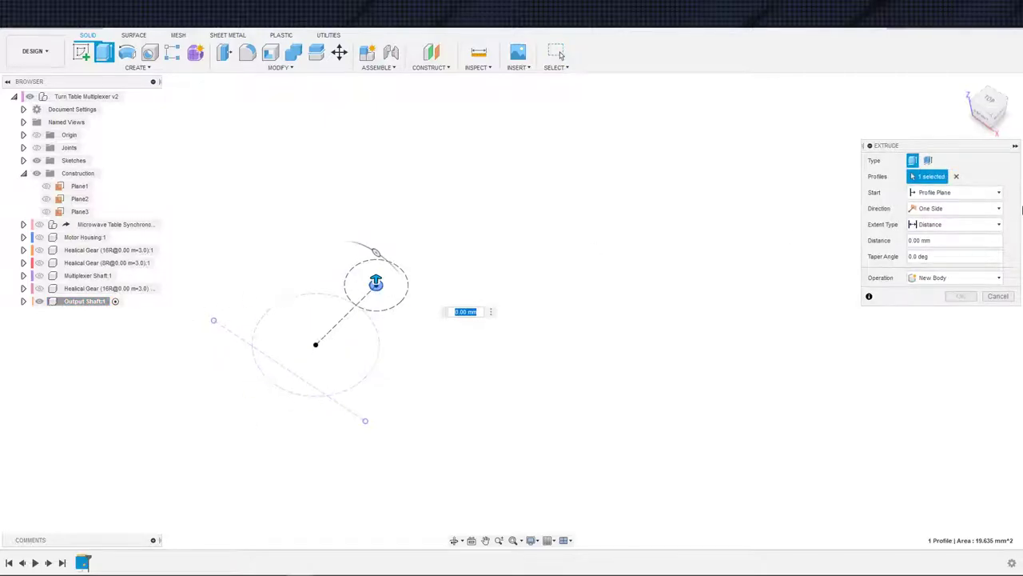
pyautogui.click(909, 225)
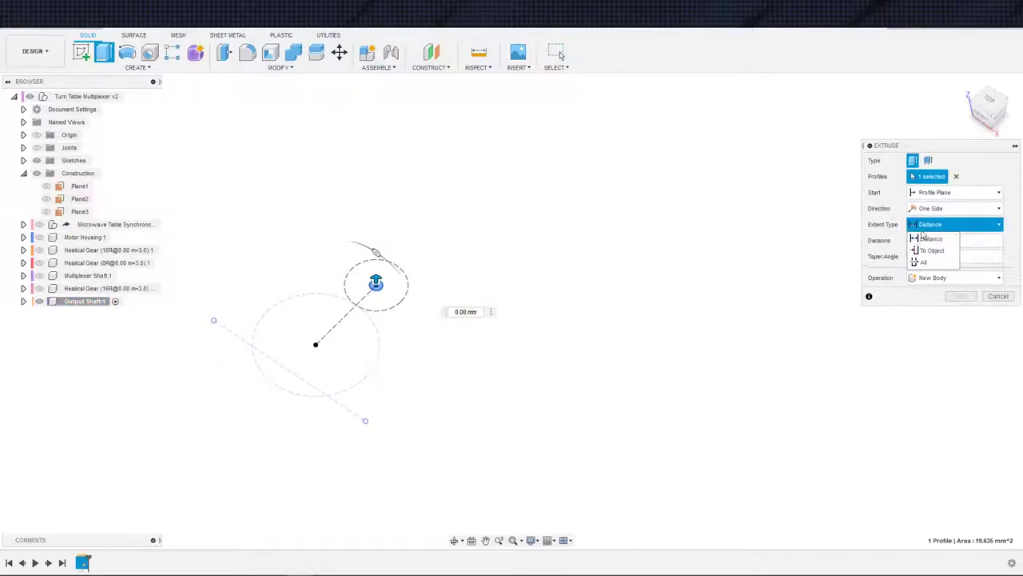
pyautogui.click(931, 208)
pyautogui.click(928, 240)
pyautogui.click(928, 241)
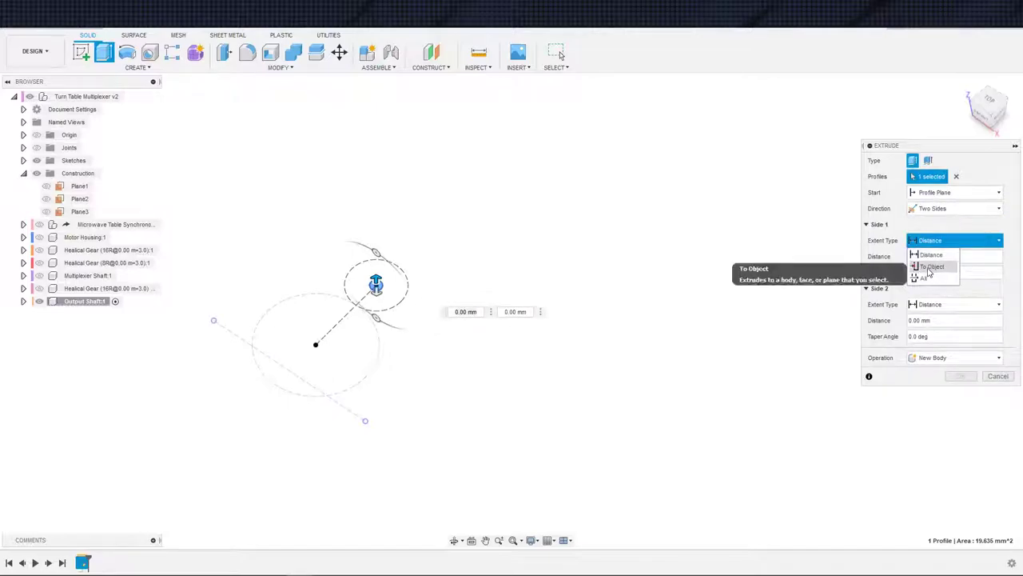
pyautogui.click(929, 267)
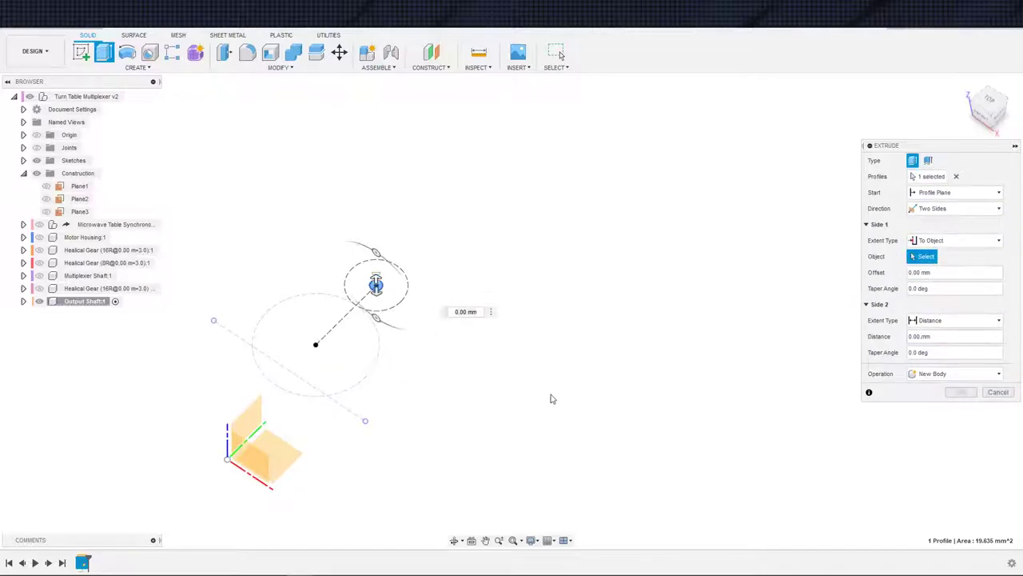
# Show the Multiplexer Shaft and choose its lower end face as the extrusion's side 1 limit
pyautogui.click(39, 275)
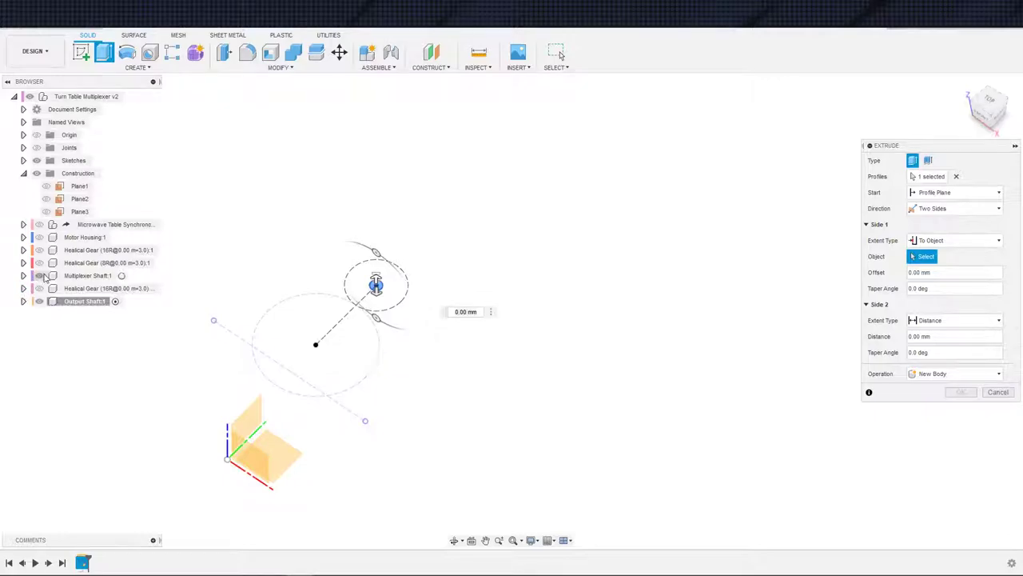
pyautogui.keyDown('shift'); pyautogui.moveTo(319, 344); pyautogui.dragTo(405, 283, button='middle'); pyautogui.keyUp('shift')
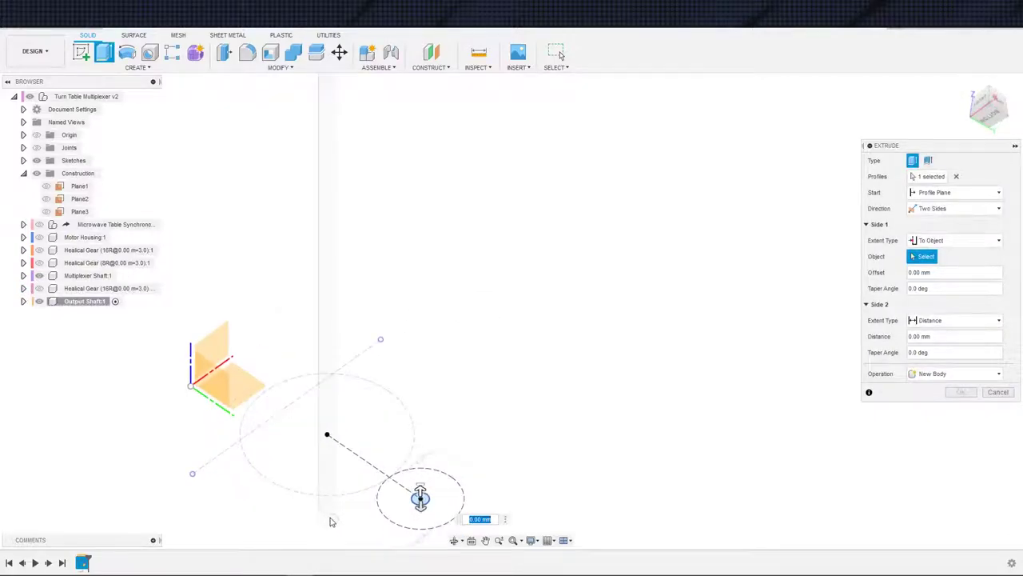
pyautogui.click(331, 524)
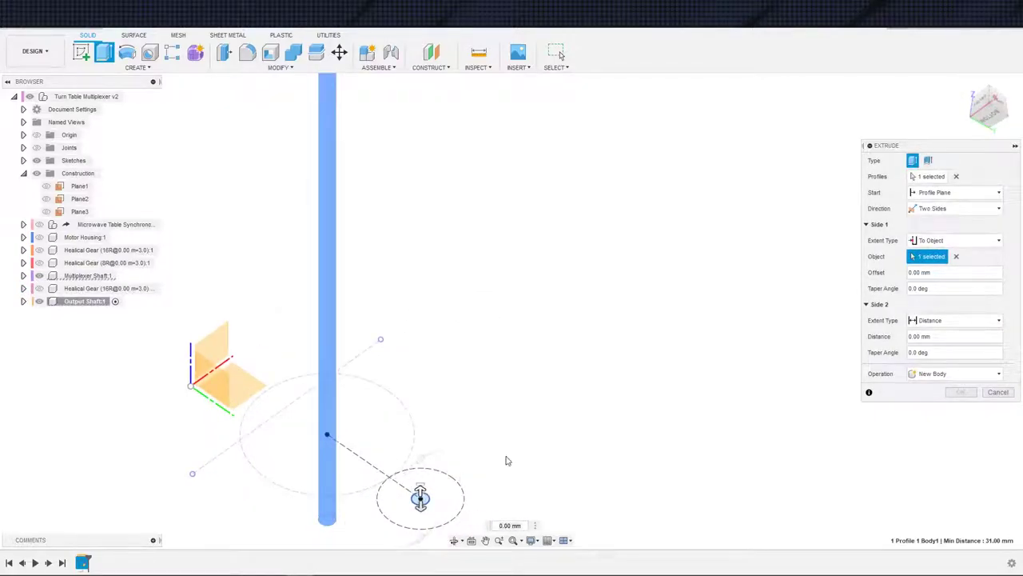
pyautogui.click(956, 258)
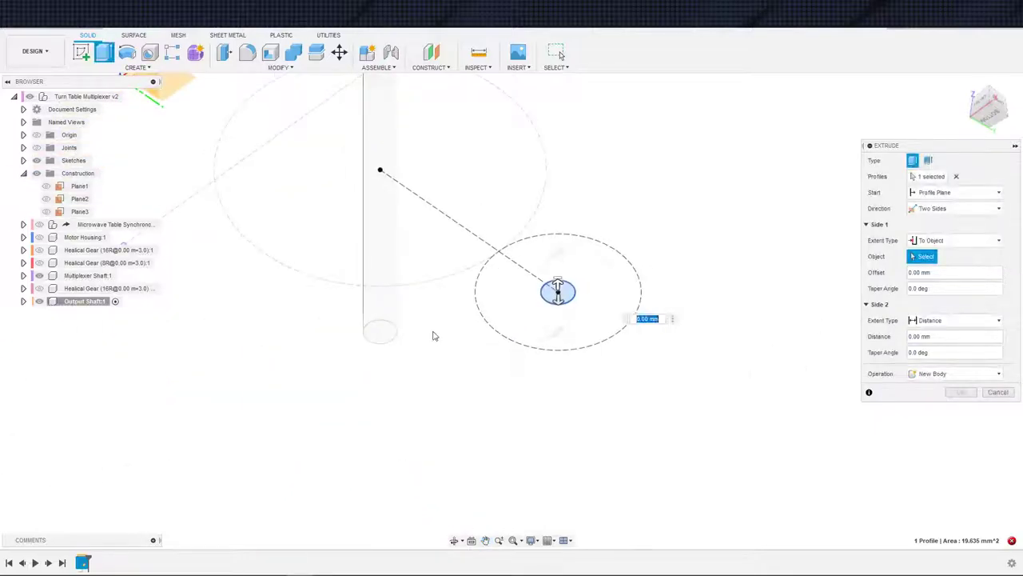
pyautogui.click(384, 337)
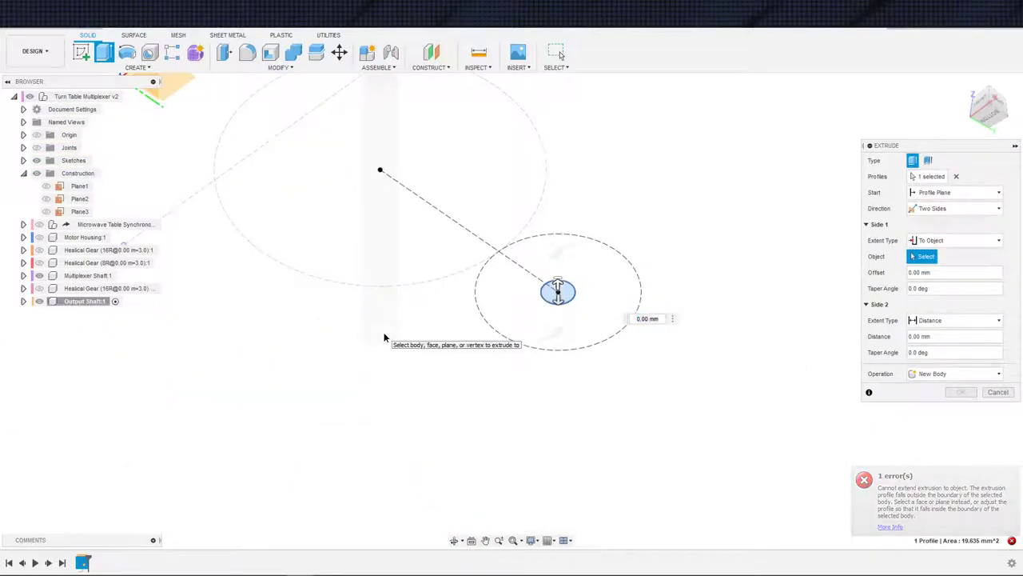
pyautogui.click(395, 369)
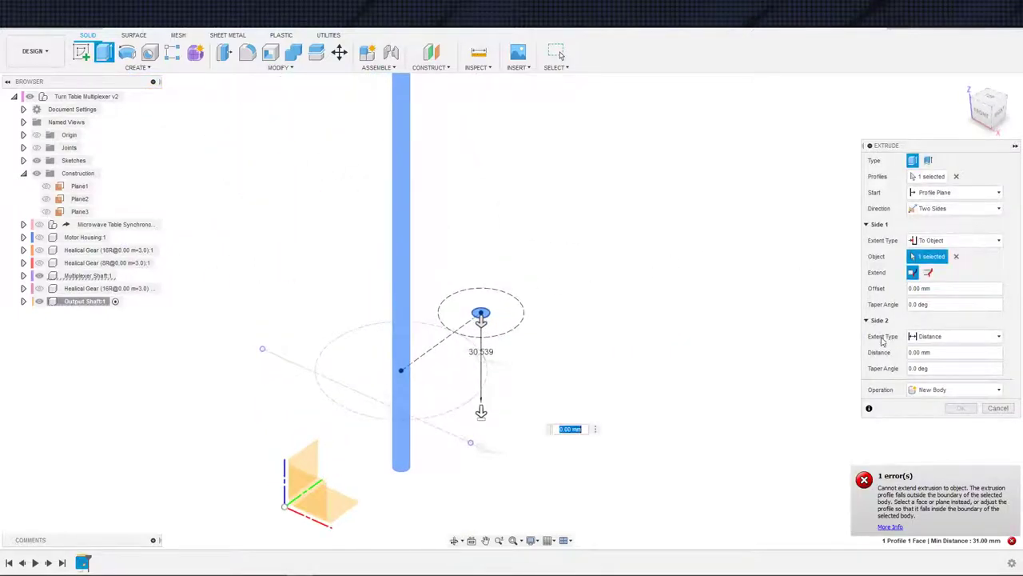
# Set side 2's extent type to To Object and pick the Multiplexer Shaft's upper end face as its limit
pyautogui.click(944, 339)
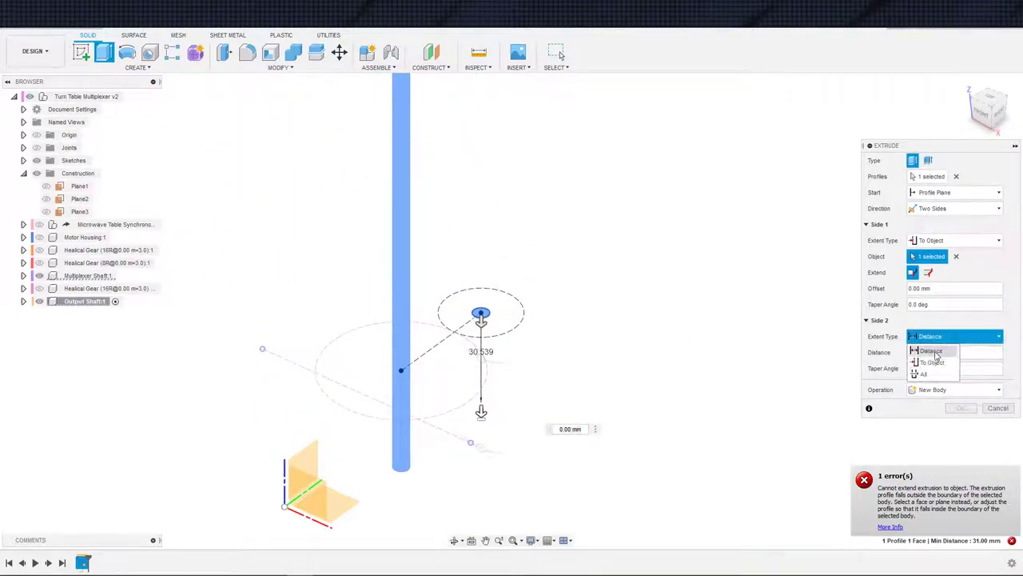
pyautogui.click(932, 361)
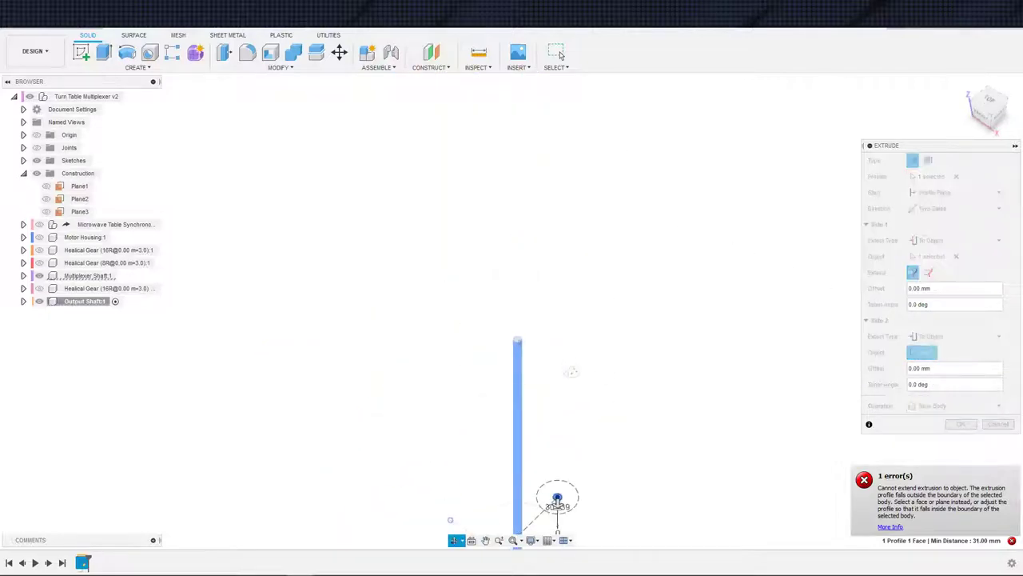
pyautogui.click(470, 331)
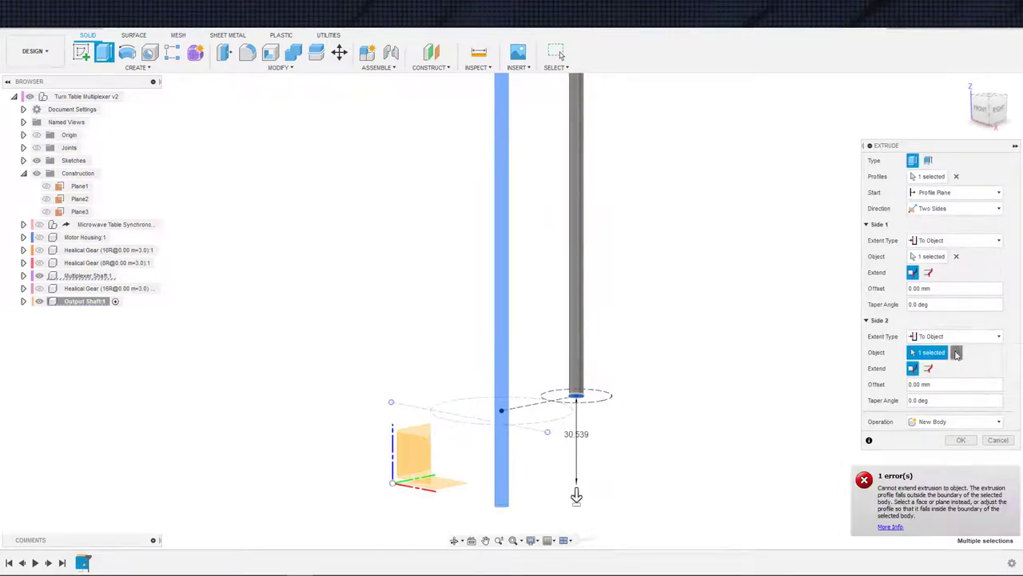
pyautogui.click(956, 352)
pyautogui.keyDown('shift'); pyautogui.moveTo(758, 350); pyautogui.dragTo(719, 432, button='middle'); pyautogui.keyUp('shift')
pyautogui.scroll(-3, 645, 336)
pyautogui.moveTo(589, 272); pyautogui.dragTo(598, 358, button='middle')
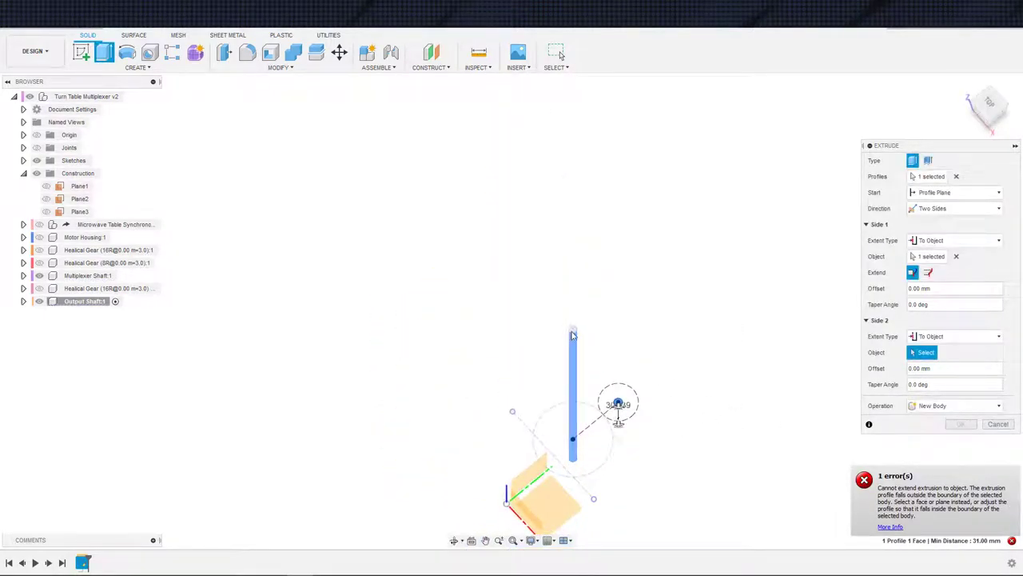
pyautogui.scroll(5, 572, 344)
pyautogui.click(572, 344)
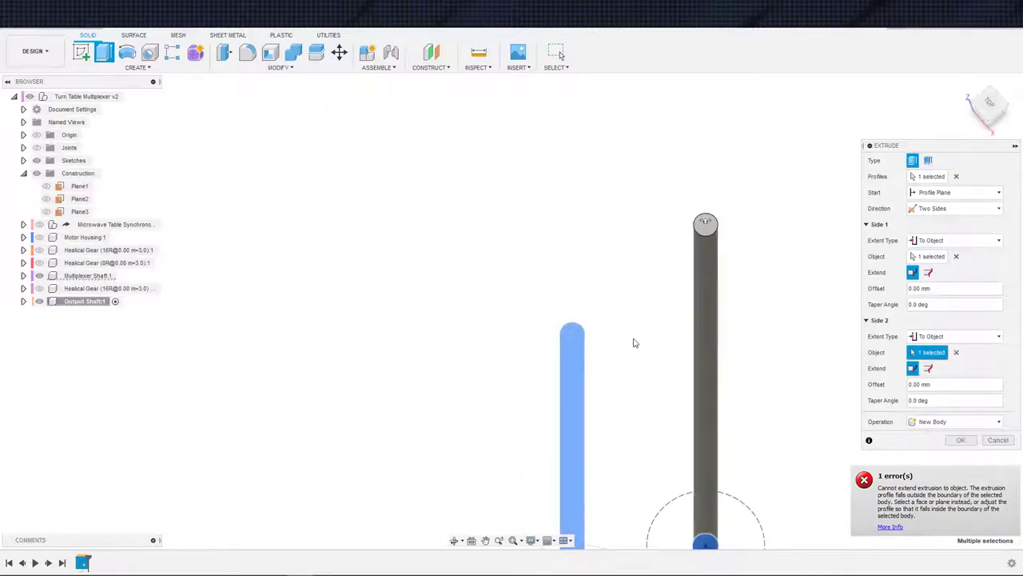
pyautogui.scroll(-3, 642, 271)
pyautogui.moveTo(641, 271); pyautogui.dragTo(627, 68, button='middle')
pyautogui.moveTo(639, 303)
pyautogui.keyDown('shift'); pyautogui.mouseDown(button='middle')
pyautogui.moveTo(648, 181)
pyautogui.moveTo(647, 308)
pyautogui.mouseUp(button='middle'); pyautogui.keyUp('shift')
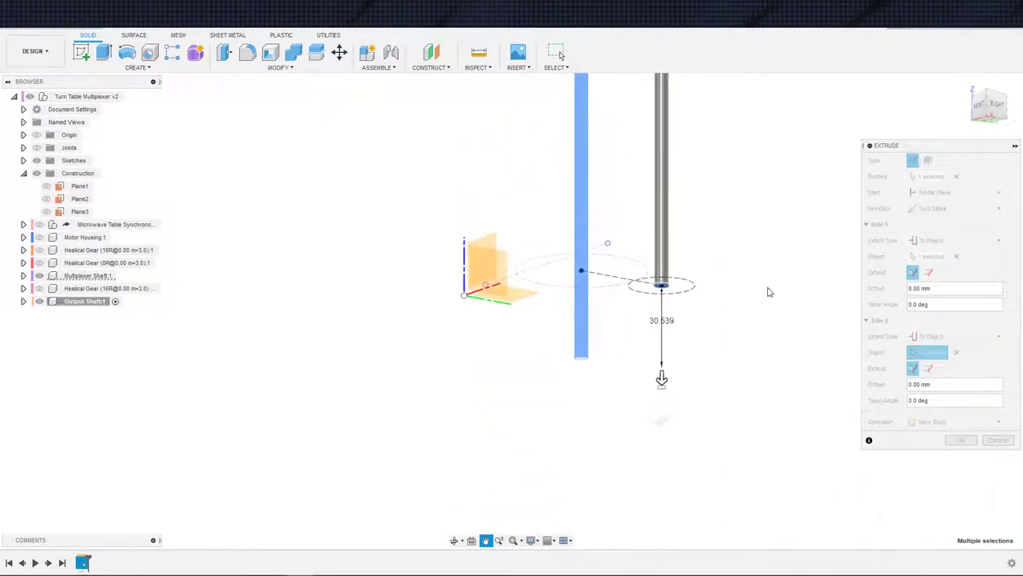
# Replace the side 1 limit with the Multiplexer Shaft's lower end face and finish the extrusion as a new body
pyautogui.click(955, 256)
pyautogui.scroll(2, 630, 364)
pyautogui.keyDown('shift'); pyautogui.moveTo(601, 353); pyautogui.dragTo(562, 359, button='middle'); pyautogui.keyUp('shift')
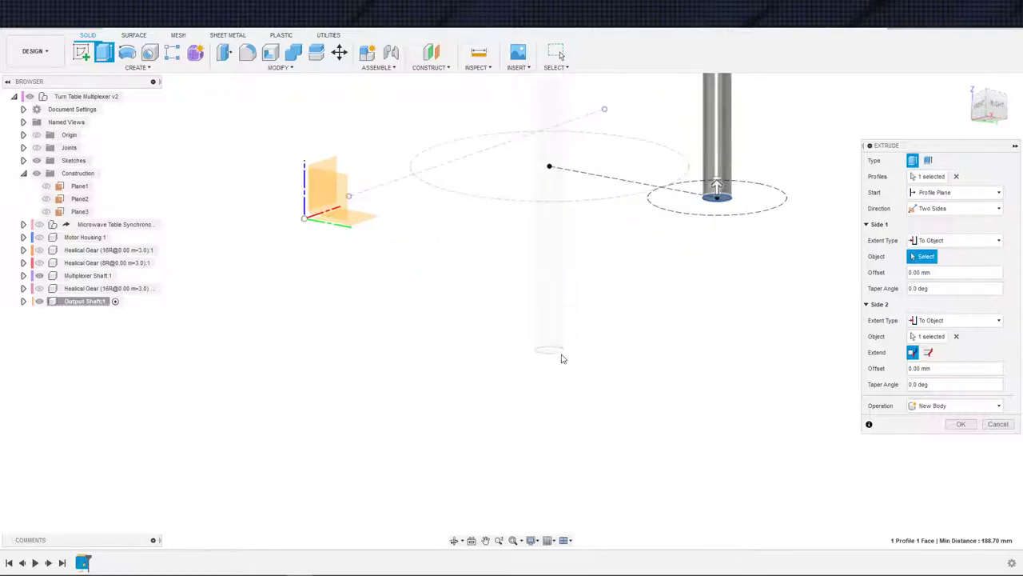
pyautogui.scroll(3, 550, 355)
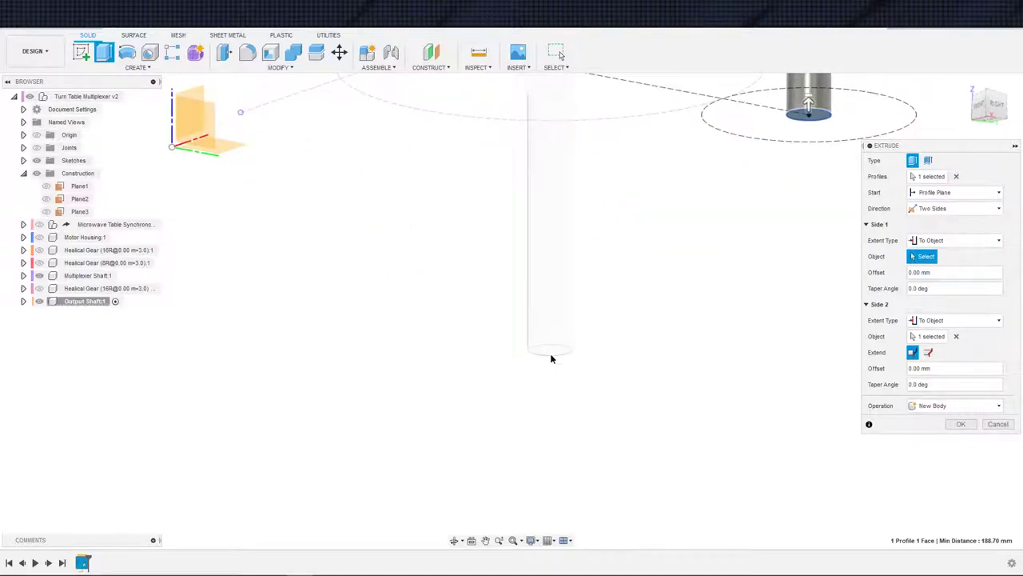
pyautogui.click(552, 351)
pyautogui.click(550, 355)
pyautogui.click(561, 352)
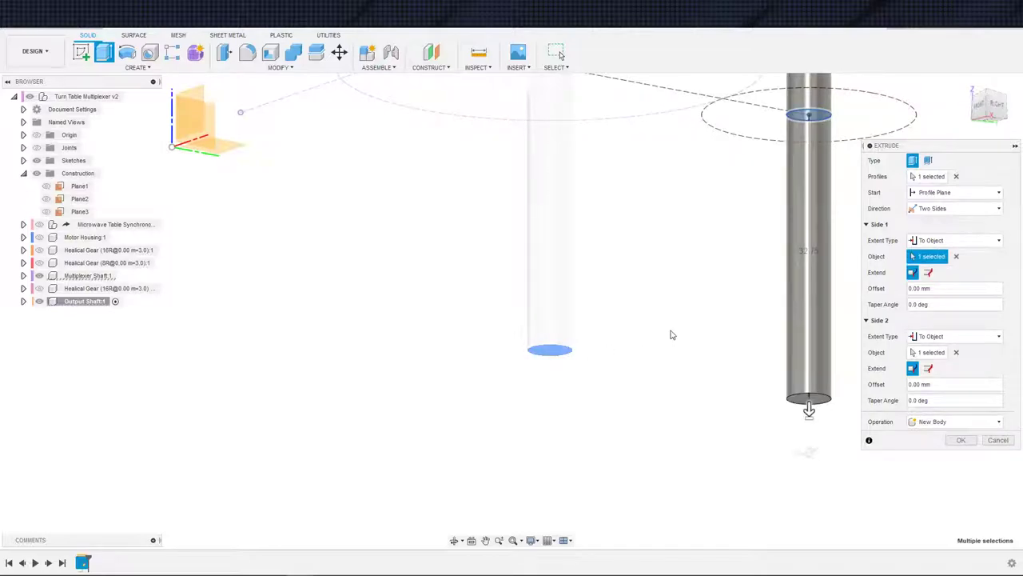
pyautogui.scroll(-3, 672, 334)
pyautogui.moveTo(672, 335)
pyautogui.keyDown('shift'); pyautogui.mouseDown(button='middle')
pyautogui.moveTo(678, 294)
pyautogui.moveTo(659, 340)
pyautogui.mouseUp(button='middle'); pyautogui.keyUp('shift')
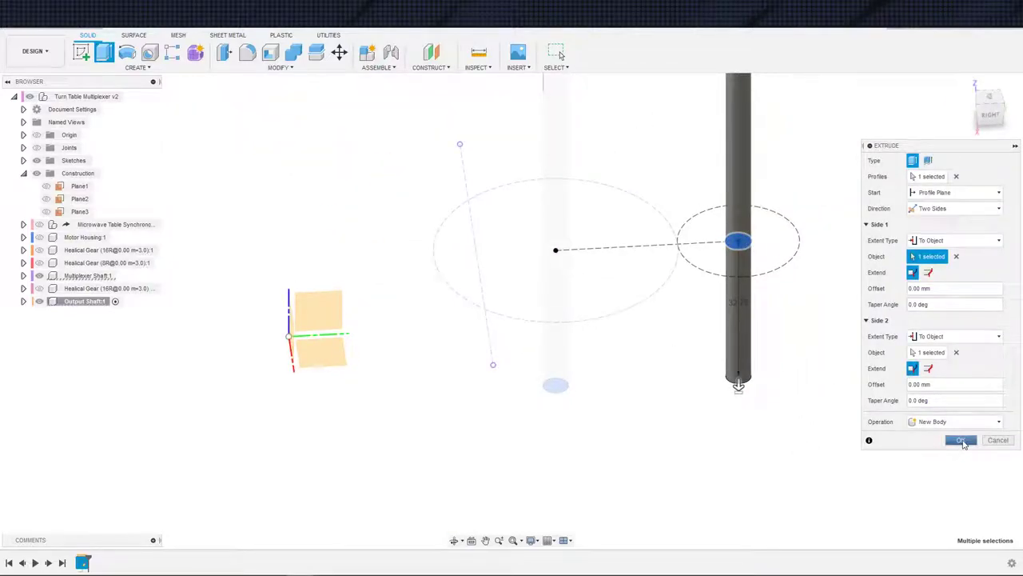
pyautogui.click(960, 439)
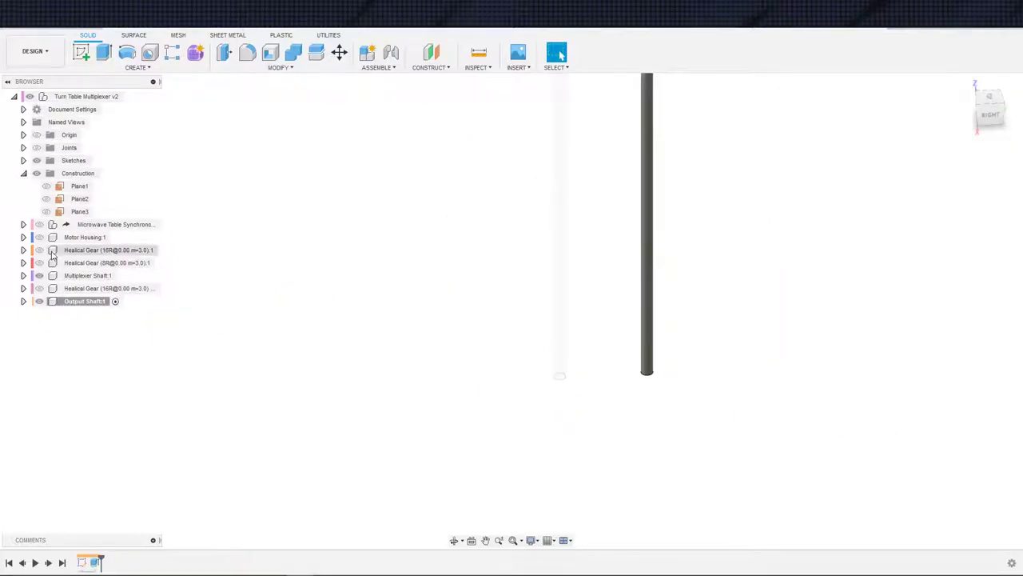
# Activate the top-level Turn Table Multiplexer component and show the 8R gear and both 16R helical gears
pyautogui.click(128, 96)
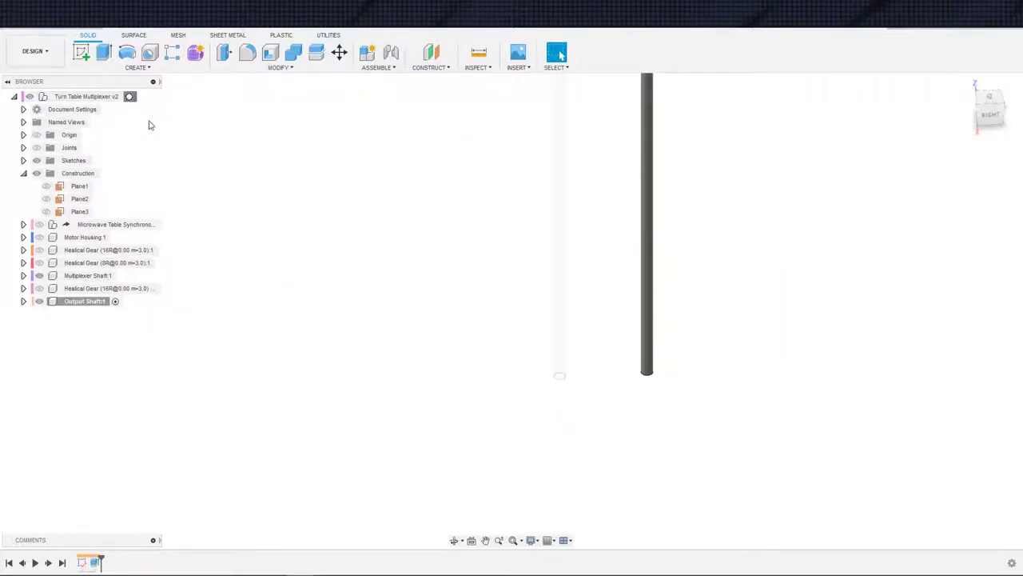
pyautogui.scroll(-5, 210, 185)
pyautogui.scroll(5, 255, 281)
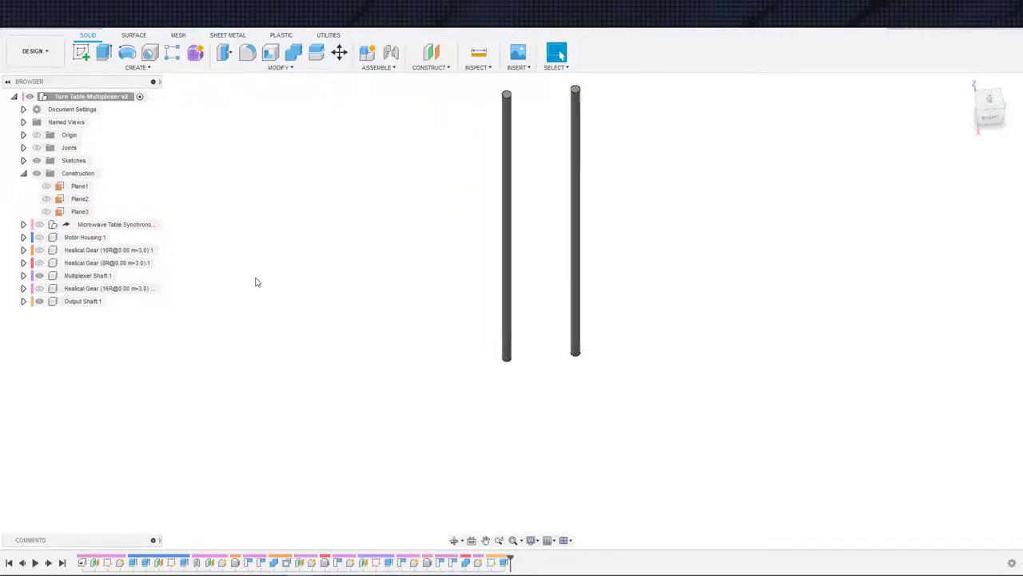
pyautogui.click(42, 288)
pyautogui.click(39, 288)
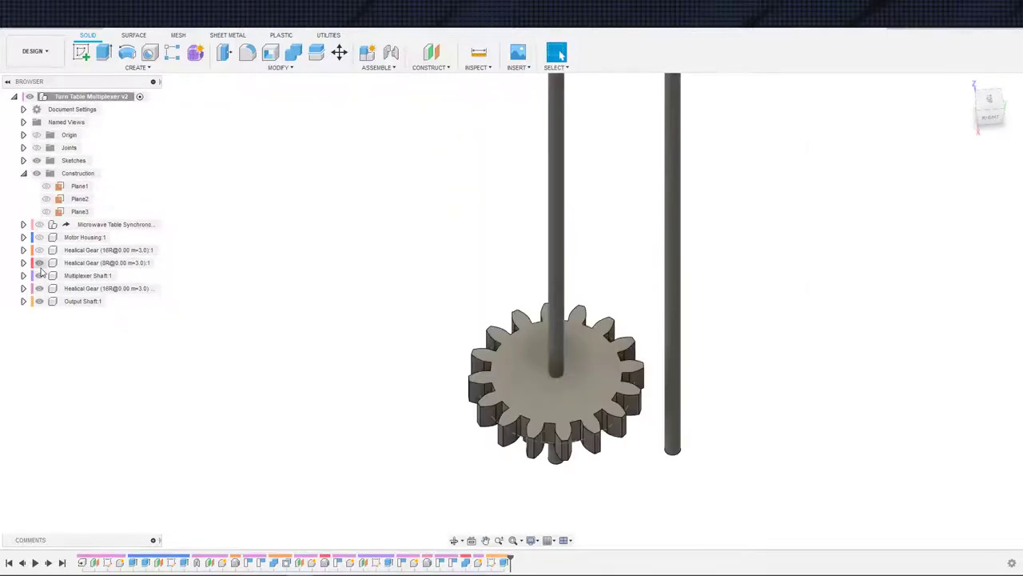
pyautogui.click(40, 250)
pyautogui.scroll(-3, 245, 303)
pyautogui.keyDown('shift'); pyautogui.moveTo(383, 318); pyautogui.dragTo(377, 345, button='middle'); pyautogui.keyUp('shift')
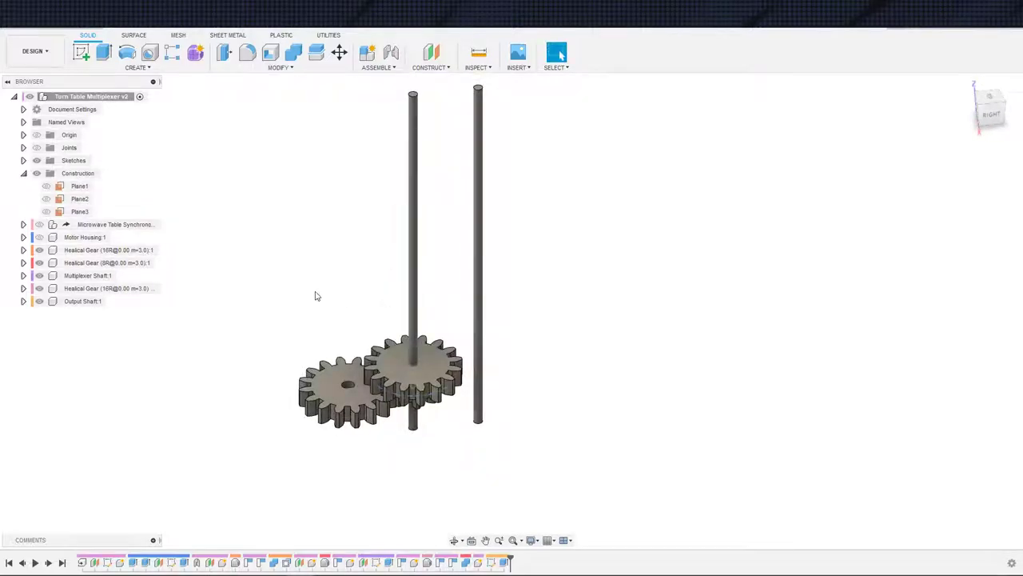
# Apply appearances already used in this design to the Multiplexer Shaft and the Output Shaft
pyautogui.press('a')
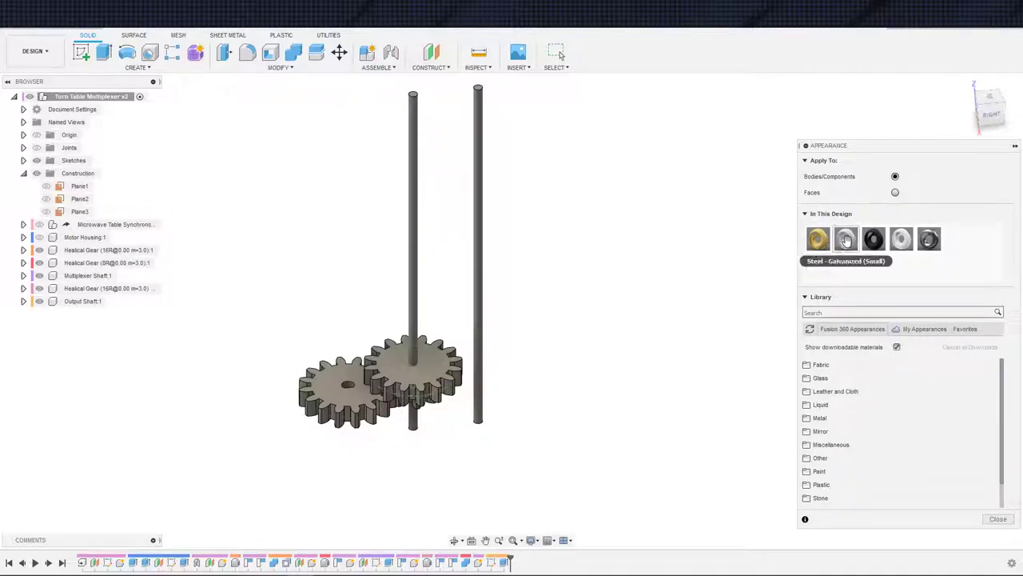
pyautogui.moveTo(928, 240); pyautogui.dragTo(415, 280)
pyautogui.moveTo(901, 240); pyautogui.dragTo(480, 272)
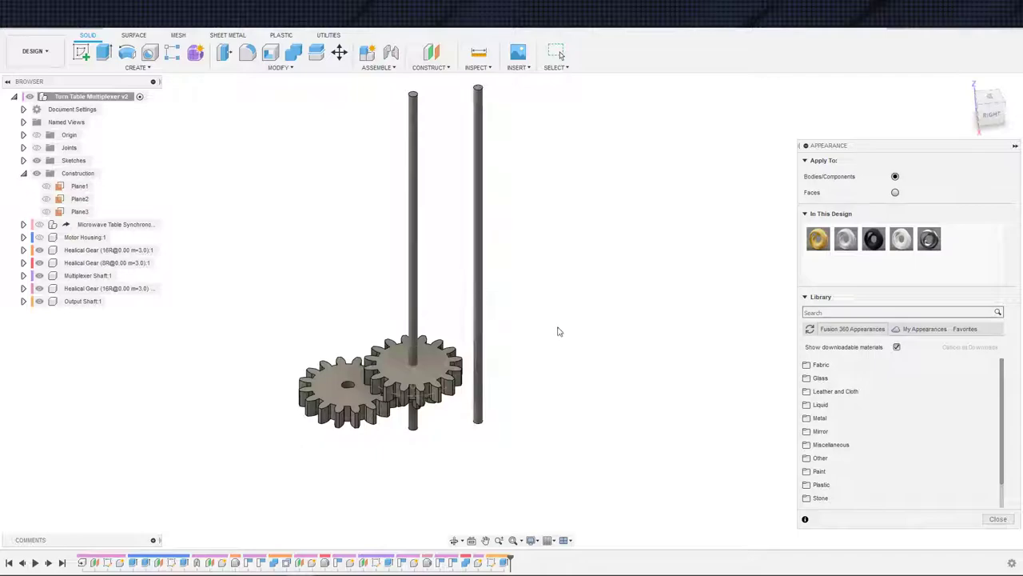
# Search the appearance library for plastic and apply Plastic - Matte (Yellow) to the single 16R gear beside the shaft
pyautogui.click(837, 313)
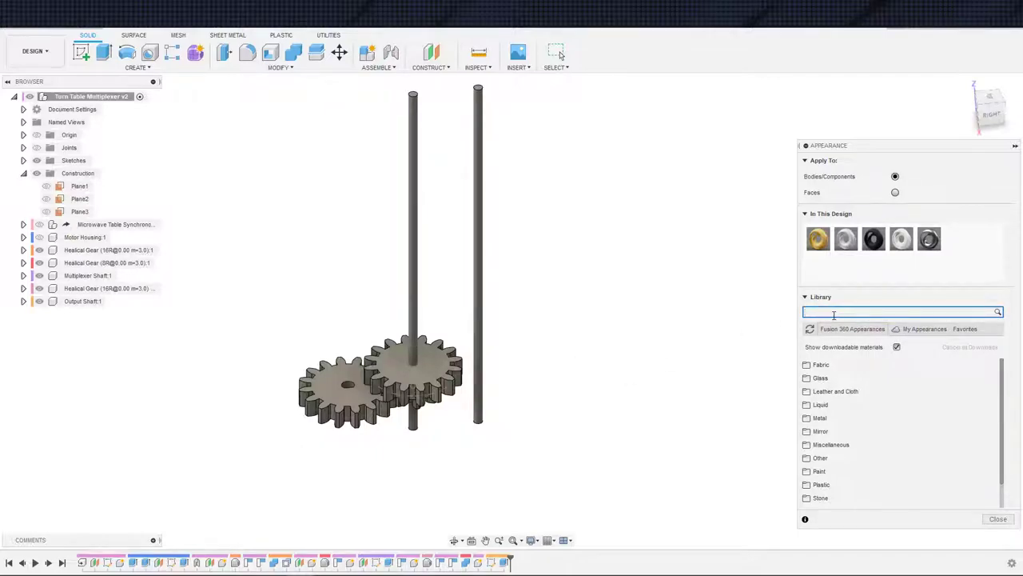
pyautogui.press('Return')
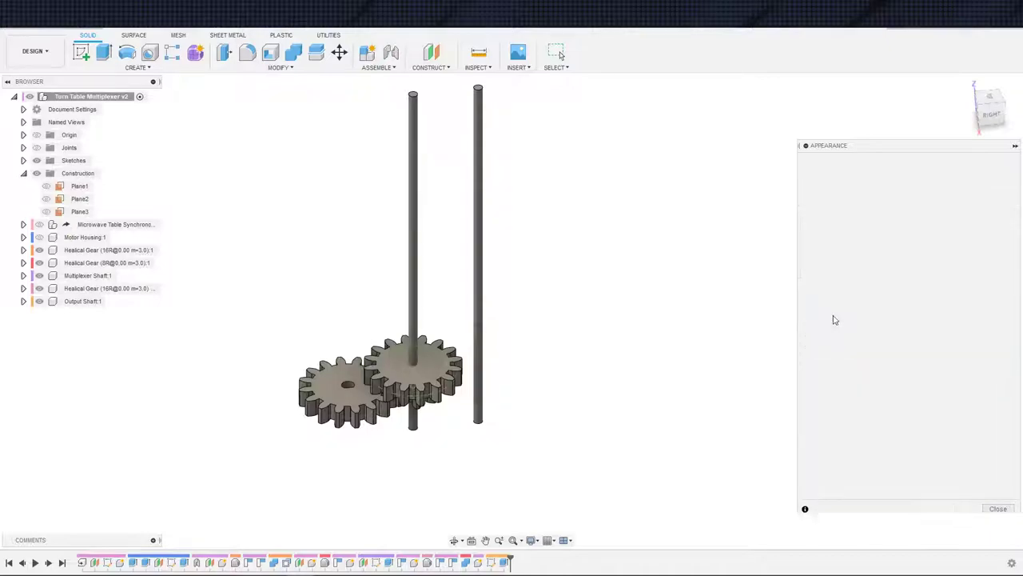
pyautogui.scroll(-1, 840, 400)
pyautogui.scroll(-10, 846, 412)
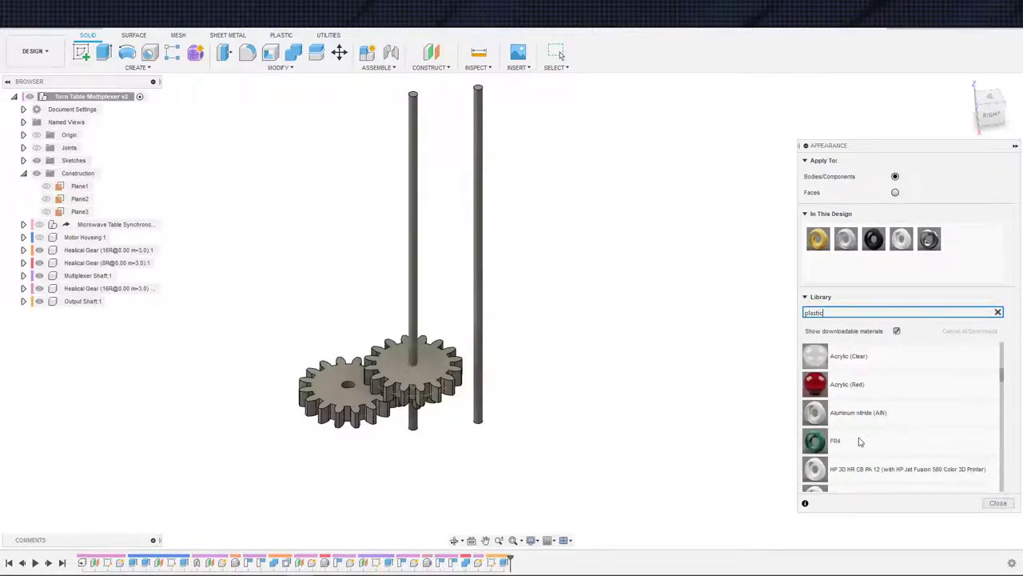
pyautogui.scroll(-4, 848, 424)
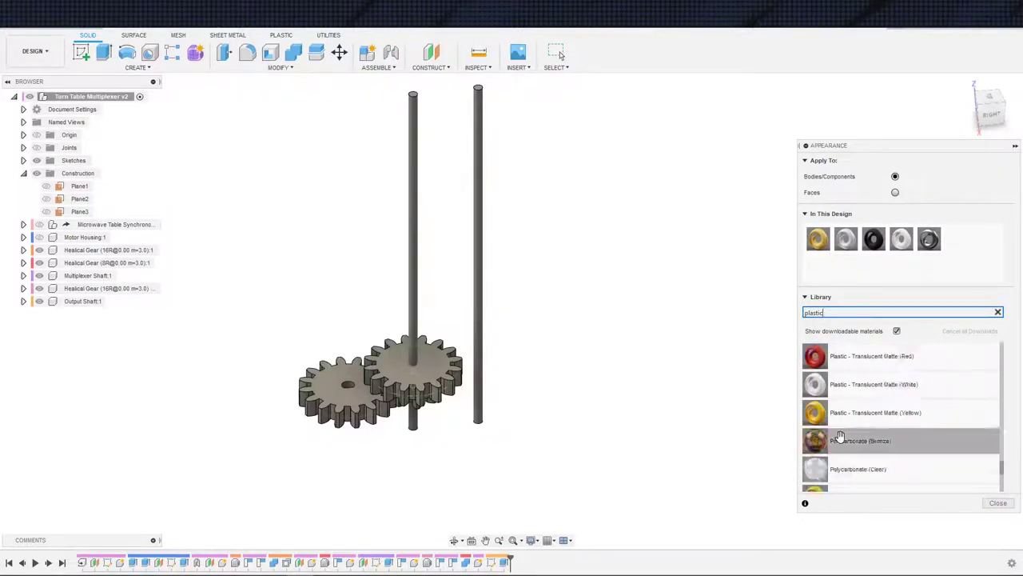
pyautogui.scroll(4, 843, 422)
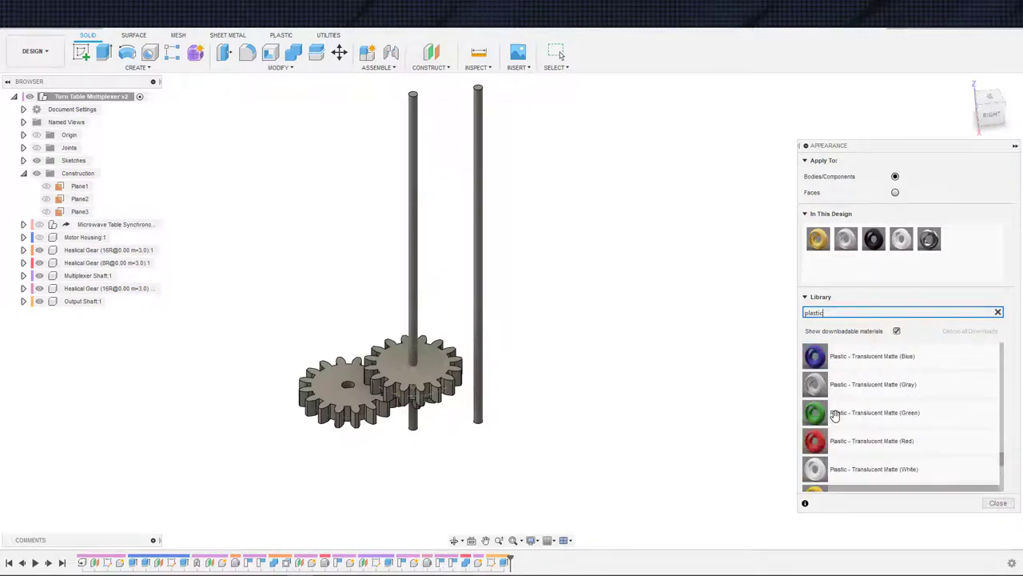
pyautogui.scroll(3, 843, 419)
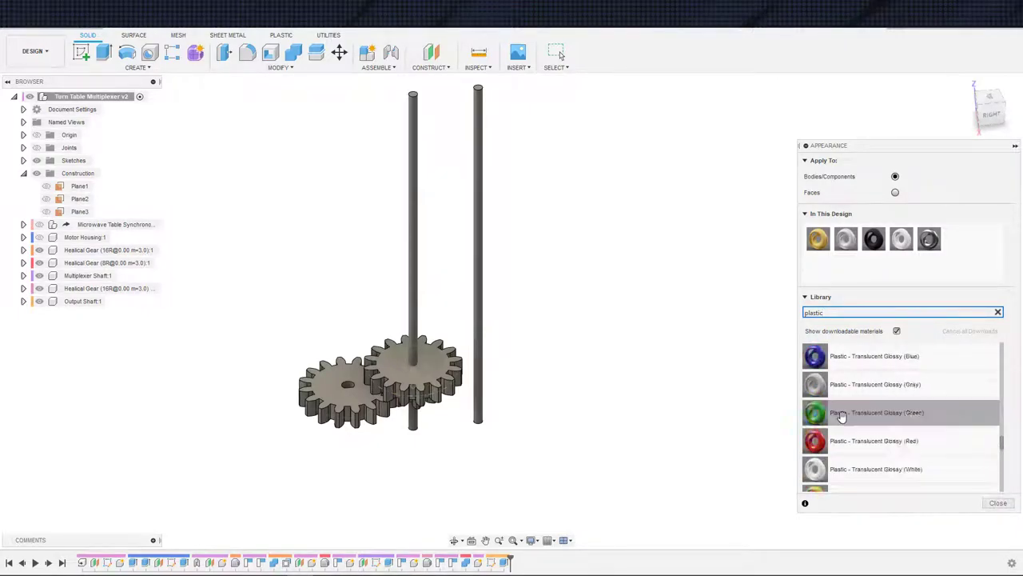
pyautogui.moveTo(849, 413); pyautogui.dragTo(339, 424)
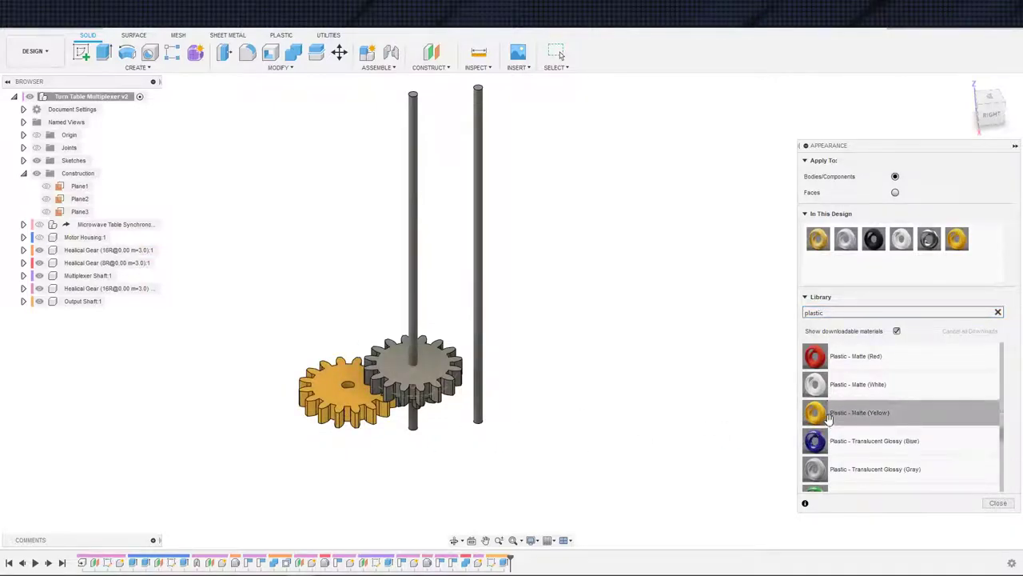
# Apply a blue plastic appearance to the stacked gear on the Multiplexer Shaft and leave the appearance settings
pyautogui.scroll(1, 829, 413)
pyautogui.moveTo(828, 357); pyautogui.dragTo(439, 376)
pyautogui.scroll(-2, 548, 391)
pyautogui.keyDown('shift'); pyautogui.moveTo(559, 391); pyautogui.dragTo(594, 391, button='middle'); pyautogui.keyUp('shift')
pyautogui.press('Escape')
pyautogui.scroll(2, 546, 373)
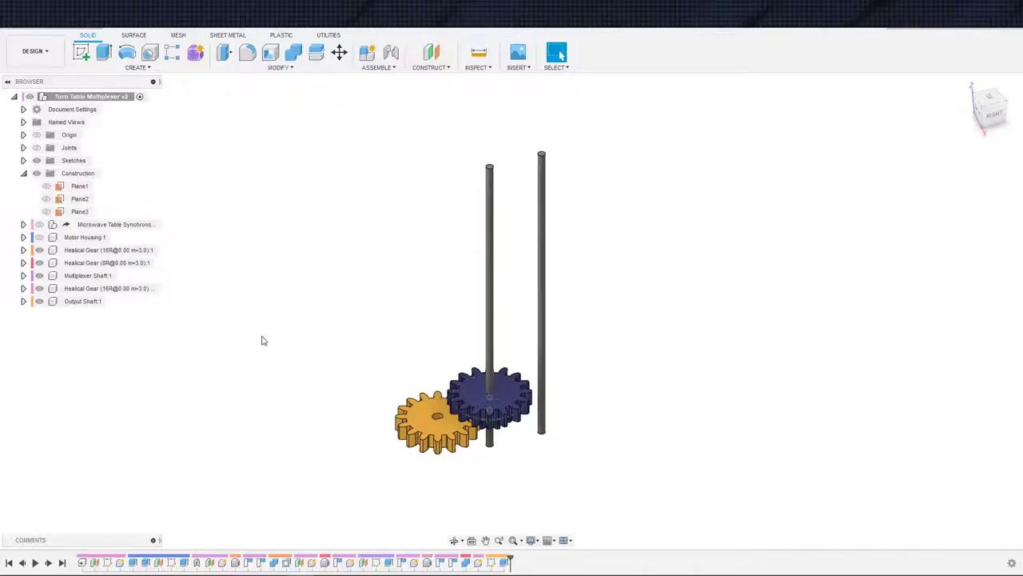
# Rename the Output Shaft component as Intermediary Shaft
pyautogui.doubleClick(84, 300)
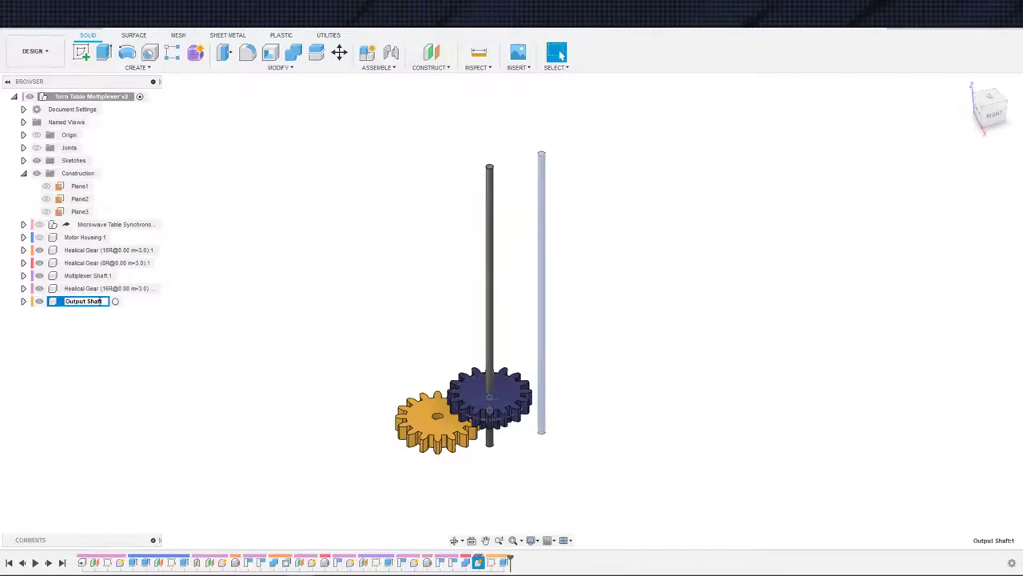
pyautogui.press('BackSpace')
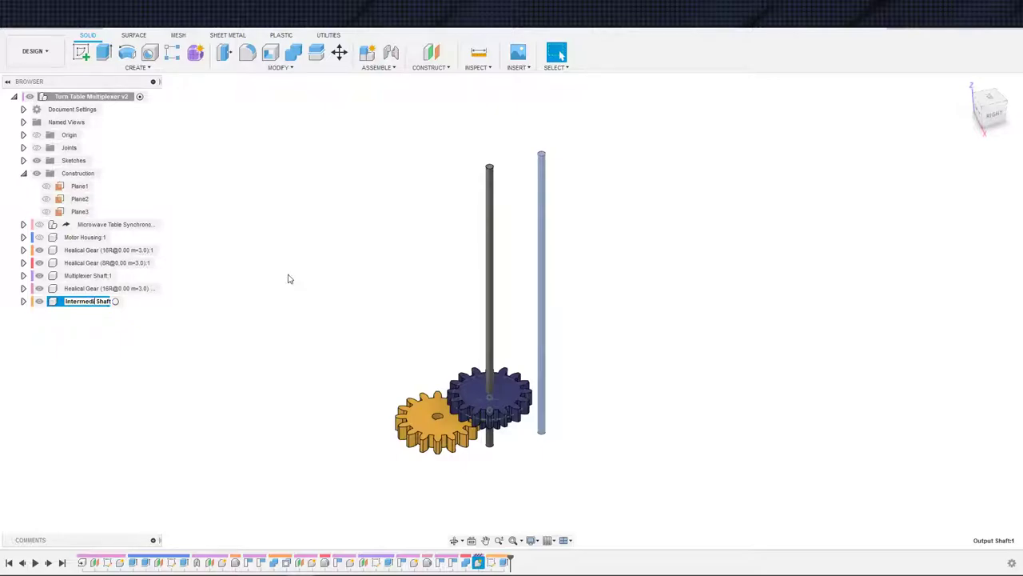
pyautogui.press('Return')
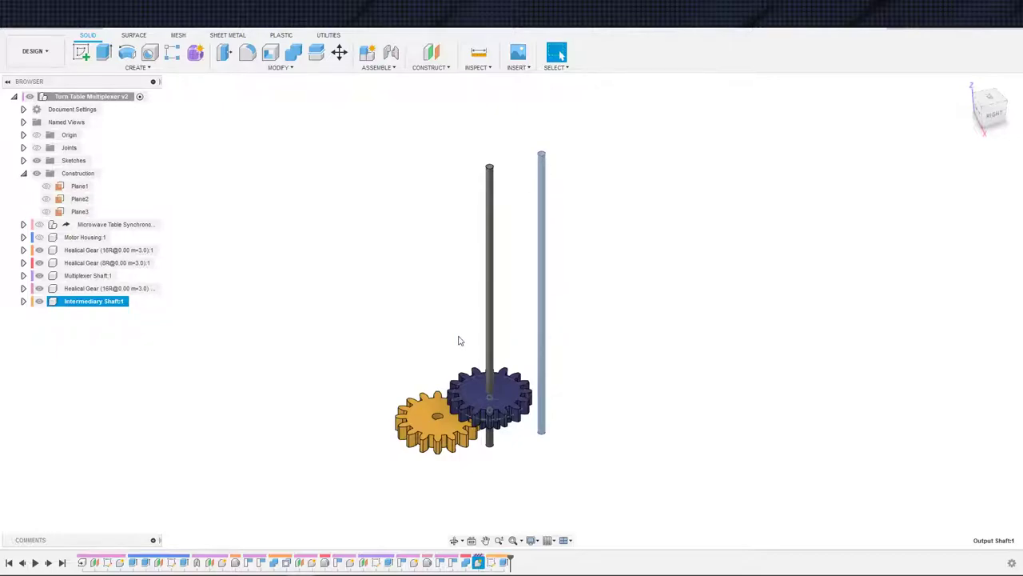
pyautogui.keyDown('shift'); pyautogui.moveTo(542, 365); pyautogui.dragTo(587, 395, button='middle'); pyautogui.keyUp('shift')
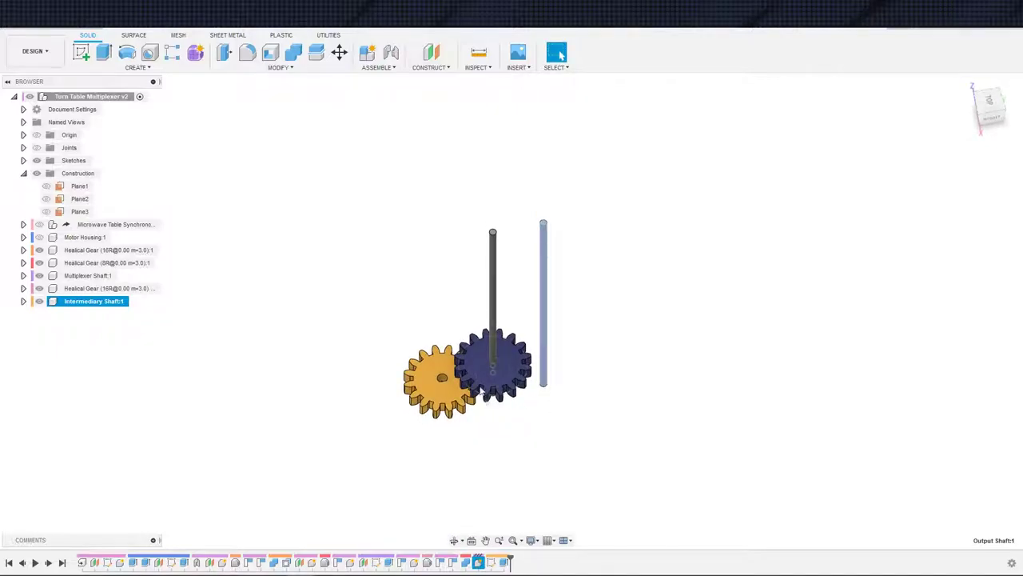
pyautogui.keyDown('shift'); pyautogui.moveTo(464, 439); pyautogui.dragTo(493, 410, button='middle'); pyautogui.keyUp('shift')
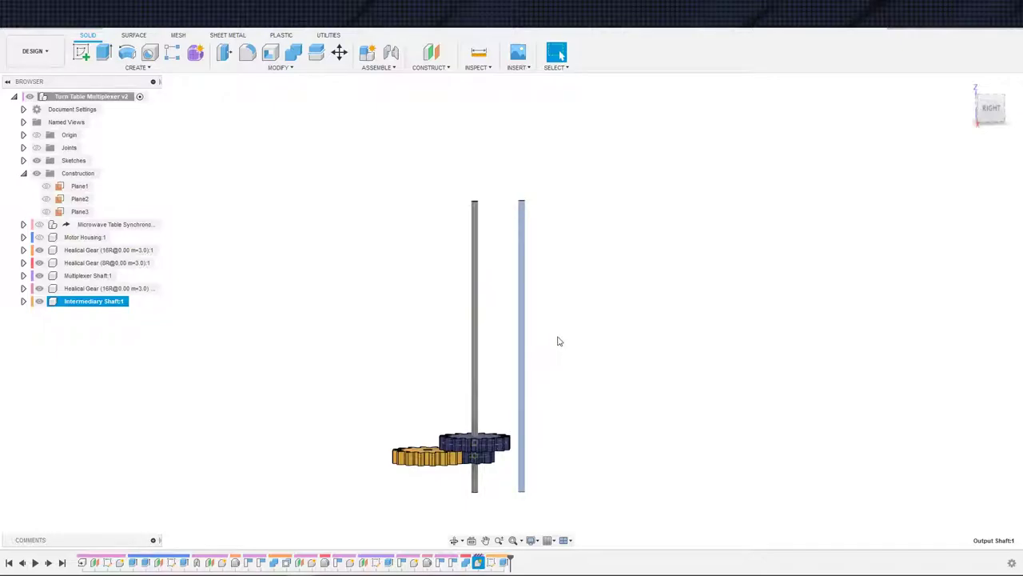
pyautogui.keyDown('shift'); pyautogui.moveTo(594, 430); pyautogui.dragTo(642, 423, button='middle'); pyautogui.keyUp('shift')
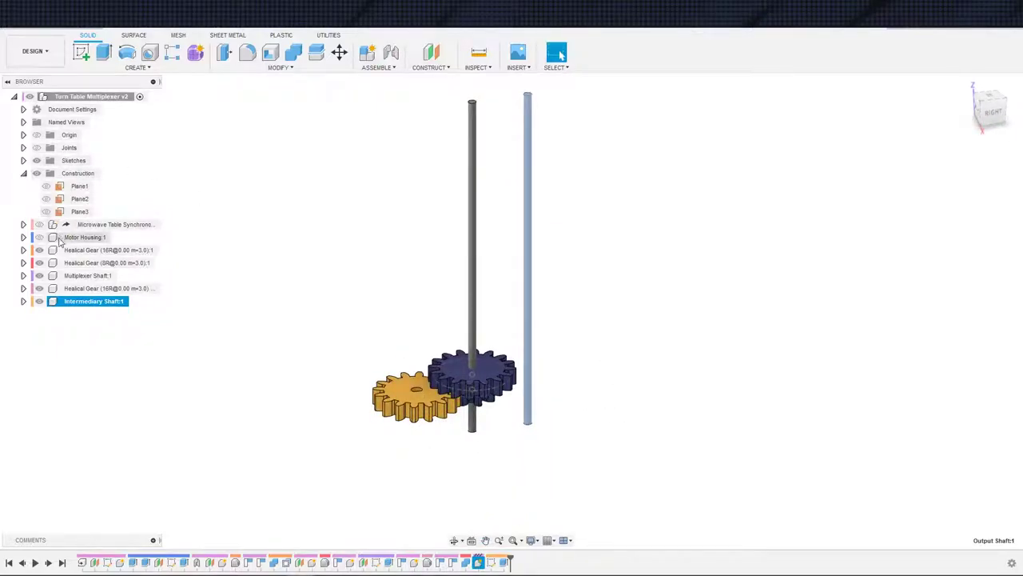
# Create another external helical gear with 8 teeth, a 3.00 mm module and a 10.00 mm width
pyautogui.scroll(2, 611, 384)
pyautogui.click(570, 384)
pyautogui.scroll(-1, 571, 385)
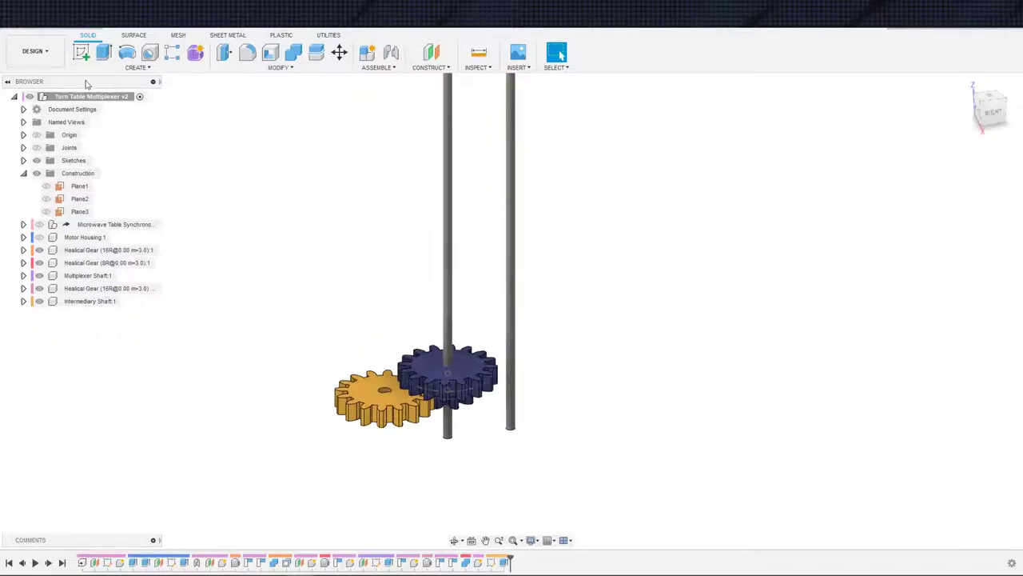
pyautogui.click(134, 67)
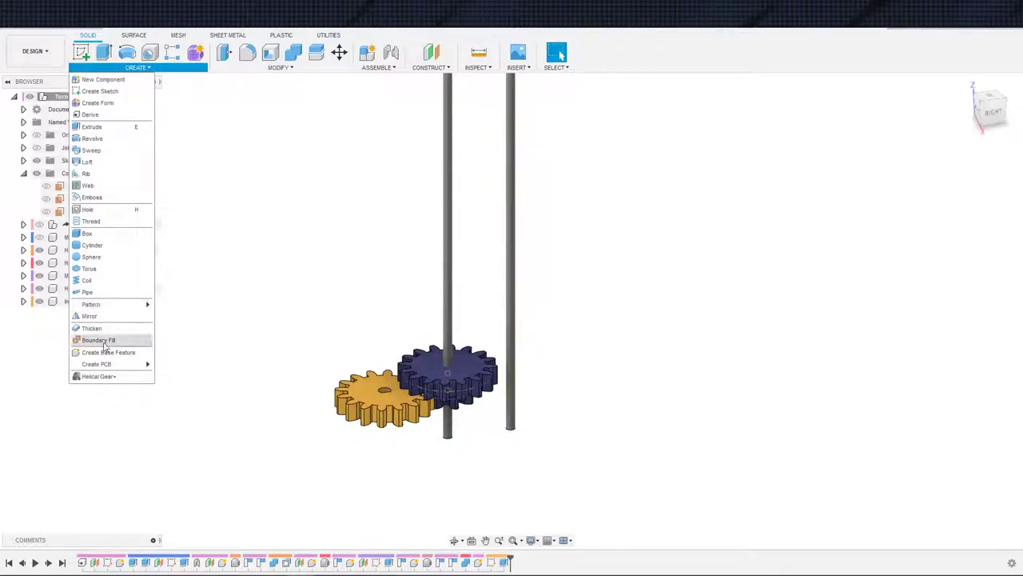
pyautogui.click(94, 376)
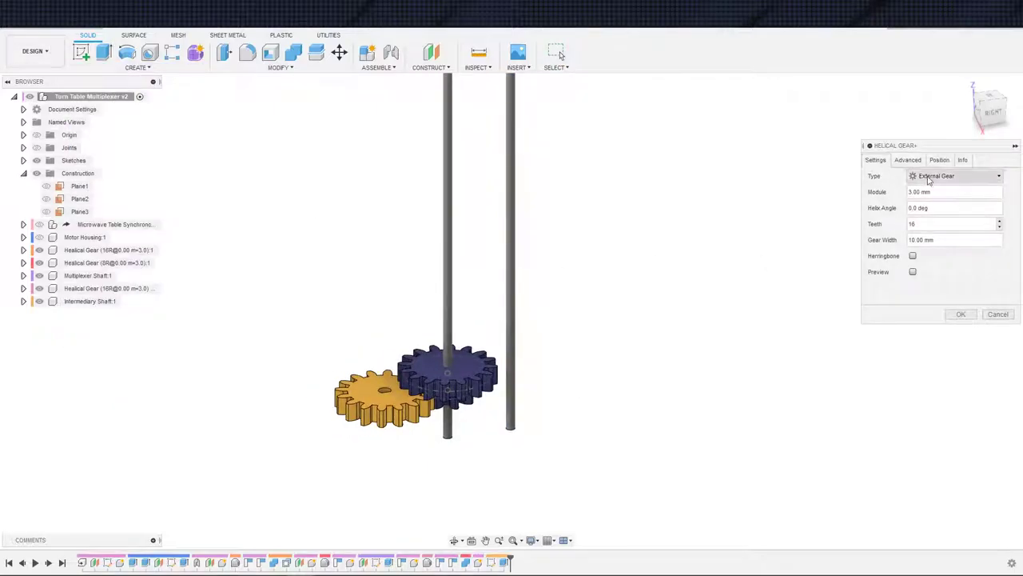
pyautogui.doubleClick(915, 224)
pyautogui.write('8')
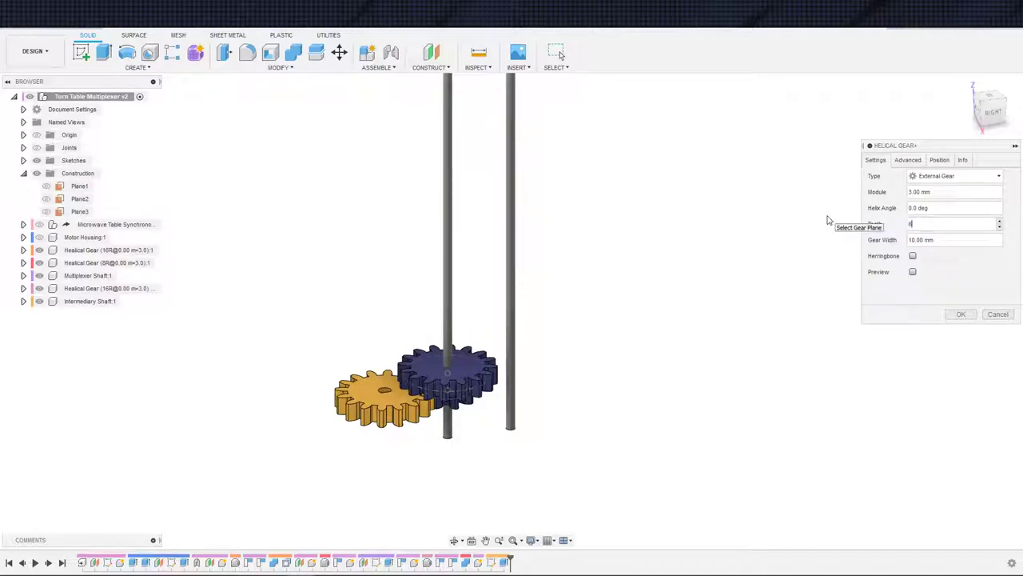
pyautogui.press('Return')
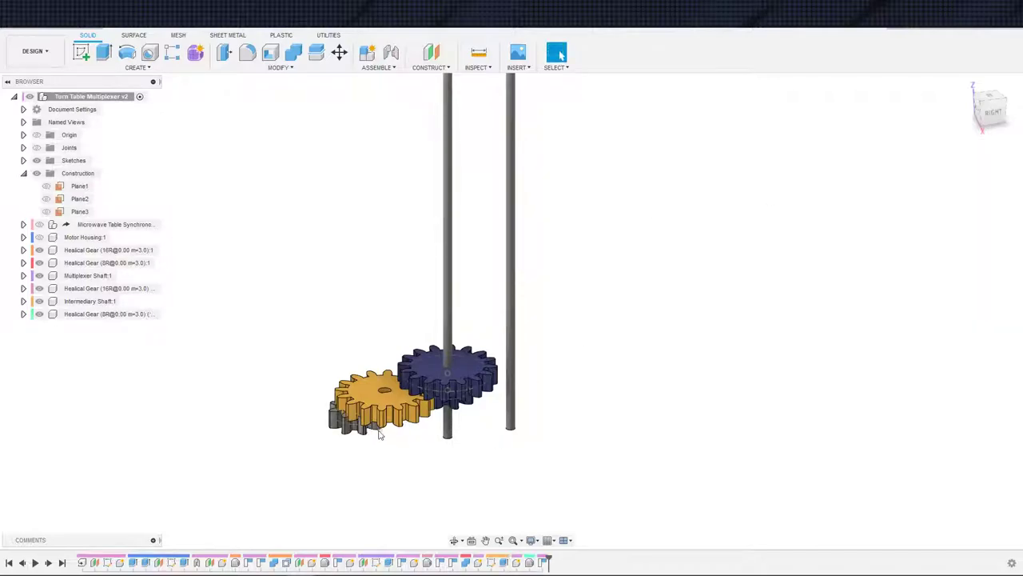
# Hide every component except the Intermediary Shaft and the new 8R gear
pyautogui.click(69, 315)
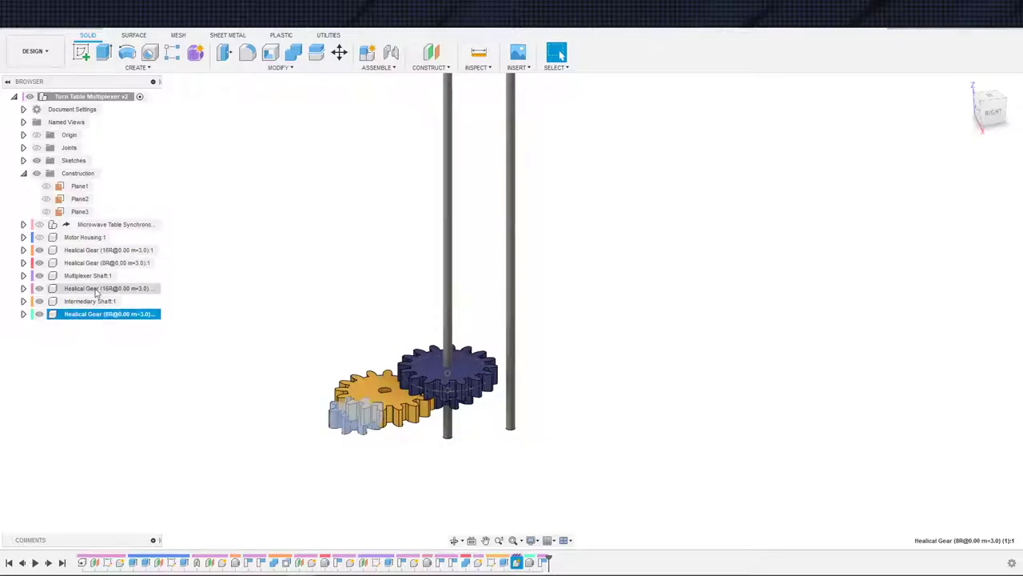
pyautogui.click(90, 301)
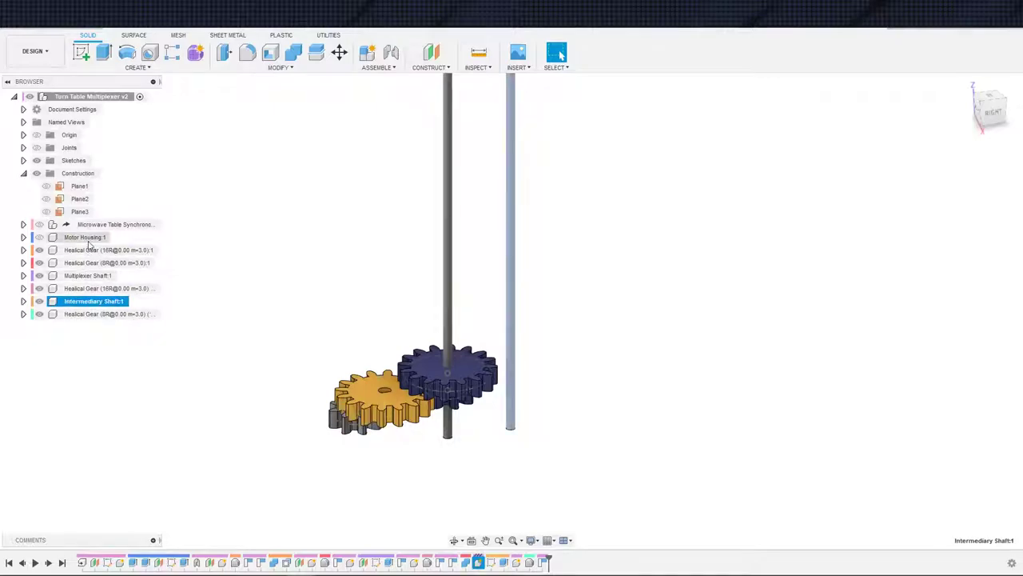
pyautogui.click(83, 290)
pyautogui.keyDown('shift'); pyautogui.click(99, 224); pyautogui.keyUp('shift')
pyautogui.press('v')
pyautogui.click(232, 270)
pyautogui.scroll(-2, 208, 293)
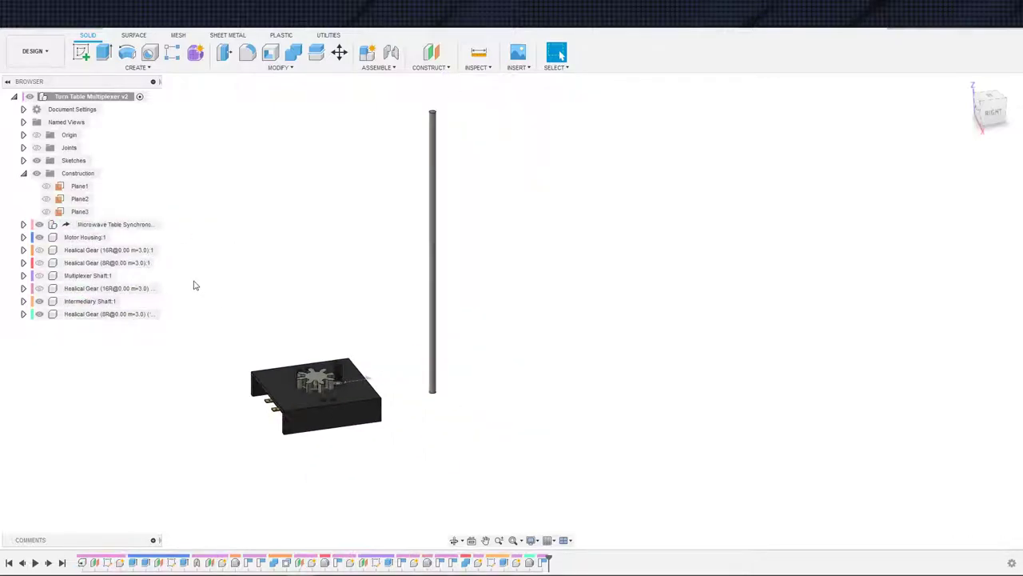
pyautogui.click(84, 237)
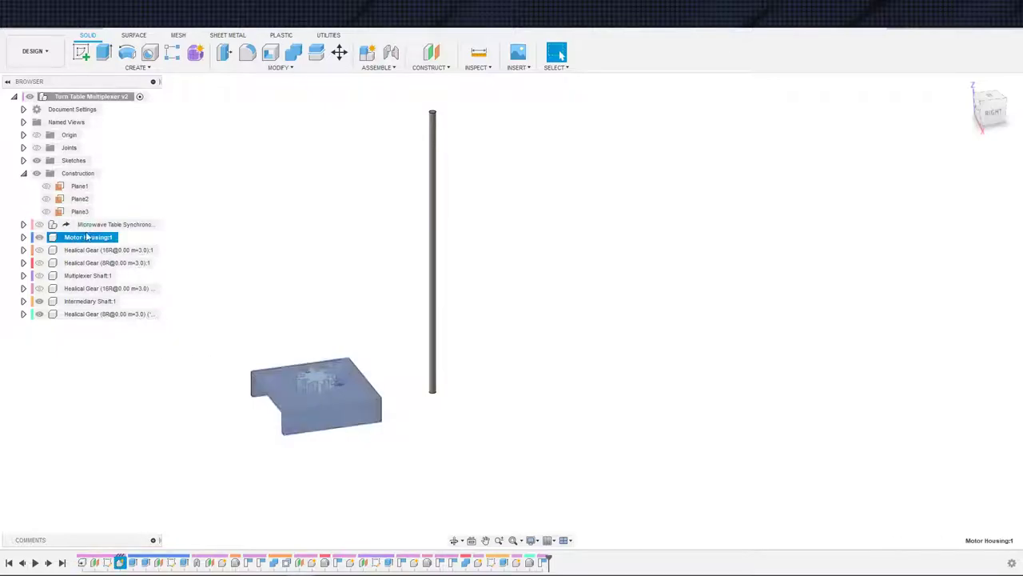
pyautogui.press('v')
# Align the new 8R gear's underside face to the Intermediary Shaft so the gear is centred on it
pyautogui.click(278, 68)
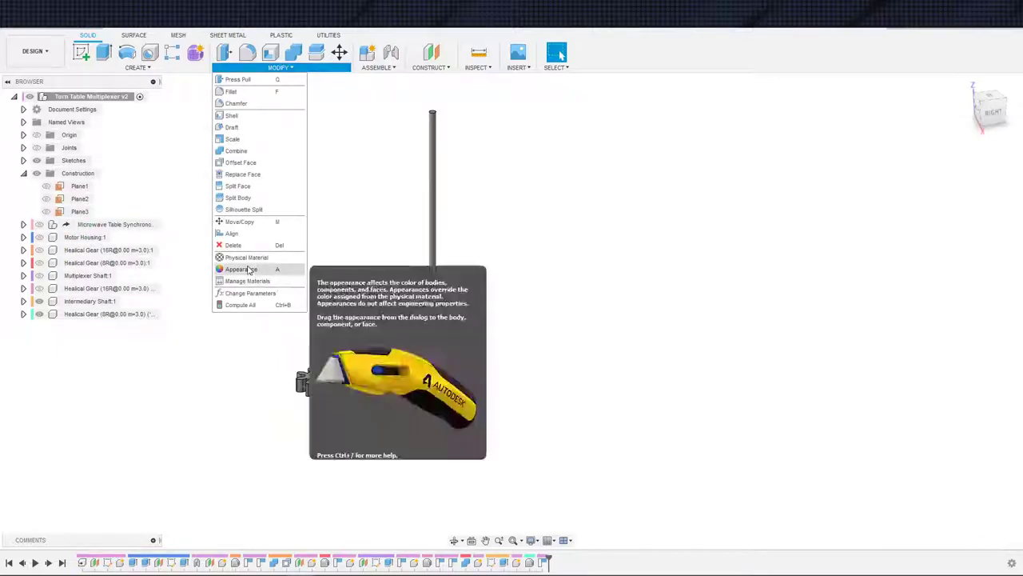
pyautogui.click(233, 233)
pyautogui.scroll(2, 307, 431)
pyautogui.keyDown('shift'); pyautogui.moveTo(277, 425); pyautogui.dragTo(280, 364, button='middle'); pyautogui.keyUp('shift')
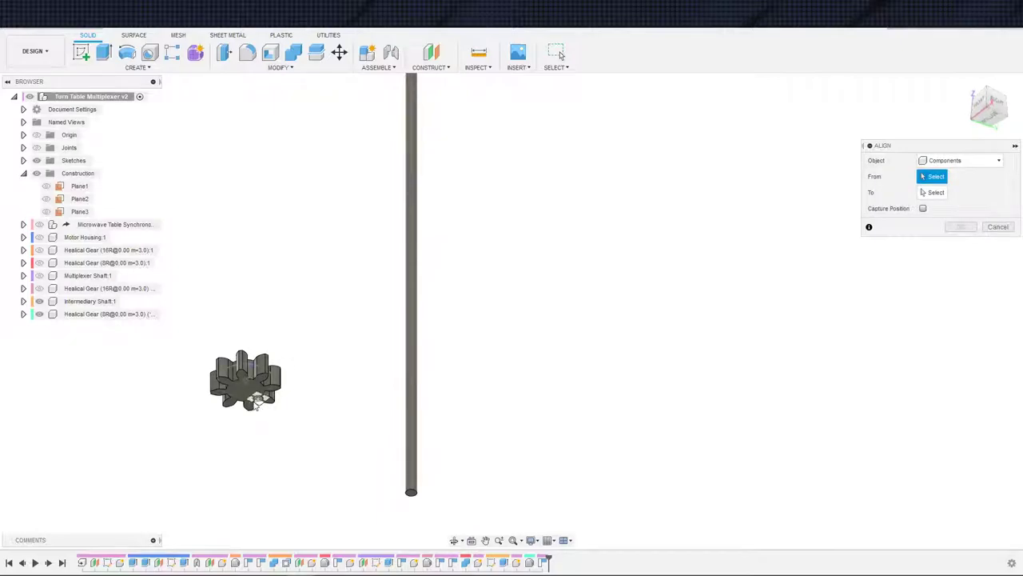
pyautogui.scroll(2, 256, 393)
pyautogui.click(244, 392)
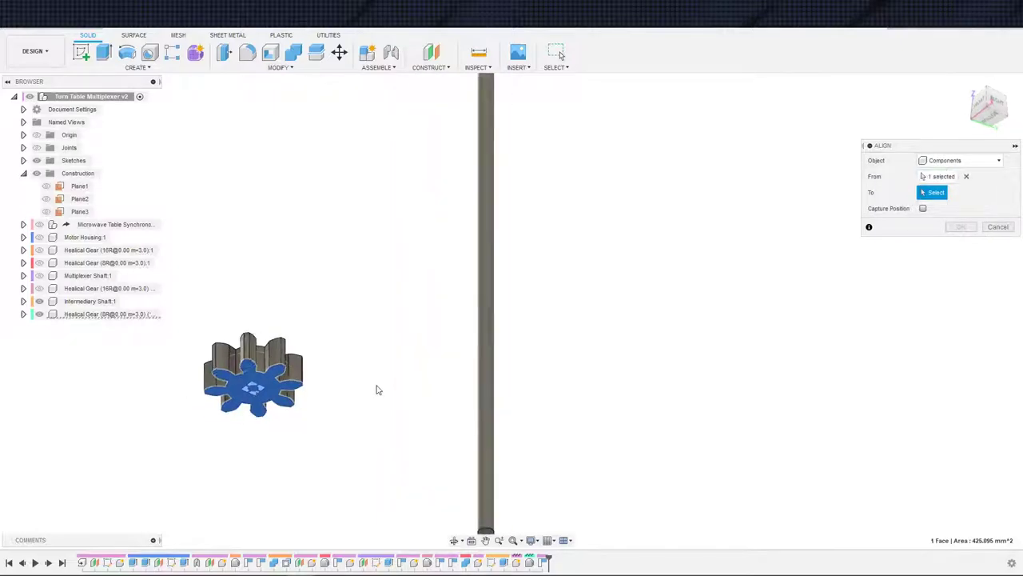
pyautogui.keyDown('shift'); pyautogui.moveTo(376, 388); pyautogui.dragTo(466, 411, button='middle'); pyautogui.keyUp('shift')
pyautogui.click(460, 305)
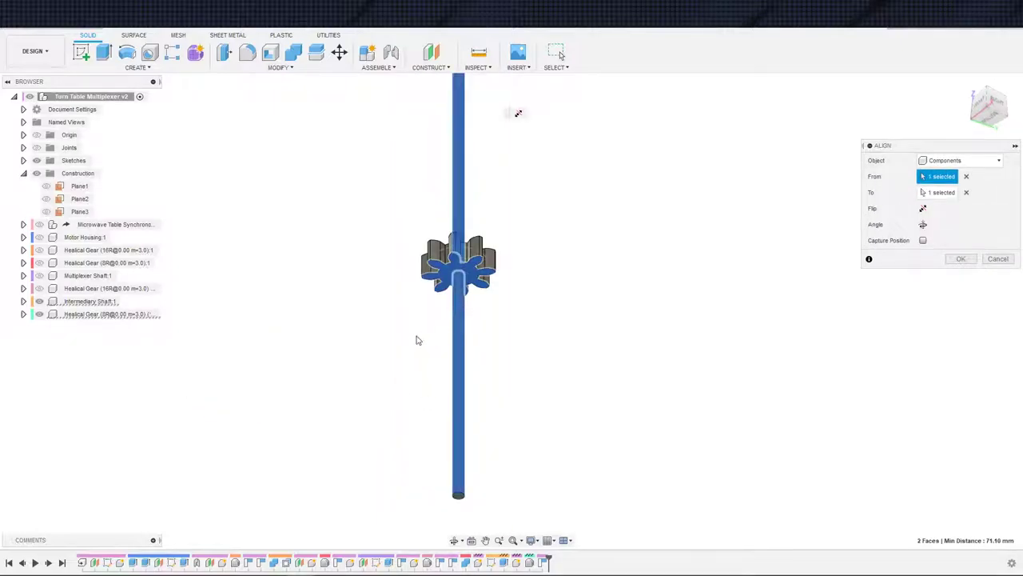
pyautogui.click(961, 260)
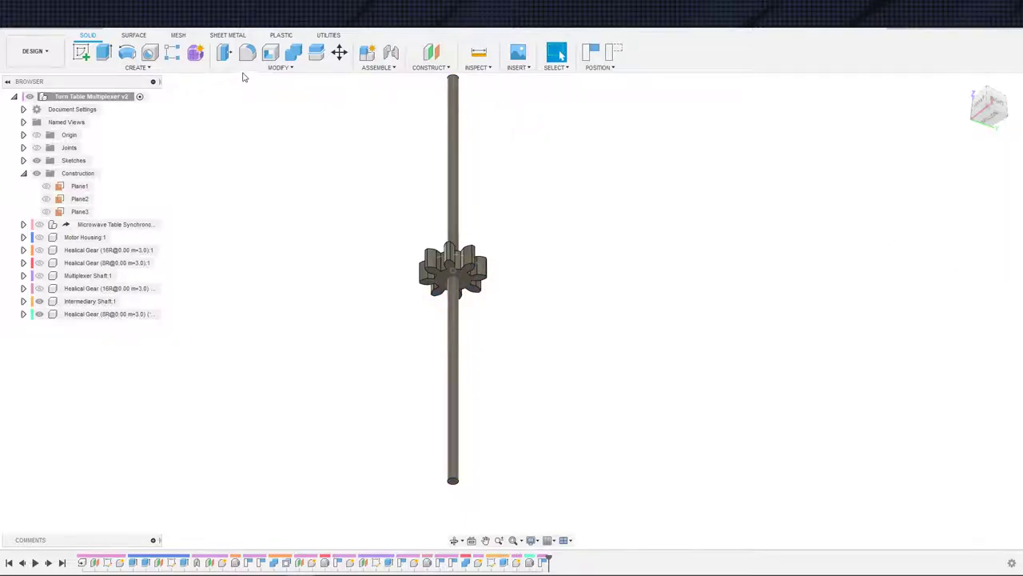
# Show the blue stacked gear, align the 8R gear's underside with the underside of its larger toothed part, and capture the position
pyautogui.click(136, 68)
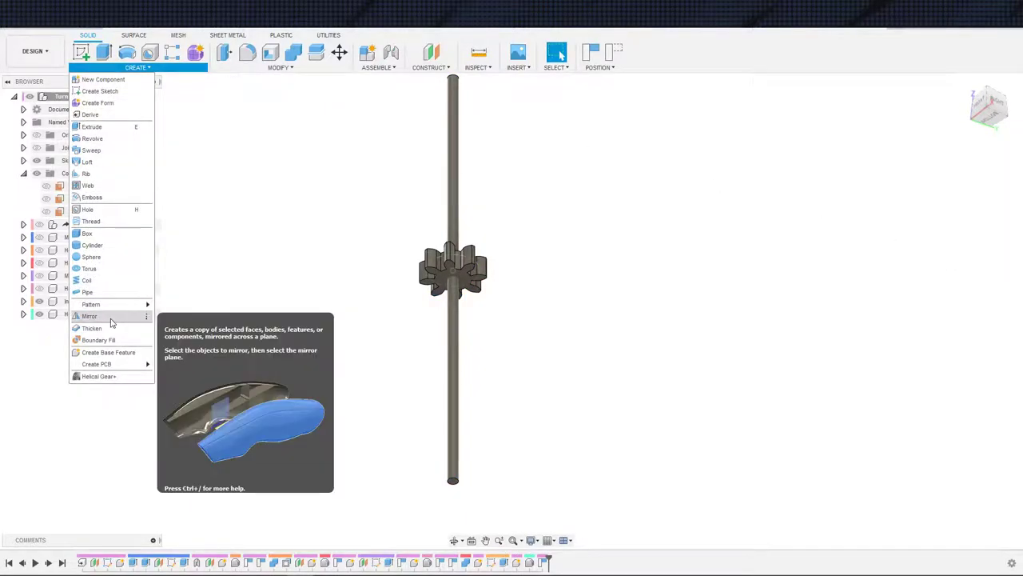
pyautogui.click(279, 67)
pyautogui.click(240, 233)
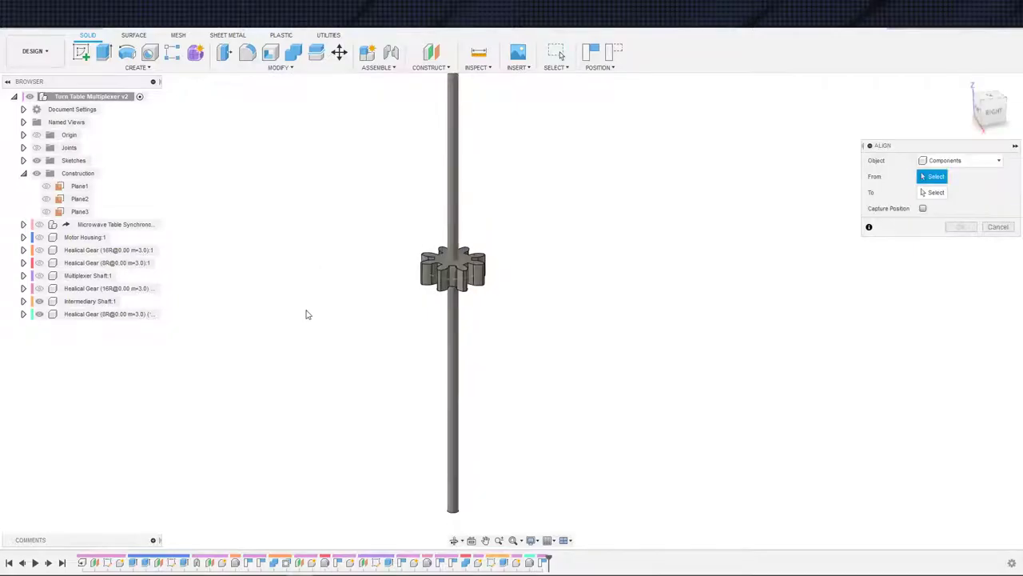
pyautogui.click(39, 263)
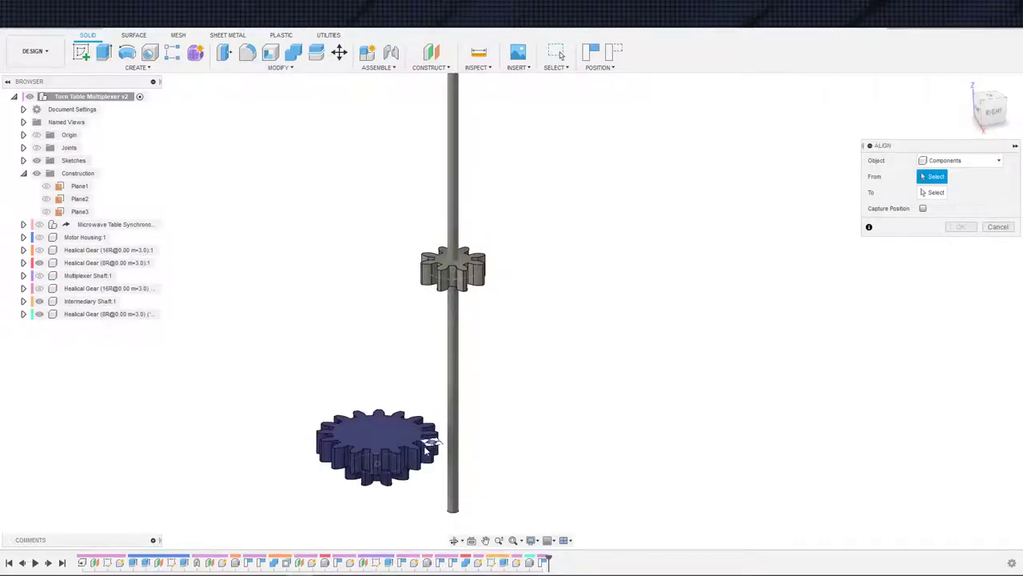
pyautogui.moveTo(402, 488); pyautogui.dragTo(444, 366, button='middle')
pyautogui.scroll(2, 413, 409)
pyautogui.scroll(1, 471, 249)
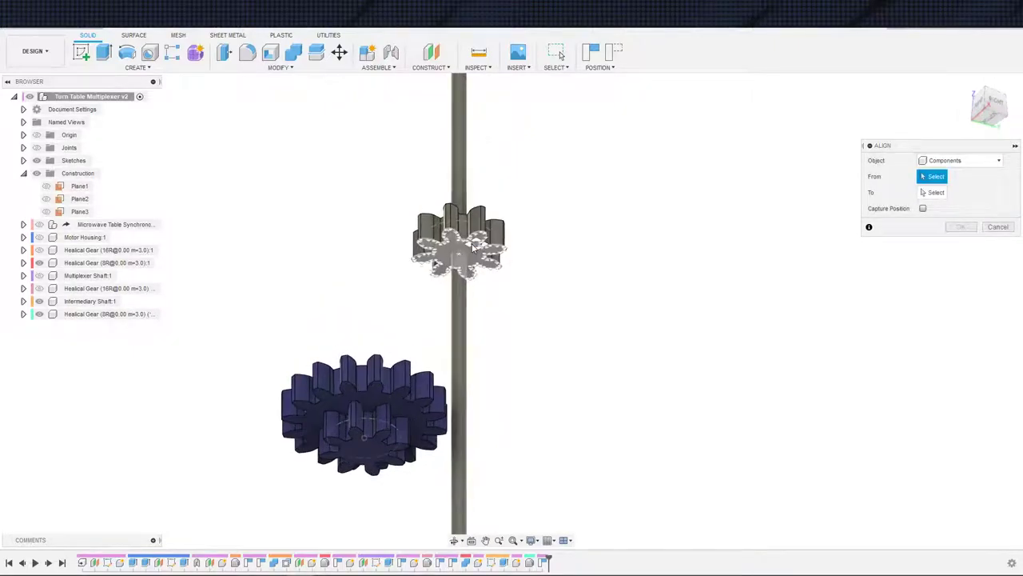
pyautogui.scroll(1, 472, 254)
pyautogui.click(472, 257)
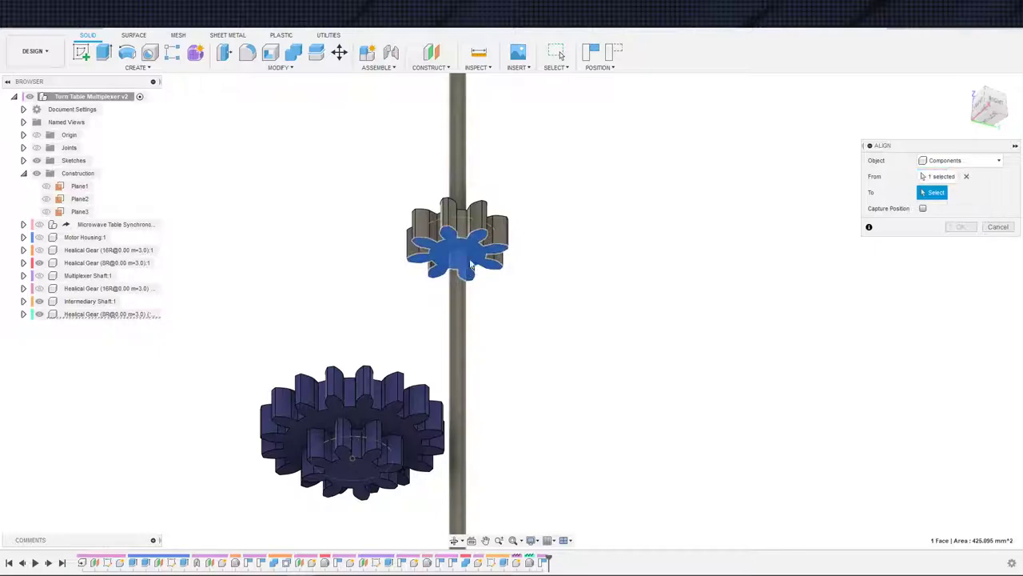
pyautogui.click(400, 404)
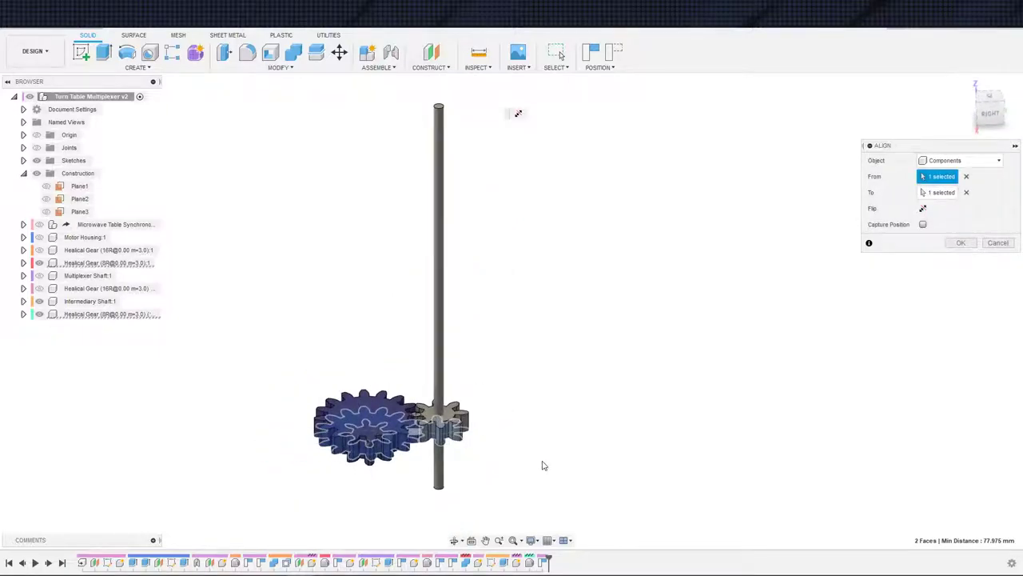
pyautogui.click(961, 243)
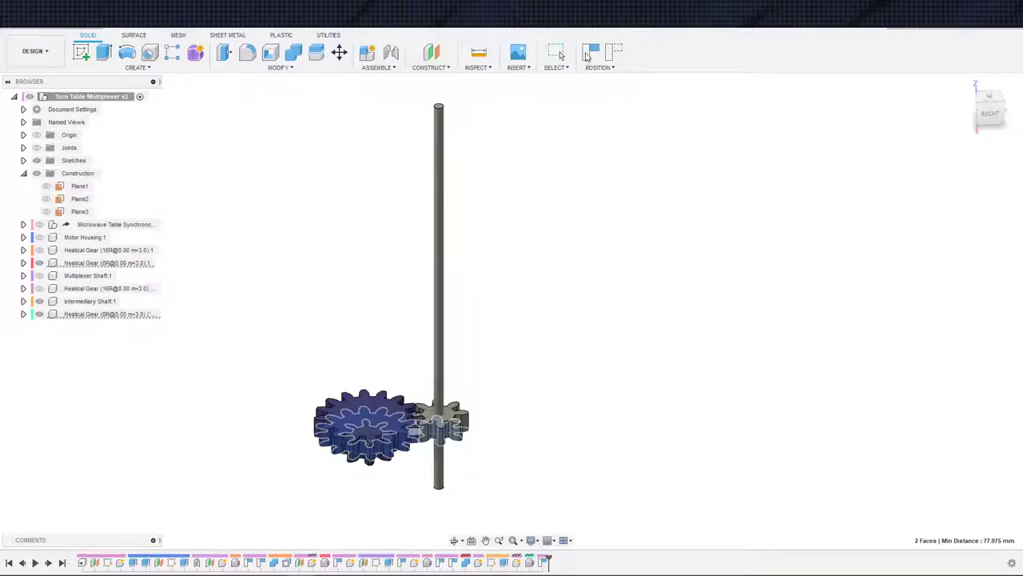
pyautogui.click(591, 52)
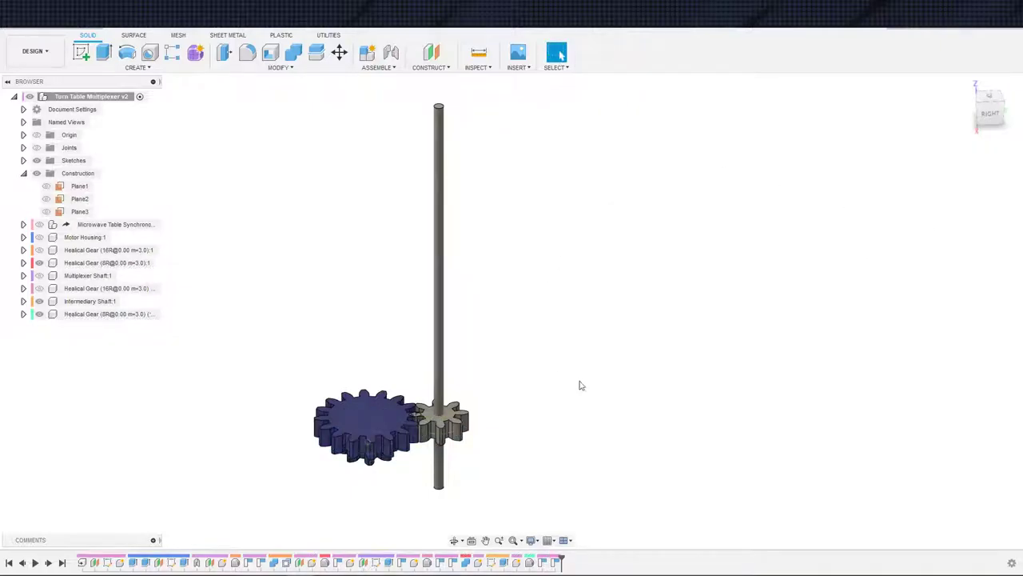
# Search the appearance library for plastic matte and apply Plastic - Matte (Green) to the 8R gear on the Intermediary Shaft
pyautogui.press('a')
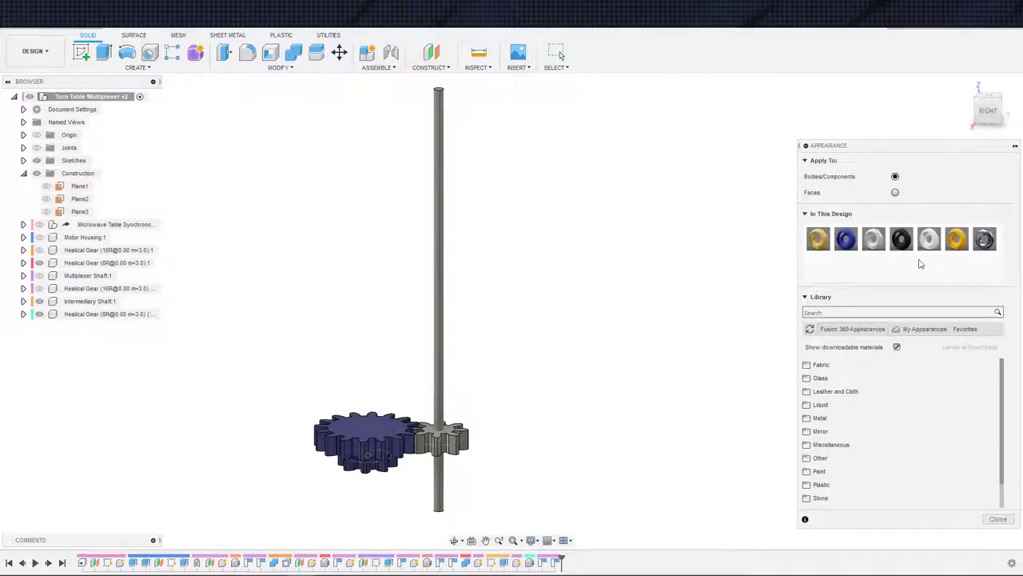
pyautogui.click(866, 312)
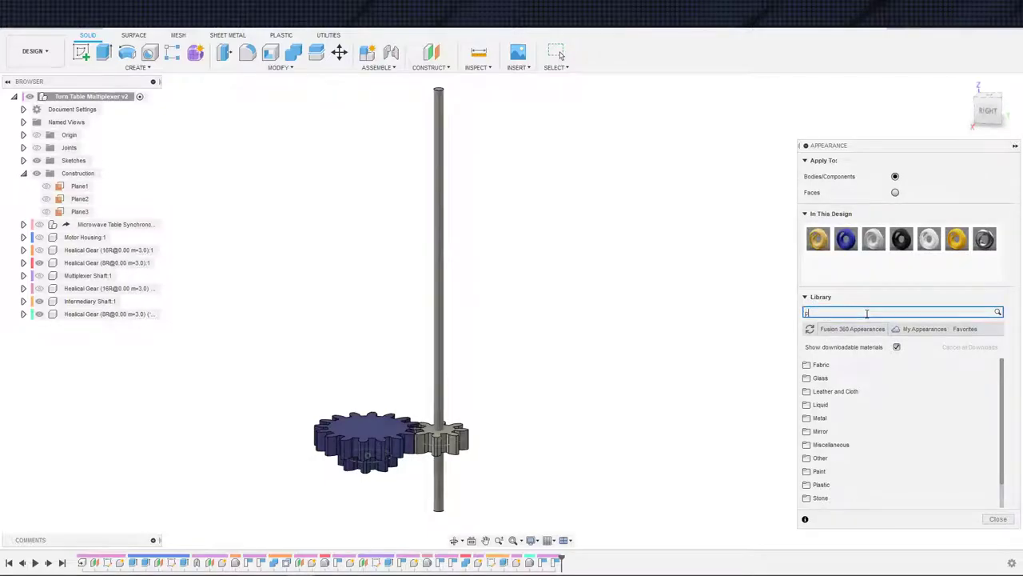
pyautogui.write('plastic matte')
pyautogui.press('Return')
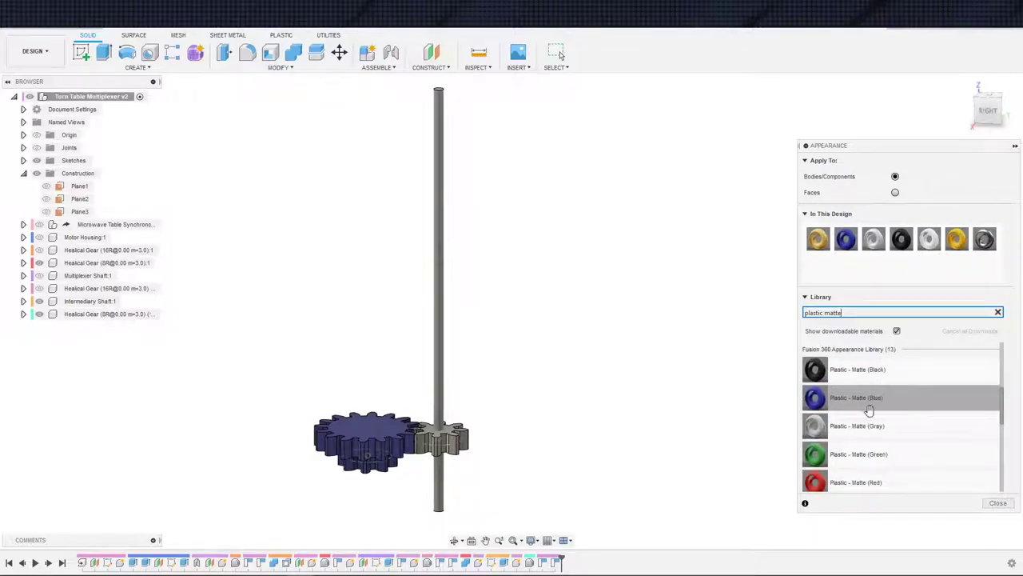
pyautogui.moveTo(863, 451); pyautogui.dragTo(472, 430)
pyautogui.scroll(-2, 529, 400)
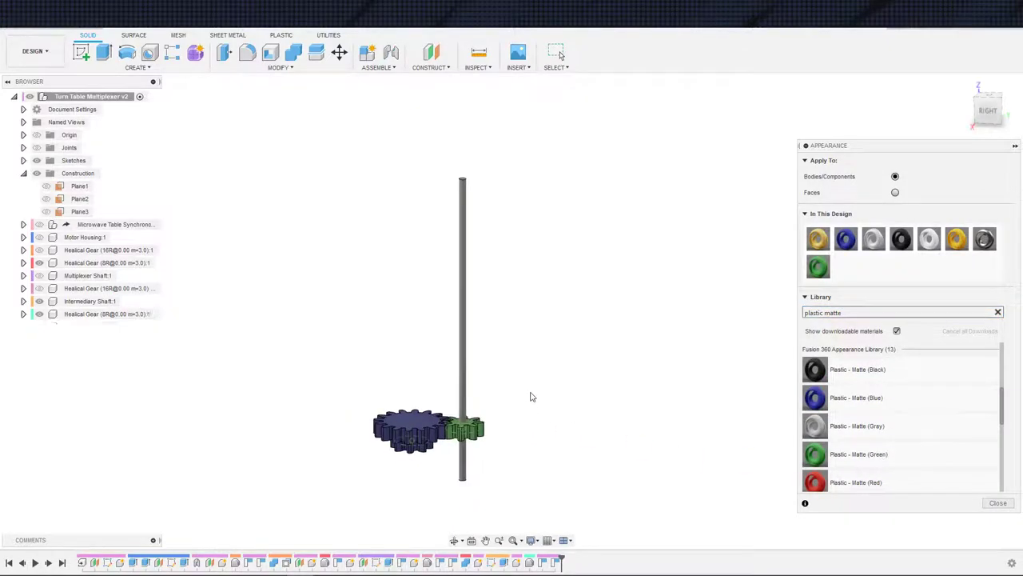
pyautogui.keyDown('shift'); pyautogui.moveTo(530, 394); pyautogui.dragTo(582, 425, button='middle'); pyautogui.keyUp('shift')
pyautogui.press('Escape')
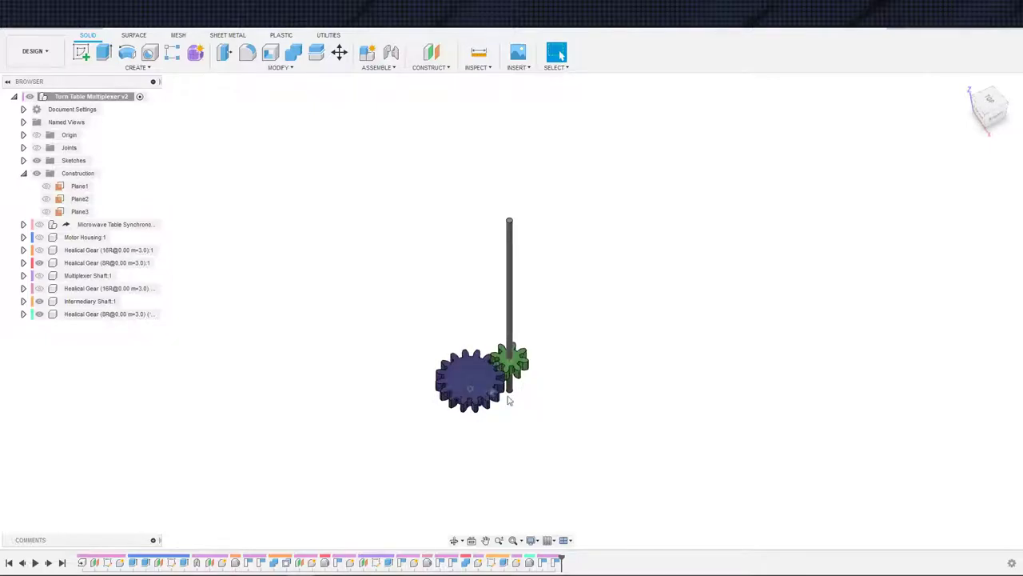
pyautogui.scroll(-2, 586, 373)
pyautogui.moveTo(587, 371)
pyautogui.mouseDown(button='middle')
pyautogui.moveTo(553, 388)
pyautogui.moveTo(574, 365)
pyautogui.mouseUp(button='middle')
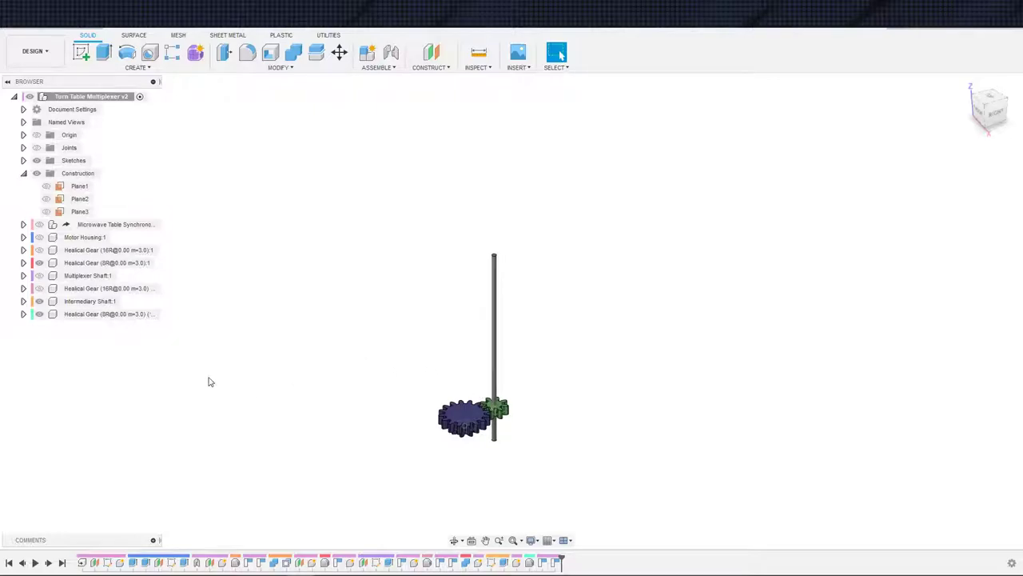
pyautogui.click(339, 52)
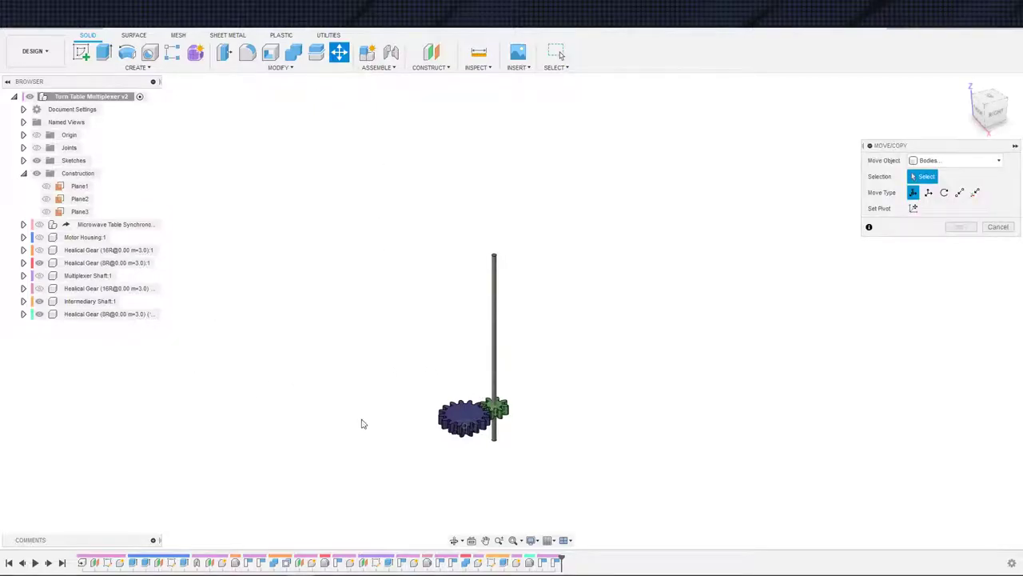
pyautogui.click(995, 160)
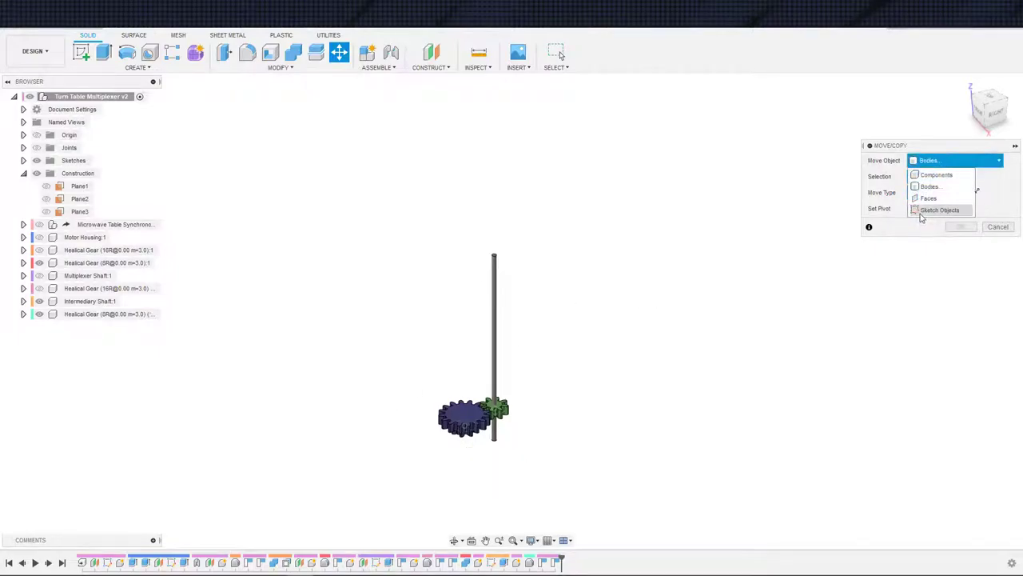
pyautogui.click(936, 175)
pyautogui.scroll(2, 516, 437)
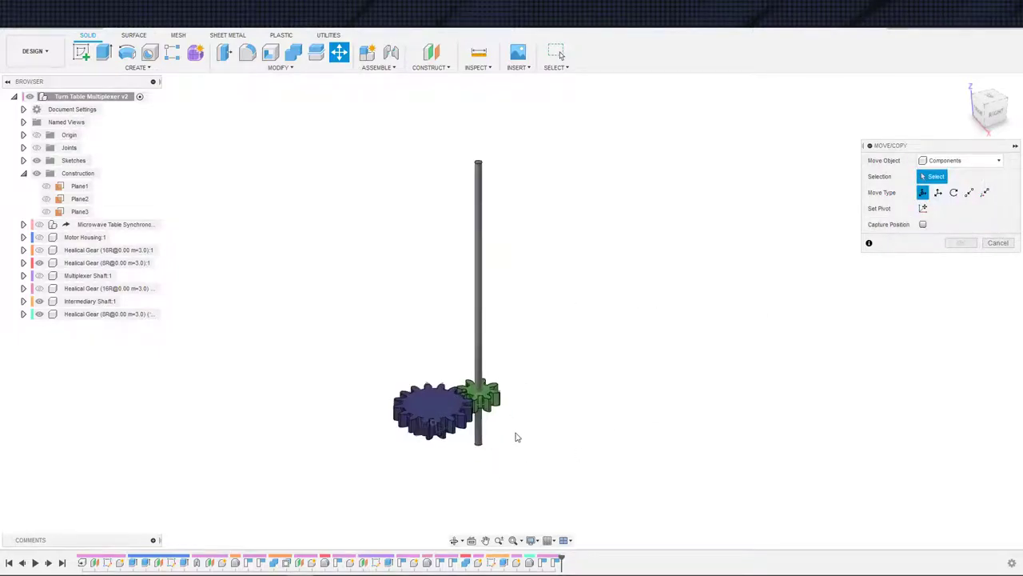
pyautogui.scroll(2, 516, 437)
pyautogui.click(471, 376)
pyautogui.click(203, 78)
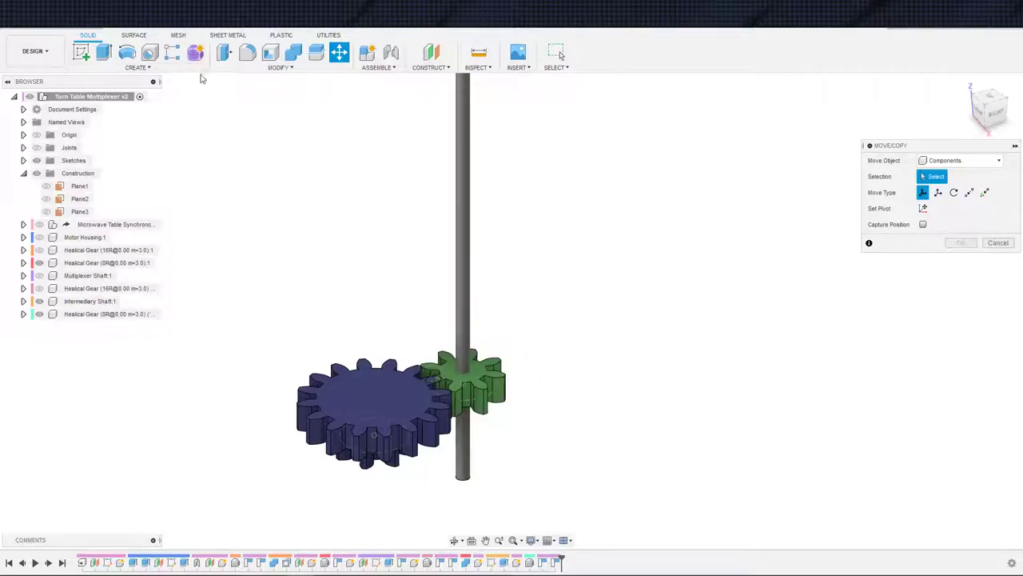
pyautogui.press('Escape')
# Try a component Pattern on Path of the green 8R gear, using a vertical edge of its teeth as the path
pyautogui.click(143, 68)
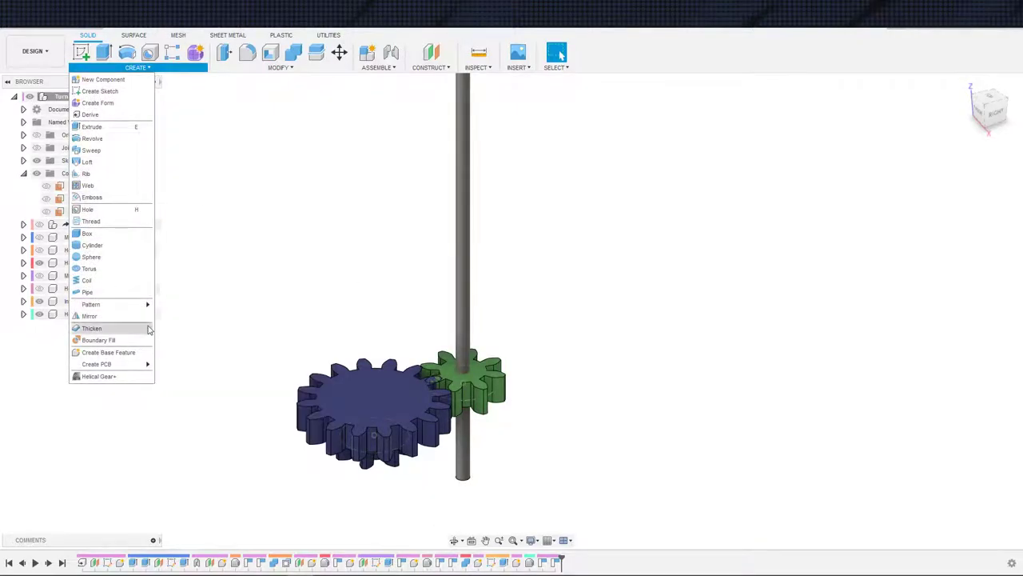
pyautogui.moveTo(144, 304)
pyautogui.click(169, 327)
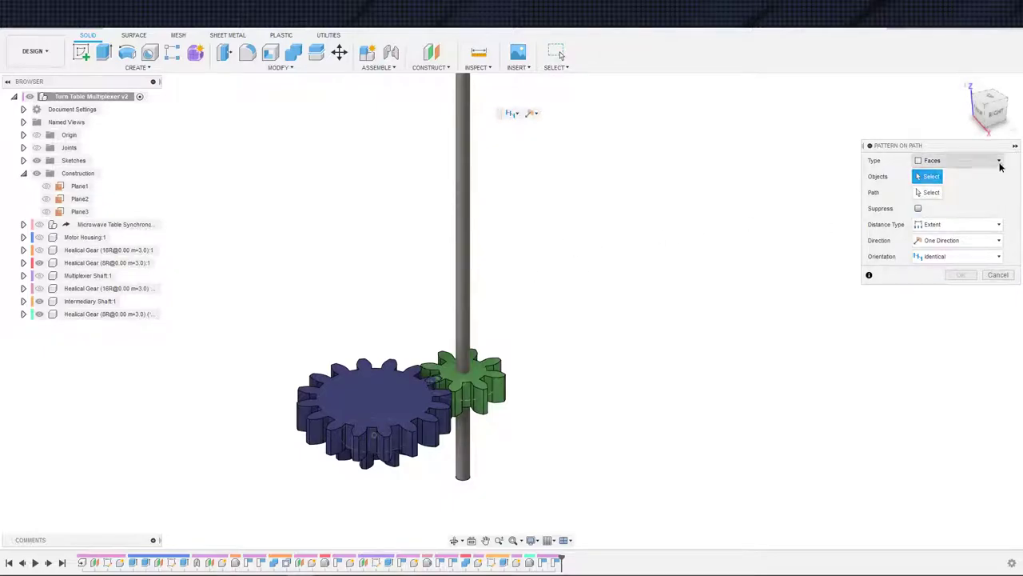
pyautogui.click(971, 159)
pyautogui.click(952, 209)
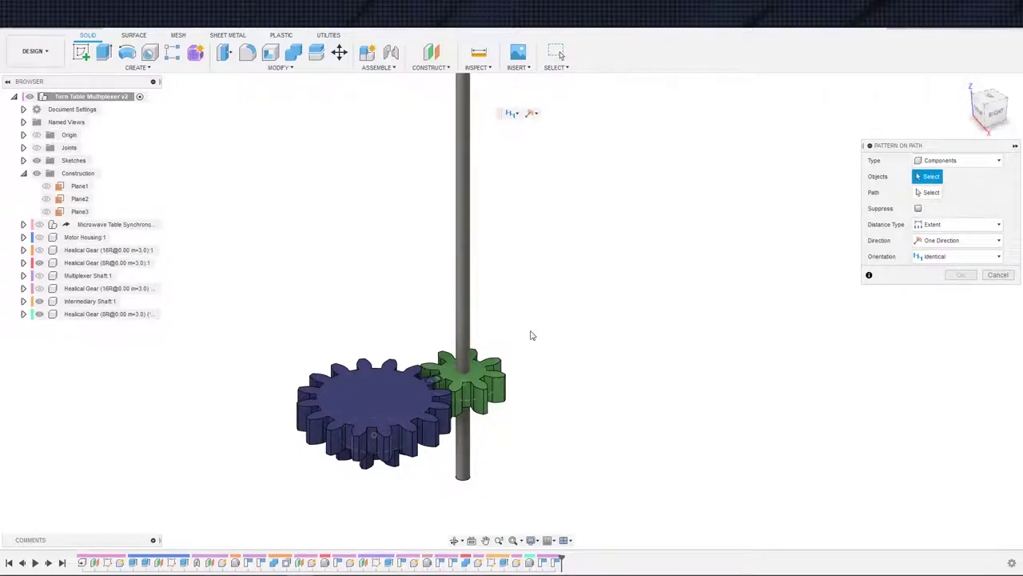
pyautogui.click(479, 379)
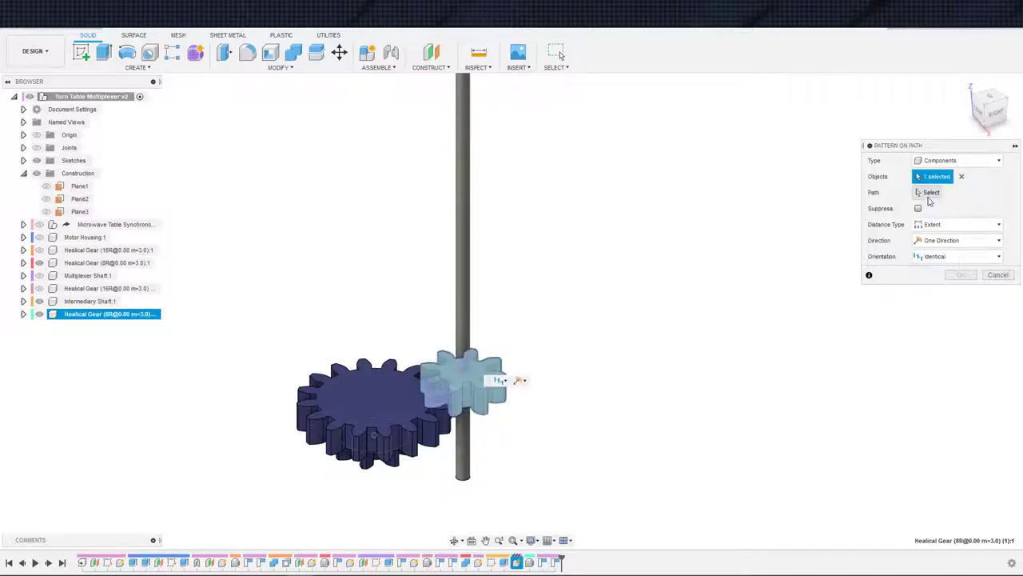
pyautogui.click(928, 194)
pyautogui.keyDown('shift'); pyautogui.moveTo(491, 257); pyautogui.dragTo(541, 368, button='middle'); pyautogui.keyUp('shift')
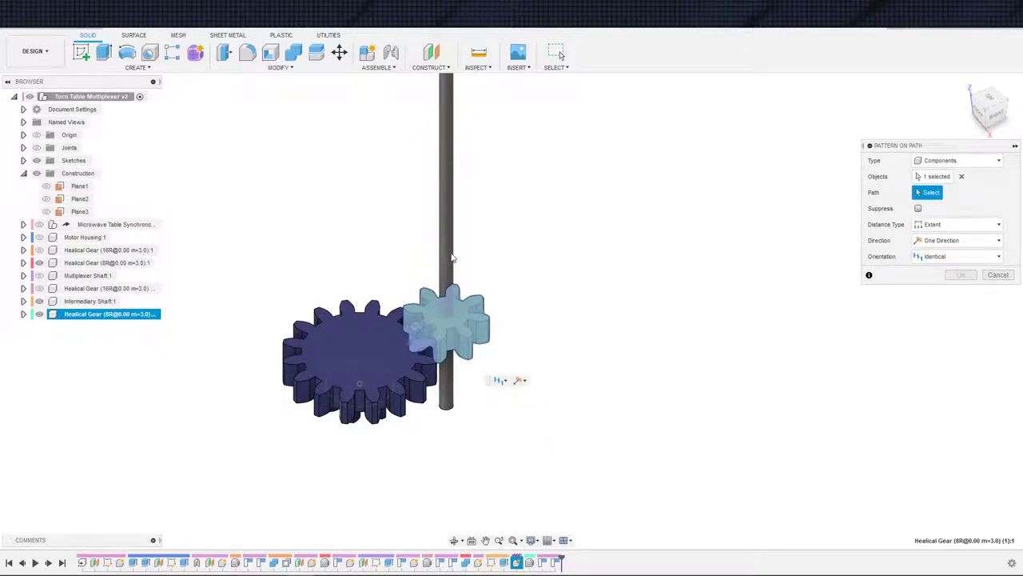
pyautogui.scroll(-1, 506, 332)
pyautogui.scroll(2, 490, 351)
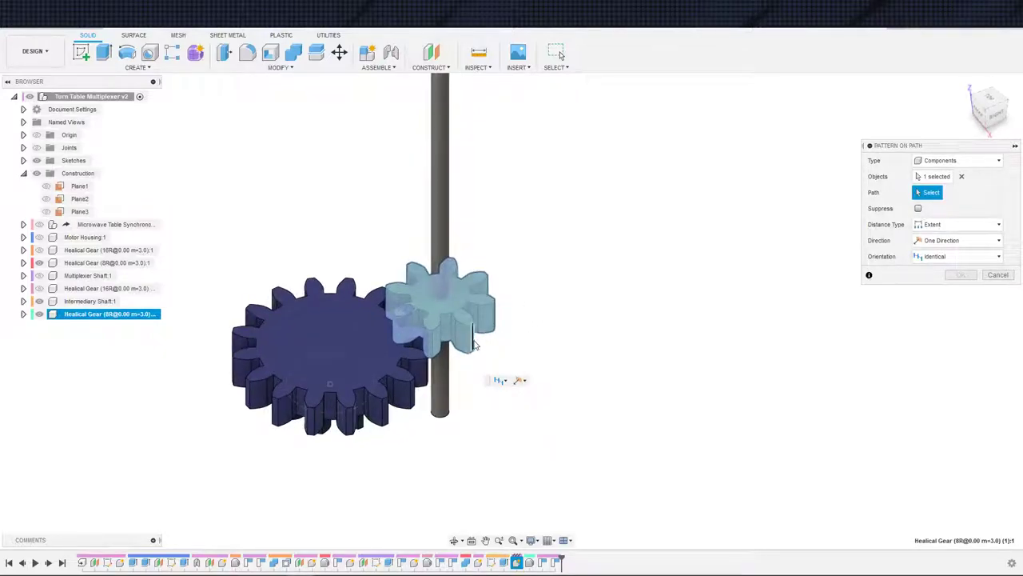
pyautogui.click(454, 330)
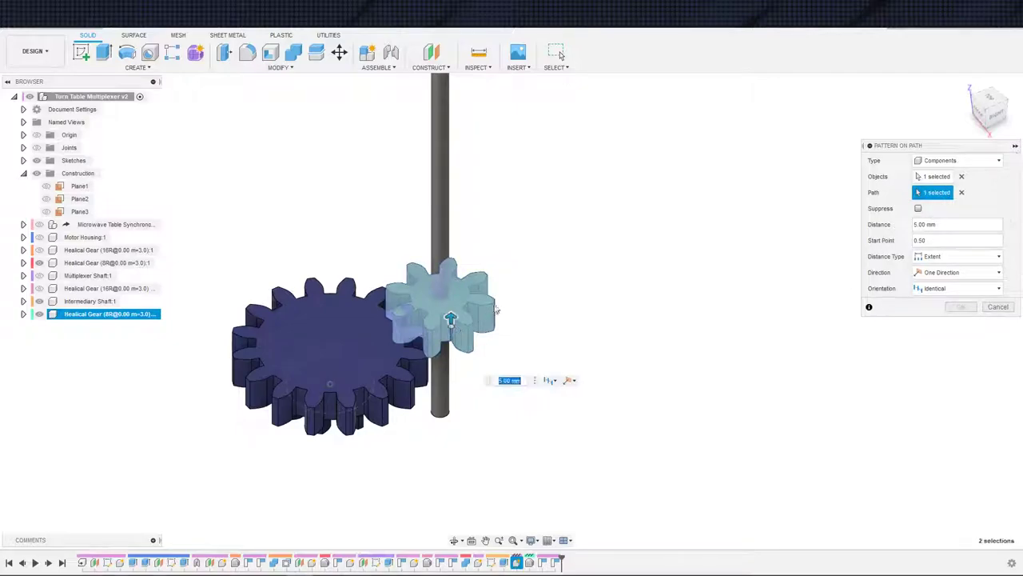
pyautogui.scroll(-3, 495, 310)
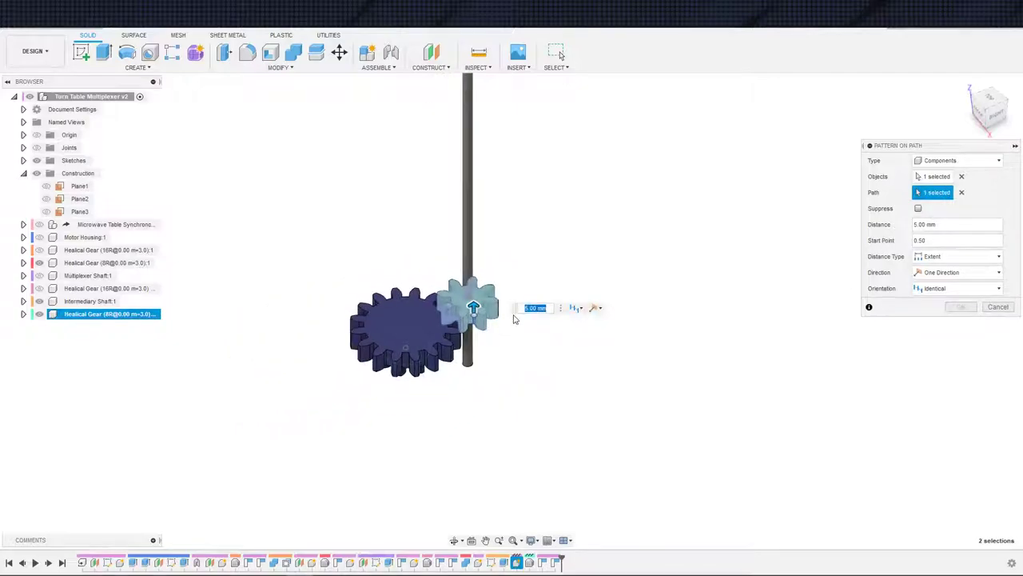
# Try Spacing as the pattern's distance type, with a start point of 0 and a distance of 11 mm
pyautogui.click(956, 256)
pyautogui.click(942, 271)
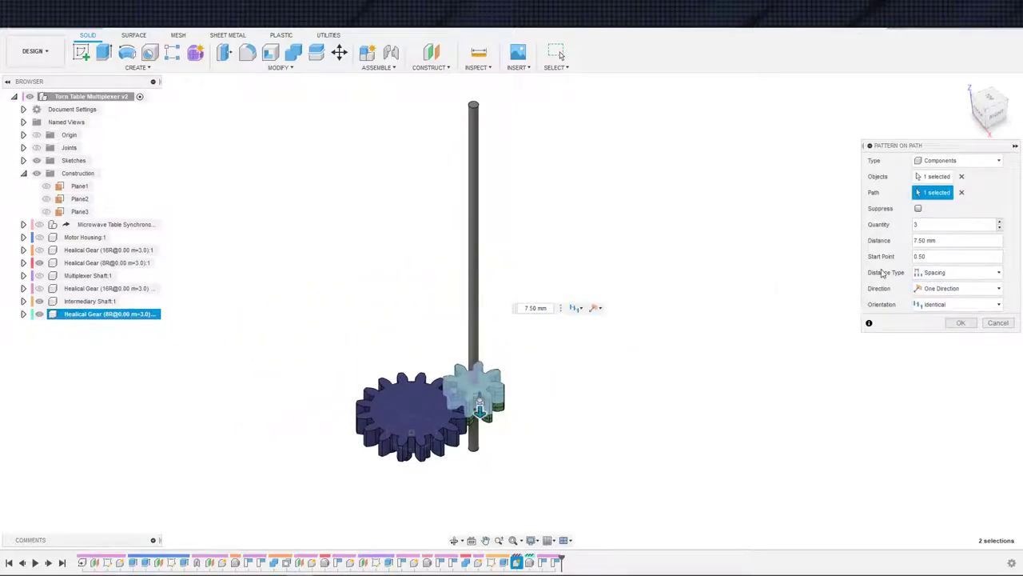
pyautogui.click(938, 259)
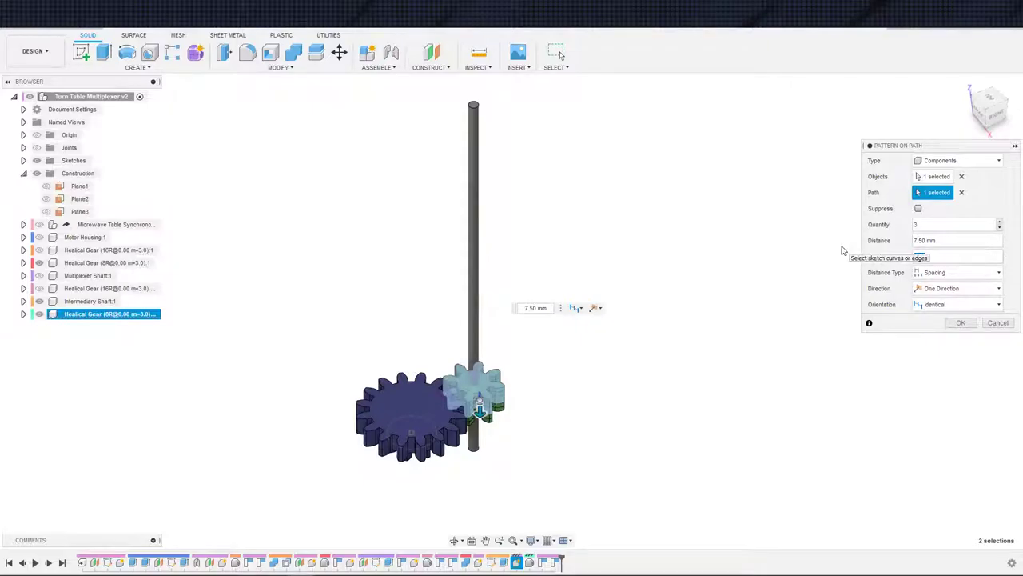
pyautogui.moveTo(937, 242); pyautogui.dragTo(910, 243)
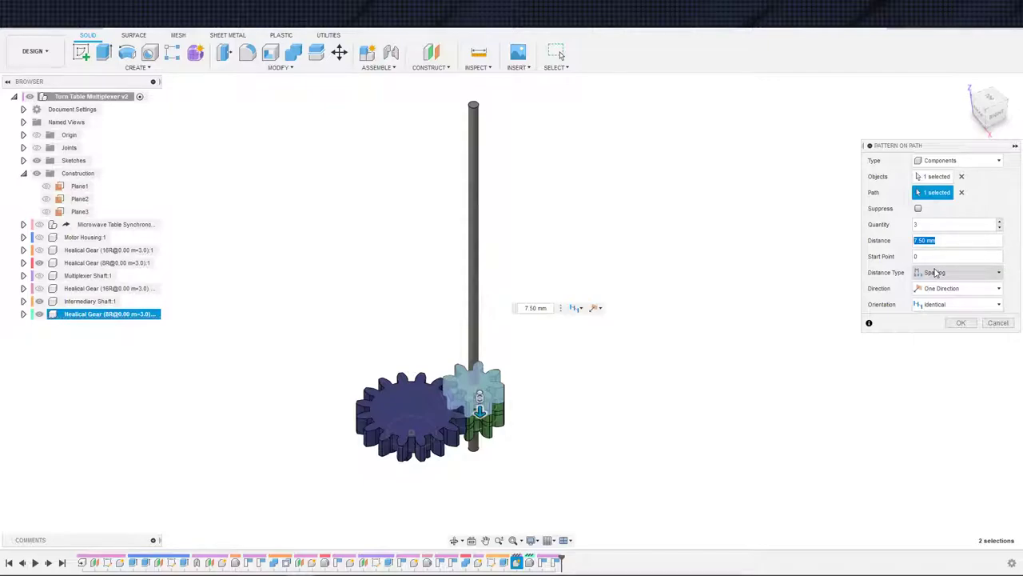
pyautogui.write('10')
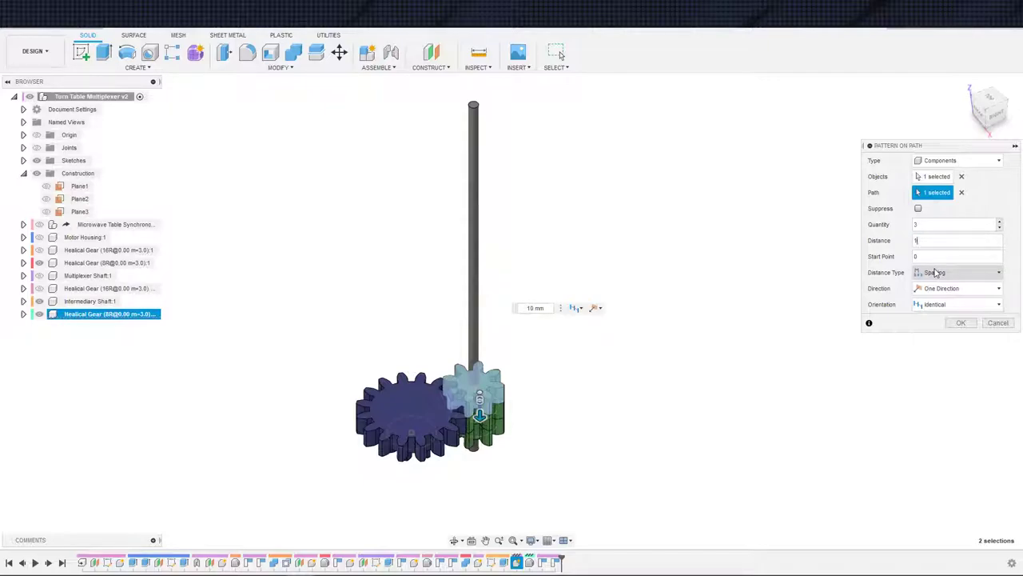
pyautogui.press('BackSpace')
pyautogui.write('1')
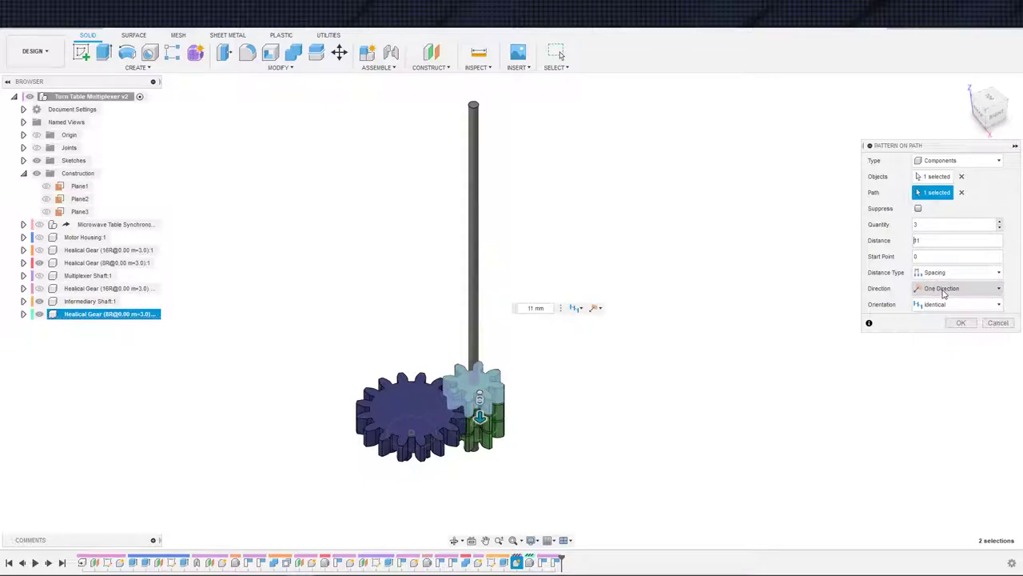
# Try to reverse the gear pattern's direction, testing distances of -11 mm and 2.746 mm with One Direction and Identical orientation
pyautogui.click(944, 294)
pyautogui.click(943, 302)
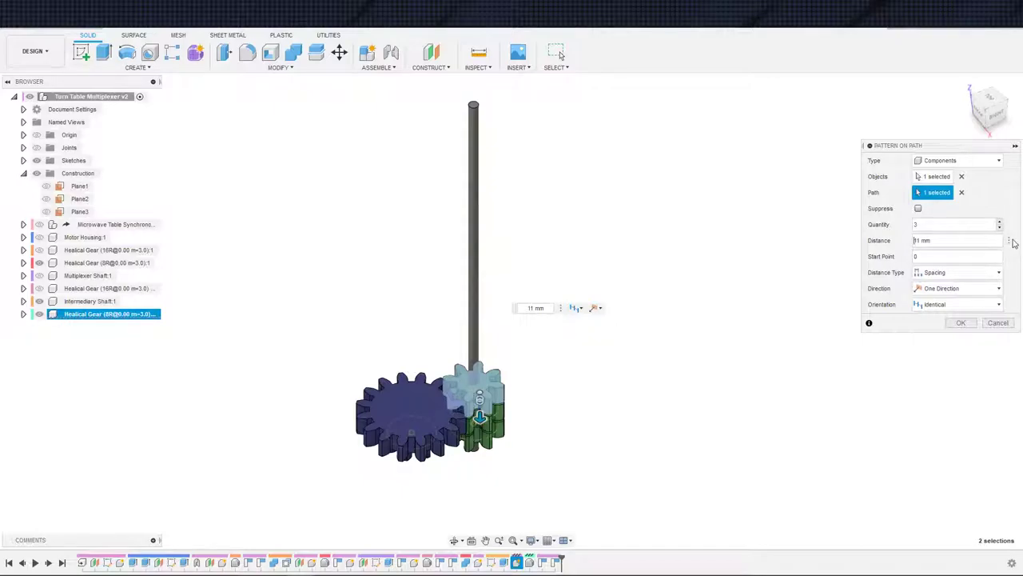
pyautogui.write('-')
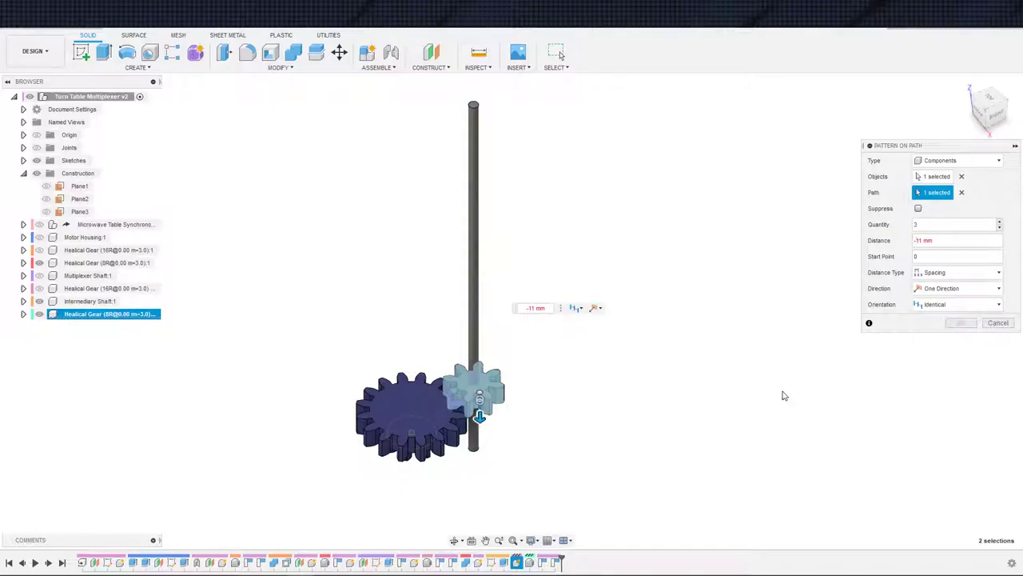
pyautogui.press('BackSpace')
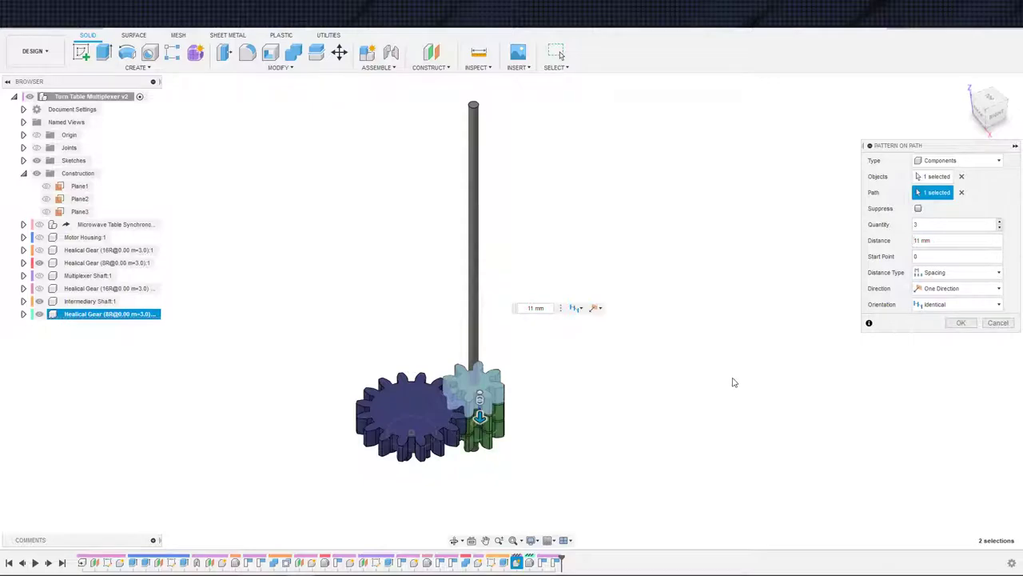
pyautogui.click(960, 291)
pyautogui.click(944, 302)
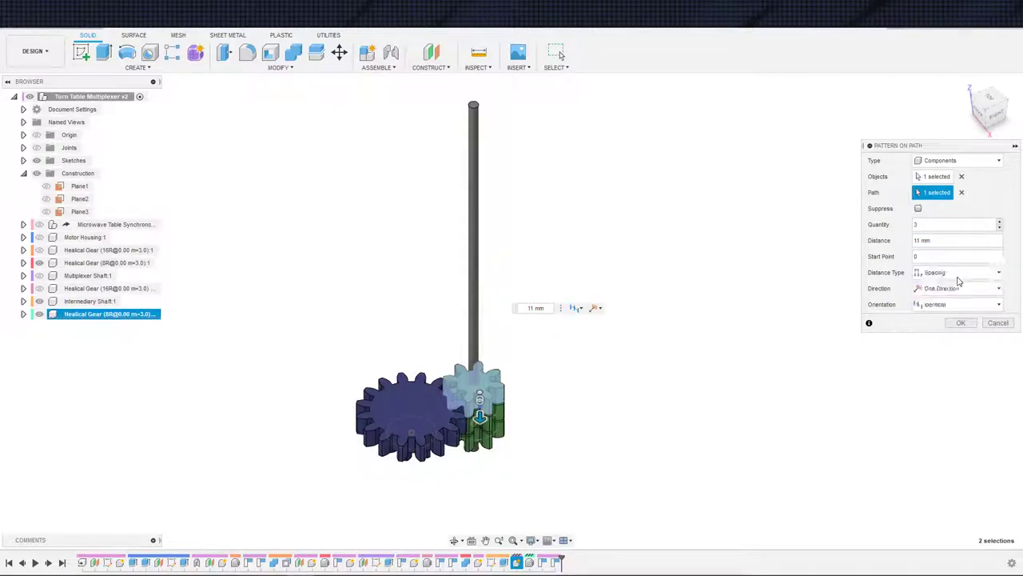
pyautogui.click(948, 306)
pyautogui.click(942, 317)
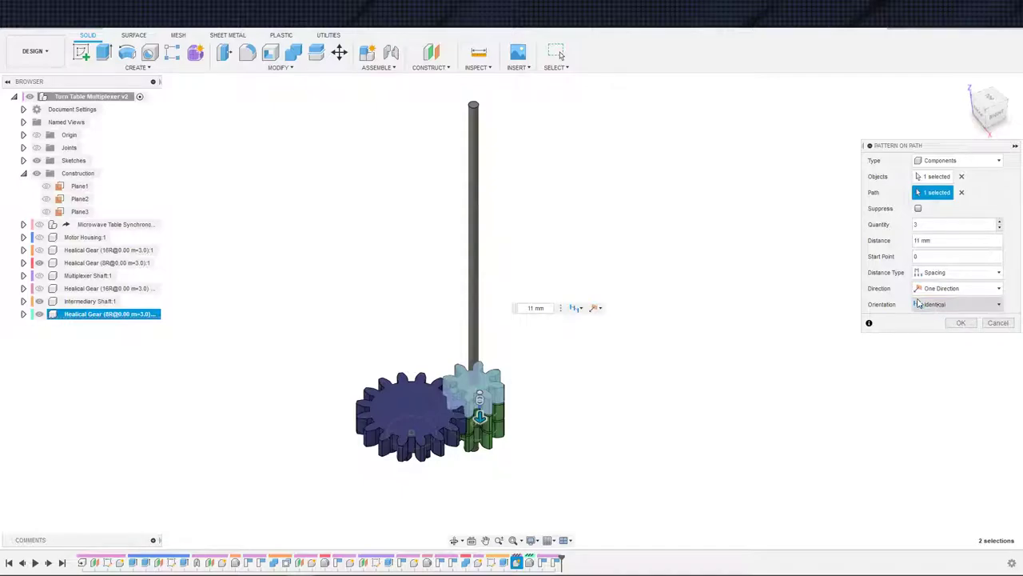
pyautogui.write('1')
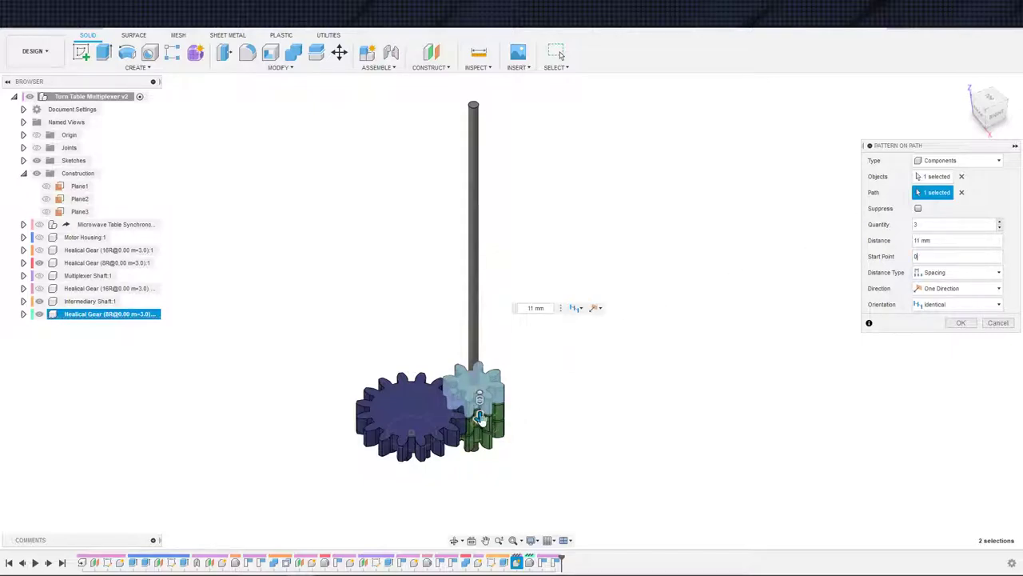
pyautogui.moveTo(481, 418)
pyautogui.mouseDown()
pyautogui.moveTo(473, 325)
pyautogui.moveTo(483, 415)
pyautogui.moveTo(479, 402)
pyautogui.mouseUp()
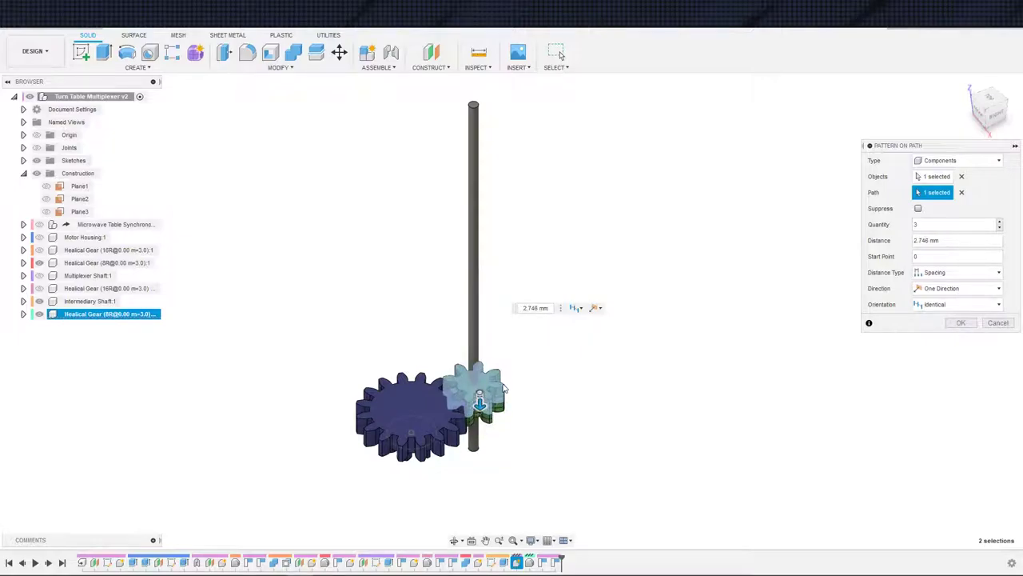
# Try a different vertical tooth edge of the 8R gear as the pattern path, and abandon the pattern
pyautogui.click(961, 193)
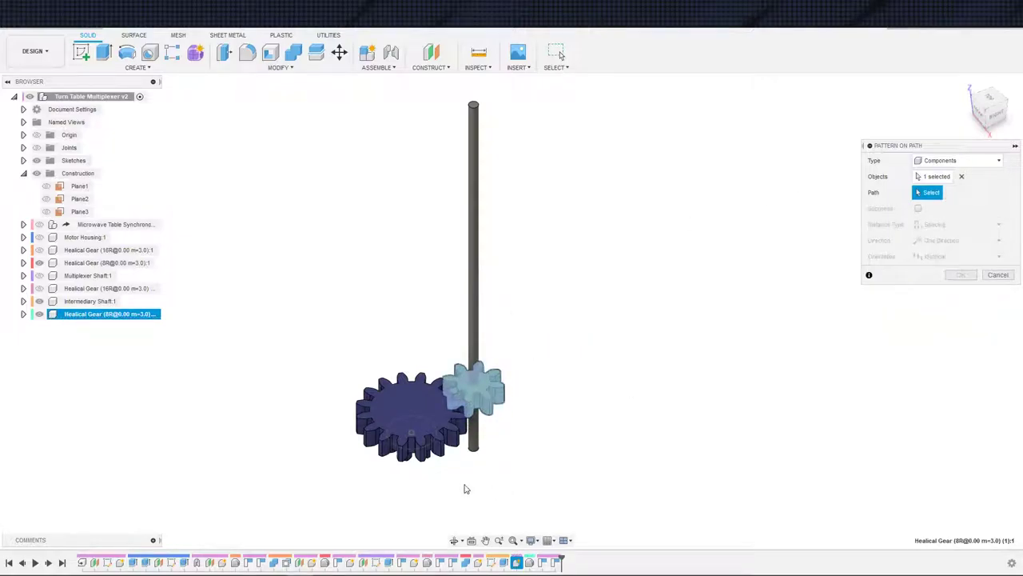
pyautogui.scroll(5, 482, 408)
pyautogui.click(470, 393)
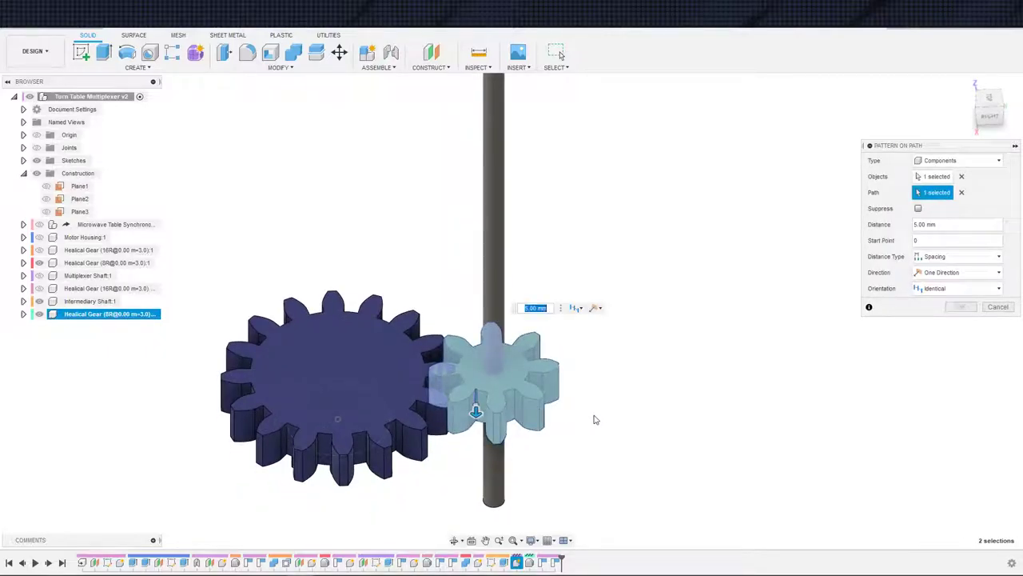
pyautogui.press('Escape')
pyautogui.scroll(-8, 584, 411)
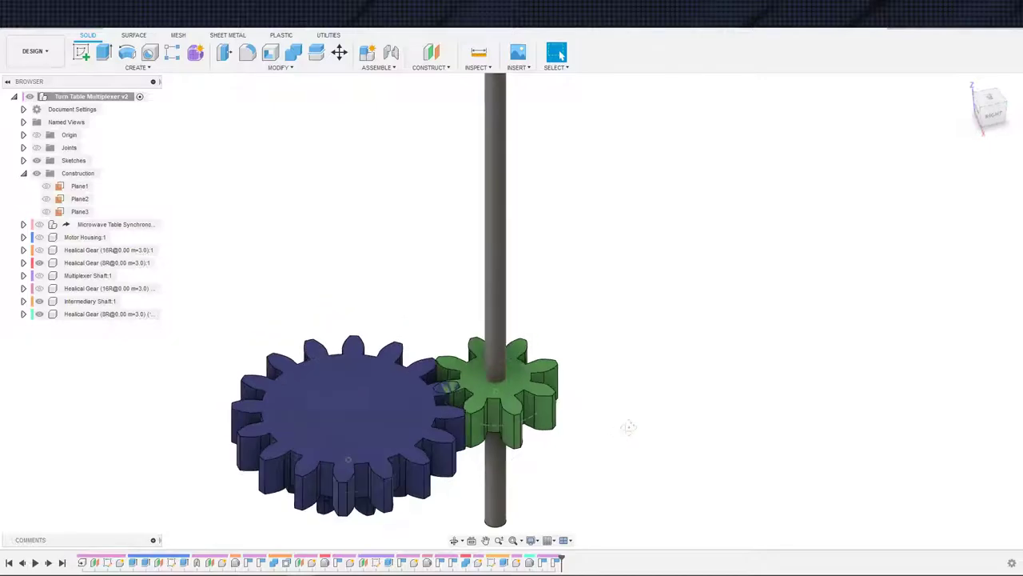
pyautogui.scroll(-1, 584, 443)
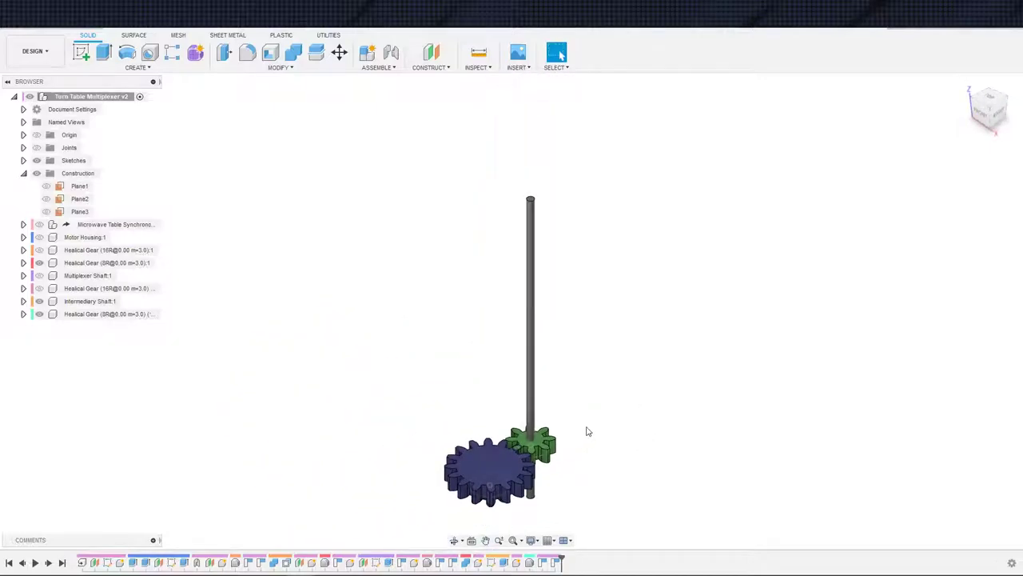
pyautogui.click(349, 59)
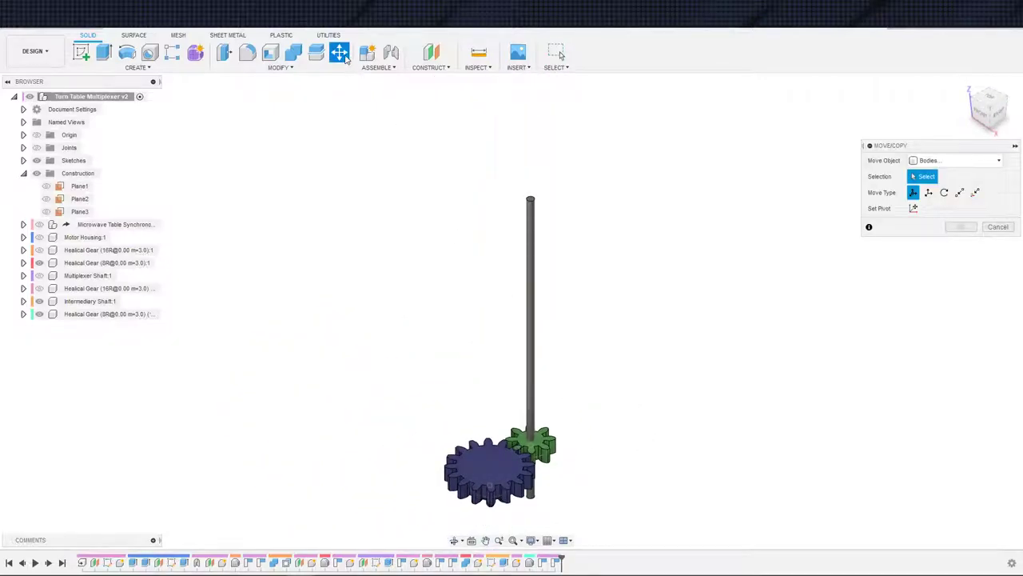
pyautogui.press('Escape')
pyautogui.click(144, 68)
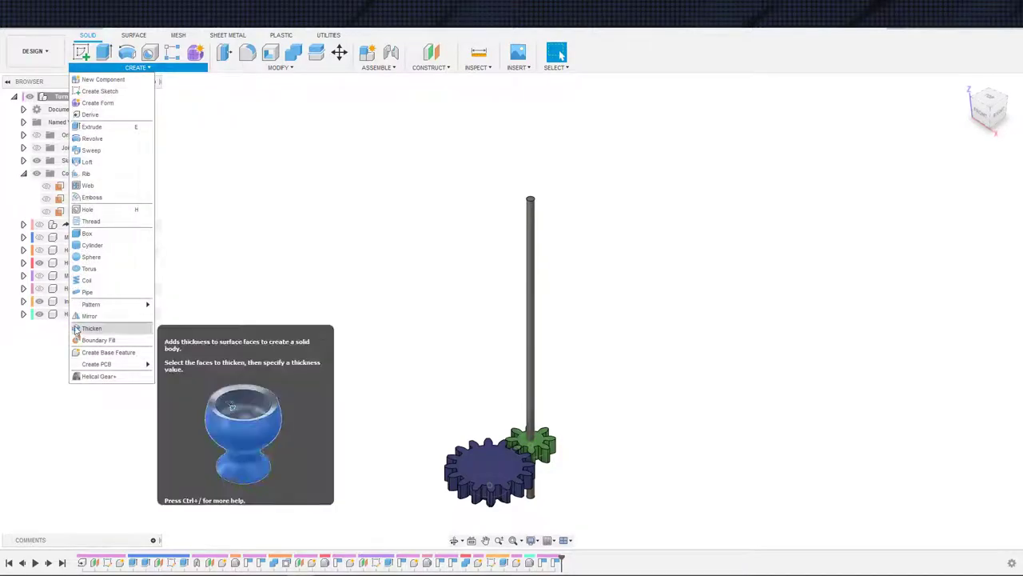
pyautogui.click(694, 416)
# Activate the Intermediary Shaft component and start a sketch on its front plane
pyautogui.scroll(1, 636, 397)
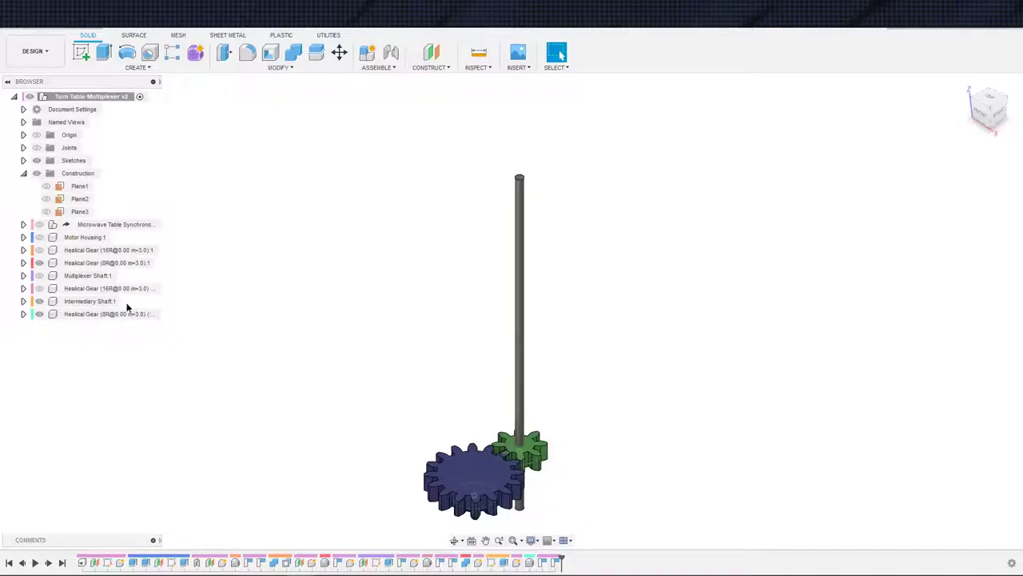
pyautogui.click(121, 301)
pyautogui.click(134, 301)
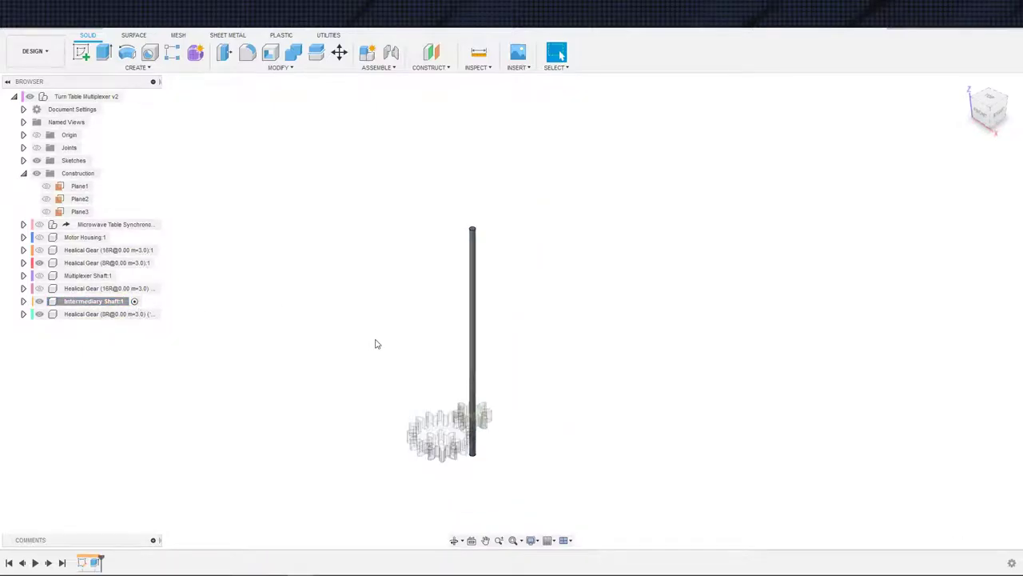
pyautogui.click(983, 115)
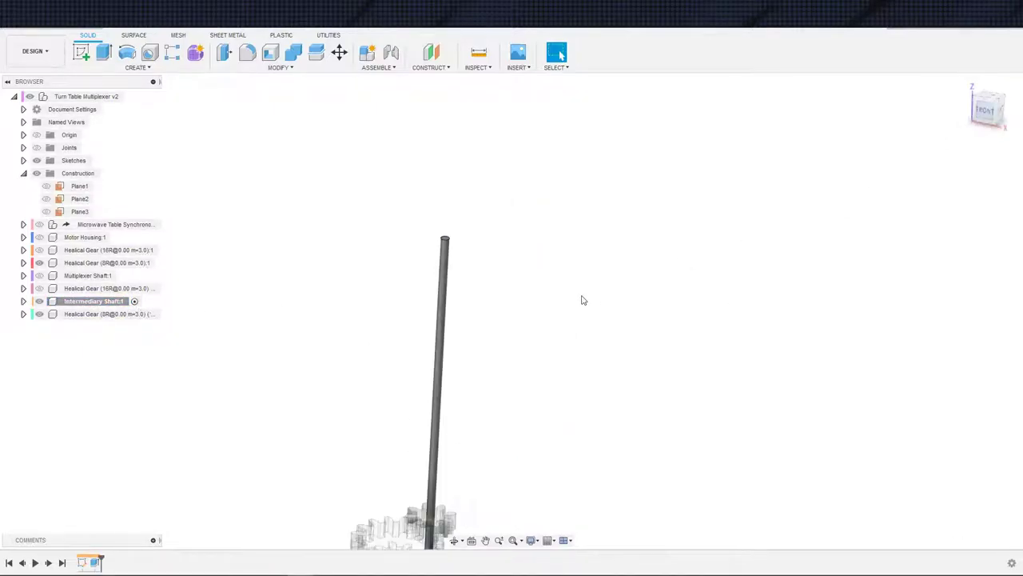
pyautogui.press('s')
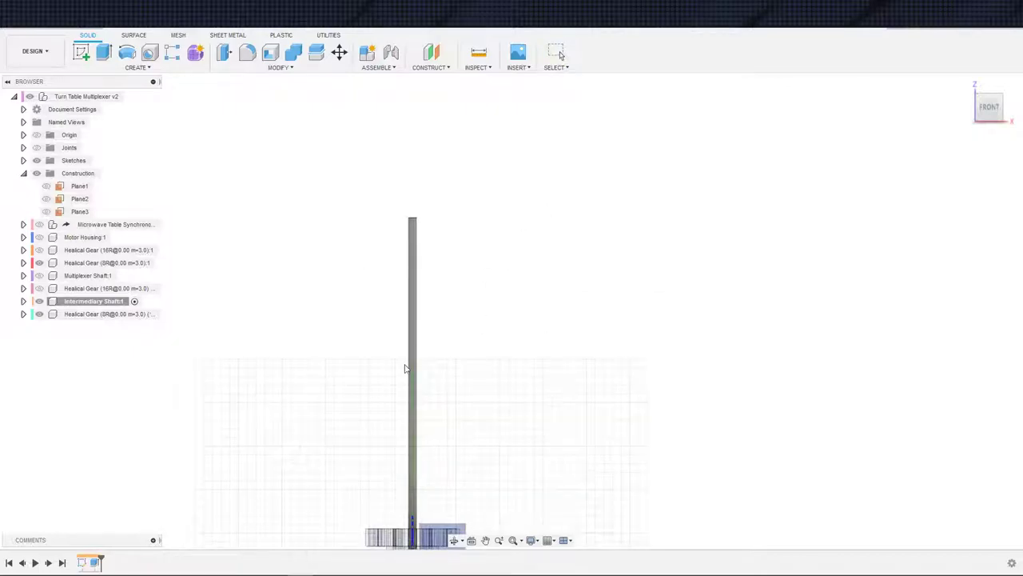
pyautogui.click(413, 389)
# Project the Intermediary Shaft's cylindrical face into the sketch
pyautogui.press('p')
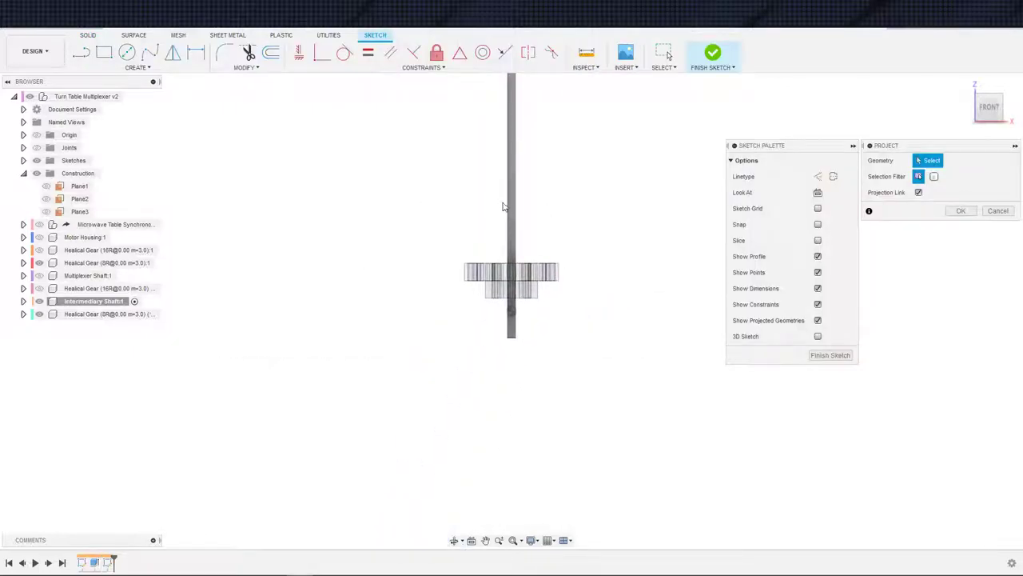
pyautogui.click(512, 209)
pyautogui.click(960, 211)
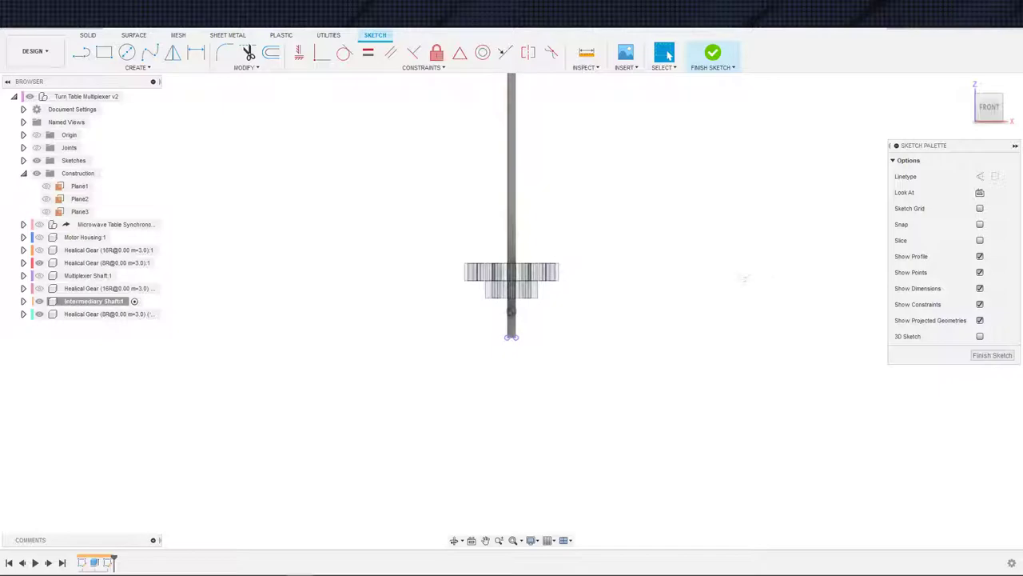
# Draw a vertical line from the midpoint of the shaft's projected lower end to the midpoint of its projected upper end
pyautogui.keyDown('shift'); pyautogui.moveTo(744, 278); pyautogui.dragTo(708, 271, button='middle'); pyautogui.keyUp('shift')
pyautogui.press('s')
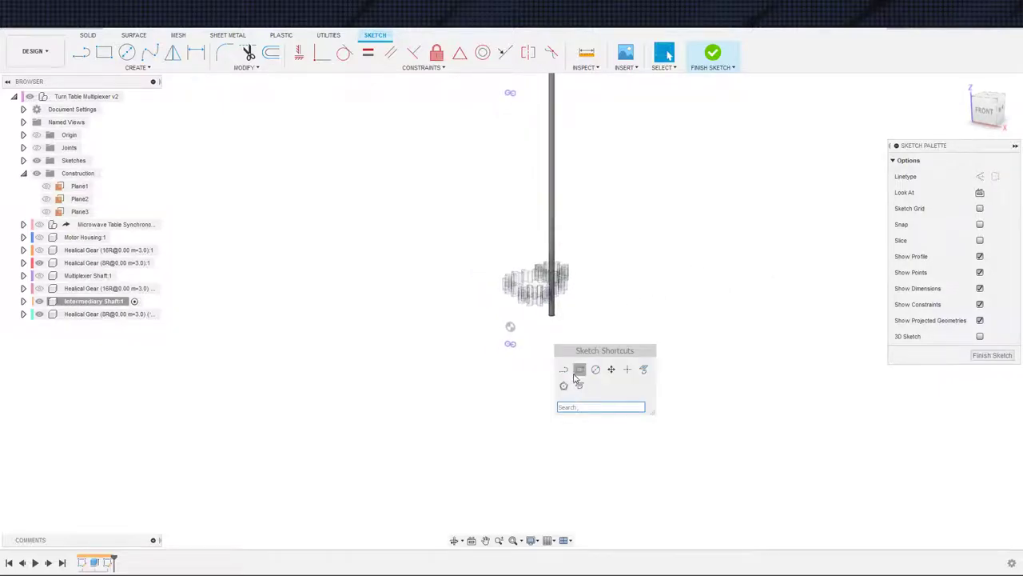
pyautogui.click(564, 369)
pyautogui.keyDown('shift'); pyautogui.moveTo(565, 370); pyautogui.dragTo(512, 352, button='middle'); pyautogui.keyUp('shift')
pyautogui.scroll(5, 509, 348)
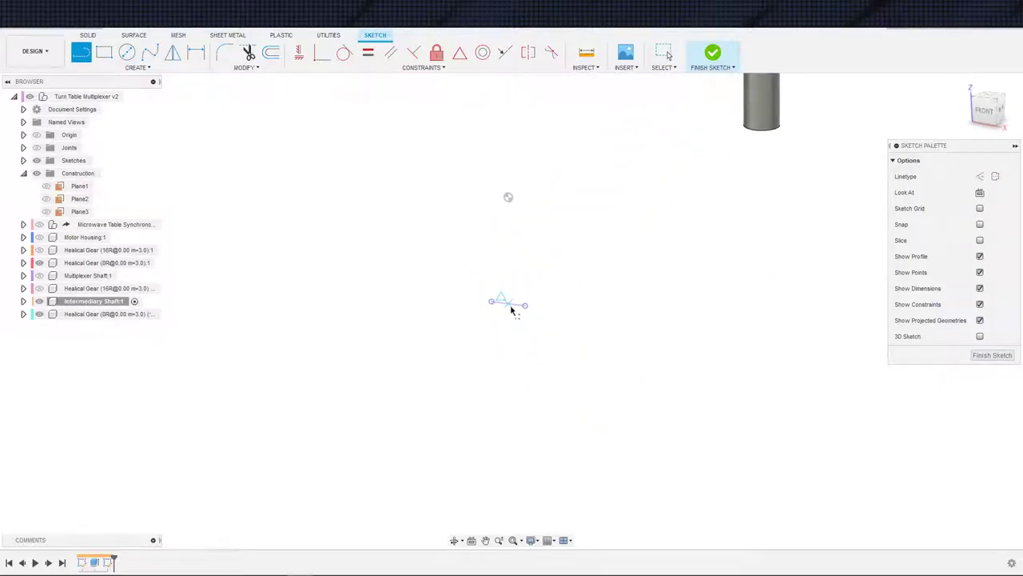
pyautogui.click(509, 305)
pyautogui.moveTo(523, 197); pyautogui.dragTo(542, 407, button='middle')
pyautogui.scroll(-2, 545, 359)
pyautogui.scroll(-5, 545, 266)
pyautogui.moveTo(546, 200); pyautogui.dragTo(552, 498, button='middle')
pyautogui.scroll(5, 537, 319)
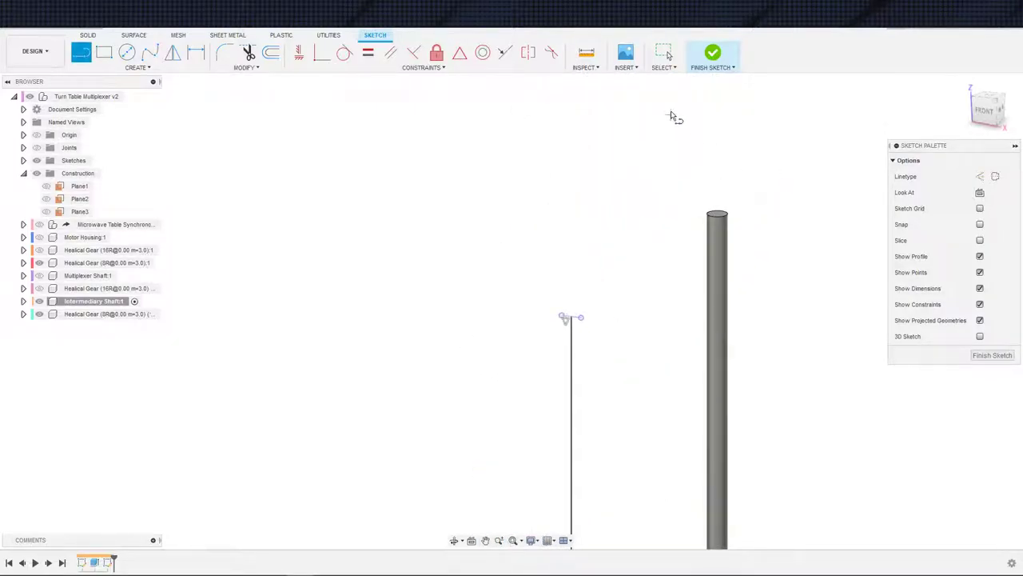
# Finish the path sketch and reactivate the top-level Turn Table Multiplexer assembly
pyautogui.click(712, 53)
pyautogui.scroll(-6, 605, 313)
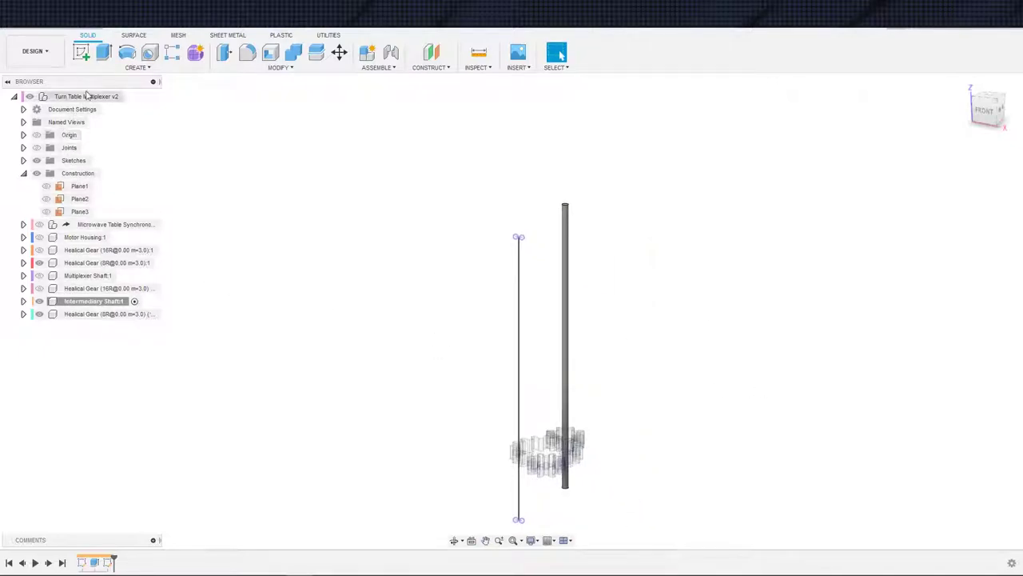
pyautogui.click(130, 97)
pyautogui.moveTo(336, 350)
pyautogui.keyDown('shift'); pyautogui.mouseDown(button='middle')
pyautogui.moveTo(418, 391)
pyautogui.moveTo(409, 376)
pyautogui.moveTo(261, 391)
pyautogui.moveTo(317, 332)
pyautogui.moveTo(292, 346)
pyautogui.mouseUp(button='middle'); pyautogui.keyUp('shift')
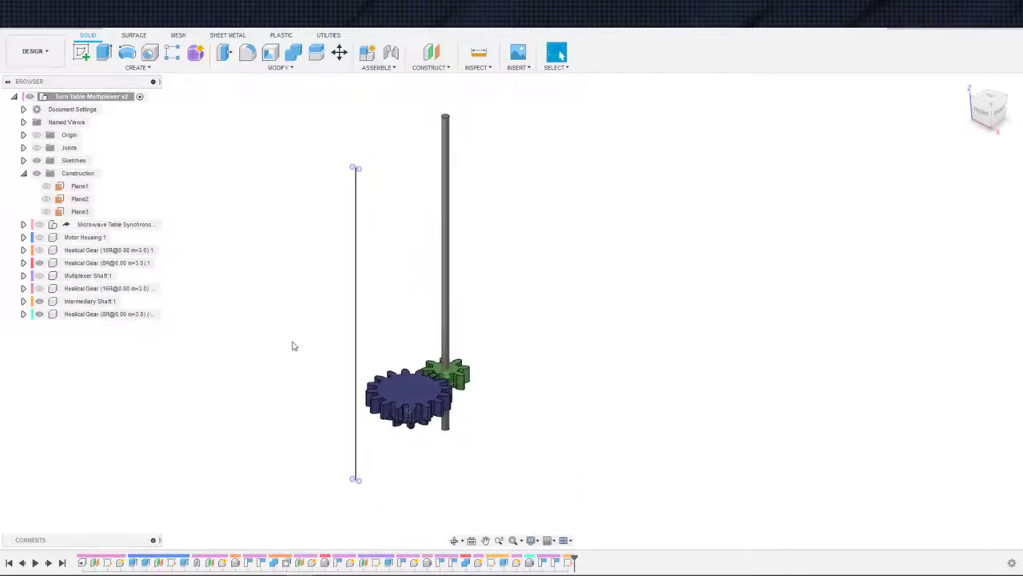
# Rename the first 16R gear component by adding "Drive" in front of its existing name
pyautogui.click(92, 252)
pyautogui.click(92, 252)
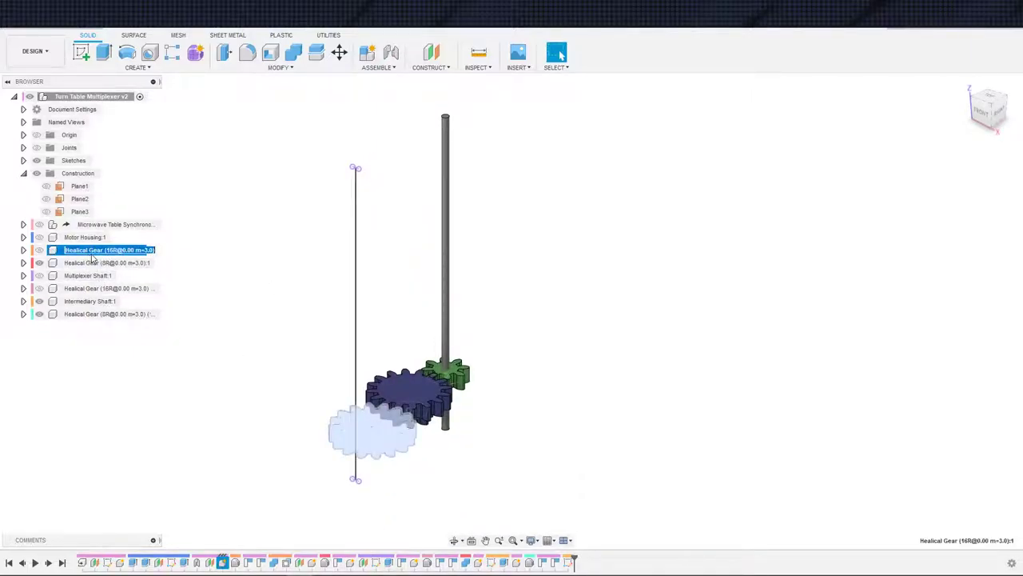
pyautogui.press('Left')
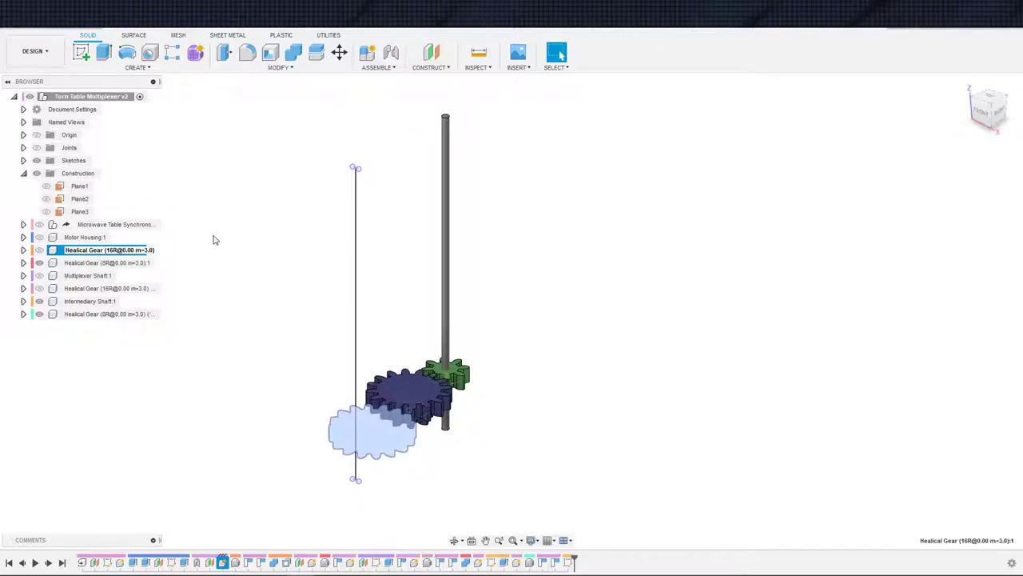
pyautogui.press('Home')
pyautogui.write('Drive')
pyautogui.press('Return')
pyautogui.click(87, 263)
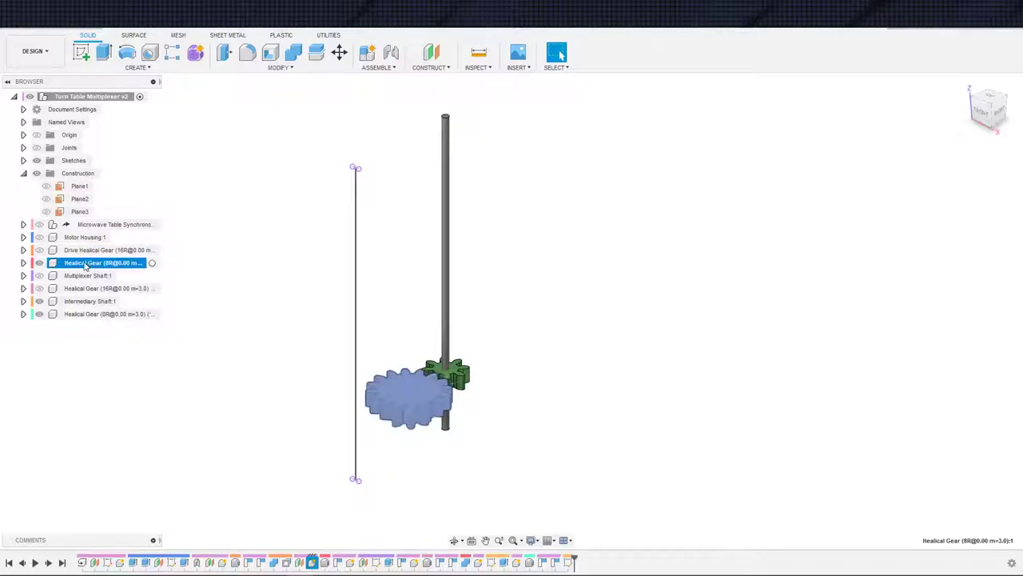
pyautogui.click(83, 263)
pyautogui.press('Home')
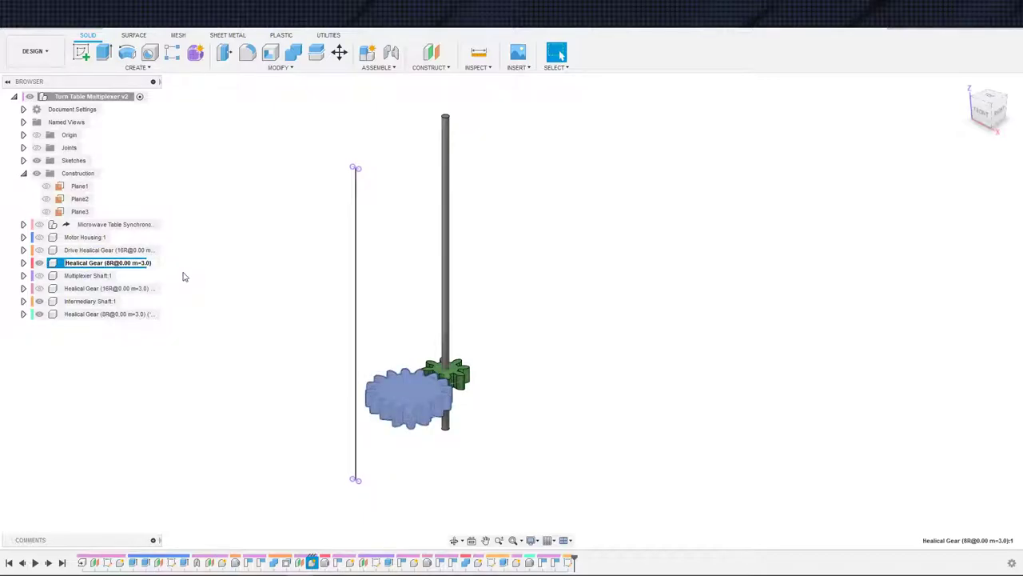
pyautogui.press('Return')
pyautogui.click(104, 263)
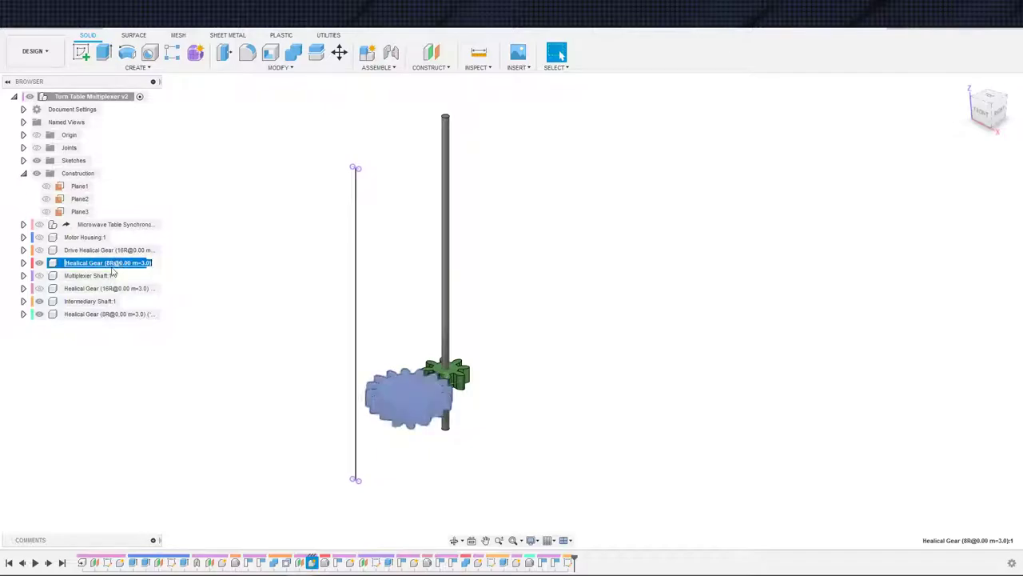
# Nest the second, hidden 16R gear component inside the first 8R gear component in the browser tree
pyautogui.click(108, 288)
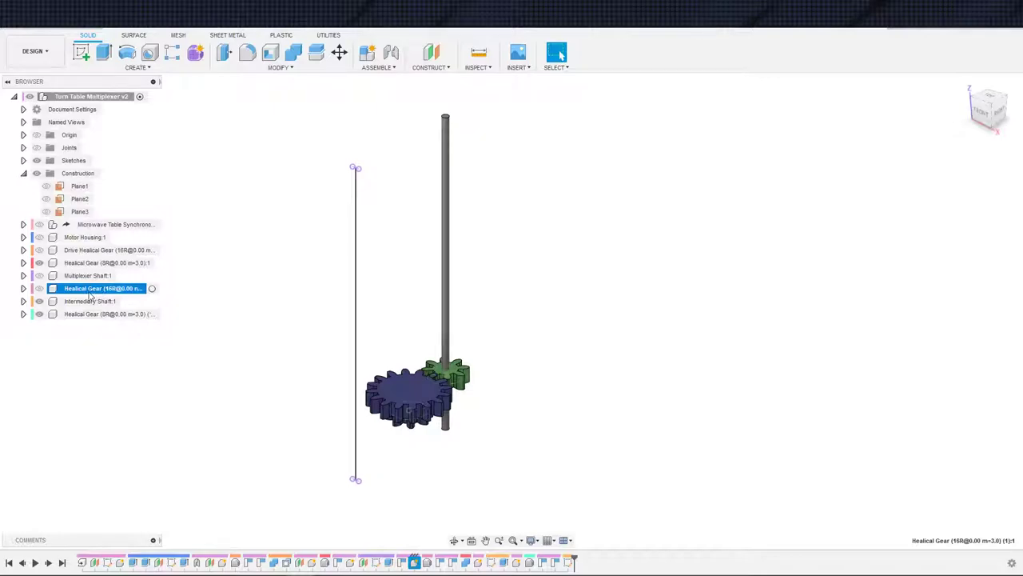
pyautogui.scroll(5, 451, 446)
pyautogui.keyDown('shift'); pyautogui.moveTo(379, 434); pyautogui.dragTo(360, 418, button='middle'); pyautogui.keyUp('shift')
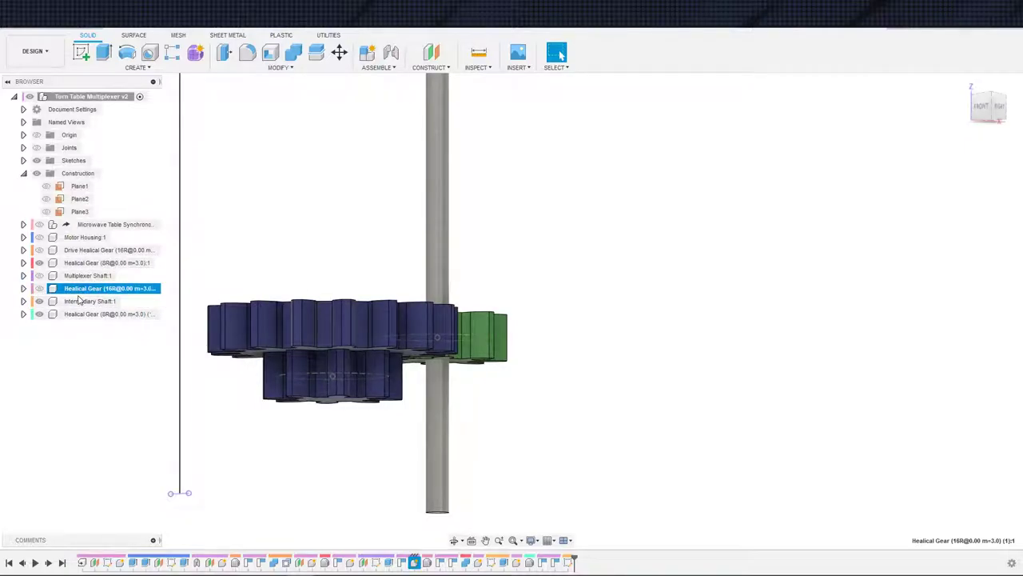
pyautogui.moveTo(78, 291); pyautogui.dragTo(99, 275)
pyautogui.scroll(-3, 210, 384)
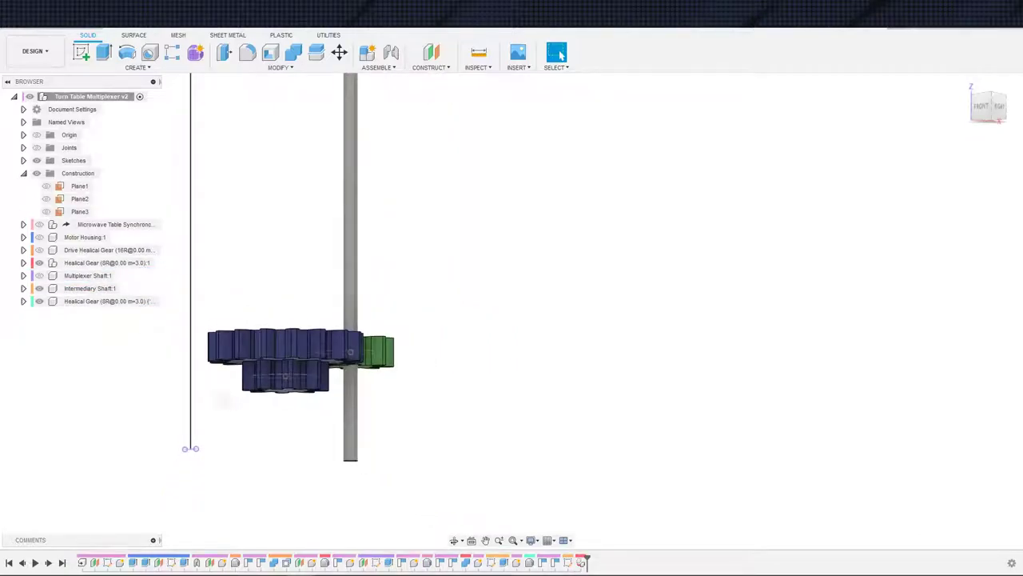
# Show the Multiplexer Shaft component running through the blue gear
pyautogui.keyDown('shift'); pyautogui.moveTo(210, 384); pyautogui.dragTo(361, 401, button='middle'); pyautogui.keyUp('shift')
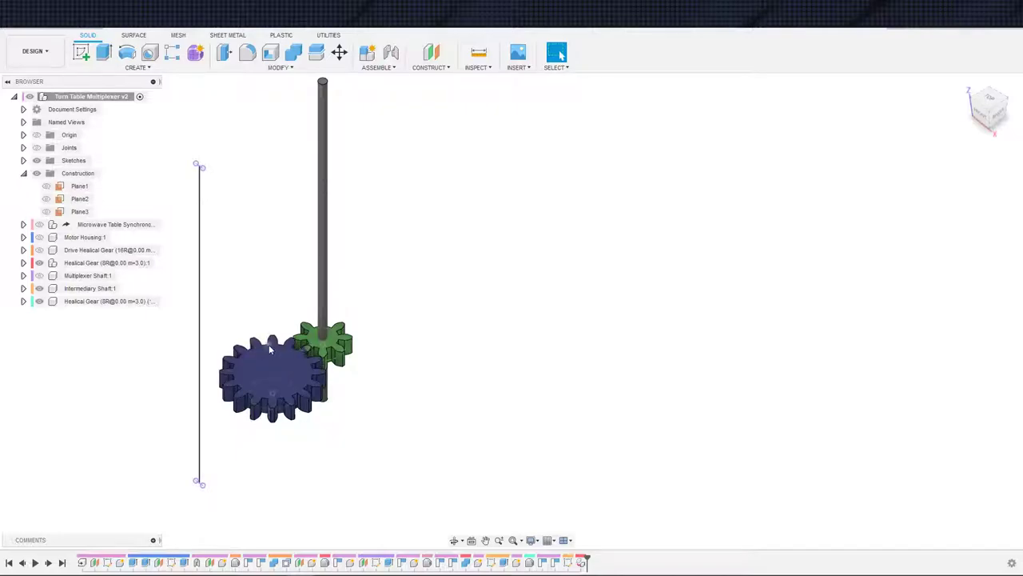
pyautogui.moveTo(387, 432); pyautogui.dragTo(423, 401, button='middle')
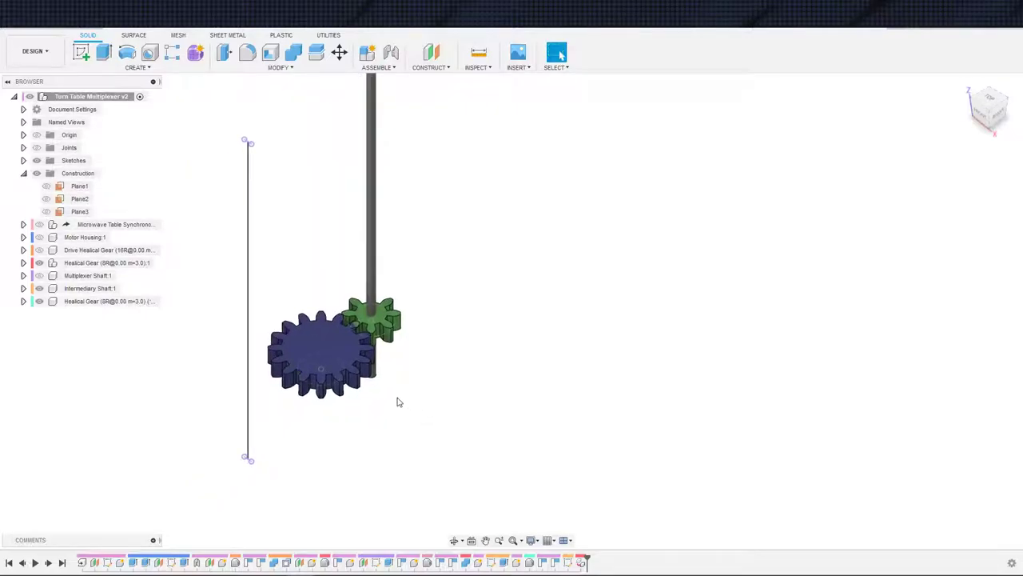
pyautogui.scroll(1, 368, 363)
pyautogui.click(39, 275)
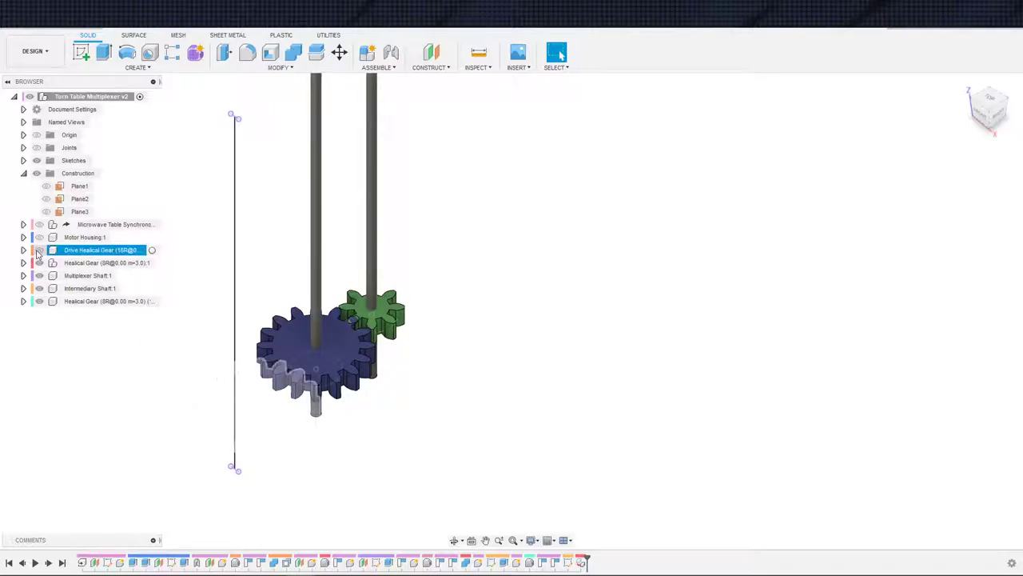
# Show the Drive gear and the Motor Housing to check the assembly, and hide both again
pyautogui.click(39, 249)
pyautogui.click(39, 236)
pyautogui.scroll(-1, 505, 479)
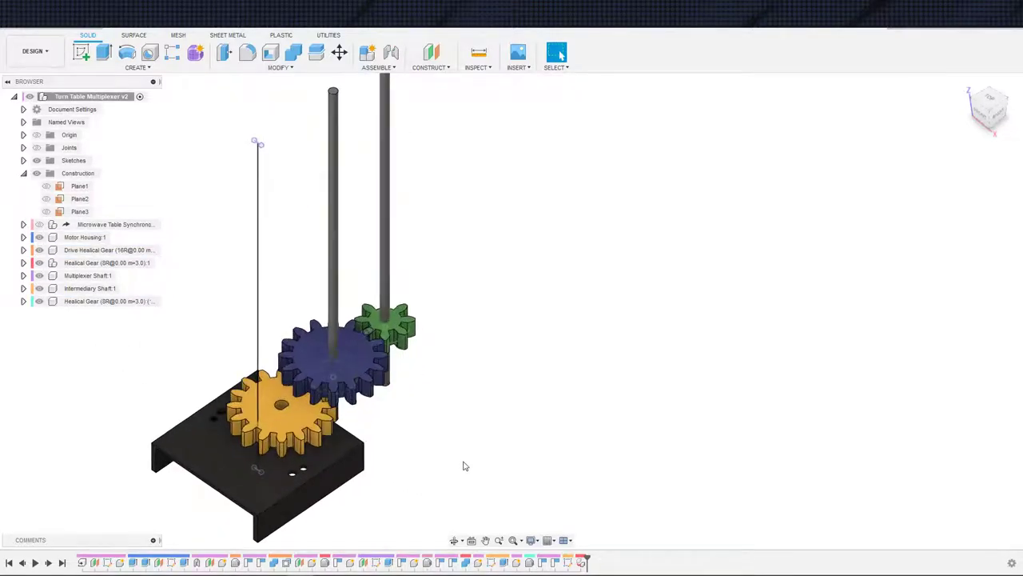
pyautogui.click(40, 237)
pyautogui.click(40, 249)
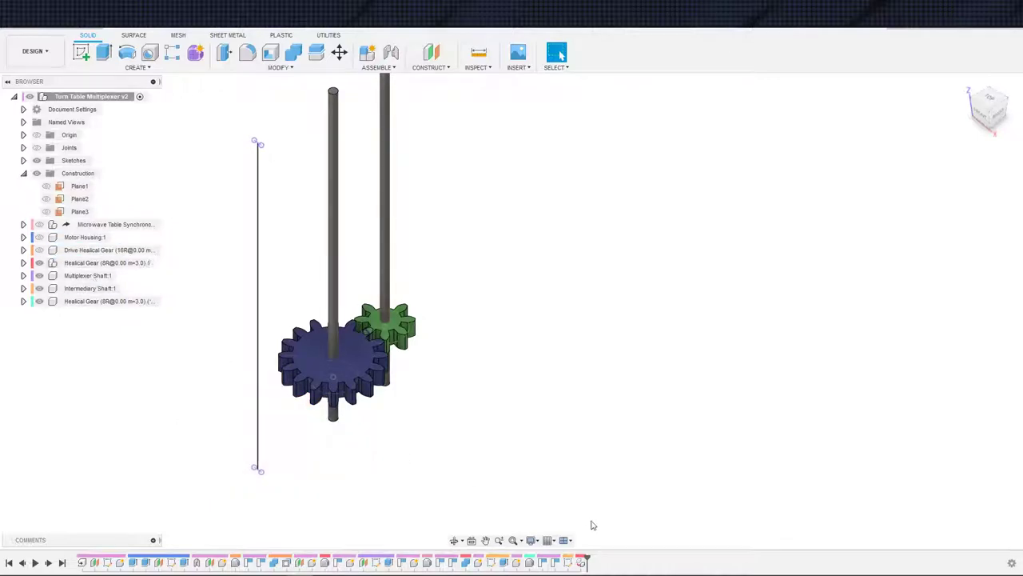
# Set up a Pattern on Path of the green 8R gear as a component, using the vertical sketch line as the path
pyautogui.click(148, 69)
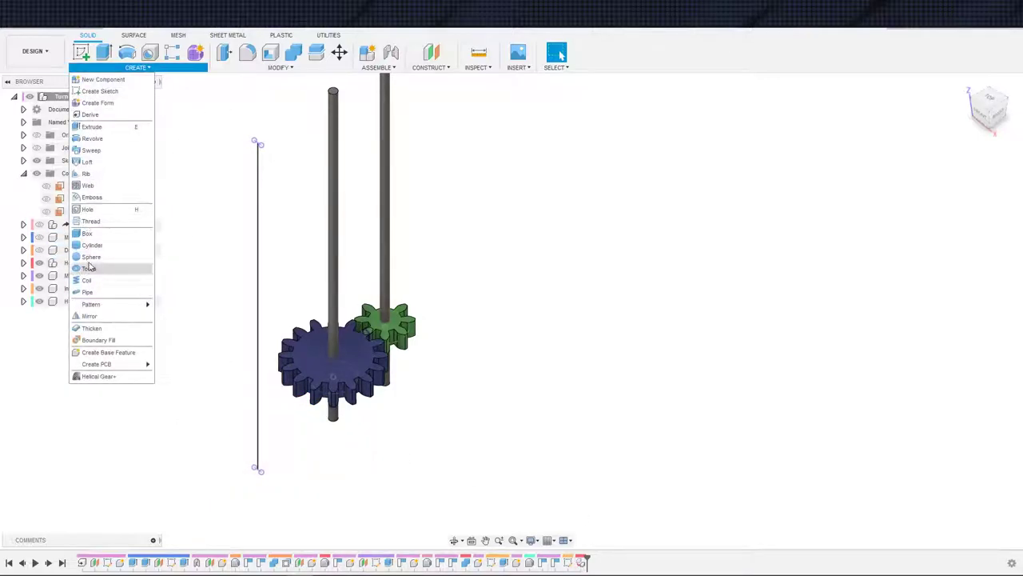
pyautogui.moveTo(147, 305)
pyautogui.click(184, 327)
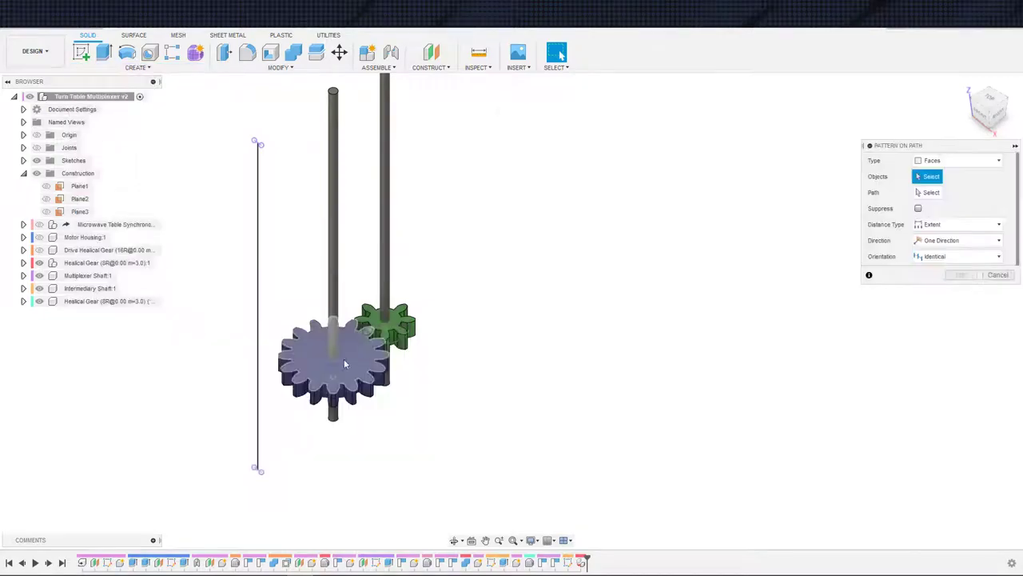
pyautogui.click(960, 160)
pyautogui.click(935, 198)
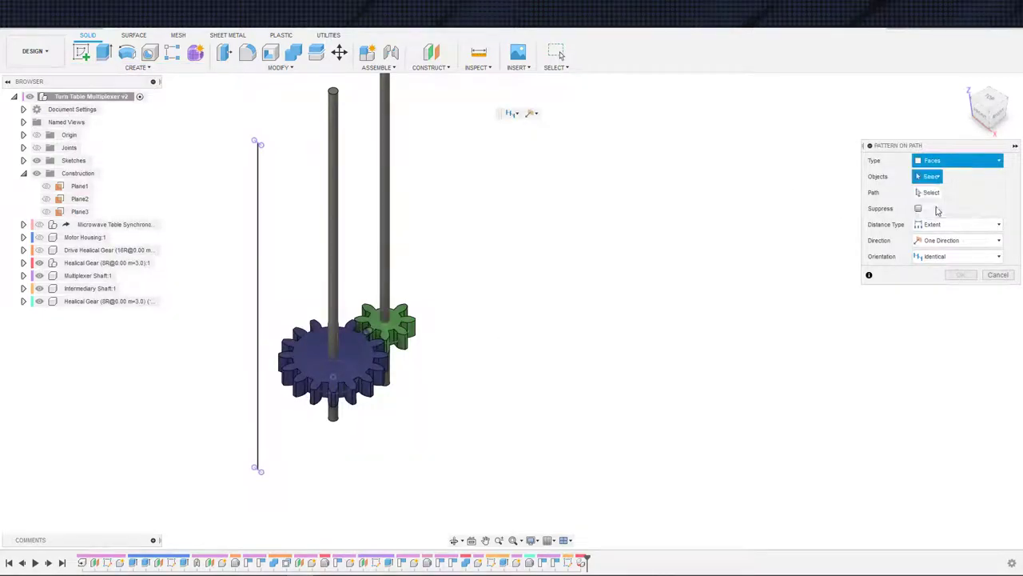
pyautogui.click(400, 329)
pyautogui.click(926, 193)
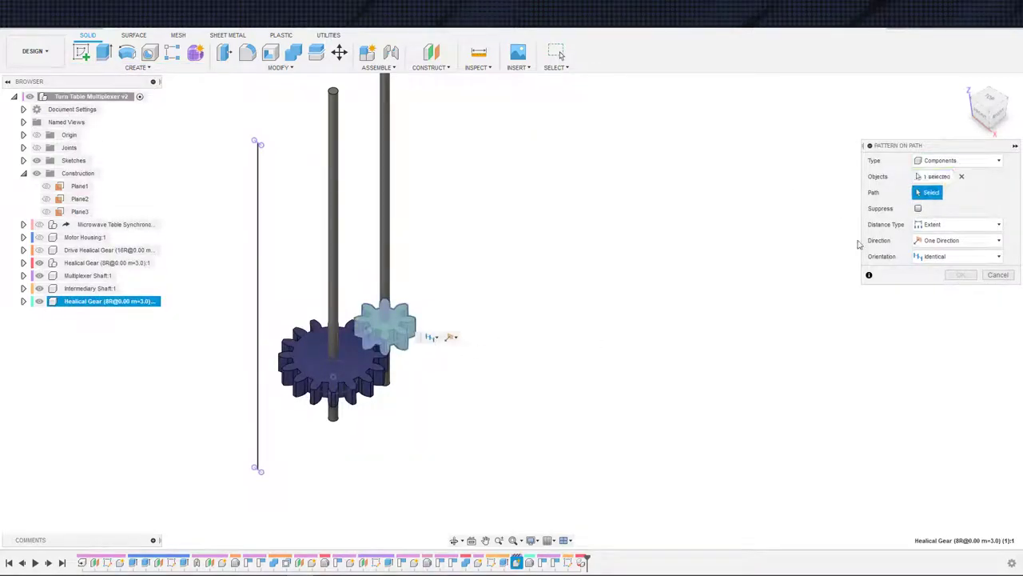
pyautogui.click(257, 328)
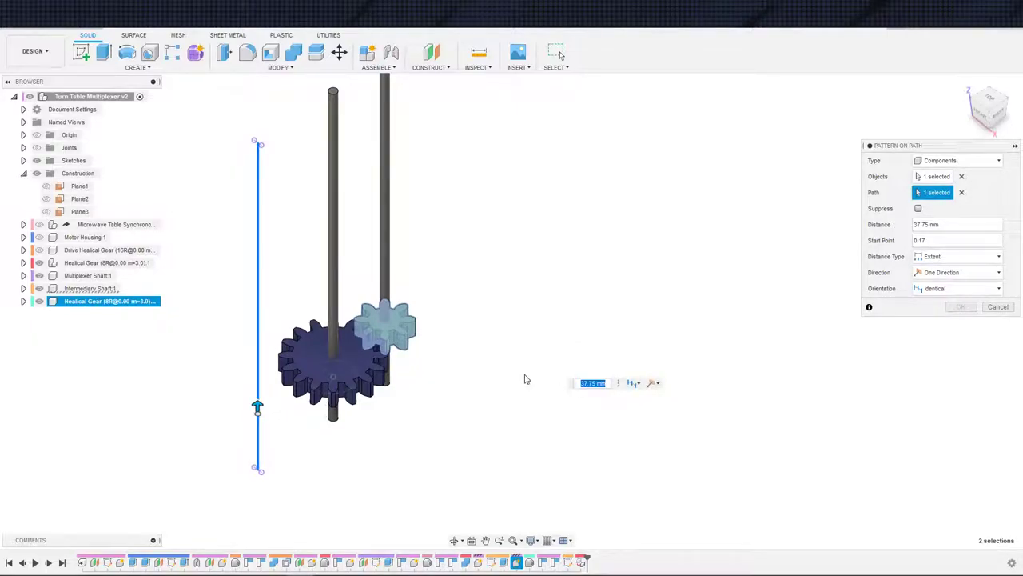
# Set the pattern's distance type to Spacing, its distance to 11 mm + 10 mm and its start point to 0, and create the pattern
pyautogui.click(943, 256)
pyautogui.click(935, 283)
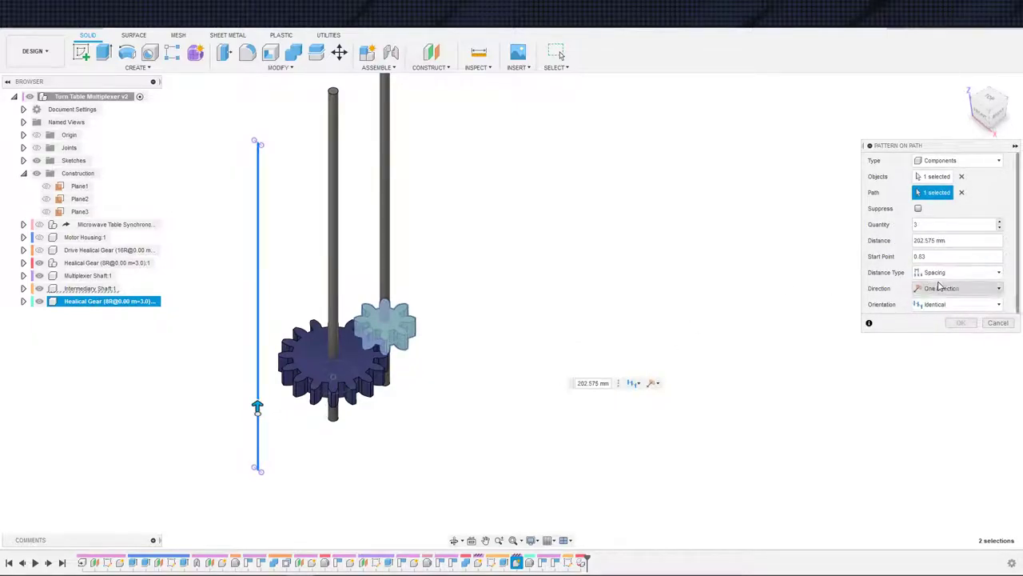
pyautogui.click(964, 241)
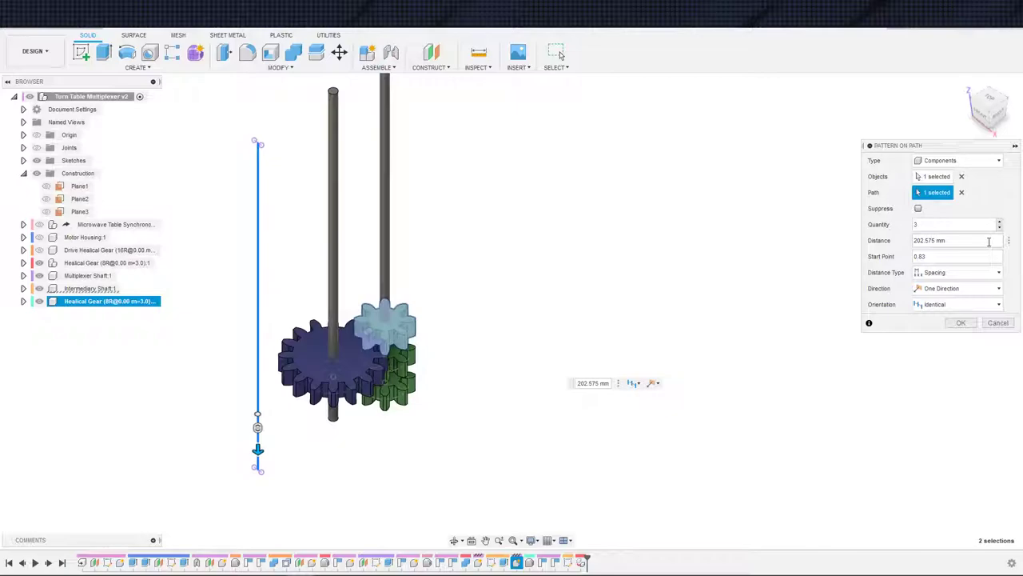
pyautogui.hotkey('ctrl', 'a')
pyautogui.press('BackSpace')
pyautogui.write('11')
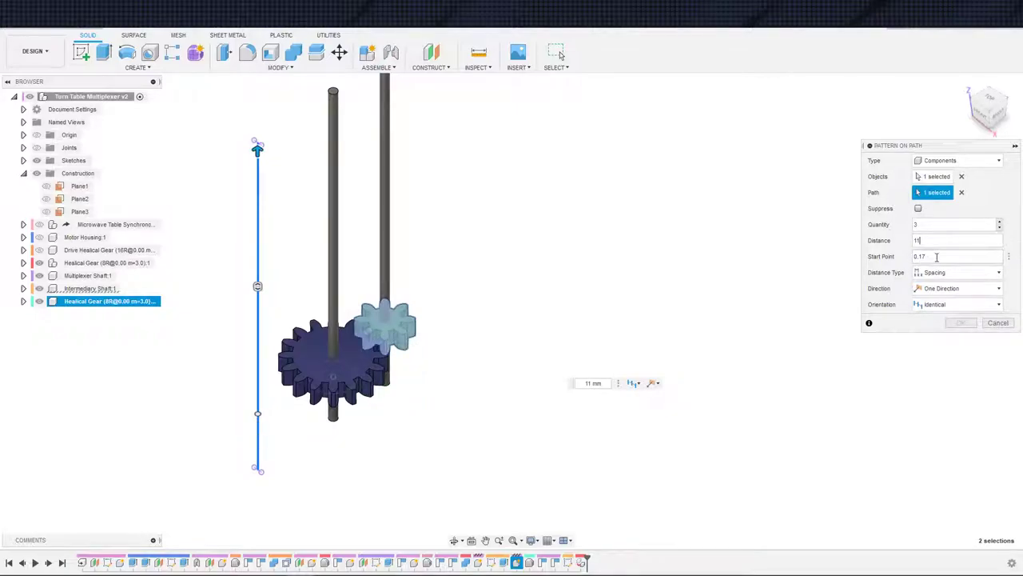
pyautogui.moveTo(937, 257); pyautogui.dragTo(831, 246)
pyautogui.write('0')
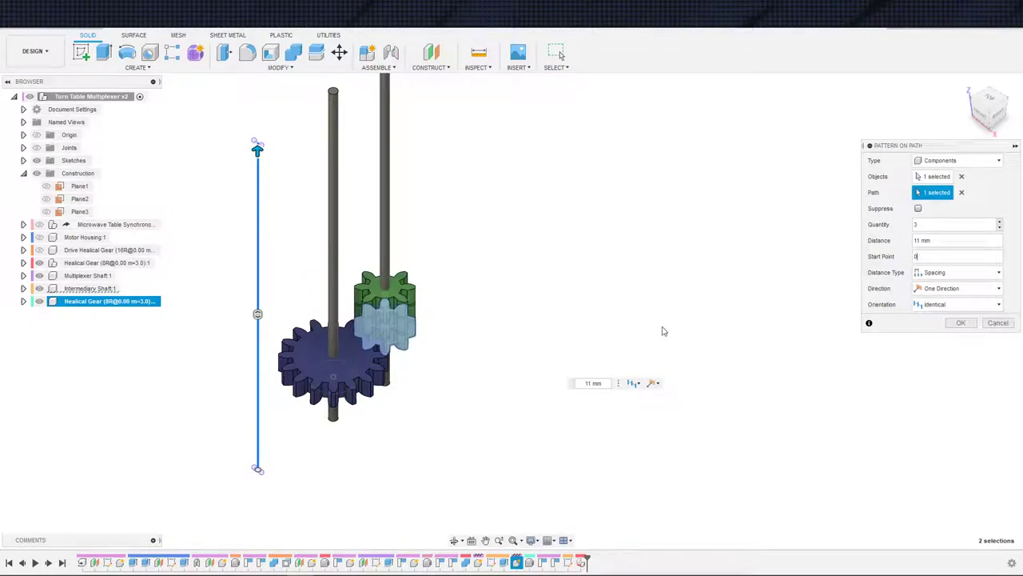
pyautogui.scroll(10, 496, 292)
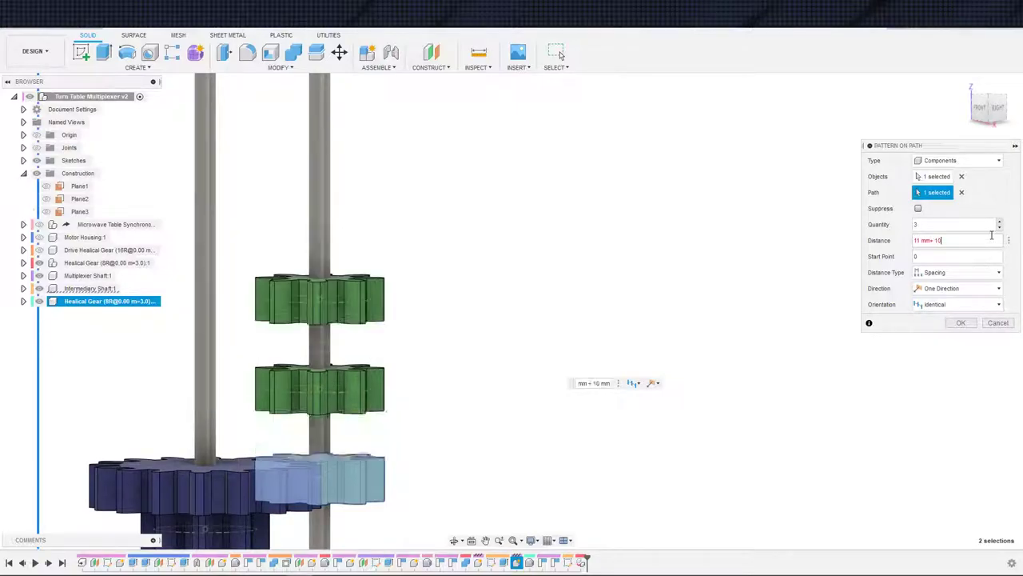
pyautogui.click(959, 323)
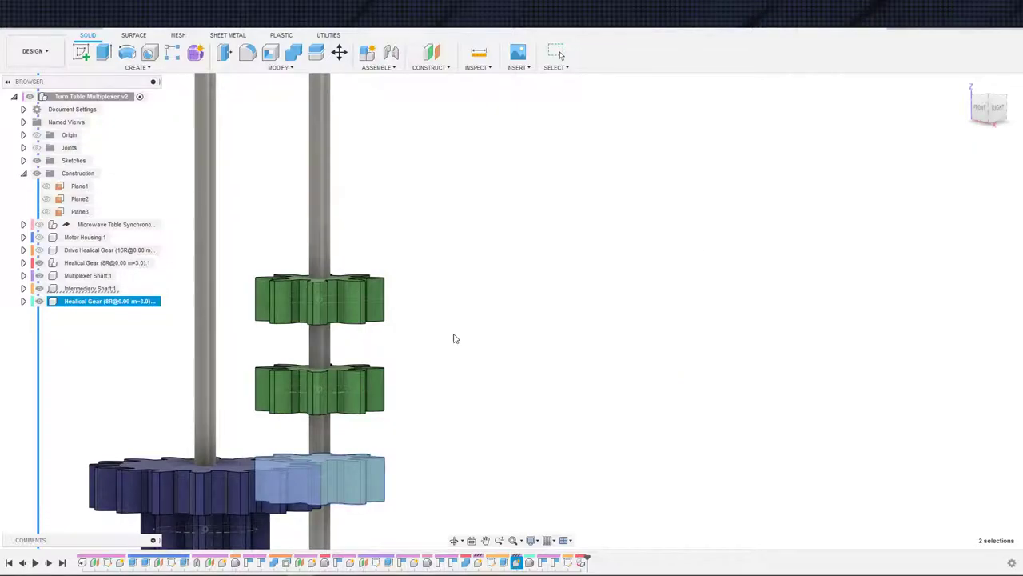
# Add a user parameter named GearThickness in mm with the expression 10
pyautogui.click(280, 67)
pyautogui.click(240, 296)
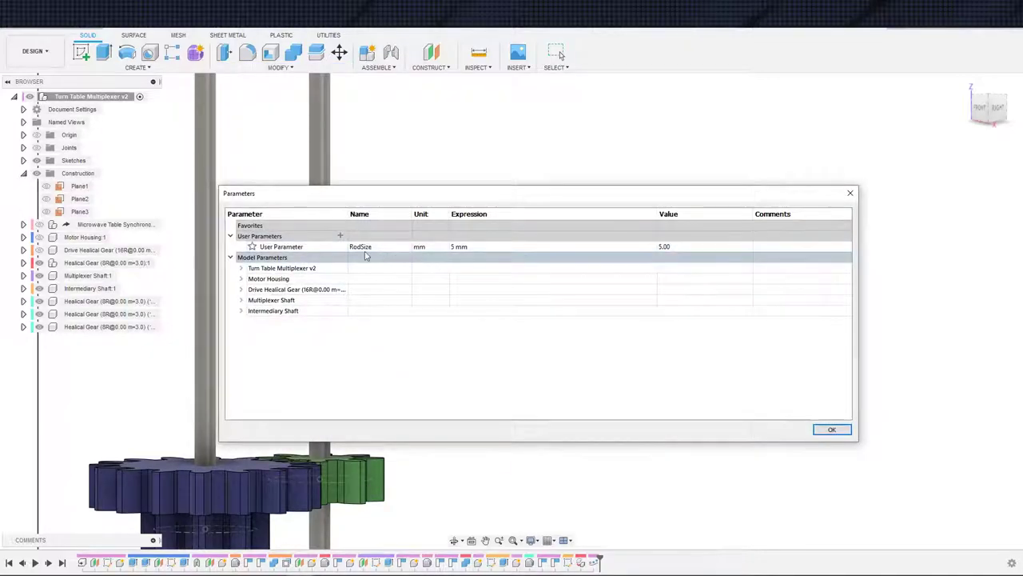
pyautogui.click(342, 235)
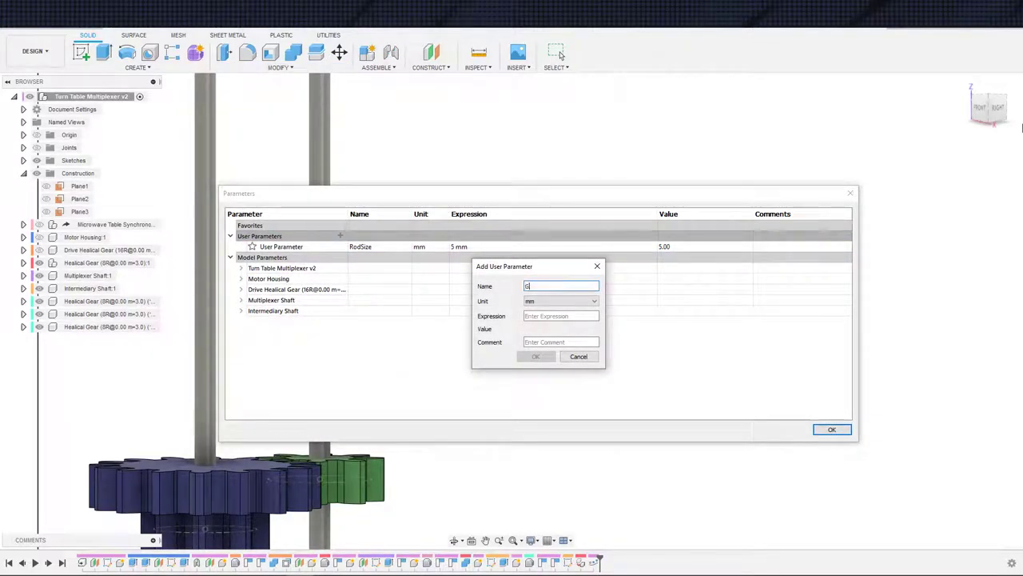
pyautogui.write('GearThickness')
pyautogui.press('Tab')
pyautogui.press('Tab')
pyautogui.write('10')
pyautogui.press('Return')
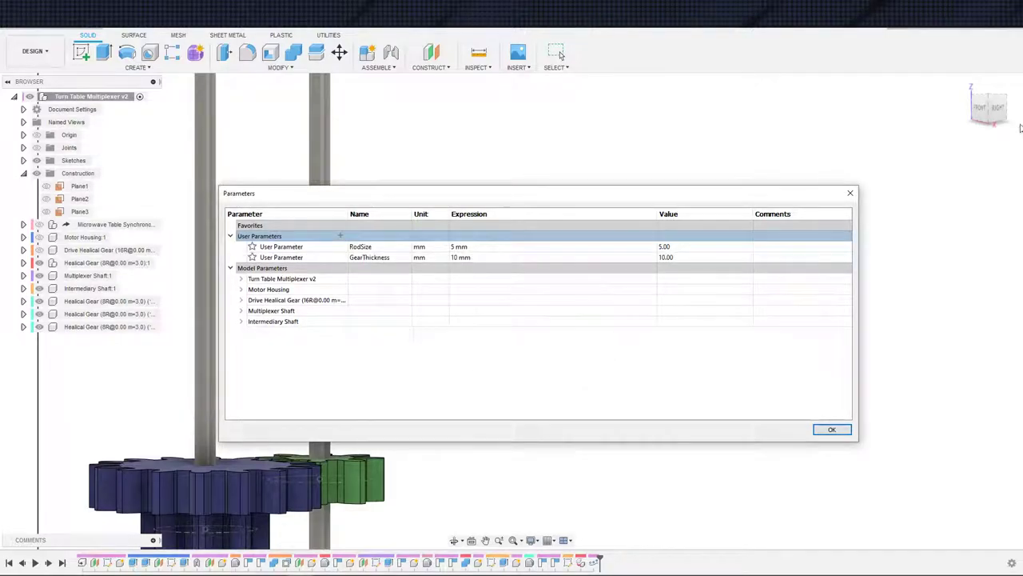
# Close the parameter list and view the two shafts with their gears from an angle above
pyautogui.click(831, 429)
pyautogui.scroll(-1, 545, 361)
pyautogui.moveTo(544, 363); pyautogui.dragTo(575, 318, button='middle')
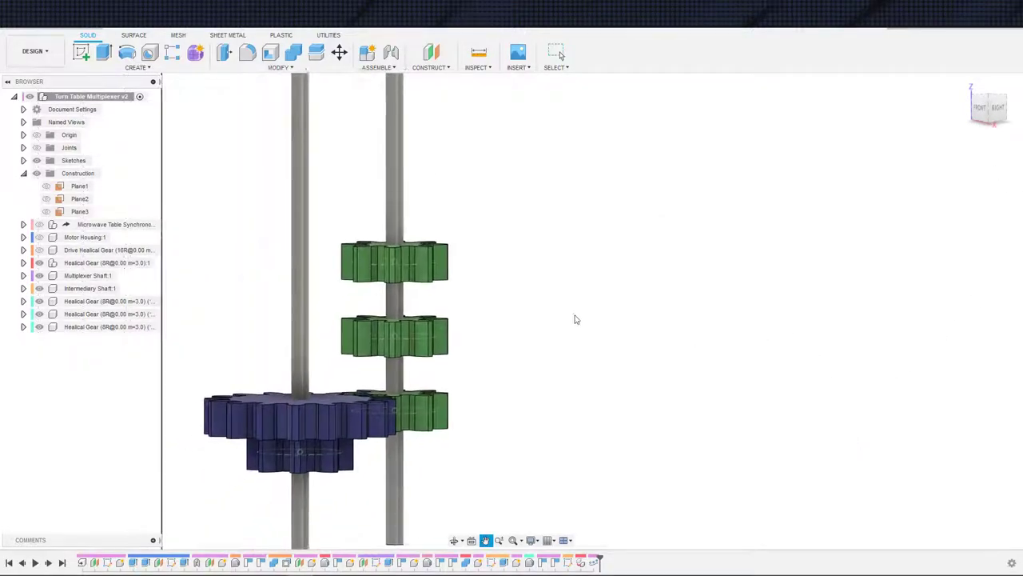
pyautogui.keyDown('shift'); pyautogui.moveTo(483, 478); pyautogui.dragTo(436, 486, button='middle'); pyautogui.keyUp('shift')
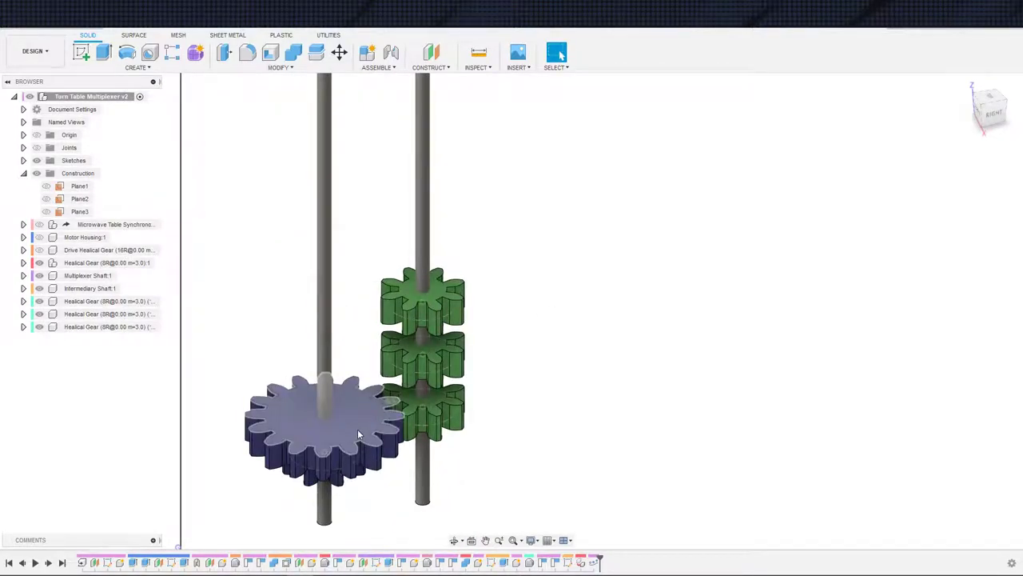
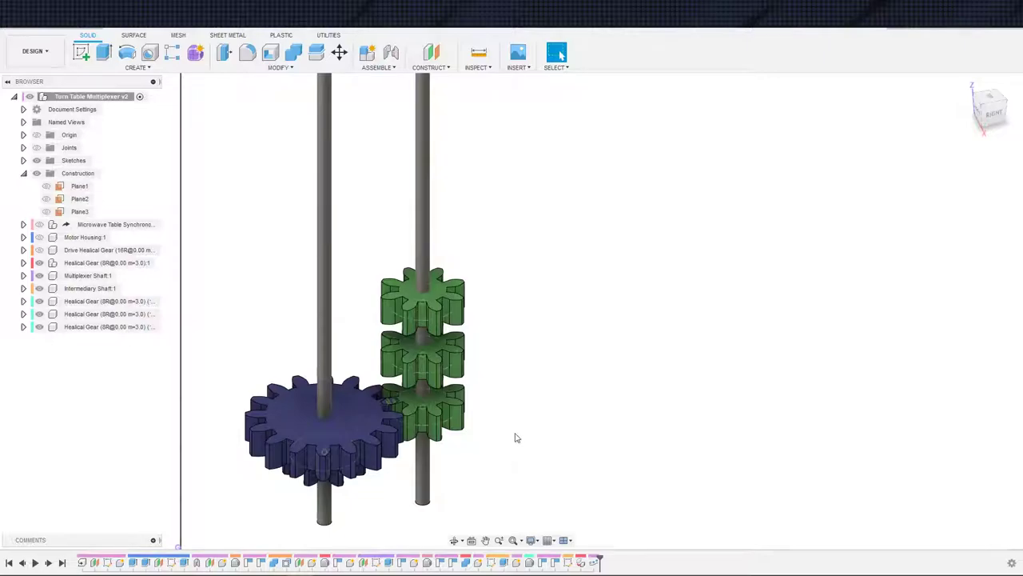
# Try to set the green gear pattern's spacing distance to 11 mm + GearThickness
pyautogui.doubleClick(591, 561)
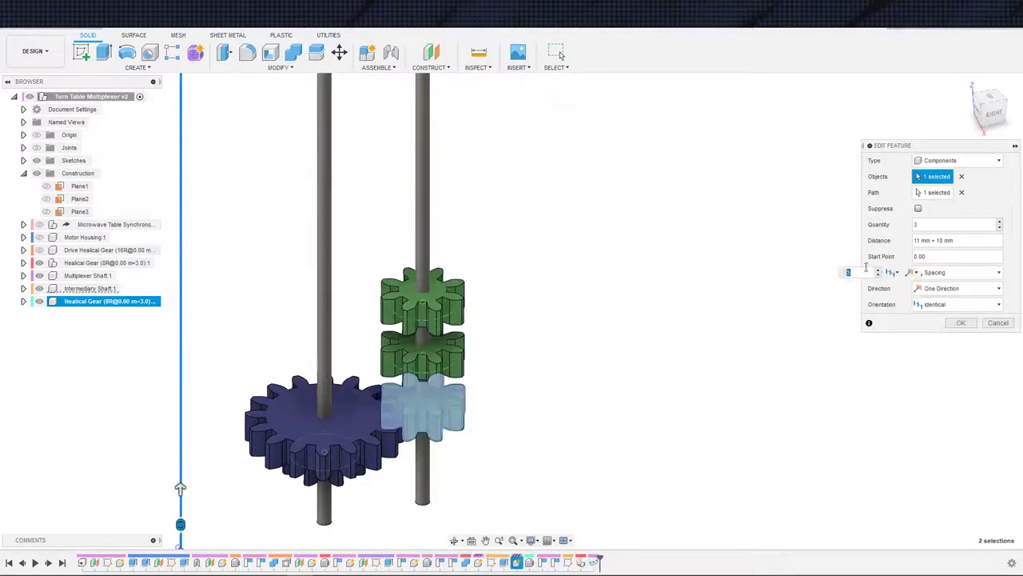
pyautogui.moveTo(937, 240); pyautogui.dragTo(953, 240)
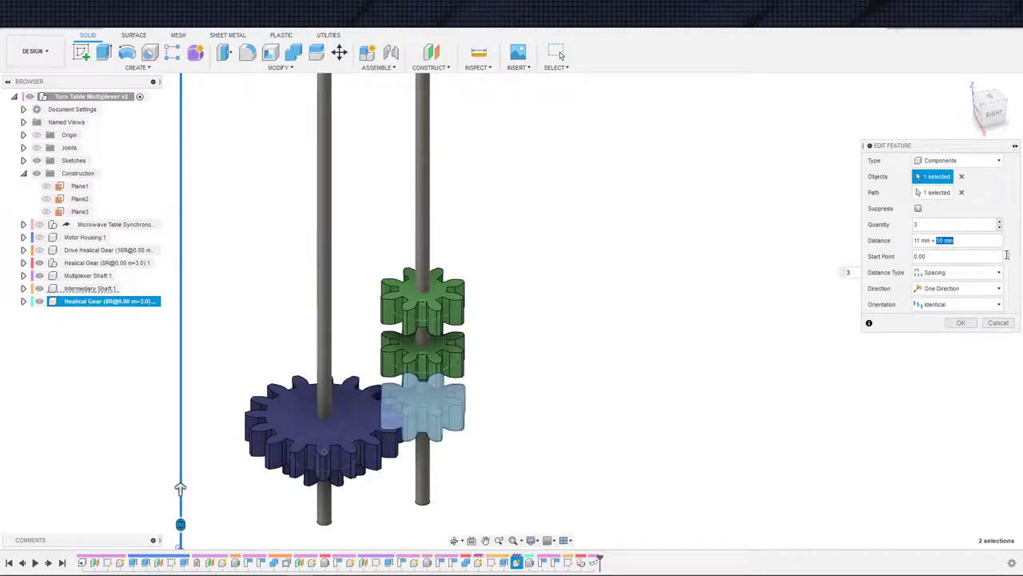
pyautogui.write('GearThickness')
pyautogui.press('Return')
pyautogui.press('Return')
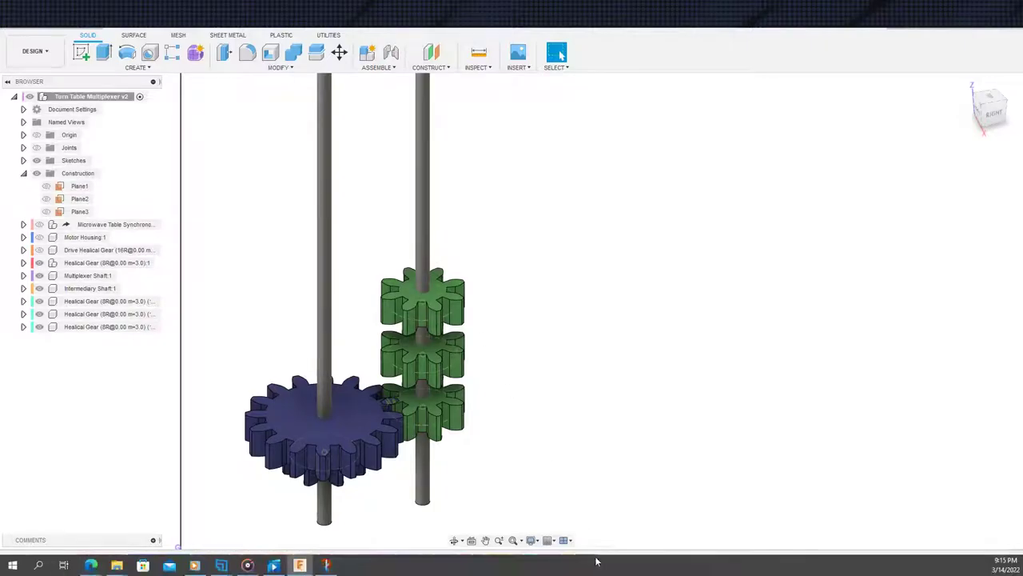
# Set the quantity of the green gear pattern along the intermediary shaft to 4
pyautogui.click(595, 562)
pyautogui.doubleClick(598, 562)
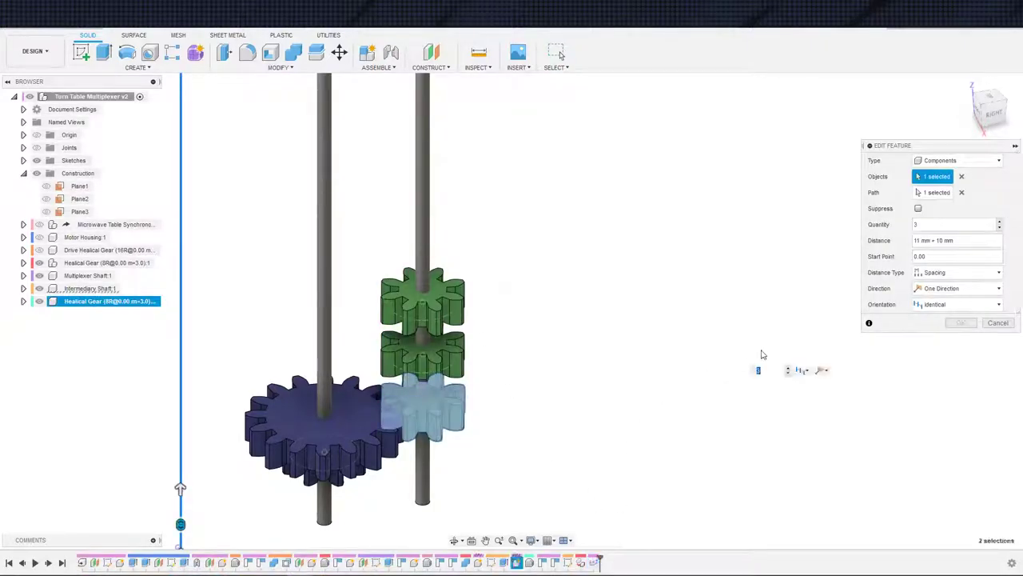
pyautogui.moveTo(917, 225); pyautogui.dragTo(888, 240)
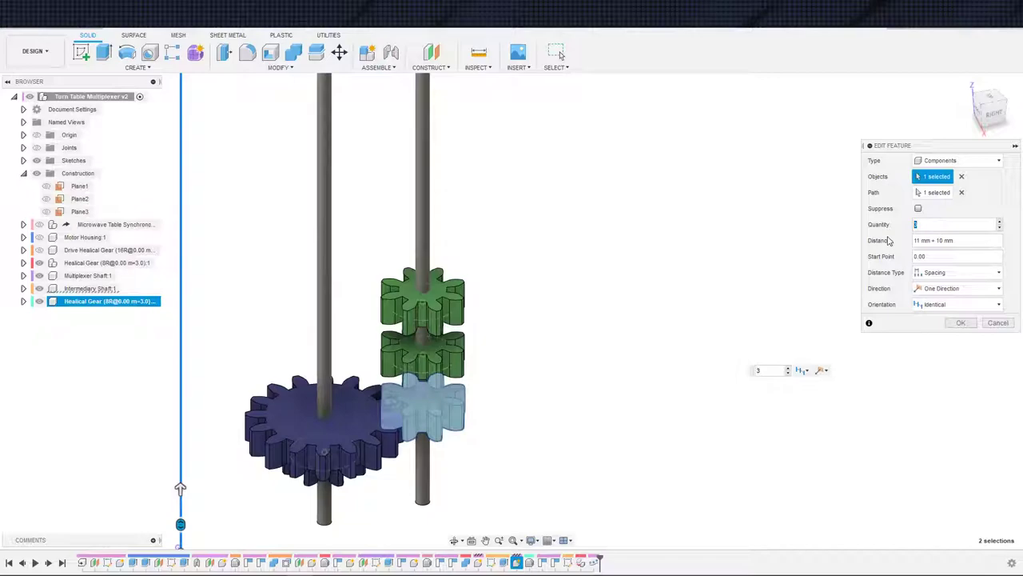
pyautogui.press('Return')
# Examine how the stacked green gears sit on their shaft relative to the blue gear from several distances and angles
pyautogui.scroll(-3, 427, 384)
pyautogui.keyDown('shift'); pyautogui.moveTo(495, 386); pyautogui.dragTo(485, 352, button='middle'); pyautogui.keyUp('shift')
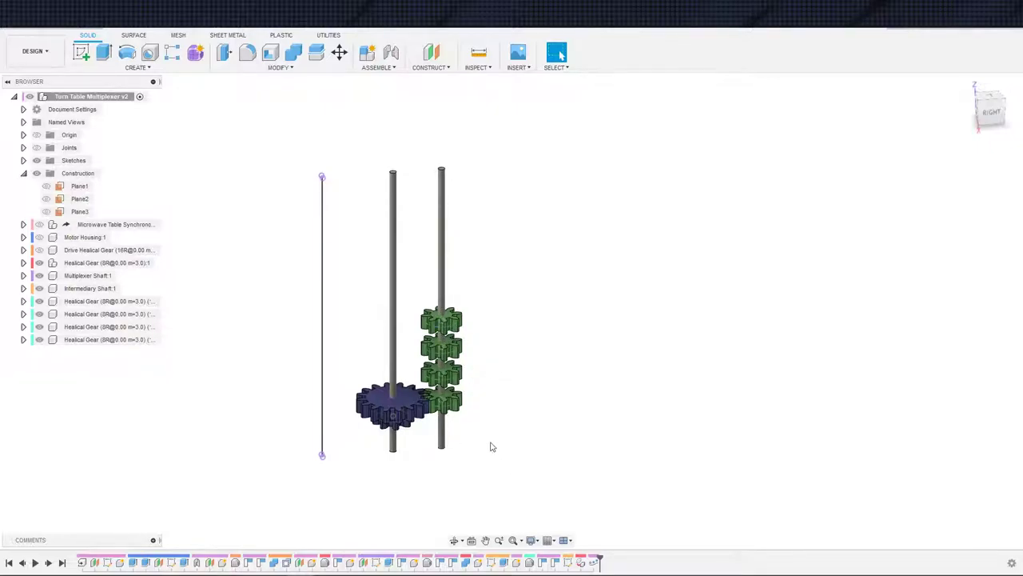
pyautogui.scroll(2, 491, 446)
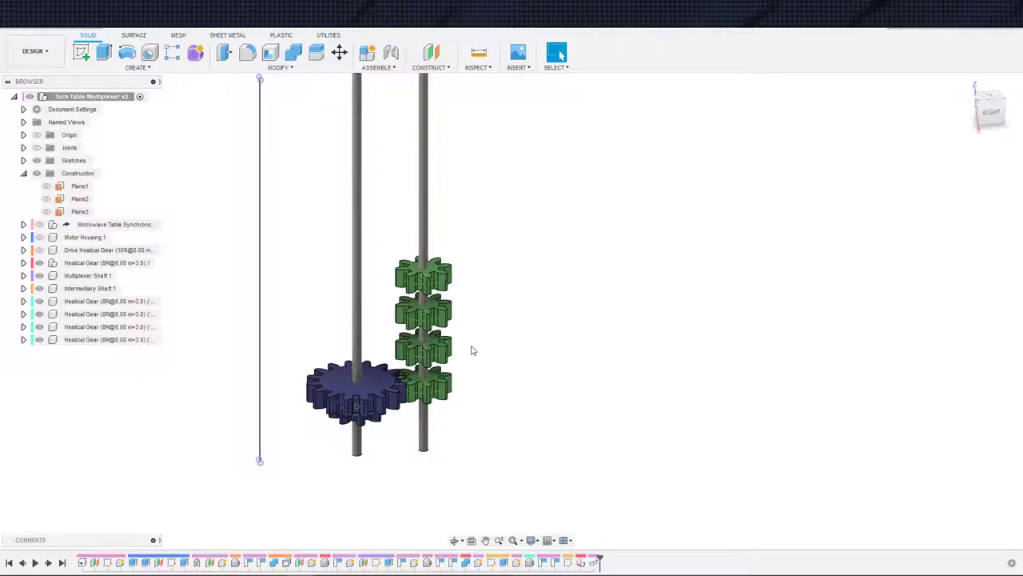
pyautogui.scroll(-1, 500, 357)
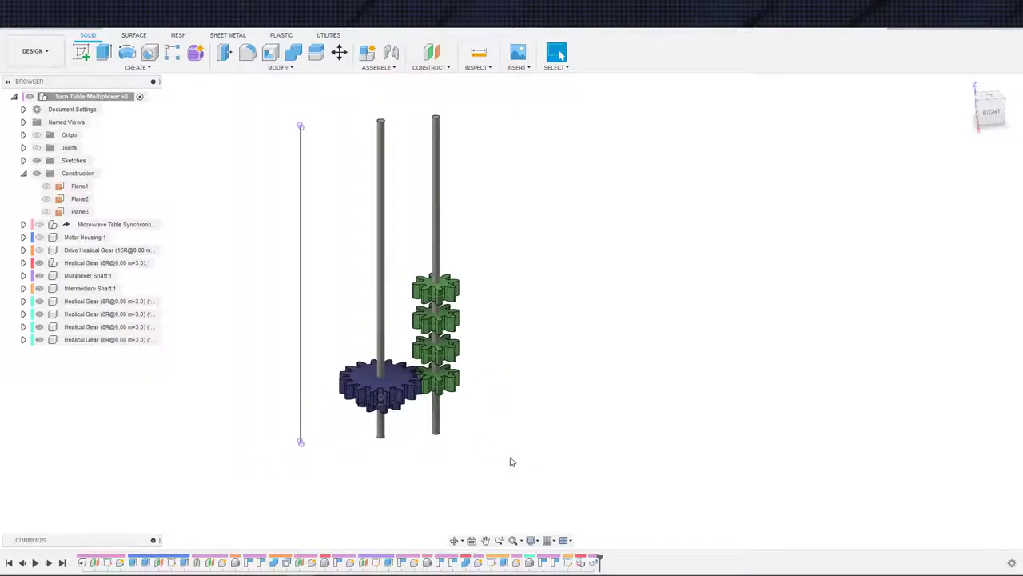
pyautogui.keyDown('shift'); pyautogui.moveTo(514, 439); pyautogui.dragTo(462, 438, button='middle'); pyautogui.keyUp('shift')
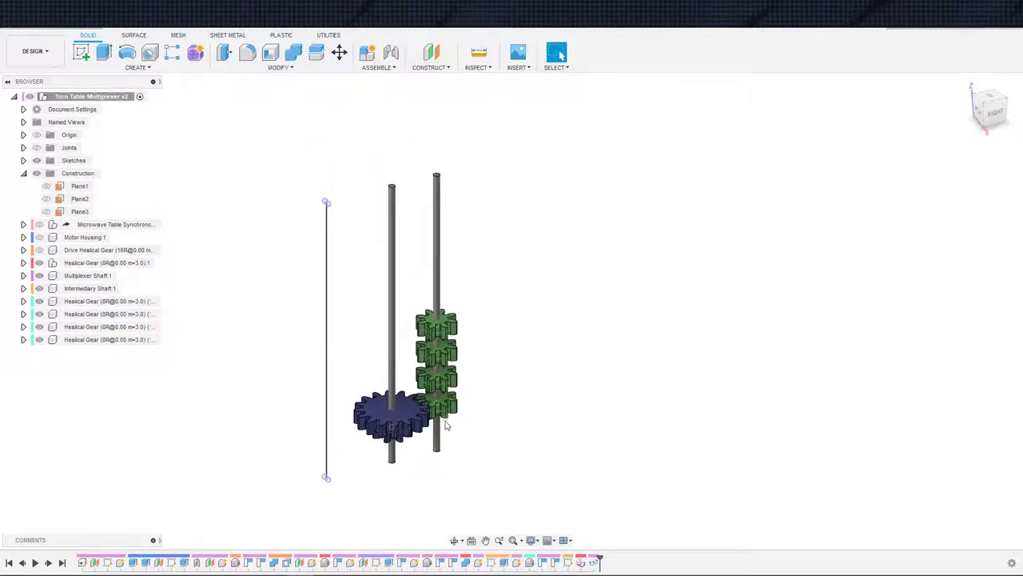
pyautogui.click(377, 423)
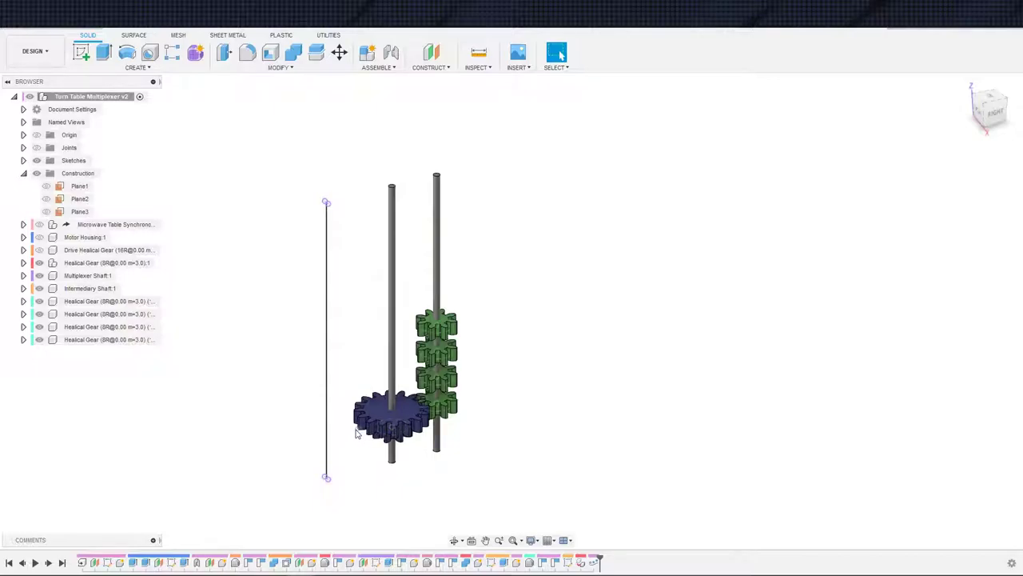
pyautogui.scroll(2, 483, 419)
pyautogui.moveTo(476, 411); pyautogui.dragTo(467, 438, button='middle')
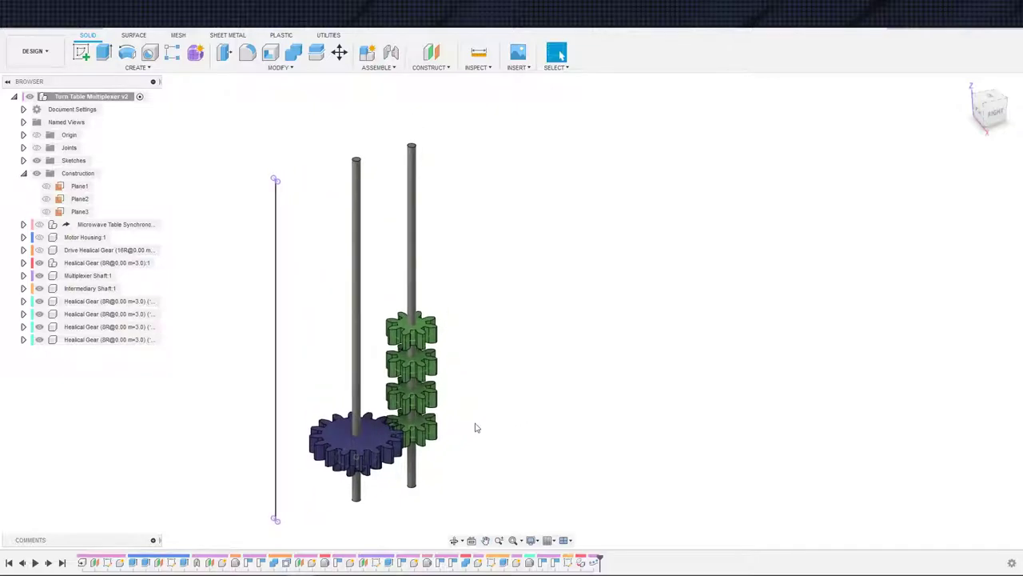
pyautogui.scroll(-1, 468, 297)
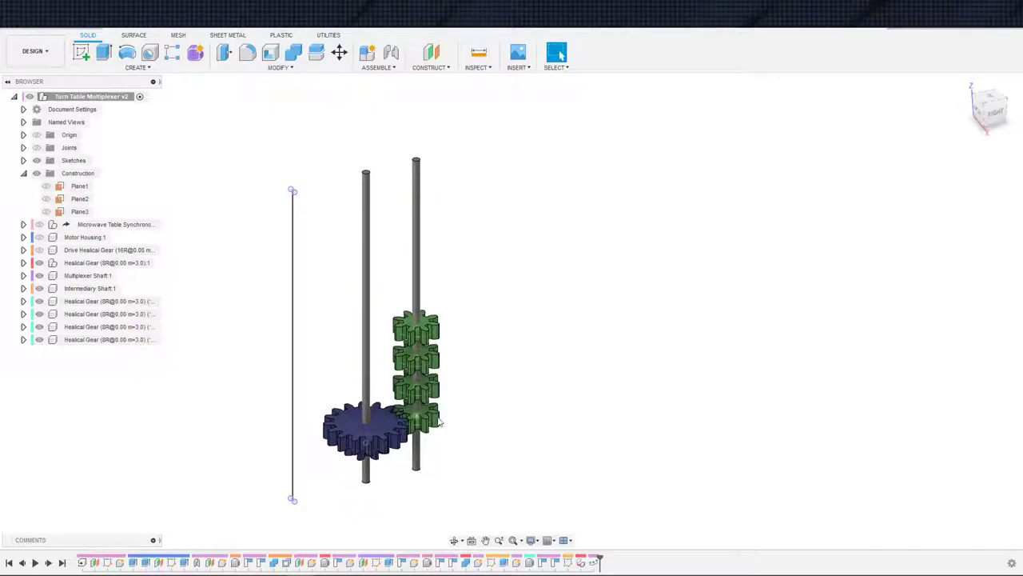
pyautogui.click(355, 412)
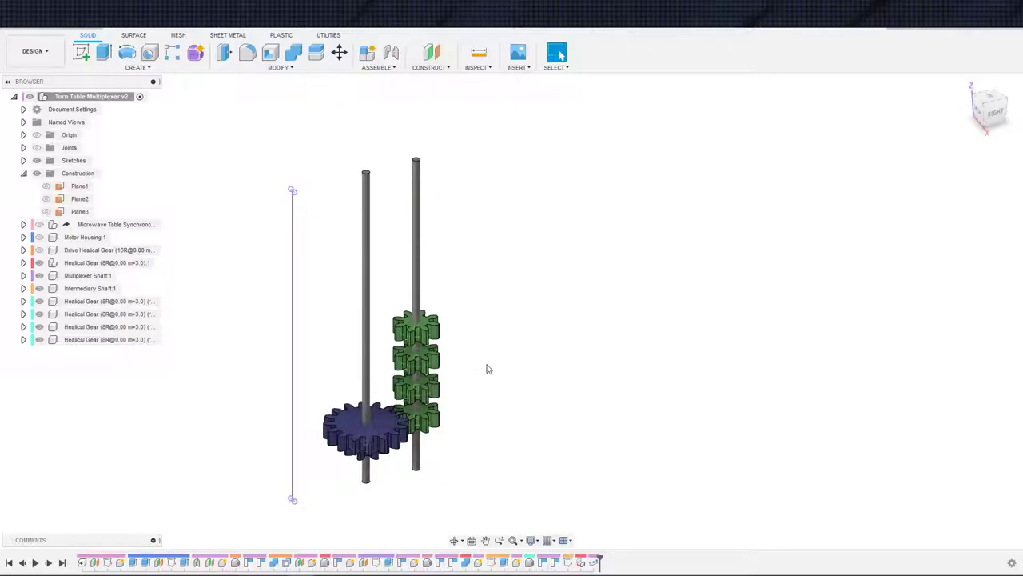
pyautogui.scroll(-2, 527, 443)
pyautogui.moveTo(503, 434); pyautogui.dragTo(543, 406, button='middle')
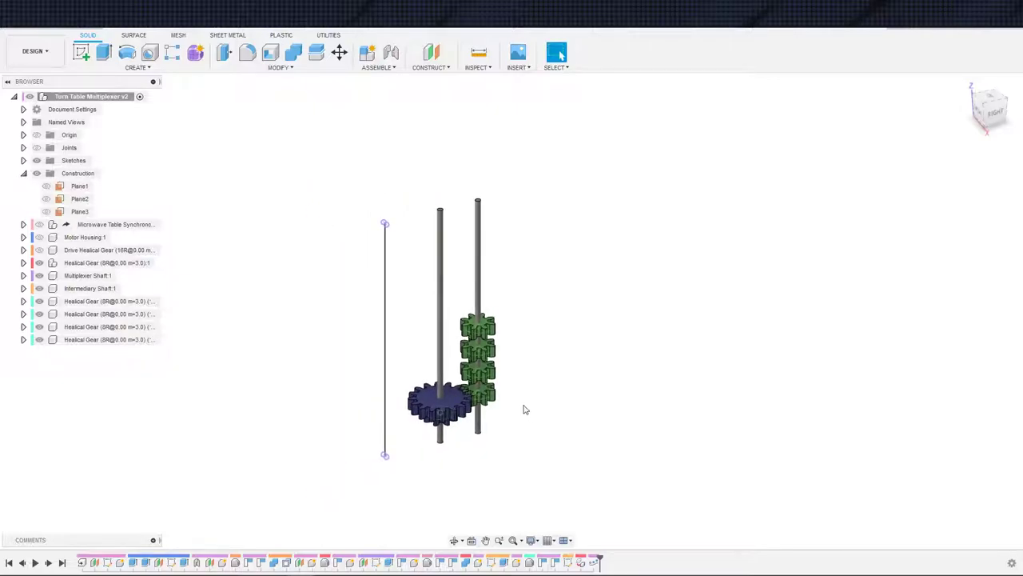
pyautogui.scroll(2, 506, 370)
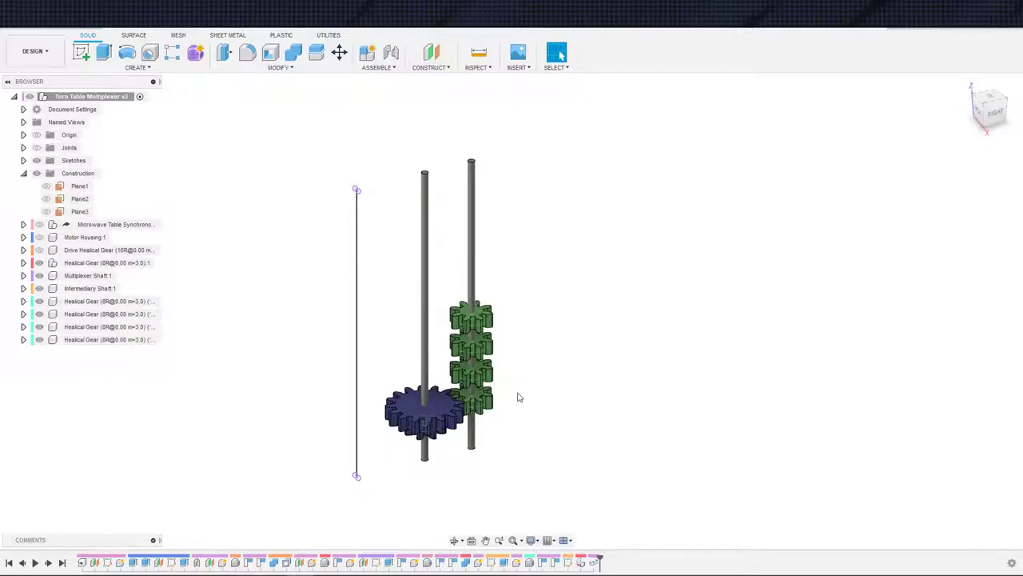
pyautogui.scroll(2, 499, 415)
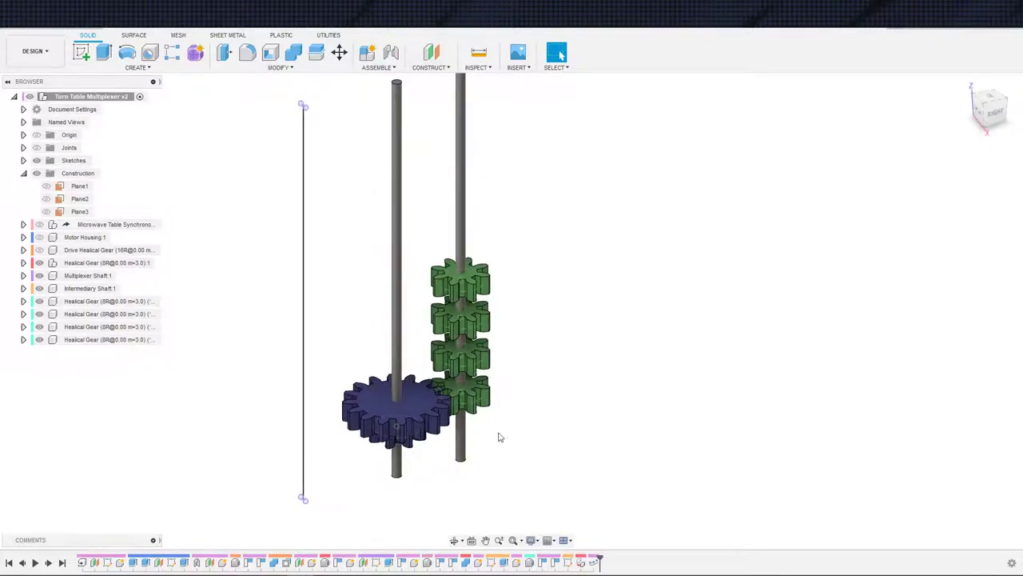
pyautogui.scroll(-2, 500, 436)
pyautogui.scroll(-1, 520, 426)
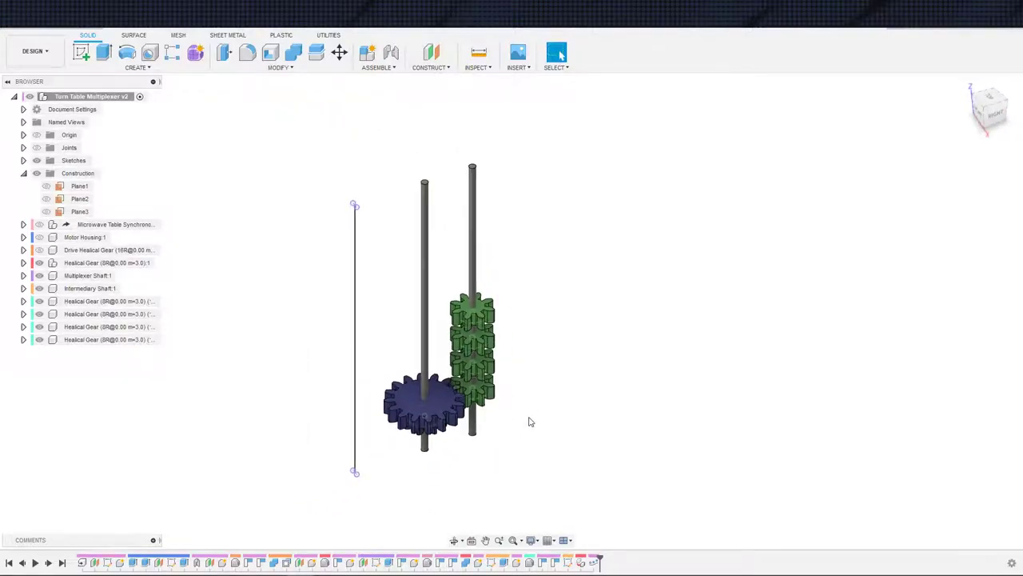
pyautogui.moveTo(529, 421)
pyautogui.keyDown('shift'); pyautogui.mouseDown(button='middle')
pyautogui.moveTo(525, 393)
pyautogui.moveTo(525, 402)
pyautogui.mouseUp(button='middle'); pyautogui.keyUp('shift')
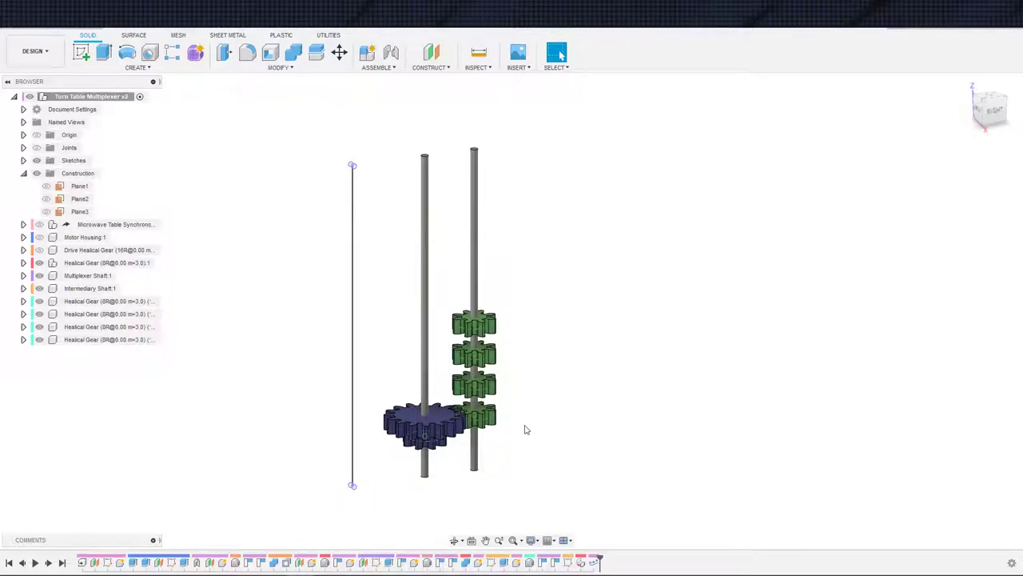
# Show the drive gear, the motor housing and the Microwave Table Synchronous motor component
pyautogui.click(39, 249)
pyautogui.click(39, 236)
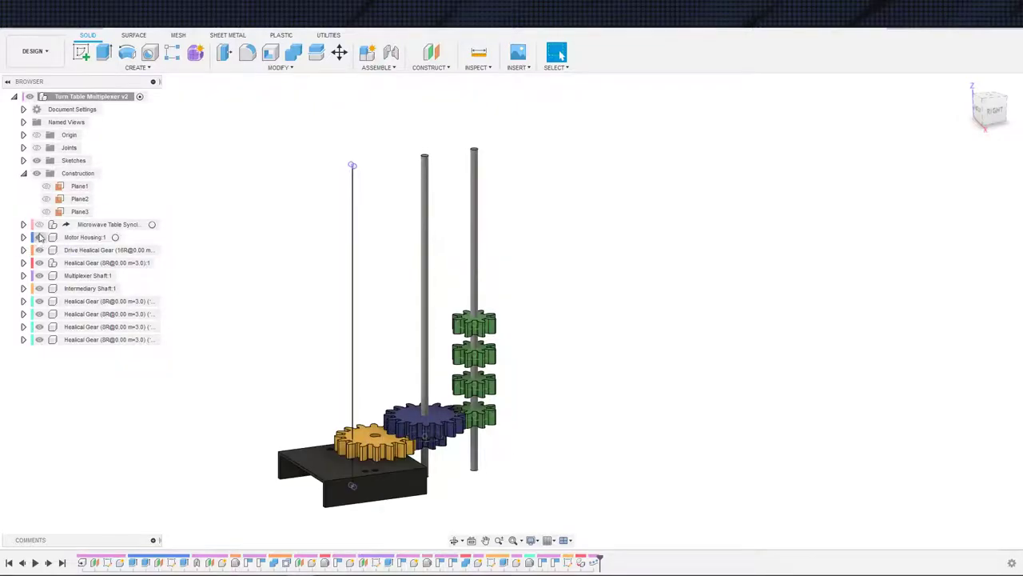
pyautogui.click(39, 237)
pyautogui.click(39, 237)
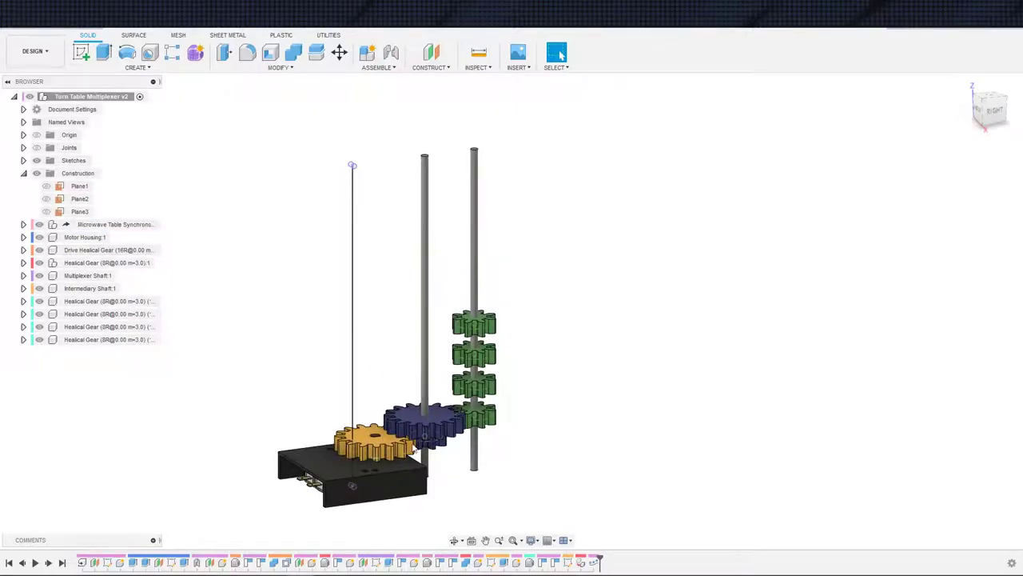
# In the intermediary shaft sketch, dimension the line between the shaft centres at 45° to the motor housing edge and finish the sketch
pyautogui.keyDown('shift'); pyautogui.moveTo(562, 408); pyautogui.dragTo(542, 430, button='middle'); pyautogui.keyUp('shift')
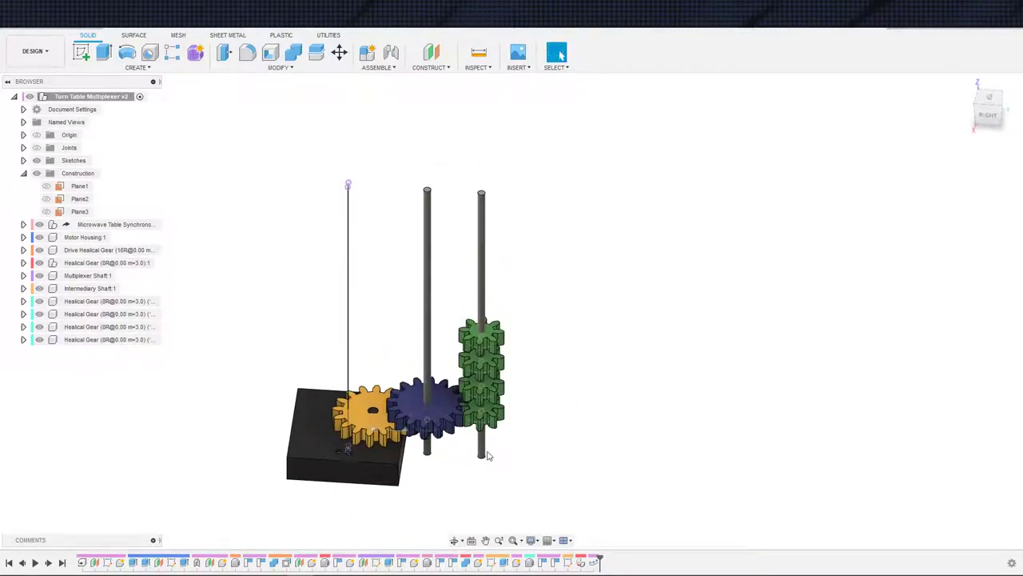
pyautogui.keyDown('shift'); pyautogui.moveTo(484, 456); pyautogui.dragTo(452, 450, button='middle'); pyautogui.keyUp('shift')
pyautogui.keyDown('shift'); pyautogui.moveTo(441, 329); pyautogui.dragTo(452, 363, button='middle'); pyautogui.keyUp('shift')
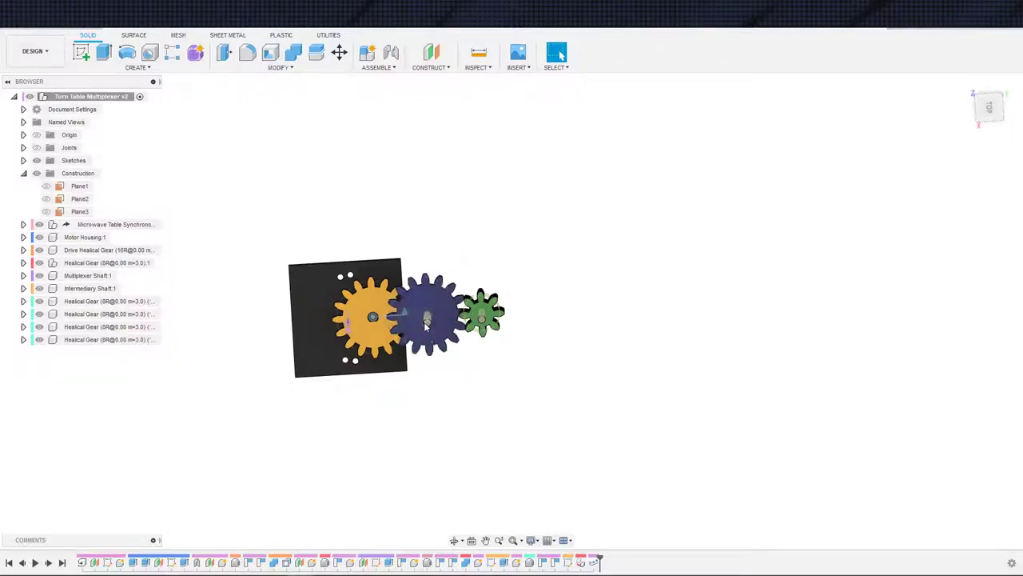
pyautogui.doubleClick(491, 562)
pyautogui.scroll(5, 499, 432)
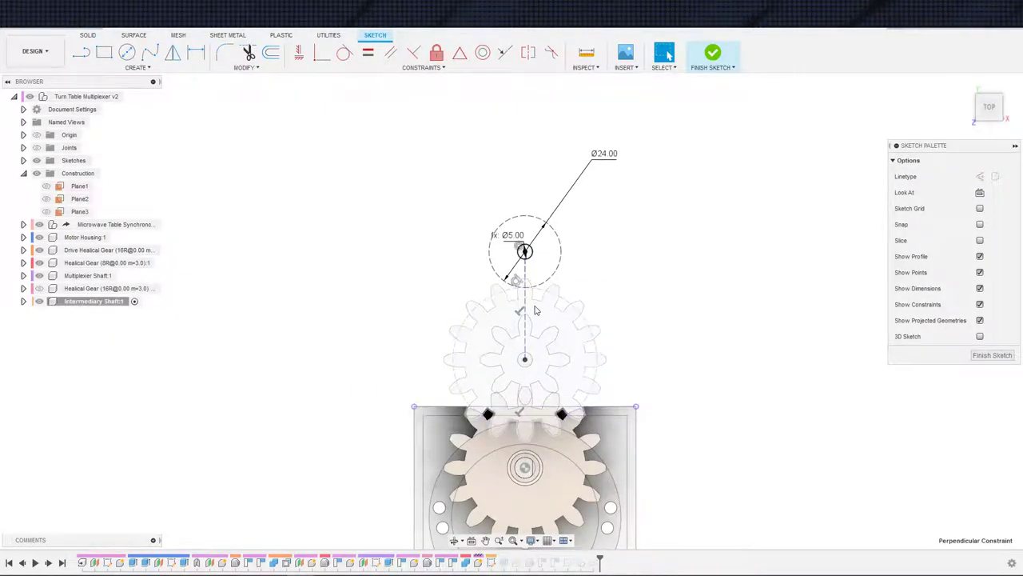
pyautogui.press('d')
pyautogui.click(525, 335)
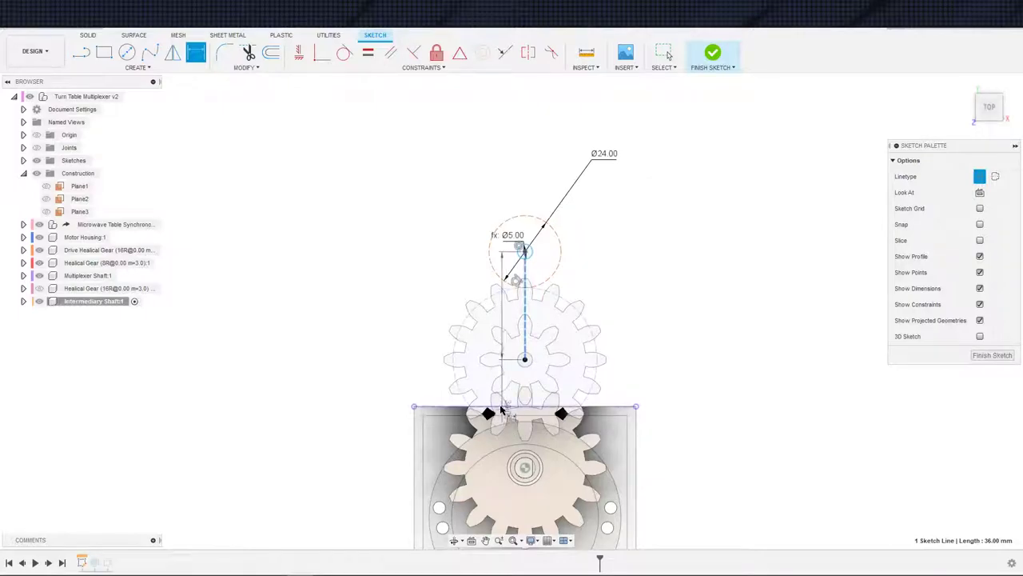
pyautogui.click(435, 407)
pyautogui.click(396, 324)
pyautogui.write('45')
pyautogui.press('Return')
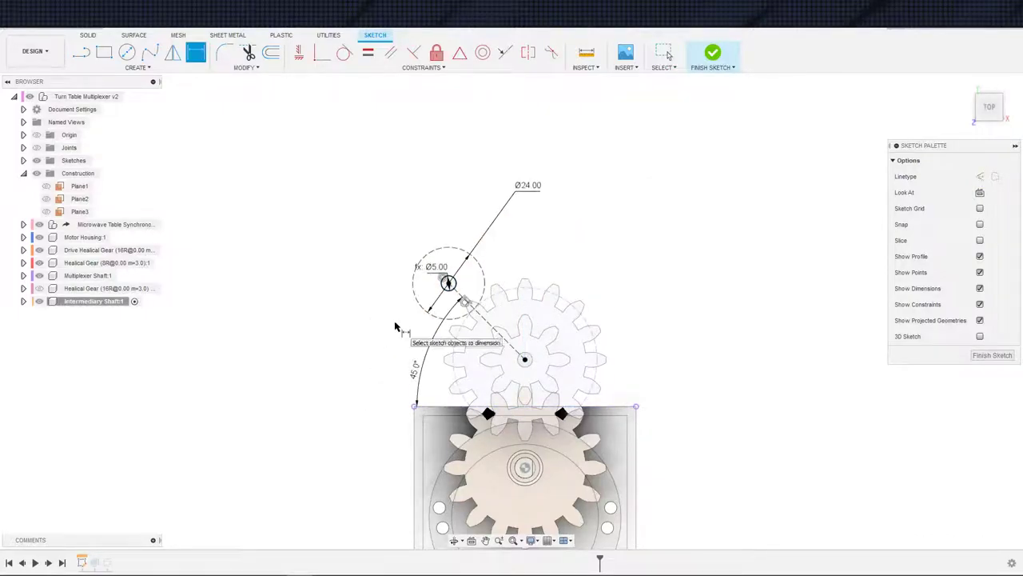
pyautogui.click(724, 51)
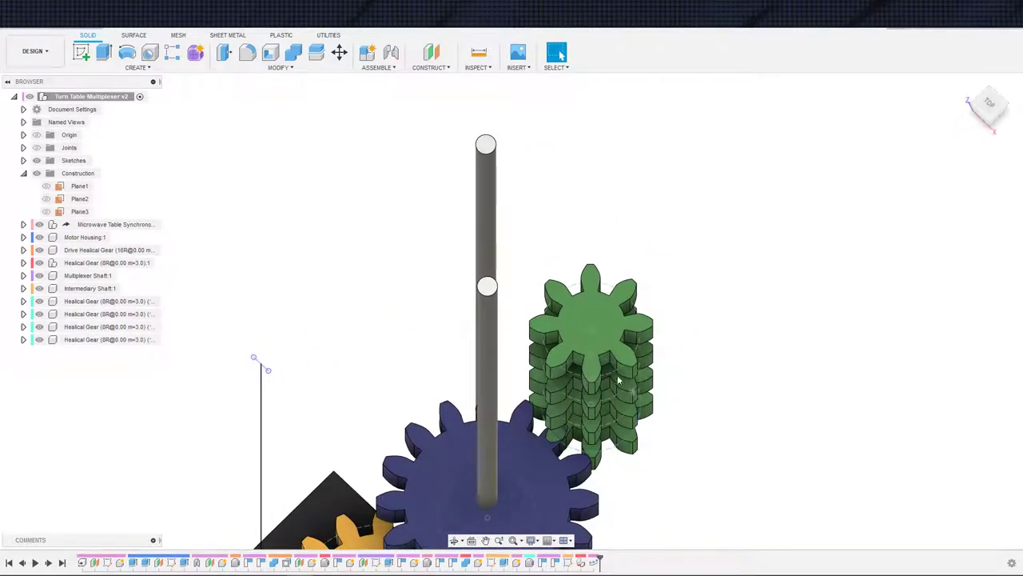
pyautogui.moveTo(724, 473); pyautogui.dragTo(637, 458, button='middle')
pyautogui.click(544, 563)
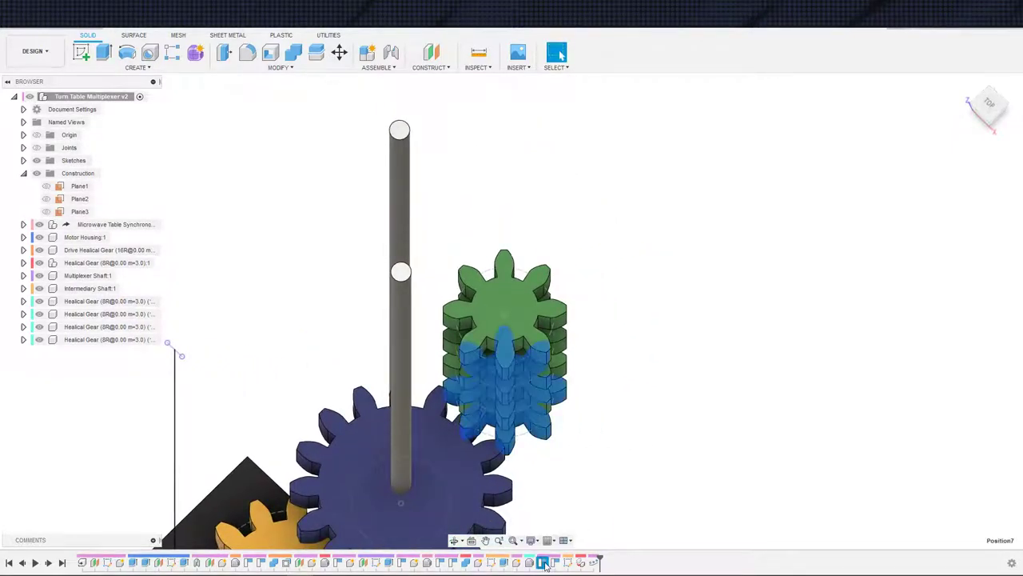
pyautogui.click(554, 563)
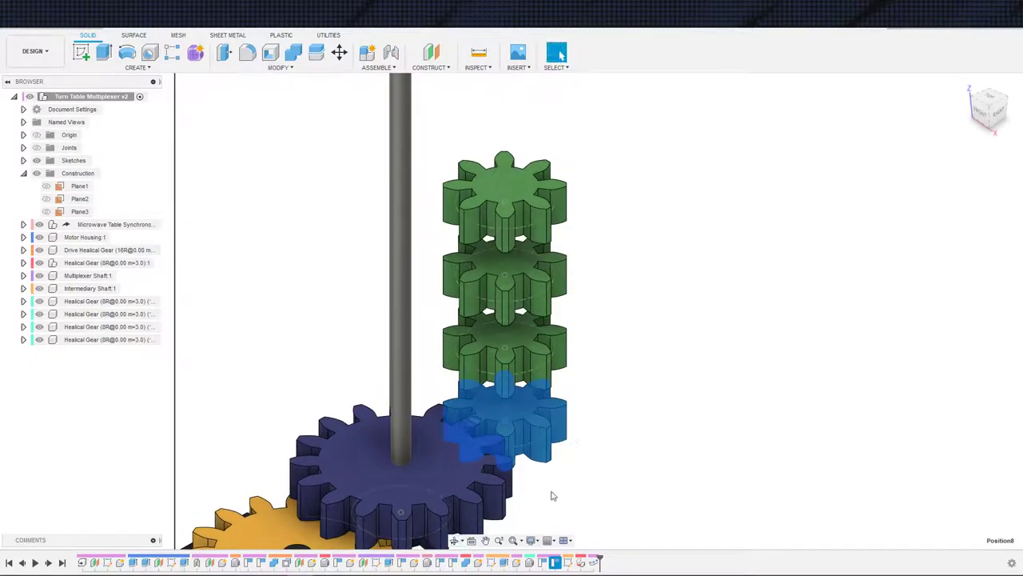
pyautogui.doubleClick(555, 563)
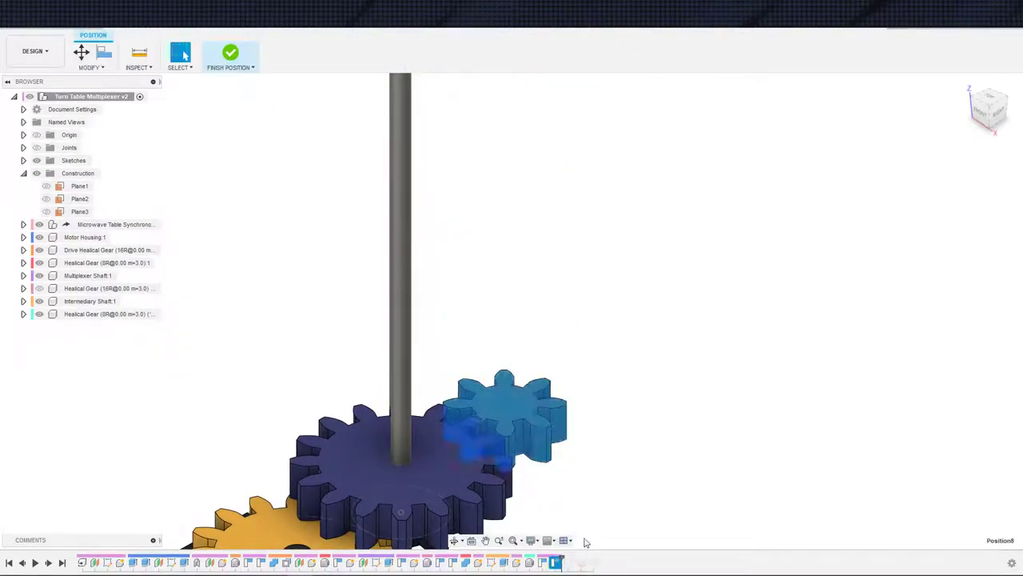
pyautogui.click(104, 53)
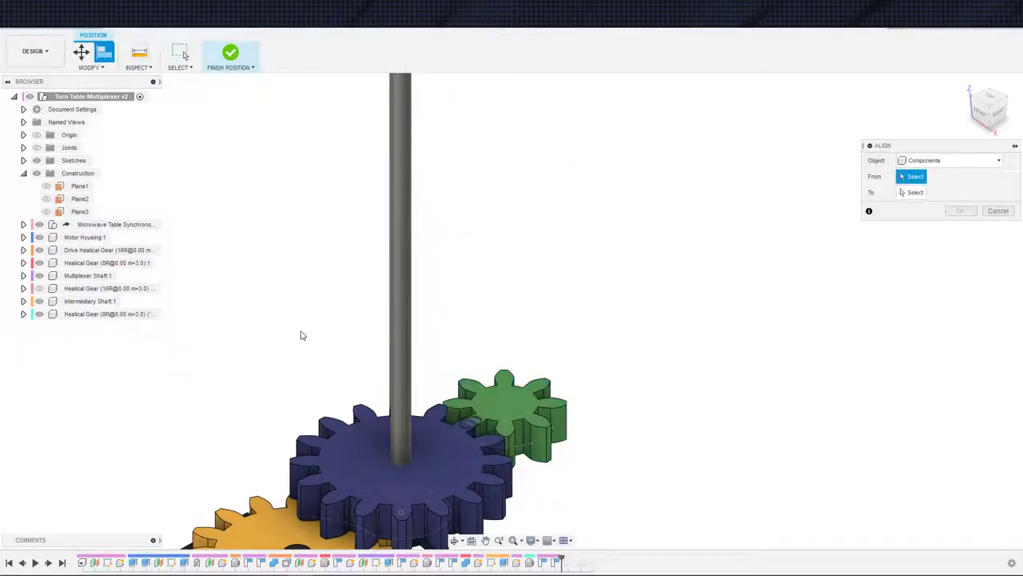
pyautogui.press('Escape')
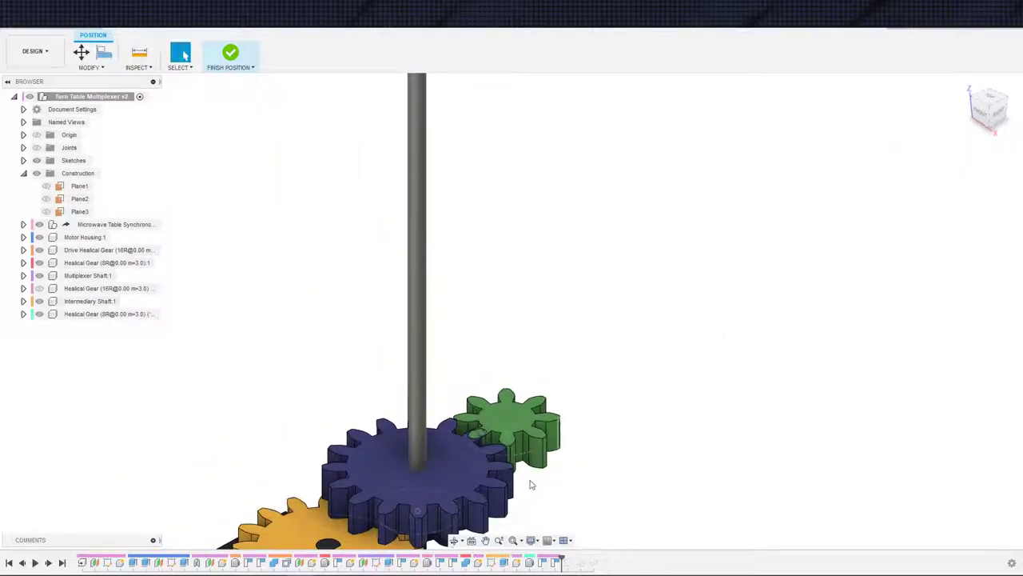
pyautogui.press('Return')
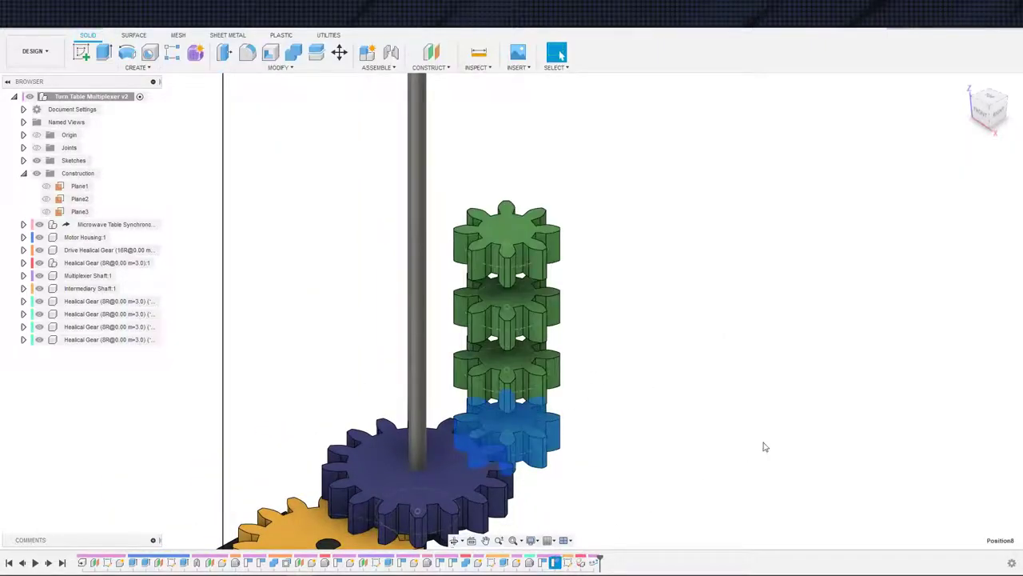
# Undo the last position change and open the Position7 timeline feature for editing with the Align command
pyautogui.hotkey('ctrl', 'z')
pyautogui.doubleClick(543, 562)
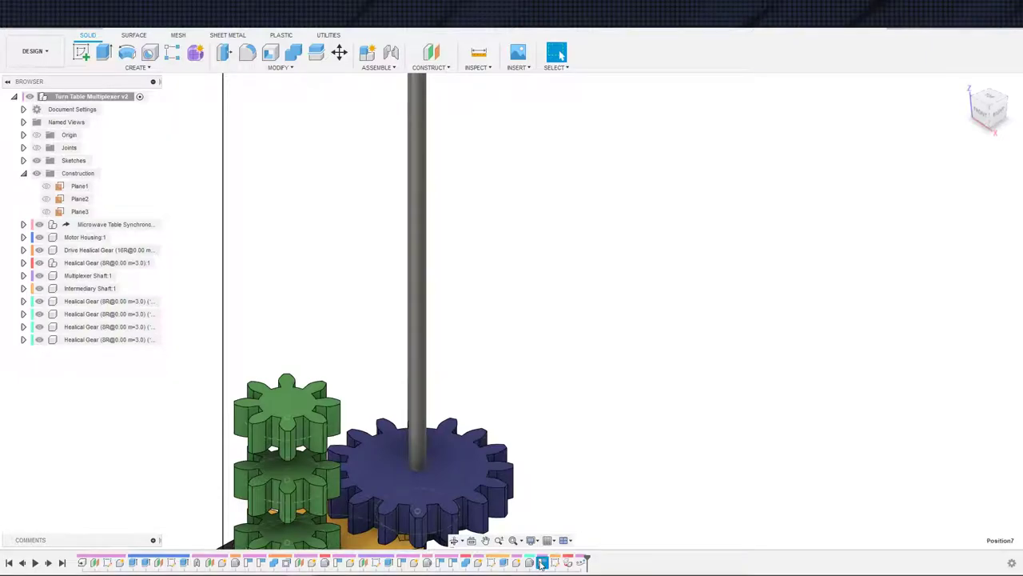
pyautogui.scroll(-4, 548, 443)
pyautogui.moveTo(542, 445); pyautogui.dragTo(558, 381, button='middle')
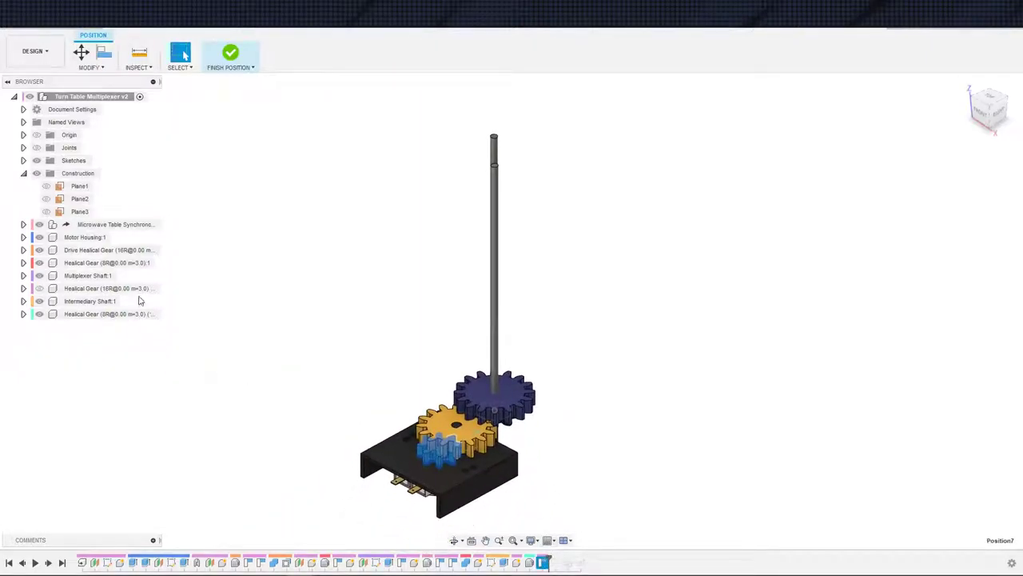
pyautogui.click(104, 51)
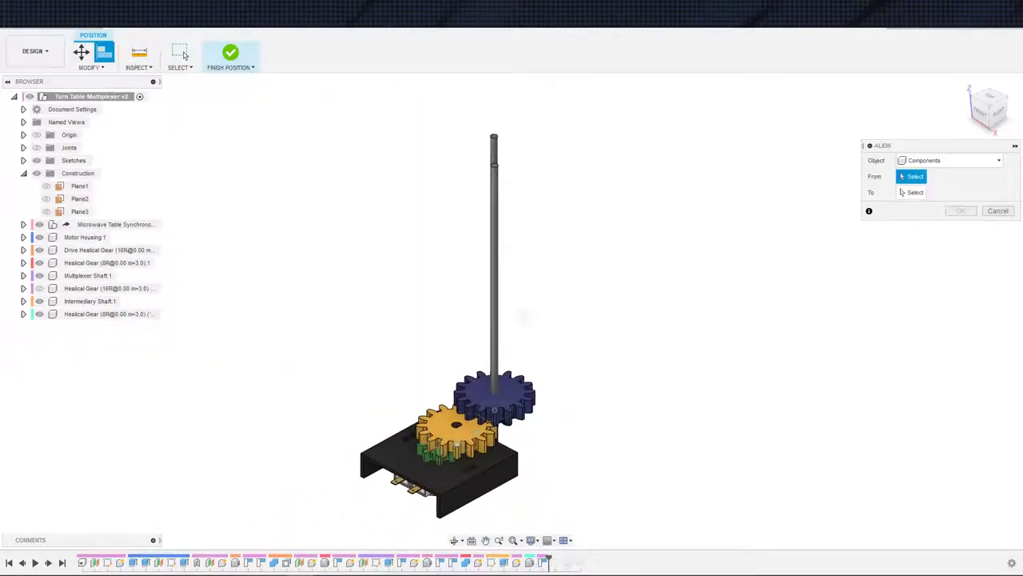
pyautogui.keyDown('shift'); pyautogui.moveTo(524, 315); pyautogui.dragTo(493, 328, button='middle'); pyautogui.keyUp('shift')
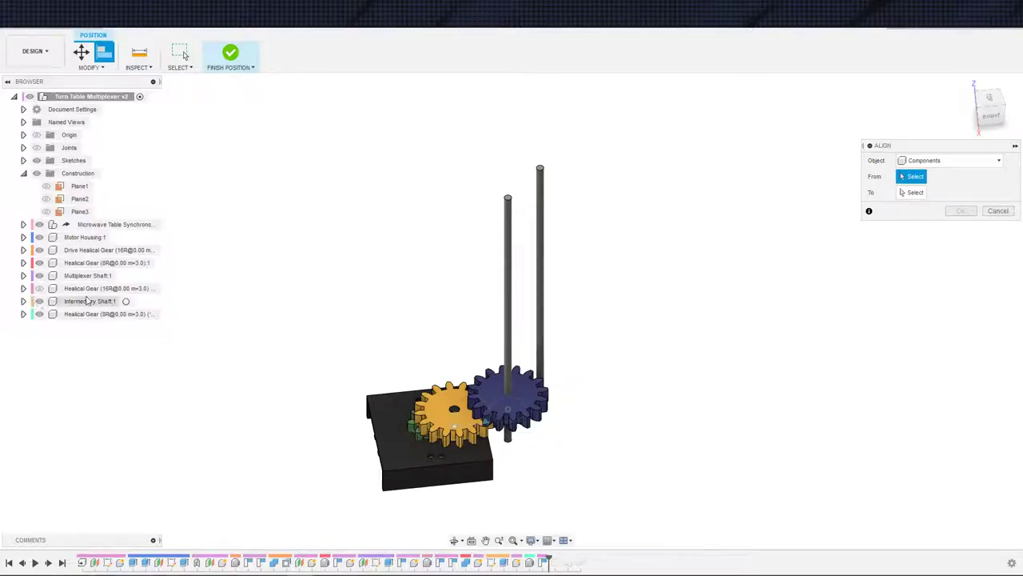
pyautogui.moveTo(744, 423); pyautogui.dragTo(624, 378, button='middle')
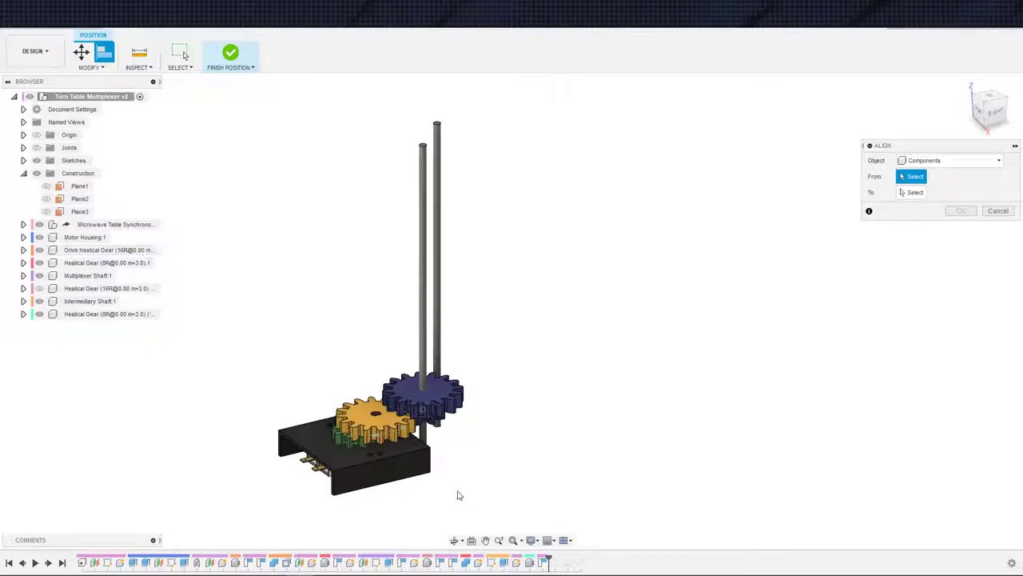
pyautogui.scroll(5, 334, 450)
pyautogui.moveTo(334, 450); pyautogui.dragTo(460, 486, button='middle')
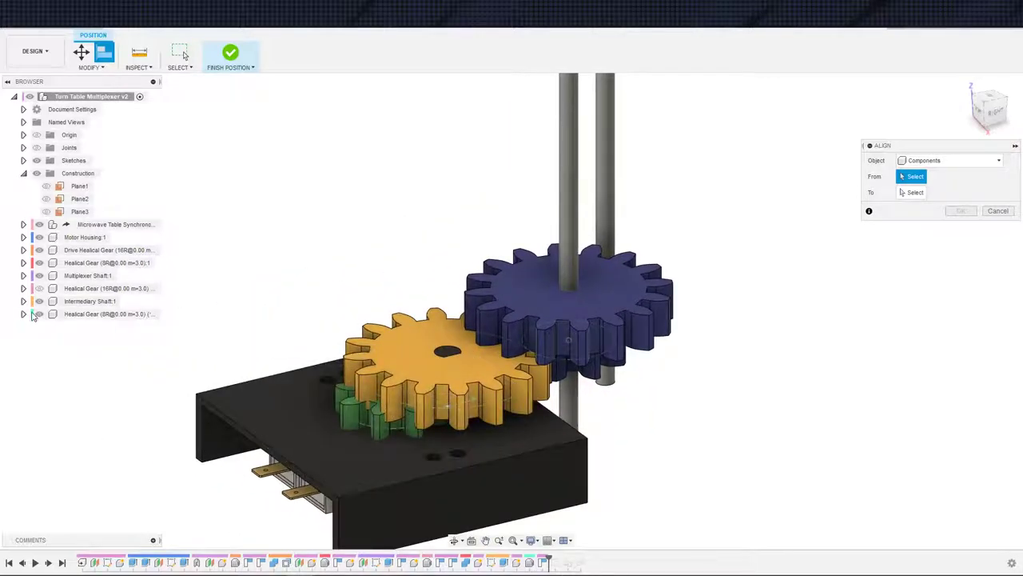
# Hide the motor, motor housing, drive gear, blue gear and multiplexer shaft, keeping only the intermediary shaft and green gear shown
pyautogui.click(88, 301)
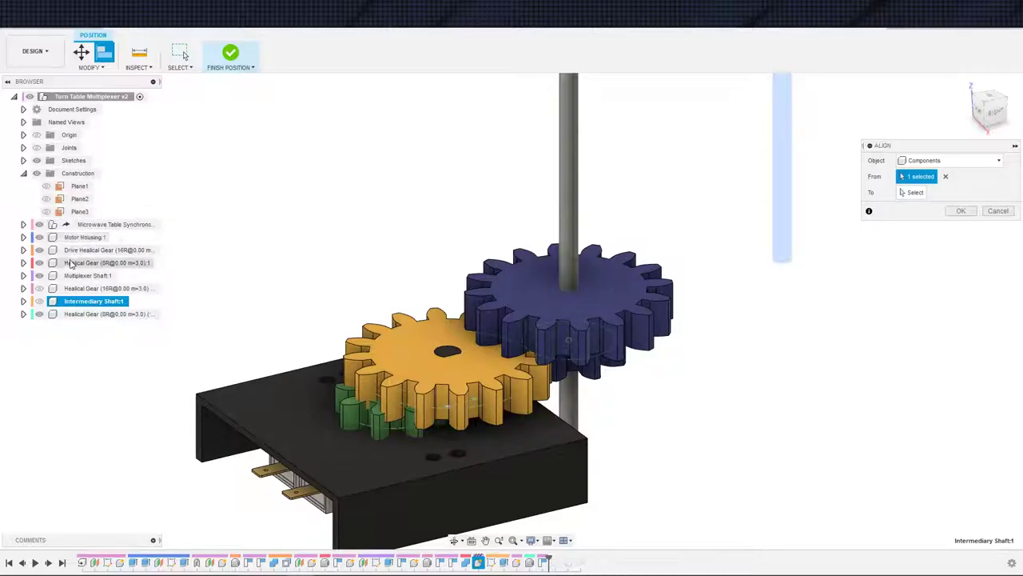
pyautogui.click(39, 263)
pyautogui.click(39, 275)
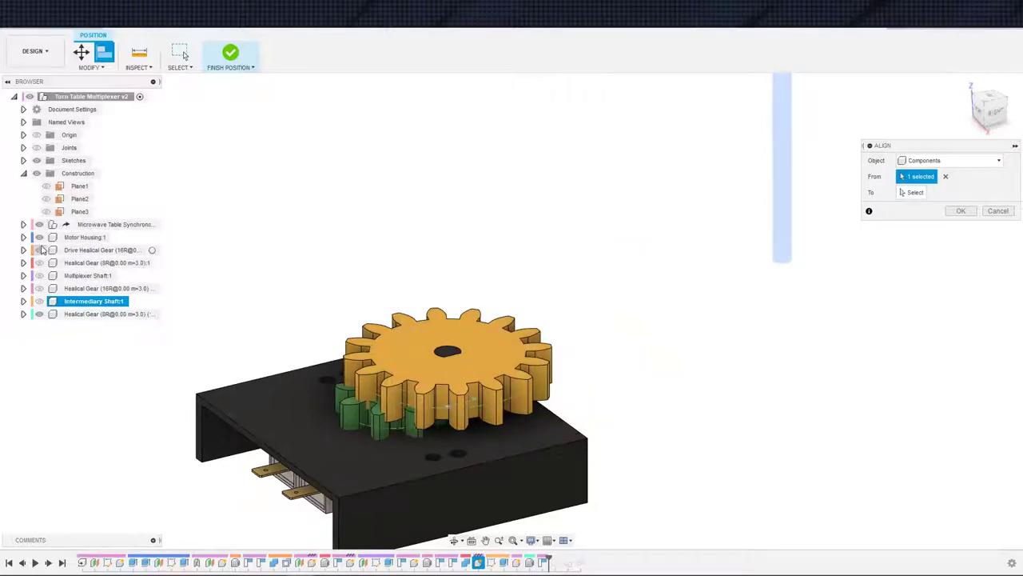
pyautogui.click(39, 249)
pyautogui.click(40, 236)
pyautogui.click(39, 224)
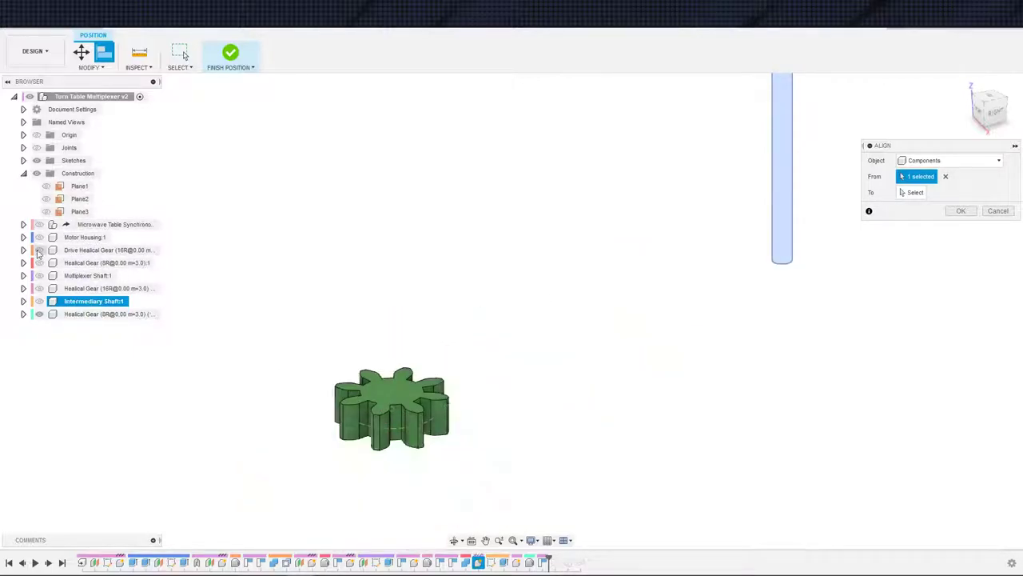
pyautogui.click(39, 300)
pyautogui.moveTo(583, 345); pyautogui.dragTo(477, 417, button='middle')
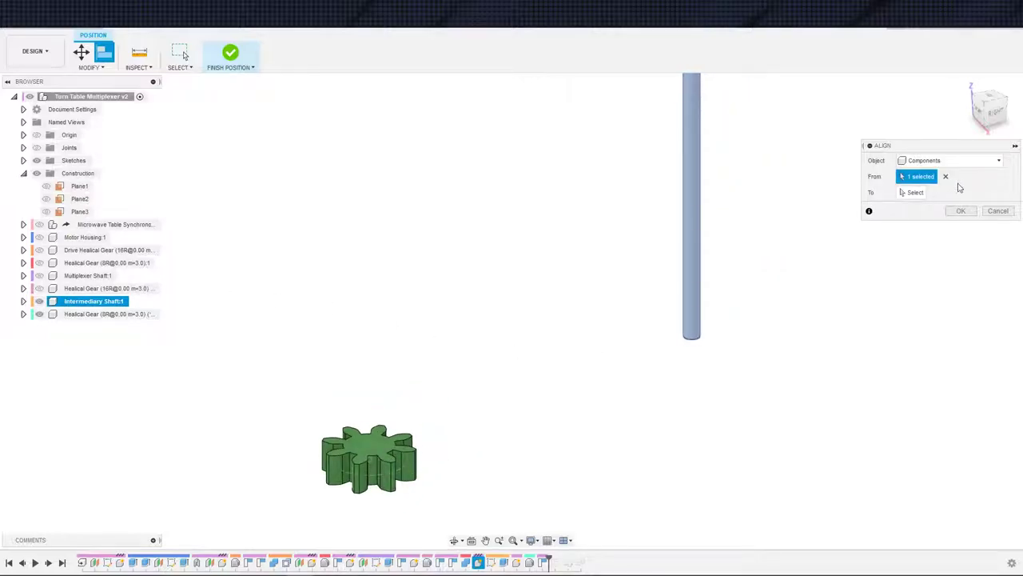
# Align the green gear's underside to the intermediary shaft so the gear is centred on it
pyautogui.click(945, 176)
pyautogui.moveTo(413, 383); pyautogui.dragTo(418, 354, button='middle')
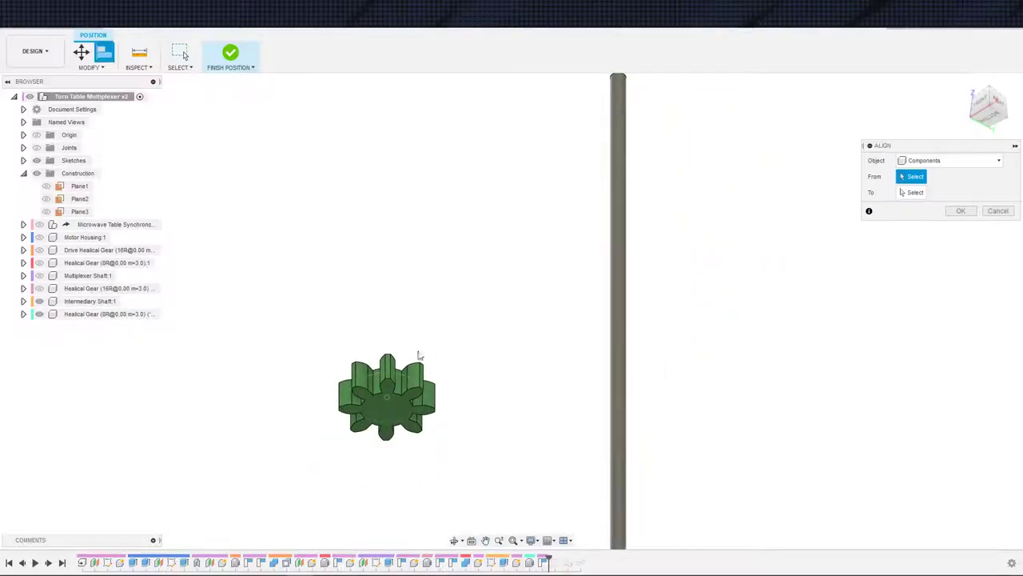
pyautogui.click(385, 404)
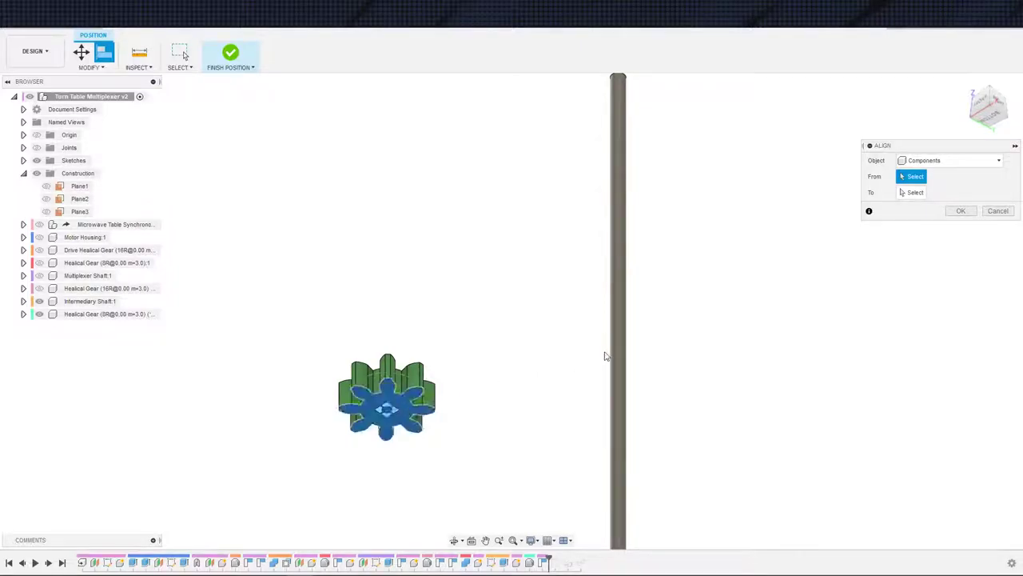
pyautogui.click(616, 349)
pyautogui.click(959, 243)
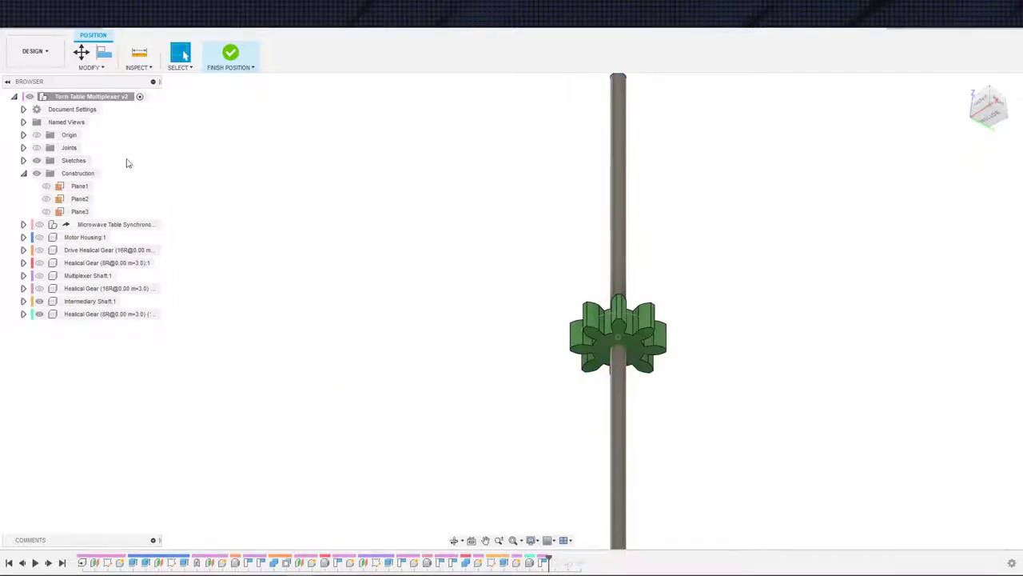
# Show the blue gear, align the green gear's underside with the large blue gear's lower face, and finish the position edit
pyautogui.click(104, 53)
pyautogui.keyDown('shift'); pyautogui.moveTo(484, 310); pyautogui.dragTo(466, 382, button='middle'); pyautogui.keyUp('shift')
pyautogui.keyDown('shift'); pyautogui.moveTo(575, 357); pyautogui.dragTo(571, 303, button='middle'); pyautogui.keyUp('shift')
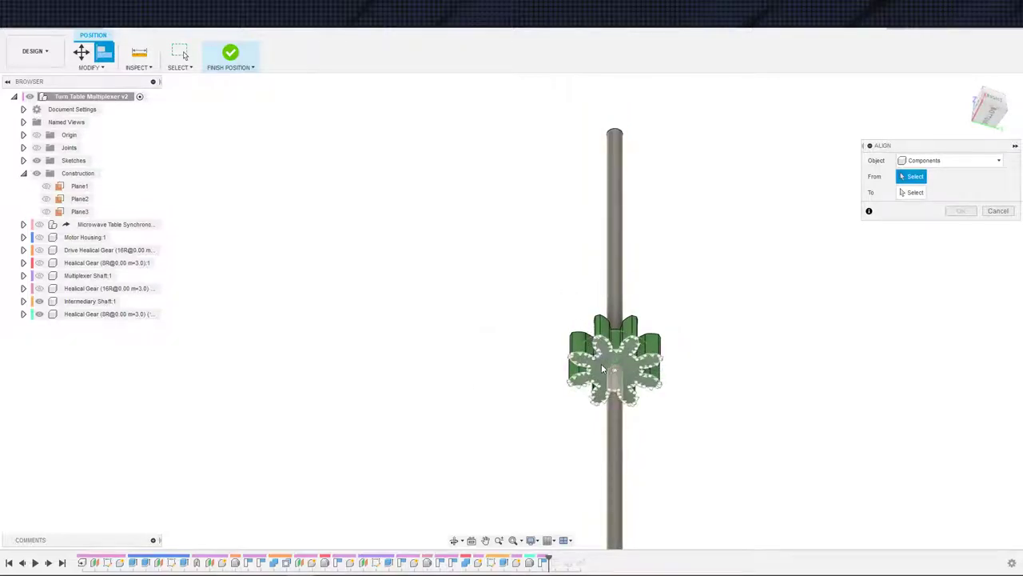
pyautogui.scroll(4, 600, 372)
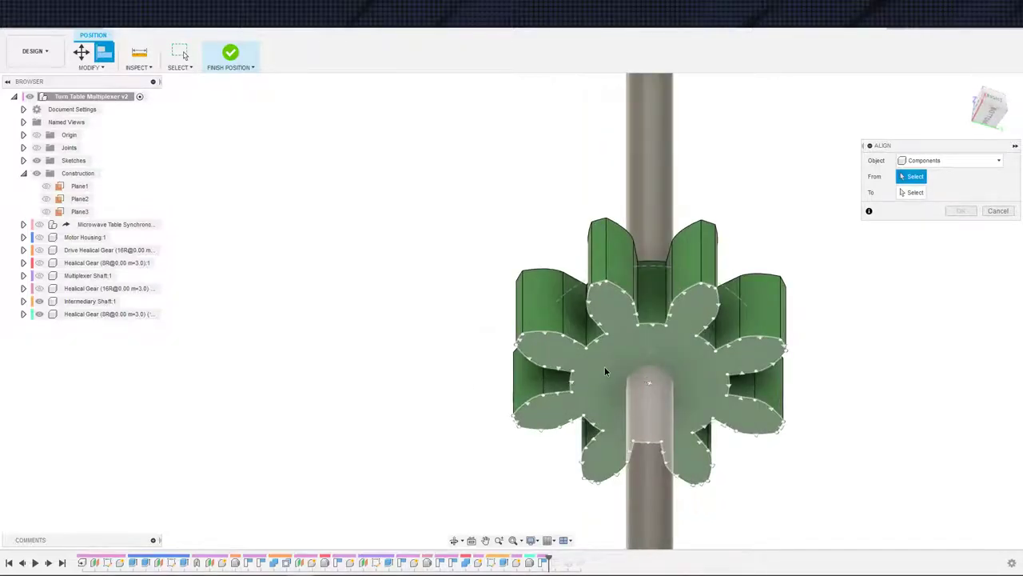
pyautogui.click(605, 370)
pyautogui.scroll(-2, 223, 274)
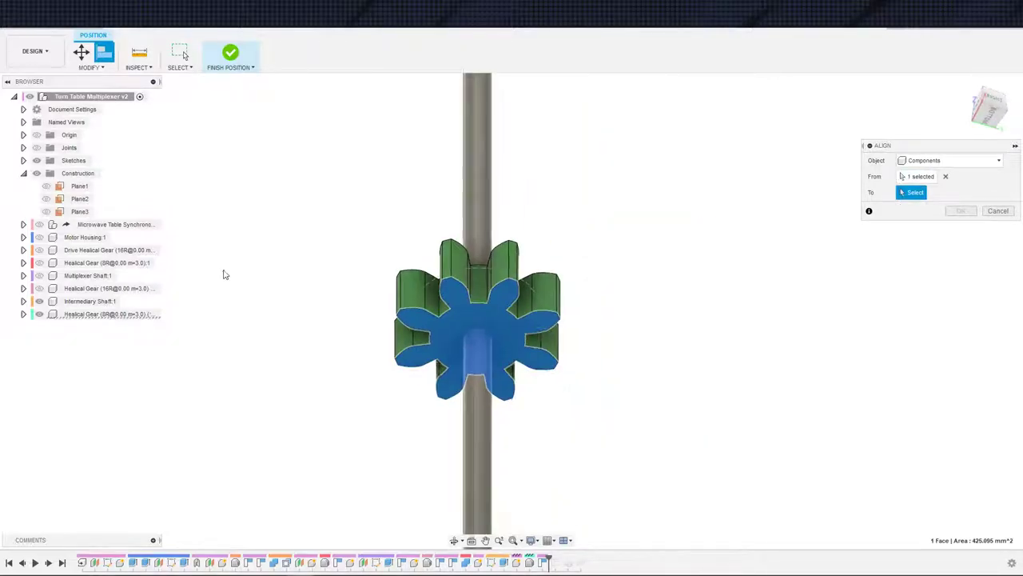
pyautogui.click(39, 276)
pyautogui.scroll(-2, 240, 382)
pyautogui.click(39, 276)
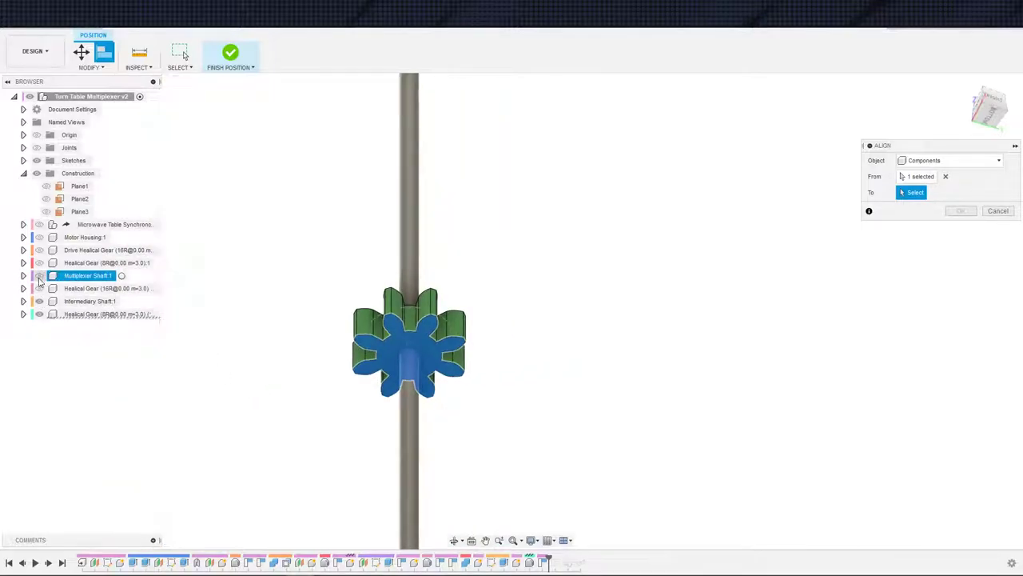
pyautogui.click(39, 288)
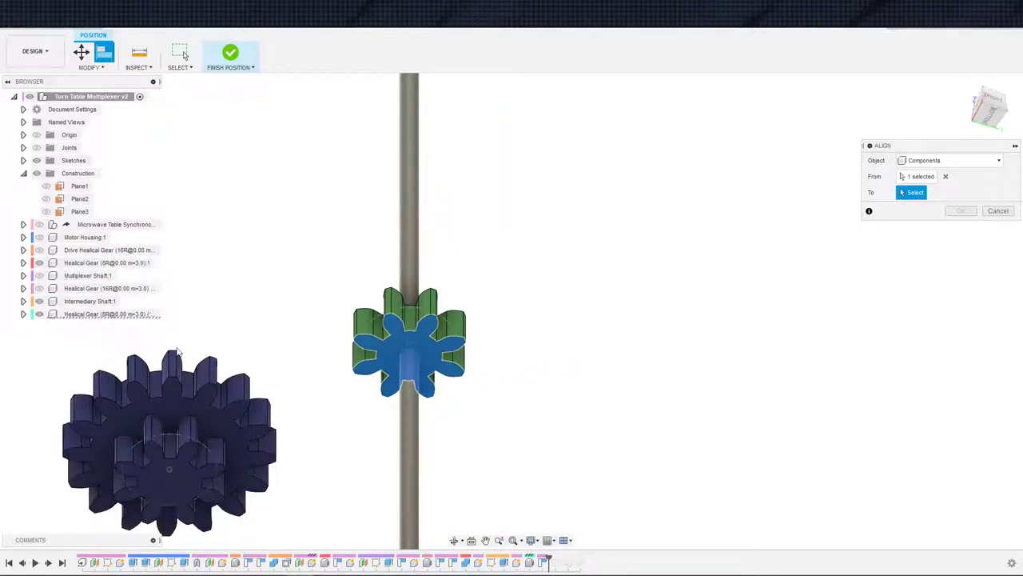
pyautogui.click(240, 432)
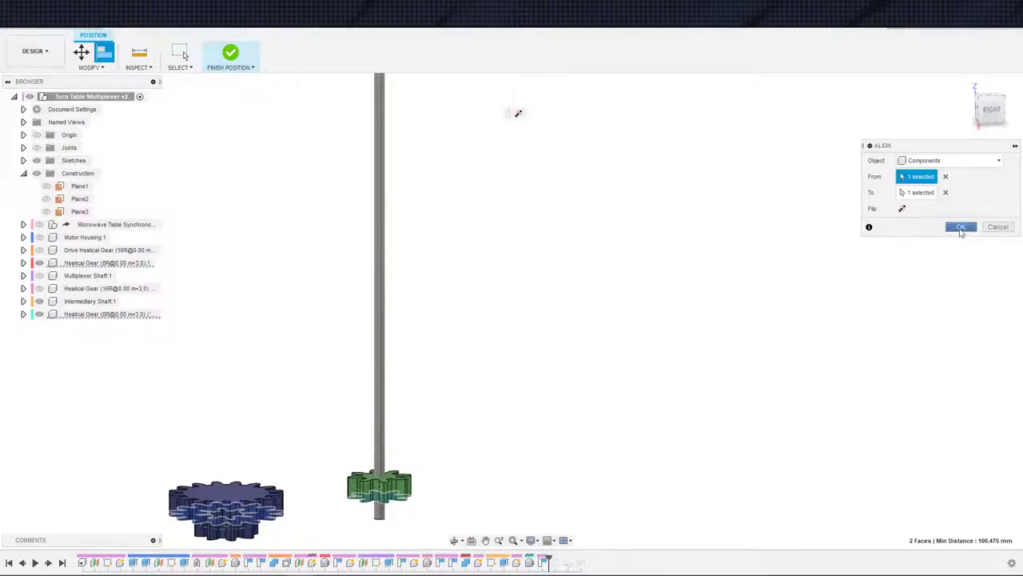
pyautogui.click(961, 232)
pyautogui.click(227, 56)
pyautogui.click(230, 56)
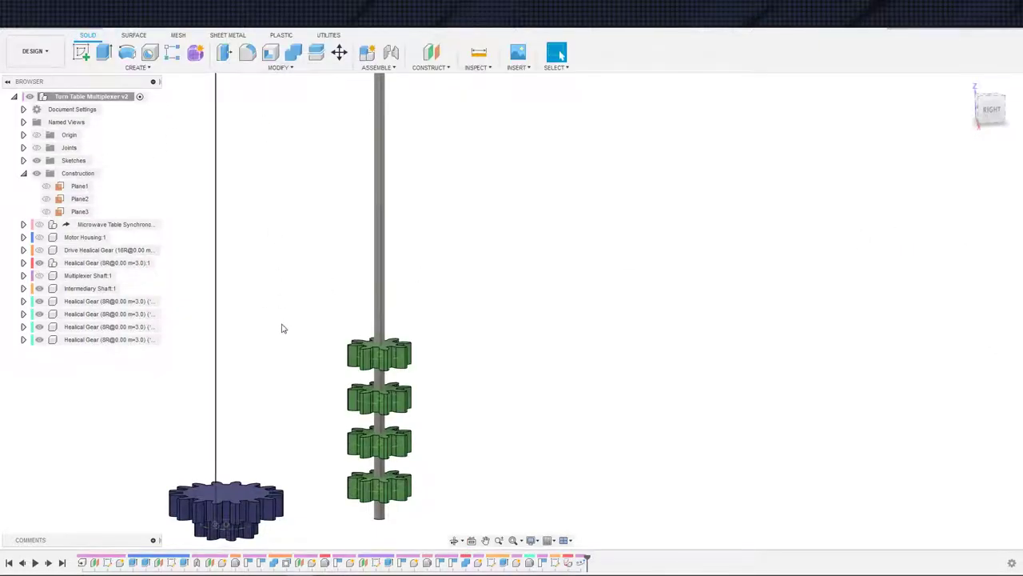
# Show the multiplexer shaft and open the intermediary shaft sketch to check its layout, then return to the model
pyautogui.keyDown('shift'); pyautogui.moveTo(177, 331); pyautogui.dragTo(230, 349, button='middle'); pyautogui.keyUp('shift')
pyautogui.moveTo(230, 348); pyautogui.dragTo(269, 347, button='middle')
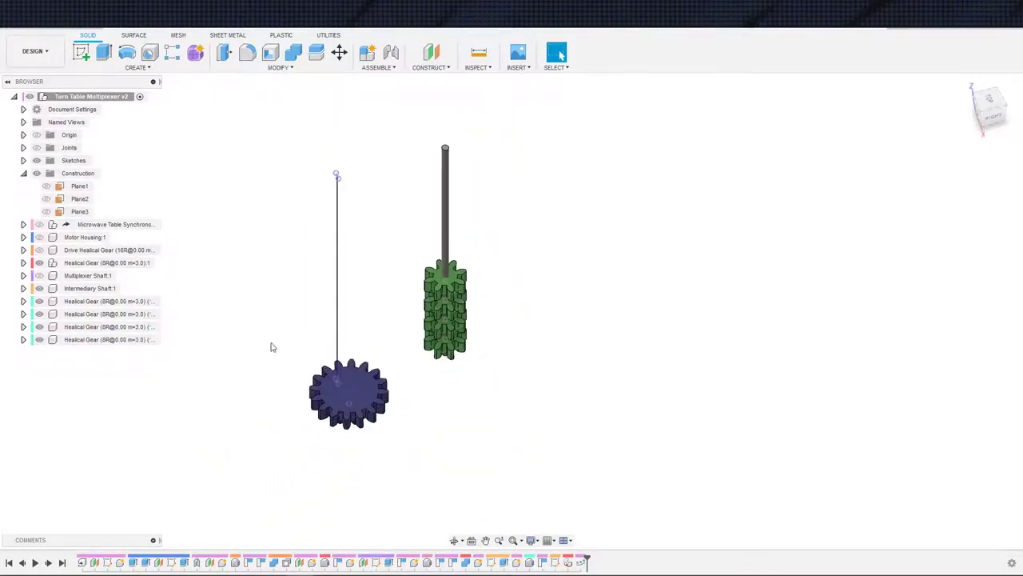
pyautogui.click(39, 287)
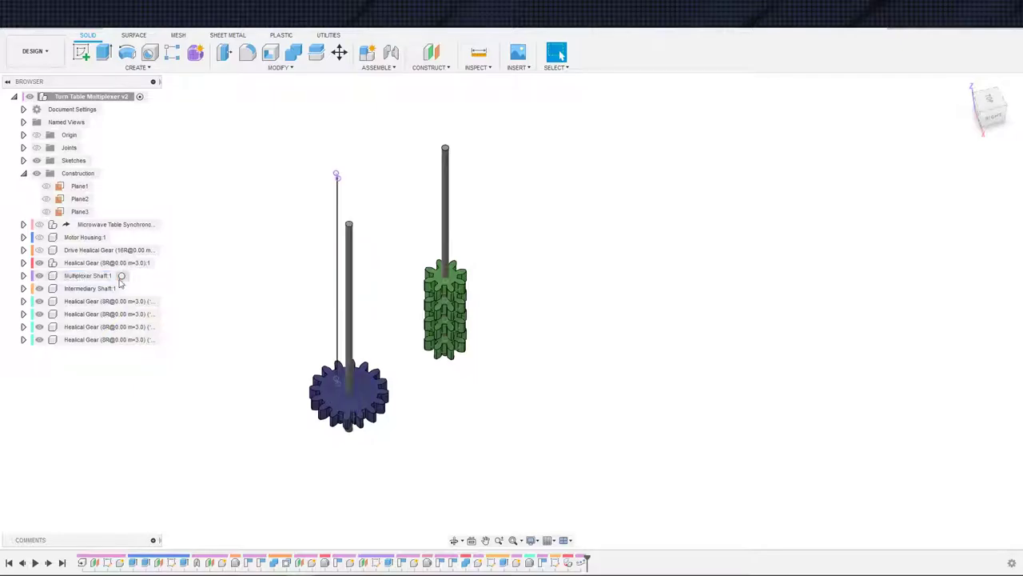
pyautogui.doubleClick(491, 562)
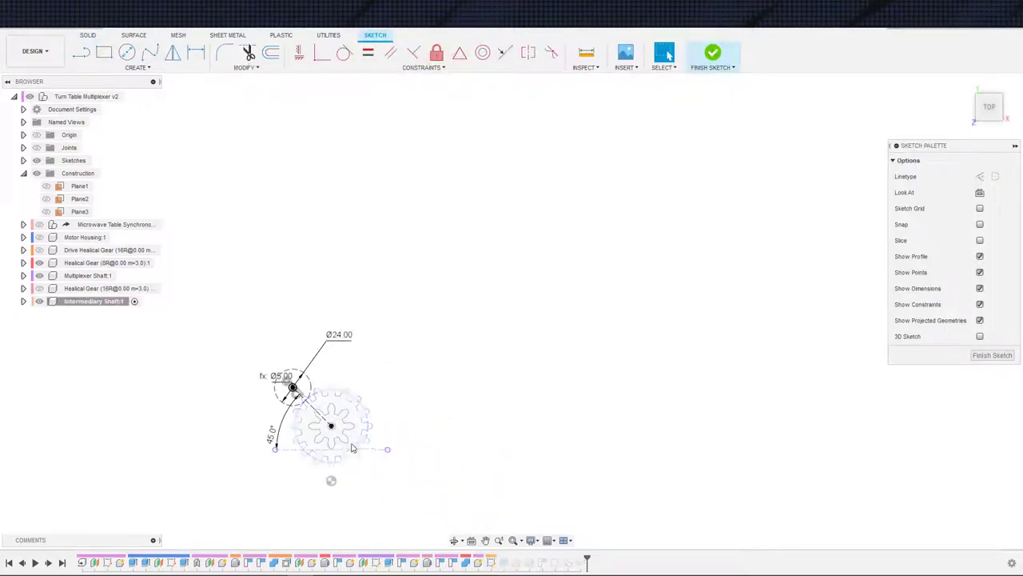
pyautogui.hotkey('ctrl', 'z')
pyautogui.moveTo(400, 424)
pyautogui.keyDown('shift'); pyautogui.mouseDown(button='middle')
pyautogui.moveTo(315, 354)
pyautogui.moveTo(334, 325)
pyautogui.mouseUp(button='middle'); pyautogui.keyUp('shift')
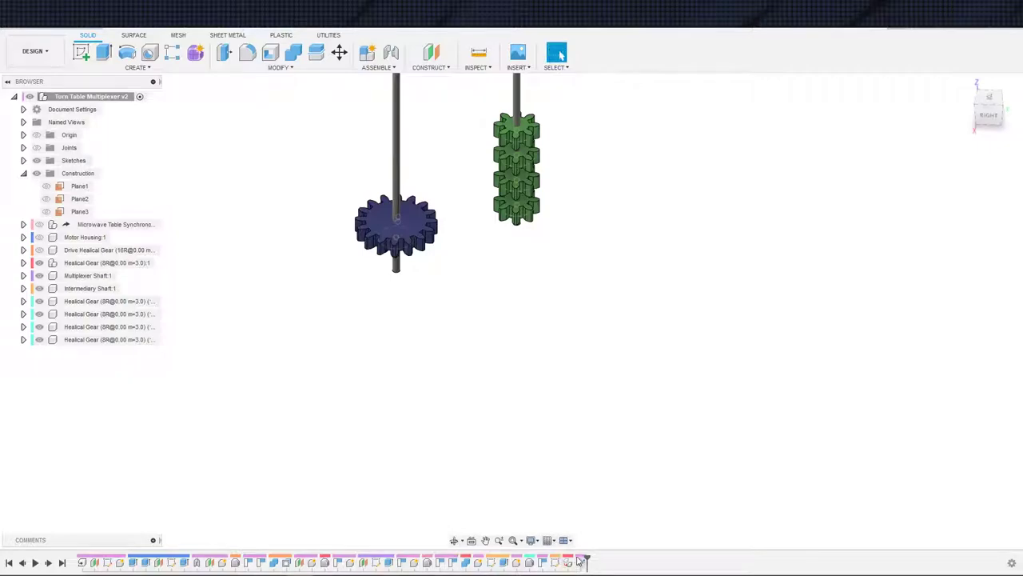
# Roll the timeline back to before the intermediary shaft and step forward feature by feature through Position7
pyautogui.moveTo(589, 557); pyautogui.dragTo(470, 558)
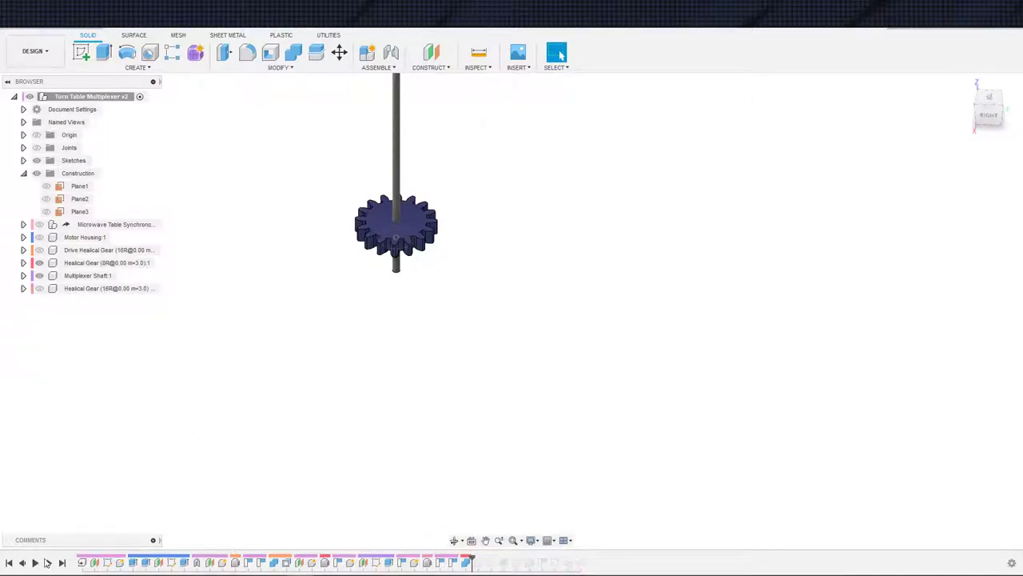
pyautogui.click(48, 562)
pyautogui.click(48, 562)
pyautogui.click(48, 562)
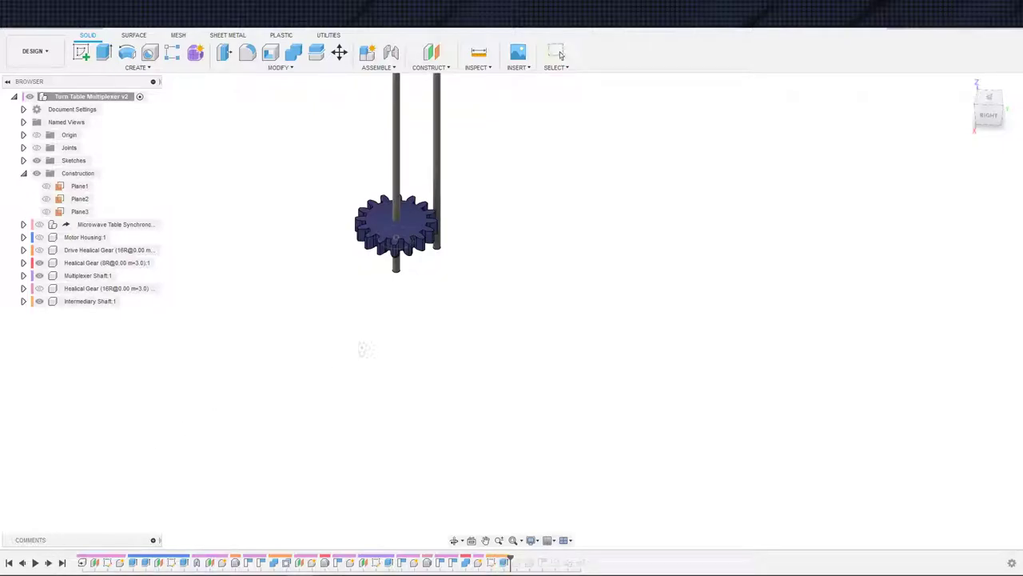
pyautogui.keyDown('shift'); pyautogui.moveTo(363, 349); pyautogui.dragTo(239, 365, button='middle'); pyautogui.keyUp('shift')
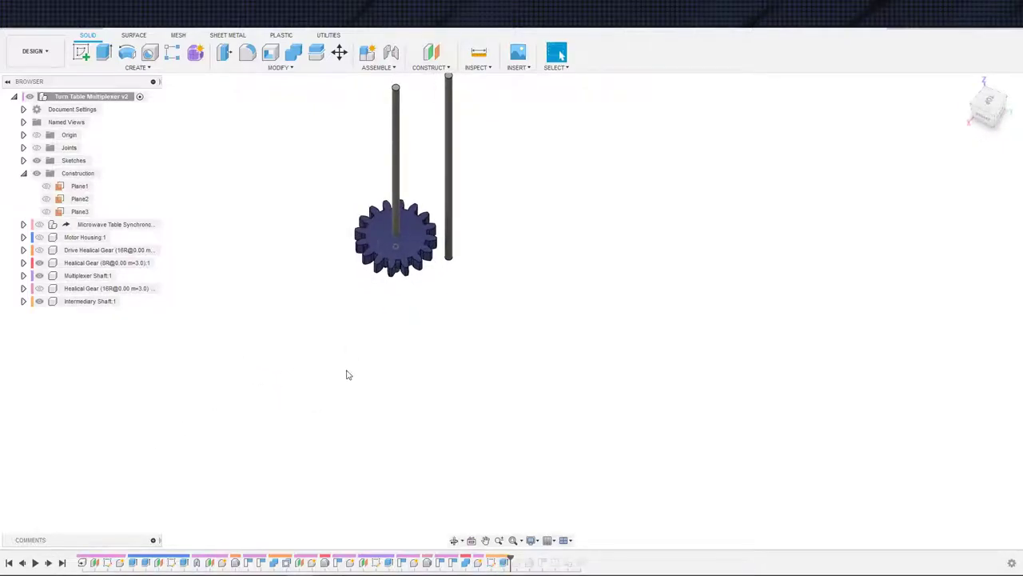
pyautogui.click(48, 562)
pyautogui.click(48, 562)
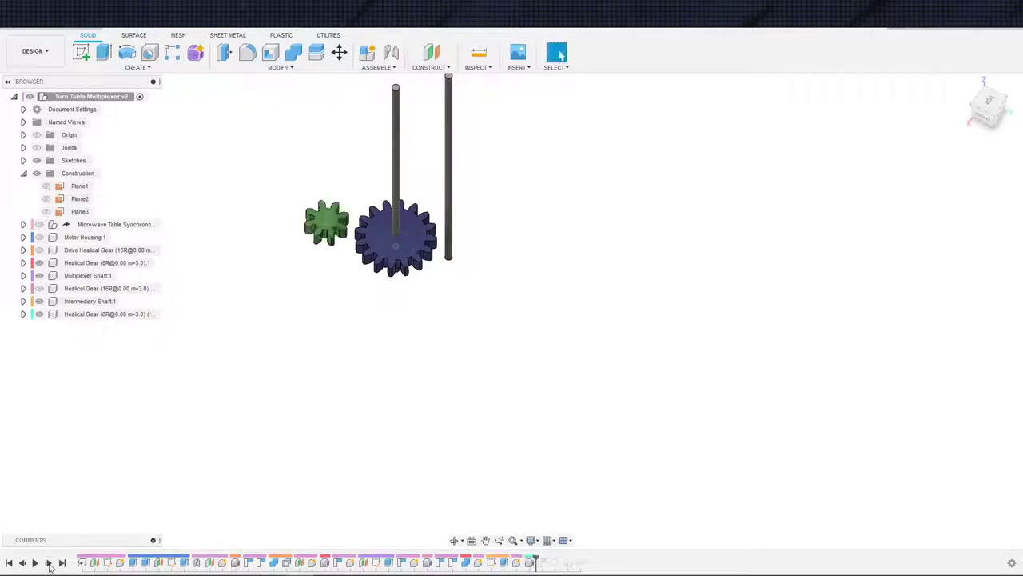
pyautogui.click(48, 562)
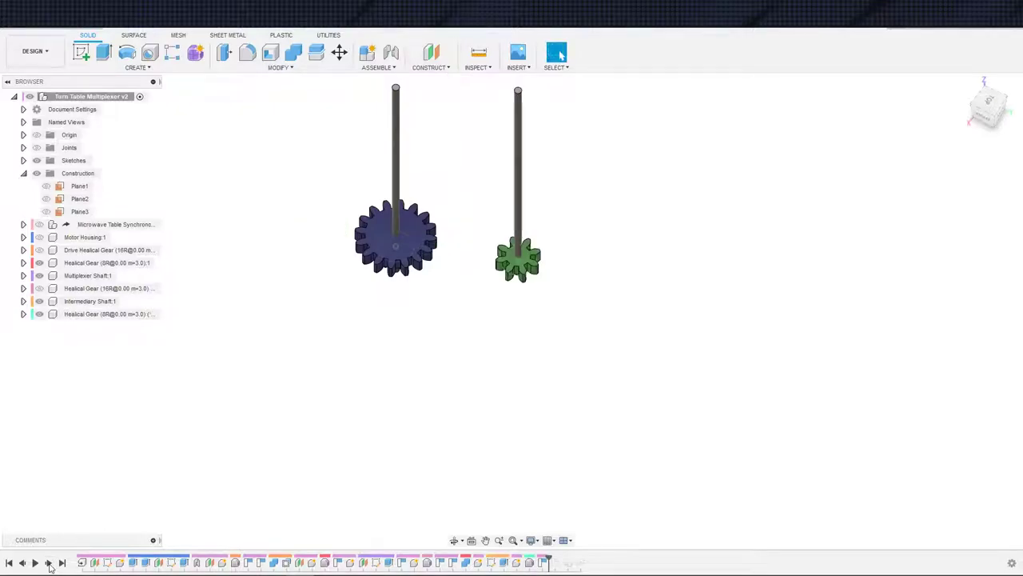
pyautogui.doubleClick(544, 563)
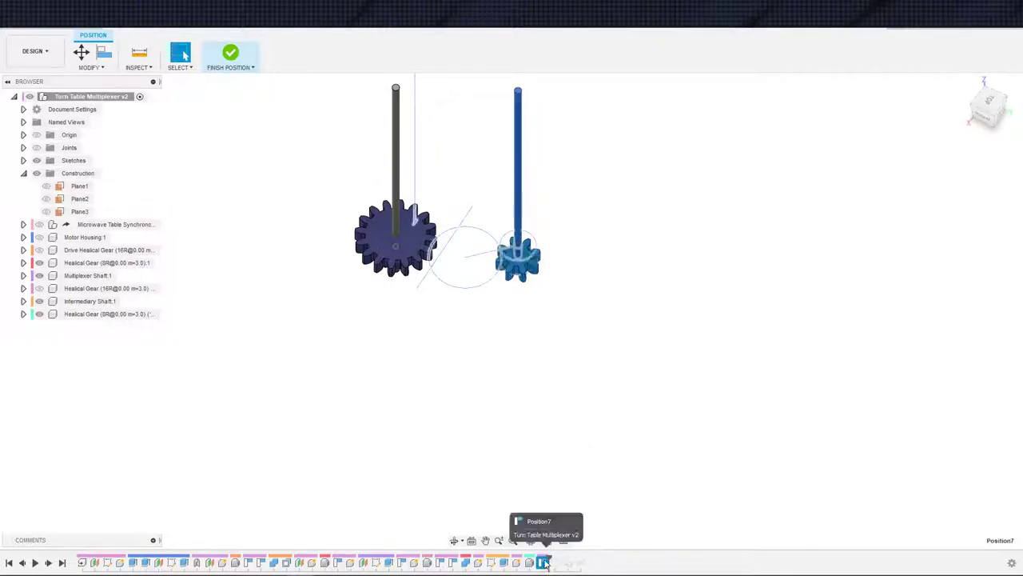
pyautogui.press('Escape')
pyautogui.click(228, 54)
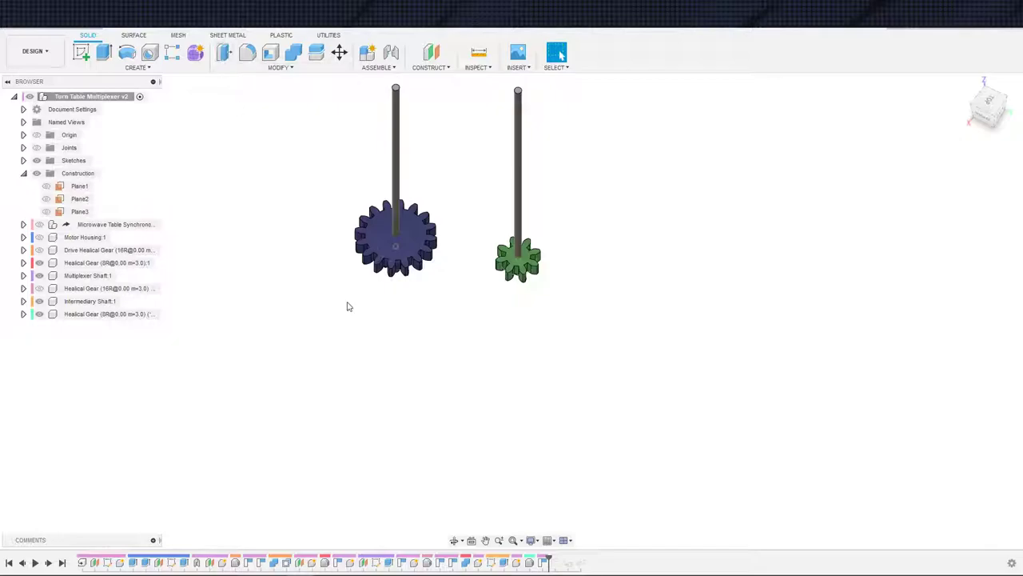
# Delete the Position7 feature from the timeline
pyautogui.click(543, 558)
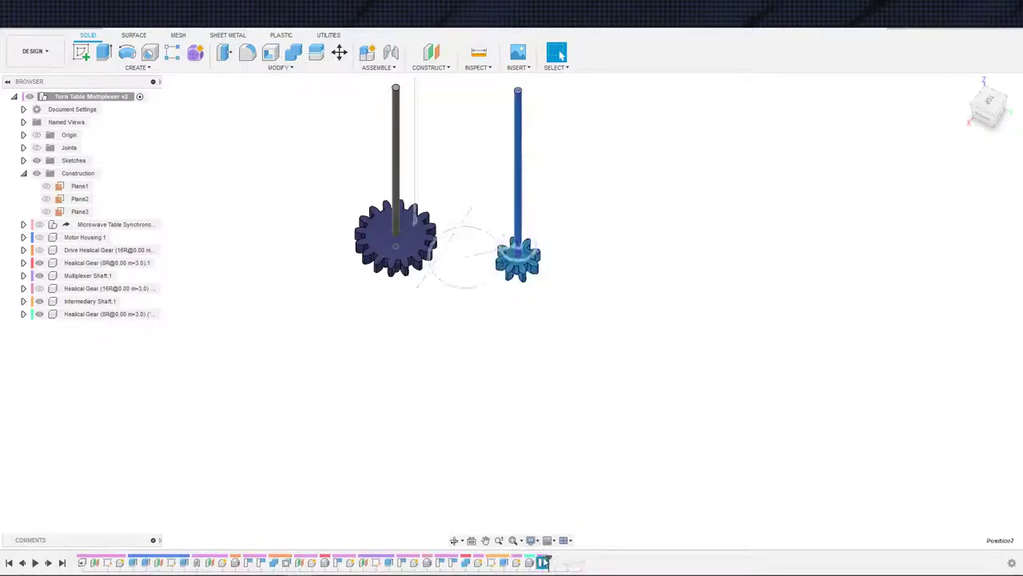
pyautogui.press('Delete')
# Try to align the green gear's underside with the cylindrical face of the intermediary shaft, reselecting the shaft as the target
pyautogui.keyDown('shift'); pyautogui.moveTo(489, 326); pyautogui.dragTo(479, 400, button='middle'); pyautogui.keyUp('shift')
pyautogui.moveTo(460, 369); pyautogui.dragTo(448, 454, button='middle')
pyautogui.scroll(2, 407, 379)
pyautogui.moveTo(406, 379)
pyautogui.keyDown('shift'); pyautogui.mouseDown(button='middle')
pyautogui.moveTo(400, 365)
pyautogui.moveTo(421, 376)
pyautogui.mouseUp(button='middle'); pyautogui.keyUp('shift')
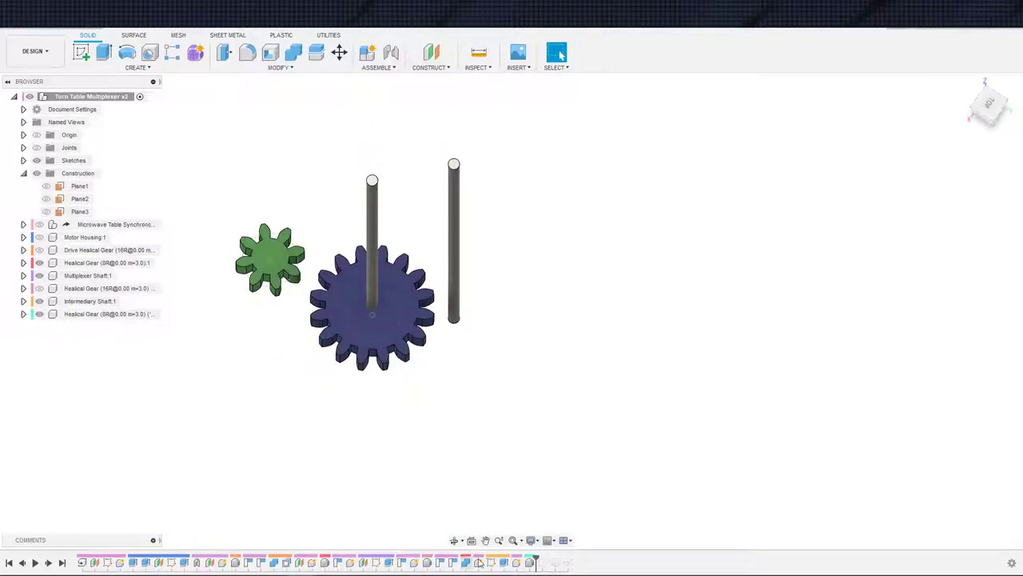
pyautogui.click(232, 68)
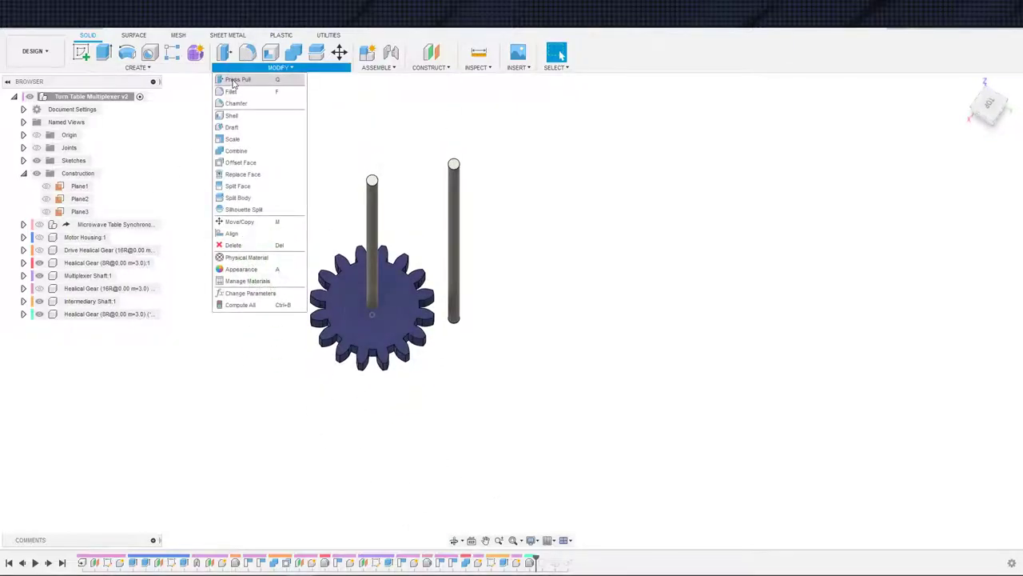
pyautogui.click(232, 233)
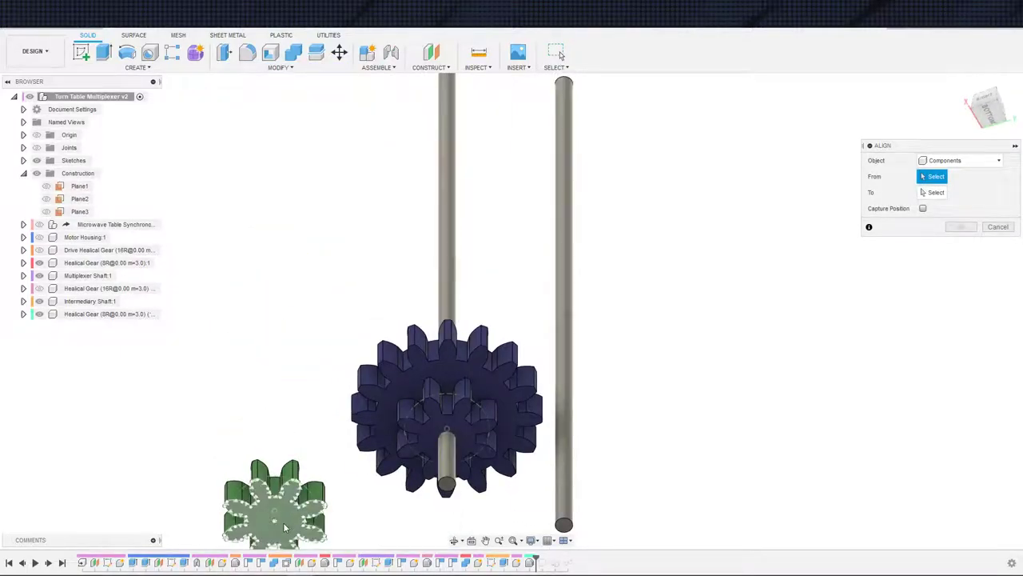
pyautogui.click(292, 524)
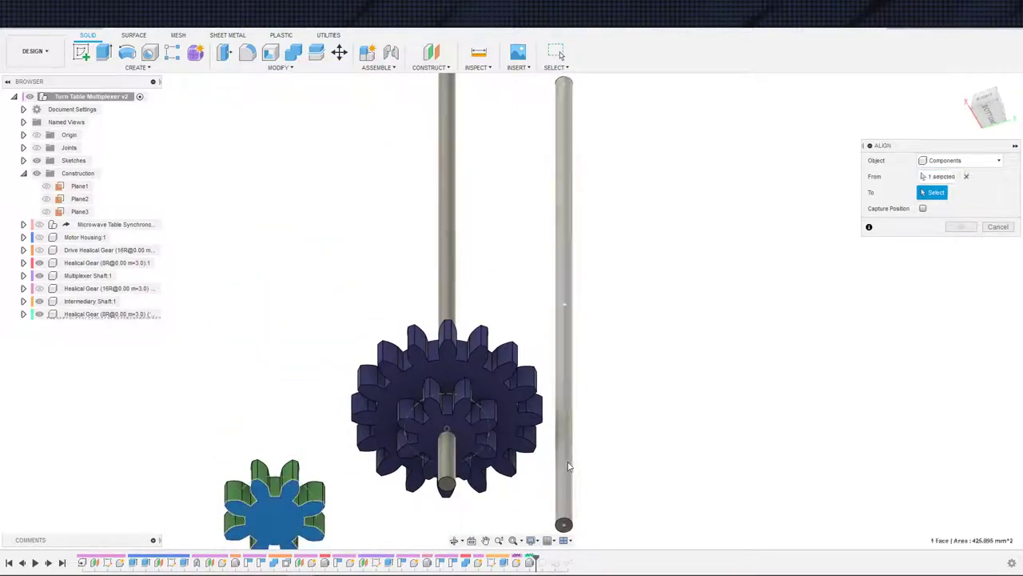
pyautogui.click(559, 313)
pyautogui.moveTo(723, 313)
pyautogui.keyDown('shift'); pyautogui.mouseDown(button='middle')
pyautogui.moveTo(669, 401)
pyautogui.moveTo(660, 386)
pyautogui.moveTo(739, 325)
pyautogui.mouseUp(button='middle'); pyautogui.keyUp('shift')
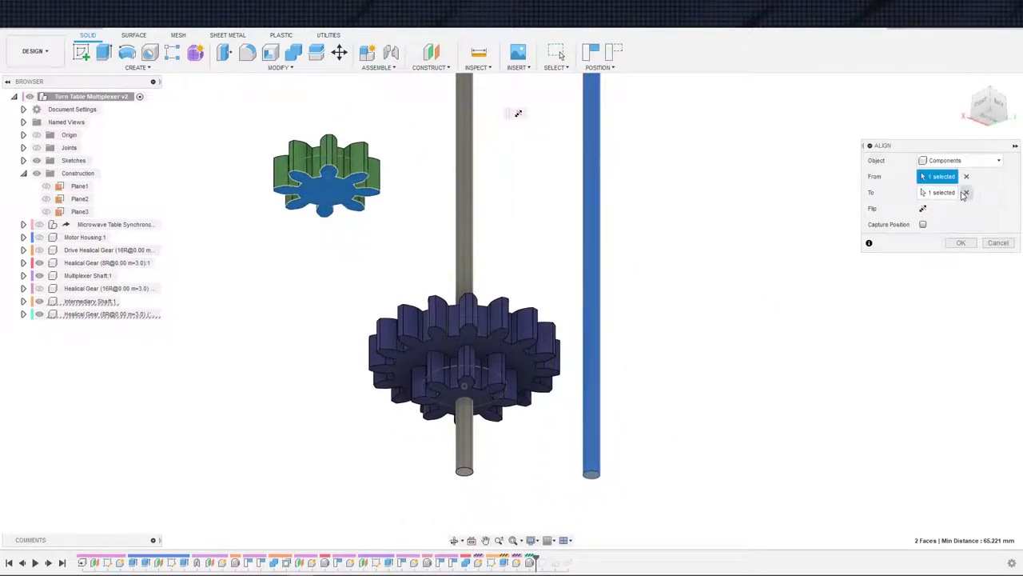
pyautogui.click(965, 193)
pyautogui.click(591, 132)
pyautogui.keyDown('shift'); pyautogui.moveTo(650, 277); pyautogui.dragTo(733, 270, button='middle'); pyautogui.keyUp('shift')
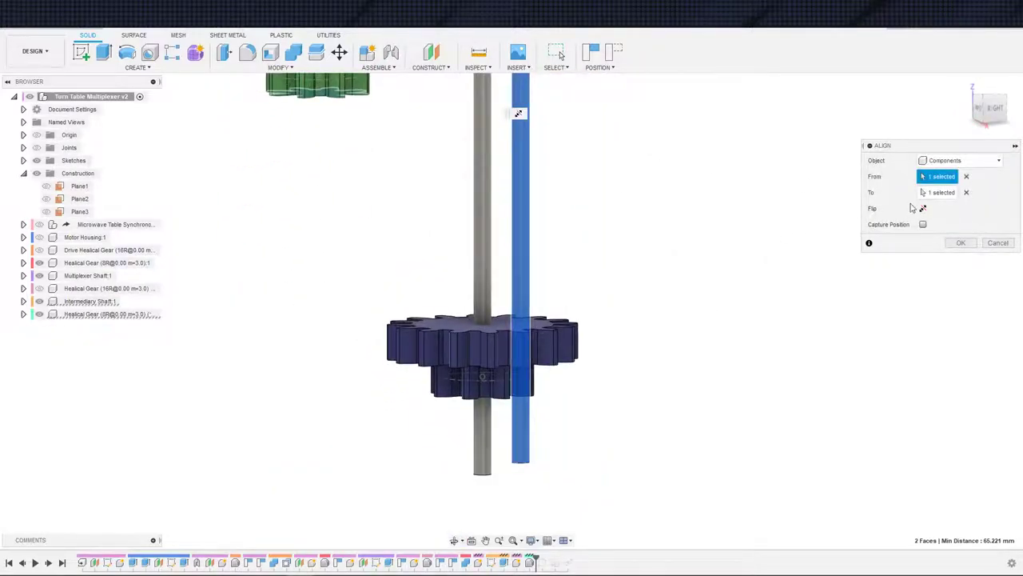
pyautogui.click(960, 242)
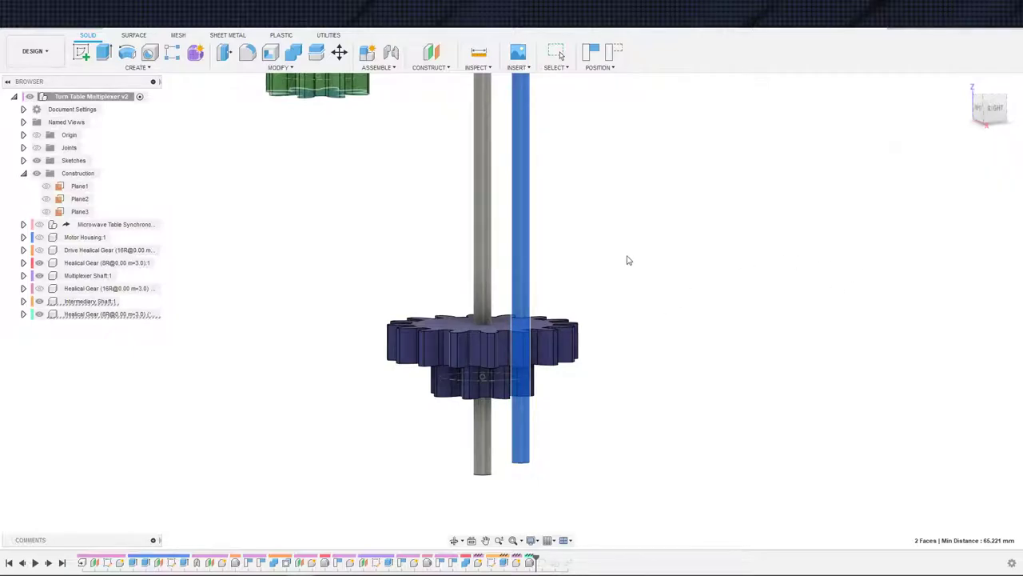
# Align the green gear onto the intermediary shaft, using the centre of its underside and the shaft's cylindrical face
pyautogui.keyDown('shift'); pyautogui.moveTo(680, 290); pyautogui.dragTo(650, 259, button='middle'); pyautogui.keyUp('shift')
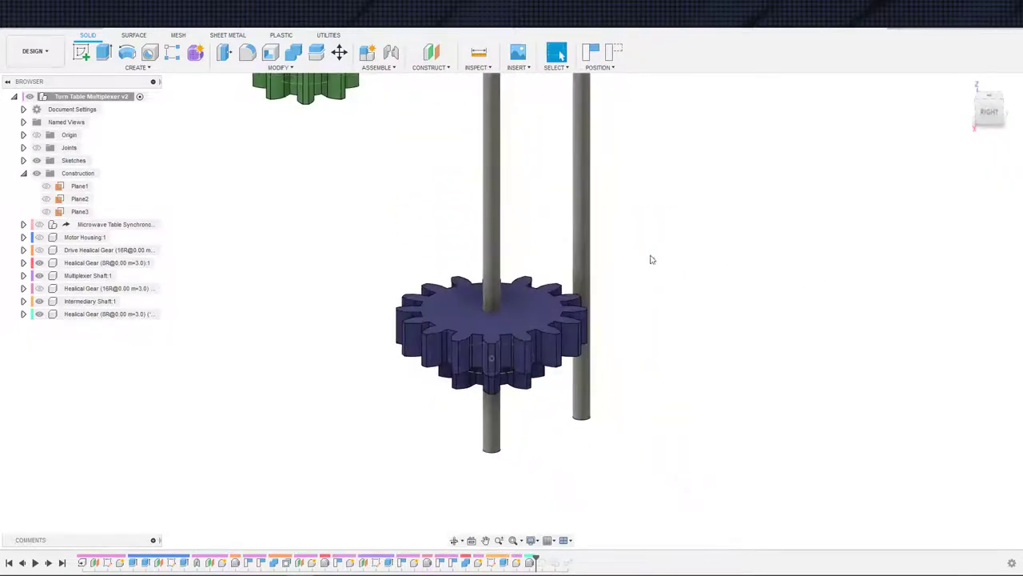
pyautogui.click(279, 67)
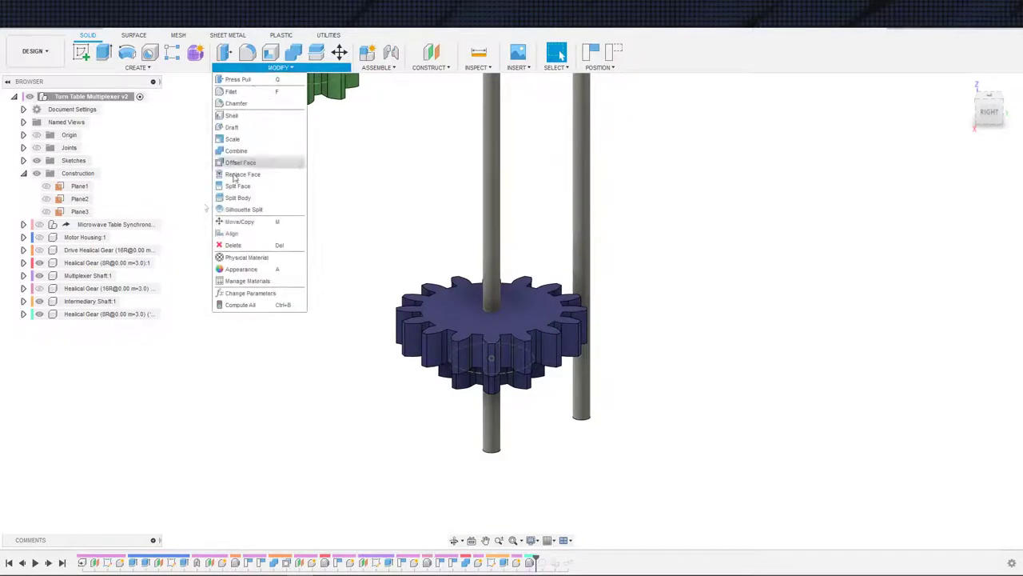
pyautogui.click(231, 236)
pyautogui.keyDown('shift'); pyautogui.moveTo(299, 200); pyautogui.dragTo(473, 499, button='middle'); pyautogui.keyUp('shift')
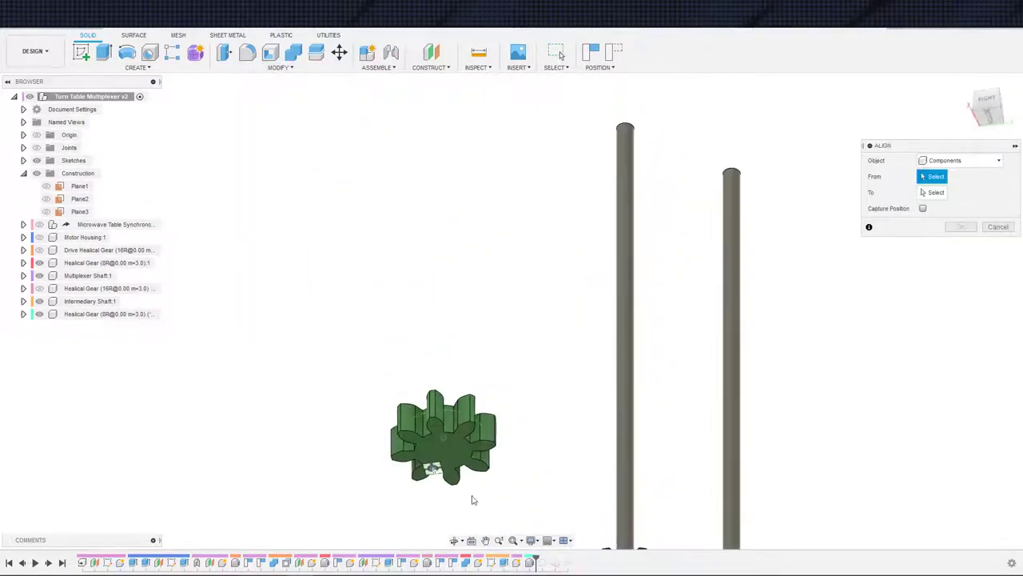
pyautogui.click(453, 457)
pyautogui.moveTo(743, 504); pyautogui.dragTo(754, 434, button='middle')
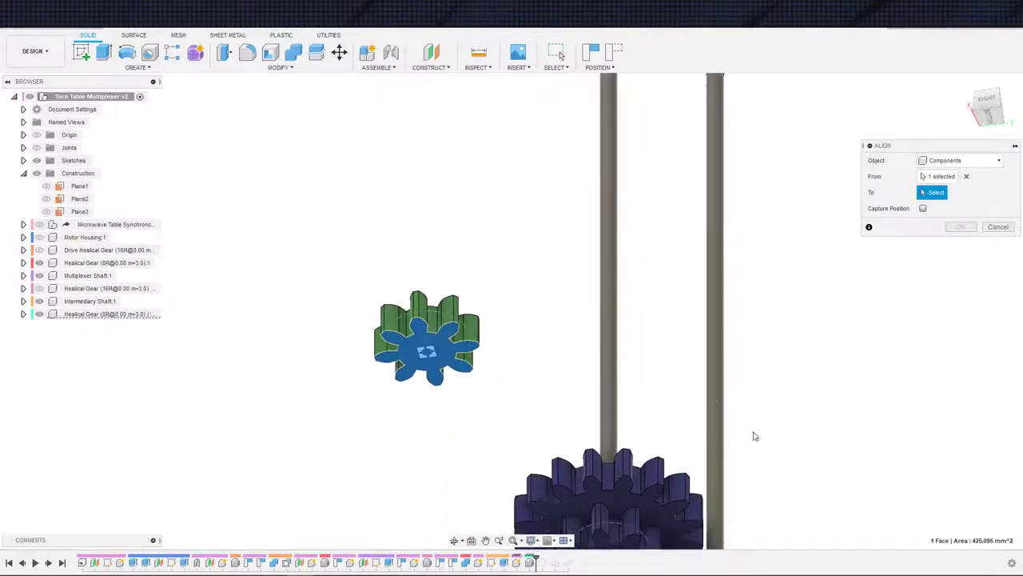
pyautogui.click(717, 374)
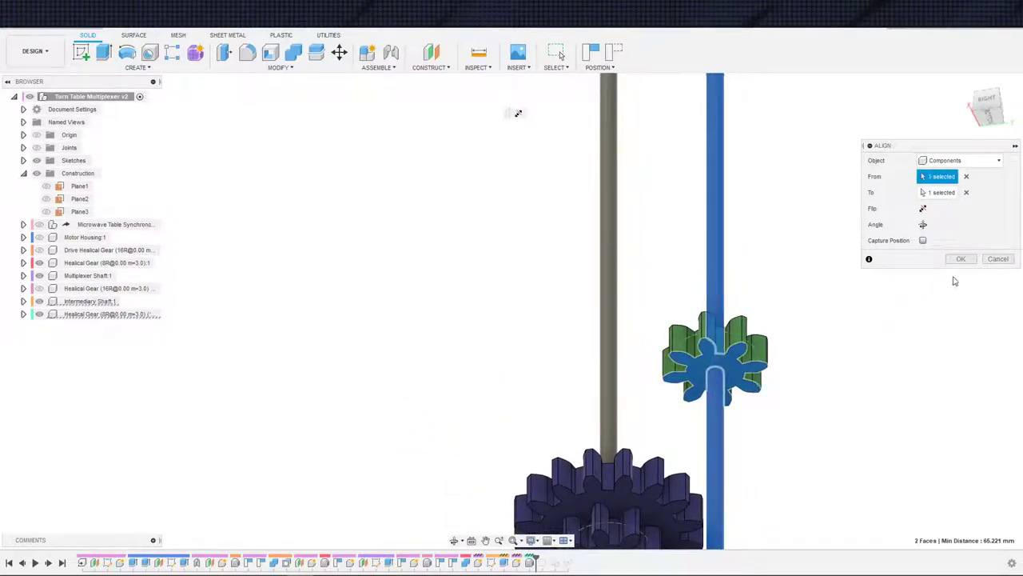
pyautogui.press('Return')
pyautogui.keyDown('shift'); pyautogui.moveTo(836, 434); pyautogui.dragTo(831, 244, button='middle'); pyautogui.keyUp('shift')
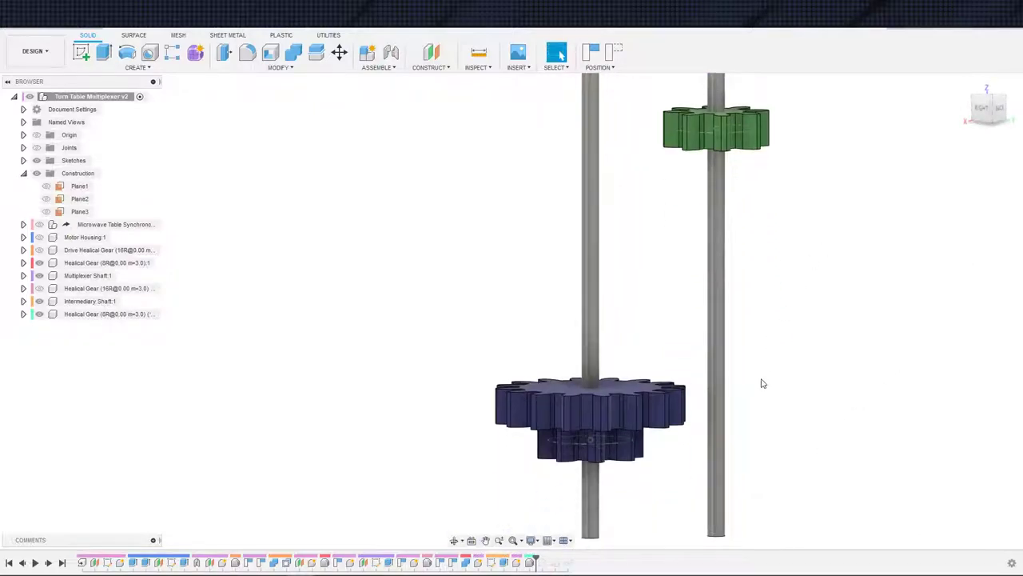
# Align the green gear's underside with the lower face of the large blue gear
pyautogui.moveTo(763, 384); pyautogui.dragTo(765, 315, button='middle')
pyautogui.click(277, 67)
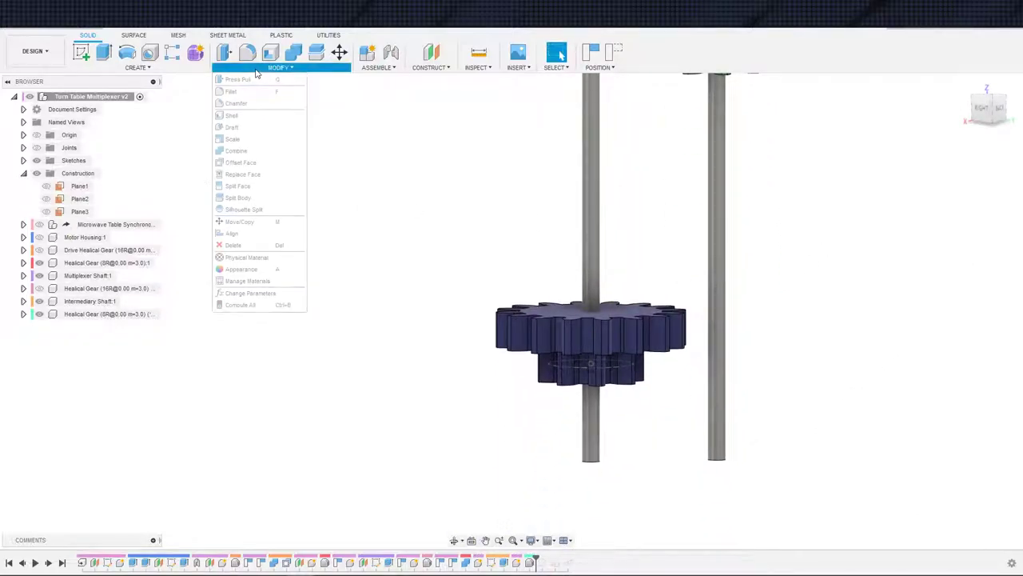
pyautogui.click(240, 234)
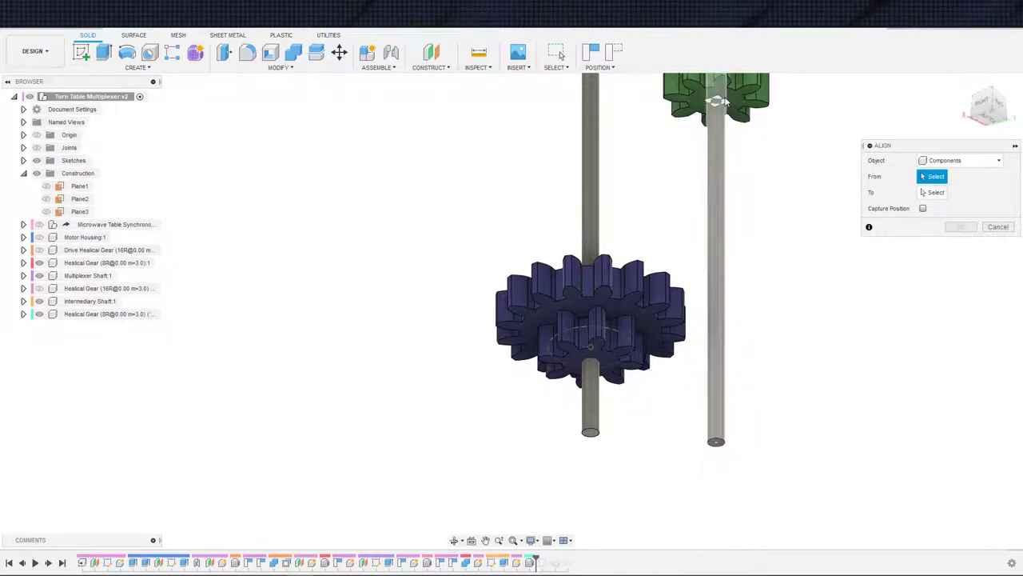
pyautogui.click(726, 95)
pyautogui.click(966, 176)
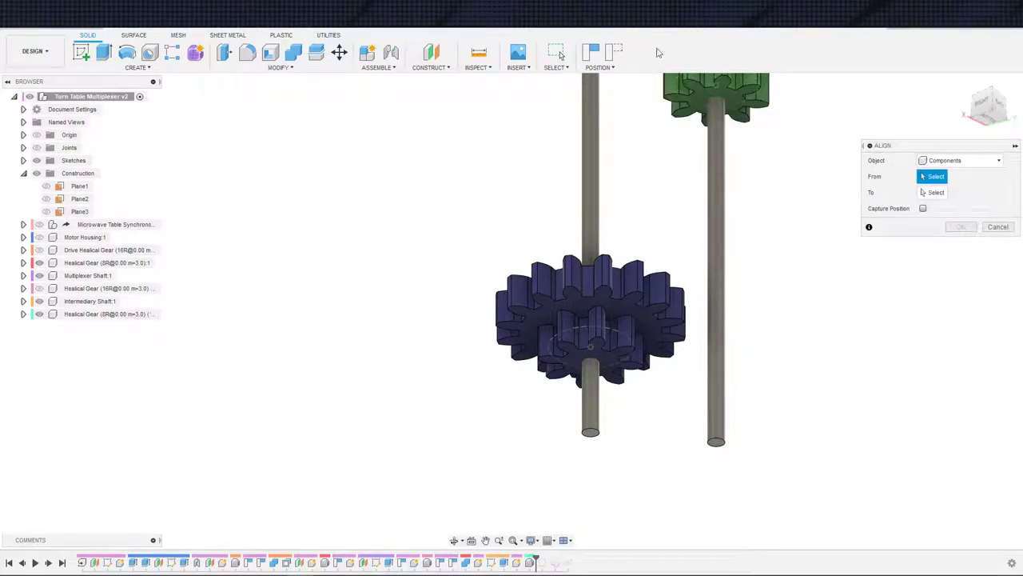
pyautogui.scroll(3, 707, 92)
pyautogui.click(707, 90)
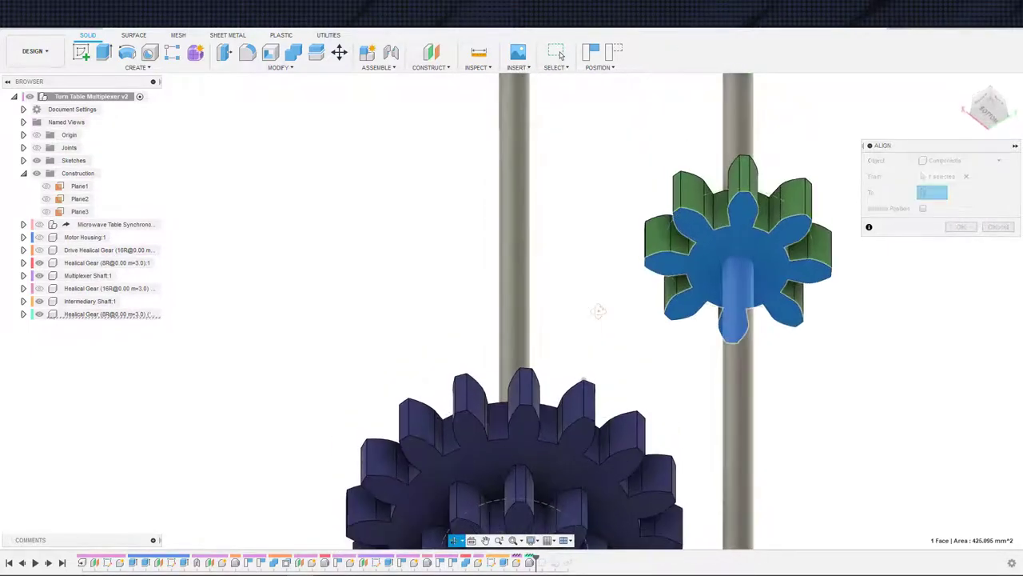
pyautogui.click(607, 486)
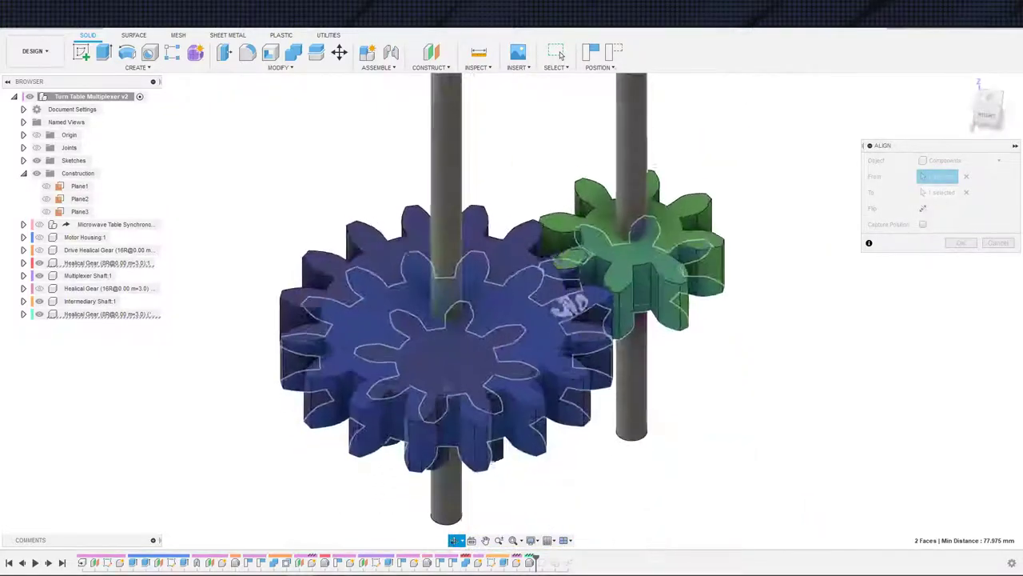
pyautogui.click(961, 242)
pyautogui.scroll(-6, 595, 442)
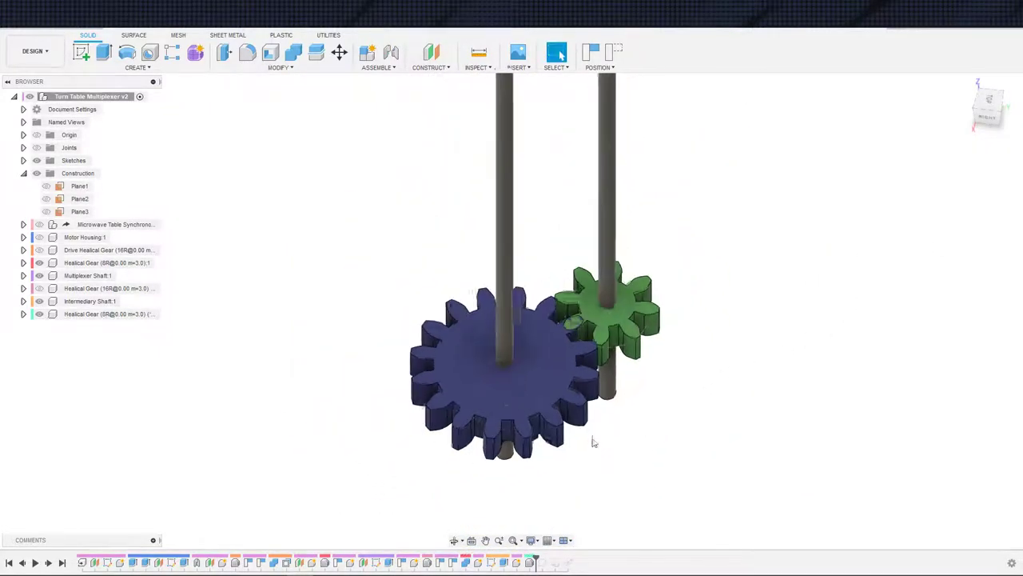
# Show the motor housing and capture the green gear's new position
pyautogui.scroll(-3, 621, 447)
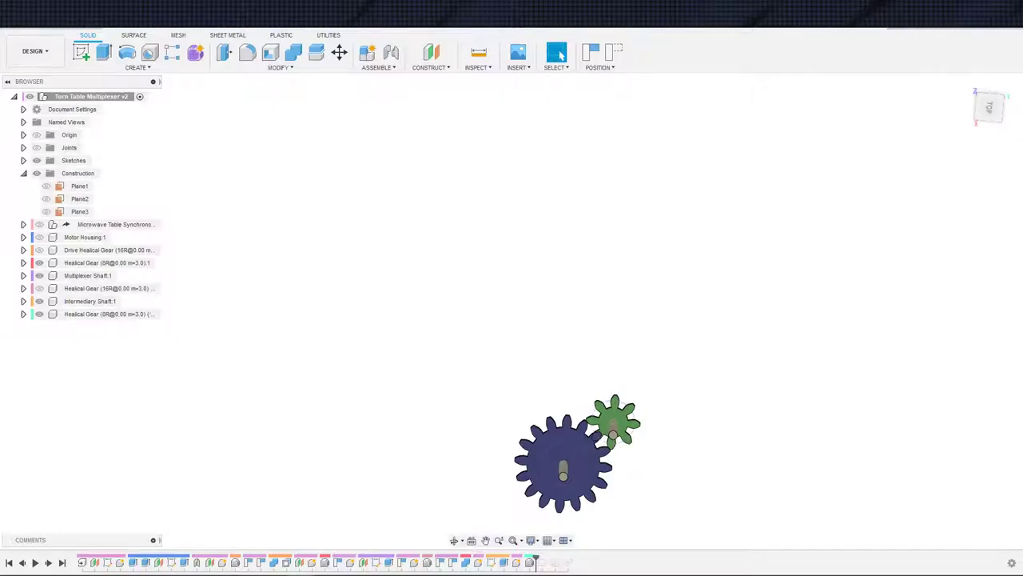
pyautogui.click(39, 237)
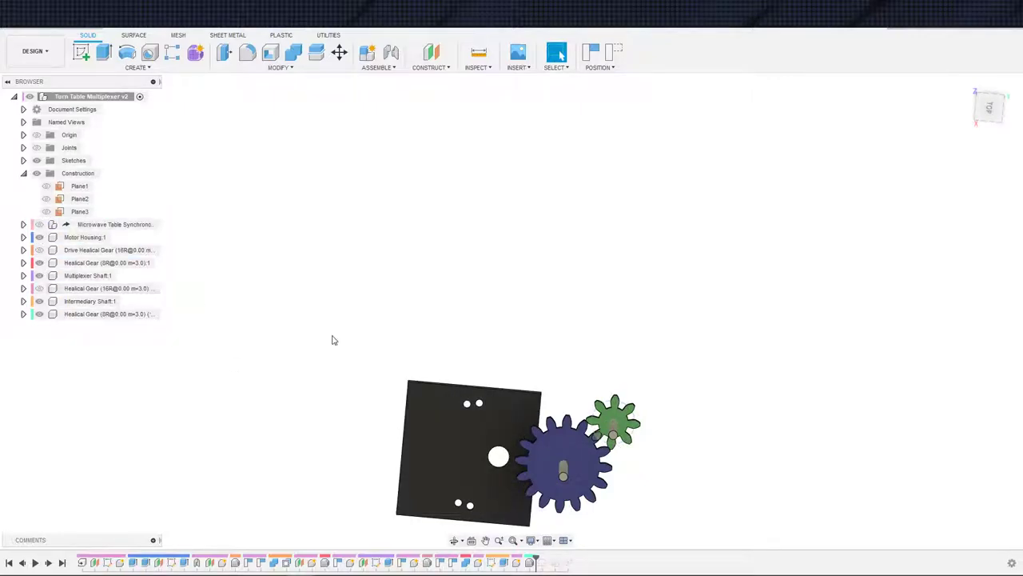
pyautogui.keyDown('shift'); pyautogui.moveTo(333, 341); pyautogui.dragTo(424, 300, button='middle'); pyautogui.keyUp('shift')
pyautogui.keyDown('shift'); pyautogui.moveTo(335, 288); pyautogui.dragTo(443, 240, button='middle'); pyautogui.keyUp('shift')
pyautogui.click(591, 52)
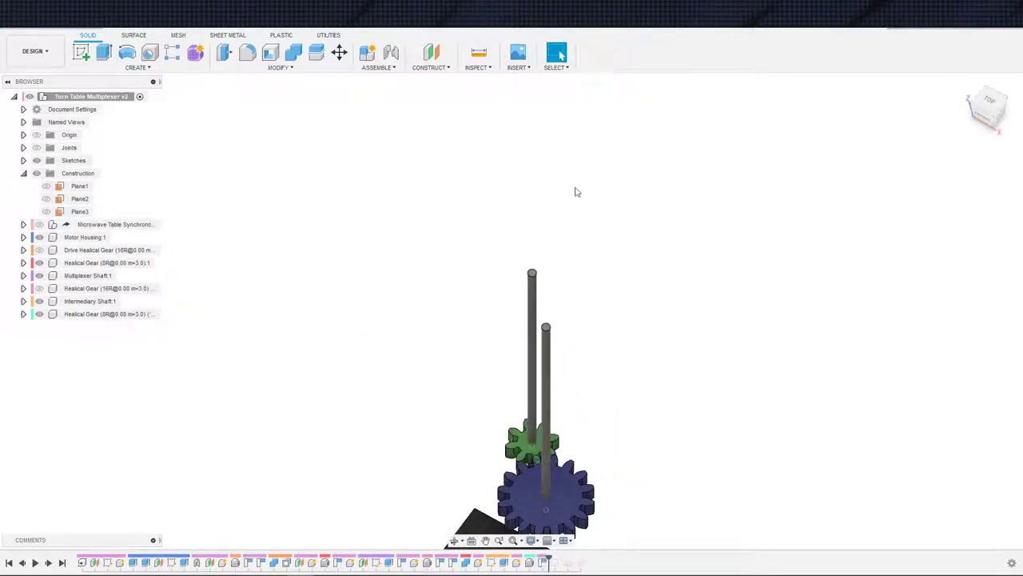
pyautogui.keyDown('shift'); pyautogui.moveTo(601, 446); pyautogui.dragTo(598, 424, button='middle'); pyautogui.keyUp('shift')
pyautogui.scroll(-2, 596, 430)
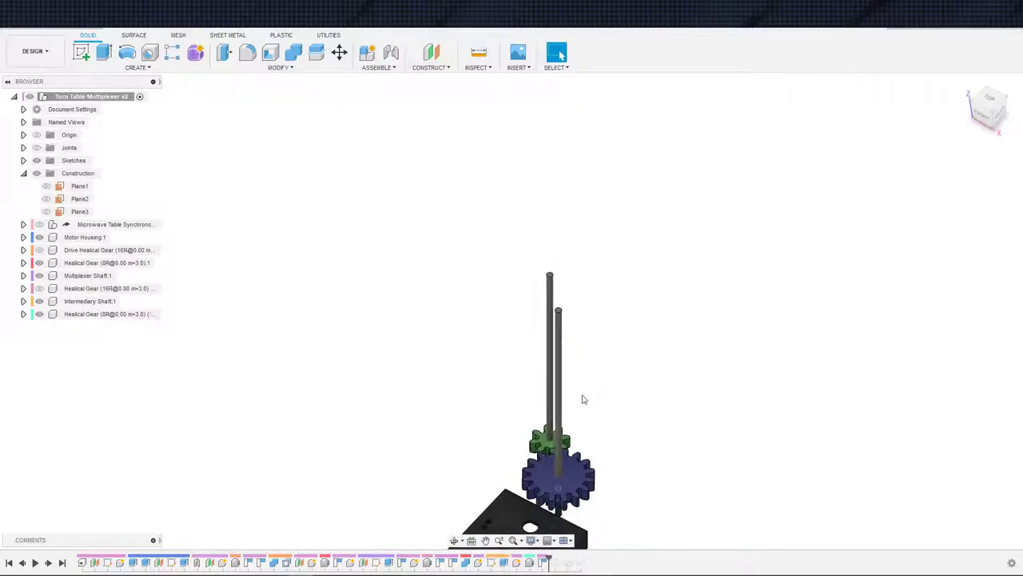
# Step the timeline forward to its end to restore the stack of patterned green gears
pyautogui.click(39, 290)
pyautogui.keyDown('shift'); pyautogui.moveTo(363, 450); pyautogui.dragTo(363, 471, button='middle'); pyautogui.keyUp('shift')
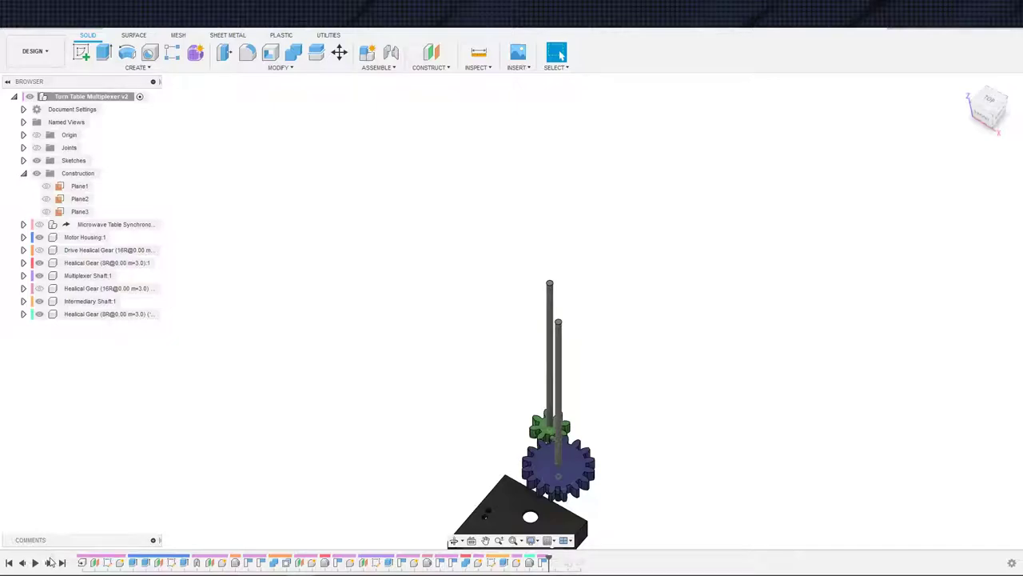
pyautogui.click(49, 562)
pyautogui.click(49, 562)
pyautogui.click(50, 562)
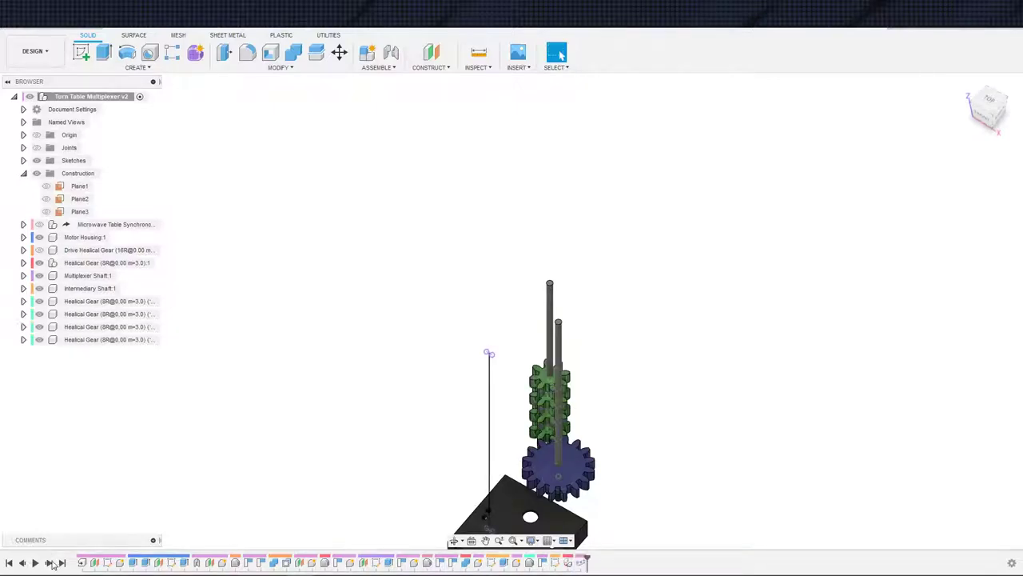
# Examine the layout of the motor housing, blue gear, both shafts and green gear stack from several angles
pyautogui.keyDown('shift'); pyautogui.moveTo(290, 494); pyautogui.dragTo(384, 438, button='middle'); pyautogui.keyUp('shift')
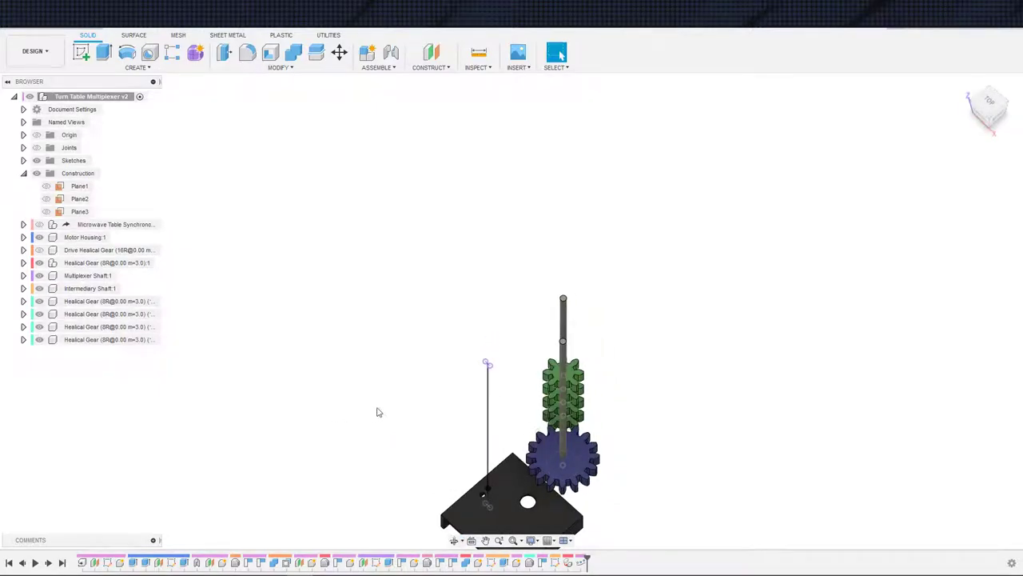
pyautogui.keyDown('shift'); pyautogui.moveTo(457, 382); pyautogui.dragTo(331, 391, button='middle'); pyautogui.keyUp('shift')
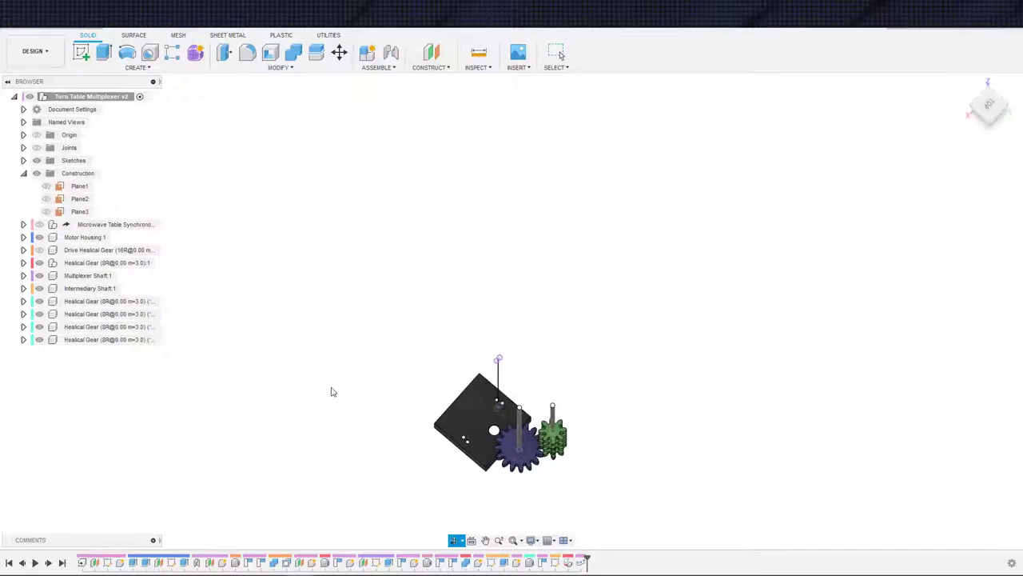
pyautogui.press('Escape')
pyautogui.scroll(-2, 308, 352)
pyautogui.moveTo(637, 397); pyautogui.dragTo(432, 376, button='middle')
pyautogui.scroll(2, 365, 415)
pyautogui.keyDown('shift'); pyautogui.moveTo(365, 420); pyautogui.dragTo(473, 417, button='middle'); pyautogui.keyUp('shift')
pyautogui.scroll(-2, 424, 455)
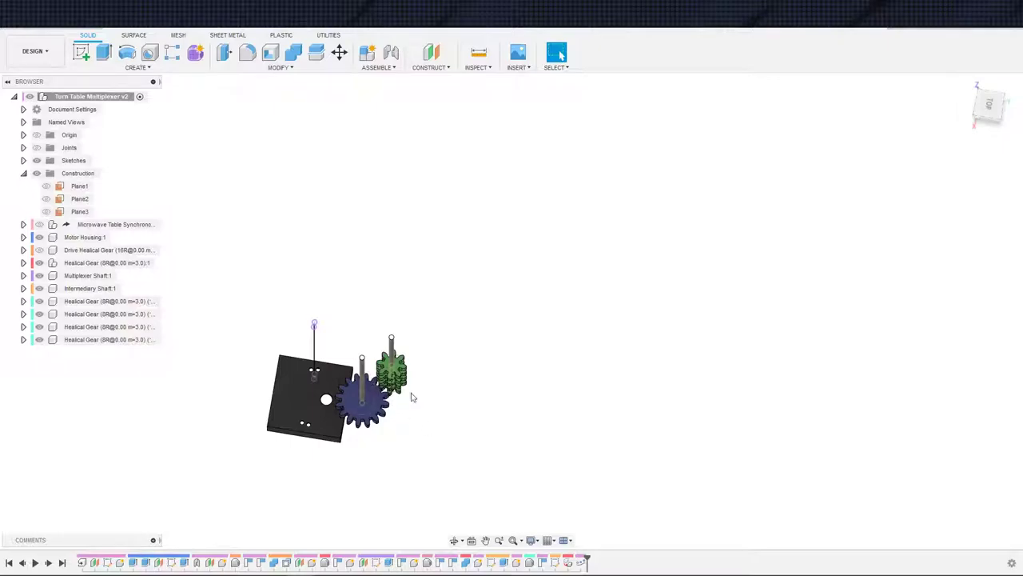
pyautogui.keyDown('shift'); pyautogui.moveTo(412, 397); pyautogui.dragTo(438, 378, button='middle'); pyautogui.keyUp('shift')
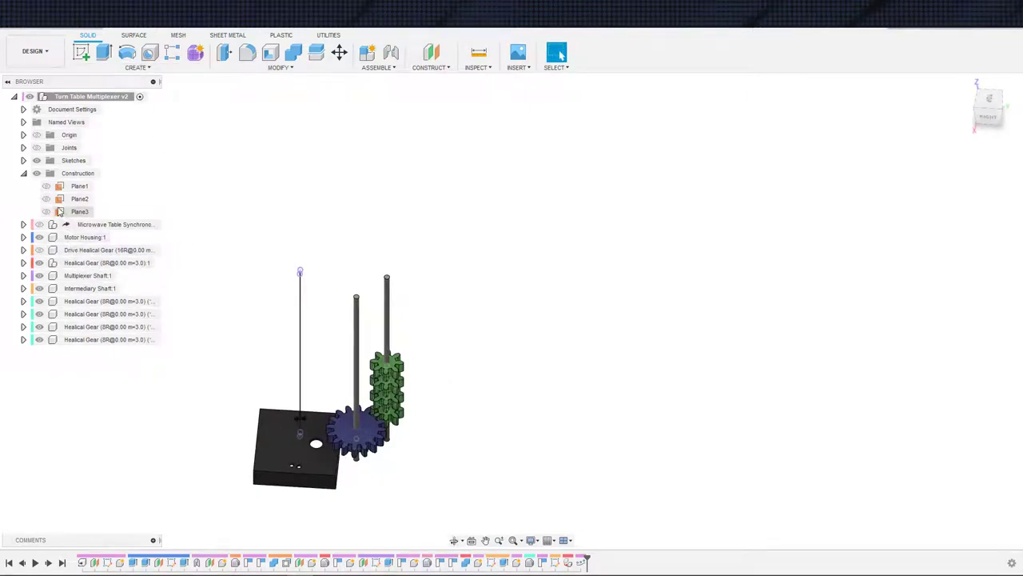
pyautogui.scroll(2, 161, 268)
pyautogui.keyDown('shift'); pyautogui.moveTo(231, 305); pyautogui.dragTo(243, 334, button='middle'); pyautogui.keyUp('shift')
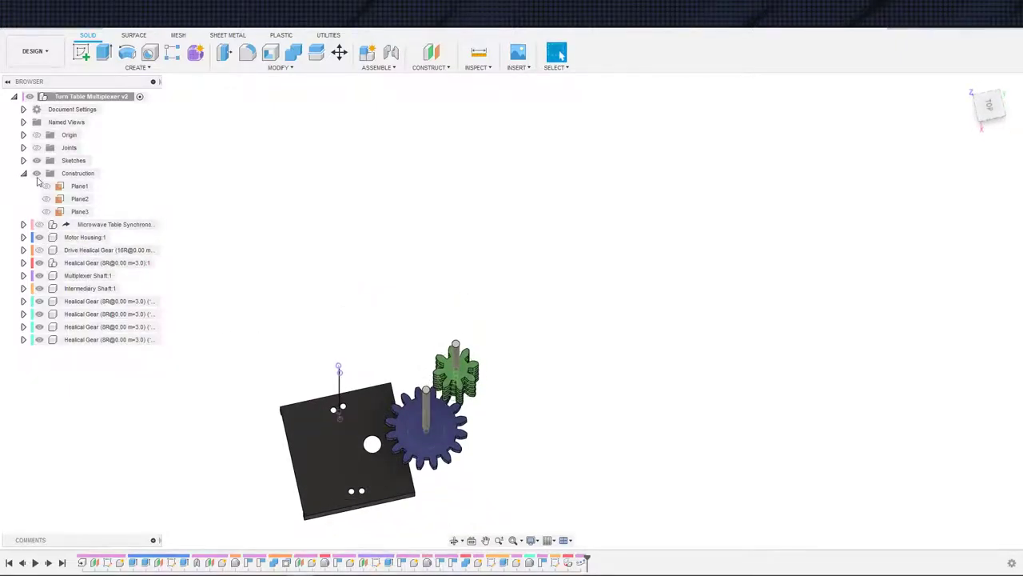
# Create an internal component named "Gear Ratio Interface Shaft" under the top-level assembly and activate it
pyautogui.rightClick(96, 98)
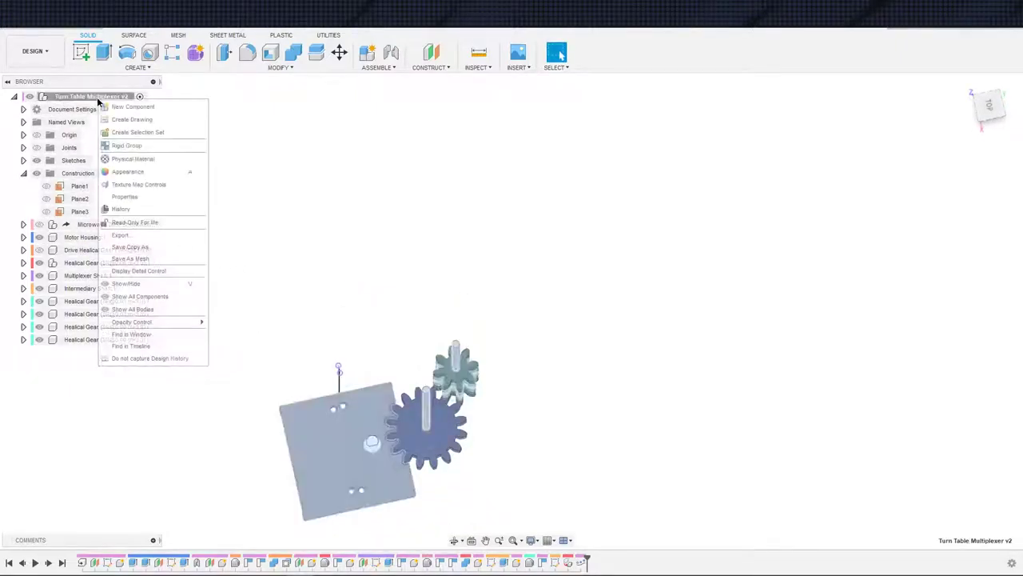
pyautogui.click(138, 109)
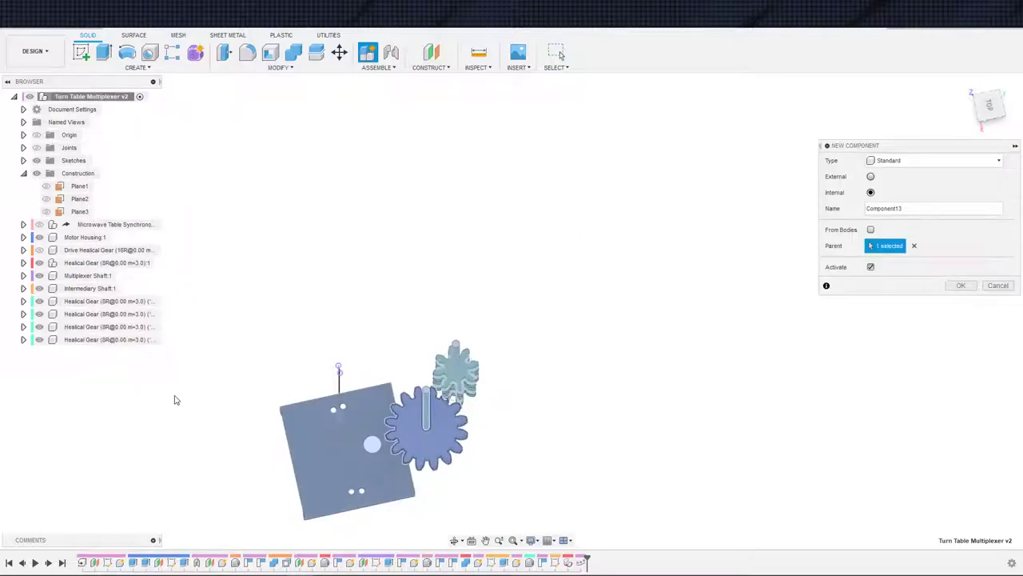
pyautogui.doubleClick(911, 208)
pyautogui.write('Multiplex')
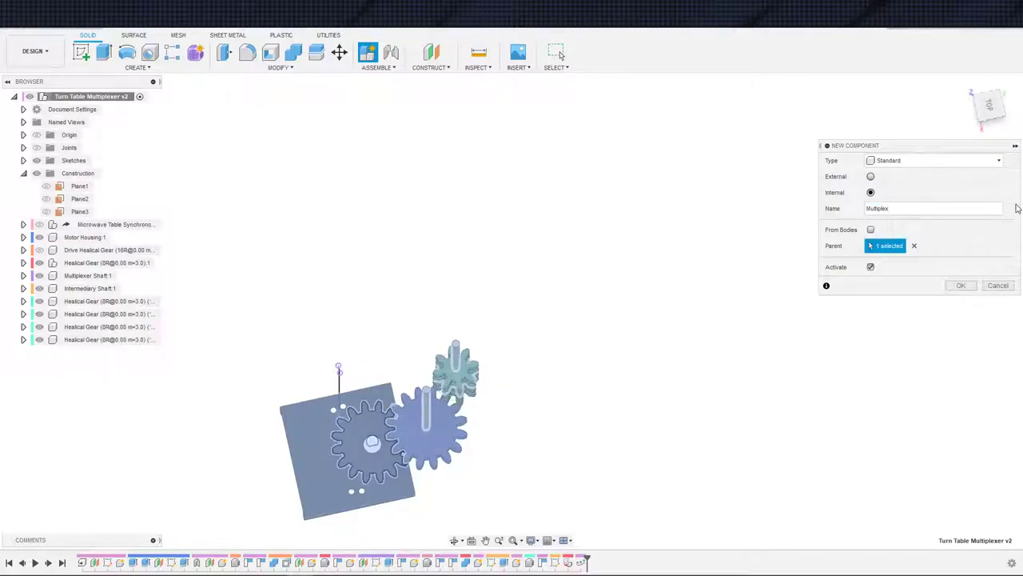
pyautogui.press('BackSpace')
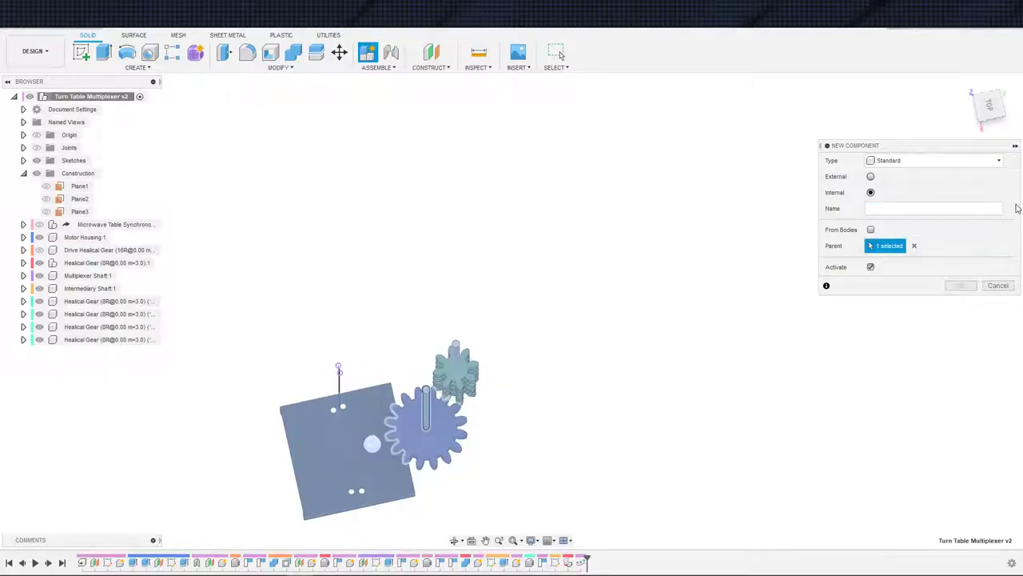
pyautogui.write('Multiplex')
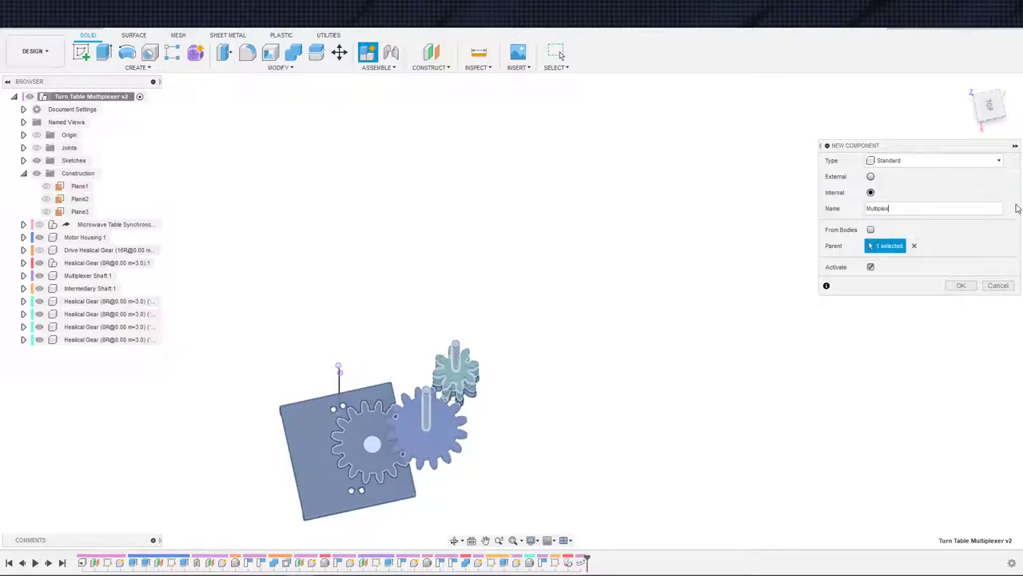
pyautogui.write(' Inter')
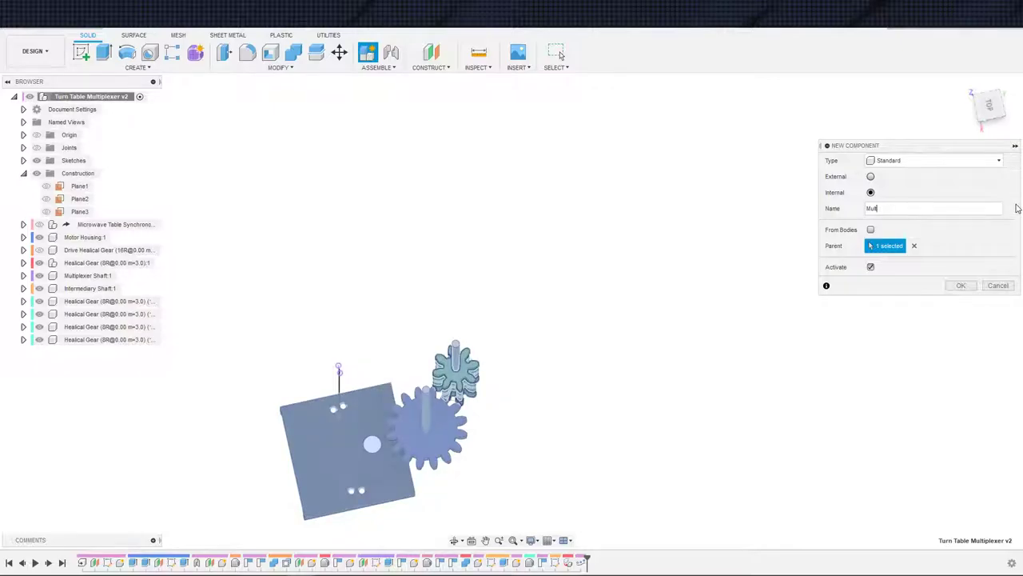
pyautogui.write('ear Ro')
pyautogui.write('tio')
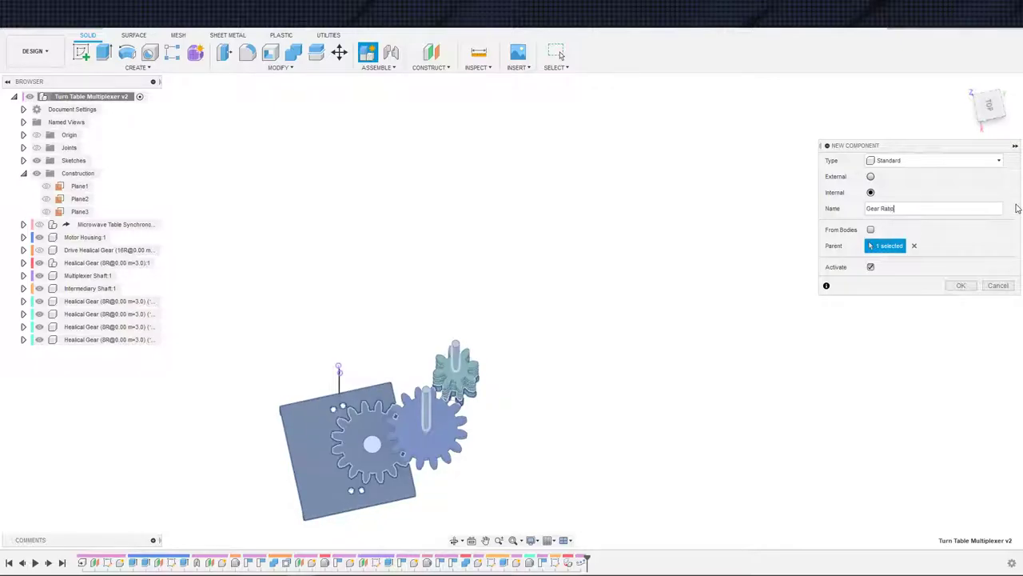
pyautogui.write(' Inte')
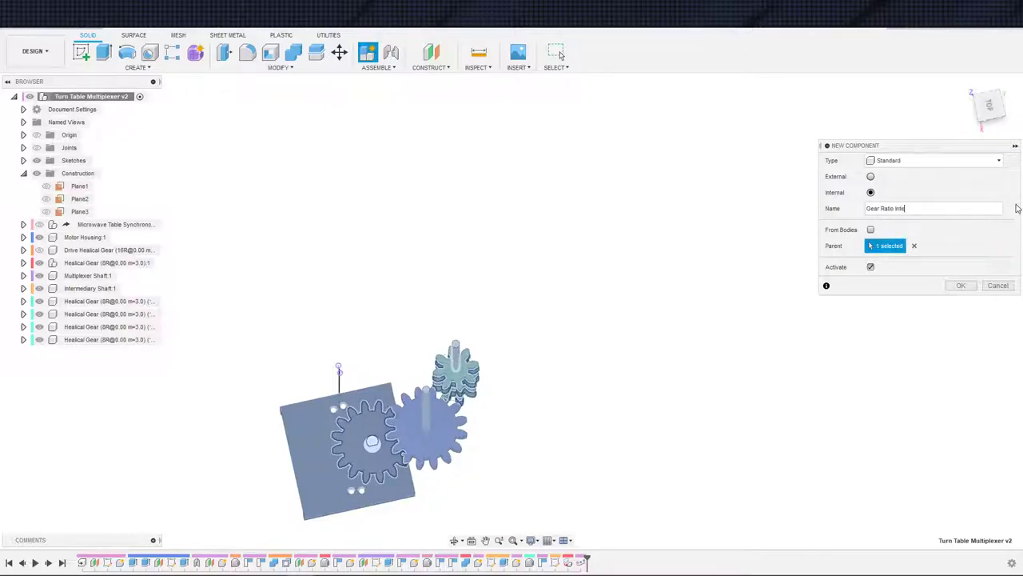
pyautogui.write('rface Shaft')
pyautogui.press('Return')
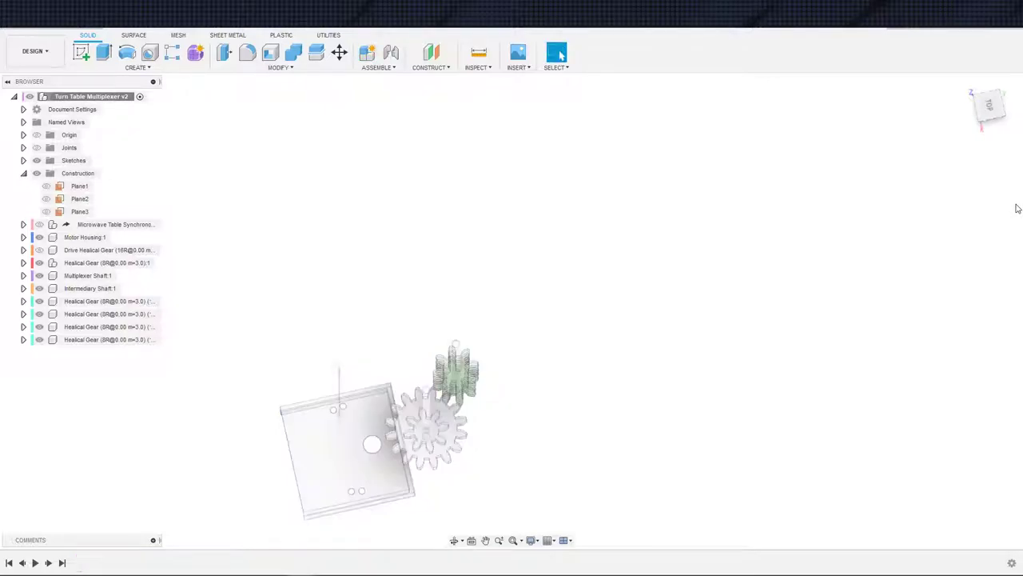
# Sketch on Plane3, projecting the motor housing's edge beside the blue gear and the green gear's sketched circle, and finish the sketch
pyautogui.keyDown('shift'); pyautogui.moveTo(470, 490); pyautogui.dragTo(502, 449, button='middle'); pyautogui.keyUp('shift')
pyautogui.click(989, 107)
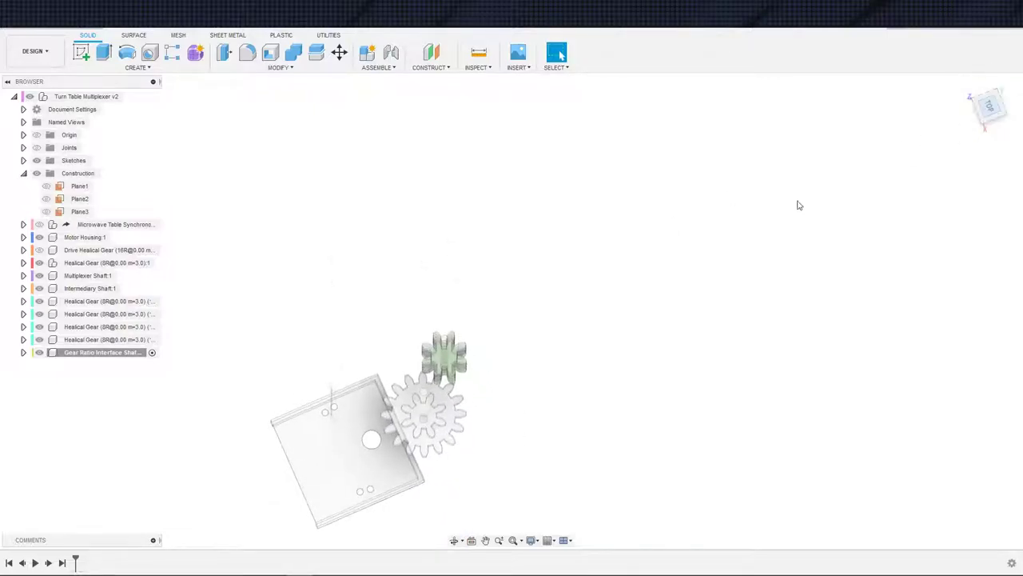
pyautogui.click(80, 211)
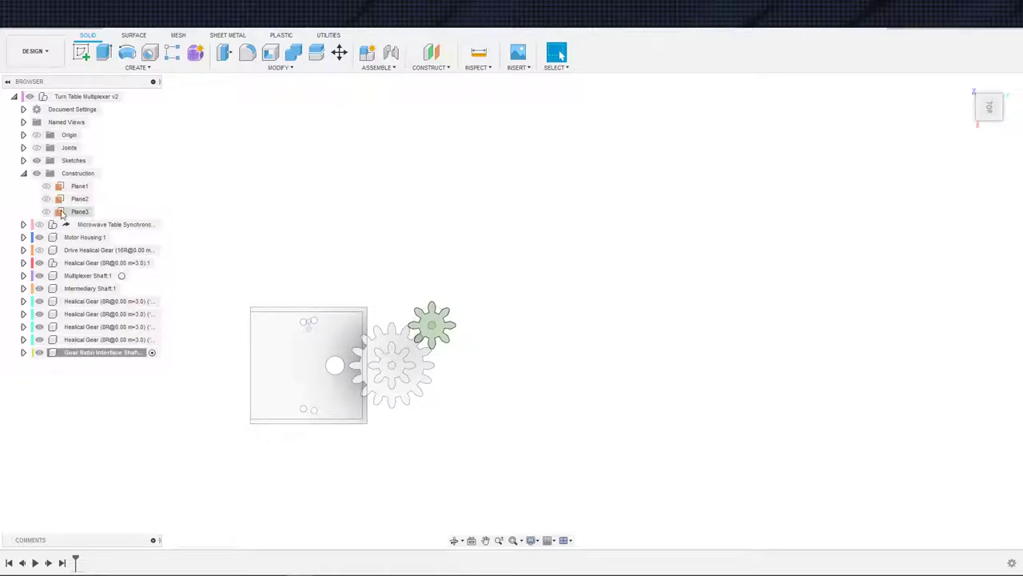
pyautogui.press('s')
pyautogui.click(339, 343)
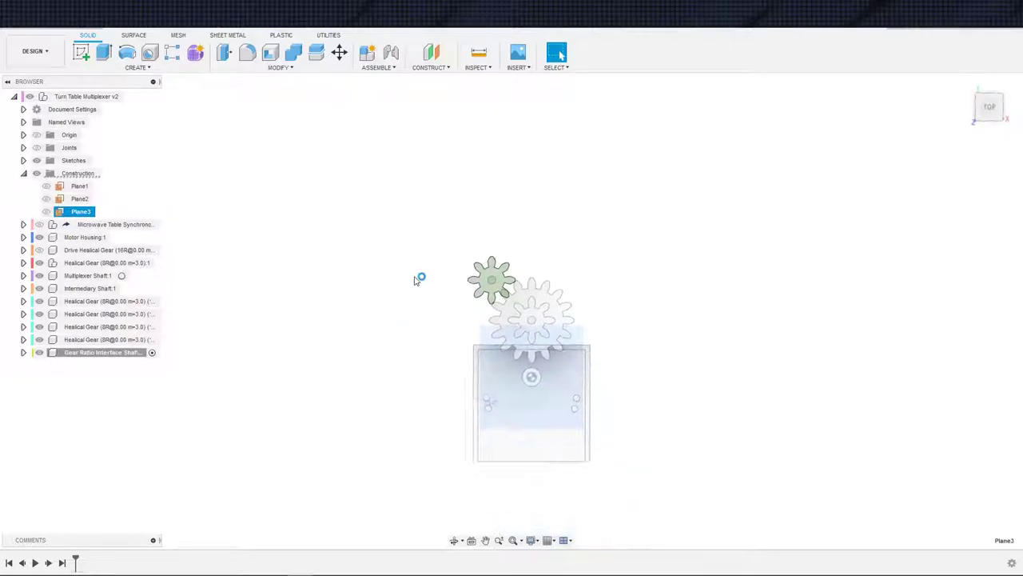
pyautogui.press('s')
pyautogui.click(697, 323)
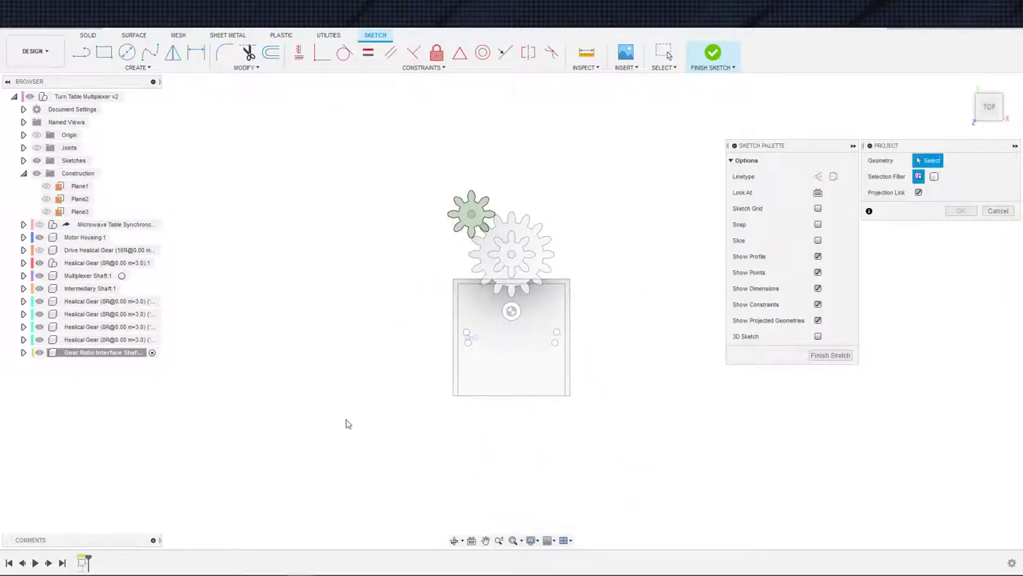
pyautogui.click(506, 332)
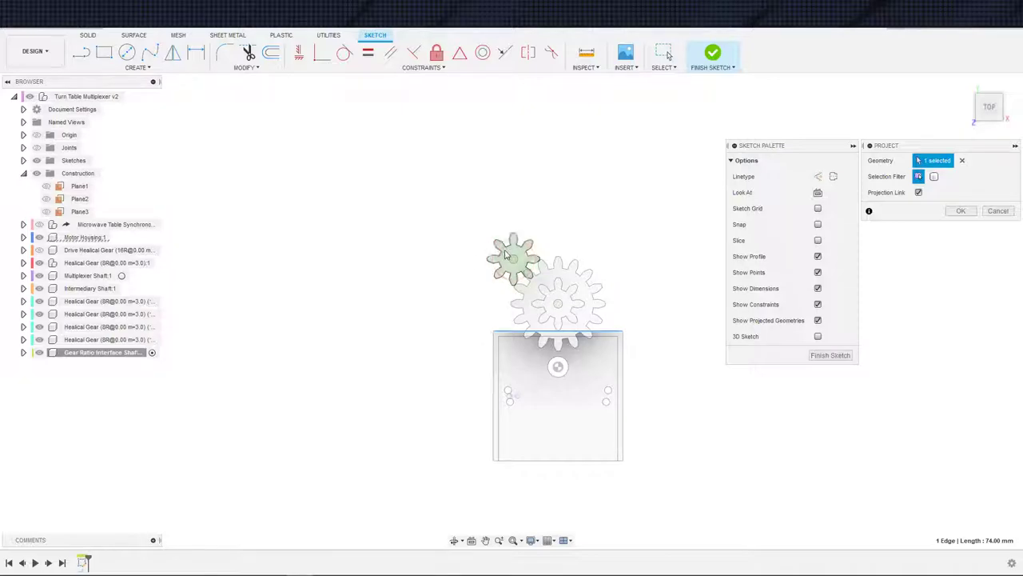
pyautogui.click(513, 281)
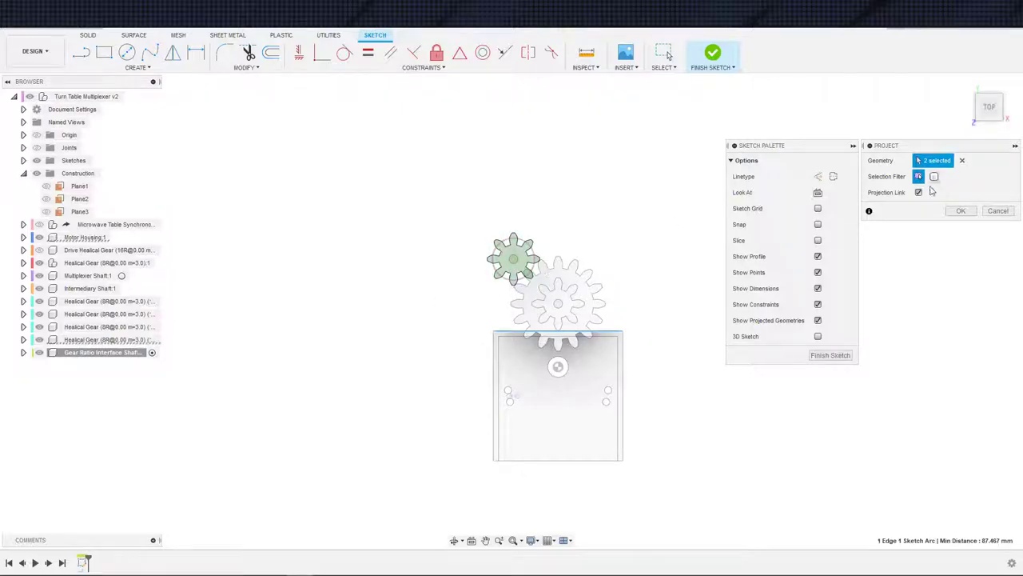
pyautogui.click(961, 211)
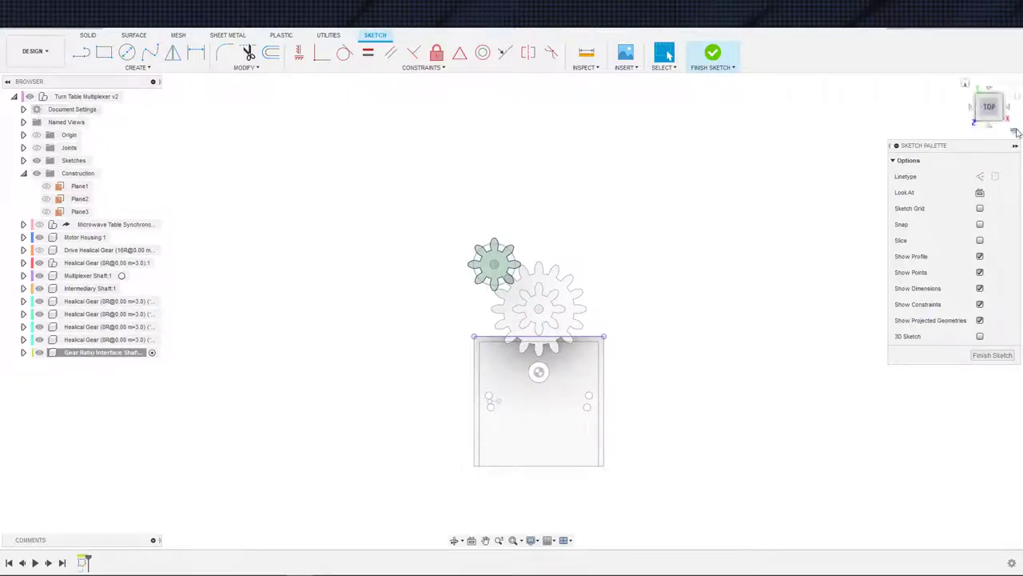
pyautogui.click(723, 61)
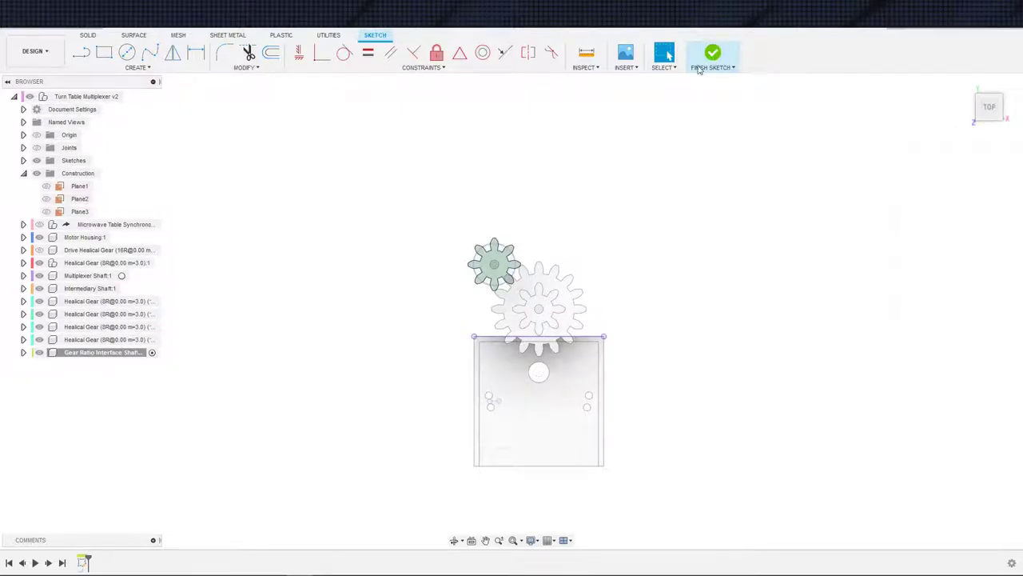
# Activate the top-level assembly, roll the timeline back before the Gear Ratio Interface Shaft, and create a component named "Multiplex Mesh Gears"
pyautogui.click(130, 97)
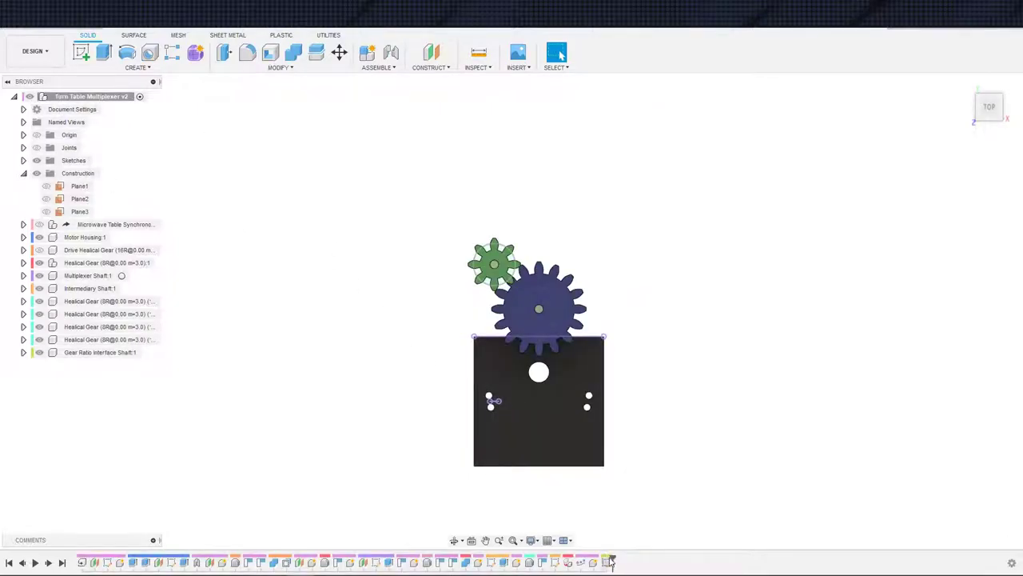
pyautogui.moveTo(609, 562); pyautogui.dragTo(587, 561)
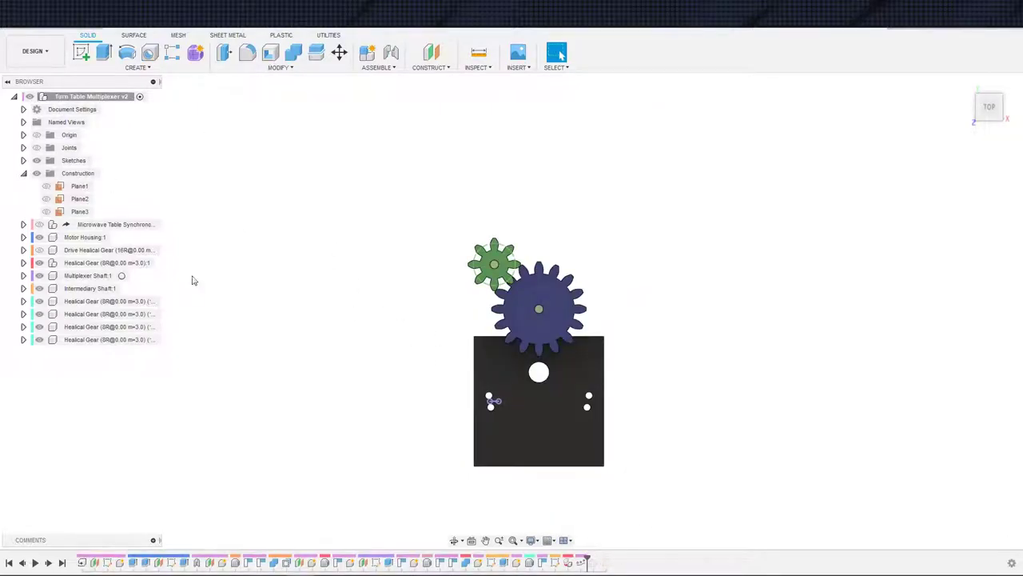
pyautogui.rightClick(118, 96)
pyautogui.click(134, 108)
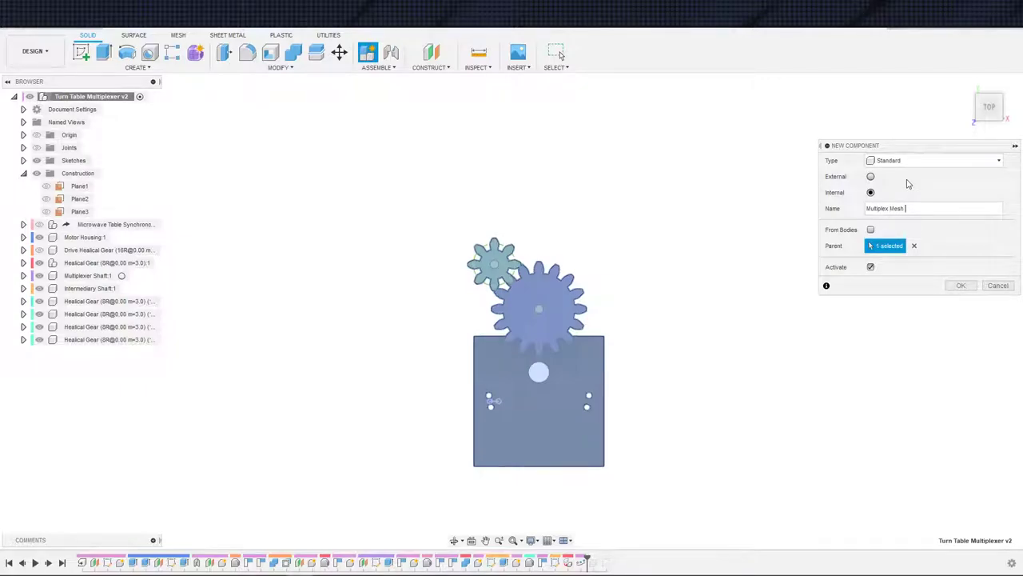
pyautogui.press('Return')
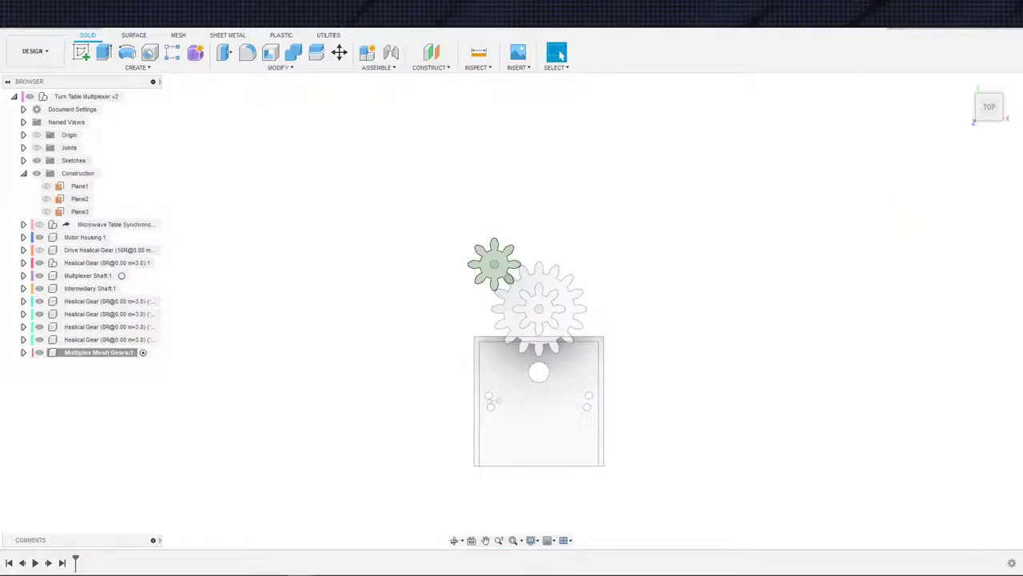
# Try to move the four green helical gear components into the active Multiplex Mesh Gears component
pyautogui.click(72, 301)
pyautogui.keyDown('shift'); pyautogui.click(80, 339); pyautogui.keyUp('shift')
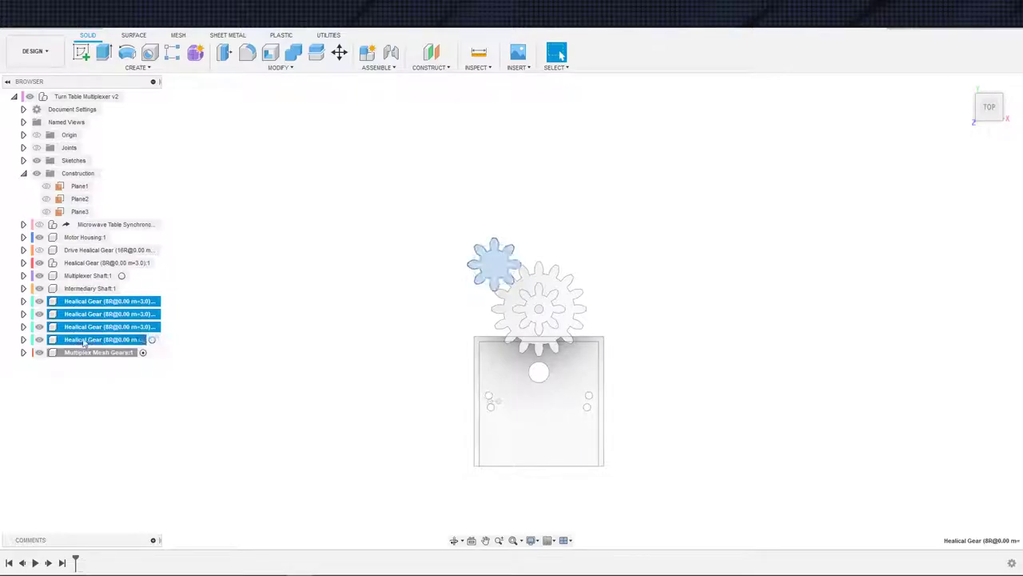
pyautogui.moveTo(86, 304); pyautogui.dragTo(82, 352)
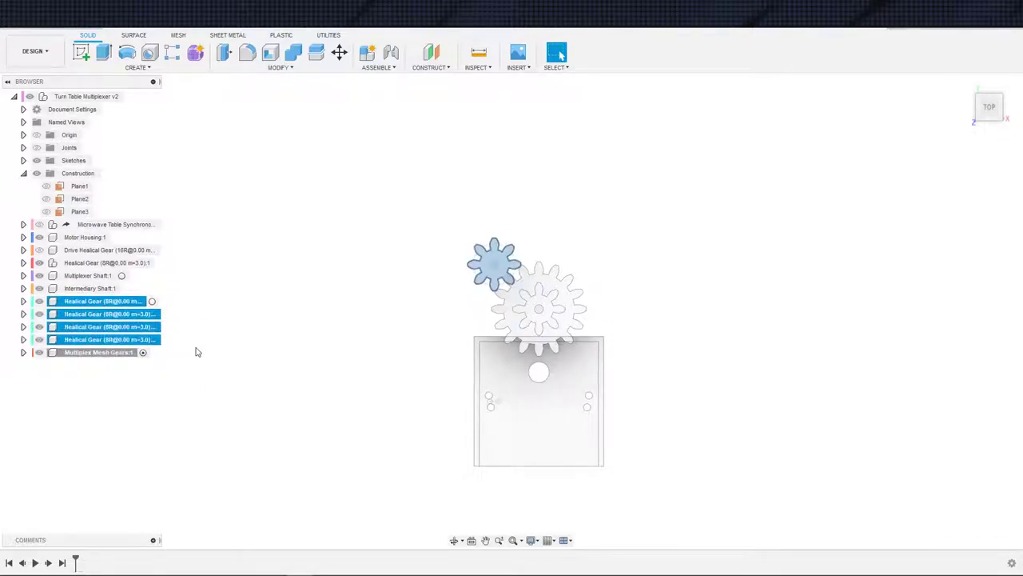
pyautogui.click(196, 351)
pyautogui.click(102, 302)
pyautogui.keyDown('shift'); pyautogui.click(107, 339); pyautogui.keyUp('shift')
pyautogui.moveTo(102, 301)
pyautogui.mouseDown()
pyautogui.moveTo(112, 299)
pyautogui.moveTo(110, 335)
pyautogui.moveTo(91, 357)
pyautogui.mouseUp()
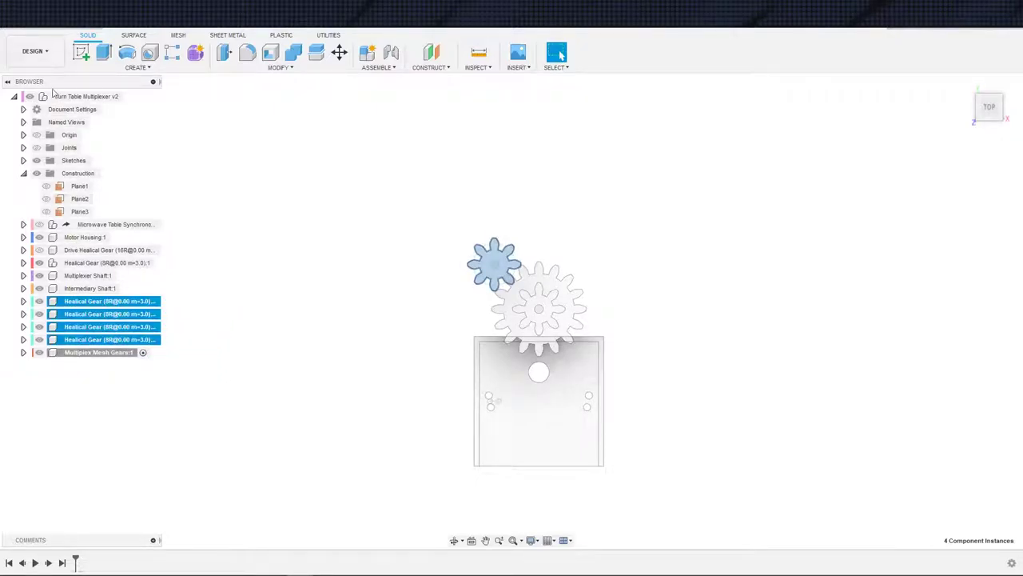
# Activate the top-level assembly and try again to nest the four green gears inside Multiplex Mesh Gears
pyautogui.click(139, 97)
pyautogui.click(127, 302)
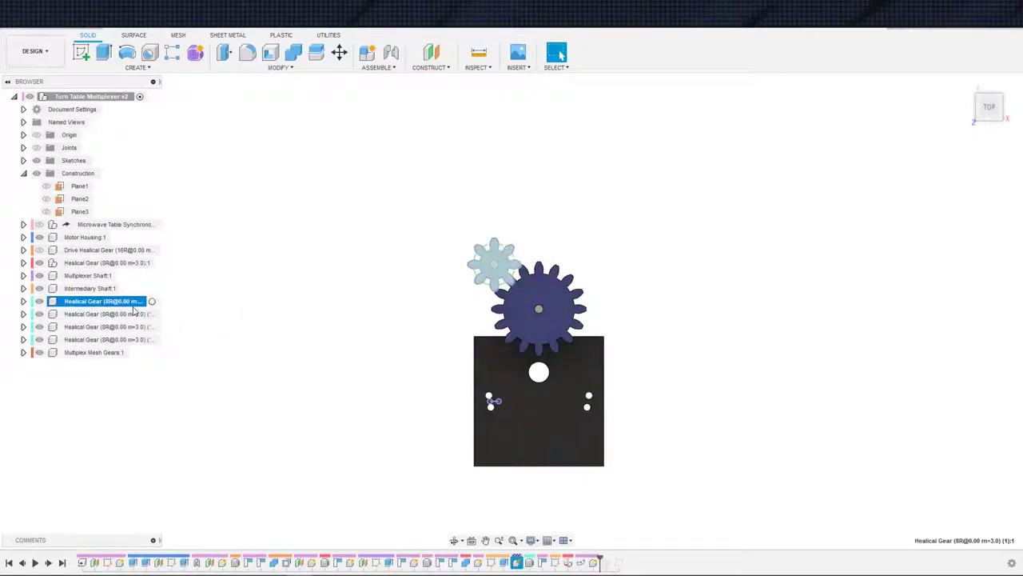
pyautogui.keyDown('shift'); pyautogui.click(126, 338); pyautogui.keyUp('shift')
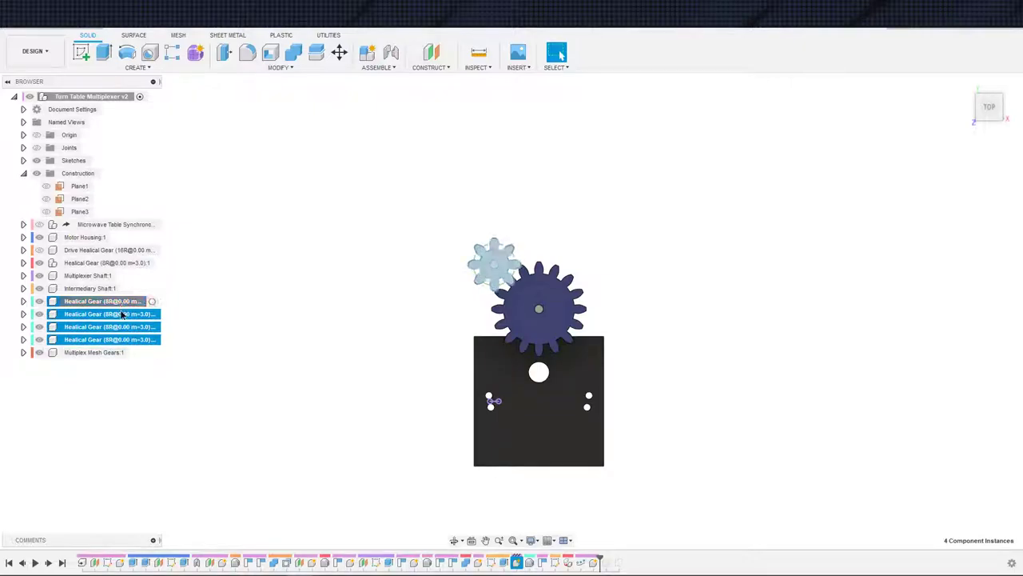
pyautogui.moveTo(95, 302)
pyautogui.mouseDown()
pyautogui.moveTo(106, 360)
pyautogui.moveTo(45, 356)
pyautogui.mouseUp()
pyautogui.click(52, 354)
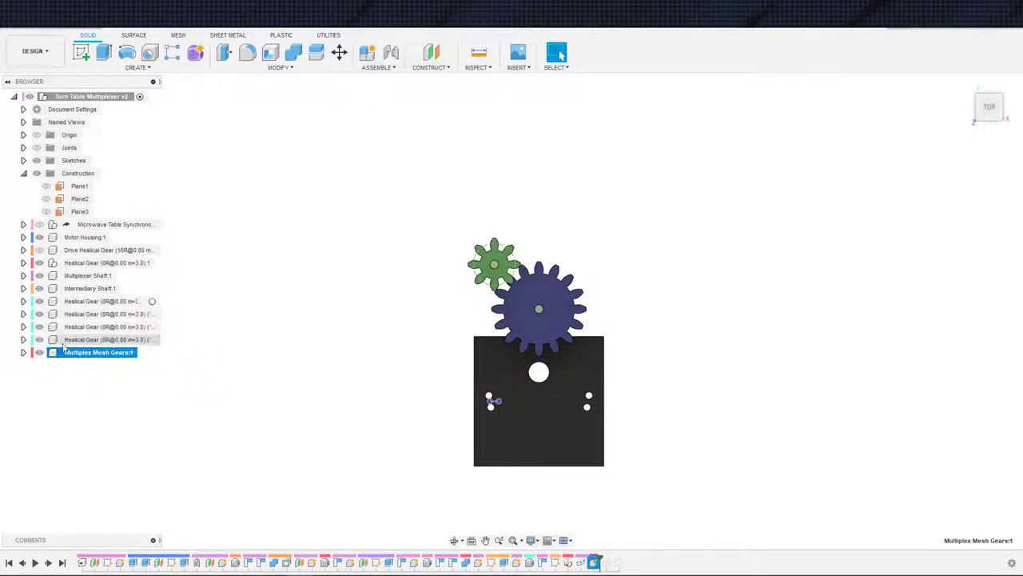
# Try to cut the four green helical gears and paste them into the Multiplex Mesh Gears component
pyautogui.click(93, 312)
pyautogui.click(96, 302)
pyautogui.keyDown('shift'); pyautogui.click(98, 339); pyautogui.keyUp('shift')
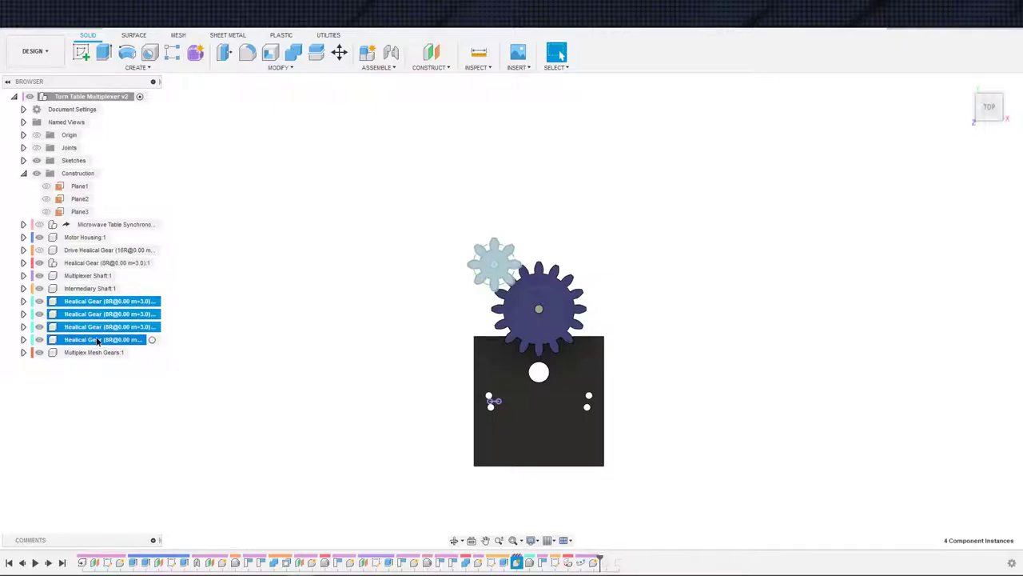
pyautogui.rightClick(98, 339)
pyautogui.click(114, 227)
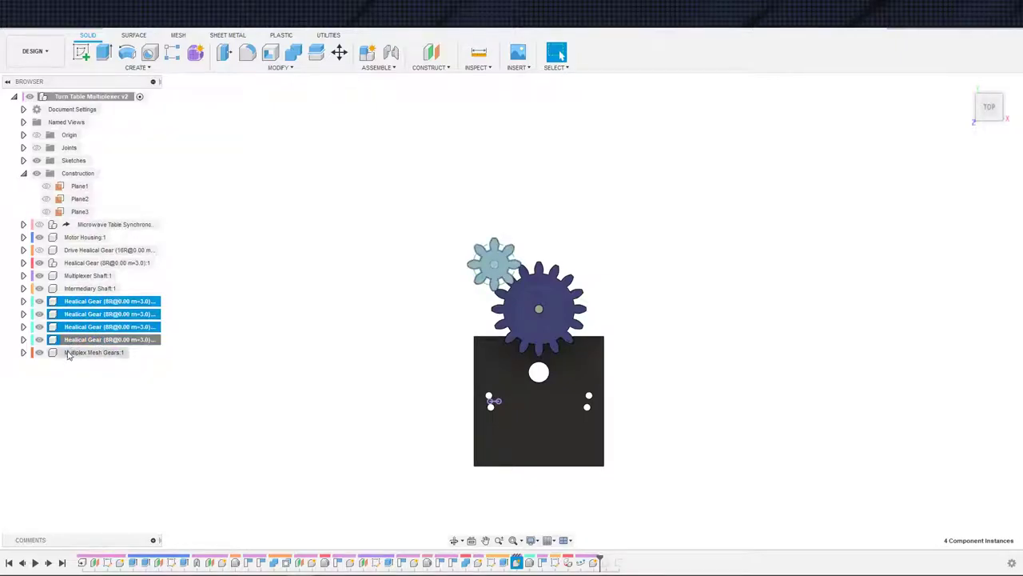
pyautogui.click(69, 352)
pyautogui.rightClick(68, 356)
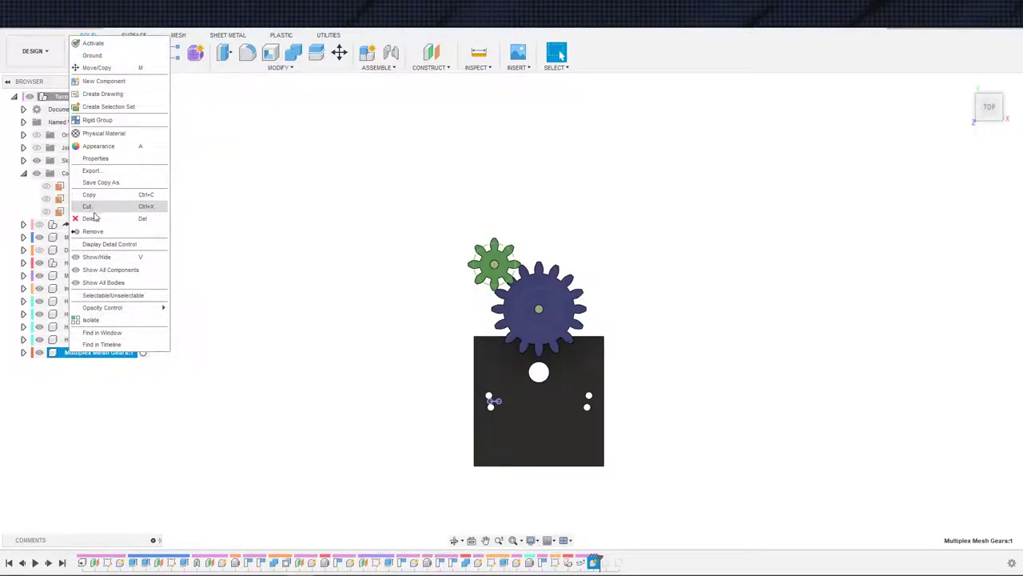
pyautogui.click(23, 354)
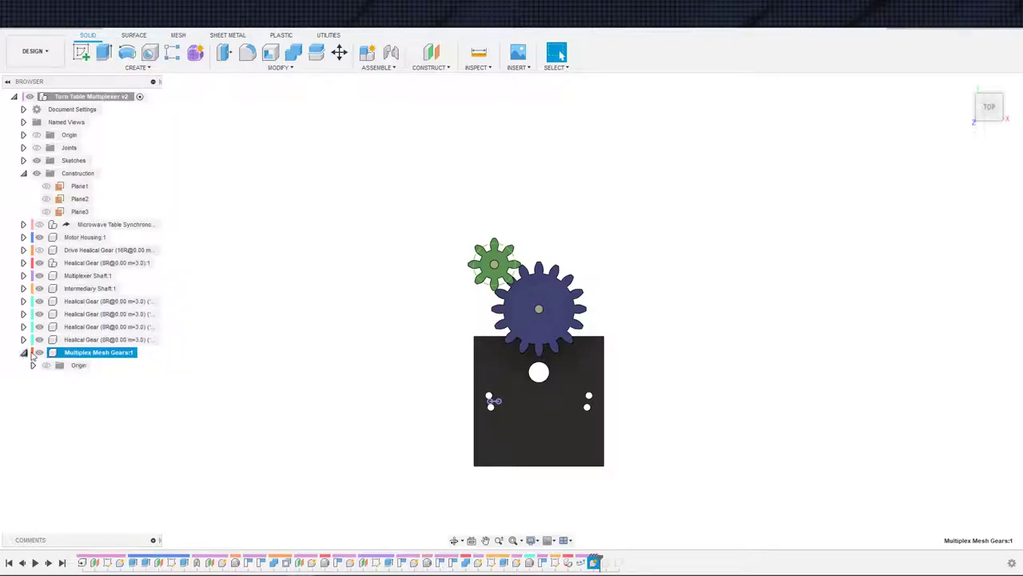
pyautogui.rightClick(110, 367)
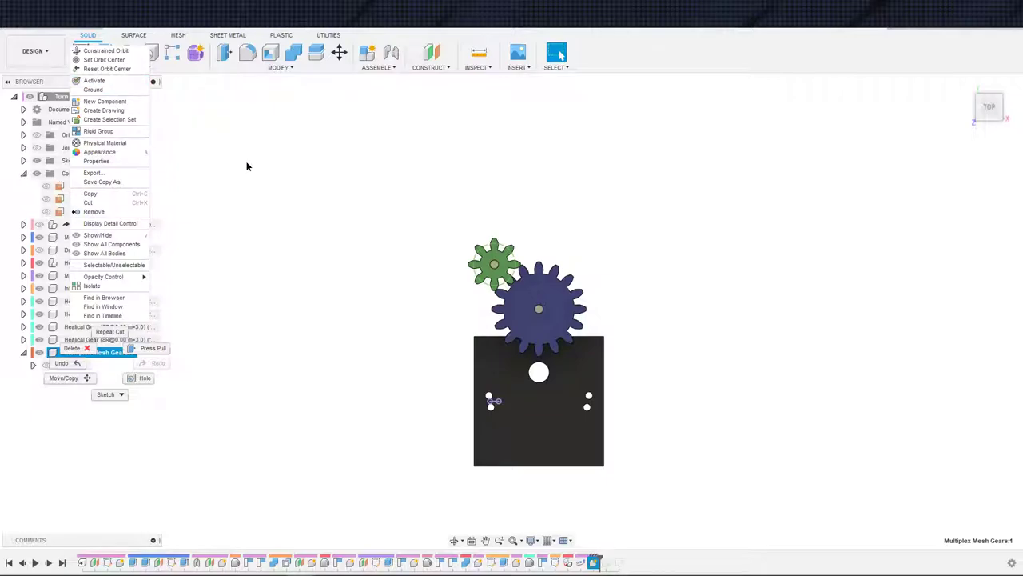
pyautogui.click(275, 201)
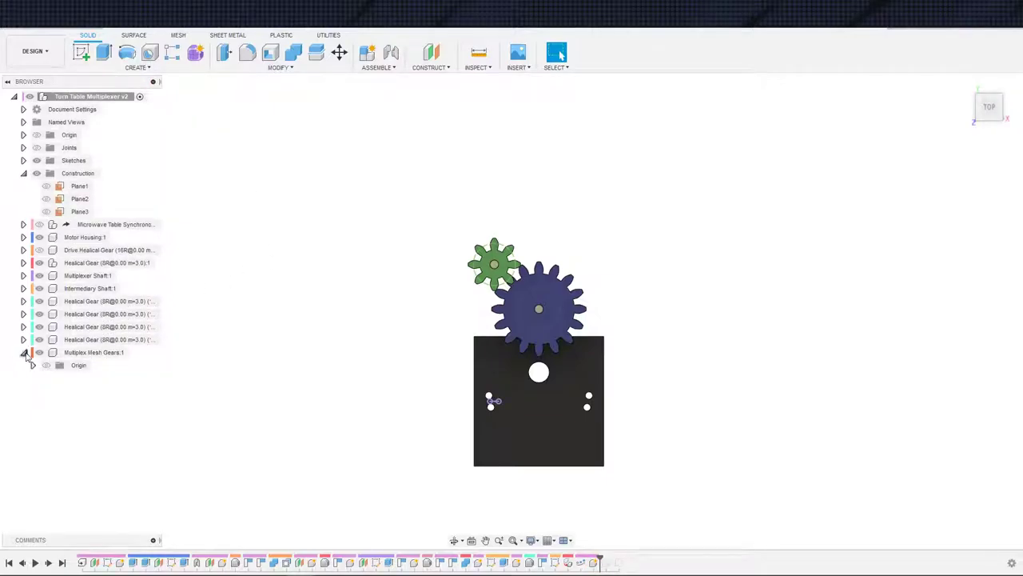
# Step the timeline forward to restore the Gear Ratio Interface Shaft and activate that component
pyautogui.click(24, 353)
pyautogui.click(49, 564)
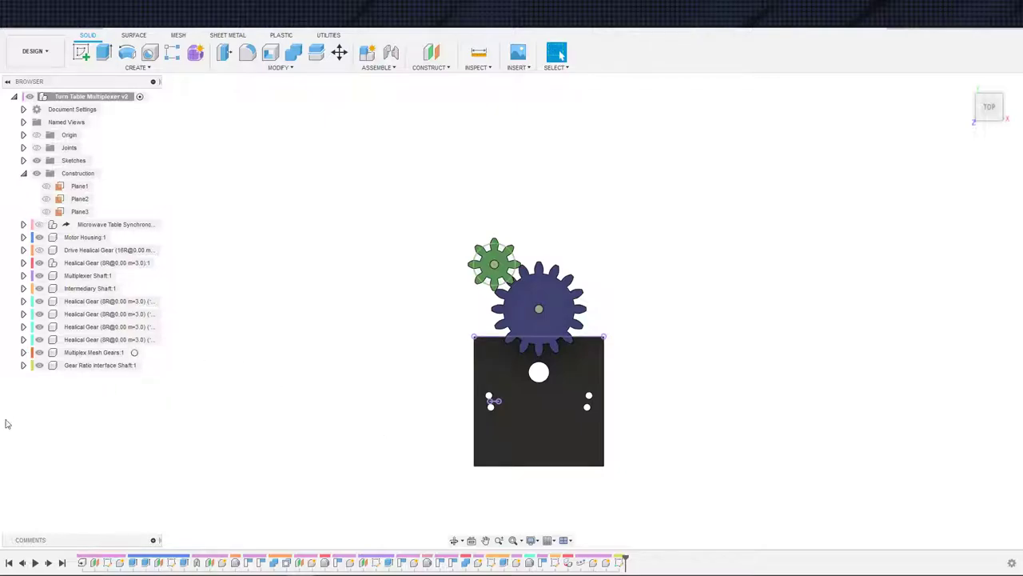
pyautogui.click(144, 365)
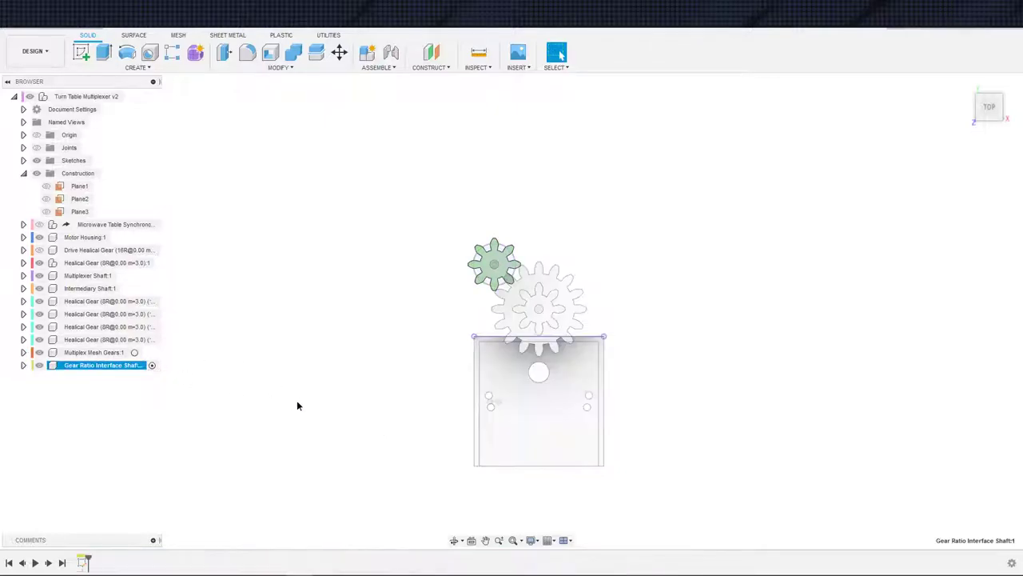
pyautogui.moveTo(367, 365); pyautogui.dragTo(349, 432, button='middle')
pyautogui.press('c')
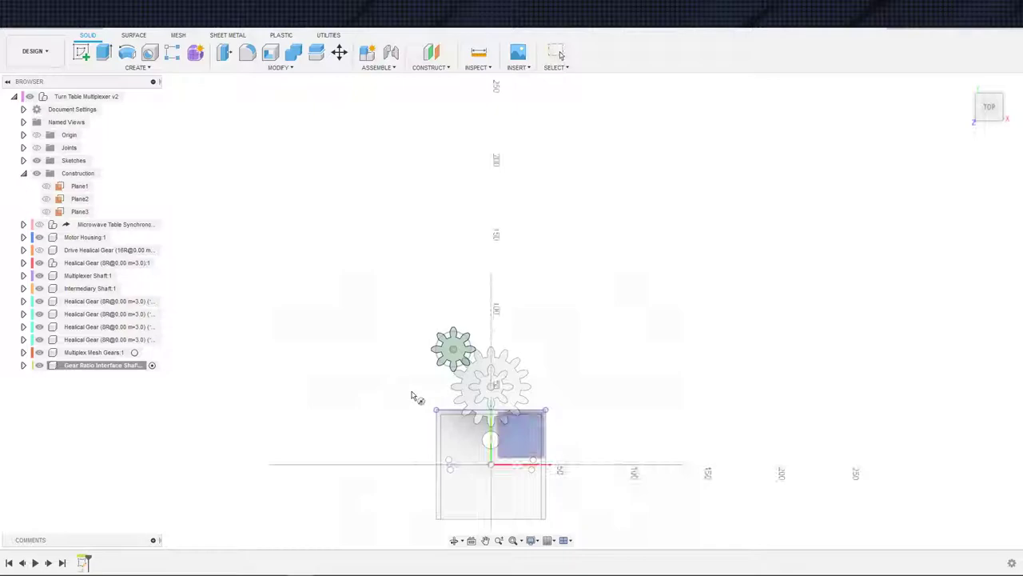
pyautogui.click(409, 385)
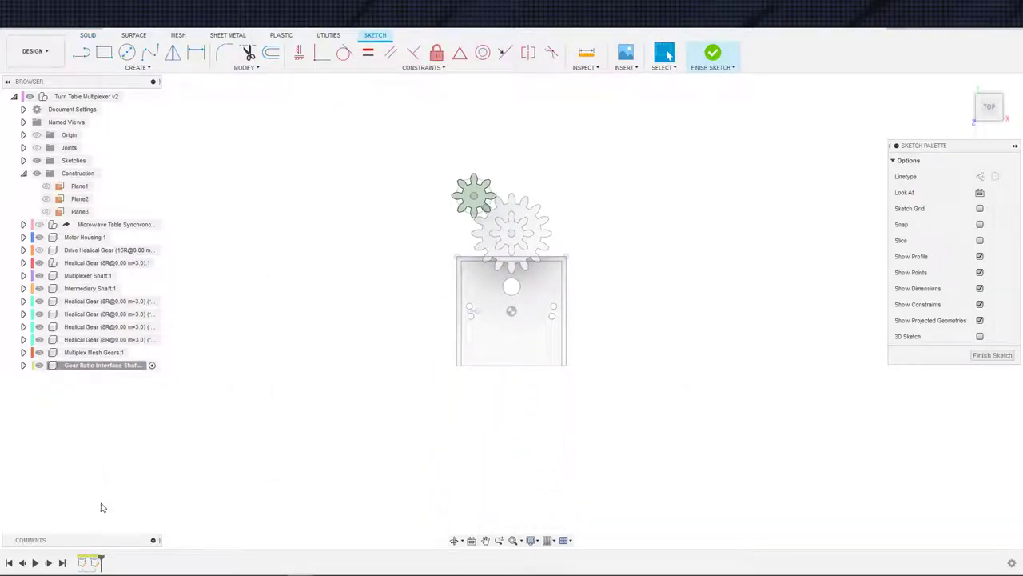
pyautogui.hotkey('ctrl', 'z')
# Open the interface shaft's existing sketch for editing and hide all the other components
pyautogui.doubleClick(83, 562)
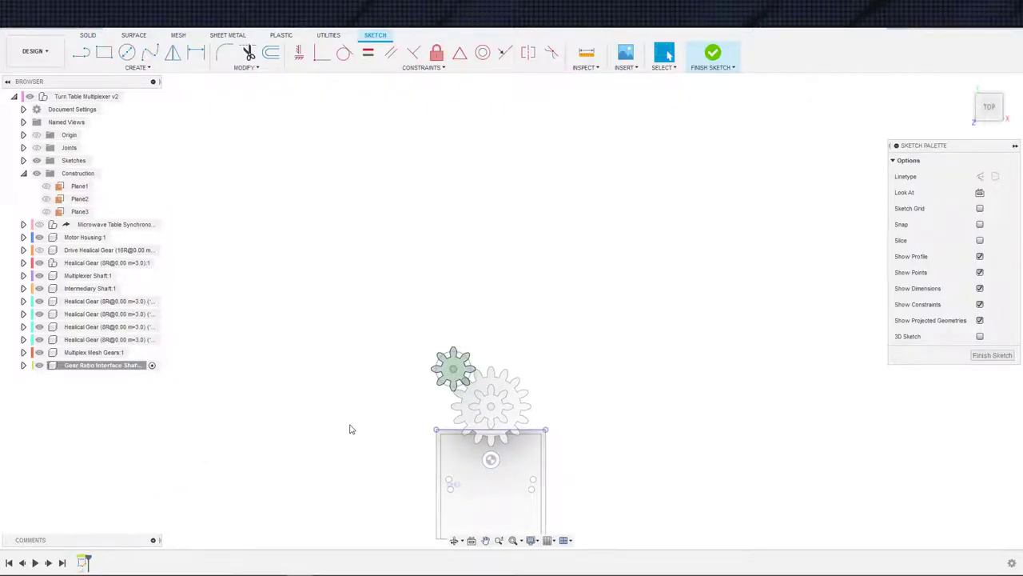
pyautogui.click(120, 249)
pyautogui.press('v')
pyautogui.click(111, 225)
pyautogui.press('v')
pyautogui.click(297, 339)
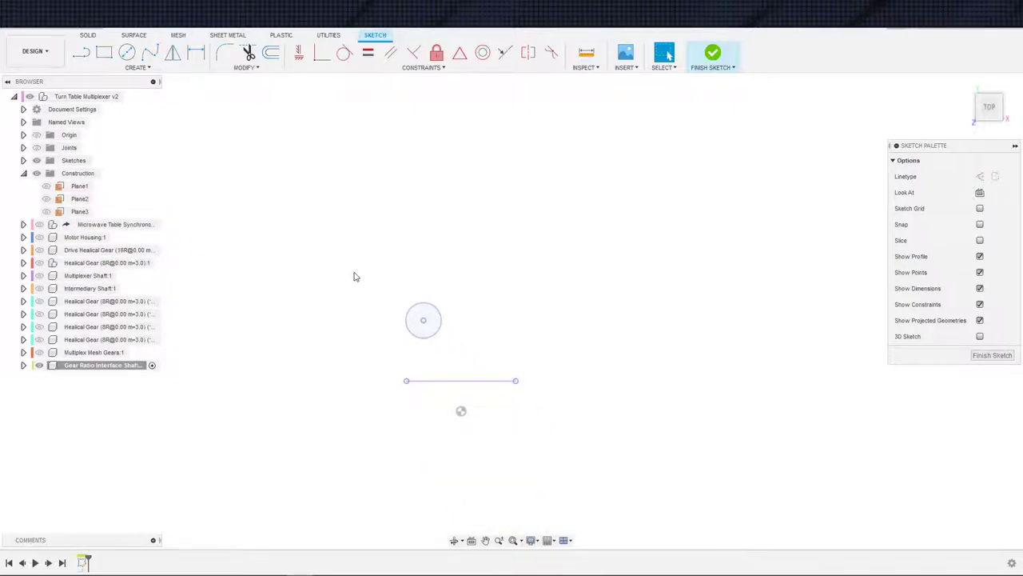
# Sketch a 24 mm diameter circle below and to the left of the projected gear circle
pyautogui.press('c')
pyautogui.click(342, 352)
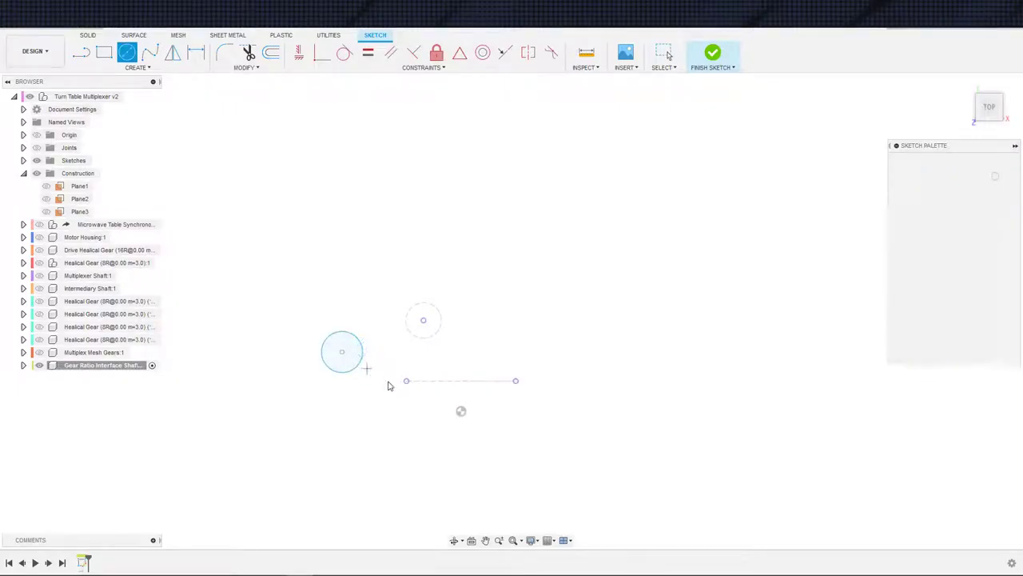
pyautogui.press('d')
pyautogui.click(362, 356)
pyautogui.click(345, 347)
pyautogui.write('2')
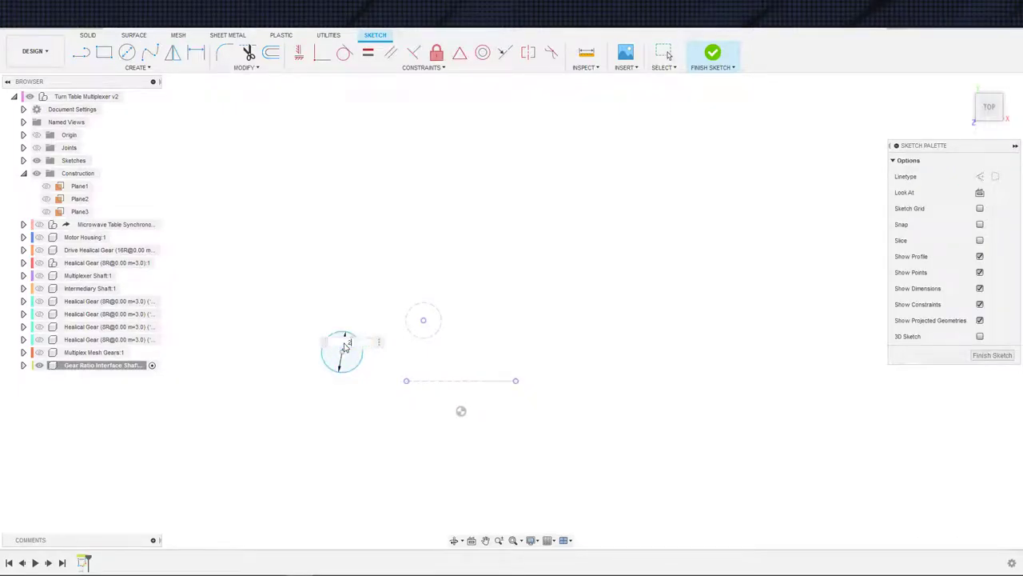
pyautogui.write('4')
pyautogui.press('Return')
# Convert the 24 mm circle to construction geometry
pyautogui.moveTo(381, 349); pyautogui.dragTo(355, 379, button='middle')
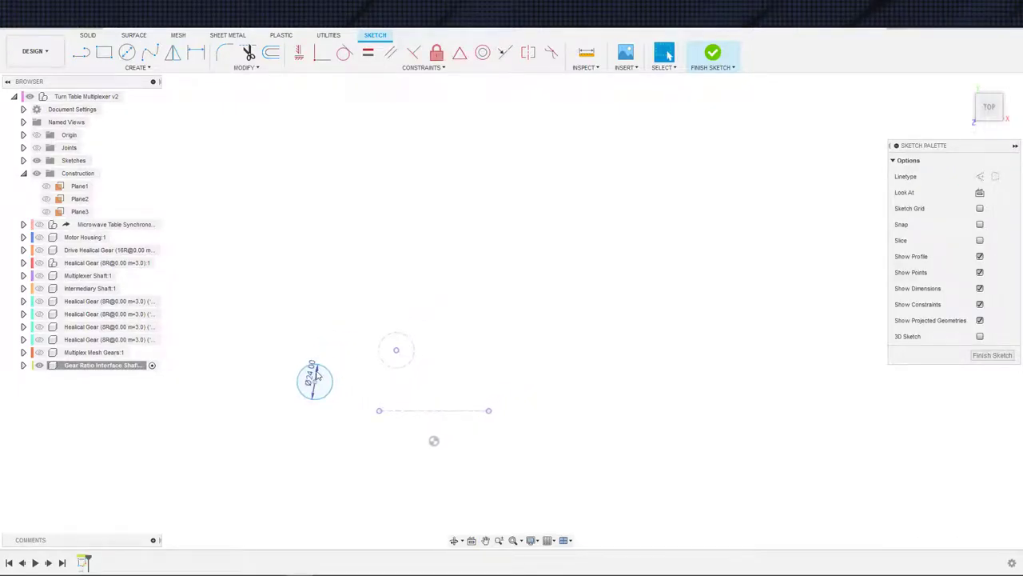
pyautogui.click(315, 364)
pyautogui.press('x')
pyautogui.click(381, 359)
pyautogui.click(334, 377)
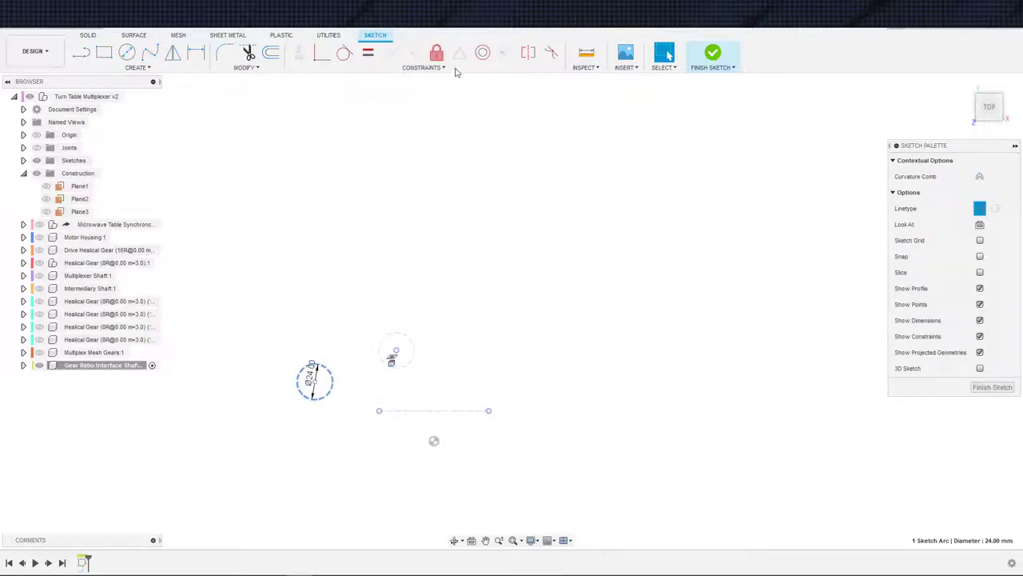
# Sketch a line joining the two circle centres and a vertical line from the projected circle's centre down to the horizontal reference line
pyautogui.press('s')
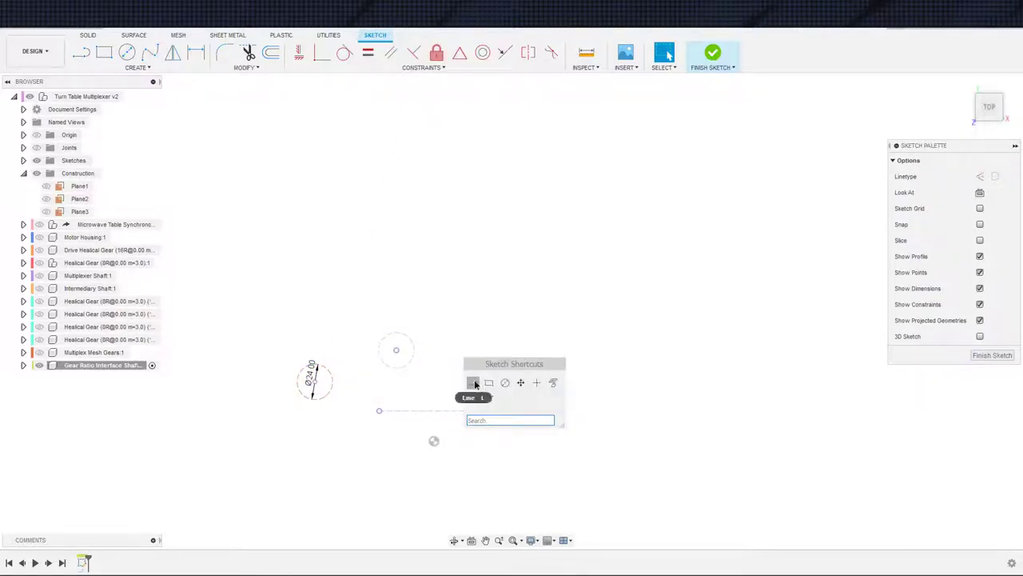
pyautogui.click(472, 383)
pyautogui.click(314, 380)
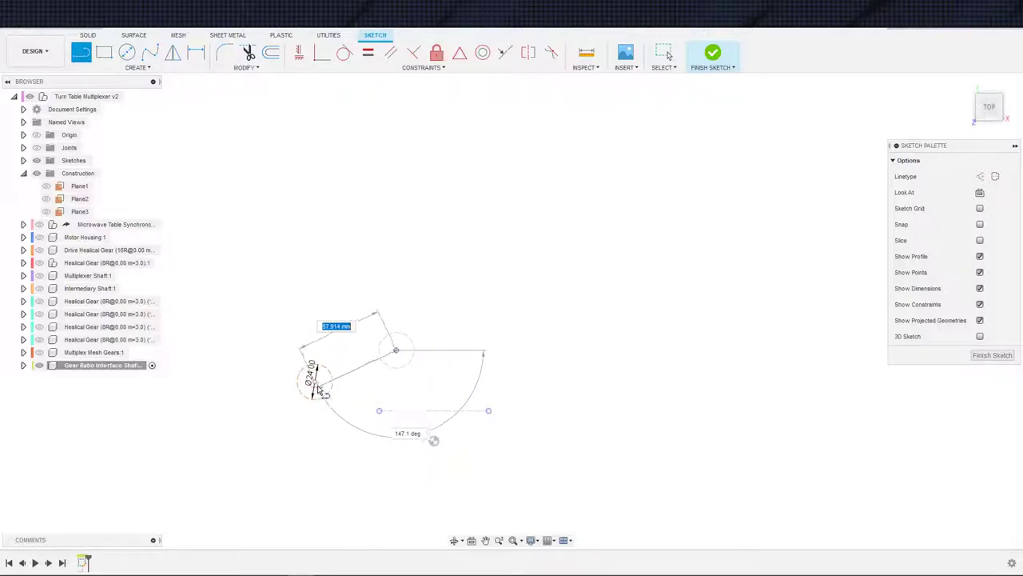
pyautogui.click(396, 349)
pyautogui.press('Escape')
pyautogui.press('s')
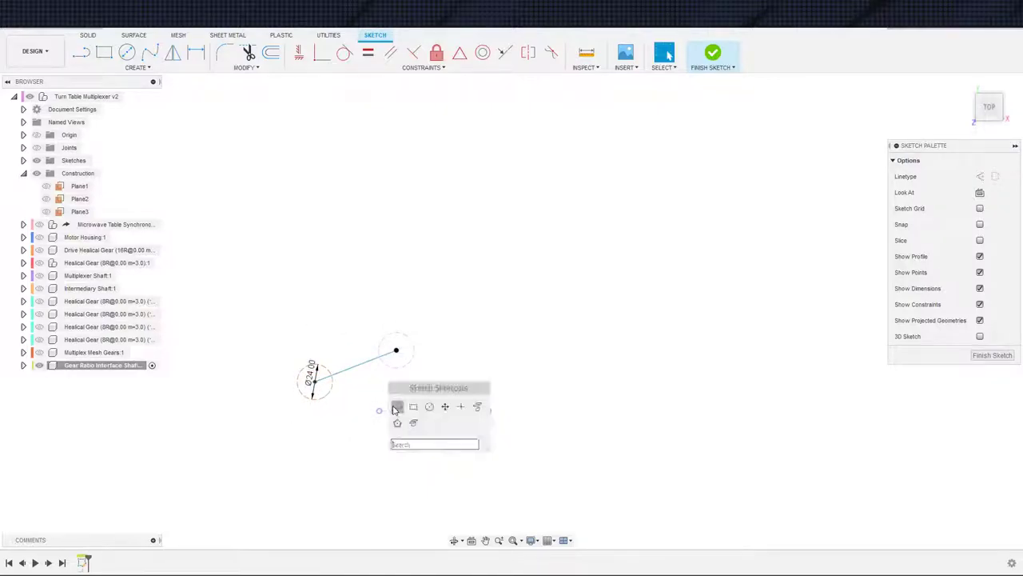
pyautogui.click(397, 408)
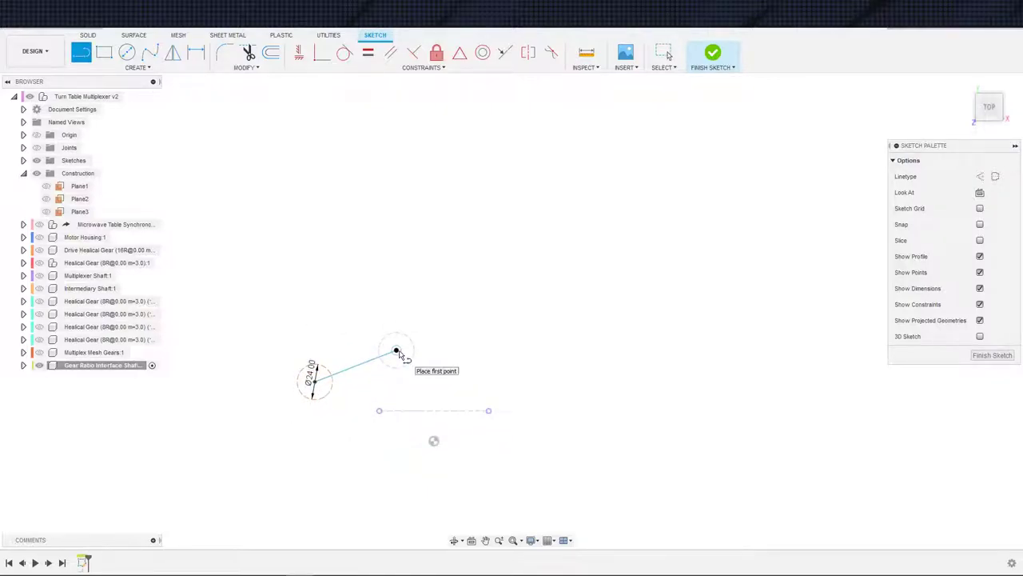
pyautogui.click(396, 351)
pyautogui.doubleClick(396, 410)
# Dimension the angle between the vertical line and the centre-to-centre line as 45 degrees
pyautogui.press('d')
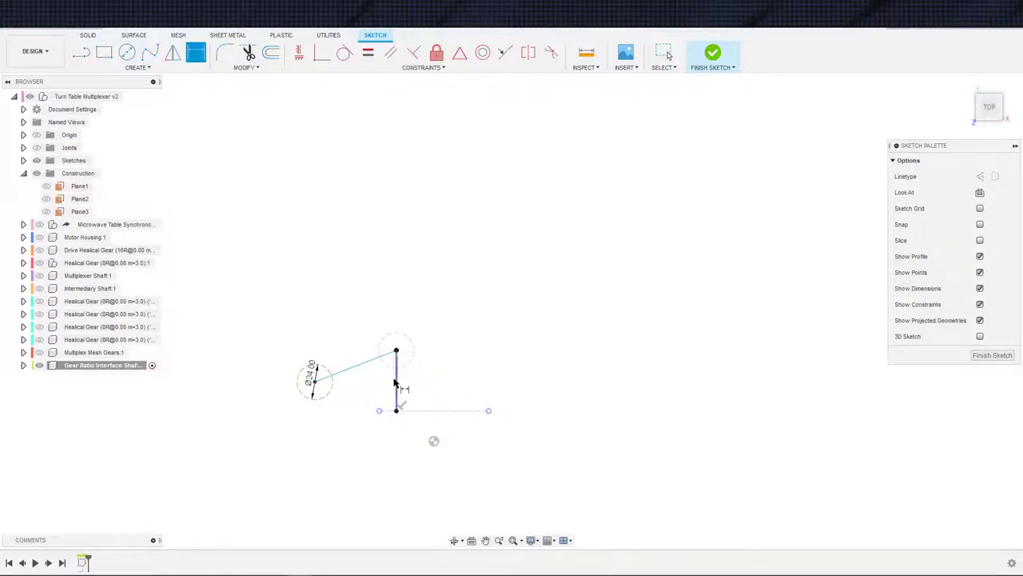
pyautogui.click(396, 384)
pyautogui.click(373, 358)
pyautogui.click(376, 382)
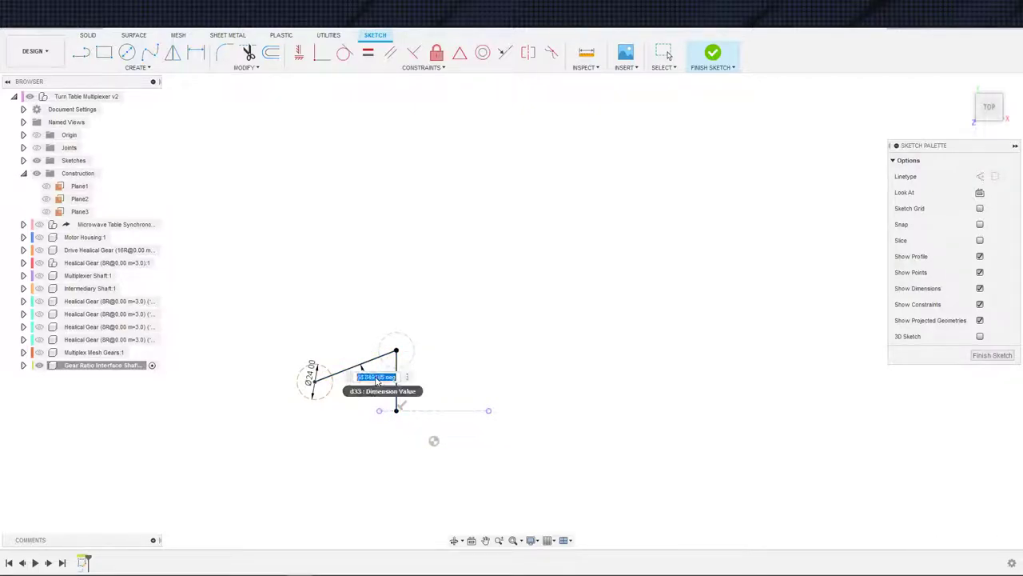
pyautogui.write('45')
pyautogui.press('Return')
pyautogui.press('Escape')
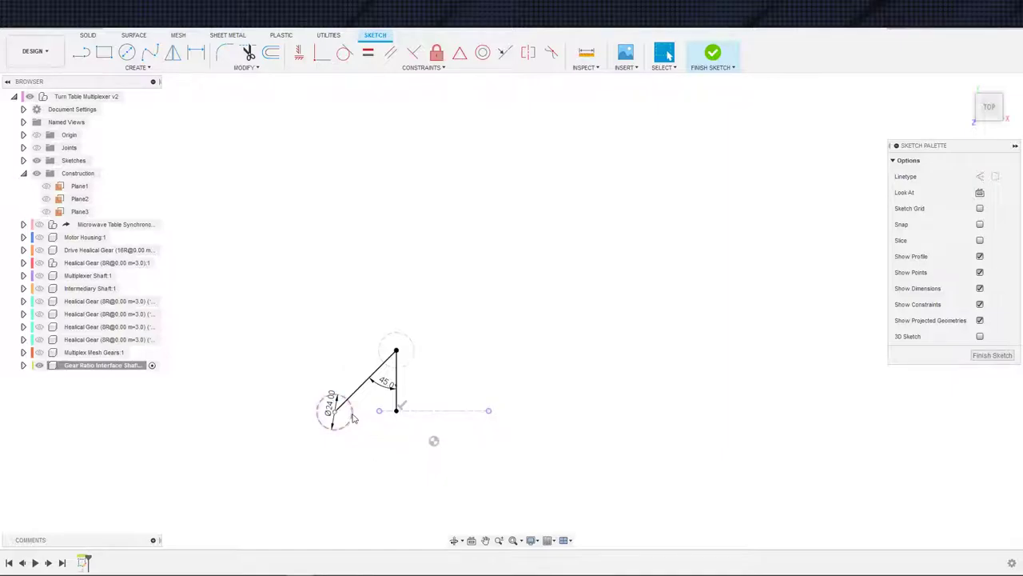
# Make the 24 mm circle tangent to the projected gear circle
pyautogui.click(355, 417)
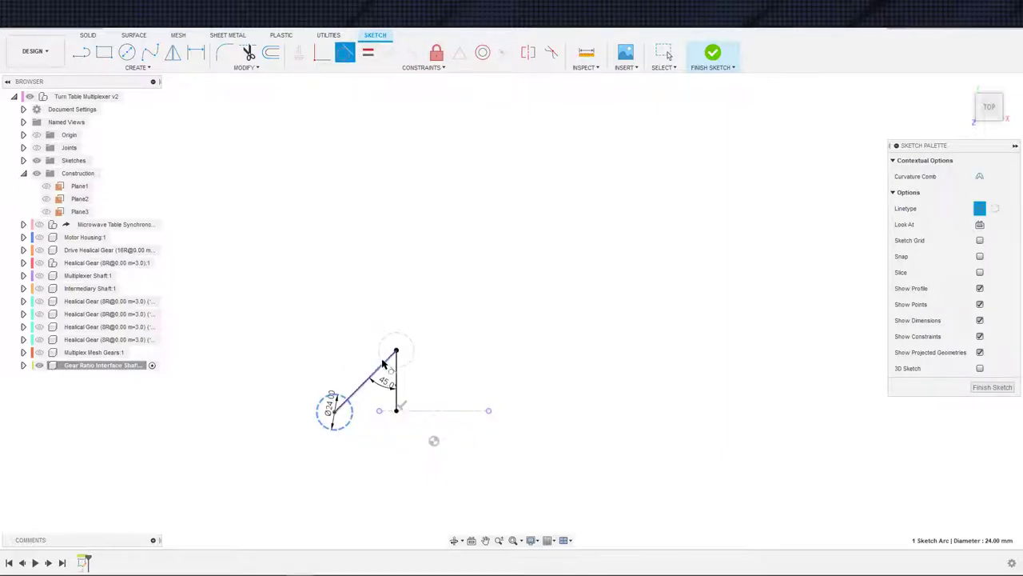
pyautogui.click(382, 364)
pyautogui.press('Escape')
pyautogui.scroll(2, 445, 376)
pyautogui.scroll(-2, 442, 370)
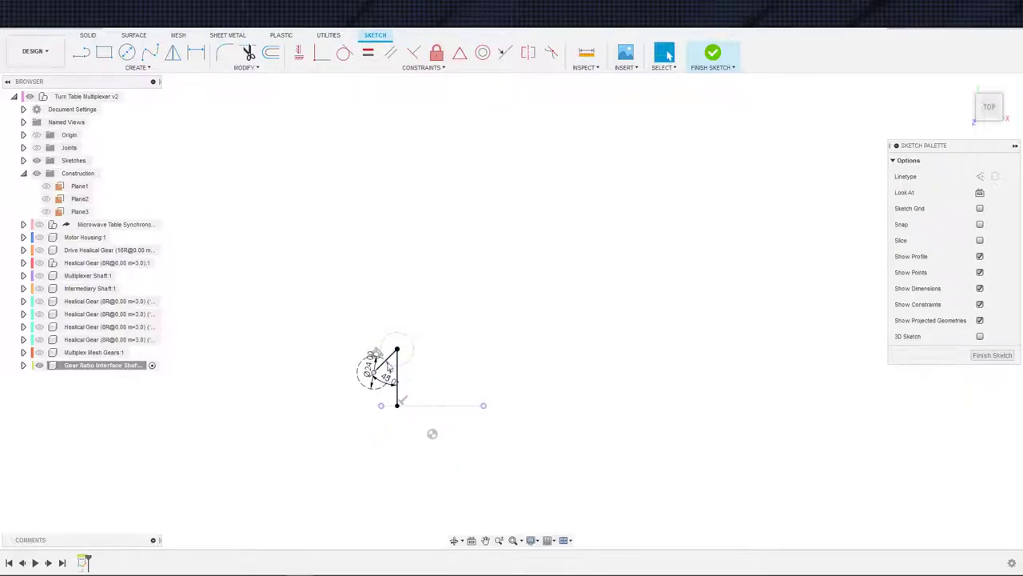
# Convert the centre-to-centre line and the vertical line to construction geometry
pyautogui.click(387, 363)
pyautogui.click(389, 357)
pyautogui.keyDown('shift'); pyautogui.click(397, 390); pyautogui.keyUp('shift')
pyautogui.press('x')
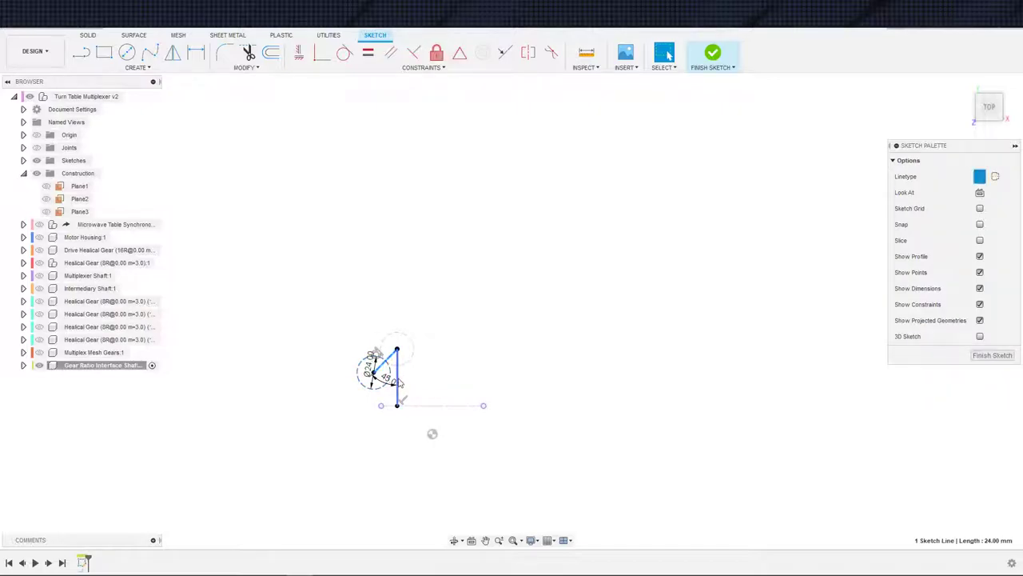
pyautogui.click(431, 378)
# Sketch a small circle at the centre of the 24 mm circle and set its diameter to the rod size parameter
pyautogui.scroll(5, 375, 376)
pyautogui.press('c')
pyautogui.click(424, 318)
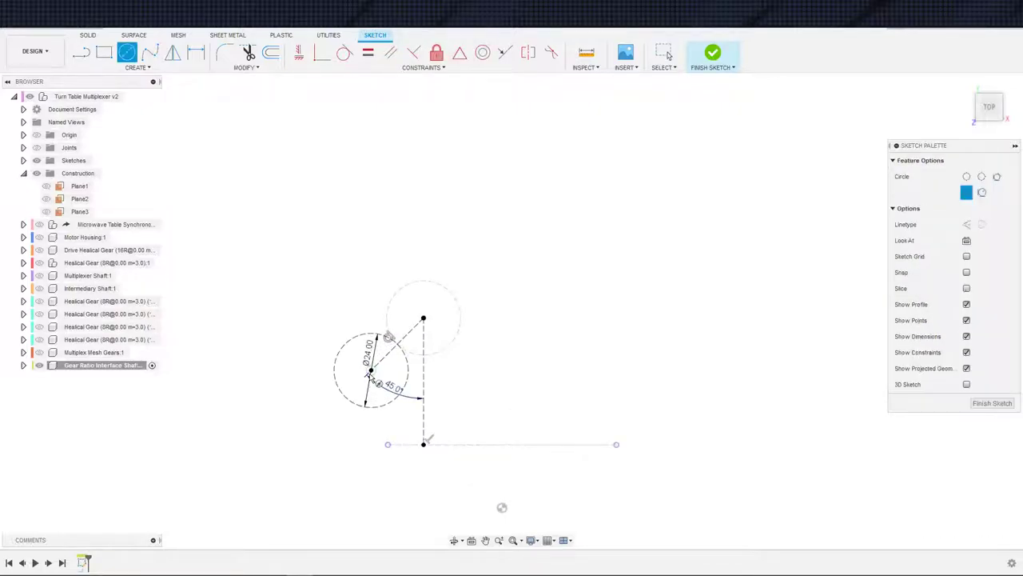
pyautogui.press('Escape')
pyautogui.press('d')
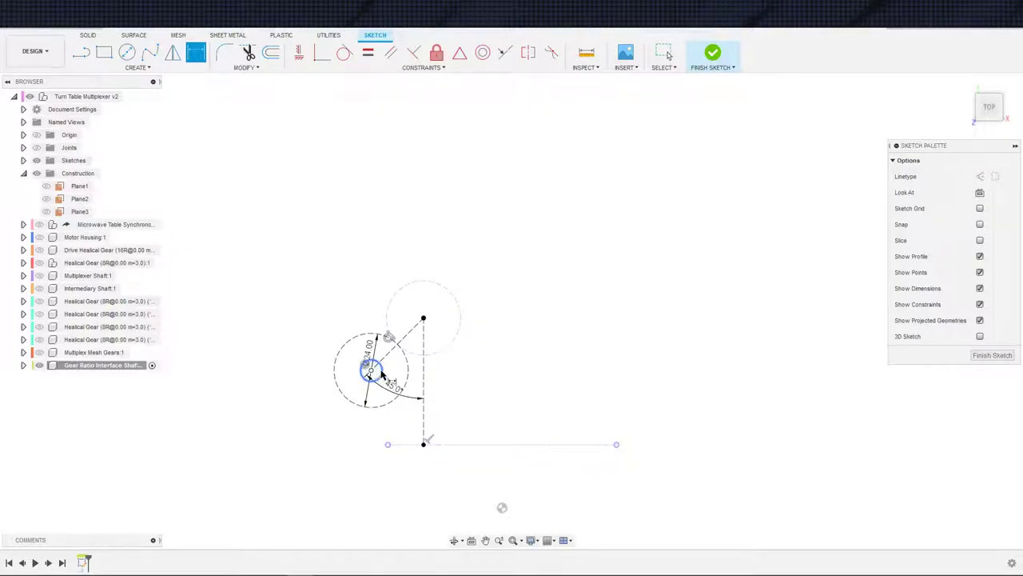
pyautogui.click(371, 369)
pyautogui.click(331, 311)
pyautogui.write('Radius')
pyautogui.press('Return')
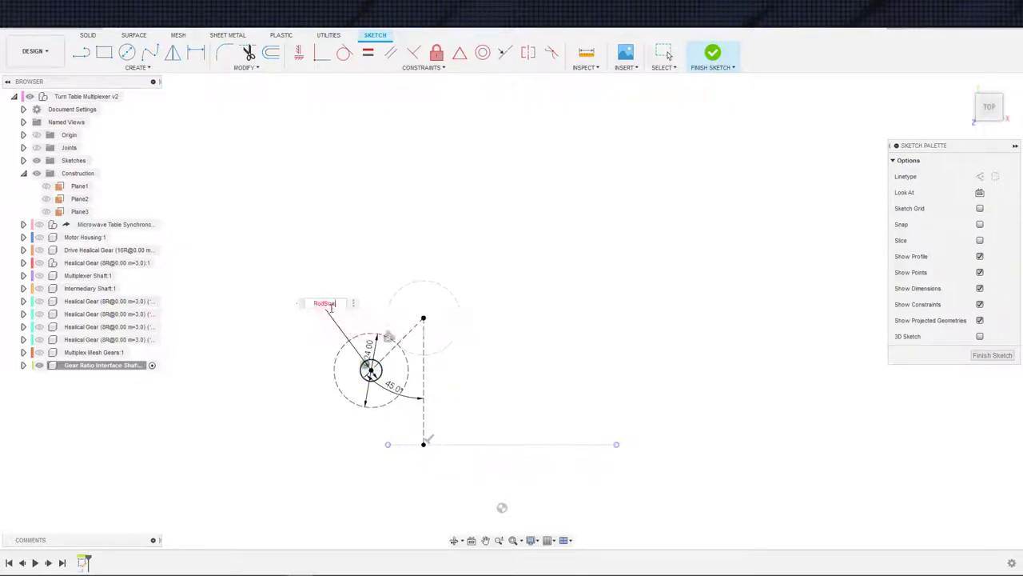
pyautogui.press('Return')
# Extrude the small circle in two directions, with the first side extending to one end face of the Multiplexer Shaft
pyautogui.press('e')
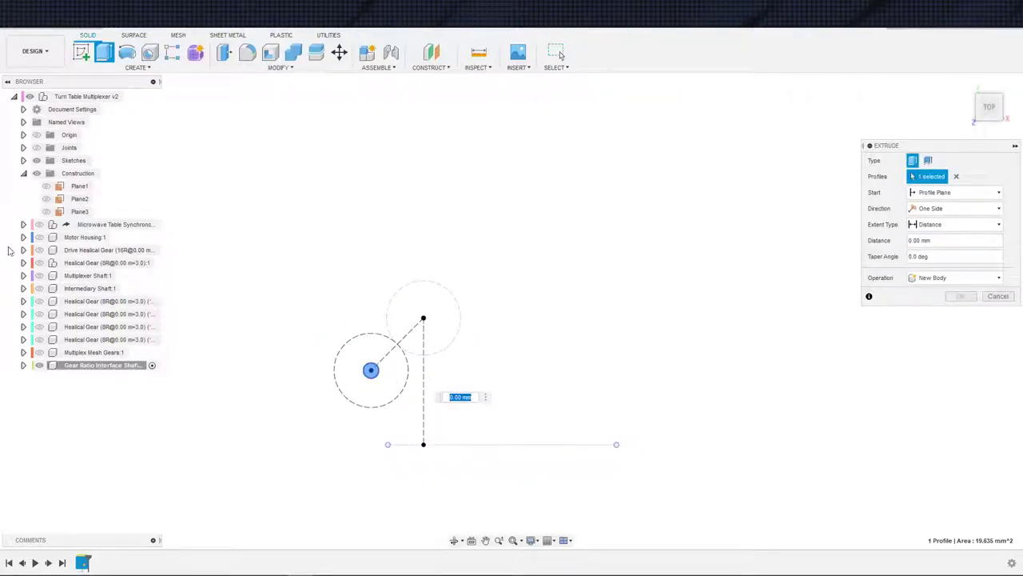
pyautogui.click(39, 275)
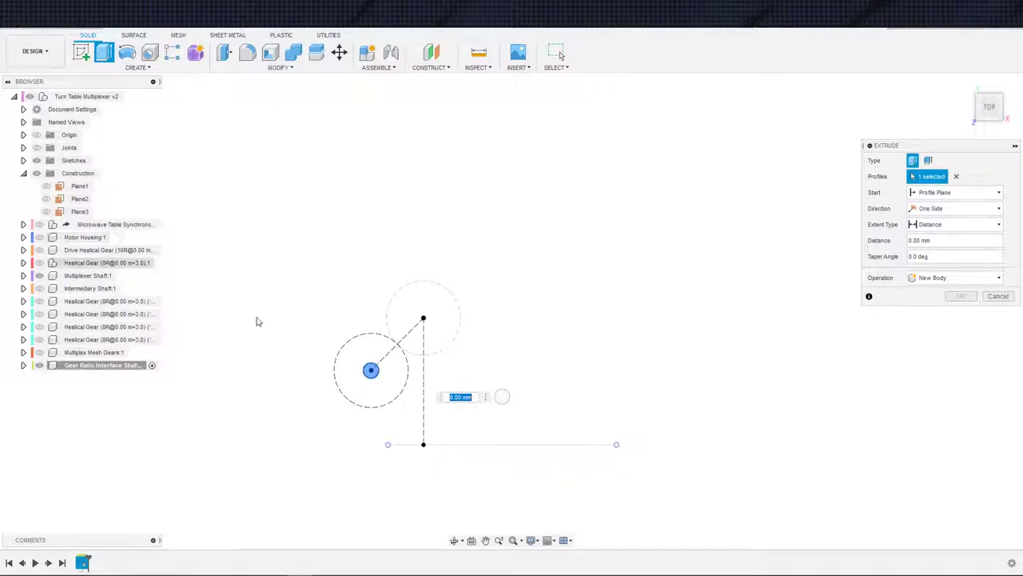
pyautogui.keyDown('shift'); pyautogui.moveTo(372, 359); pyautogui.dragTo(330, 317, button='middle'); pyautogui.keyUp('shift')
pyautogui.click(951, 208)
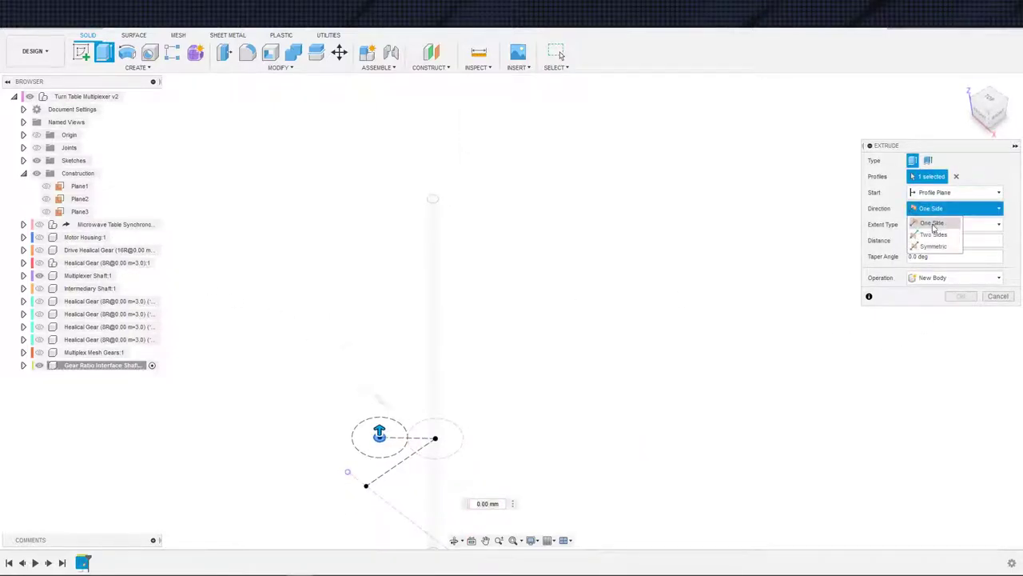
pyautogui.click(932, 235)
pyautogui.keyDown('shift'); pyautogui.moveTo(503, 427); pyautogui.dragTo(544, 349, button='middle'); pyautogui.keyUp('shift')
pyautogui.click(951, 240)
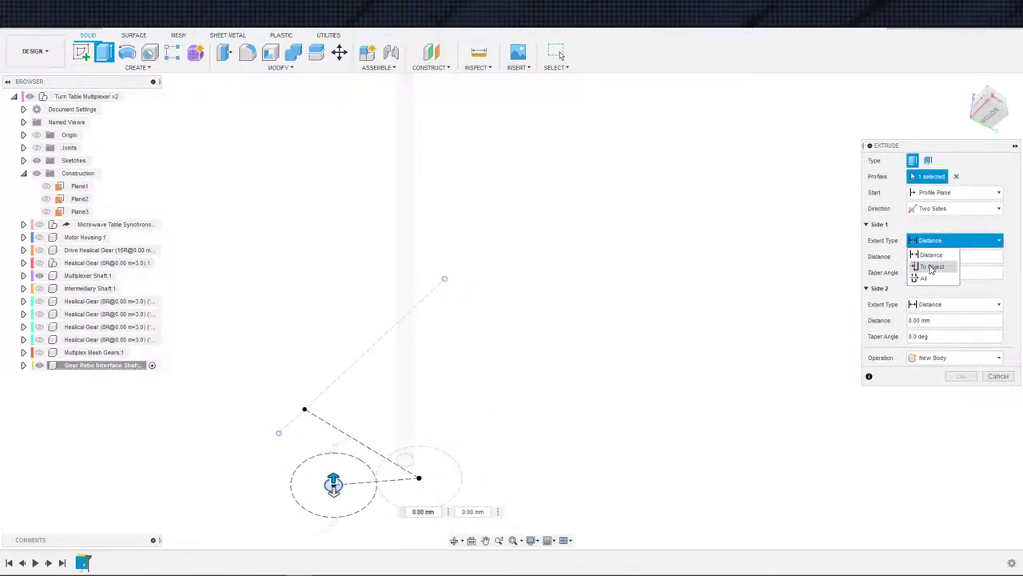
pyautogui.click(928, 263)
pyautogui.scroll(5, 414, 489)
pyautogui.click(403, 436)
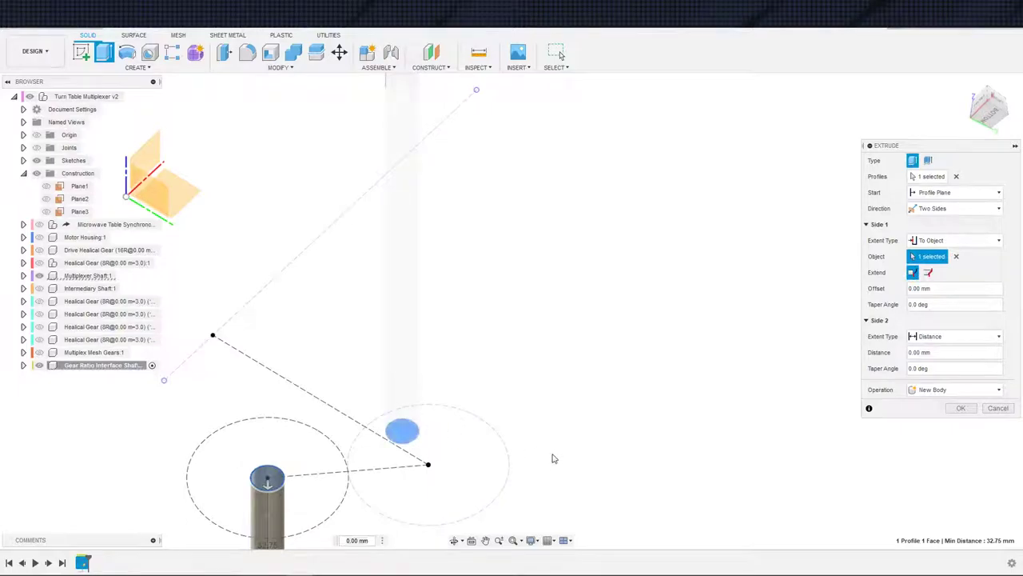
# Extend the extrusion's second side to the Multiplexer Shaft's opposite end face and complete it as a new body
pyautogui.keyDown('shift'); pyautogui.moveTo(552, 456); pyautogui.dragTo(552, 498, button='middle'); pyautogui.keyUp('shift')
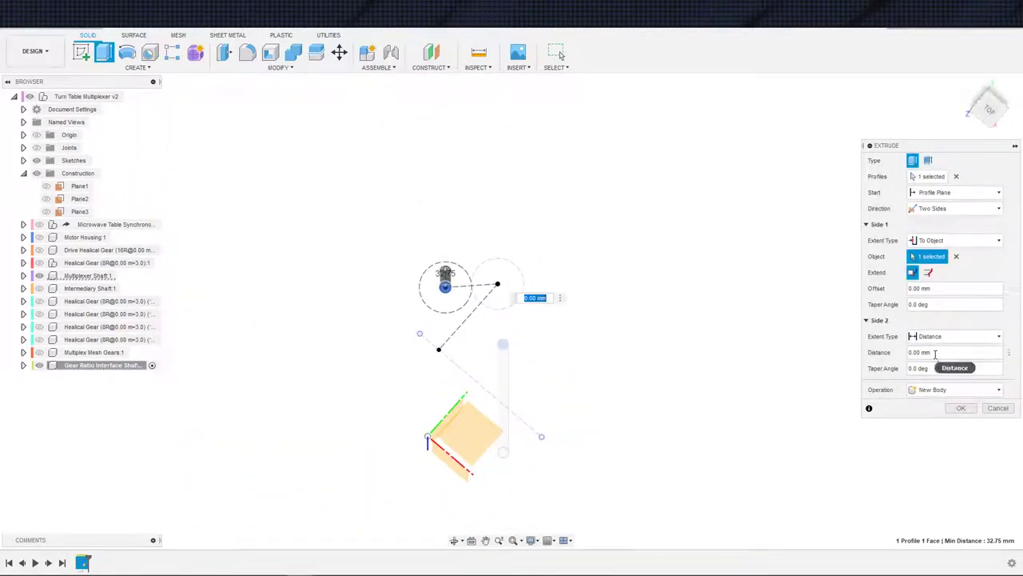
pyautogui.click(953, 336)
pyautogui.click(932, 362)
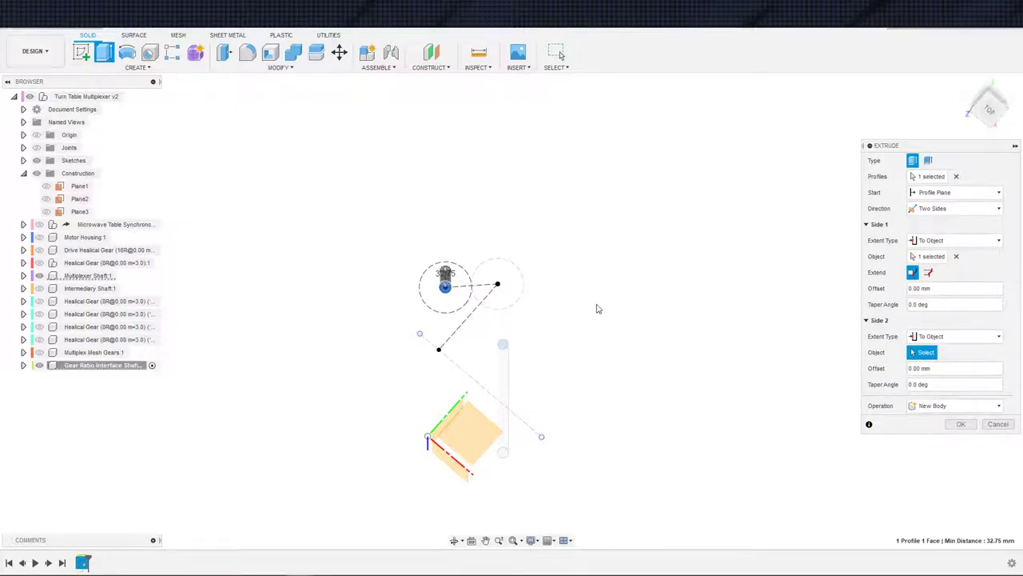
pyautogui.scroll(3, 599, 306)
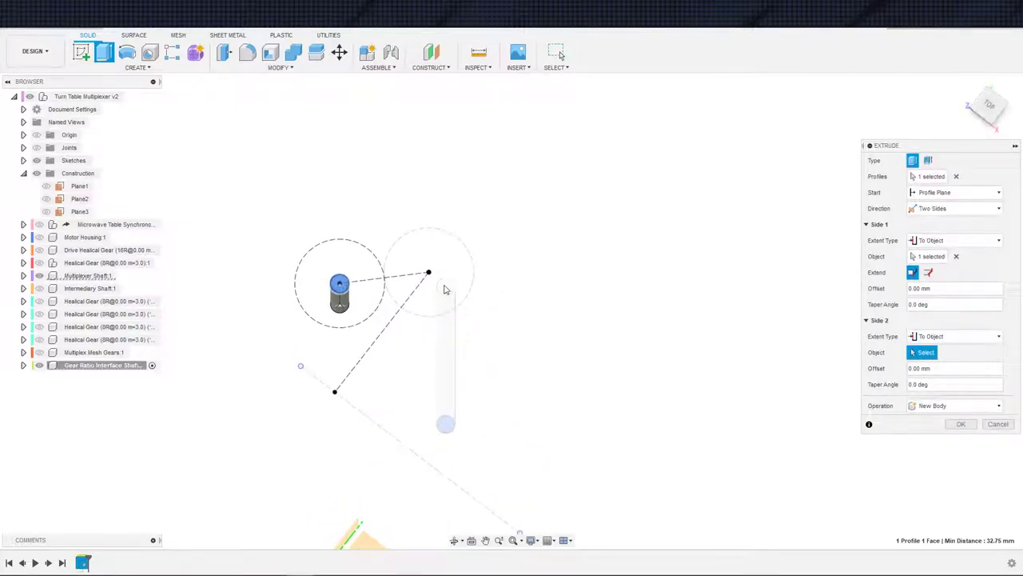
pyautogui.click(451, 291)
pyautogui.keyDown('shift'); pyautogui.moveTo(514, 306); pyautogui.dragTo(552, 303, button='middle'); pyautogui.keyUp('shift')
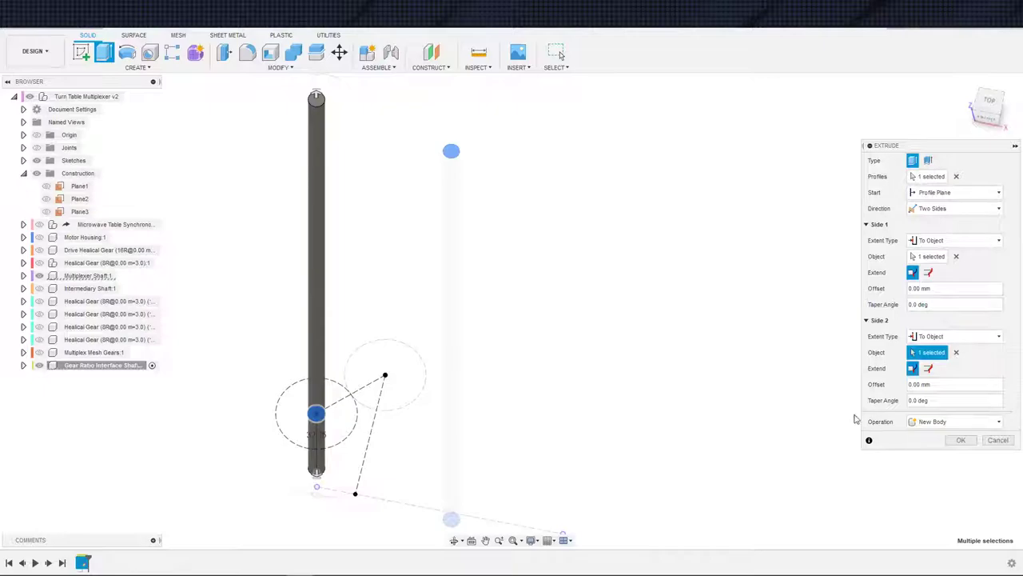
pyautogui.click(960, 440)
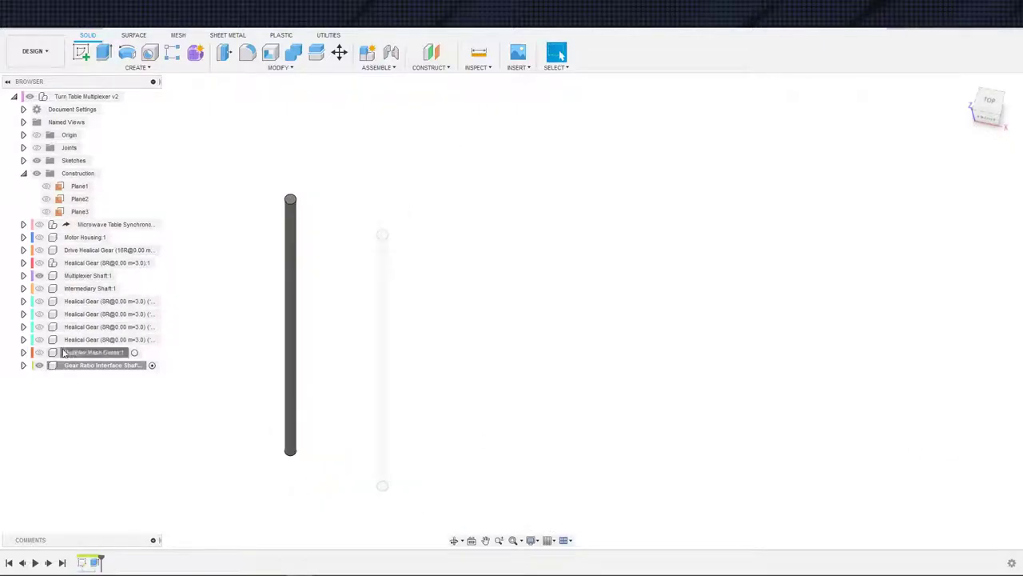
# Activate the top-level assembly and show the components from Intermediary Shaft through Multiplex Mesh Gears
pyautogui.click(64, 353)
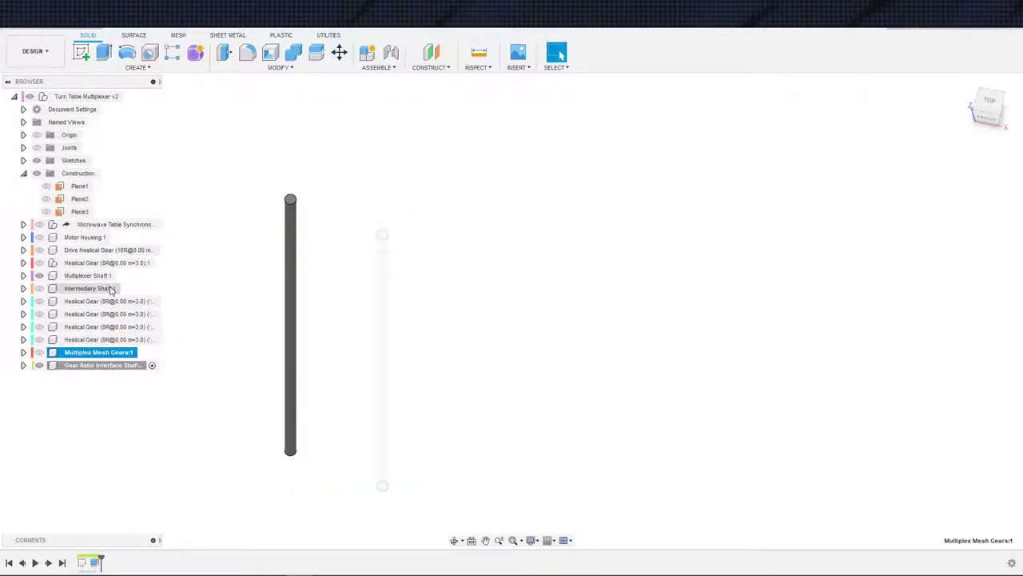
pyautogui.click(139, 96)
pyautogui.scroll(-4, 182, 274)
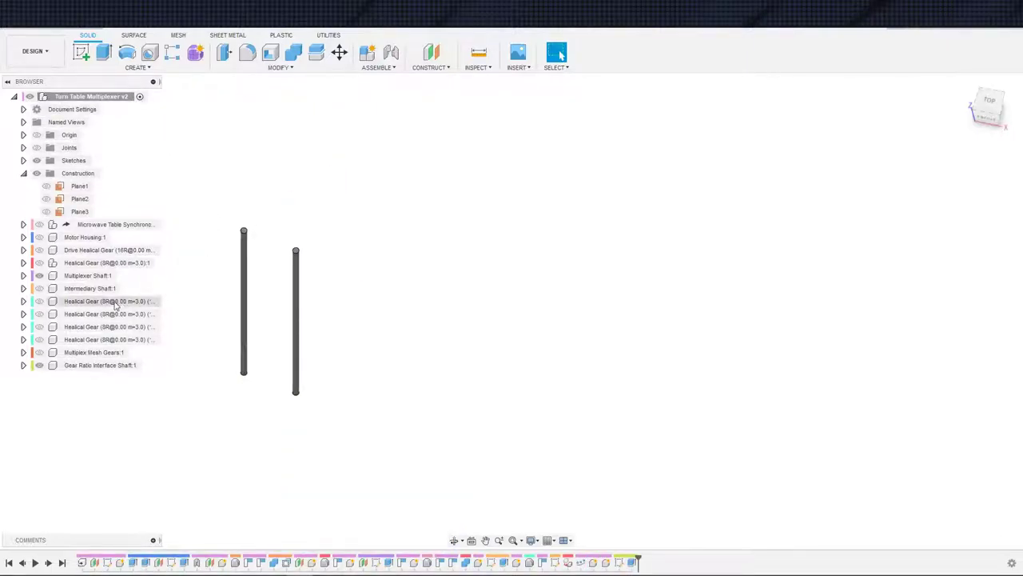
pyautogui.click(90, 352)
pyautogui.keyDown('shift'); pyautogui.click(92, 290); pyautogui.keyUp('shift')
pyautogui.press('v')
pyautogui.click(173, 273)
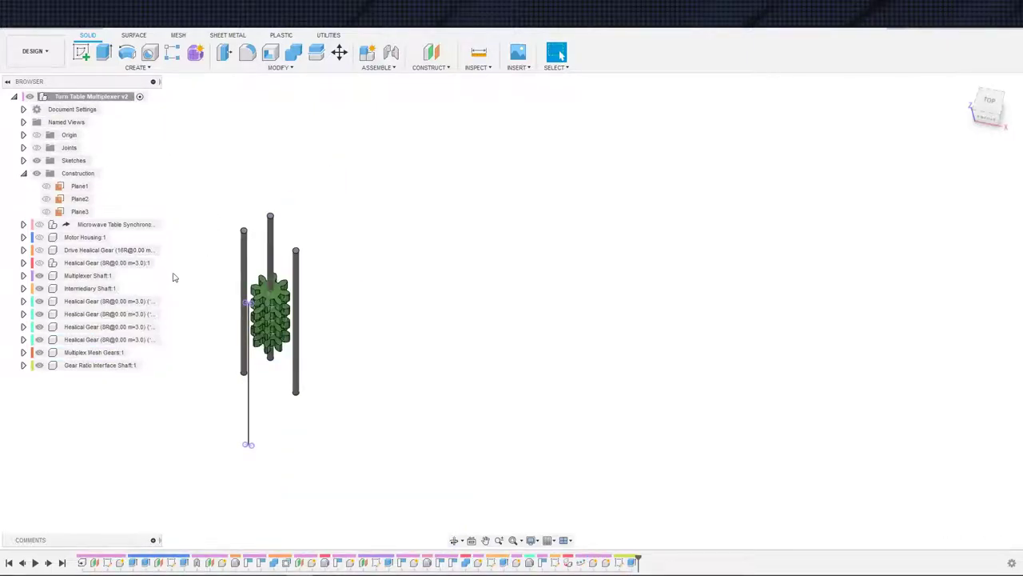
# Show the Microwave Table Synchronous motor, Motor Housing, Drive Helical Gear and large blue helical gear components
pyautogui.click(96, 262)
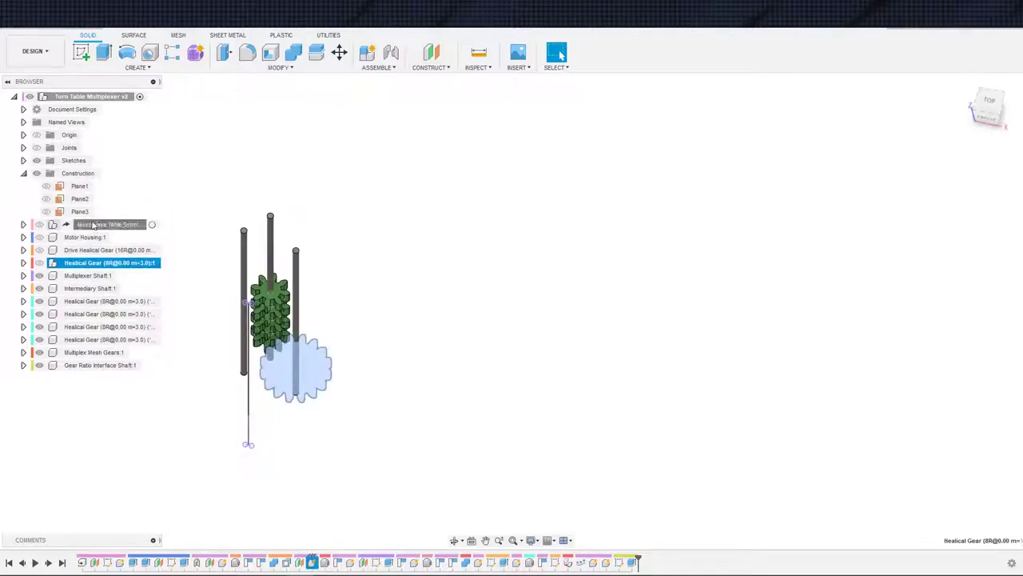
pyautogui.click(103, 224)
pyautogui.keyDown('shift'); pyautogui.click(112, 263); pyautogui.keyUp('shift')
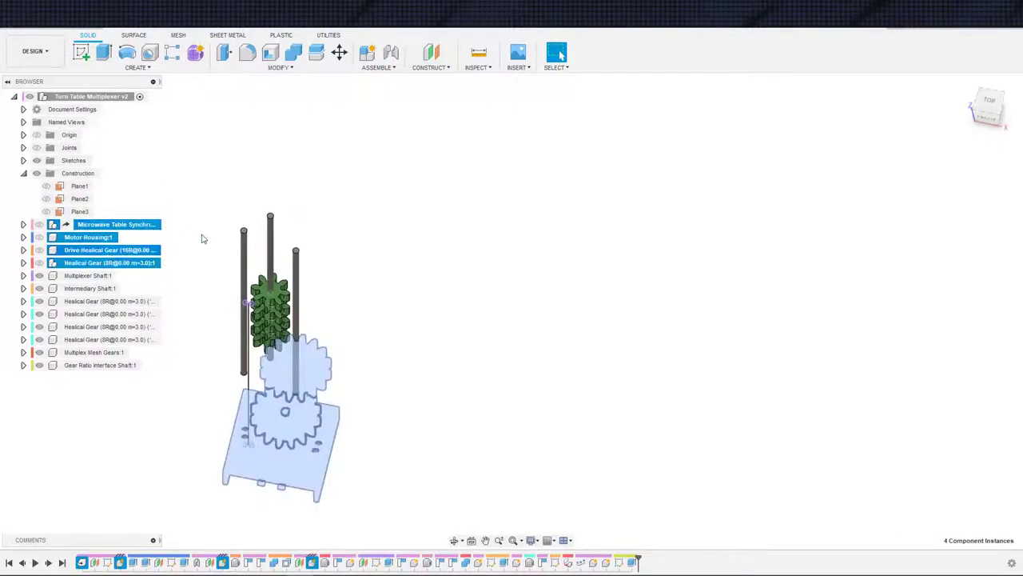
pyautogui.press('v')
pyautogui.click(365, 302)
# Roll the design history back to just after the Intermediary Shaft's extrusion
pyautogui.moveTo(365, 302); pyautogui.dragTo(546, 295, button='middle')
pyautogui.keyDown('shift'); pyautogui.moveTo(219, 368); pyautogui.dragTo(344, 342, button='middle'); pyautogui.keyUp('shift')
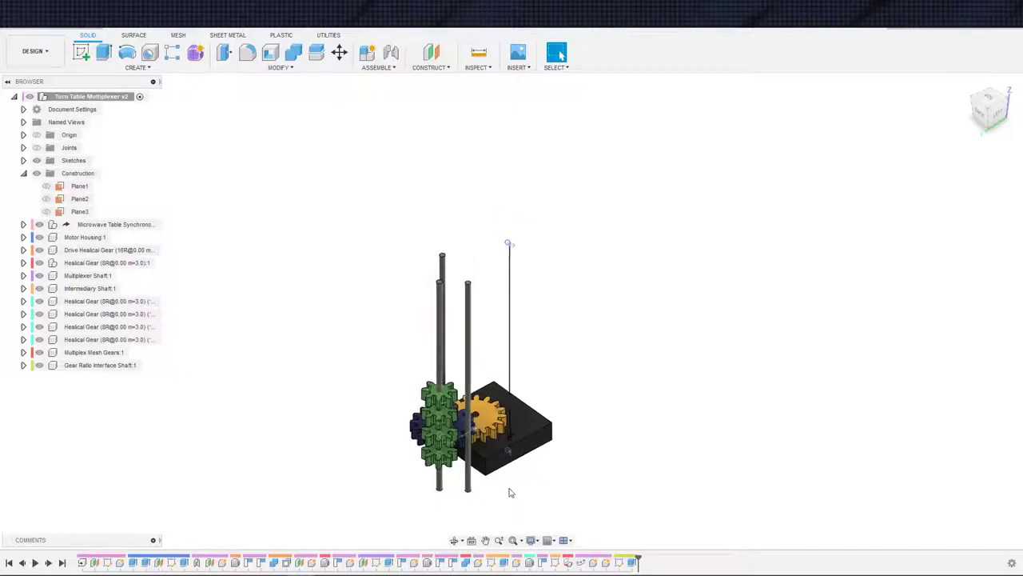
pyautogui.scroll(2, 484, 489)
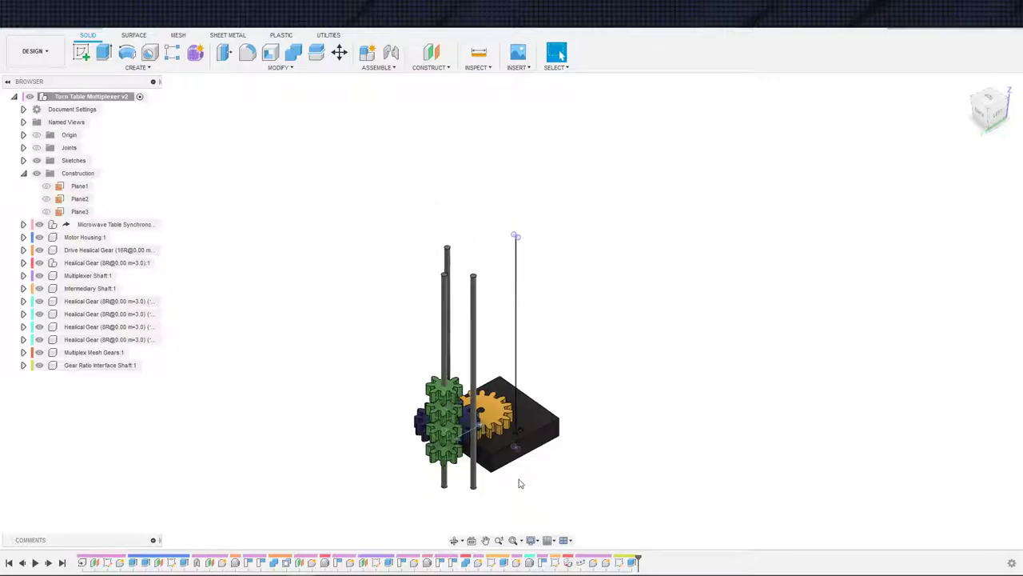
pyautogui.moveTo(479, 482); pyautogui.dragTo(579, 478, button='middle')
pyautogui.scroll(2, 619, 489)
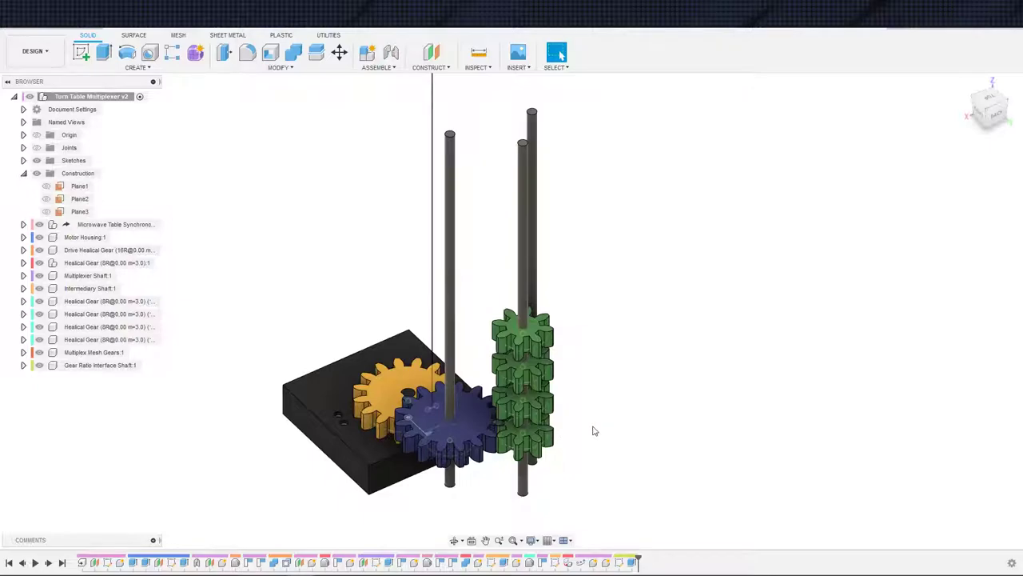
pyautogui.scroll(1, 599, 483)
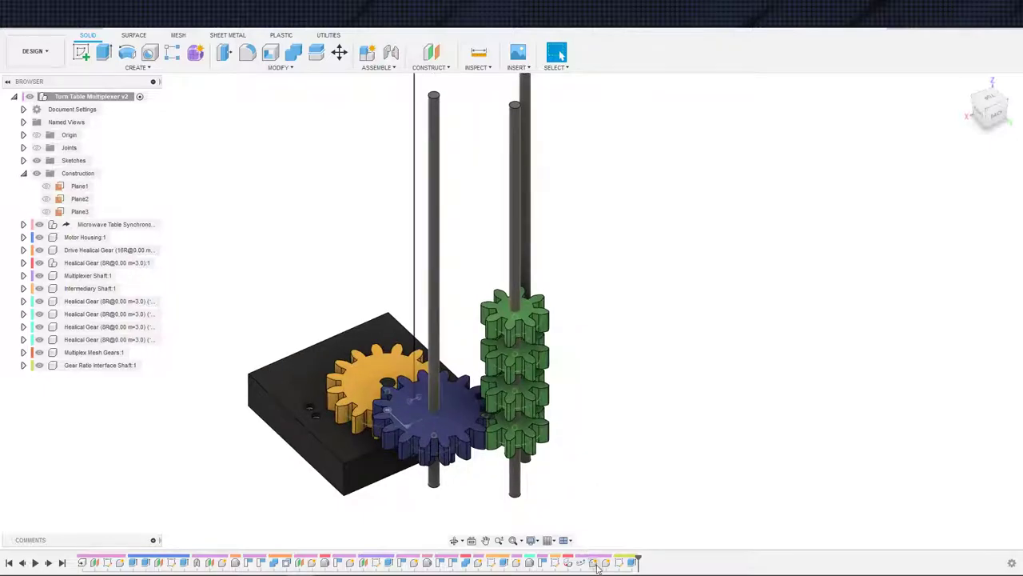
pyautogui.moveTo(637, 557); pyautogui.dragTo(548, 559)
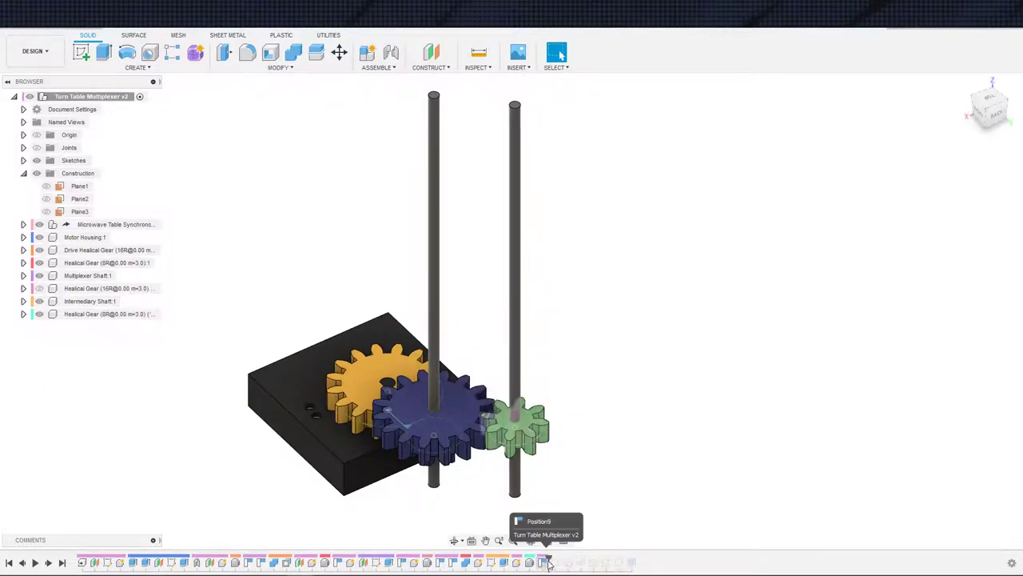
pyautogui.moveTo(548, 557); pyautogui.dragTo(517, 562)
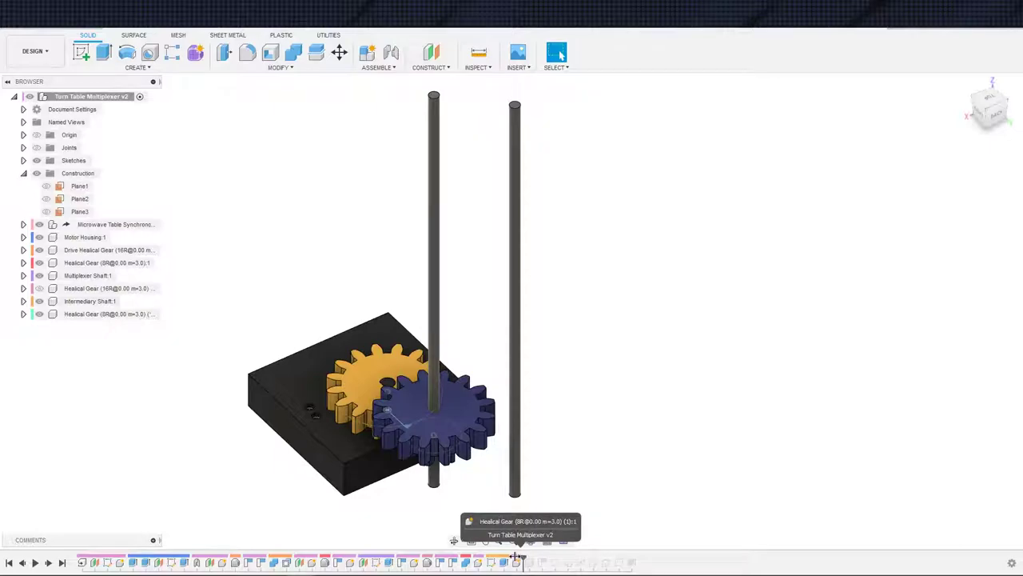
pyautogui.moveTo(520, 557); pyautogui.dragTo(508, 556)
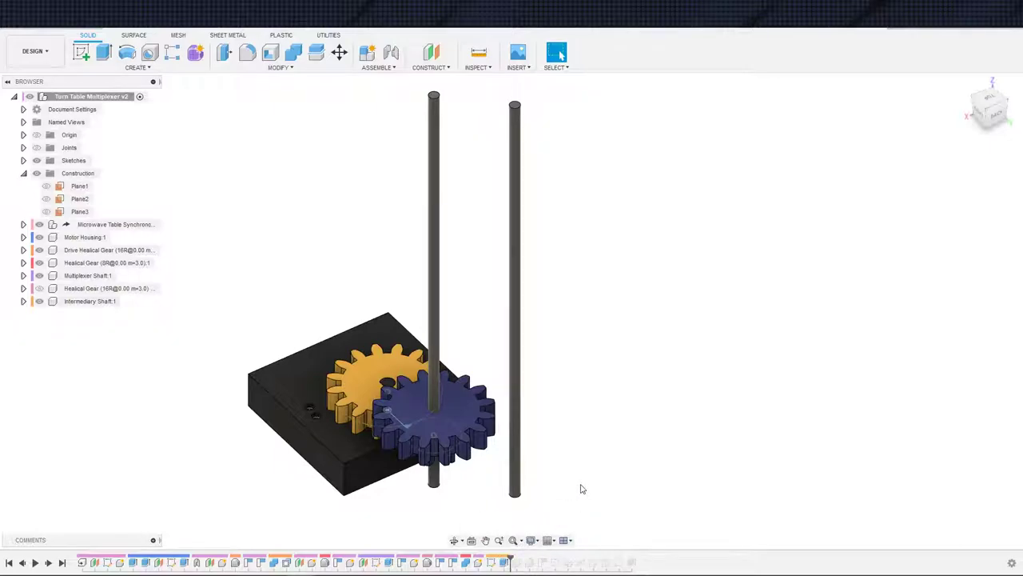
# Edit the Intermediary Shaft's sketch and delete the 45° angle dimension between the centre line and the housing edge
pyautogui.moveTo(606, 512)
pyautogui.keyDown('shift'); pyautogui.mouseDown(button='middle')
pyautogui.moveTo(621, 477)
pyautogui.moveTo(621, 505)
pyautogui.moveTo(652, 479)
pyautogui.moveTo(621, 525)
pyautogui.moveTo(618, 517)
pyautogui.mouseUp(button='middle'); pyautogui.keyUp('shift')
pyautogui.doubleClick(491, 562)
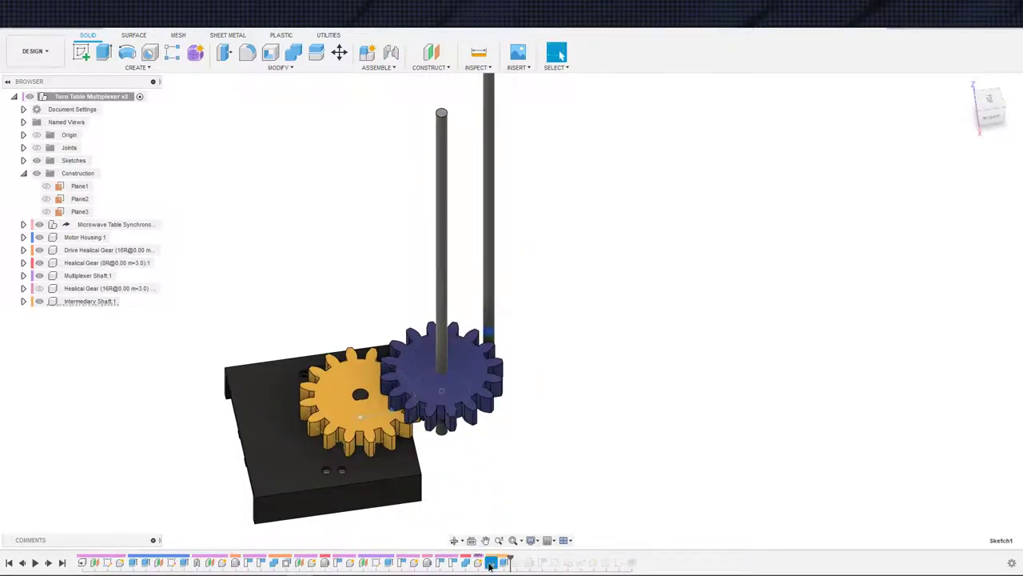
pyautogui.click(502, 403)
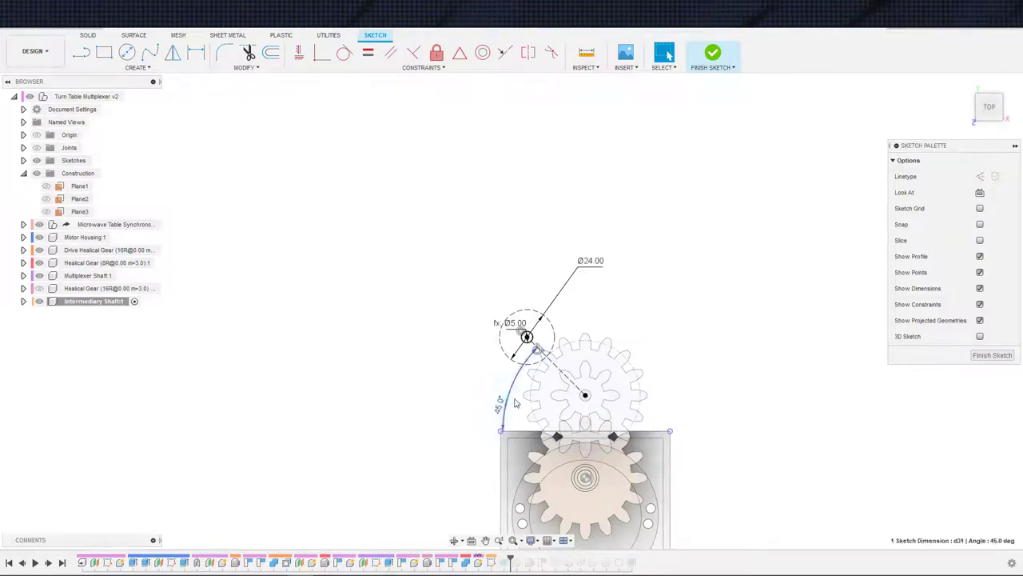
pyautogui.press('Delete')
# Constrain the shaft's centre line perpendicular to the motor housing edge, then finish the sketch and return to the top-level assembly
pyautogui.click(574, 383)
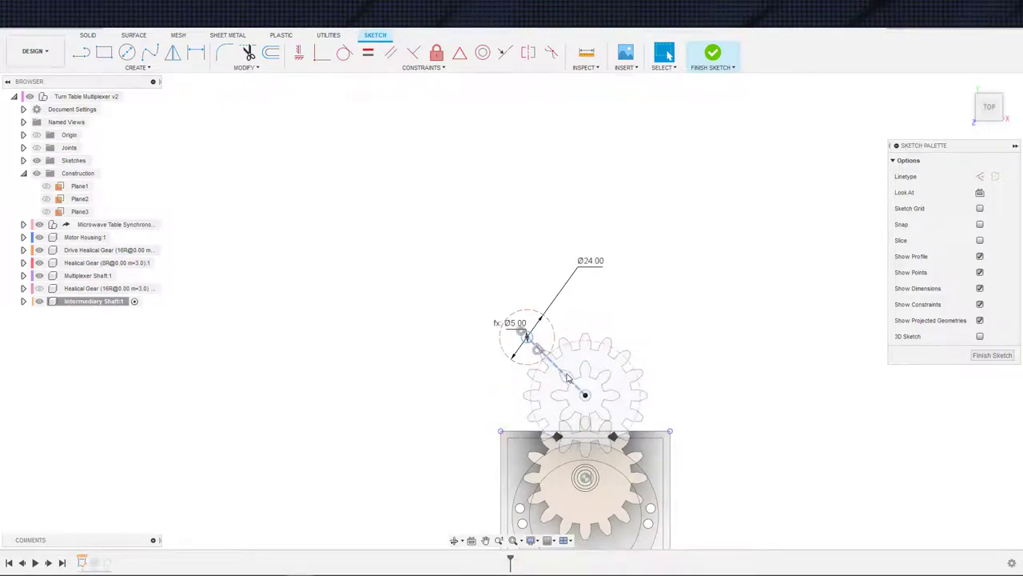
pyautogui.click(414, 52)
pyautogui.click(651, 432)
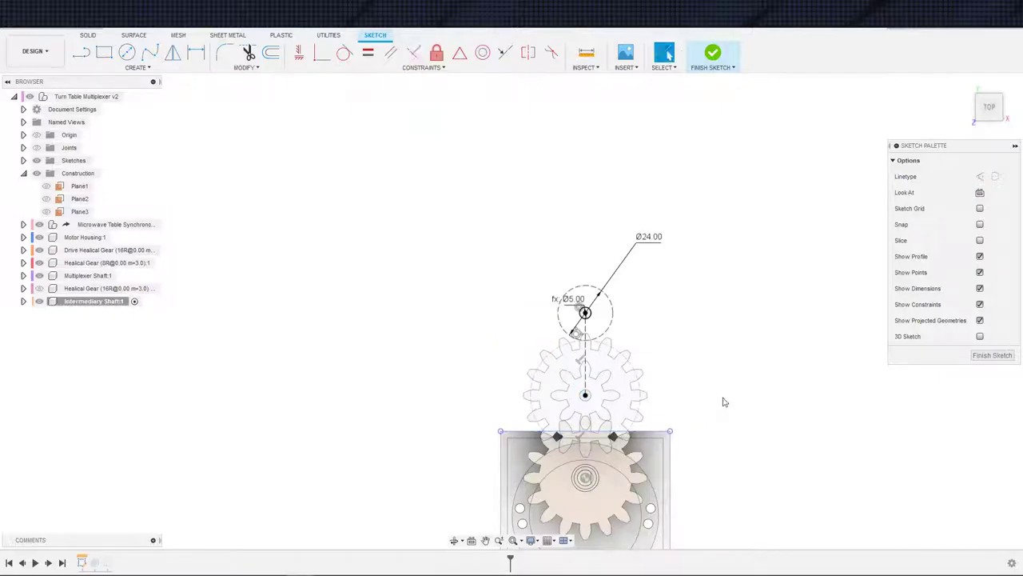
pyautogui.click(713, 57)
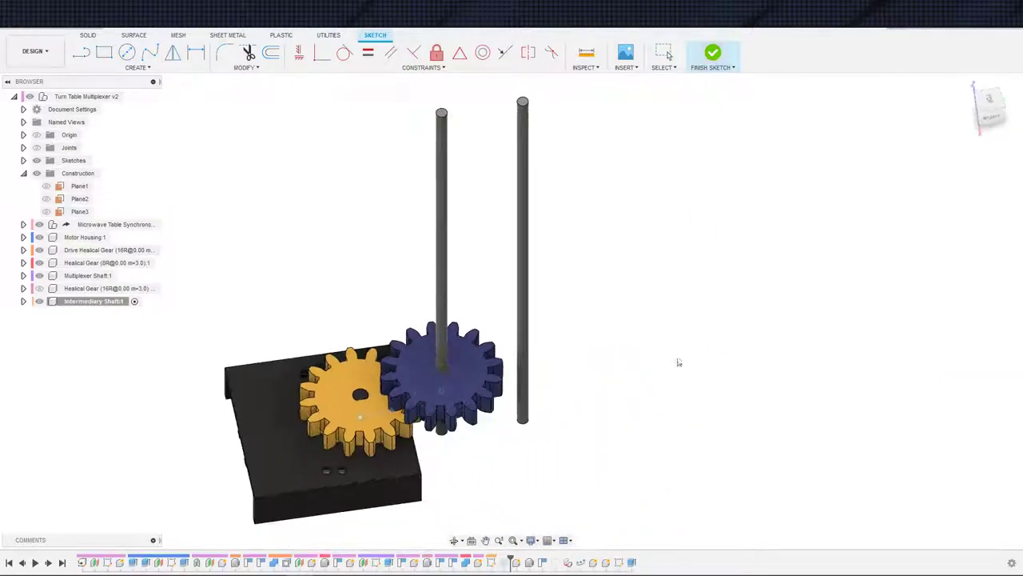
pyautogui.click(639, 442)
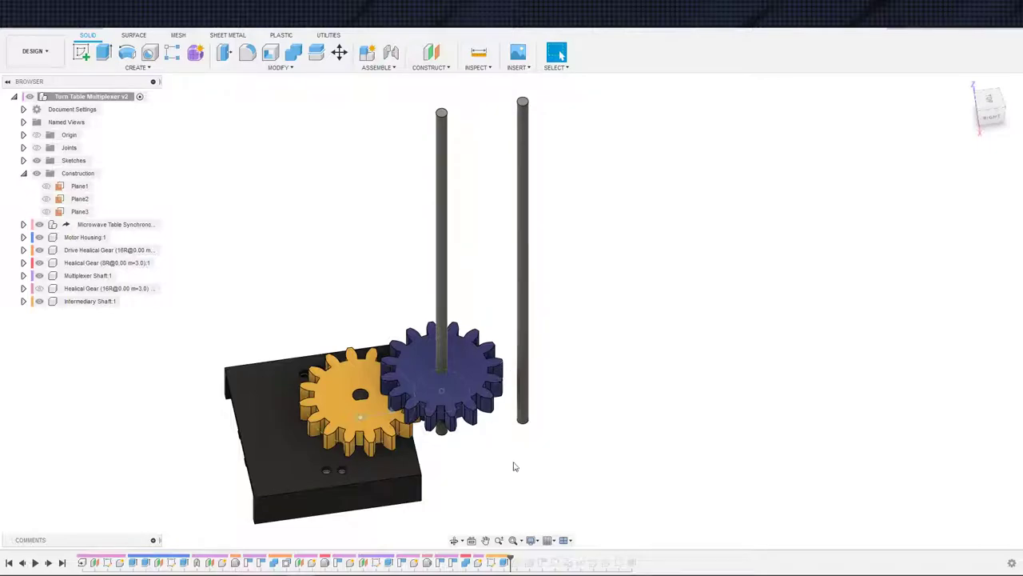
# Step the design history forward through the gear pattern to check the green gears' position against the moved Intermediary Shaft
pyautogui.keyDown('shift'); pyautogui.moveTo(562, 476); pyautogui.dragTo(548, 467, button='middle'); pyautogui.keyUp('shift')
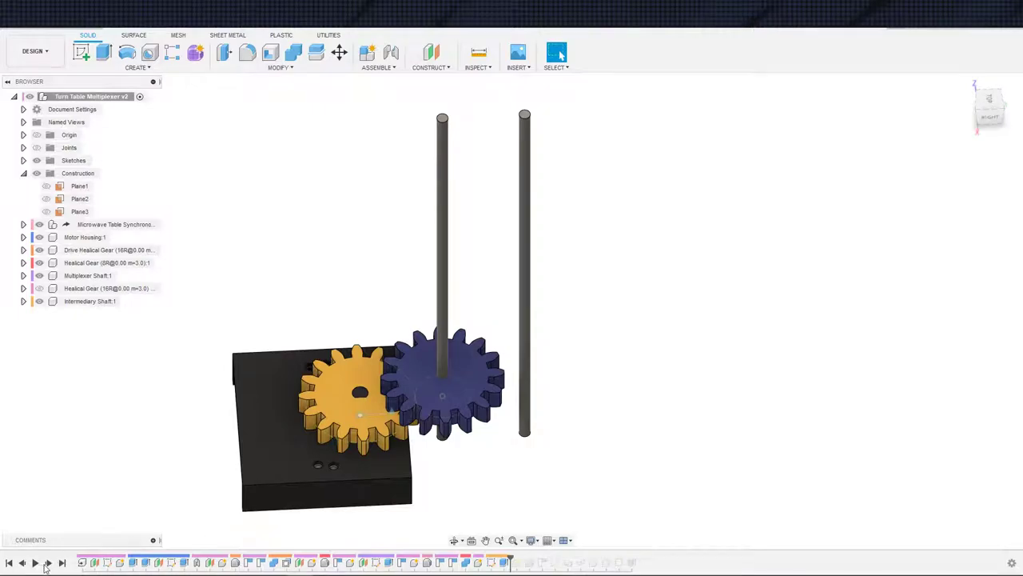
pyautogui.click(46, 564)
pyautogui.click(47, 563)
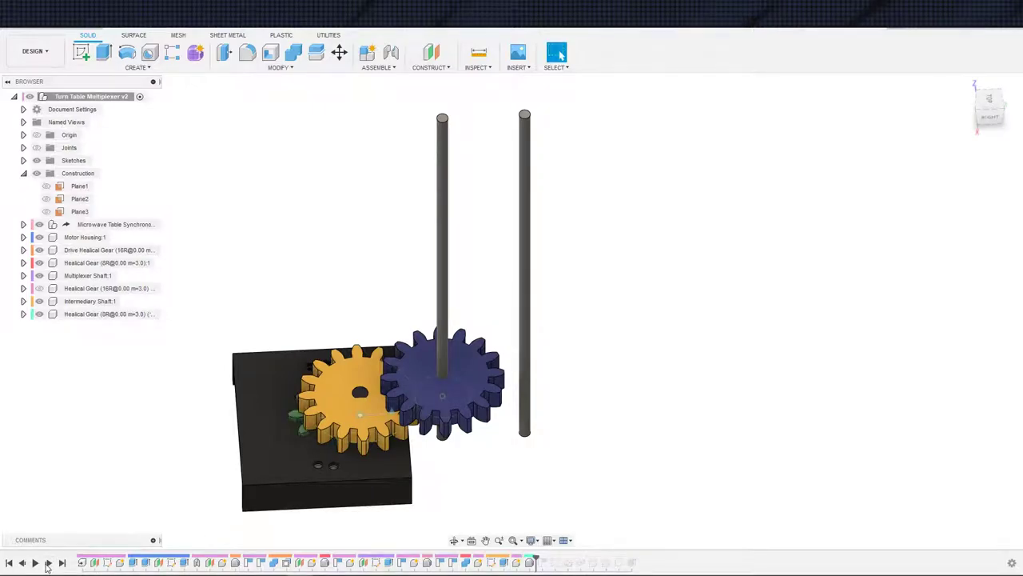
pyautogui.click(46, 563)
pyautogui.click(46, 563)
pyautogui.click(47, 564)
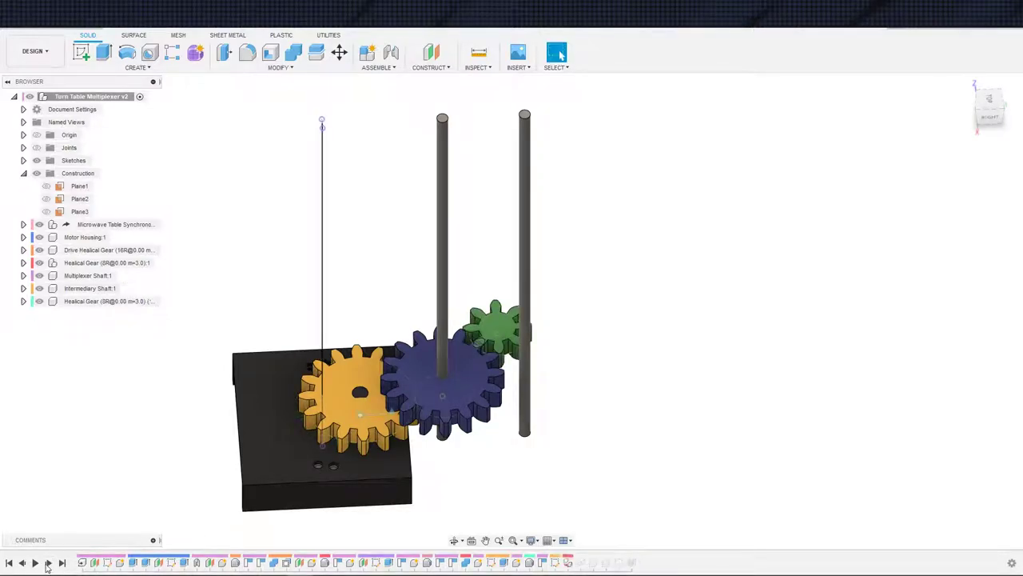
pyautogui.click(46, 563)
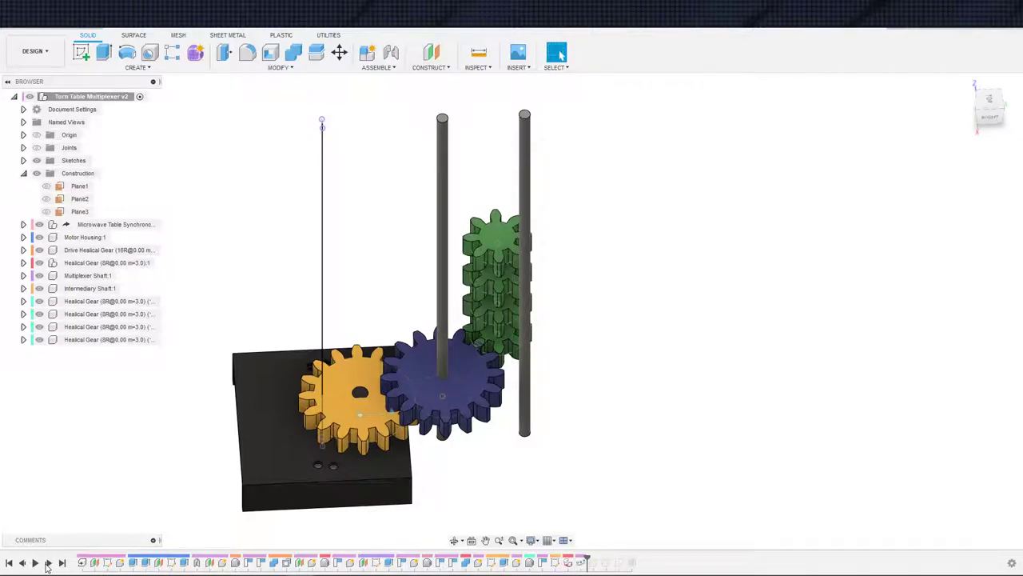
pyautogui.moveTo(589, 458)
pyautogui.keyDown('shift'); pyautogui.mouseDown(button='middle')
pyautogui.moveTo(628, 400)
pyautogui.moveTo(621, 453)
pyautogui.mouseUp(button='middle'); pyautogui.keyUp('shift')
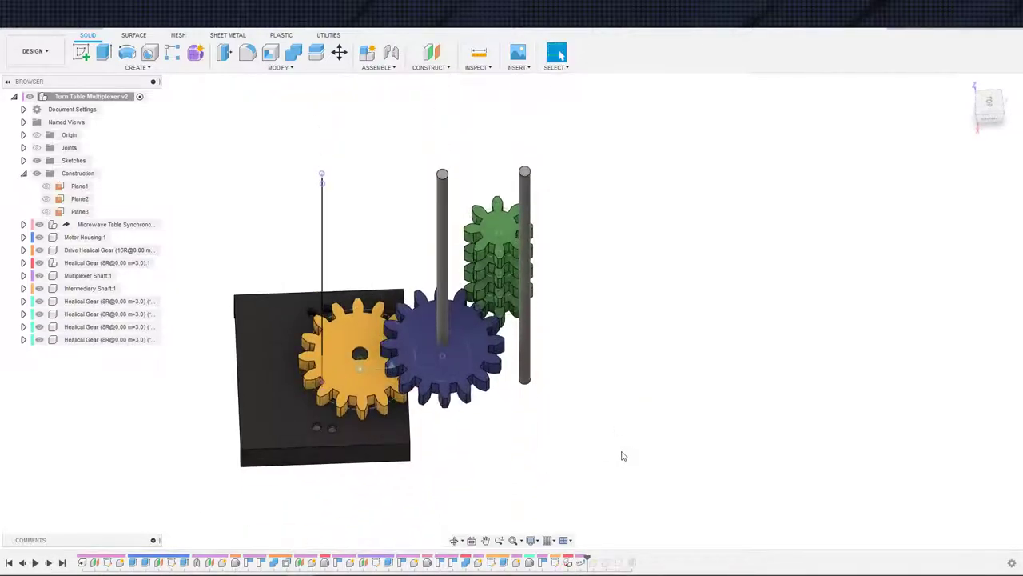
# Roll the history back to the small green gear's position feature, edit it, and align the gear's end face with the Intermediary Shaft
pyautogui.moveTo(585, 560); pyautogui.dragTo(549, 563)
pyautogui.rightClick(553, 562)
pyautogui.click(578, 528)
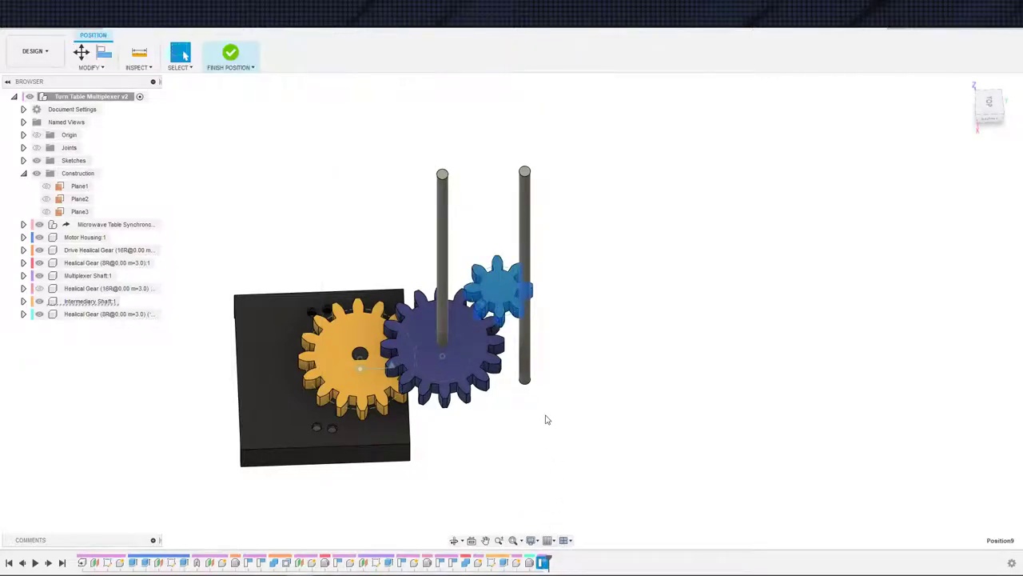
pyautogui.click(104, 52)
pyautogui.scroll(3, 548, 289)
pyautogui.keyDown('shift'); pyautogui.moveTo(546, 290); pyautogui.dragTo(530, 235, button='middle'); pyautogui.keyUp('shift')
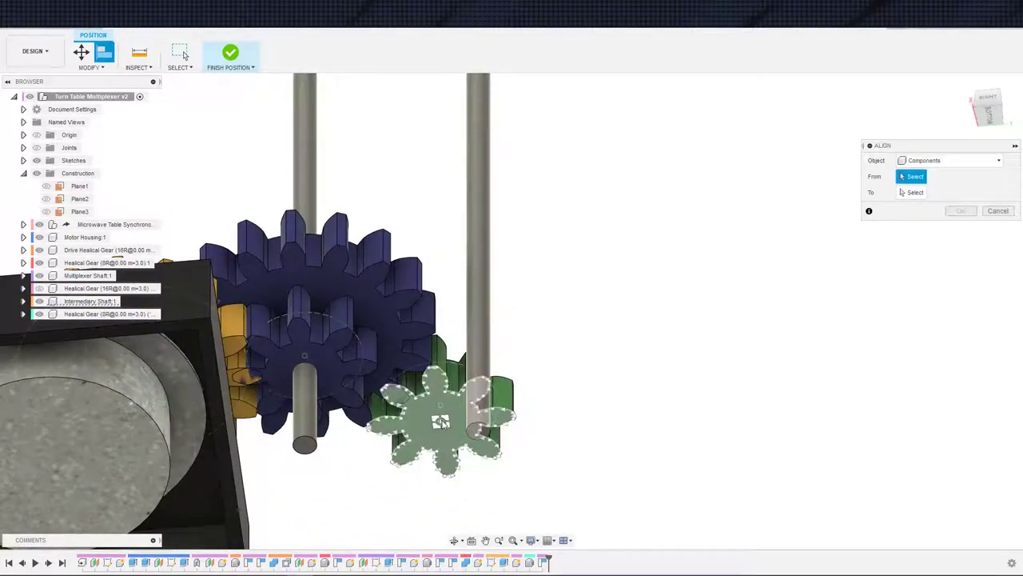
pyautogui.click(468, 404)
pyautogui.click(469, 207)
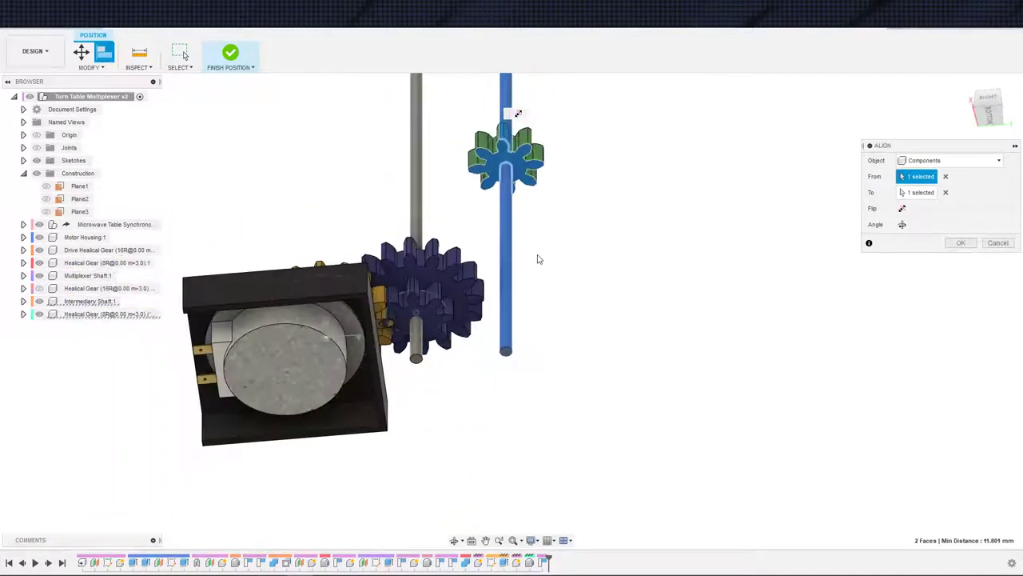
pyautogui.click(960, 242)
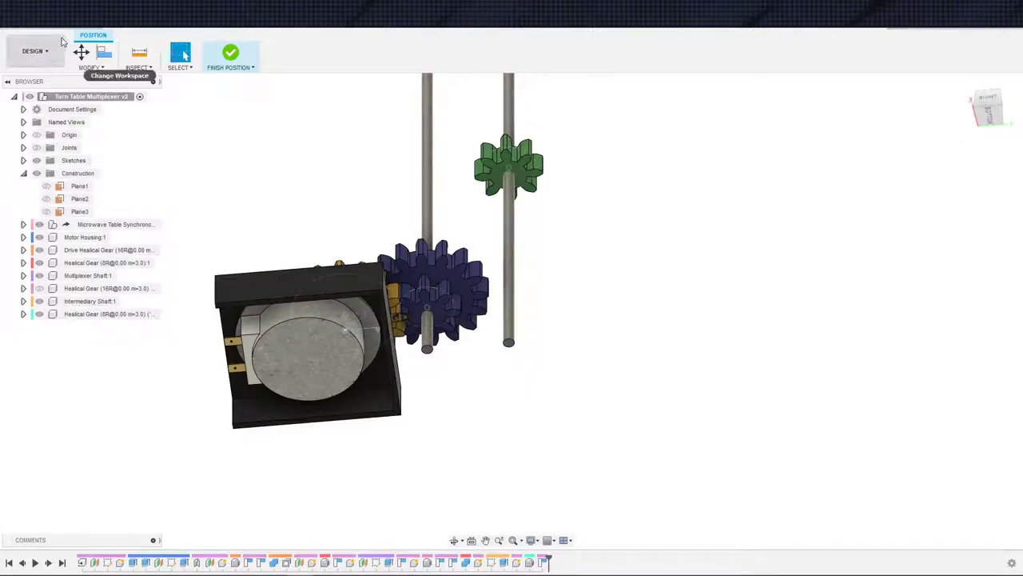
# Align the small green gear's underside with the underside of the large blue gear
pyautogui.click(103, 50)
pyautogui.scroll(3, 462, 165)
pyautogui.click(610, 248)
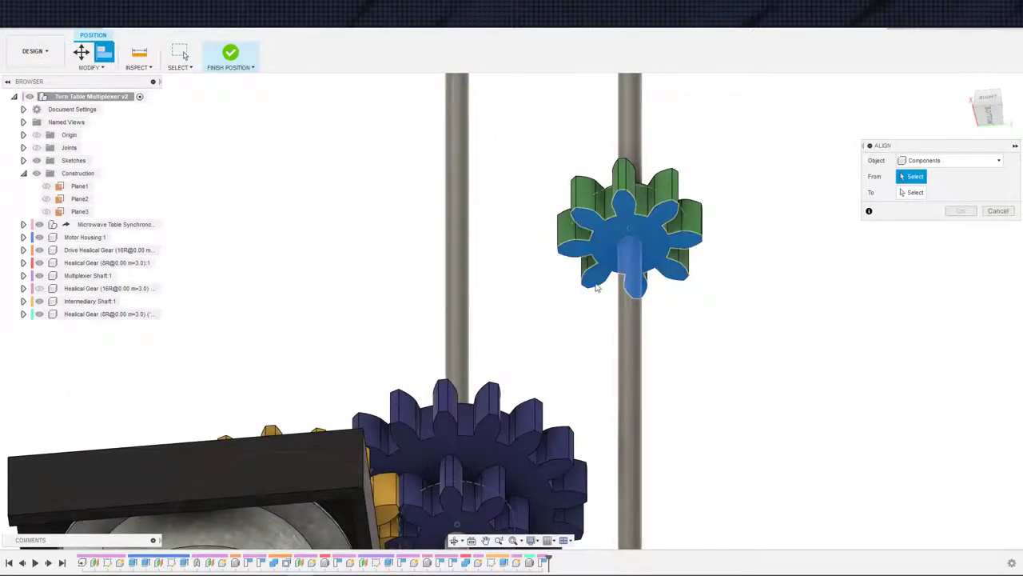
pyautogui.scroll(2, 603, 272)
pyautogui.click(524, 499)
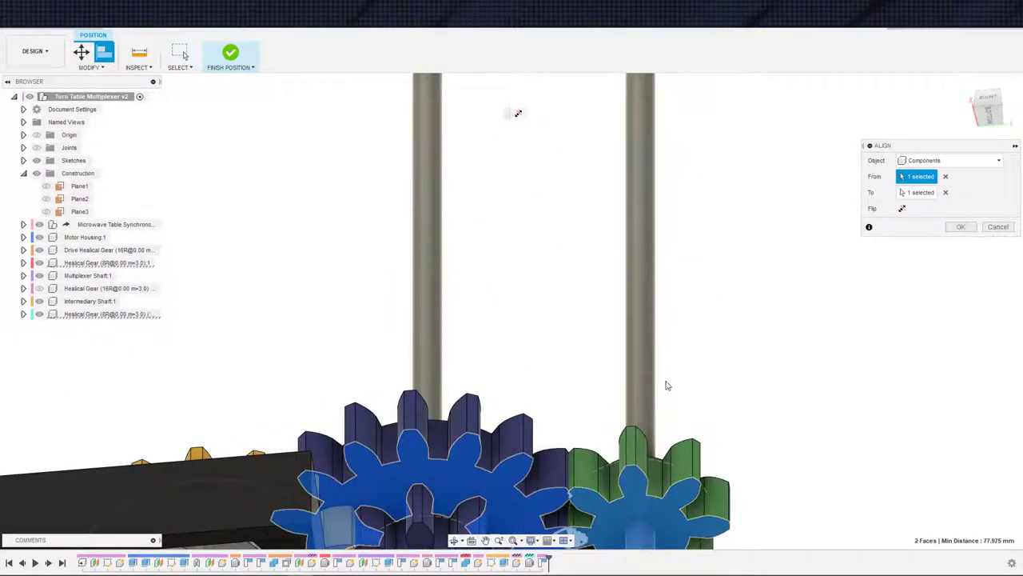
pyautogui.scroll(-2, 696, 384)
pyautogui.moveTo(722, 365)
pyautogui.keyDown('shift'); pyautogui.mouseDown(button='middle')
pyautogui.moveTo(721, 348)
pyautogui.moveTo(724, 384)
pyautogui.mouseUp(button='middle'); pyautogui.keyUp('shift')
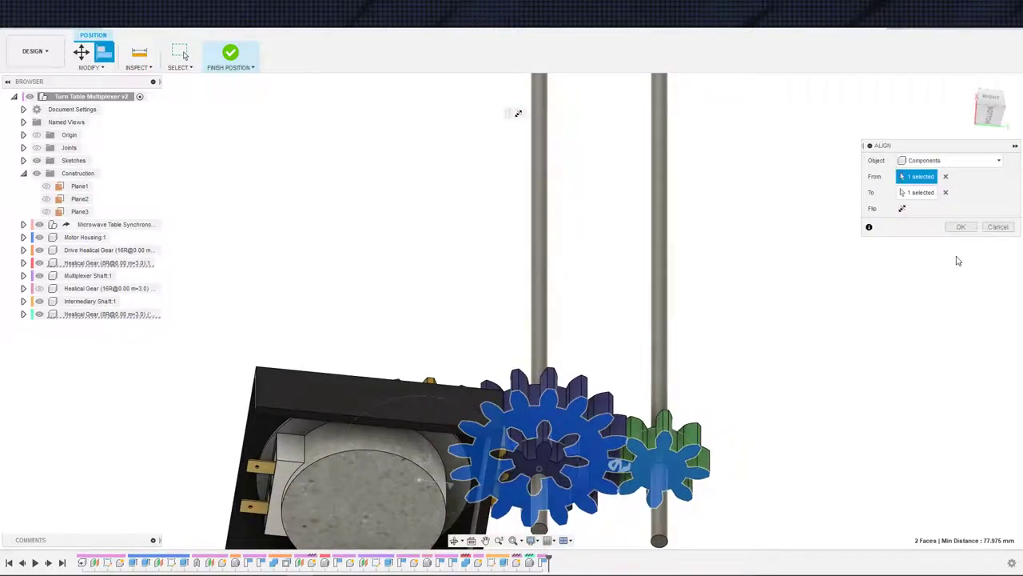
pyautogui.click(952, 228)
pyautogui.keyDown('shift'); pyautogui.moveTo(792, 291); pyautogui.dragTo(781, 389, button='middle'); pyautogui.keyUp('shift')
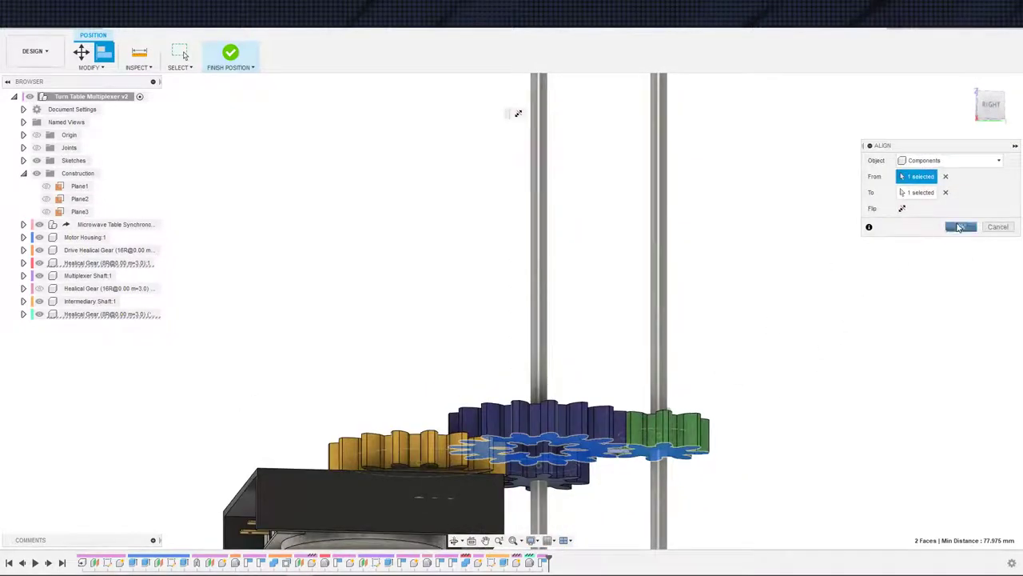
pyautogui.click(961, 227)
# Check the green gear against both shafts and finish editing its position
pyautogui.keyDown('shift'); pyautogui.moveTo(865, 315); pyautogui.dragTo(832, 370, button='middle'); pyautogui.keyUp('shift')
pyautogui.scroll(-2, 829, 368)
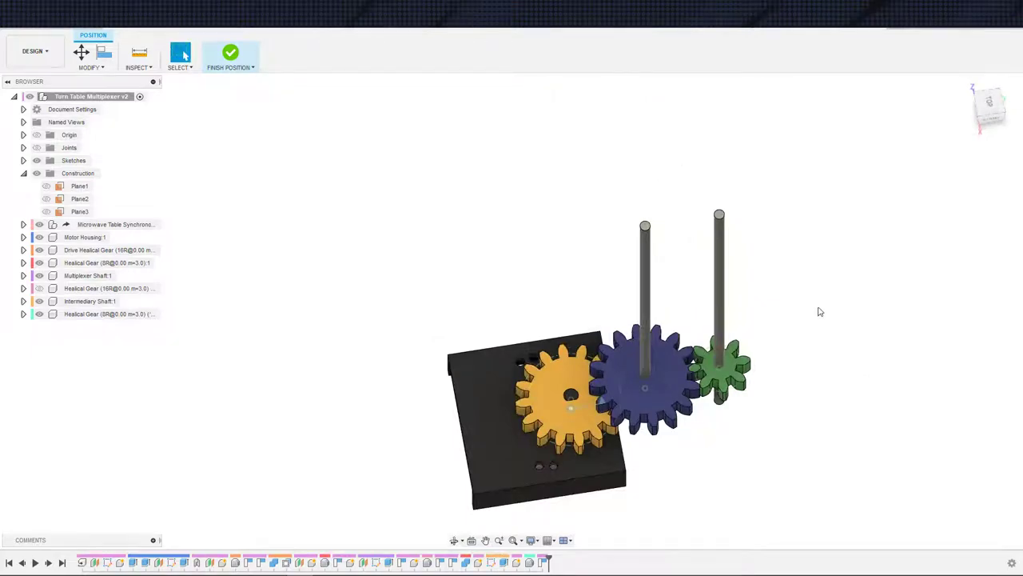
pyautogui.scroll(1, 816, 301)
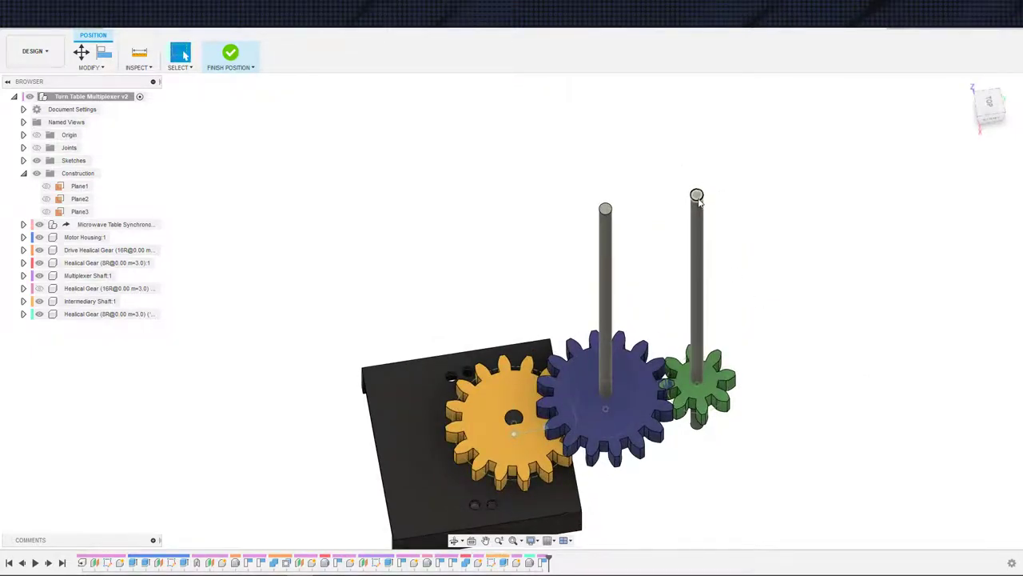
pyautogui.click(494, 562)
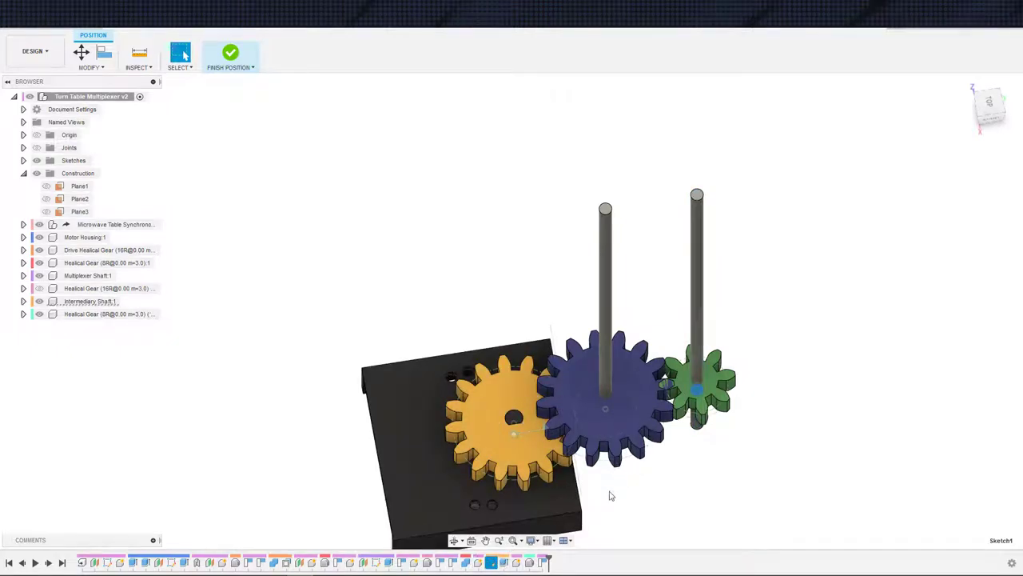
pyautogui.doubleClick(503, 563)
pyautogui.click(238, 68)
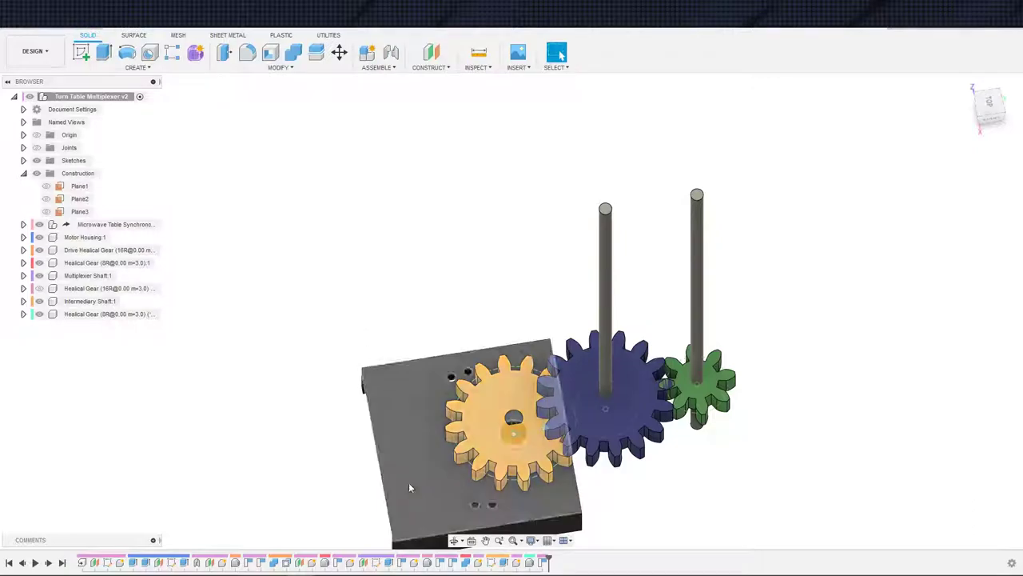
pyautogui.click(502, 562)
pyautogui.doubleClick(502, 562)
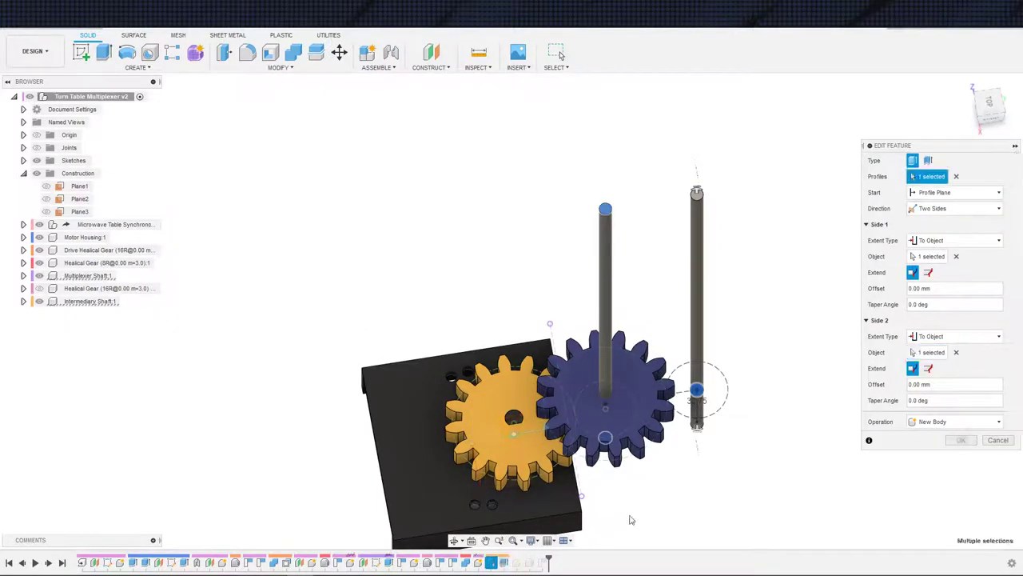
pyautogui.click(932, 339)
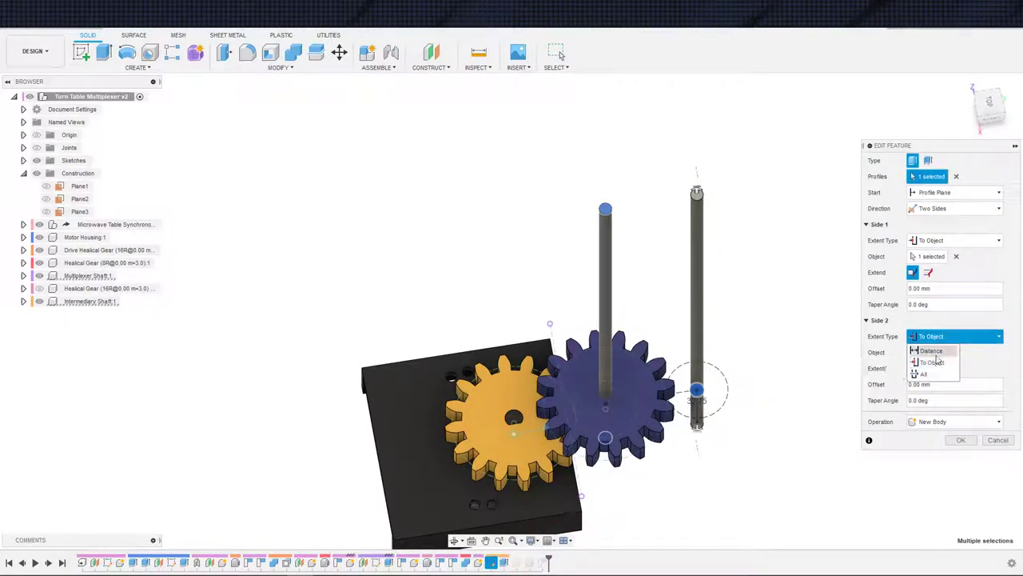
pyautogui.click(932, 356)
pyautogui.click(928, 352)
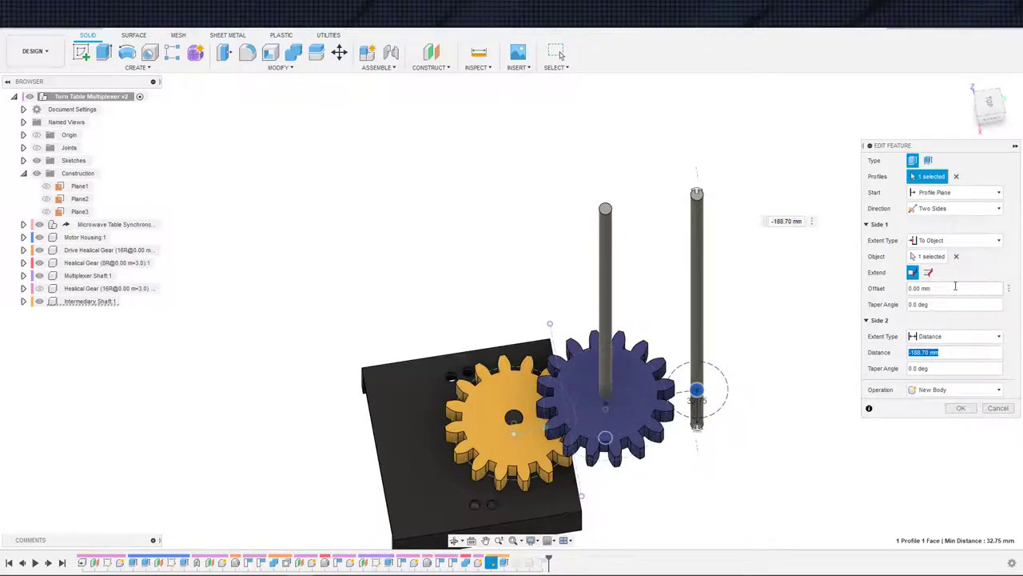
pyautogui.write('50')
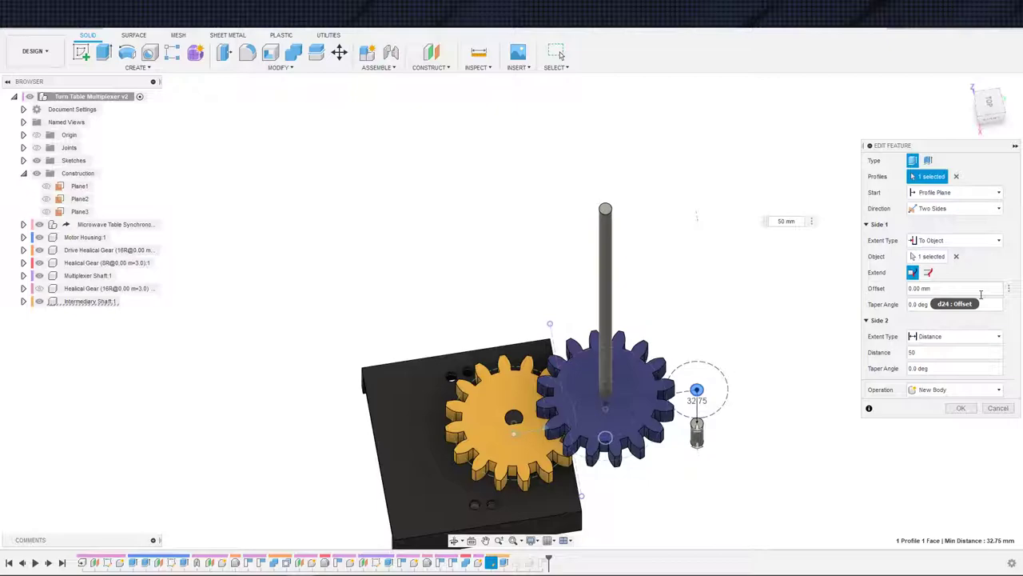
pyautogui.press('Return')
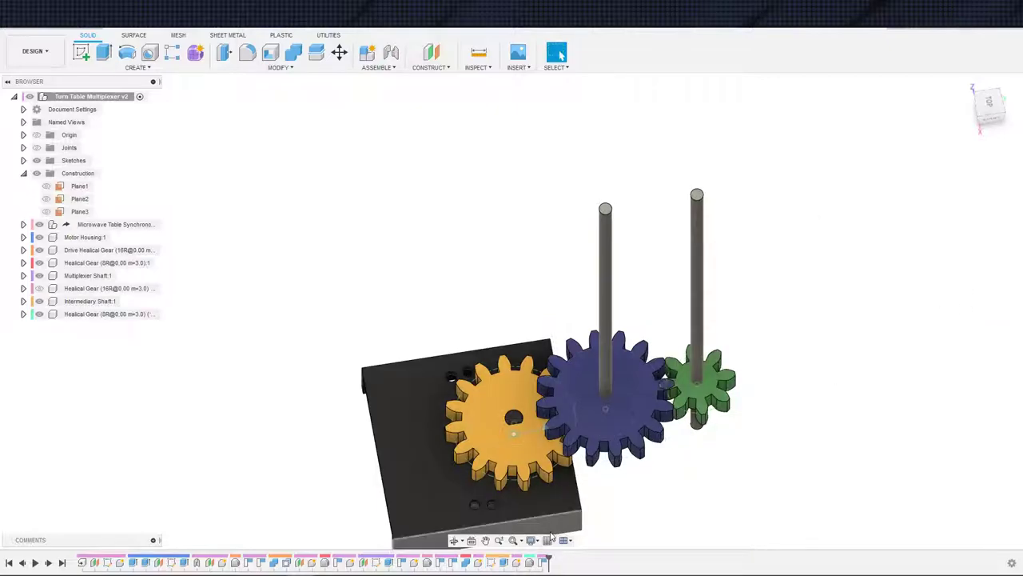
pyautogui.doubleClick(504, 562)
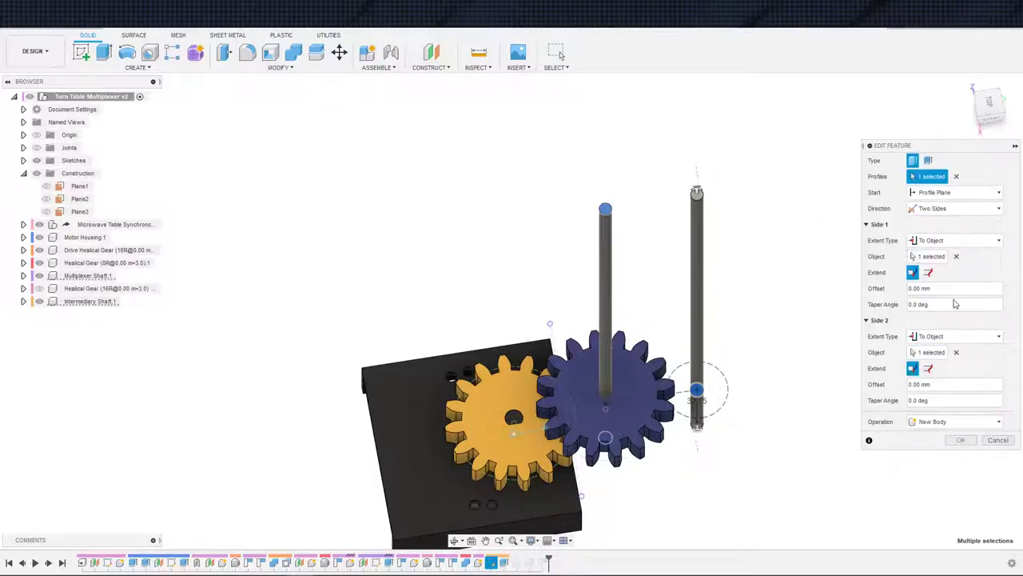
pyautogui.click(958, 257)
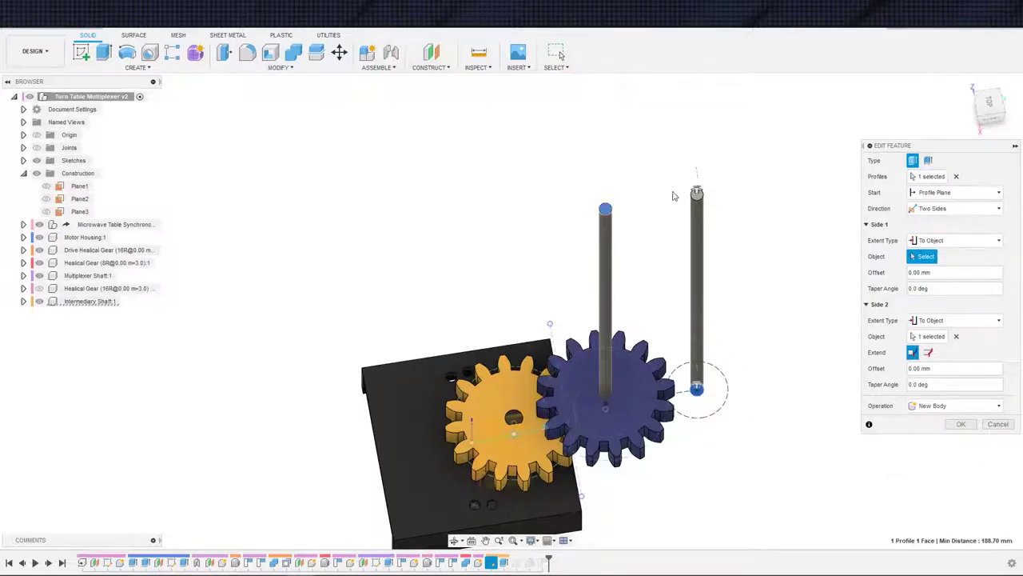
pyautogui.click(956, 336)
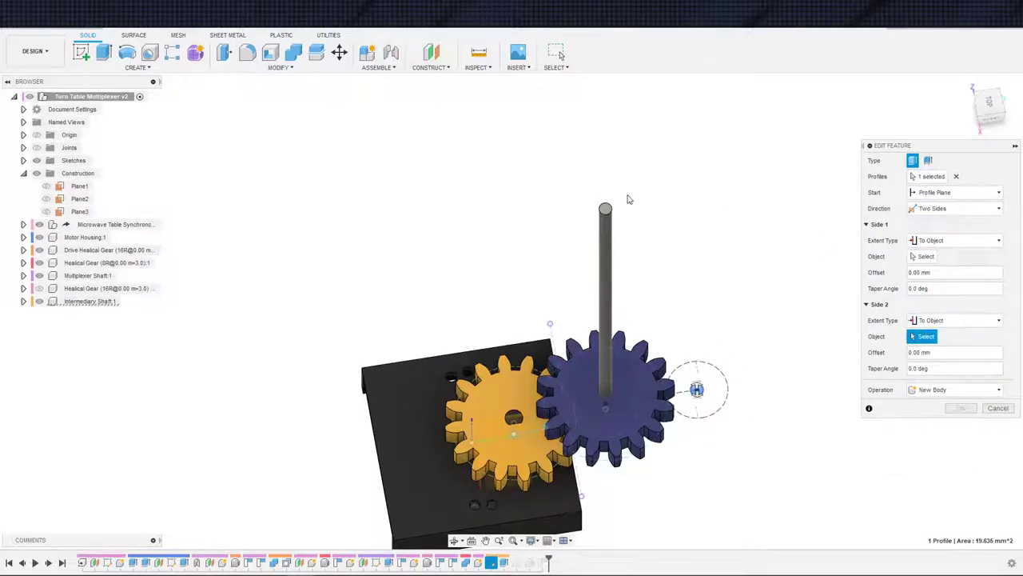
pyautogui.scroll(1, 591, 210)
pyautogui.click(603, 210)
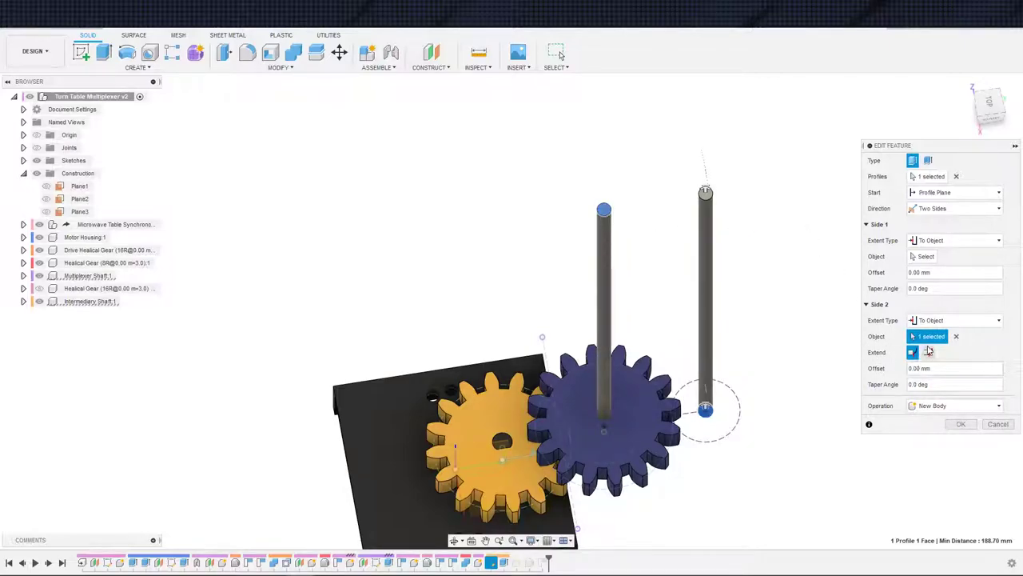
pyautogui.click(956, 336)
pyautogui.click(932, 257)
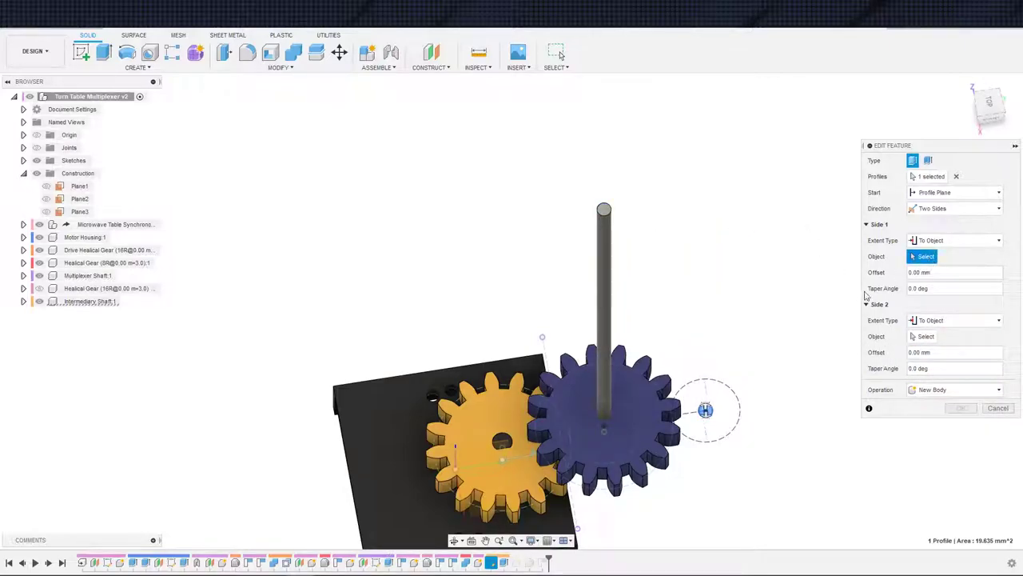
pyautogui.click(603, 210)
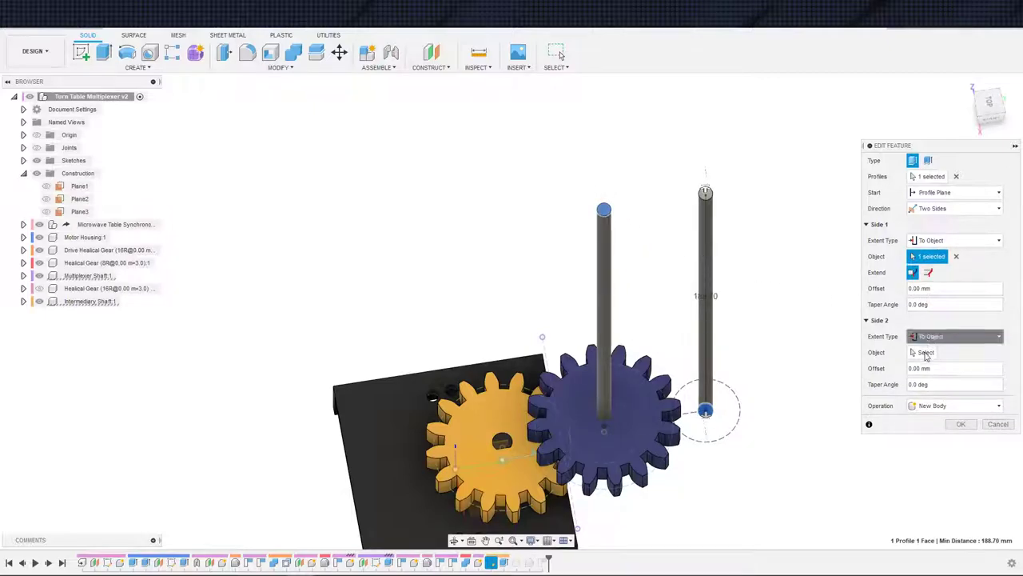
pyautogui.click(931, 336)
pyautogui.click(926, 351)
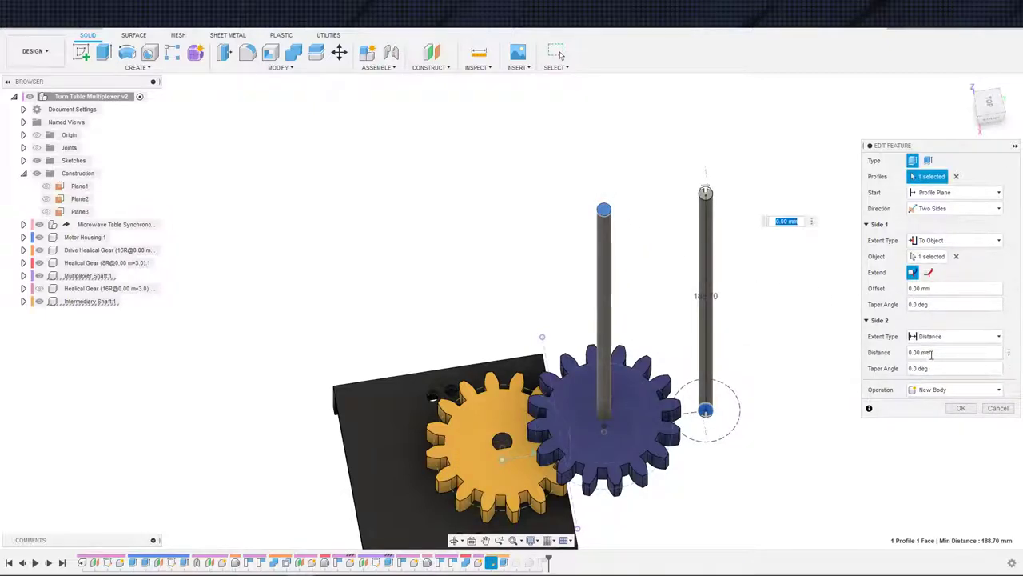
pyautogui.click(931, 353)
pyautogui.write('50')
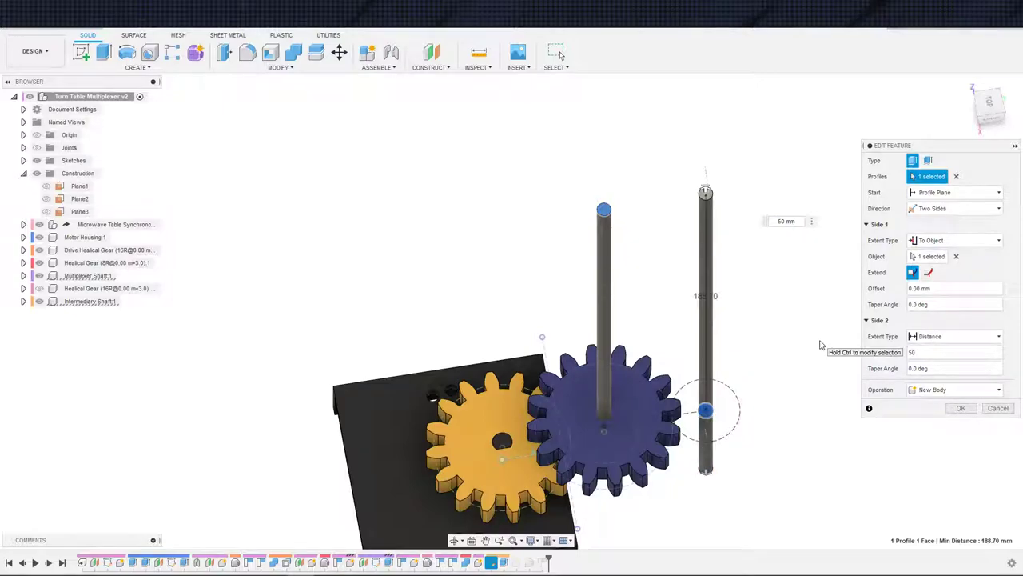
pyautogui.press('Return')
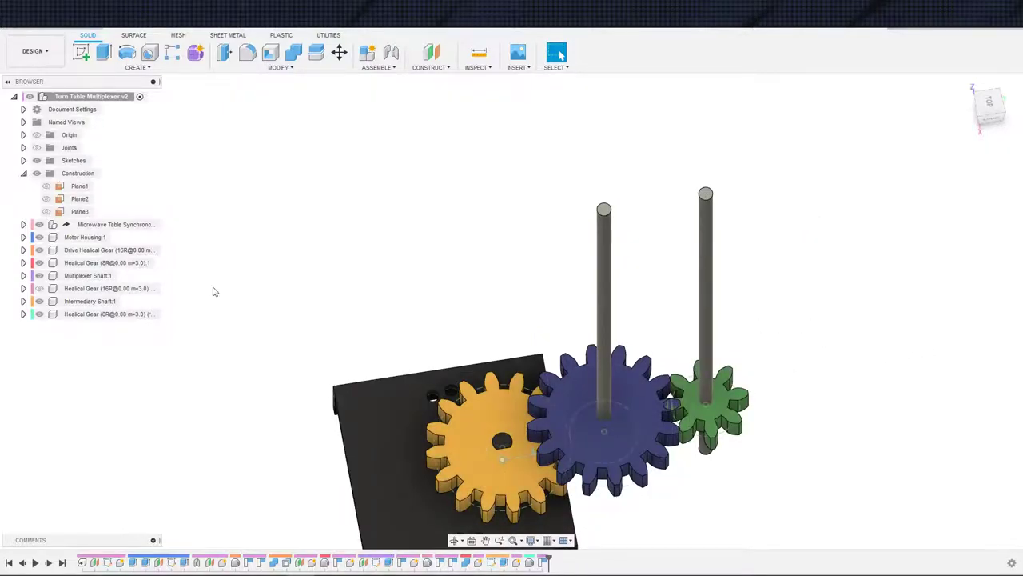
# Edit the Intermediary Shaft's extrusion, clear both end objects, and end its second side at the Multiplexer Shaft's lower end face
pyautogui.doubleClick(502, 563)
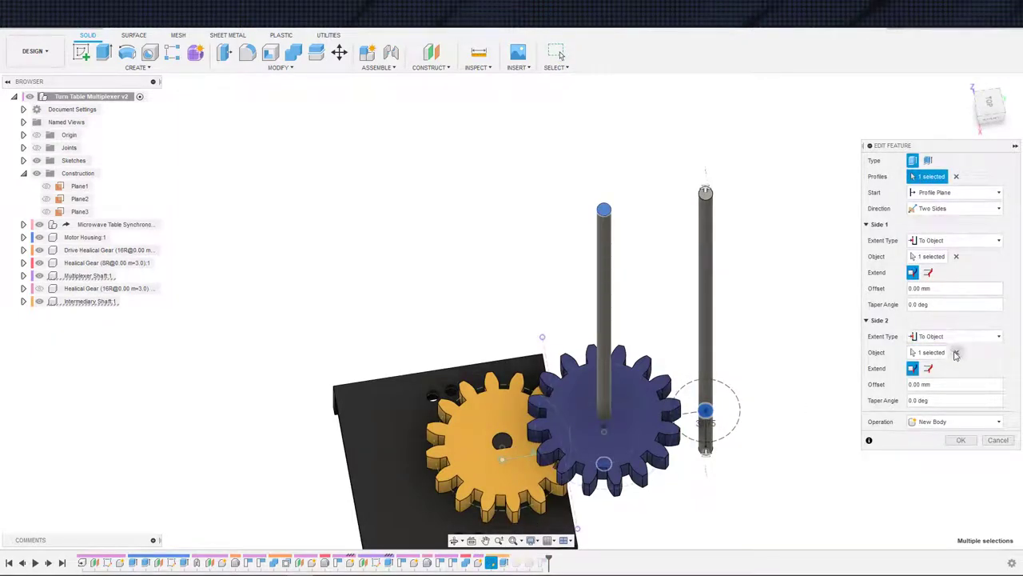
pyautogui.click(956, 353)
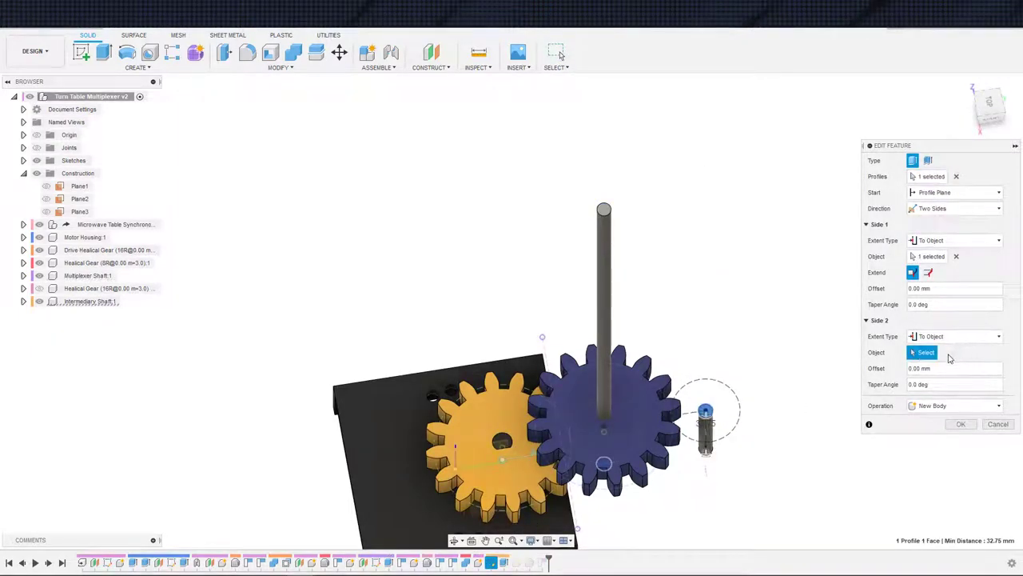
pyautogui.click(956, 256)
pyautogui.click(925, 336)
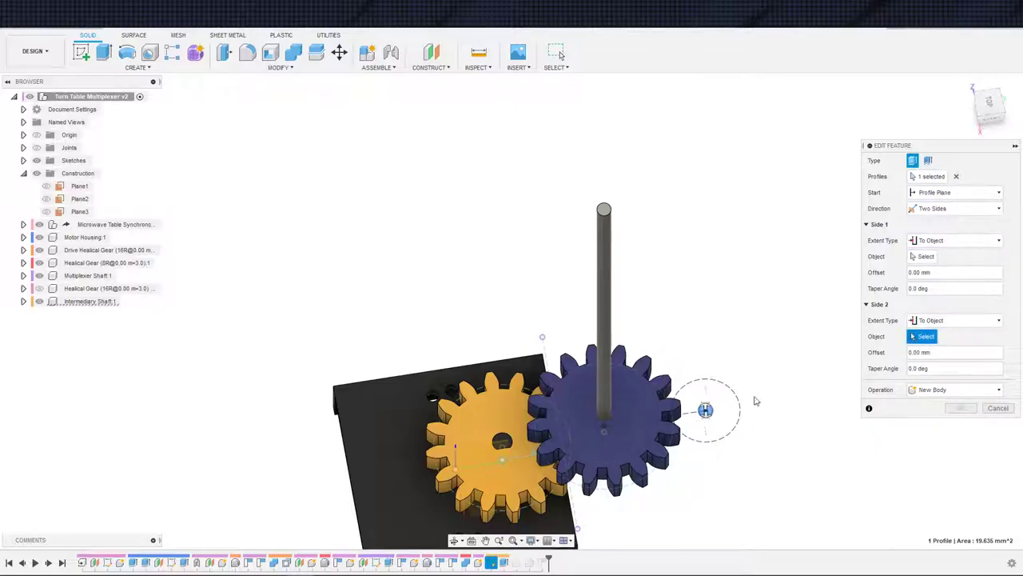
pyautogui.keyDown('shift'); pyautogui.moveTo(756, 400); pyautogui.dragTo(630, 483, button='middle'); pyautogui.keyUp('shift')
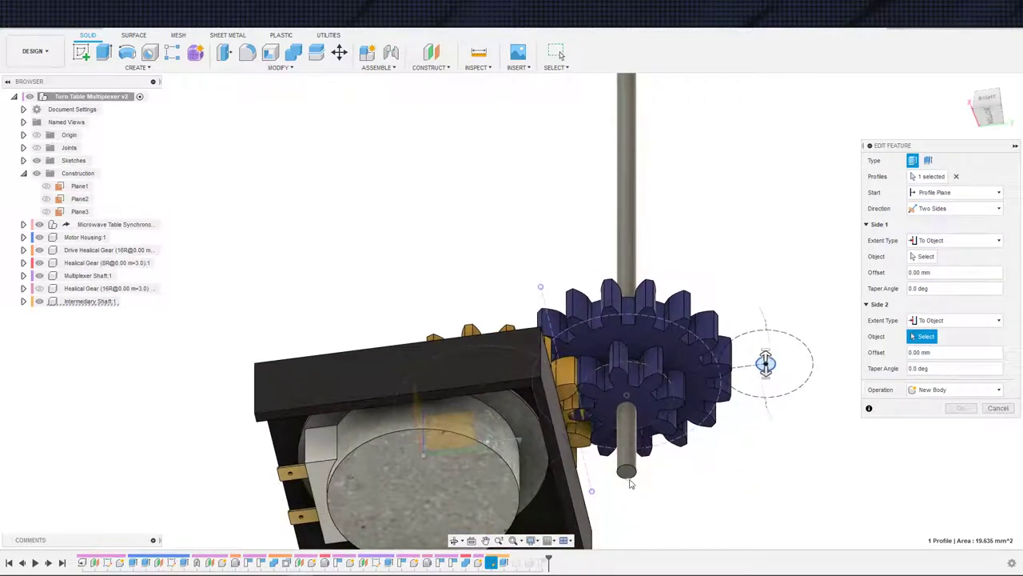
pyautogui.click(629, 477)
pyautogui.keyDown('shift'); pyautogui.moveTo(747, 469); pyautogui.dragTo(799, 389, button='middle'); pyautogui.keyUp('shift')
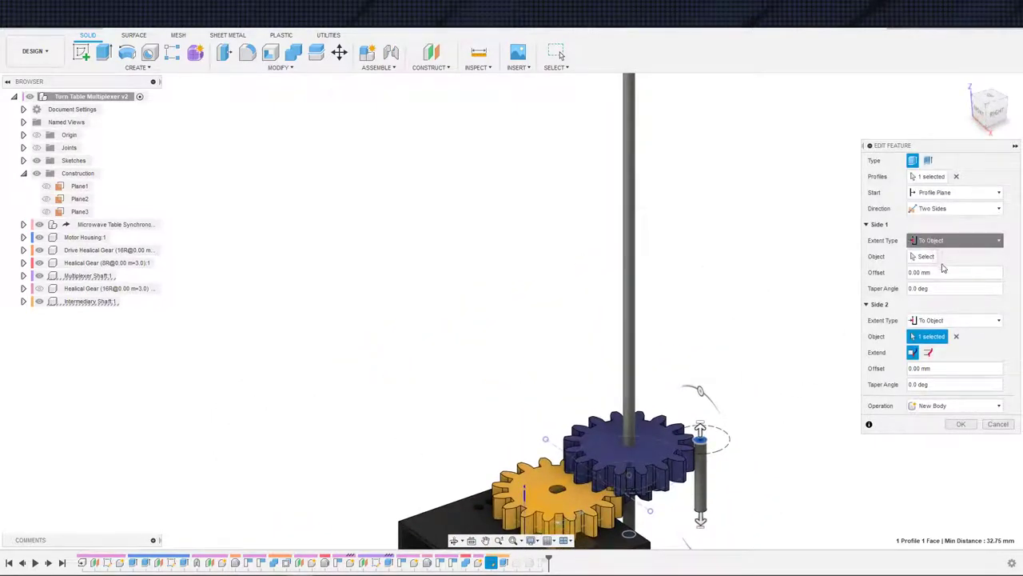
# Set the first side of the Intermediary Shaft's extrusion to a distance of 50 mm
pyautogui.click(956, 240)
pyautogui.click(928, 255)
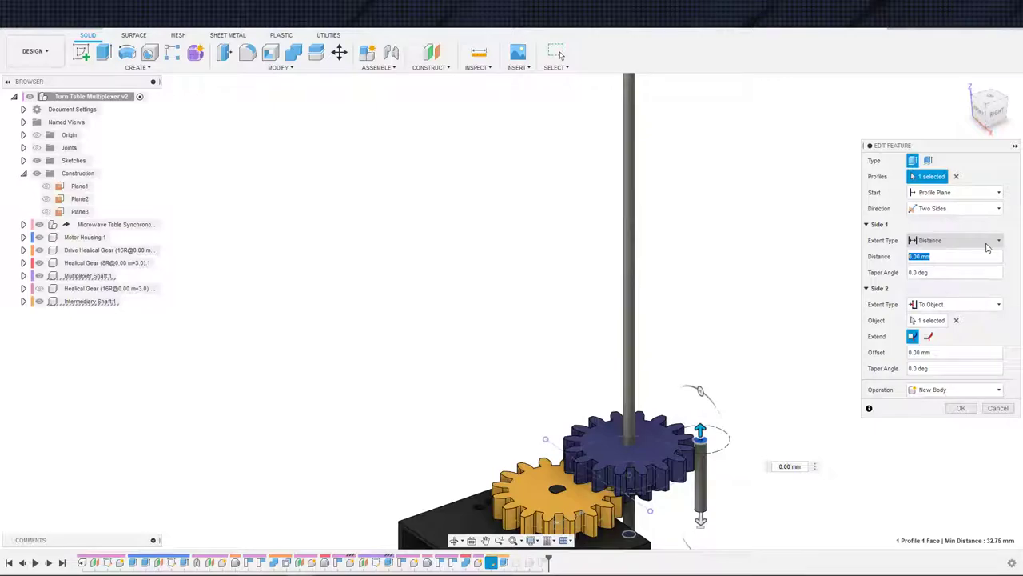
pyautogui.write('40')
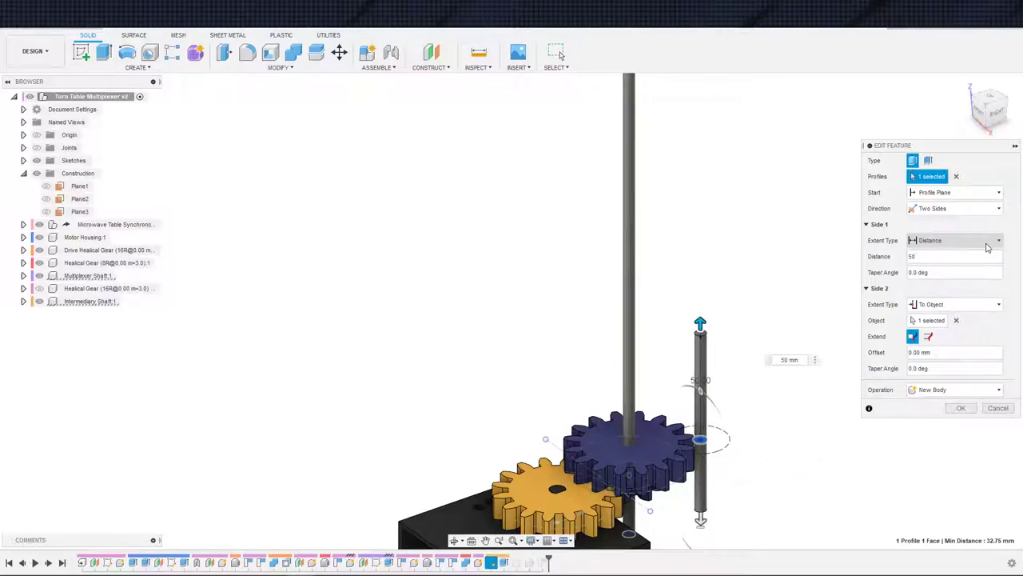
pyautogui.press('Return')
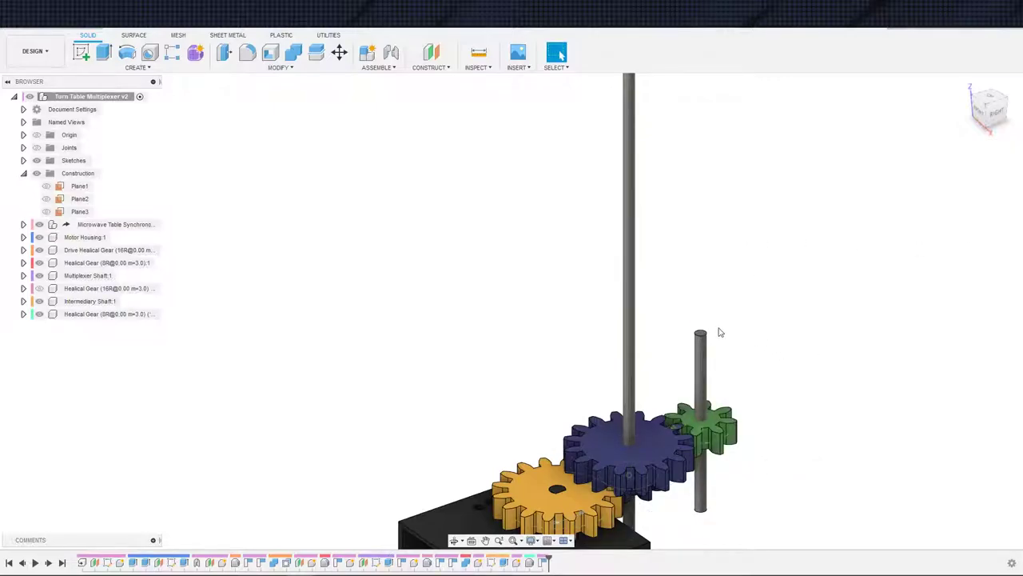
pyautogui.scroll(-2, 710, 362)
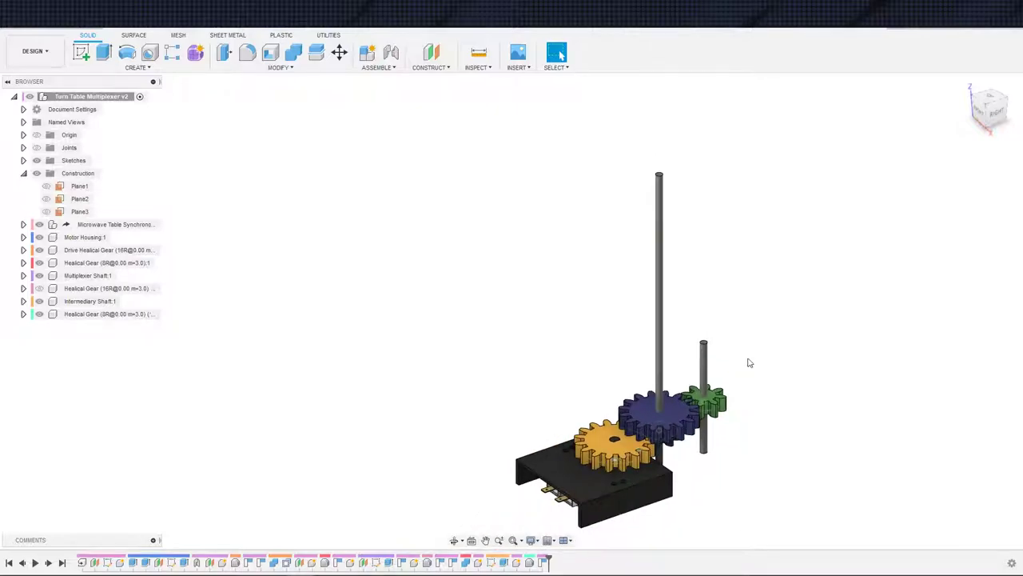
pyautogui.keyDown('shift'); pyautogui.moveTo(749, 363); pyautogui.dragTo(744, 395, button='middle'); pyautogui.keyUp('shift')
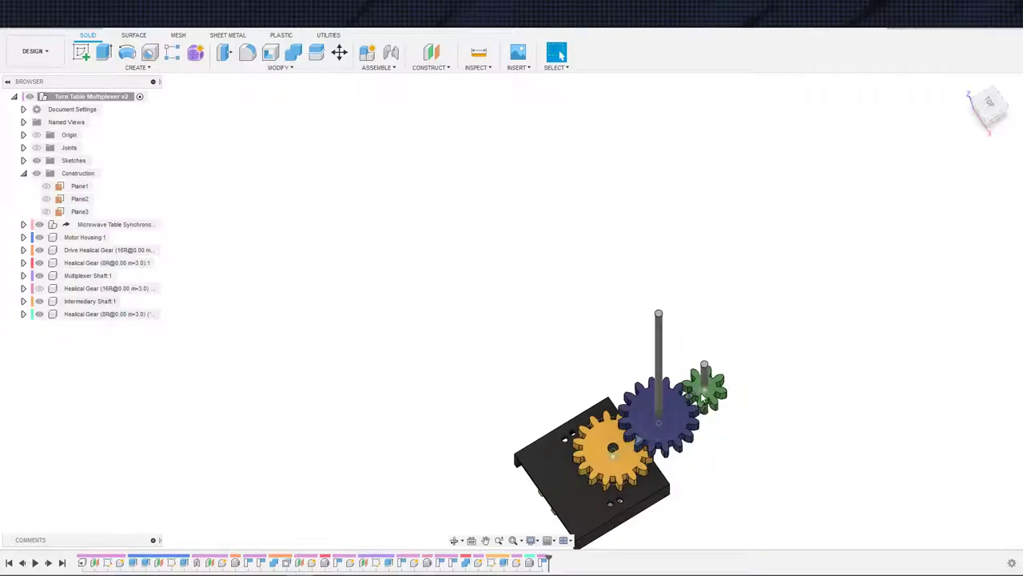
pyautogui.keyDown('shift'); pyautogui.moveTo(775, 403); pyautogui.dragTo(741, 403, button='middle'); pyautogui.keyUp('shift')
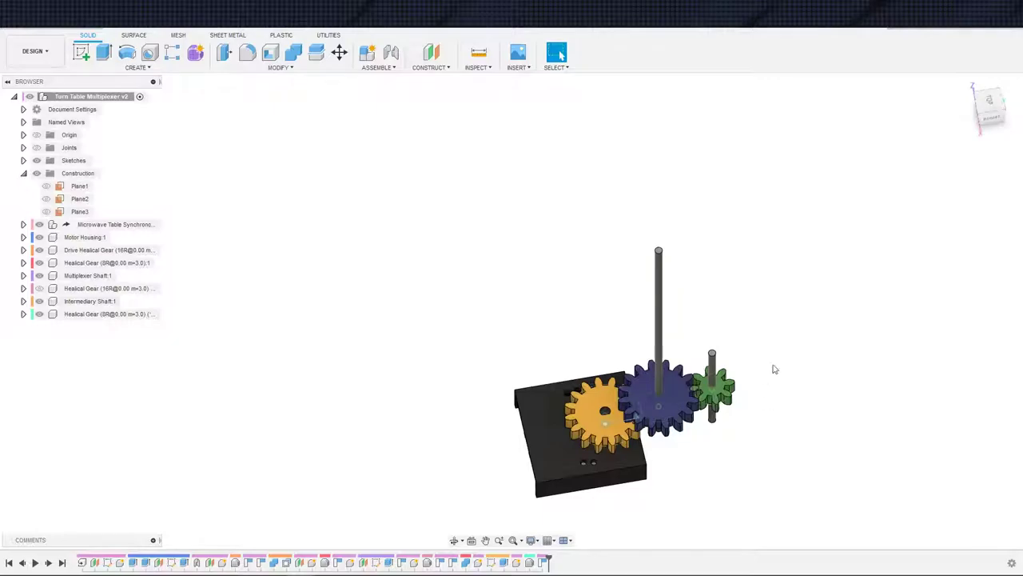
pyautogui.keyDown('shift'); pyautogui.moveTo(767, 394); pyautogui.dragTo(825, 421, button='middle'); pyautogui.keyUp('shift')
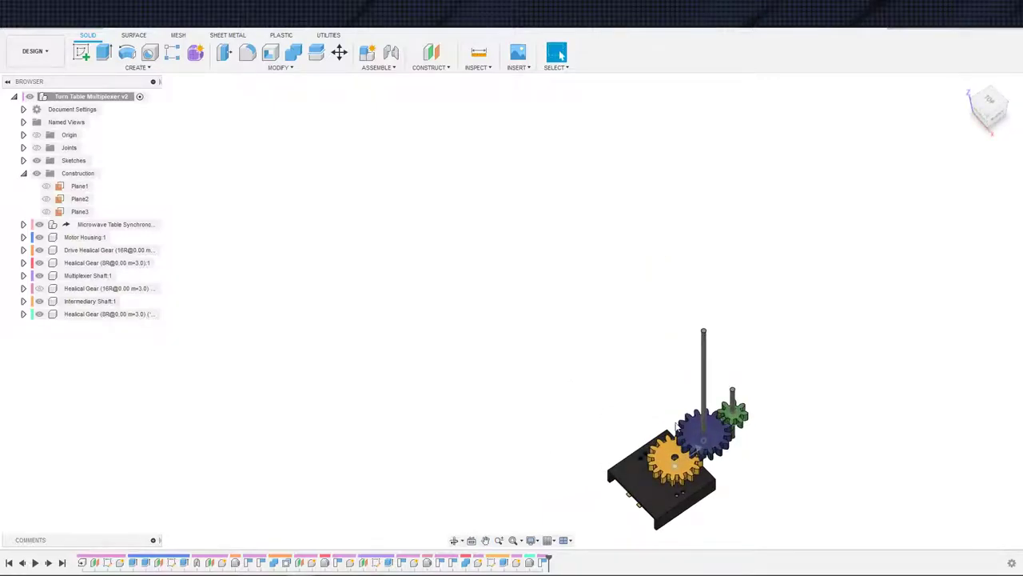
pyautogui.moveTo(674, 407); pyautogui.dragTo(660, 417, button='middle')
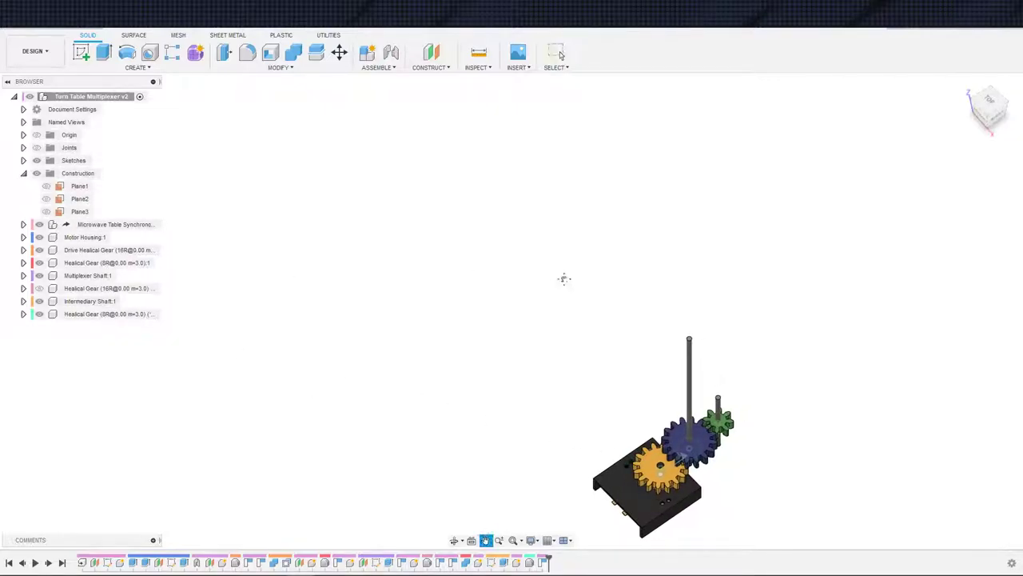
pyautogui.keyDown('shift'); pyautogui.moveTo(562, 279); pyautogui.dragTo(548, 382, button='middle'); pyautogui.keyUp('shift')
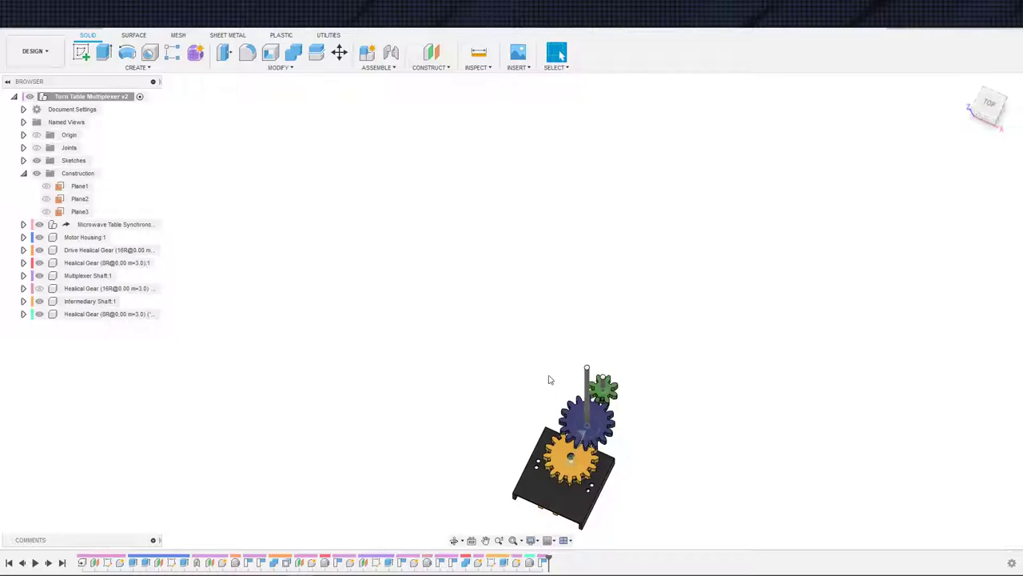
pyautogui.click(80, 212)
pyautogui.press('s')
pyautogui.click(209, 278)
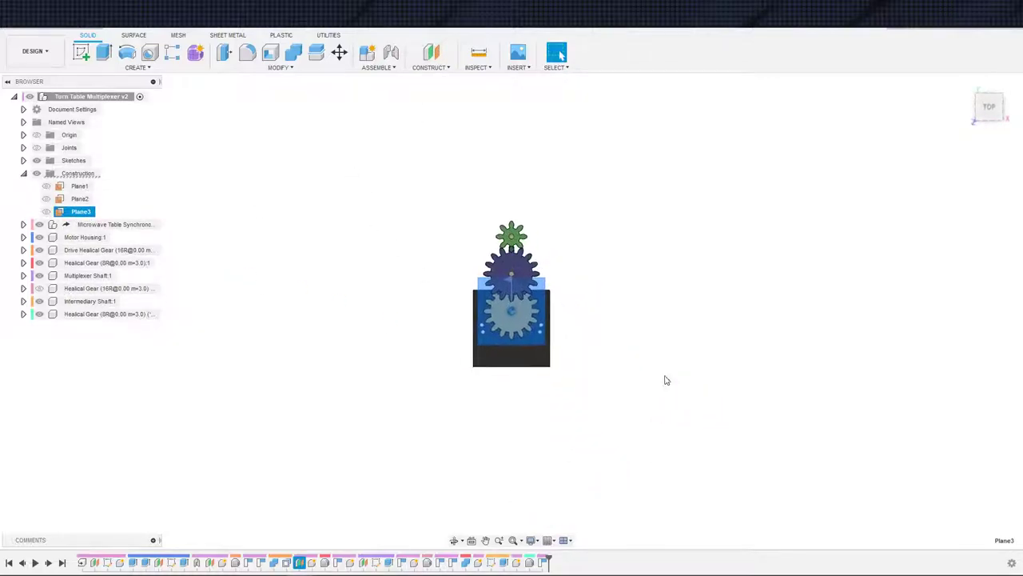
pyautogui.press('s')
pyautogui.click(691, 424)
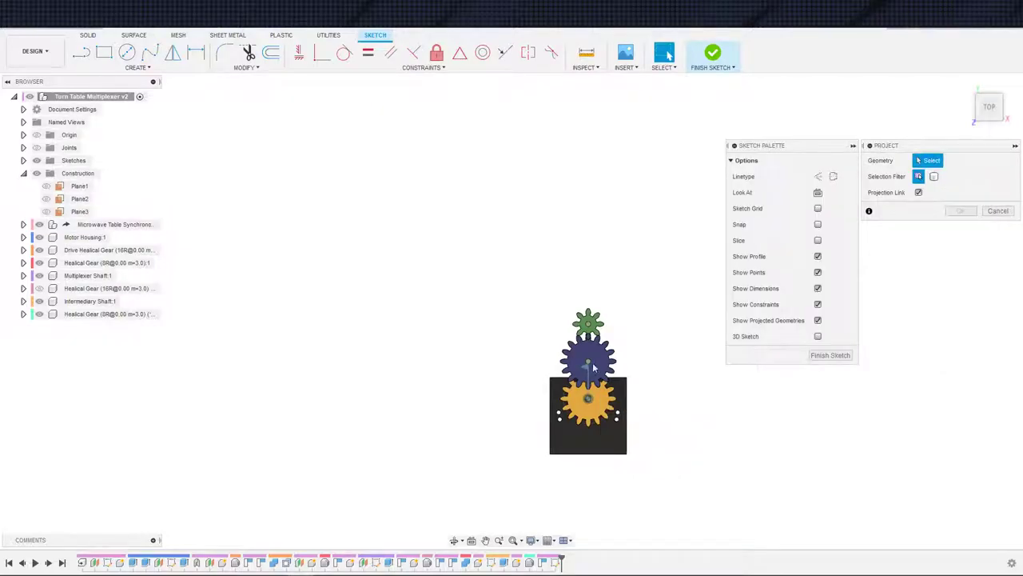
pyautogui.scroll(5, 455, 414)
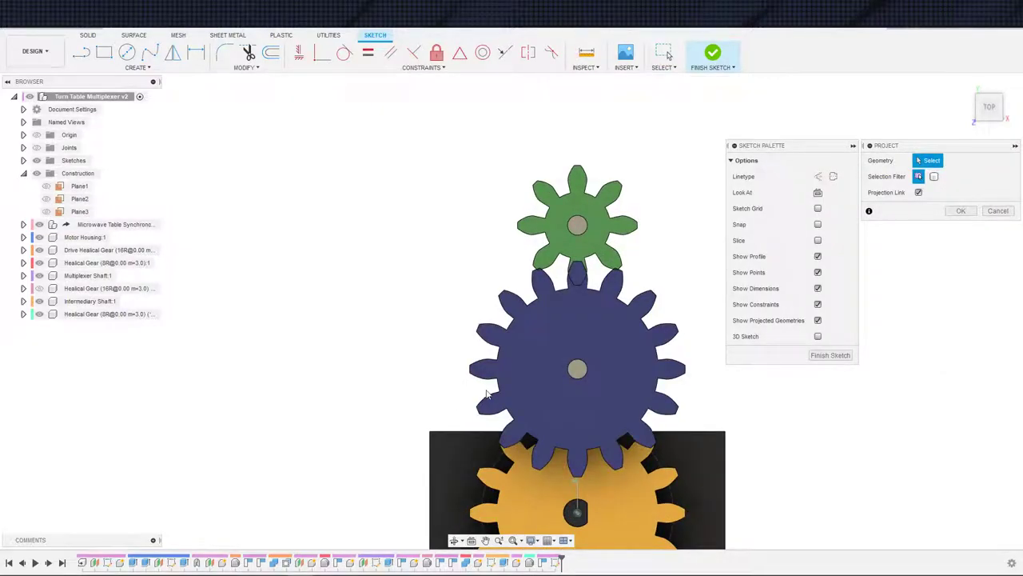
pyautogui.keyDown('shift'); pyautogui.moveTo(478, 393); pyautogui.dragTo(586, 446, button='middle'); pyautogui.keyUp('shift')
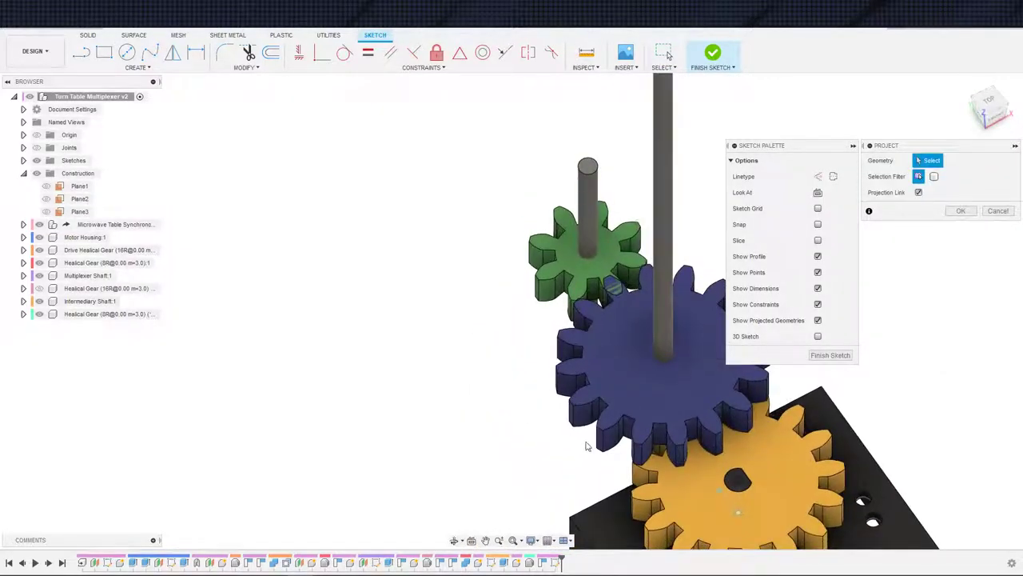
pyautogui.press('Escape')
pyautogui.hotkey('ctrl', 'z')
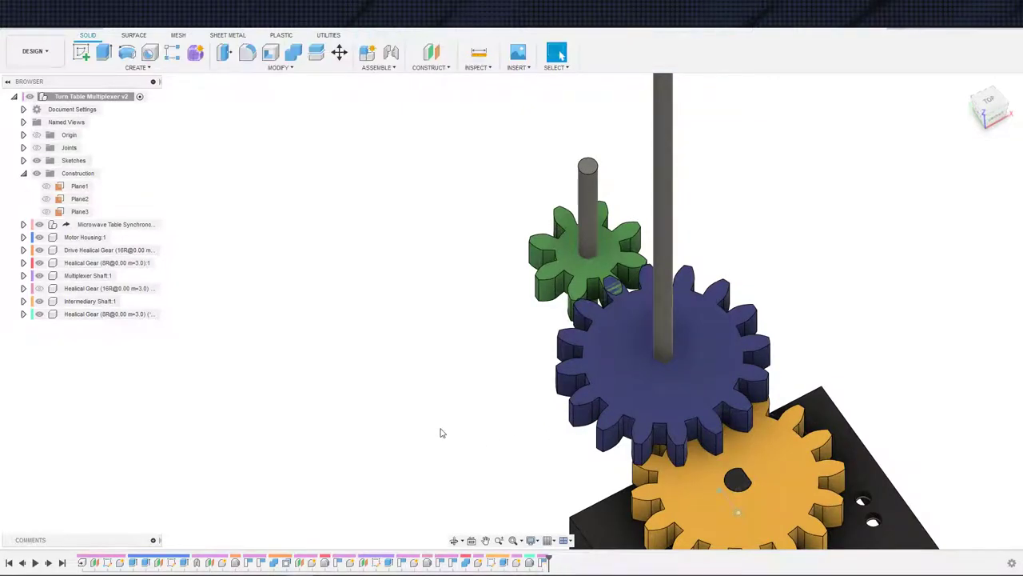
# Create a new internal component named Fast Shaft under the top-level assembly
pyautogui.scroll(-3, 422, 392)
pyautogui.keyDown('shift'); pyautogui.moveTo(427, 384); pyautogui.dragTo(366, 385, button='middle'); pyautogui.keyUp('shift')
pyautogui.scroll(-2, 367, 385)
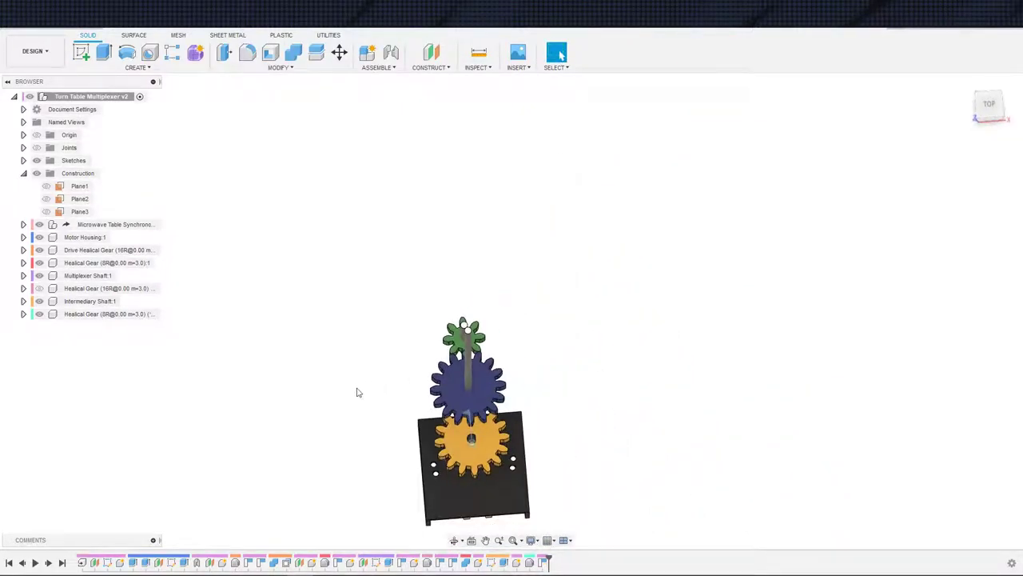
pyautogui.rightClick(118, 98)
pyautogui.click(160, 106)
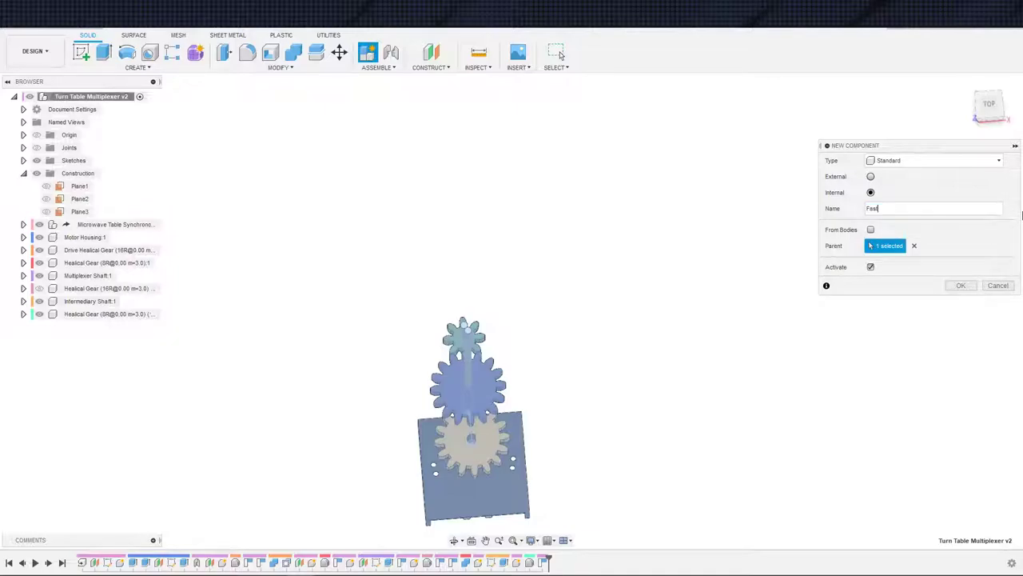
pyautogui.press('Return')
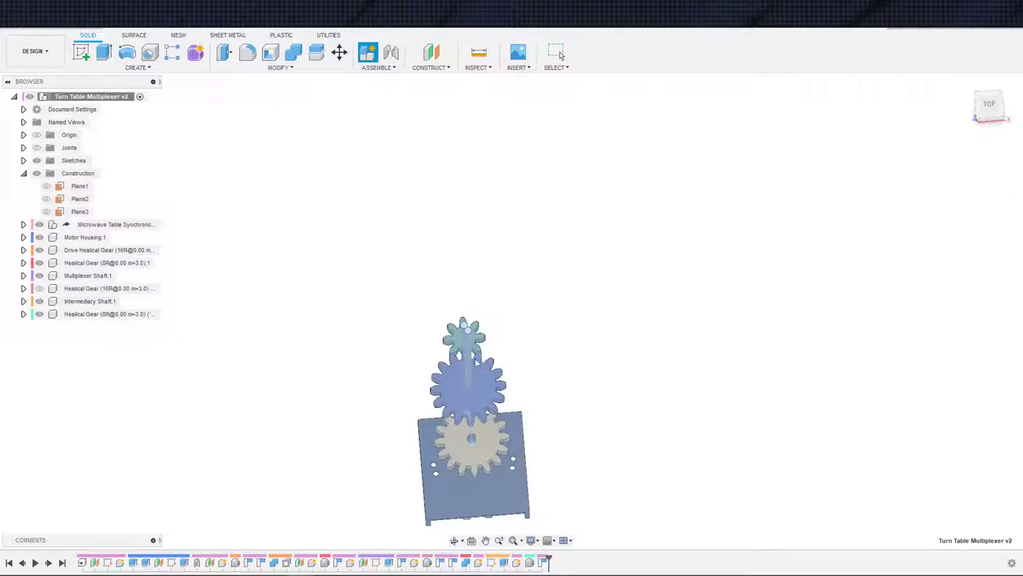
pyautogui.scroll(-1, 128, 368)
pyautogui.press('s')
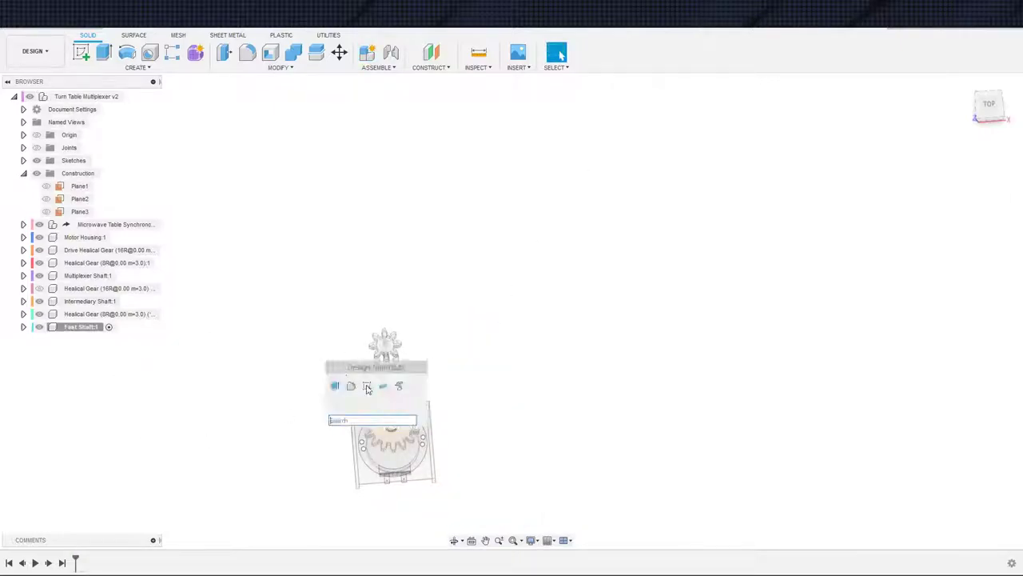
pyautogui.click(404, 386)
pyautogui.scroll(3, 342, 383)
pyautogui.keyDown('shift'); pyautogui.moveTo(340, 380); pyautogui.dragTo(349, 388, button='middle'); pyautogui.keyUp('shift')
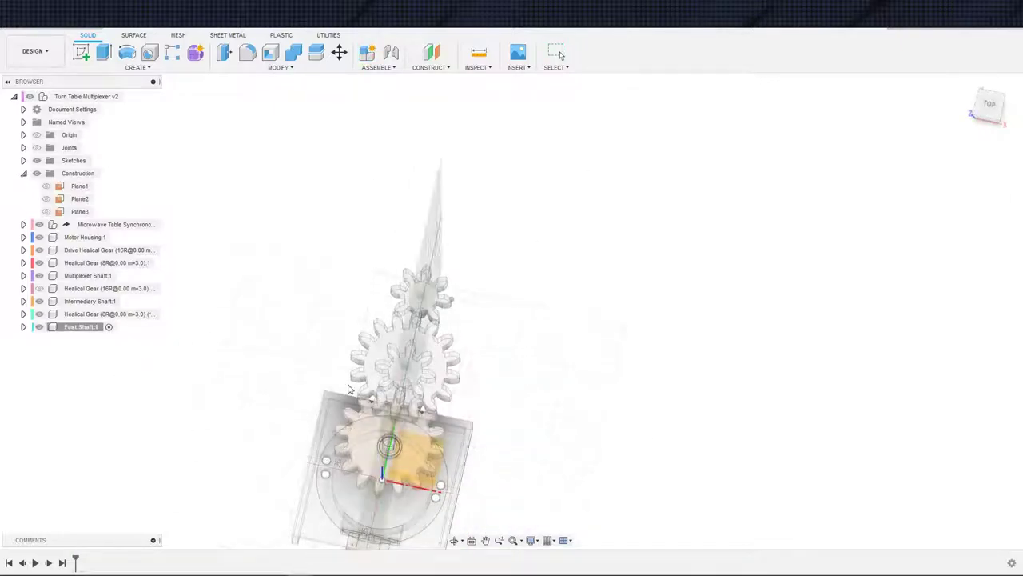
pyautogui.scroll(2, 368, 392)
pyautogui.press('Escape')
# Start a sketch on Plane3 in the Fast Shaft component
pyautogui.press('s')
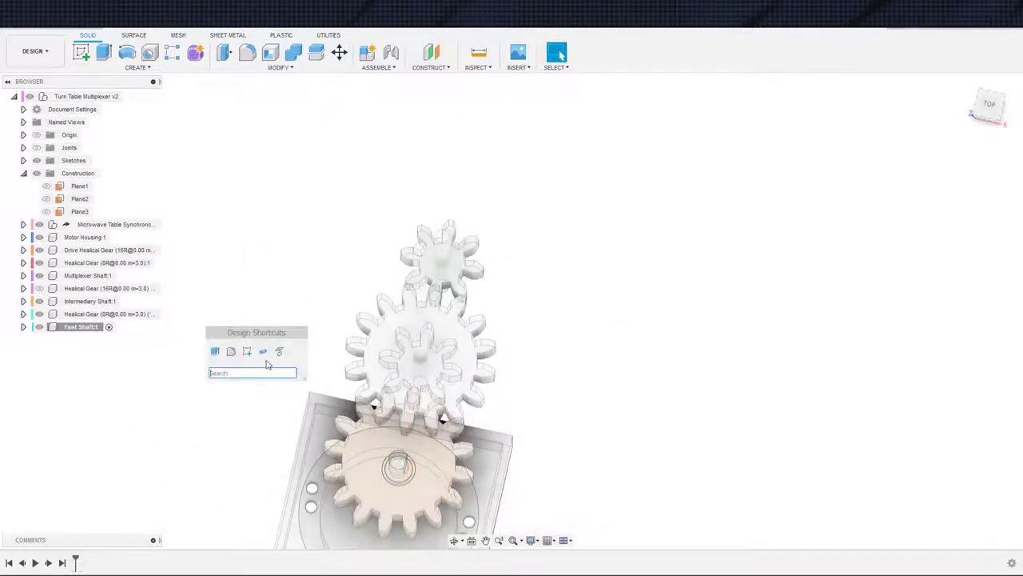
pyautogui.click(231, 352)
pyautogui.click(79, 211)
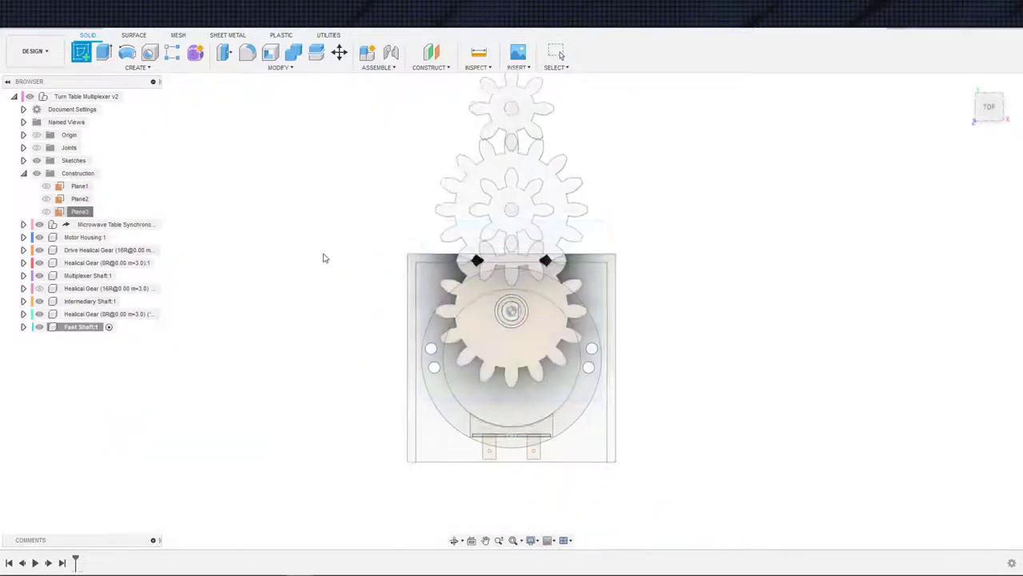
# Project the 48 mm pitch circle of the 16-tooth helical gear into the sketch
pyautogui.press('s')
pyautogui.click(405, 307)
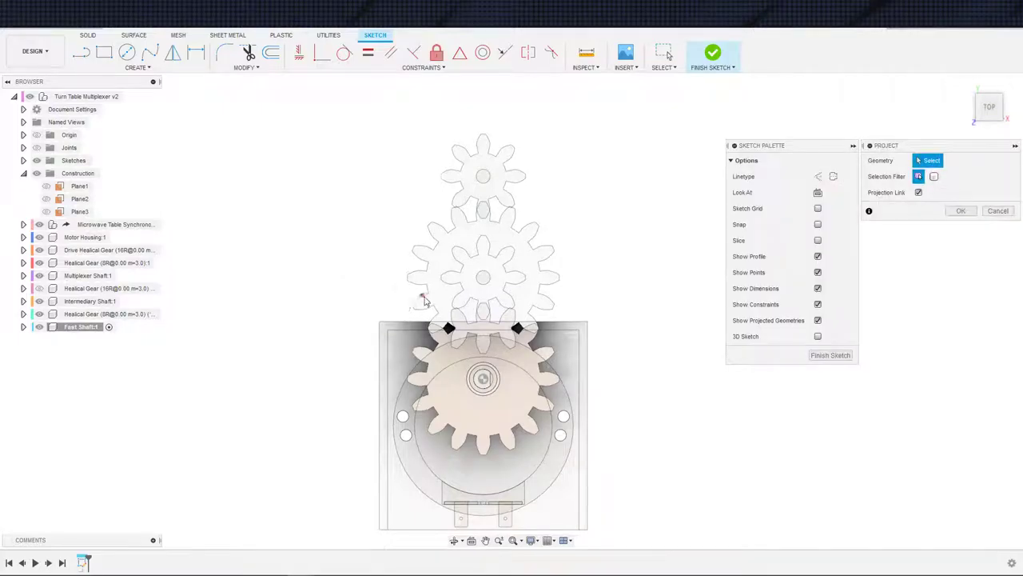
pyautogui.scroll(4, 416, 296)
pyautogui.keyDown('shift'); pyautogui.moveTo(424, 294); pyautogui.dragTo(480, 343, button='middle'); pyautogui.keyUp('shift')
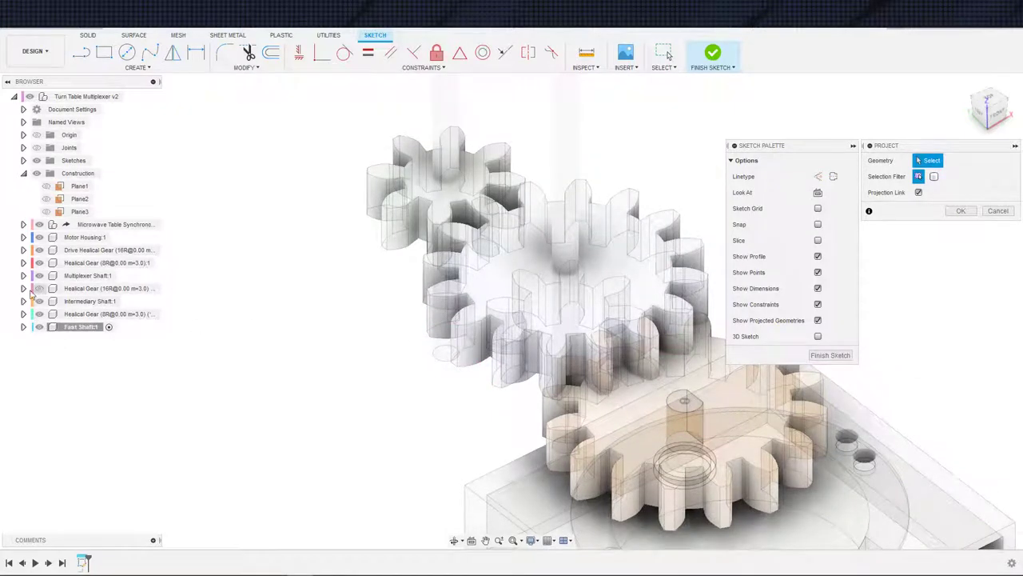
pyautogui.click(485, 340)
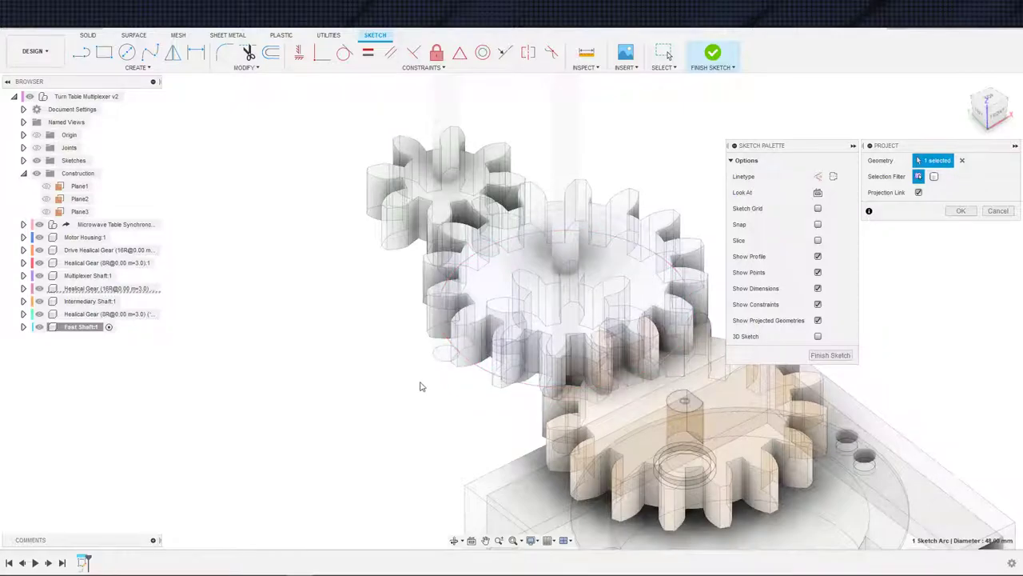
pyautogui.scroll(-2, 422, 382)
pyautogui.keyDown('shift'); pyautogui.moveTo(425, 378); pyautogui.dragTo(528, 345, button='middle'); pyautogui.keyUp('shift')
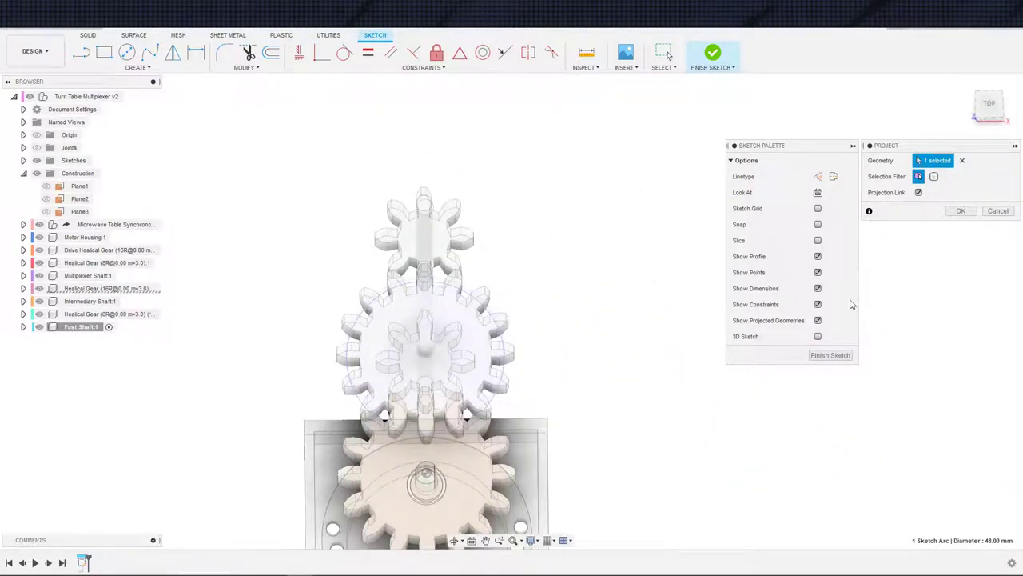
pyautogui.click(959, 211)
# Project the Motor Housing's straight edge nearest the small gears into the sketch
pyautogui.moveTo(573, 287)
pyautogui.keyDown('shift'); pyautogui.mouseDown(button='middle')
pyautogui.moveTo(568, 315)
pyautogui.moveTo(608, 299)
pyautogui.mouseUp(button='middle'); pyautogui.keyUp('shift')
pyautogui.press('s')
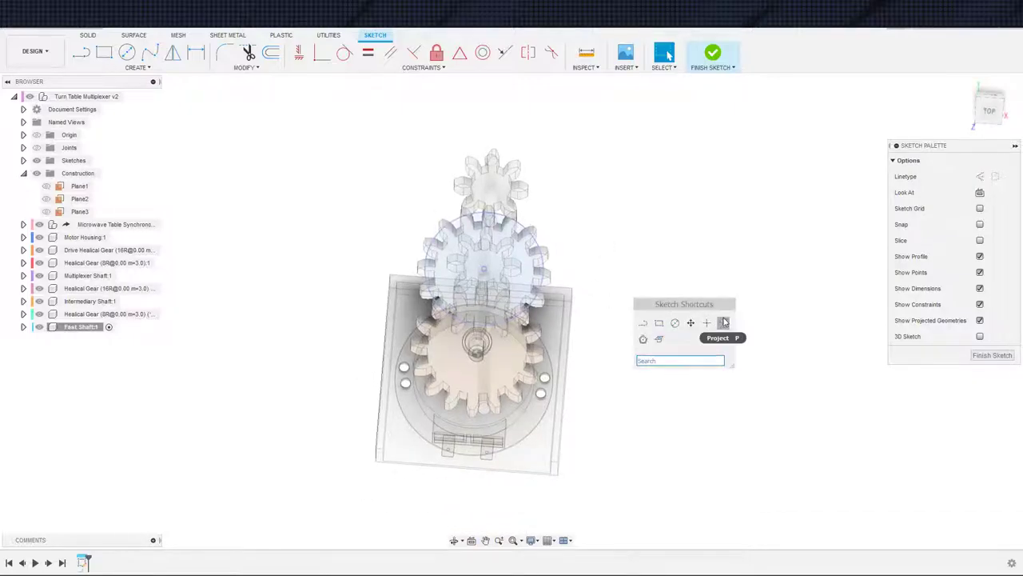
pyautogui.click(706, 320)
pyautogui.click(566, 296)
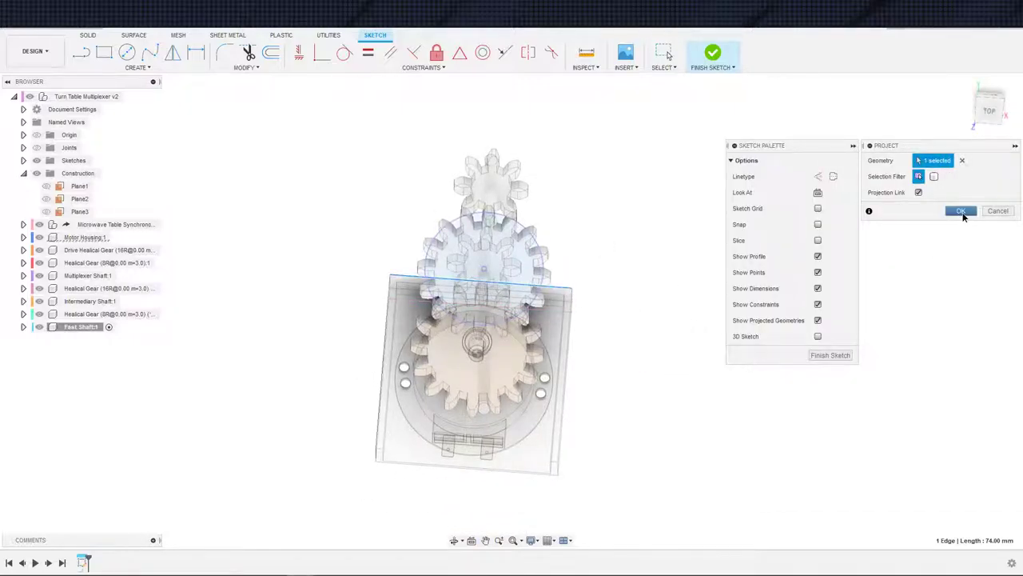
pyautogui.click(960, 210)
pyautogui.scroll(-2, 688, 295)
pyautogui.keyDown('shift'); pyautogui.moveTo(610, 295); pyautogui.dragTo(612, 269, button='middle'); pyautogui.keyUp('shift')
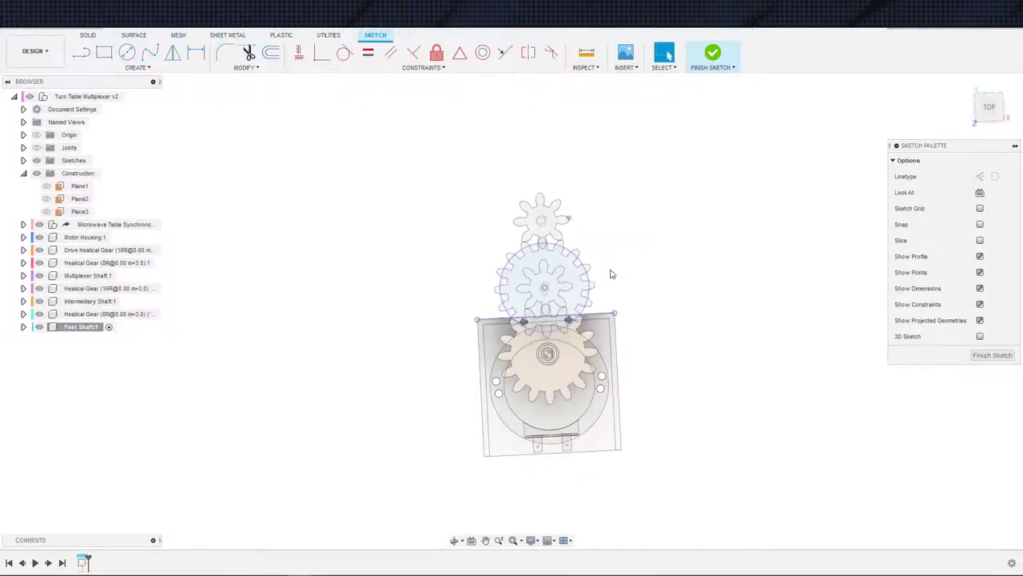
# Hide every component except Fast Shaft
pyautogui.click(103, 313)
pyautogui.keyDown('shift'); pyautogui.click(112, 224); pyautogui.keyUp('shift')
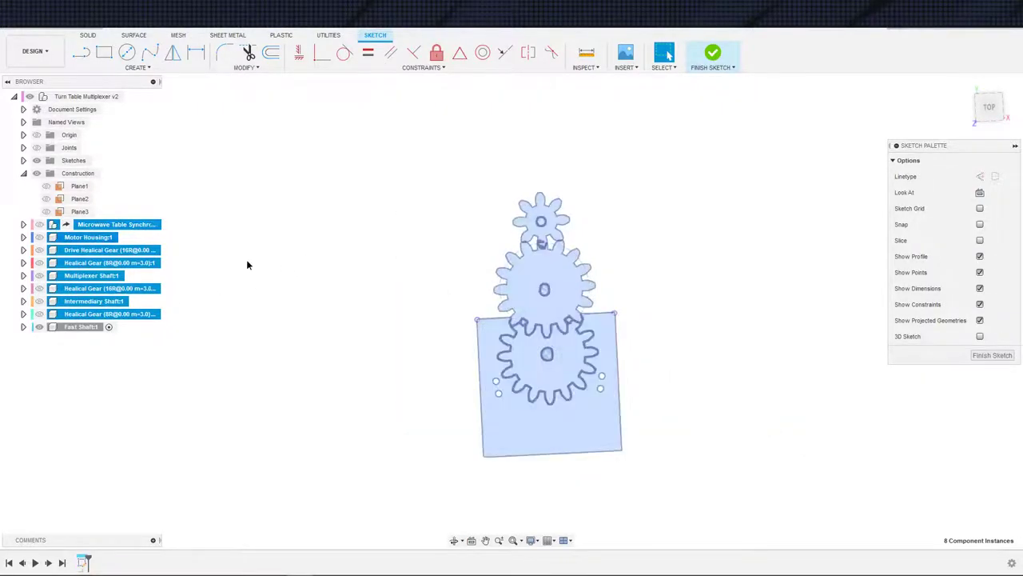
pyautogui.press('v')
# Sketch a line from the projected pitch circle's centre outward past the circle, away from the projected housing edge
pyautogui.keyDown('shift'); pyautogui.moveTo(335, 315); pyautogui.dragTo(306, 299, button='middle'); pyautogui.keyUp('shift')
pyautogui.press('s')
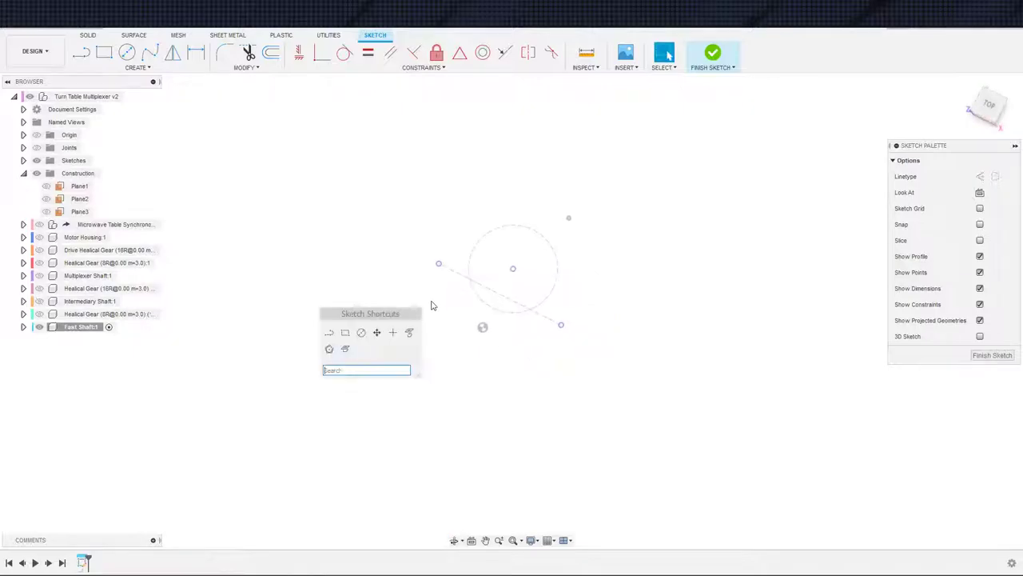
pyautogui.click(328, 332)
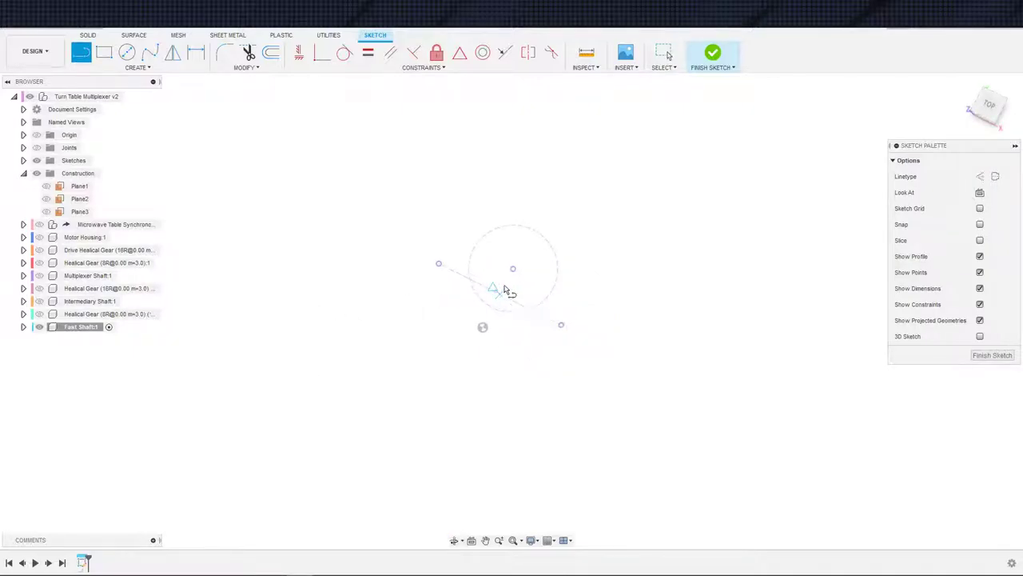
pyautogui.click(513, 268)
pyautogui.click(469, 176)
pyautogui.press('Escape')
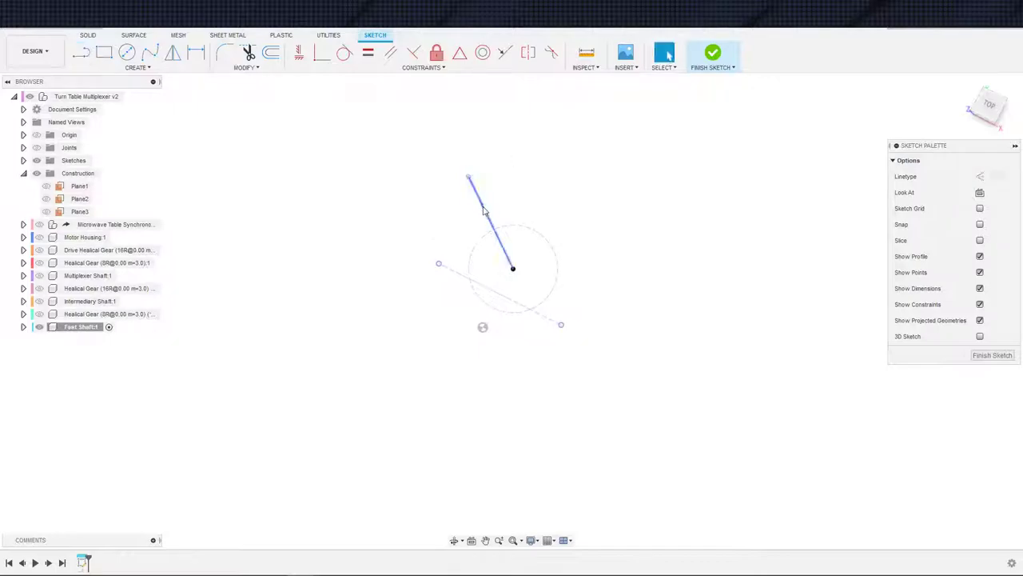
pyautogui.press('d')
pyautogui.click(492, 290)
pyautogui.click(505, 254)
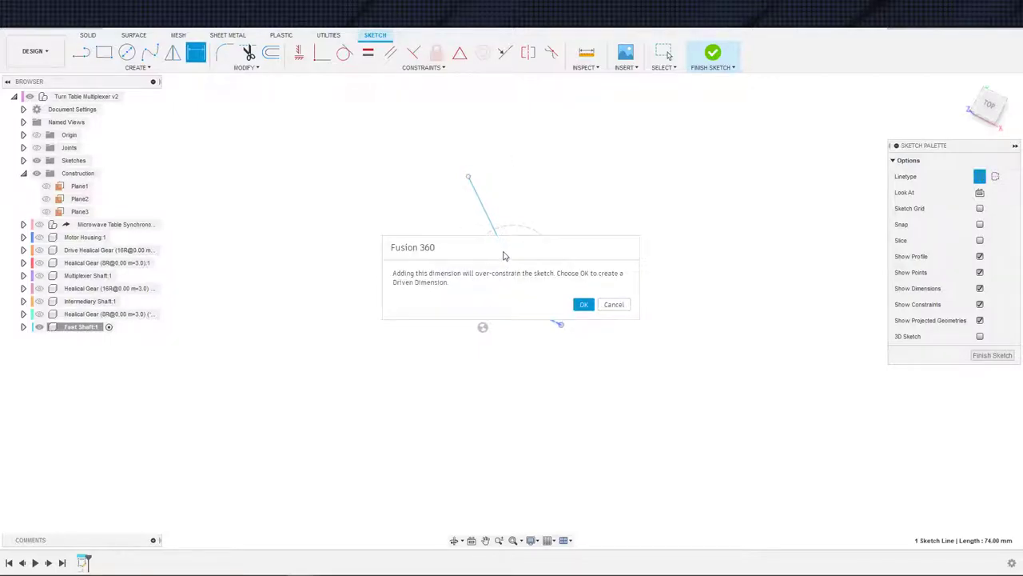
pyautogui.press('Escape')
pyautogui.click(488, 285)
pyautogui.click(509, 263)
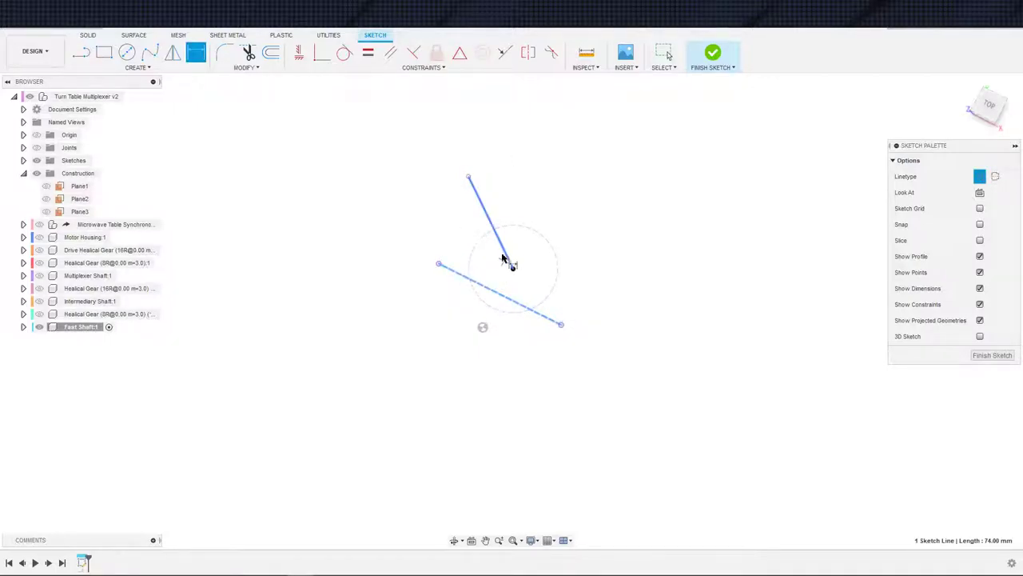
pyautogui.click(507, 258)
pyautogui.press('Escape')
pyautogui.press('Escape')
# Add a 45° angle dimension between the projected housing edge and the sketched line
pyautogui.press('d')
pyautogui.click(496, 290)
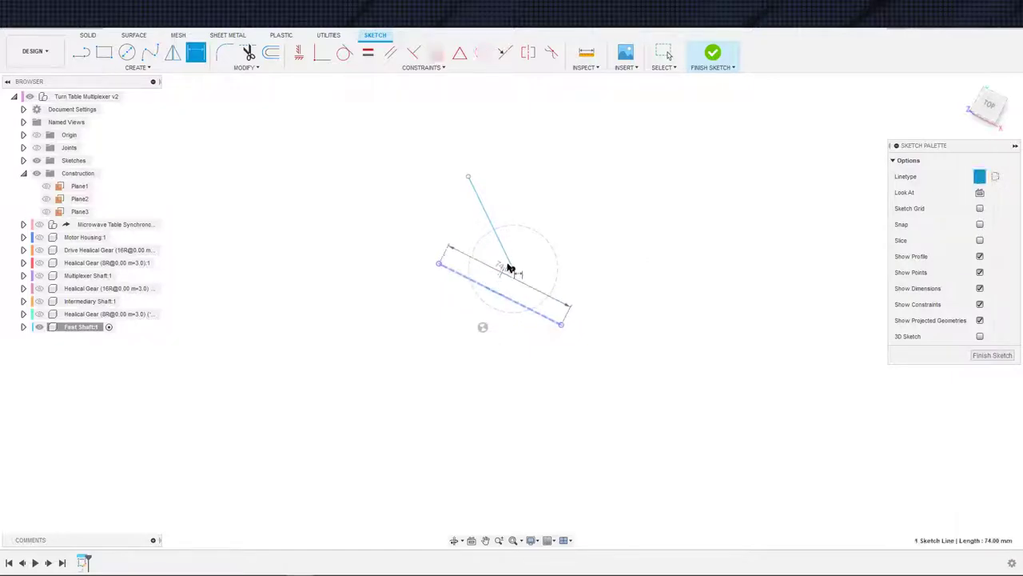
pyautogui.click(508, 260)
pyautogui.click(484, 253)
pyautogui.write('45')
pyautogui.press('Return')
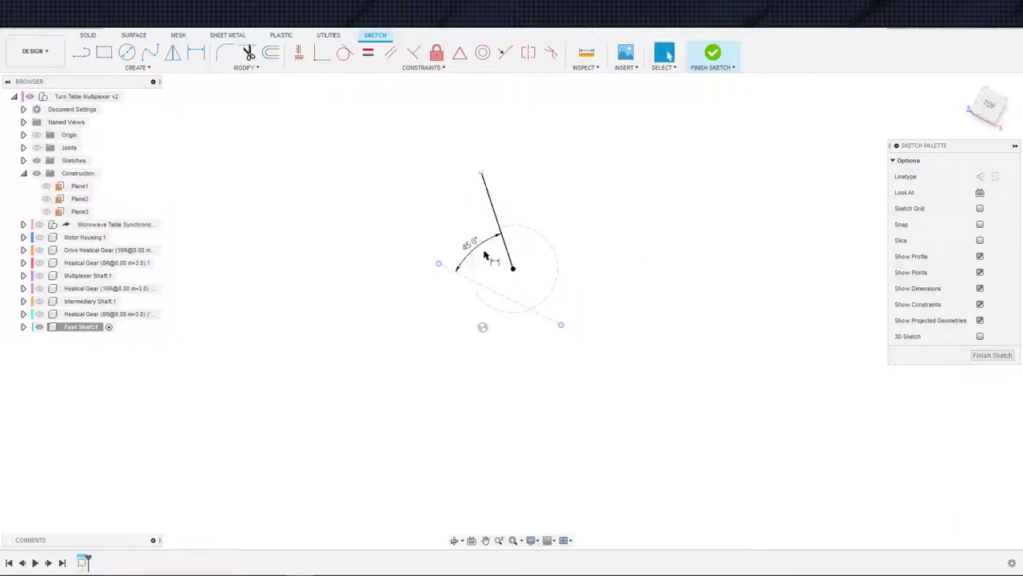
pyautogui.press('Escape')
pyautogui.scroll(-2, 453, 260)
pyautogui.scroll(2, 463, 274)
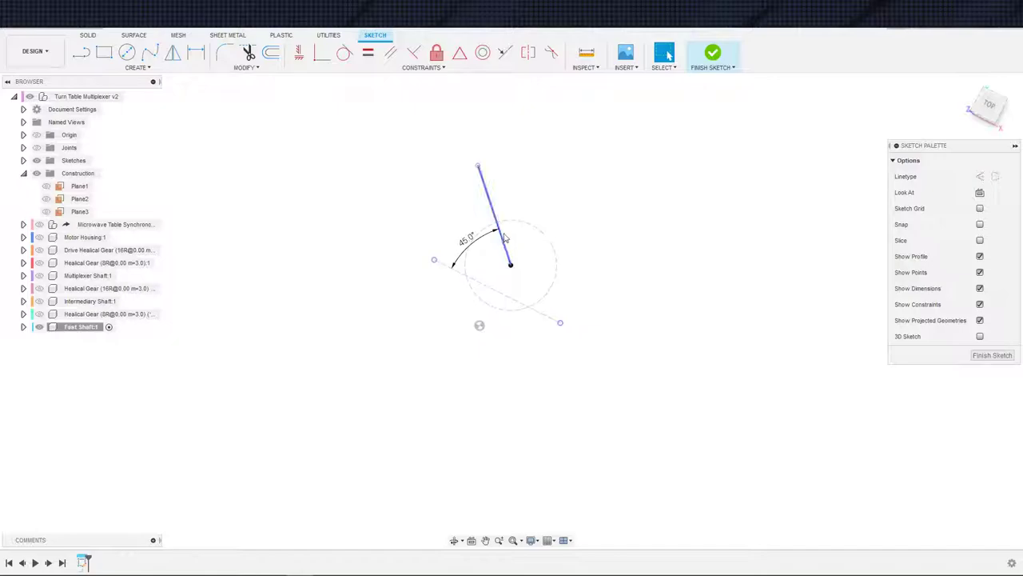
# Draw a circle centred on the line's outer end and set its diameter to 24 mm
pyautogui.press('c')
pyautogui.click(477, 166)
pyautogui.click(504, 163)
pyautogui.press('d')
pyautogui.click(503, 164)
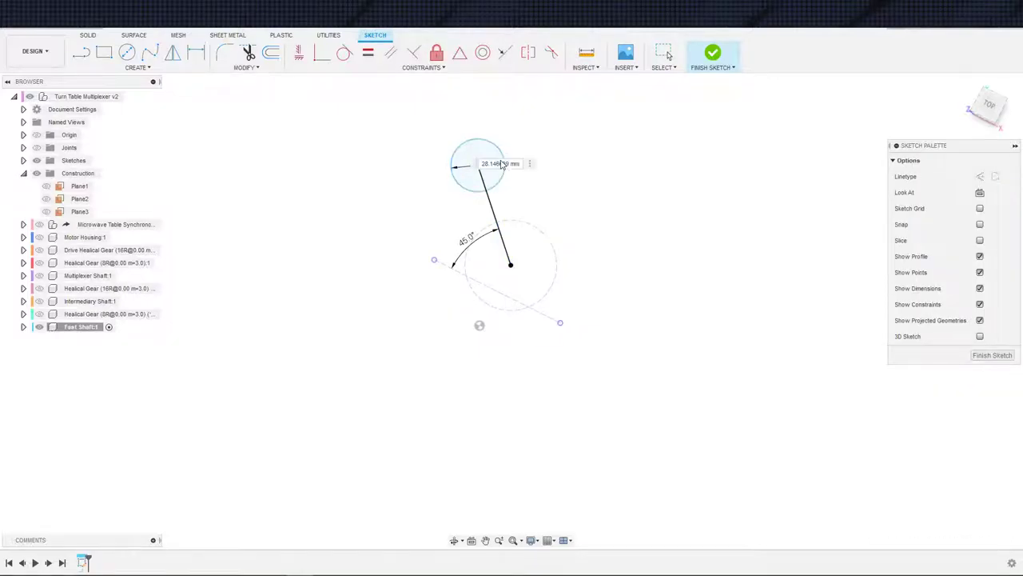
pyautogui.write('24')
pyautogui.press('Return')
pyautogui.press('Escape')
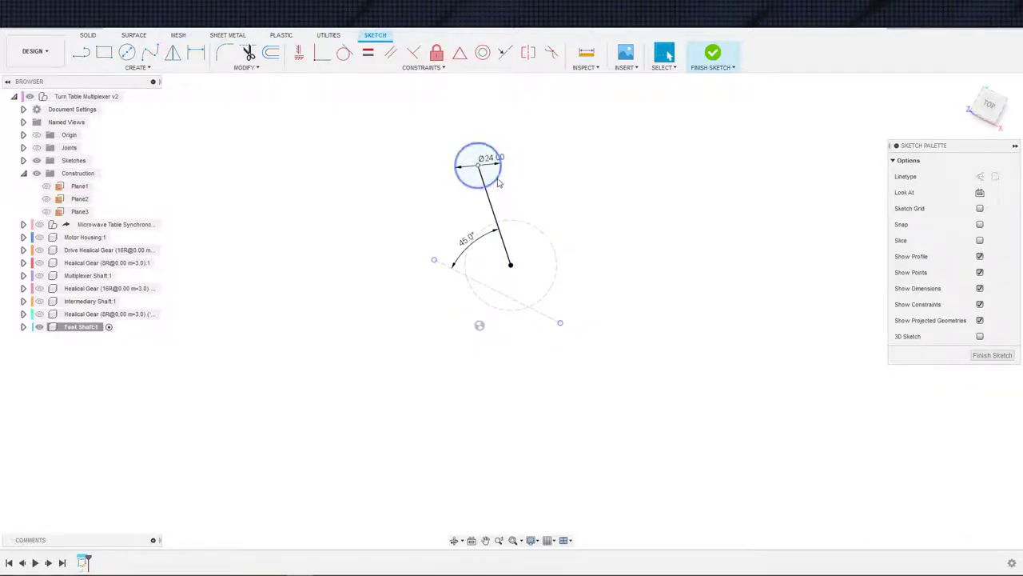
# Convert the 24 mm circle and the angled line to construction geometry
pyautogui.click(485, 189)
pyautogui.click(489, 199)
pyautogui.press('x')
pyautogui.click(521, 192)
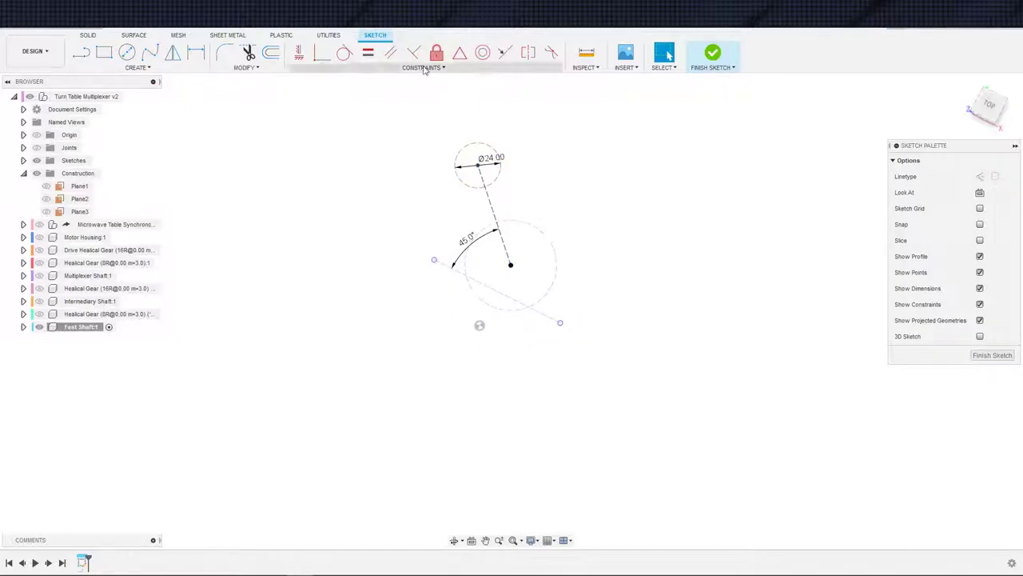
# Make the 24 mm construction circle tangent to the projected pitch circle
pyautogui.click(347, 59)
pyautogui.click(480, 189)
pyautogui.click(492, 225)
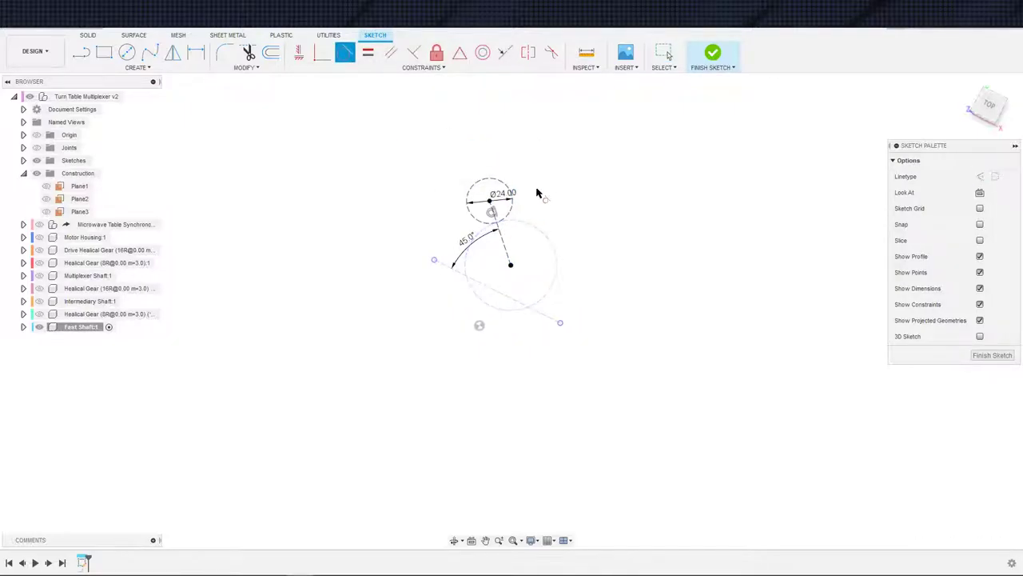
pyautogui.press('Escape')
# Draw a smaller circle inside the 24 mm construction circle, sharing its centre
pyautogui.press('c')
pyautogui.press('d')
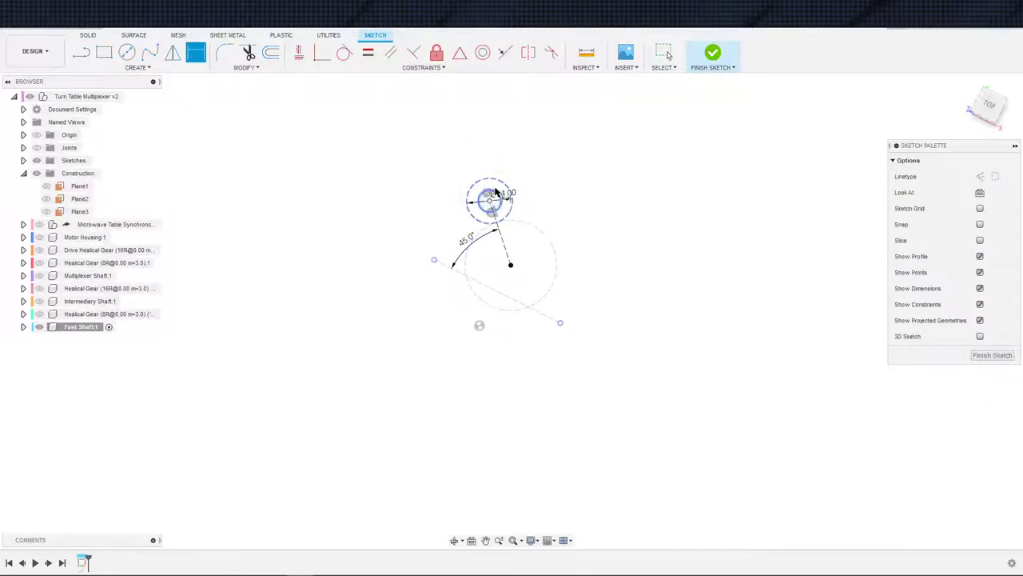
pyautogui.click(494, 183)
pyautogui.click(493, 179)
pyautogui.press('Escape')
pyautogui.press('Escape')
# Set the inner circle's diameter to the RodSize parameter
pyautogui.press('d')
pyautogui.click(494, 193)
pyautogui.click(493, 189)
pyautogui.click(490, 159)
pyautogui.write('RodSize')
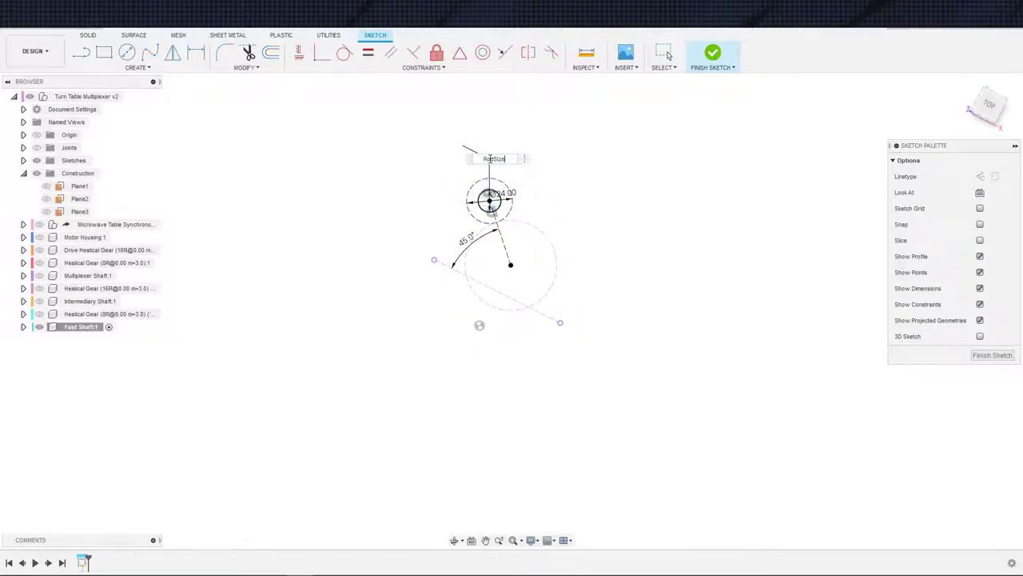
pyautogui.press('Return')
pyautogui.press('Escape')
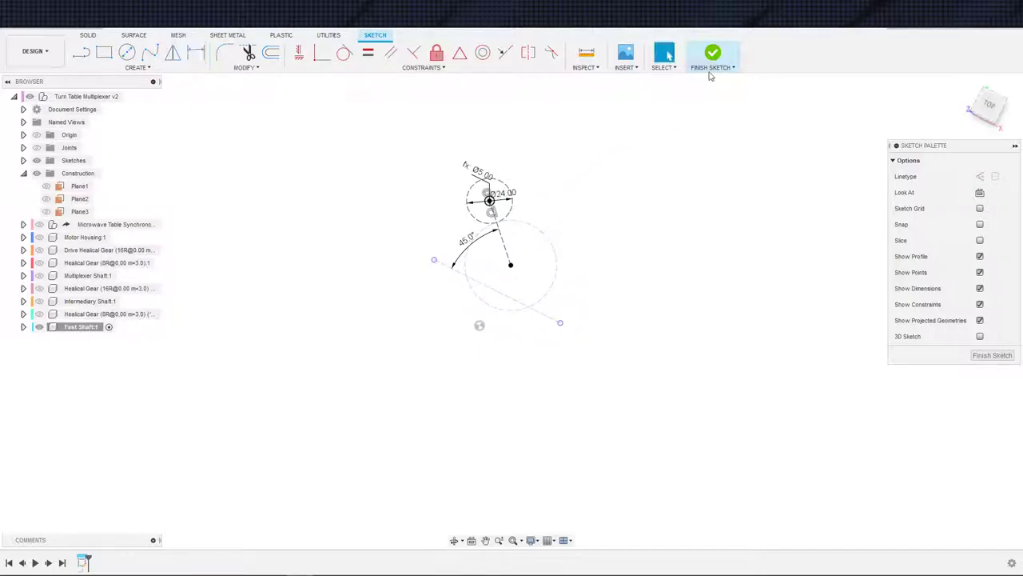
# Finish the sketch and extrude its inner circle to both sides as a new body, ending side 2 at the multiplexer shaft's bottom face
pyautogui.click(714, 54)
pyautogui.press('e')
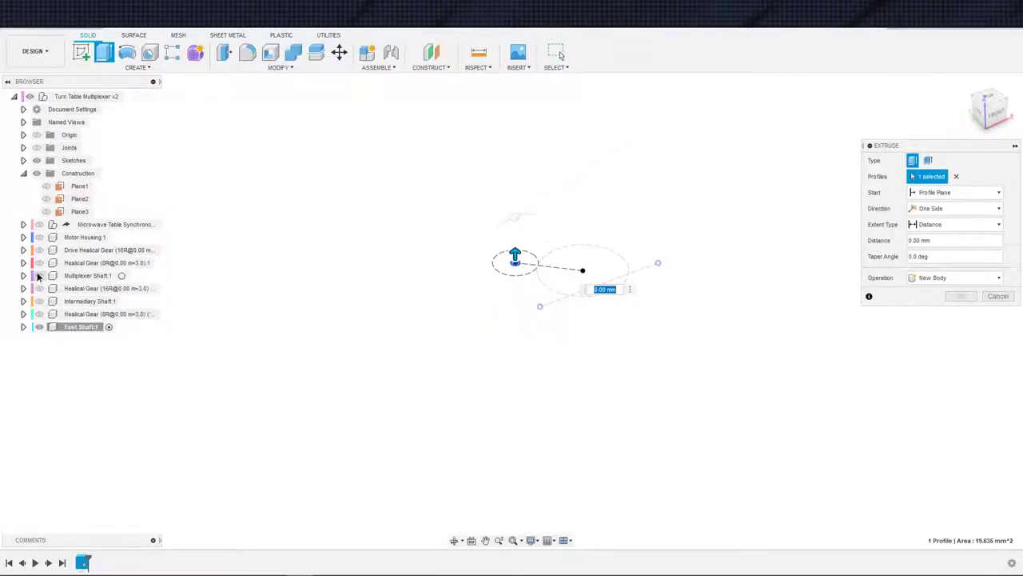
pyautogui.moveTo(580, 361); pyautogui.dragTo(612, 281, button='middle')
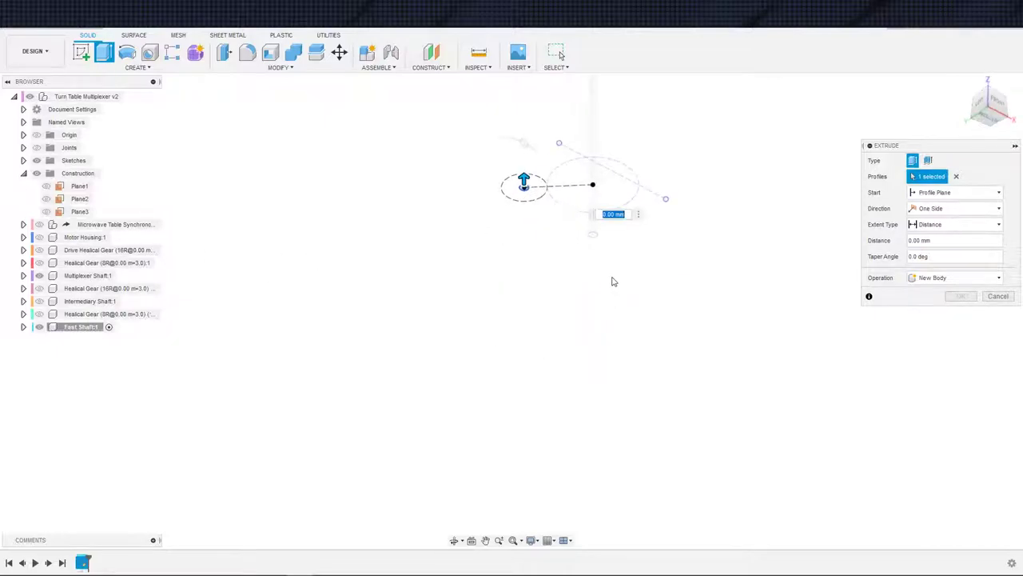
pyautogui.click(932, 208)
pyautogui.click(931, 232)
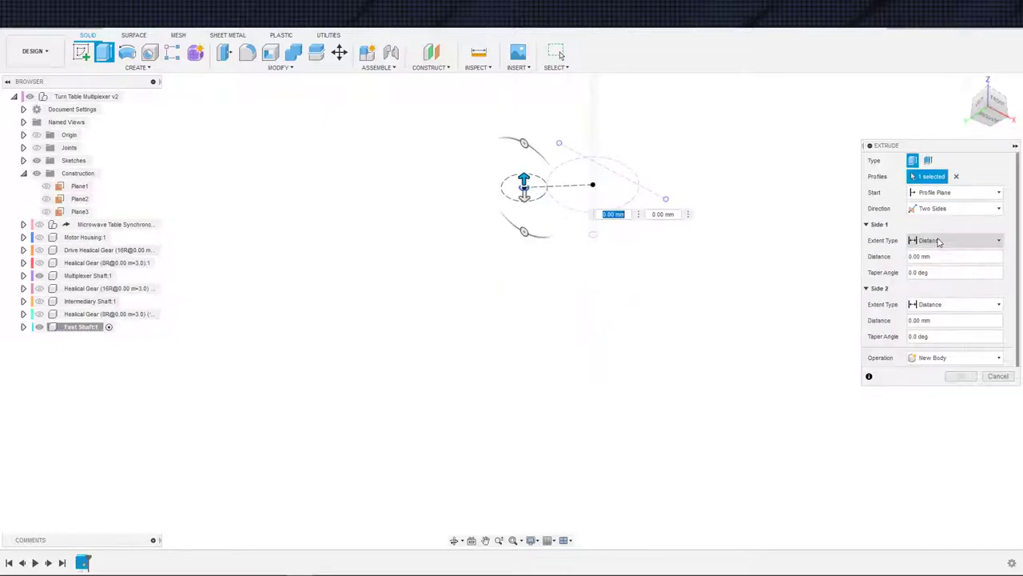
pyautogui.click(927, 304)
pyautogui.click(929, 330)
pyautogui.scroll(3, 632, 247)
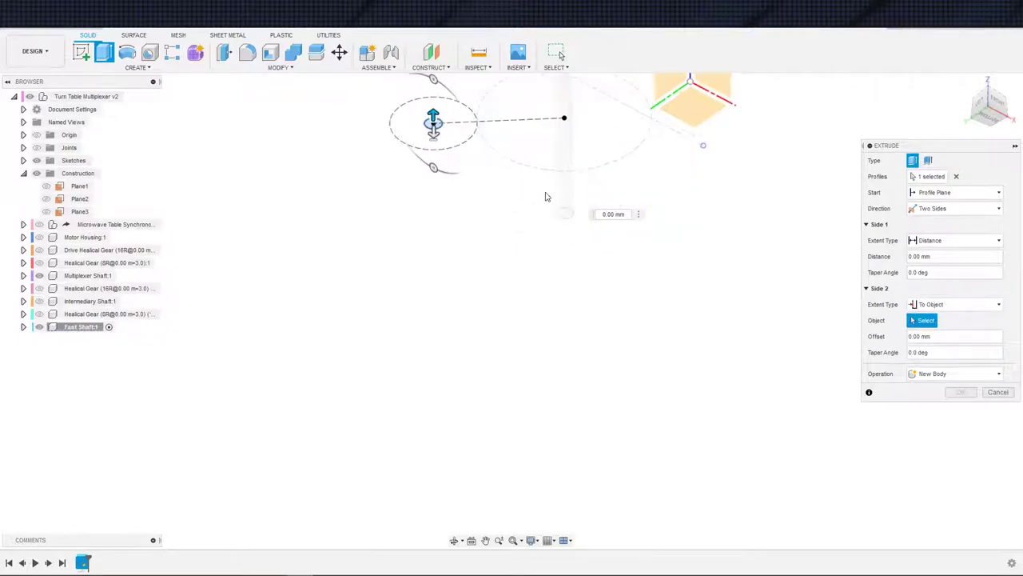
pyautogui.click(563, 213)
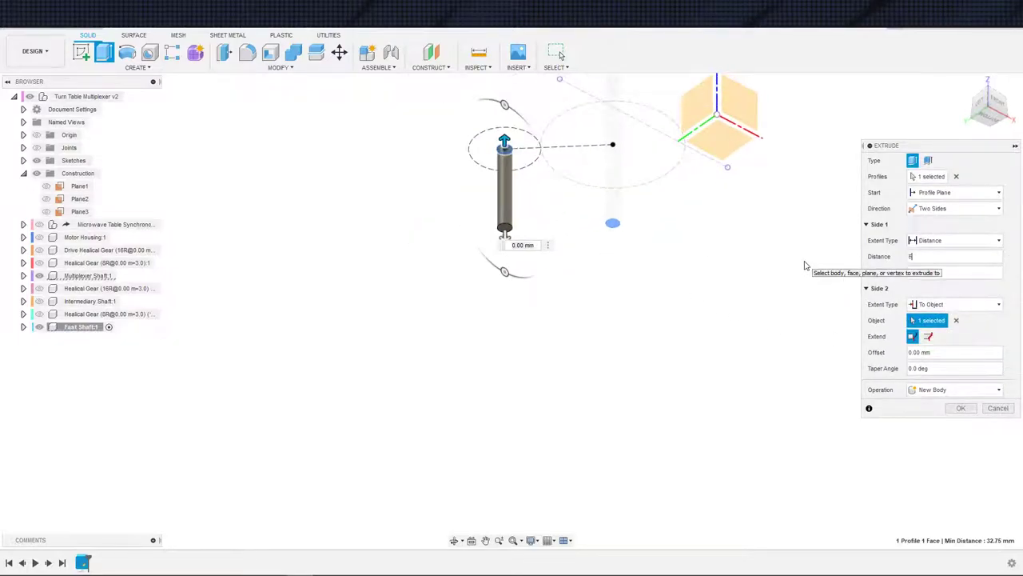
pyautogui.press('Return')
pyautogui.scroll(-3, 676, 310)
pyautogui.keyDown('shift'); pyautogui.moveTo(620, 278); pyautogui.dragTo(596, 384, button='middle'); pyautogui.keyUp('shift')
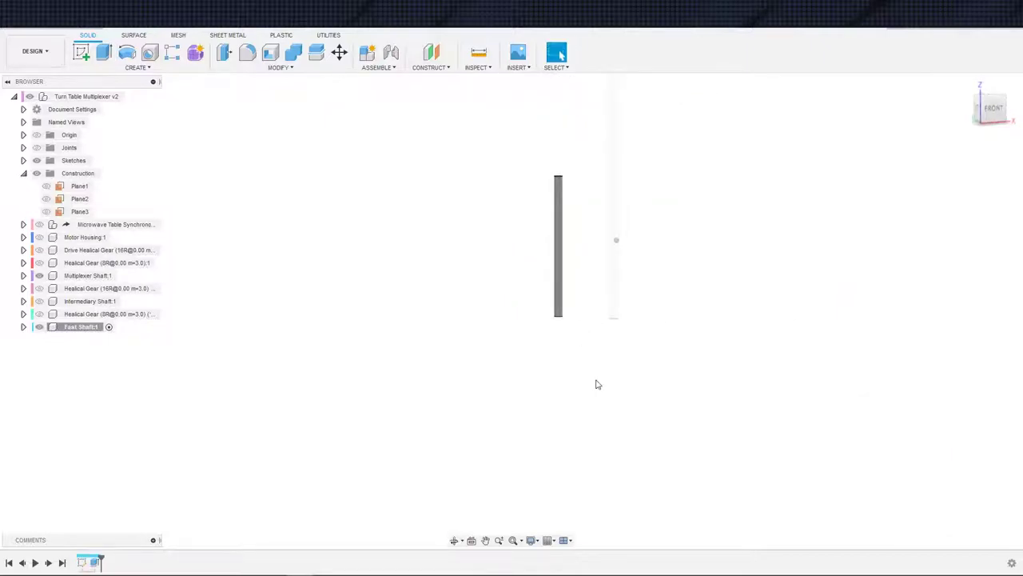
# Create an external helical gear with 3 mm module, 0 deg helix angle, 8 teeth and 10 mm gear width
pyautogui.scroll(-3, 349, 376)
pyautogui.moveTo(437, 358); pyautogui.dragTo(377, 434, button='middle')
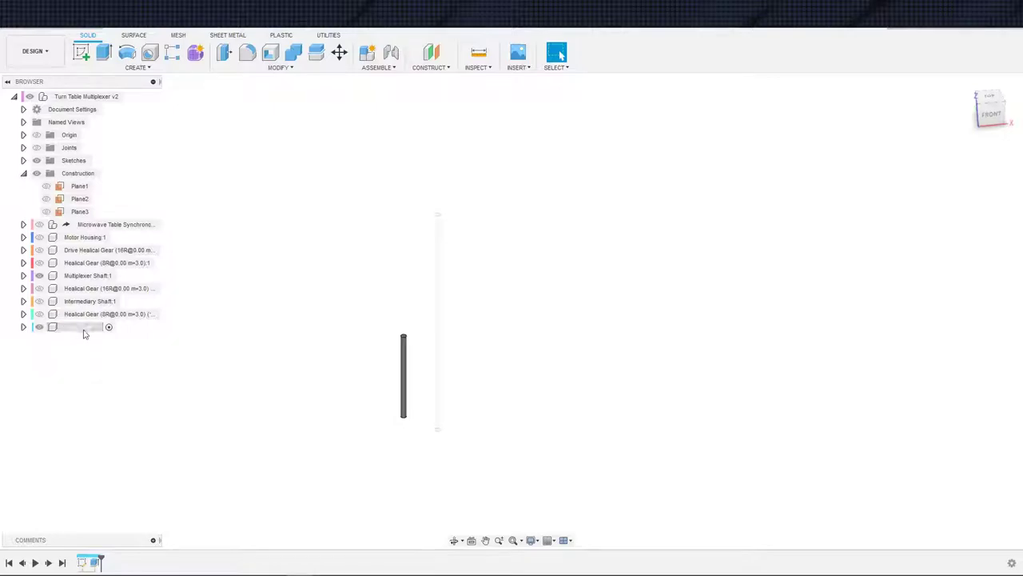
pyautogui.scroll(-2, 328, 398)
pyautogui.scroll(2, 208, 343)
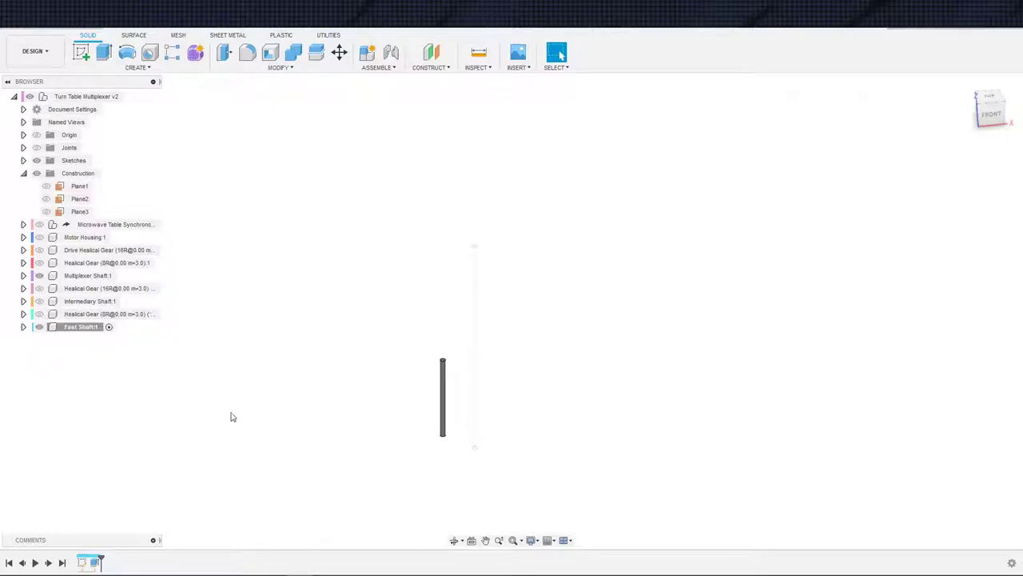
pyautogui.scroll(2, 305, 442)
pyautogui.moveTo(457, 447); pyautogui.dragTo(357, 440, button='middle')
pyautogui.click(172, 68)
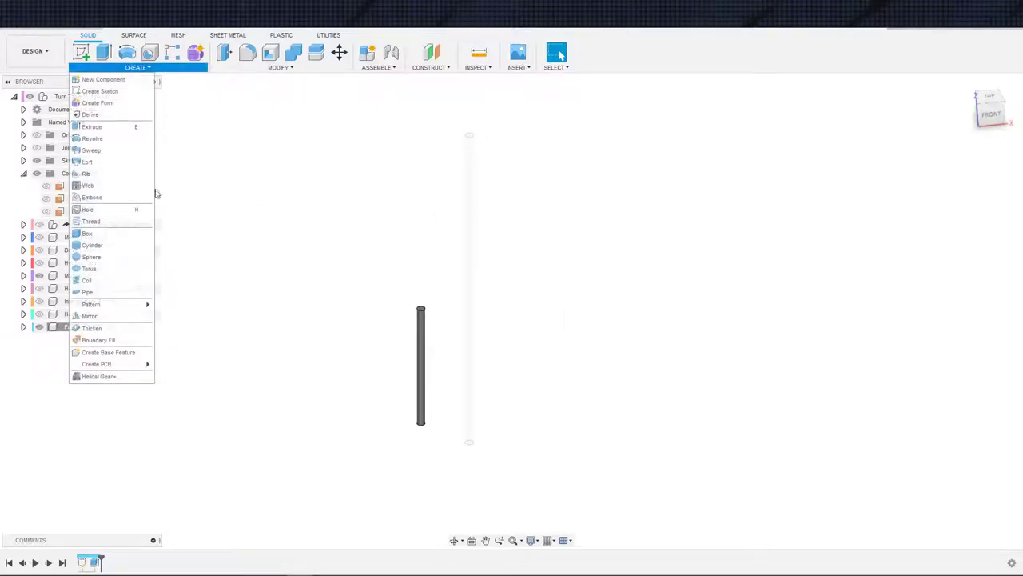
pyautogui.click(99, 376)
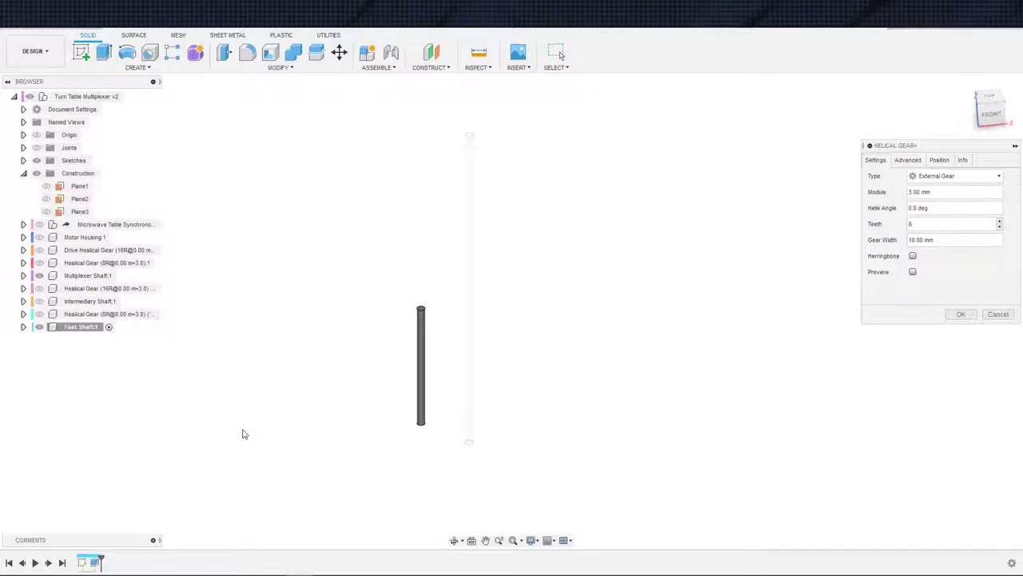
pyautogui.keyDown('shift'); pyautogui.moveTo(312, 387); pyautogui.dragTo(418, 415, button='middle'); pyautogui.keyUp('shift')
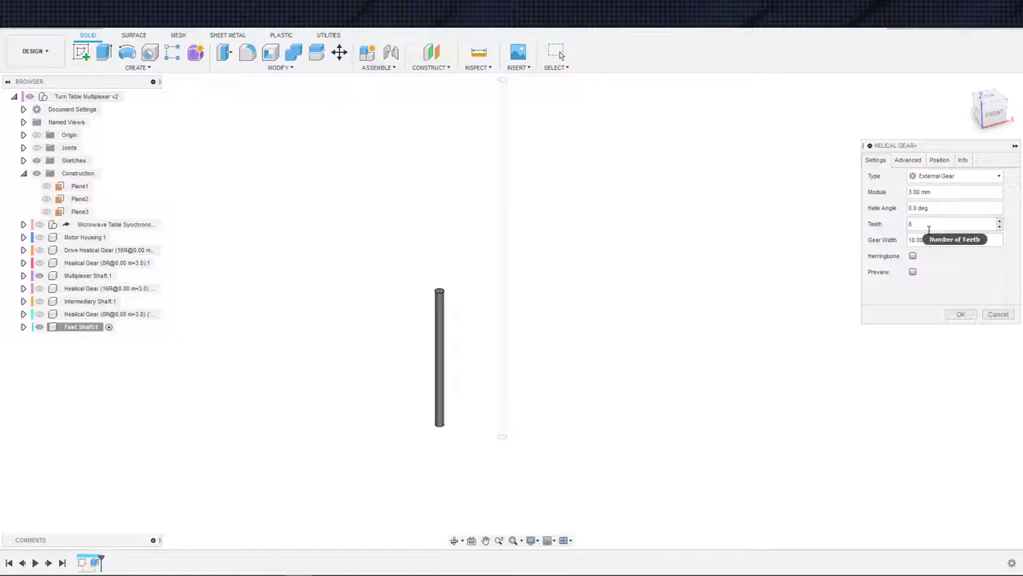
pyautogui.click(930, 222)
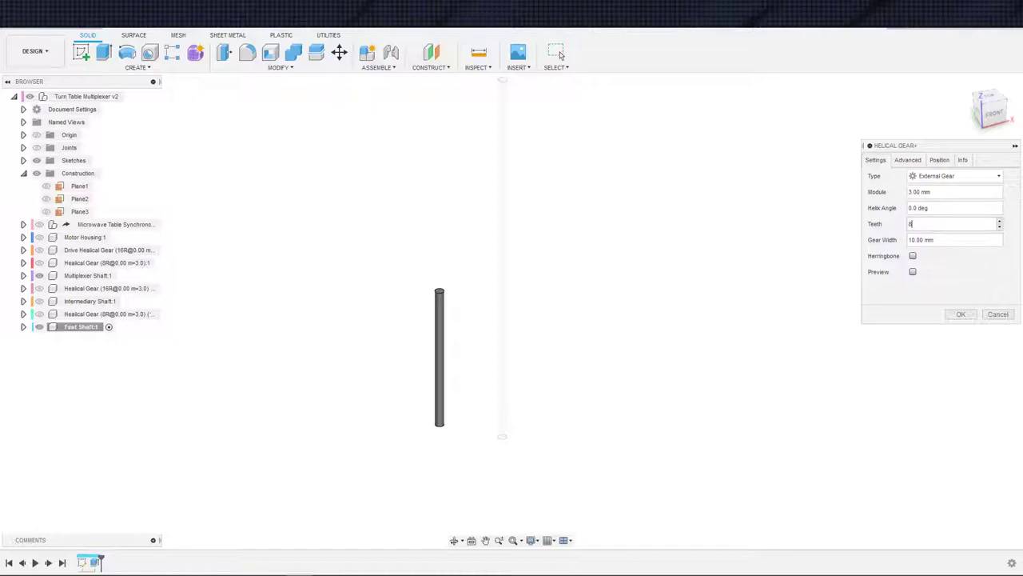
pyautogui.click(947, 317)
pyautogui.click(961, 315)
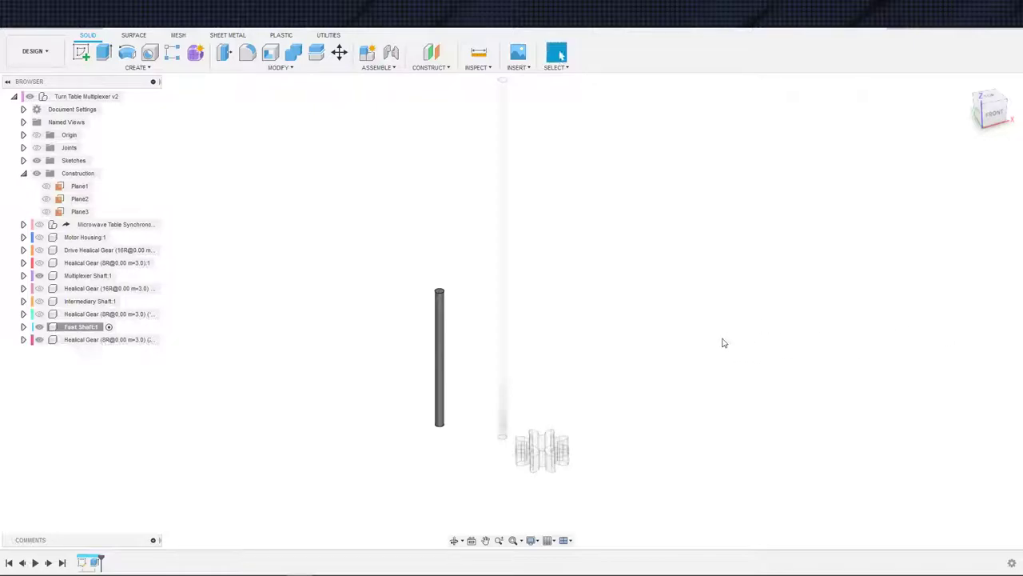
# Activate the top-level Turn Table Multiplexer component
pyautogui.keyDown('shift'); pyautogui.moveTo(722, 341); pyautogui.dragTo(659, 381, button='middle'); pyautogui.keyUp('shift')
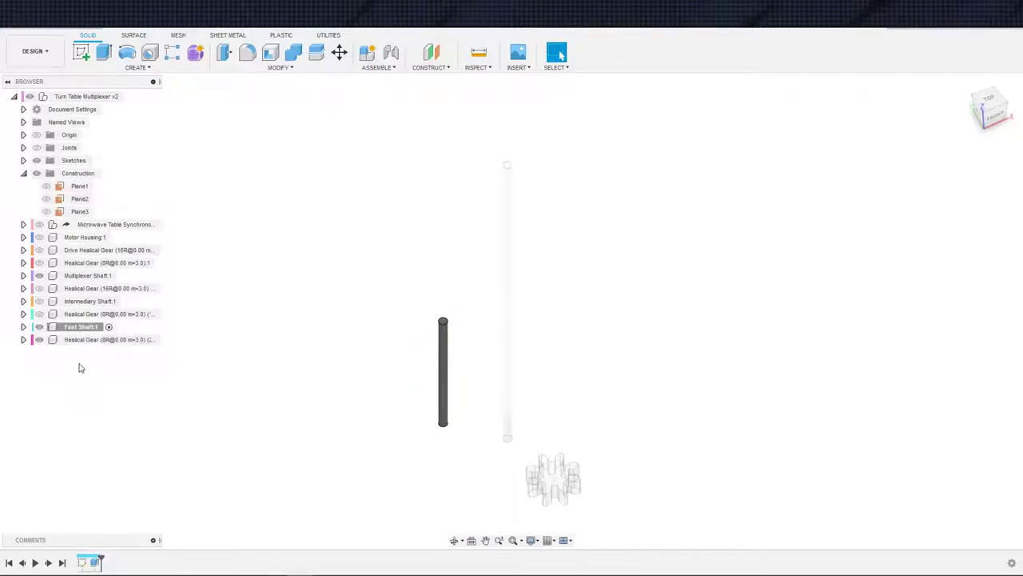
pyautogui.scroll(-2, 77, 375)
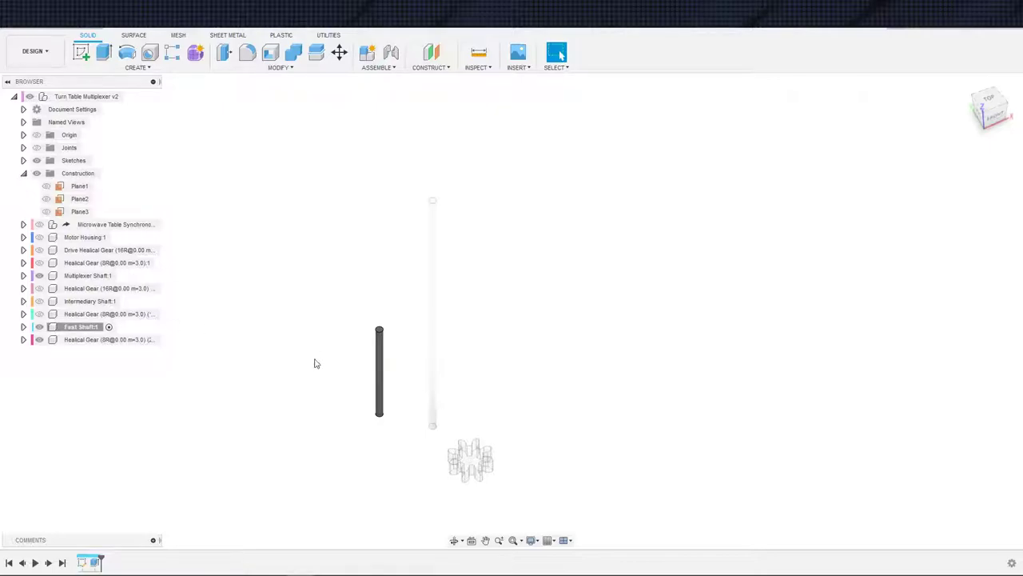
pyautogui.scroll(-1, 314, 364)
pyautogui.scroll(-1, 256, 409)
pyautogui.scroll(-1, 239, 401)
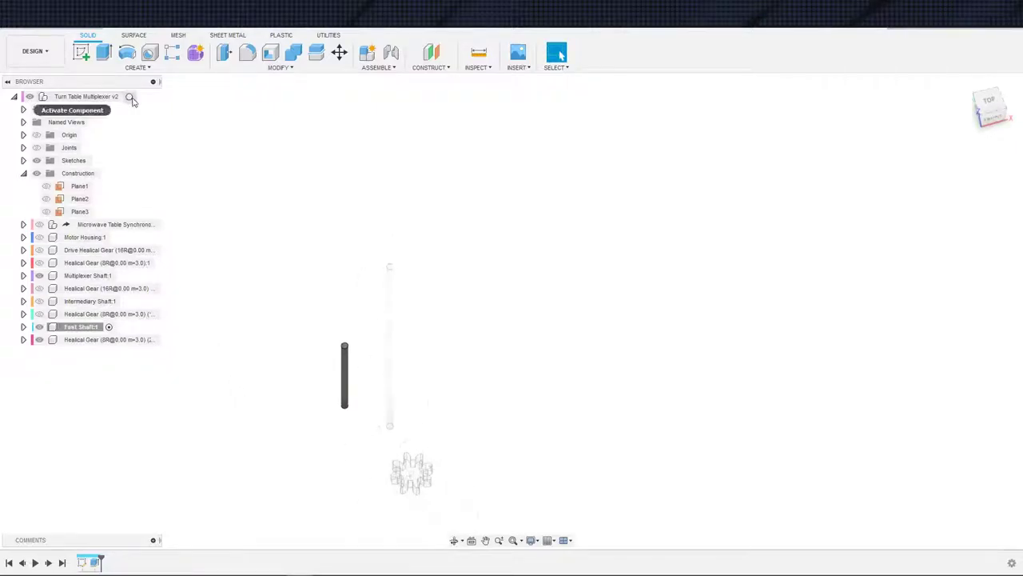
pyautogui.click(139, 96)
pyautogui.scroll(-1, 394, 399)
pyautogui.keyDown('shift'); pyautogui.moveTo(521, 413); pyautogui.dragTo(484, 371, button='middle'); pyautogui.keyUp('shift')
pyautogui.scroll(1, 472, 364)
pyautogui.scroll(1, 603, 338)
pyautogui.scroll(1, 578, 318)
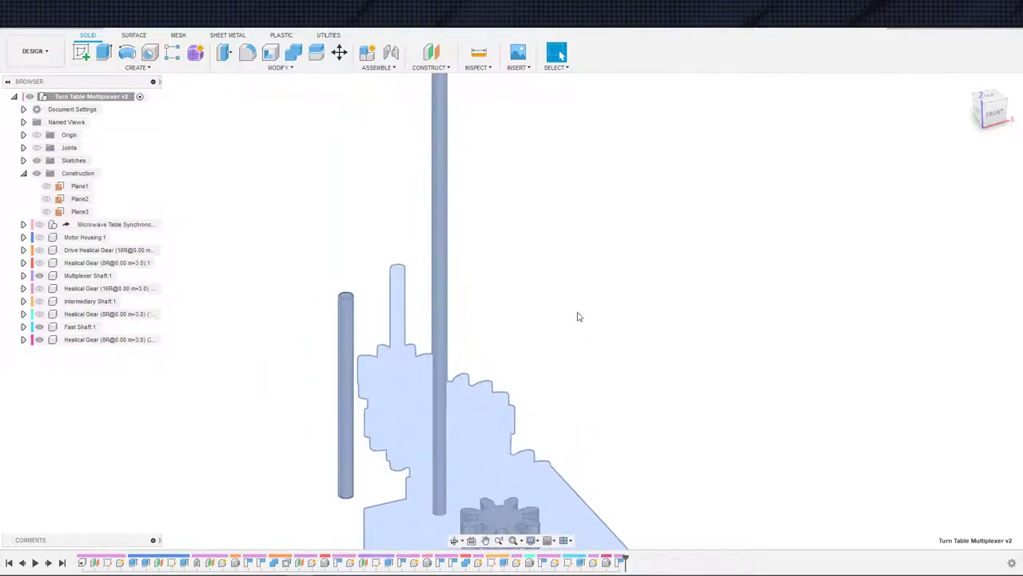
# Align the new 8-tooth gear with the Fast Shaft, from the gear's bottom face to the rod's cylindrical face
pyautogui.click(136, 67)
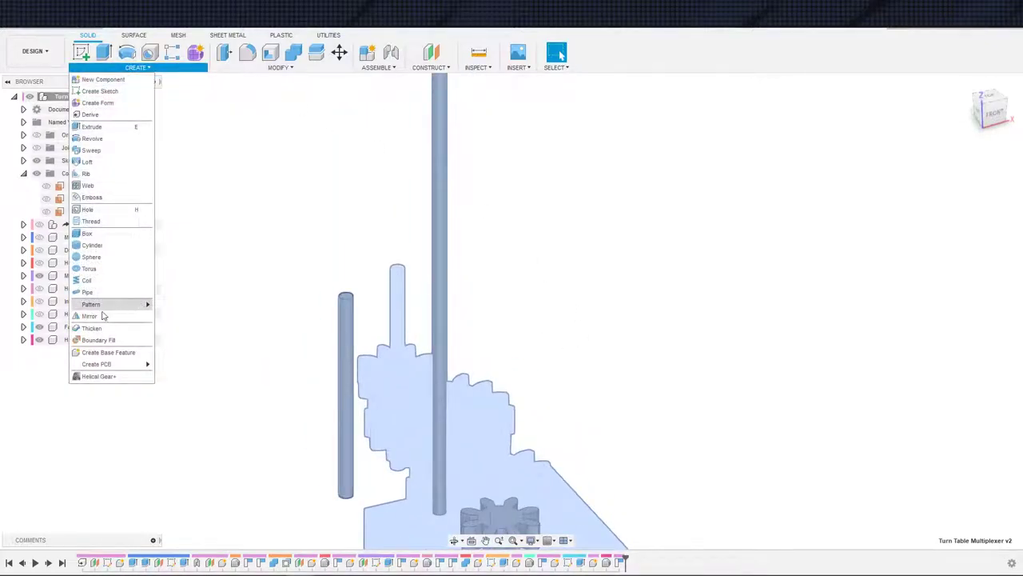
pyautogui.click(258, 68)
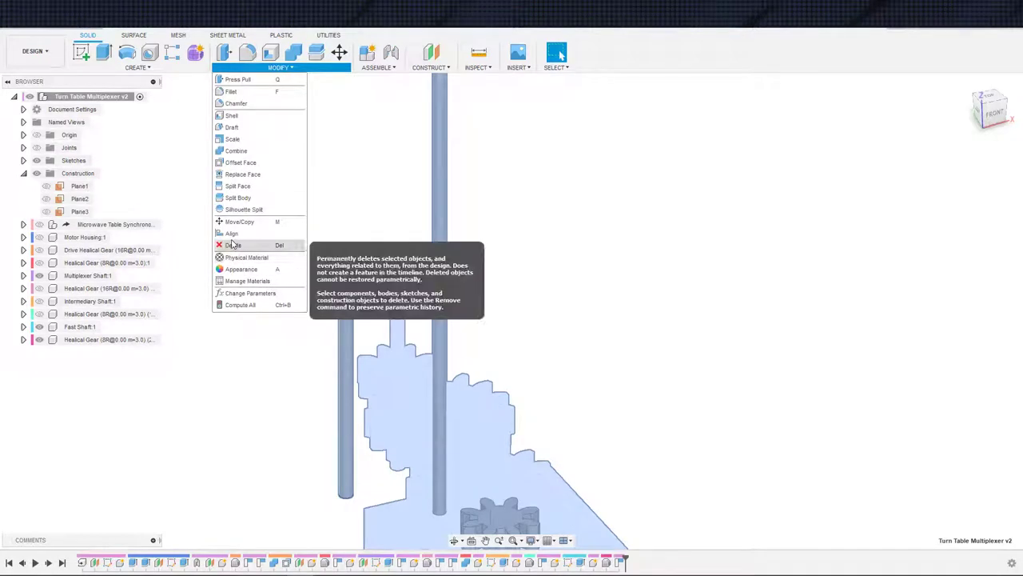
pyautogui.click(404, 261)
pyautogui.moveTo(628, 317); pyautogui.dragTo(658, 237, button='middle')
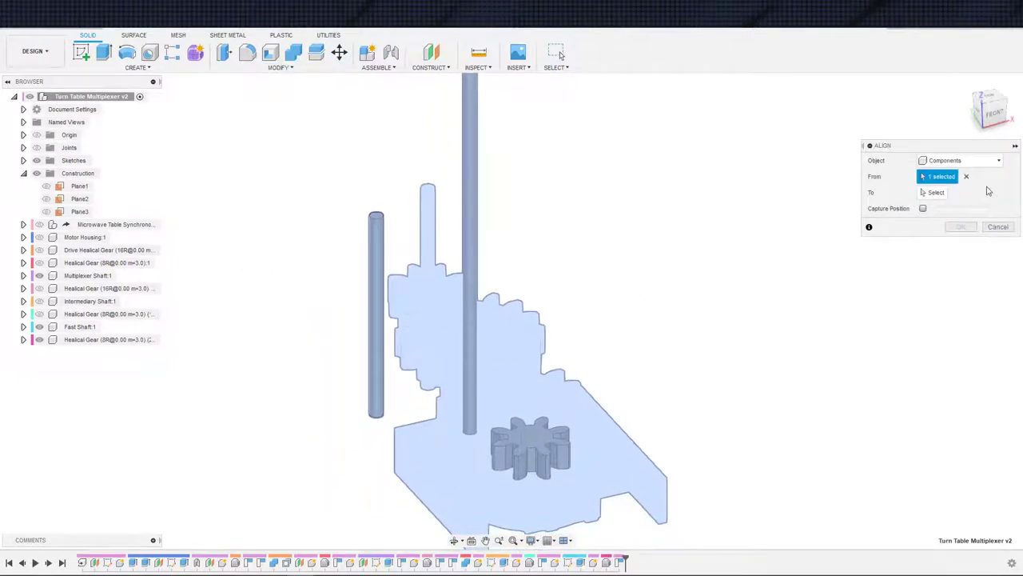
pyautogui.click(964, 176)
pyautogui.keyDown('shift'); pyautogui.moveTo(633, 399); pyautogui.dragTo(584, 365, button='middle'); pyautogui.keyUp('shift')
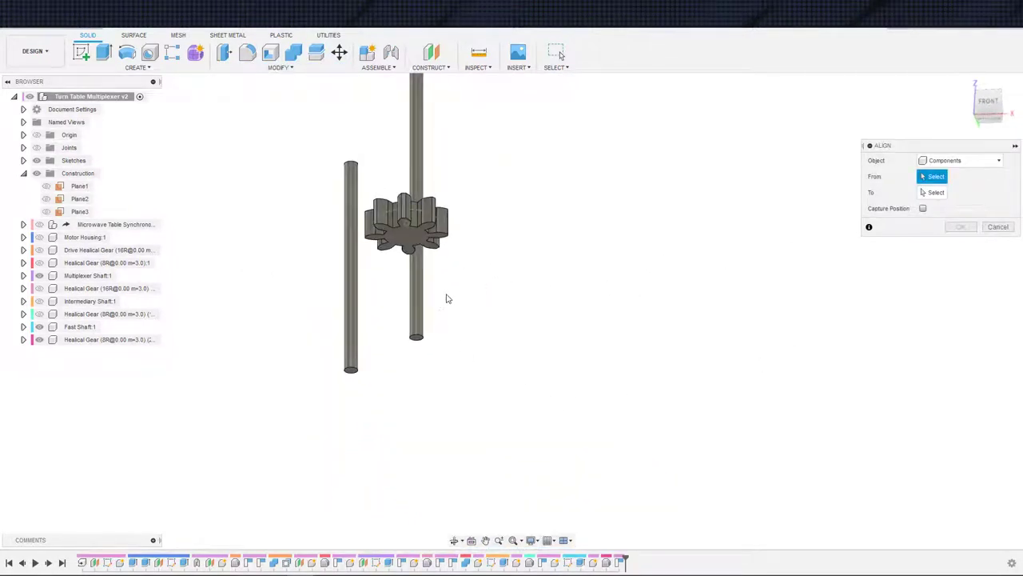
pyautogui.scroll(1, 447, 299)
pyautogui.moveTo(447, 299); pyautogui.dragTo(526, 404, button='middle')
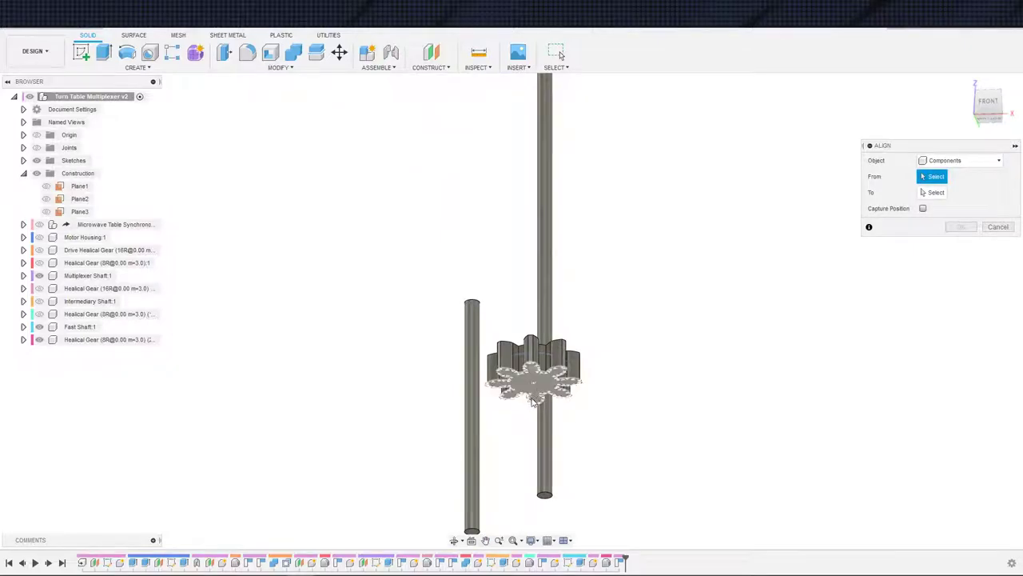
pyautogui.scroll(3, 527, 390)
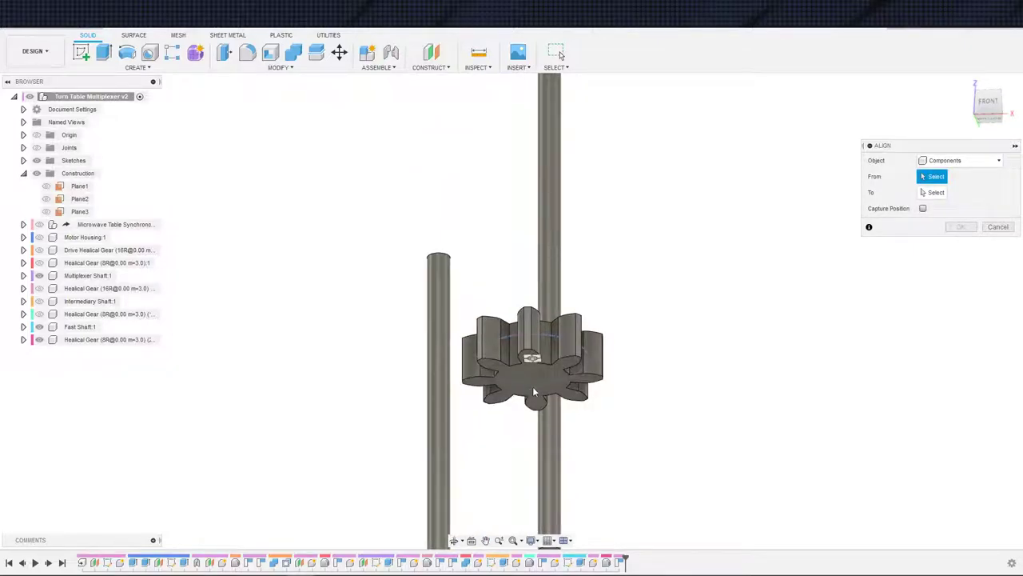
pyautogui.click(534, 386)
pyautogui.scroll(-3, 439, 396)
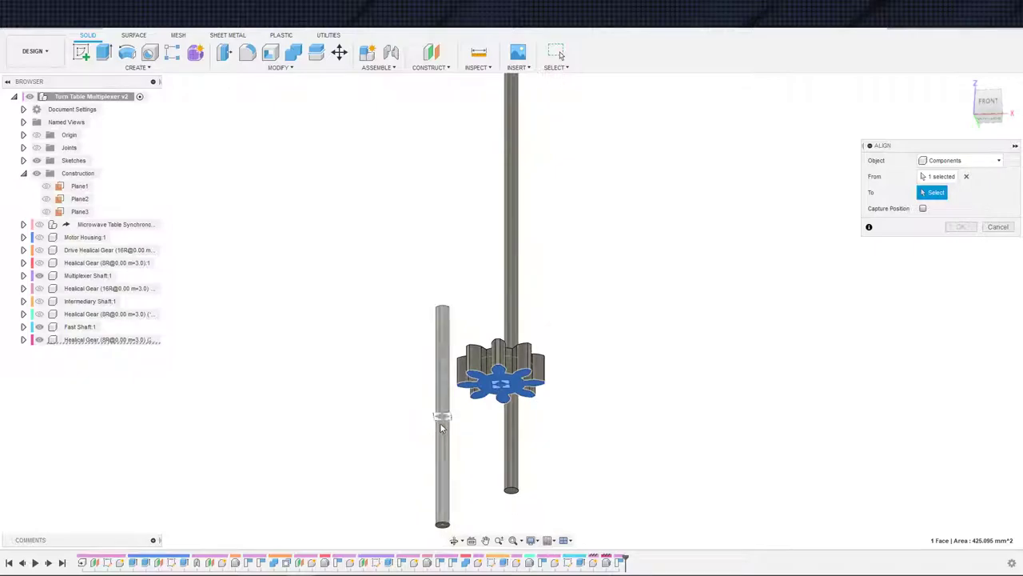
pyautogui.click(439, 422)
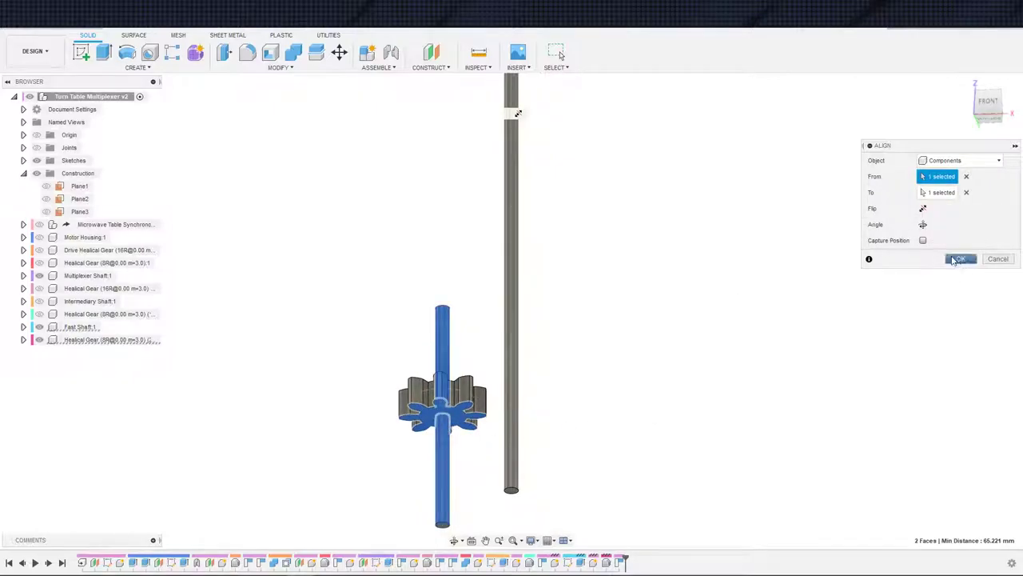
pyautogui.click(923, 239)
pyautogui.click(961, 258)
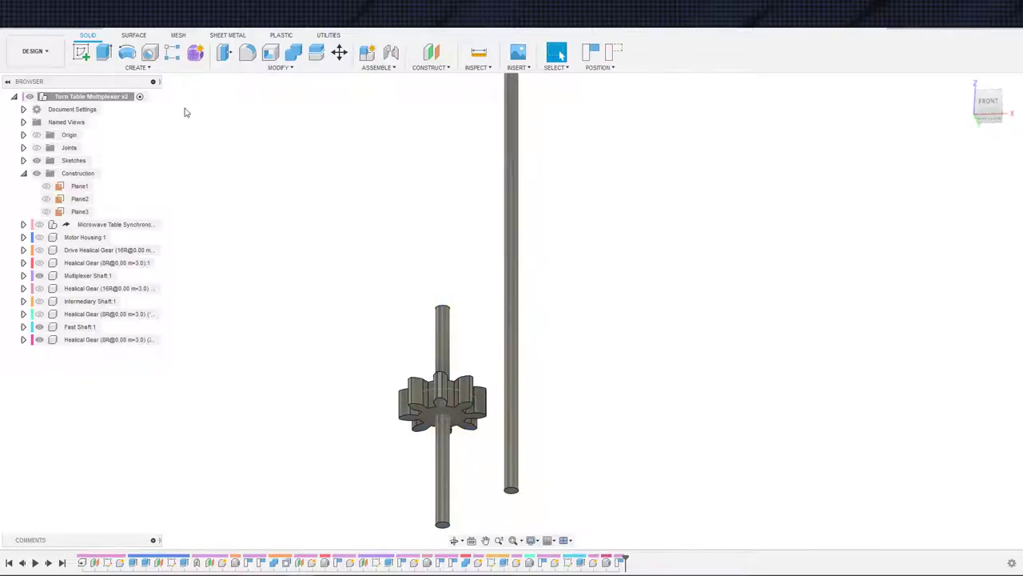
# Align the 8-tooth gear's bottom face with the underside of the hidden compound gear's large toothed section, and capture the position
pyautogui.click(292, 70)
pyautogui.click(229, 235)
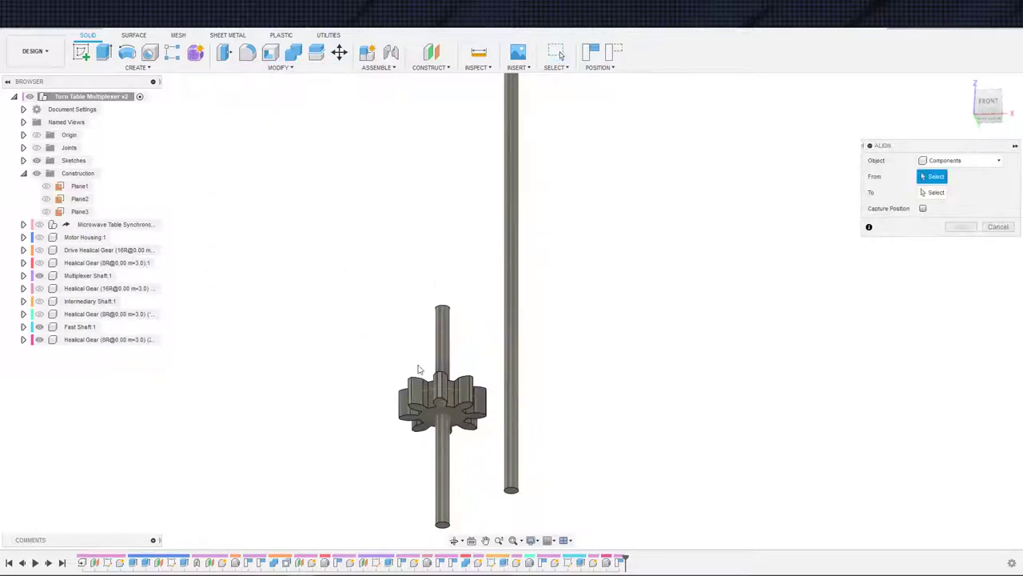
pyautogui.scroll(5, 449, 403)
pyautogui.click(473, 422)
pyautogui.scroll(-3, 473, 421)
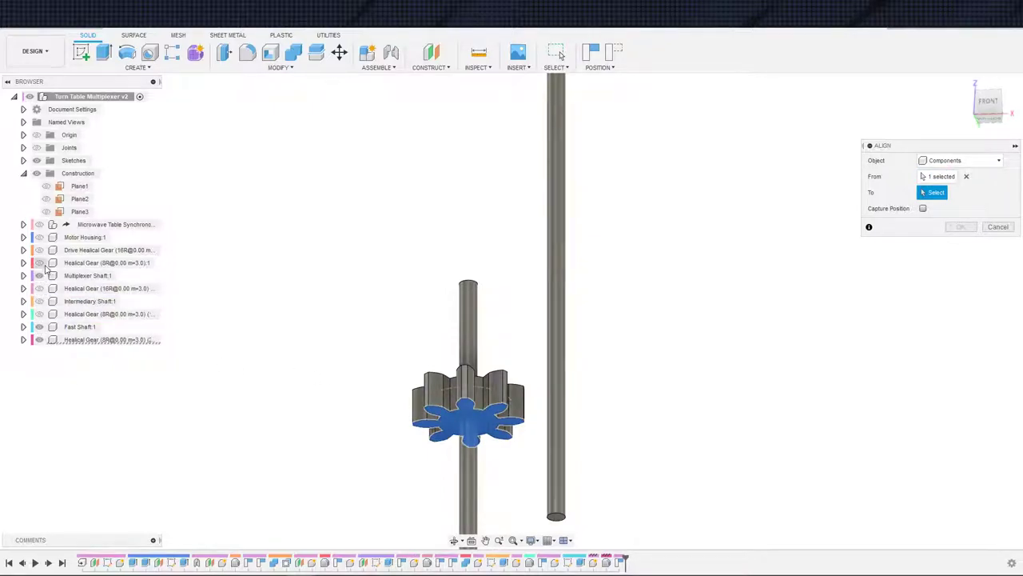
pyautogui.click(39, 288)
pyautogui.scroll(3, 499, 388)
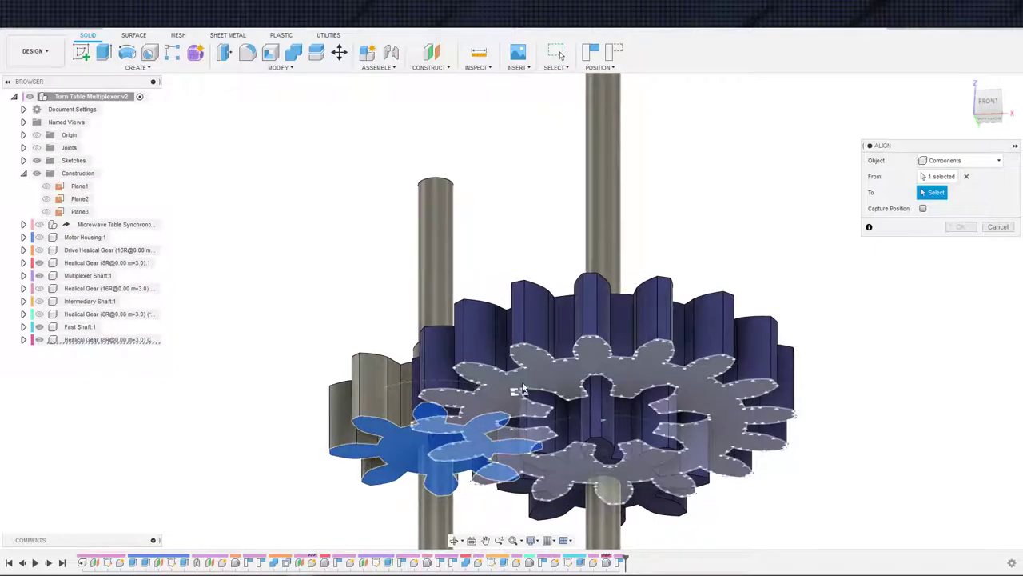
pyautogui.click(518, 390)
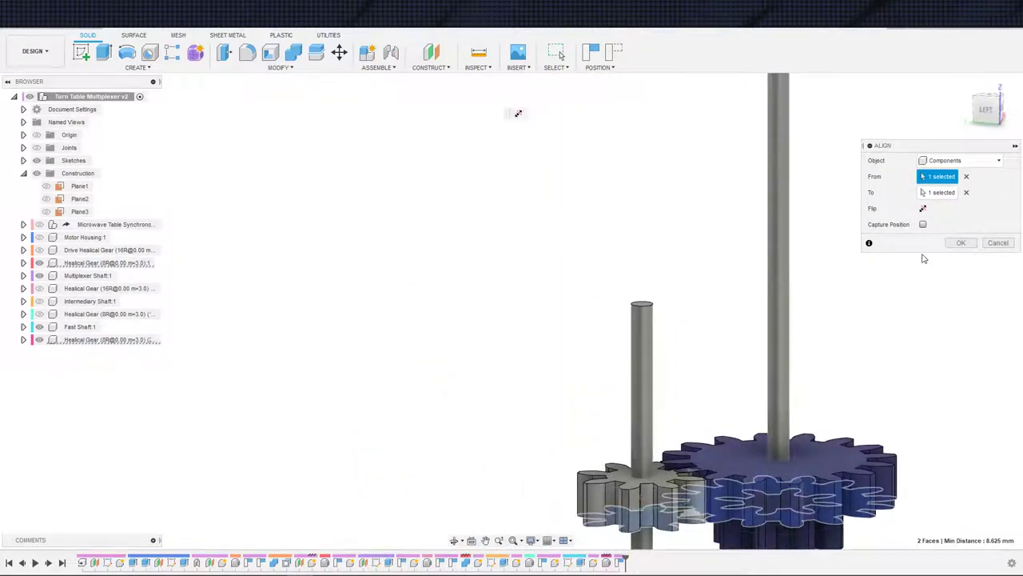
pyautogui.click(961, 242)
pyautogui.click(590, 53)
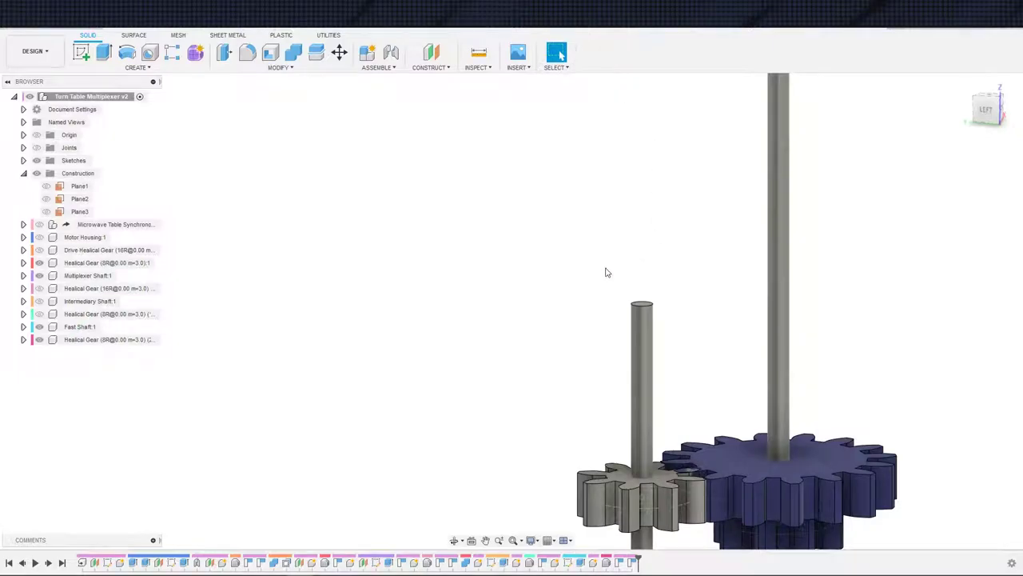
# Activate the Fast Shaft component for editing
pyautogui.scroll(-2, 605, 271)
pyautogui.keyDown('shift'); pyautogui.moveTo(480, 313); pyautogui.dragTo(444, 299, button='middle'); pyautogui.keyUp('shift')
pyautogui.scroll(-2, 458, 353)
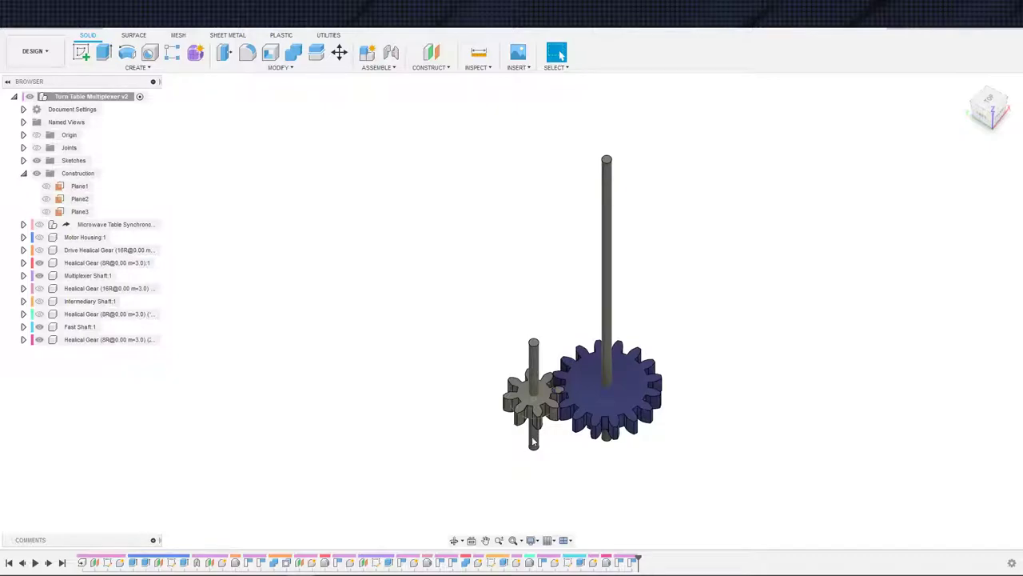
pyautogui.keyDown('shift'); pyautogui.moveTo(474, 410); pyautogui.dragTo(498, 412, button='middle'); pyautogui.keyUp('shift')
pyautogui.scroll(2, 497, 411)
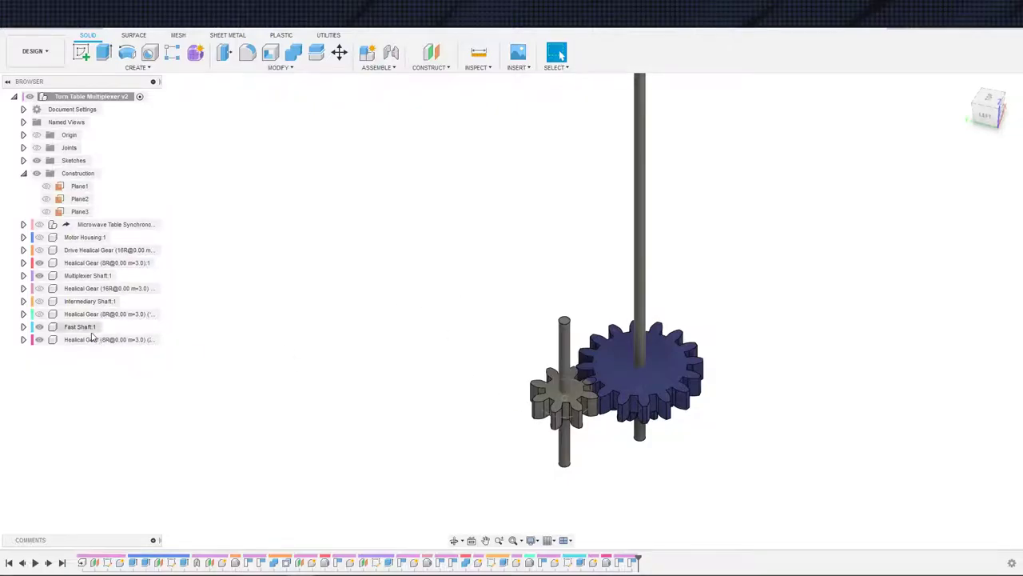
pyautogui.click(108, 326)
pyautogui.moveTo(393, 350); pyautogui.dragTo(365, 388, button='middle')
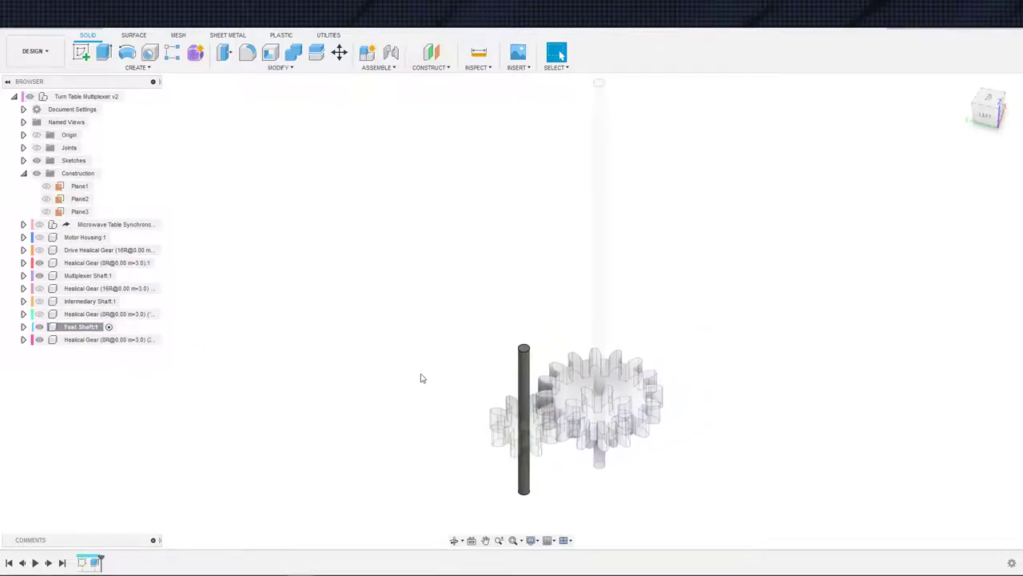